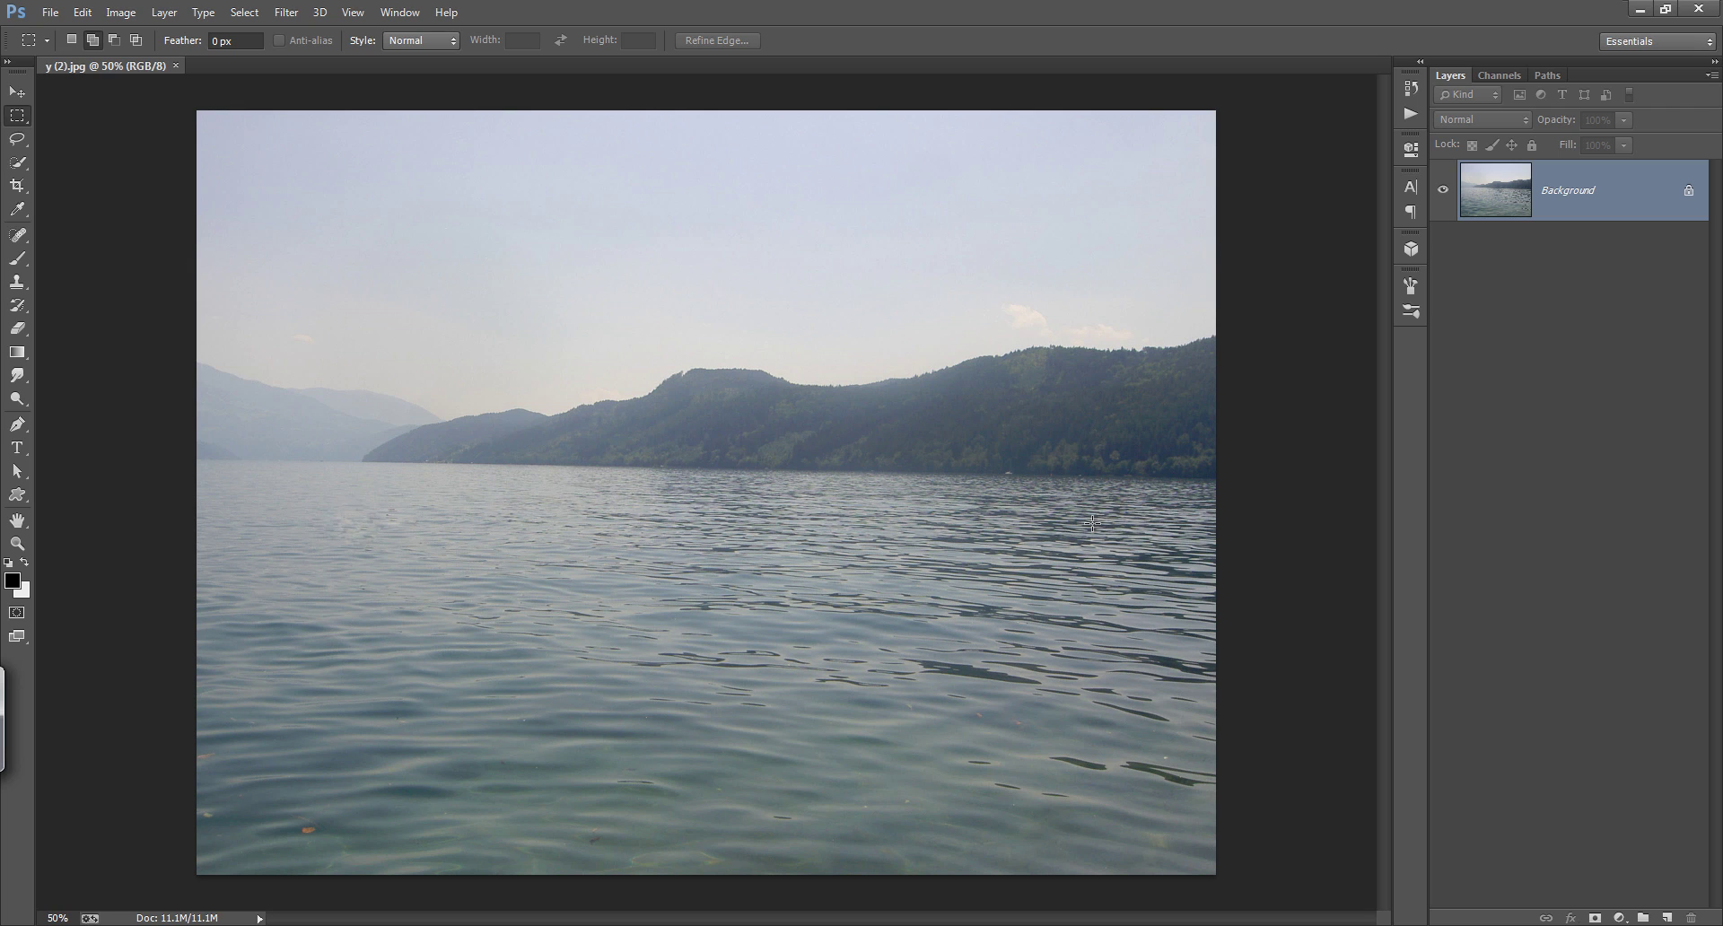
Step: Convert the lake background to Layer 0 and place the clouds, at 99% opacity, beneath it
{"action": "double_click", "coordinate": [1694, 198]}
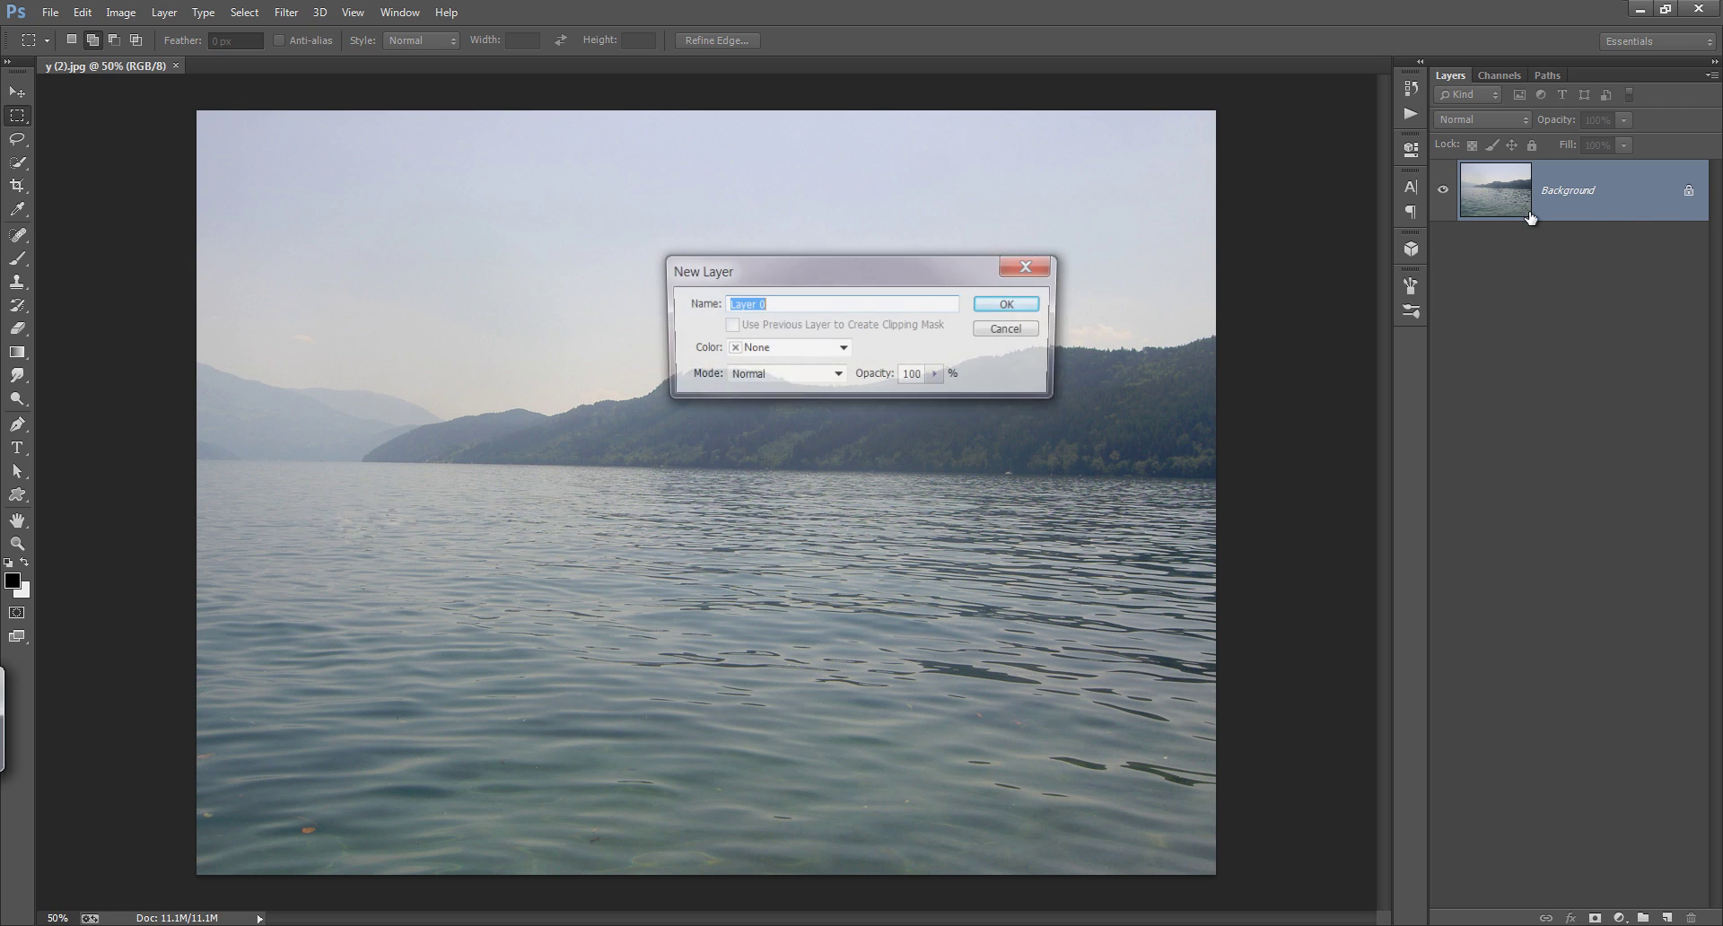
{"action": "left_click", "coordinate": [1018, 303]}
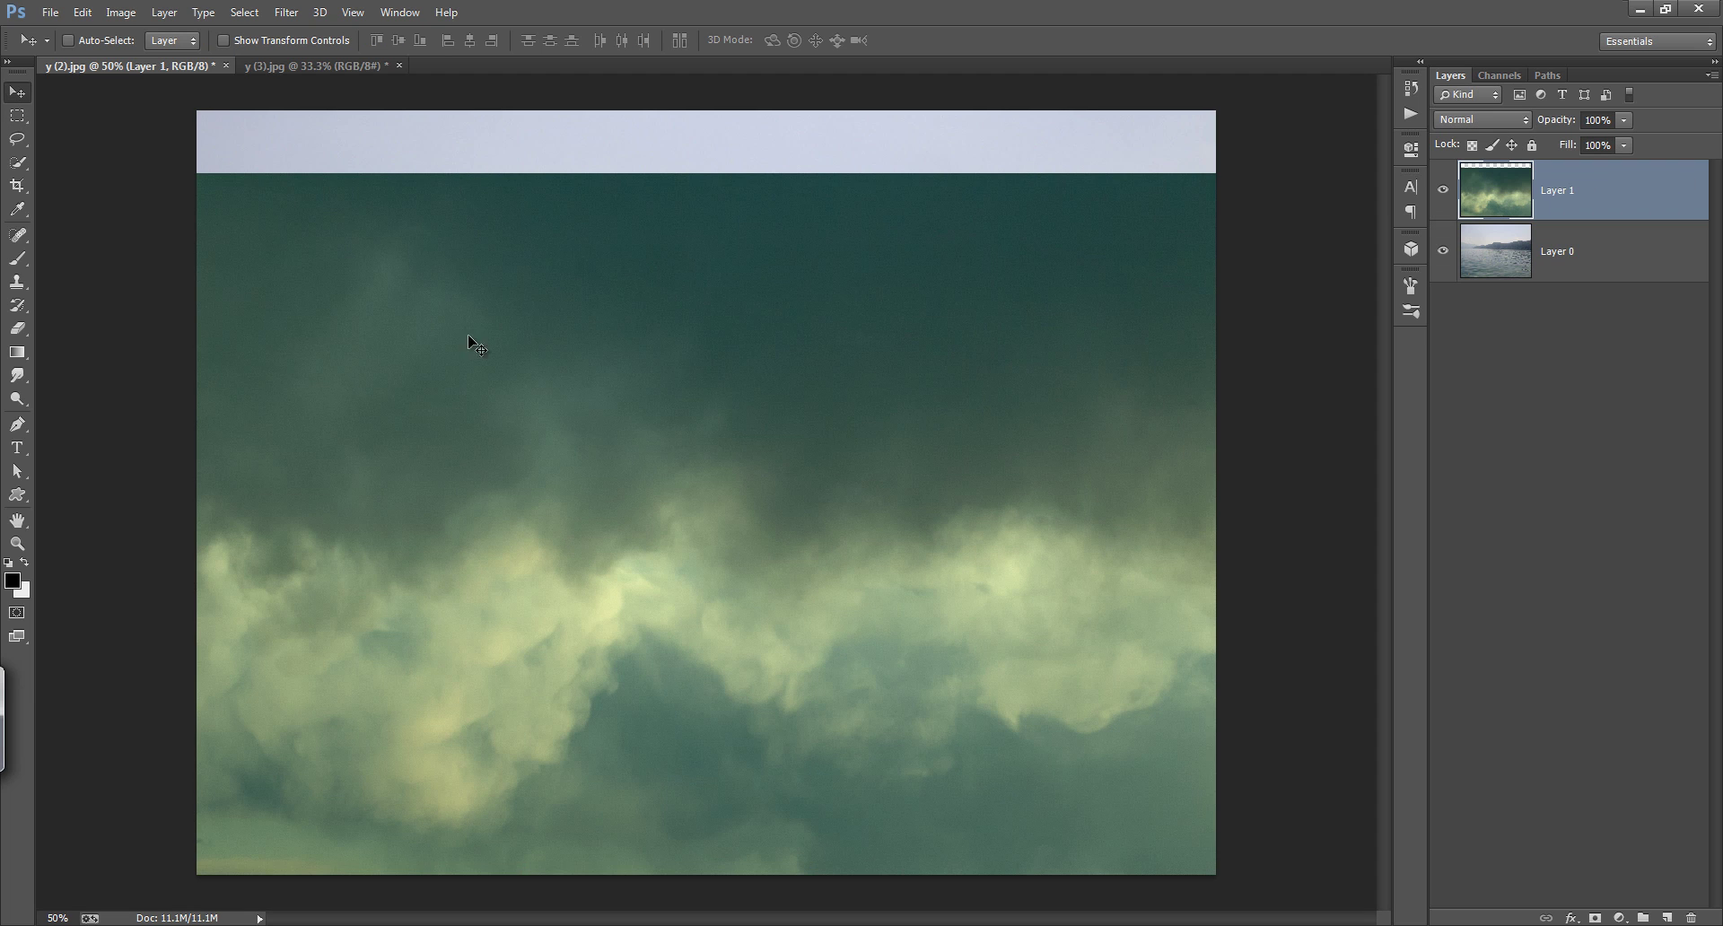
{"action": "mouse_move", "coordinate": [531, 513]}
{"action": "left_mouse_down"}
{"action": "mouse_move", "coordinate": [556, 505]}
{"action": "mouse_move", "coordinate": [568, 408]}
{"action": "left_mouse_up"}
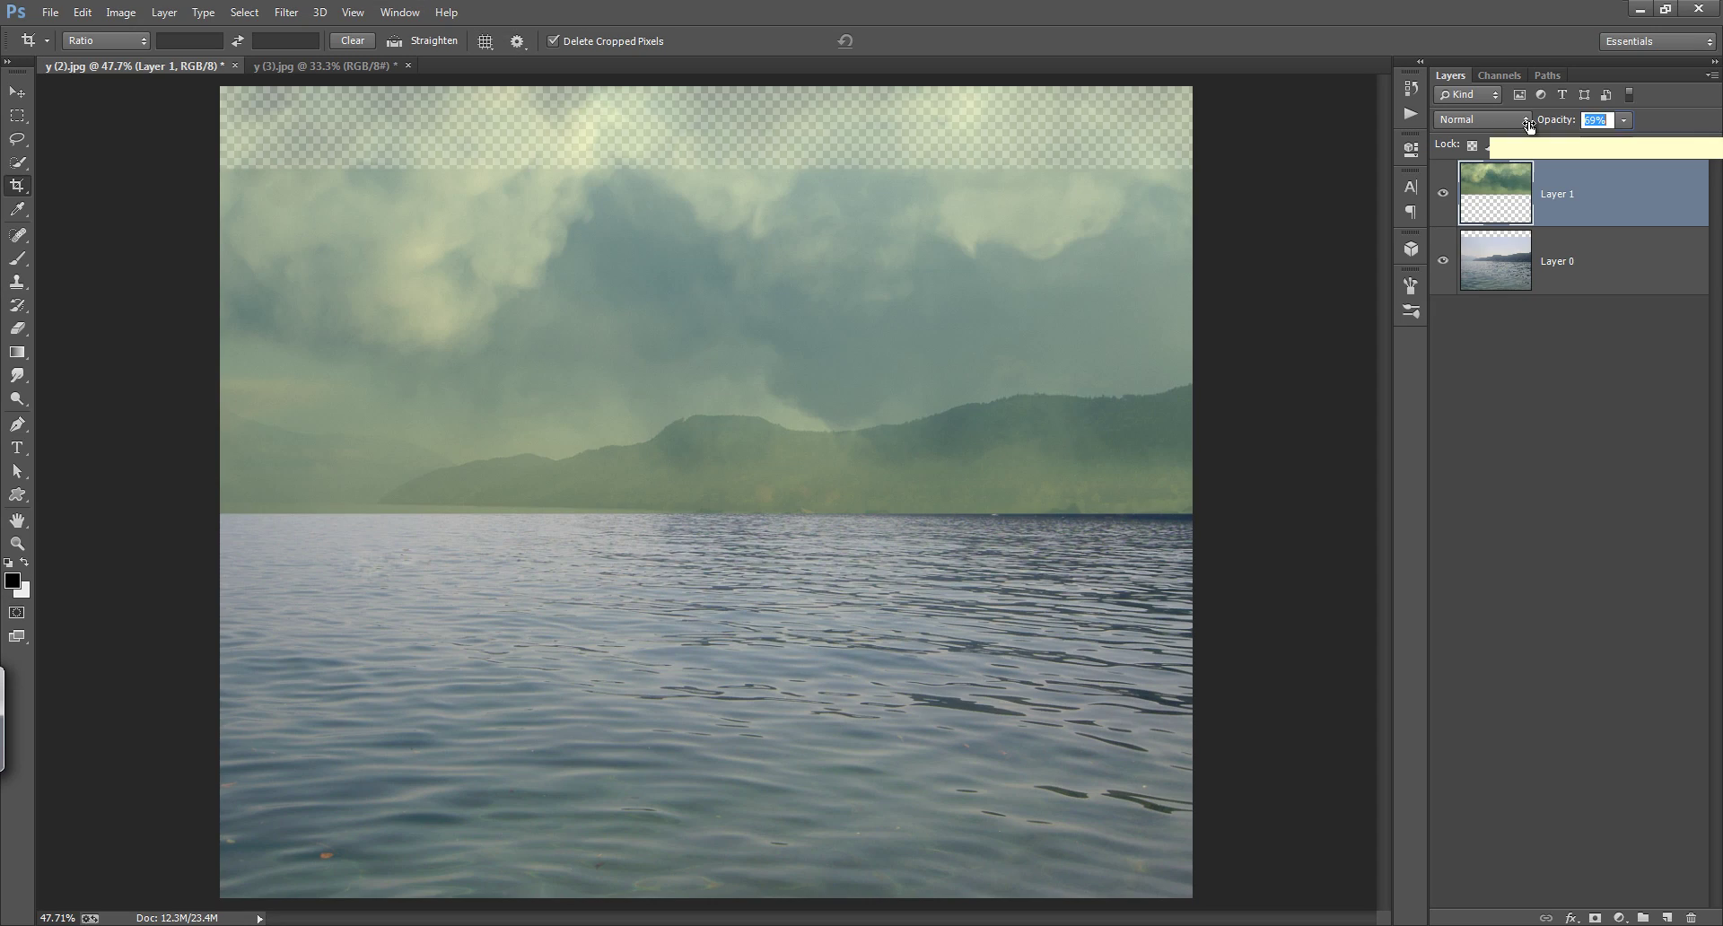
{"action": "type", "text": "99"}
{"action": "key", "text": "Return"}
{"action": "left_click_drag", "start_coordinate": [1566, 202], "coordinate": [1579, 354]}
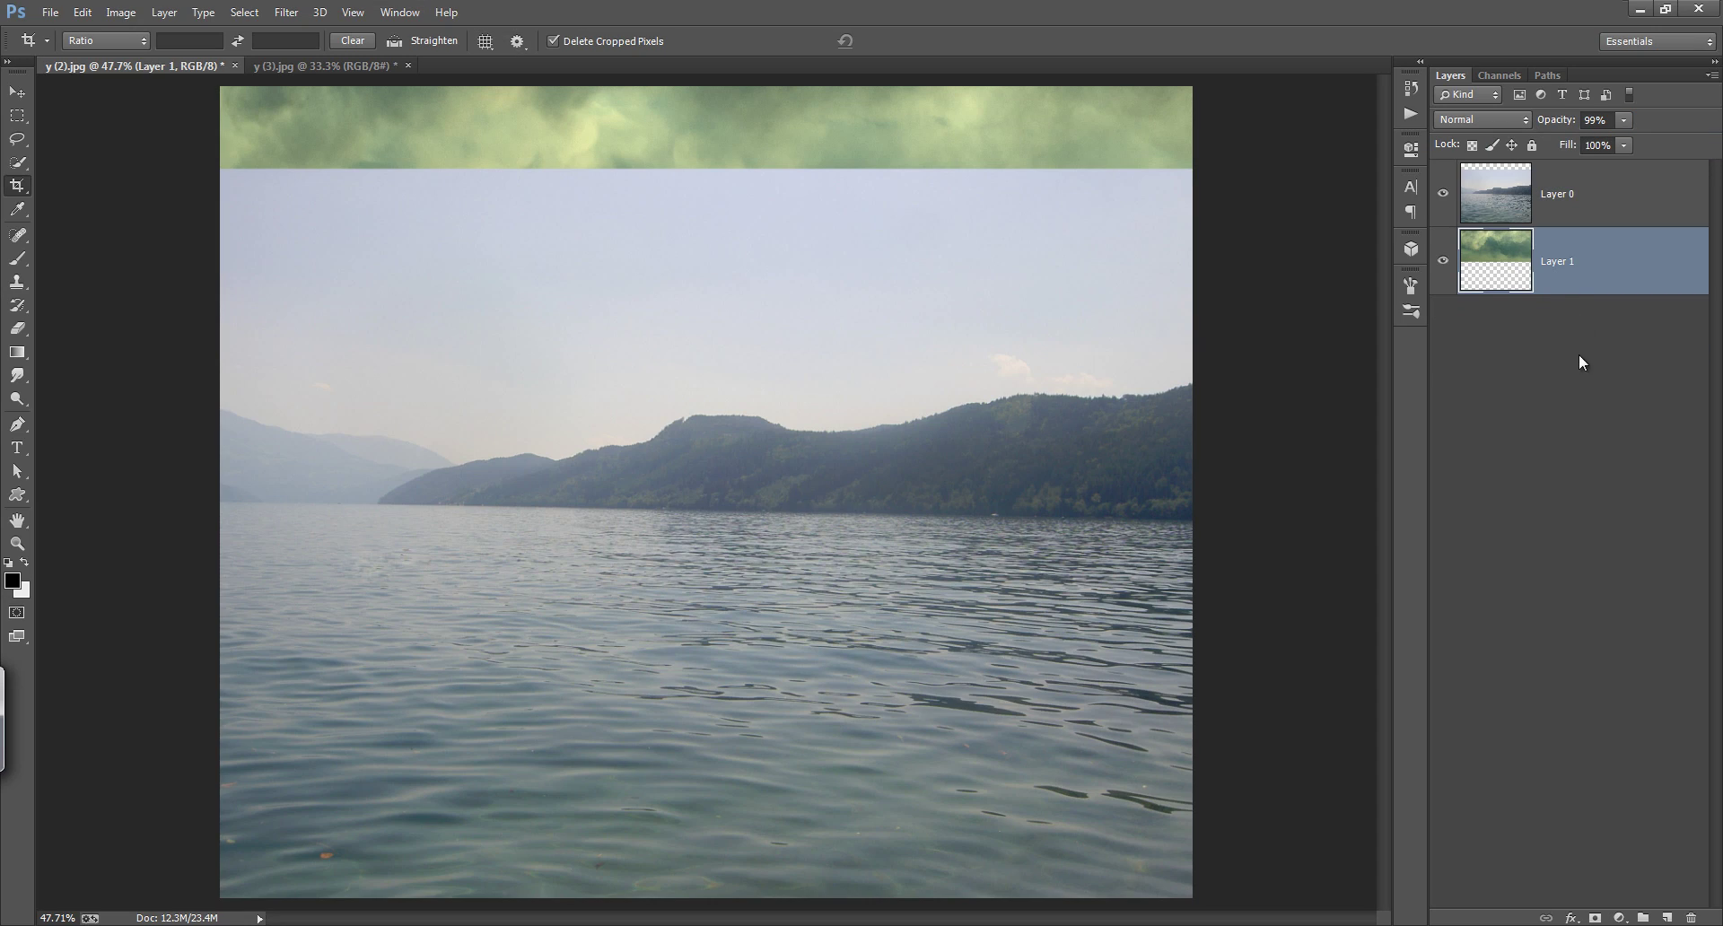
{"action": "left_click", "coordinate": [1557, 215]}
Step: Select the sky, feather it 2.4 px with Refine Edge, and mask Layer 0 with the inverted selection
{"action": "key", "text": "m"}
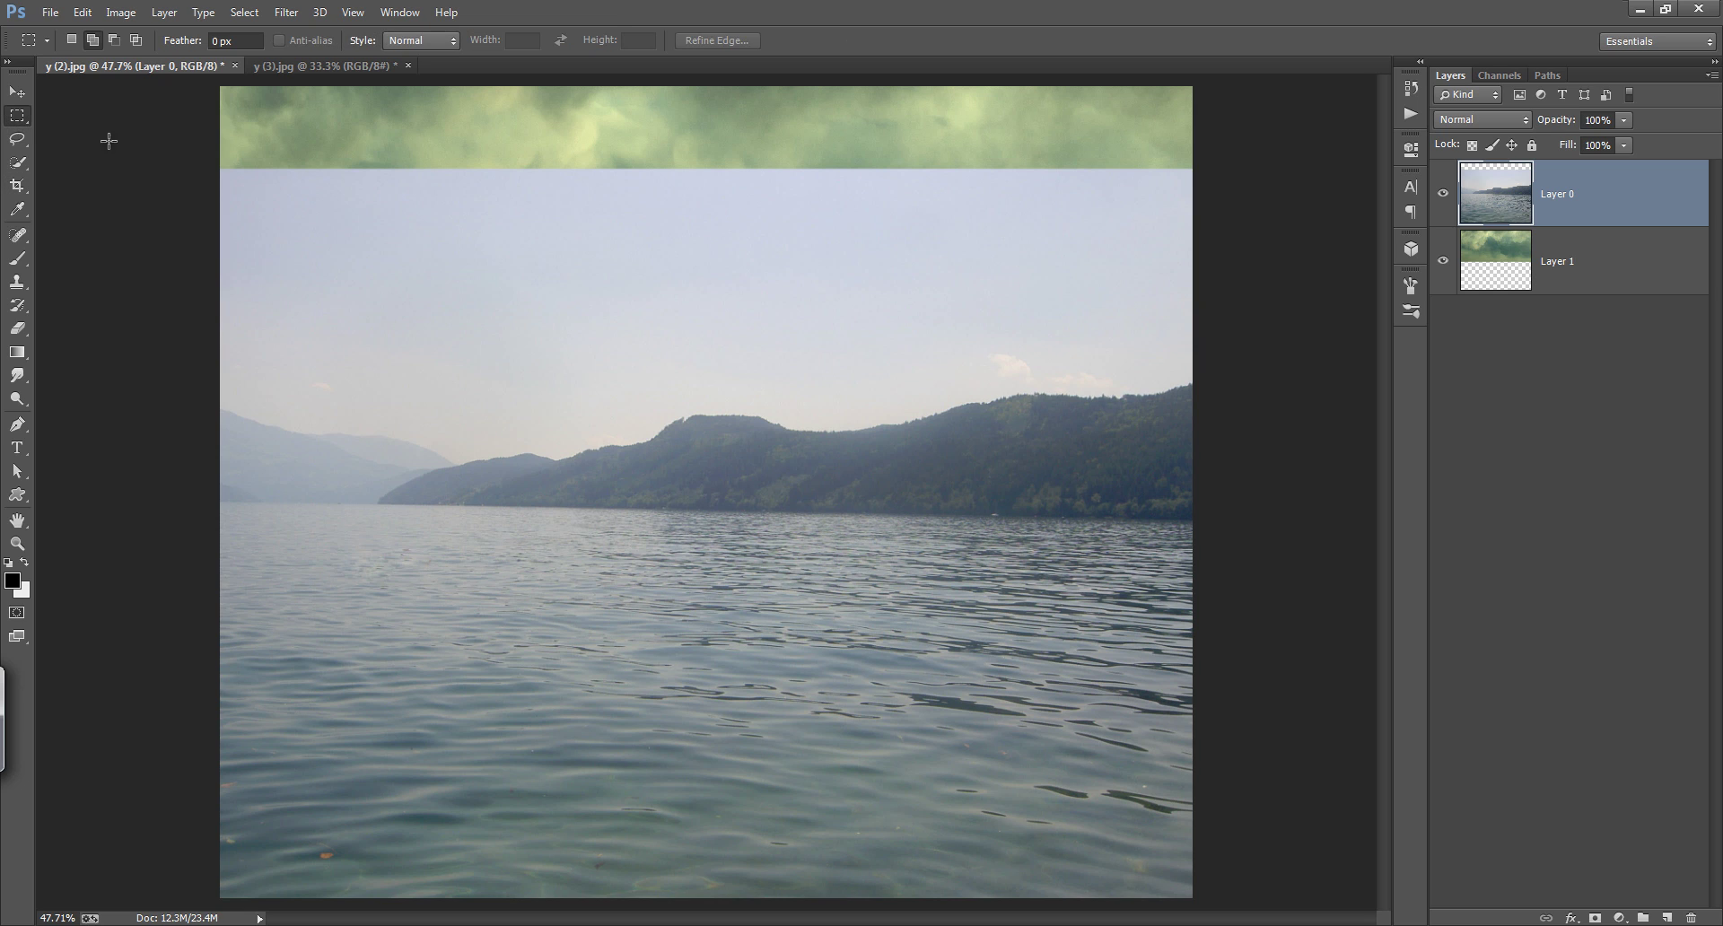
{"action": "left_click_drag", "start_coordinate": [107, 141], "coordinate": [1282, 506]}
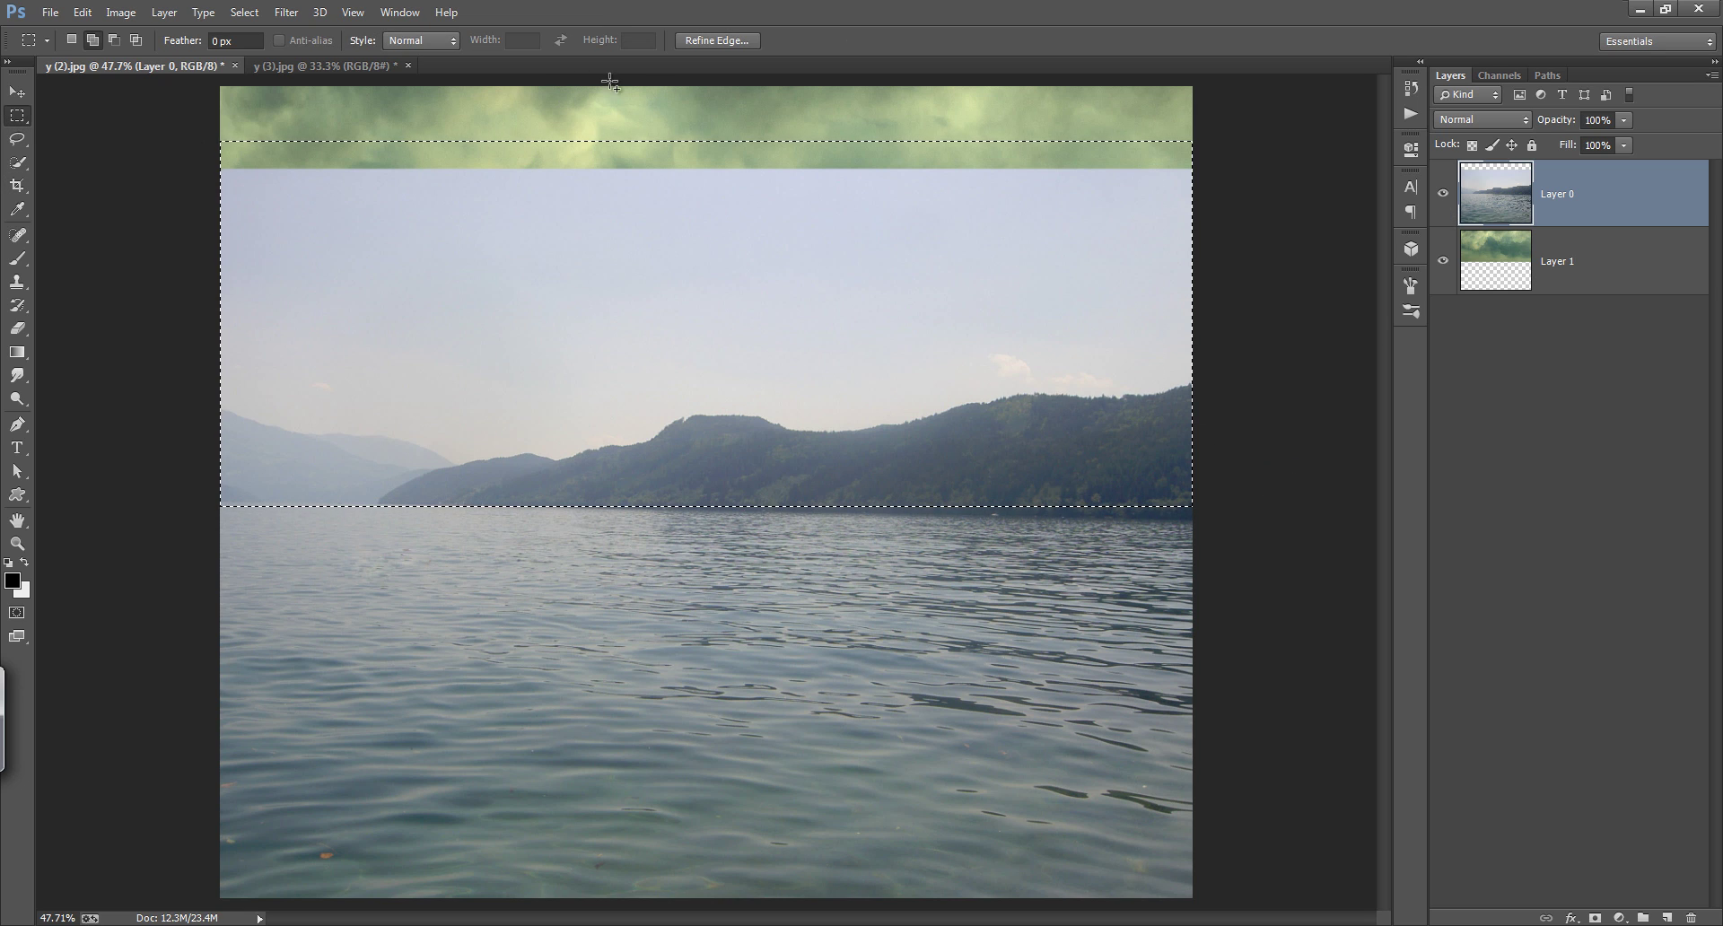
{"action": "left_click", "coordinate": [756, 39]}
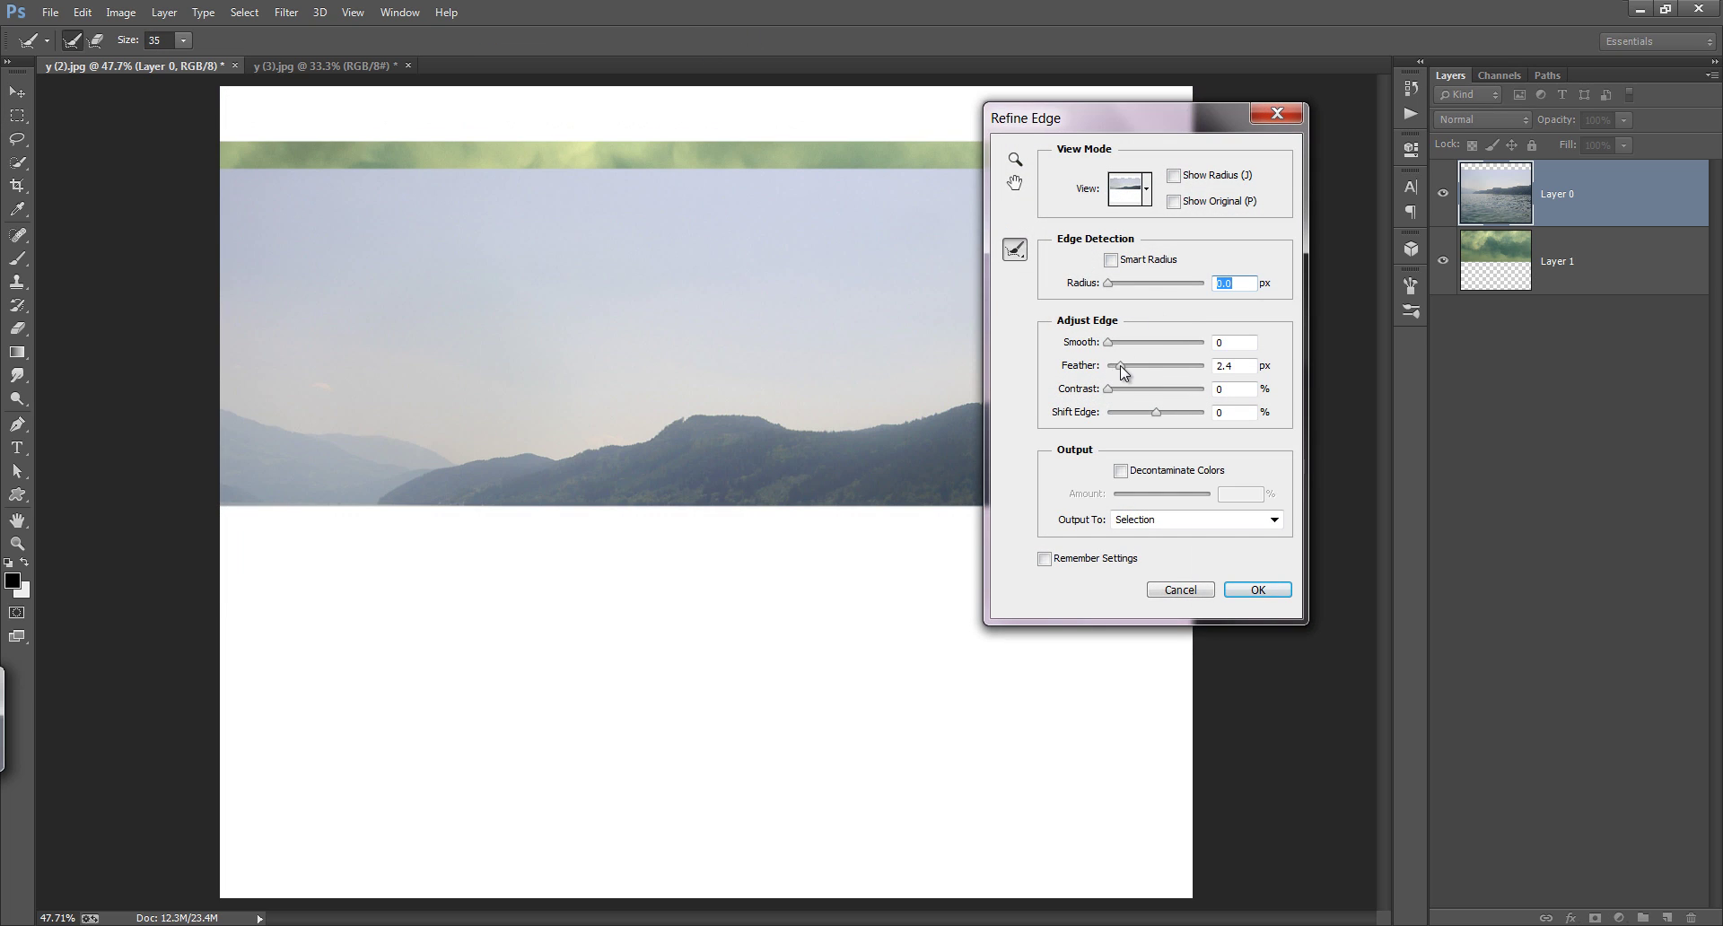
{"action": "left_click", "coordinate": [1254, 590]}
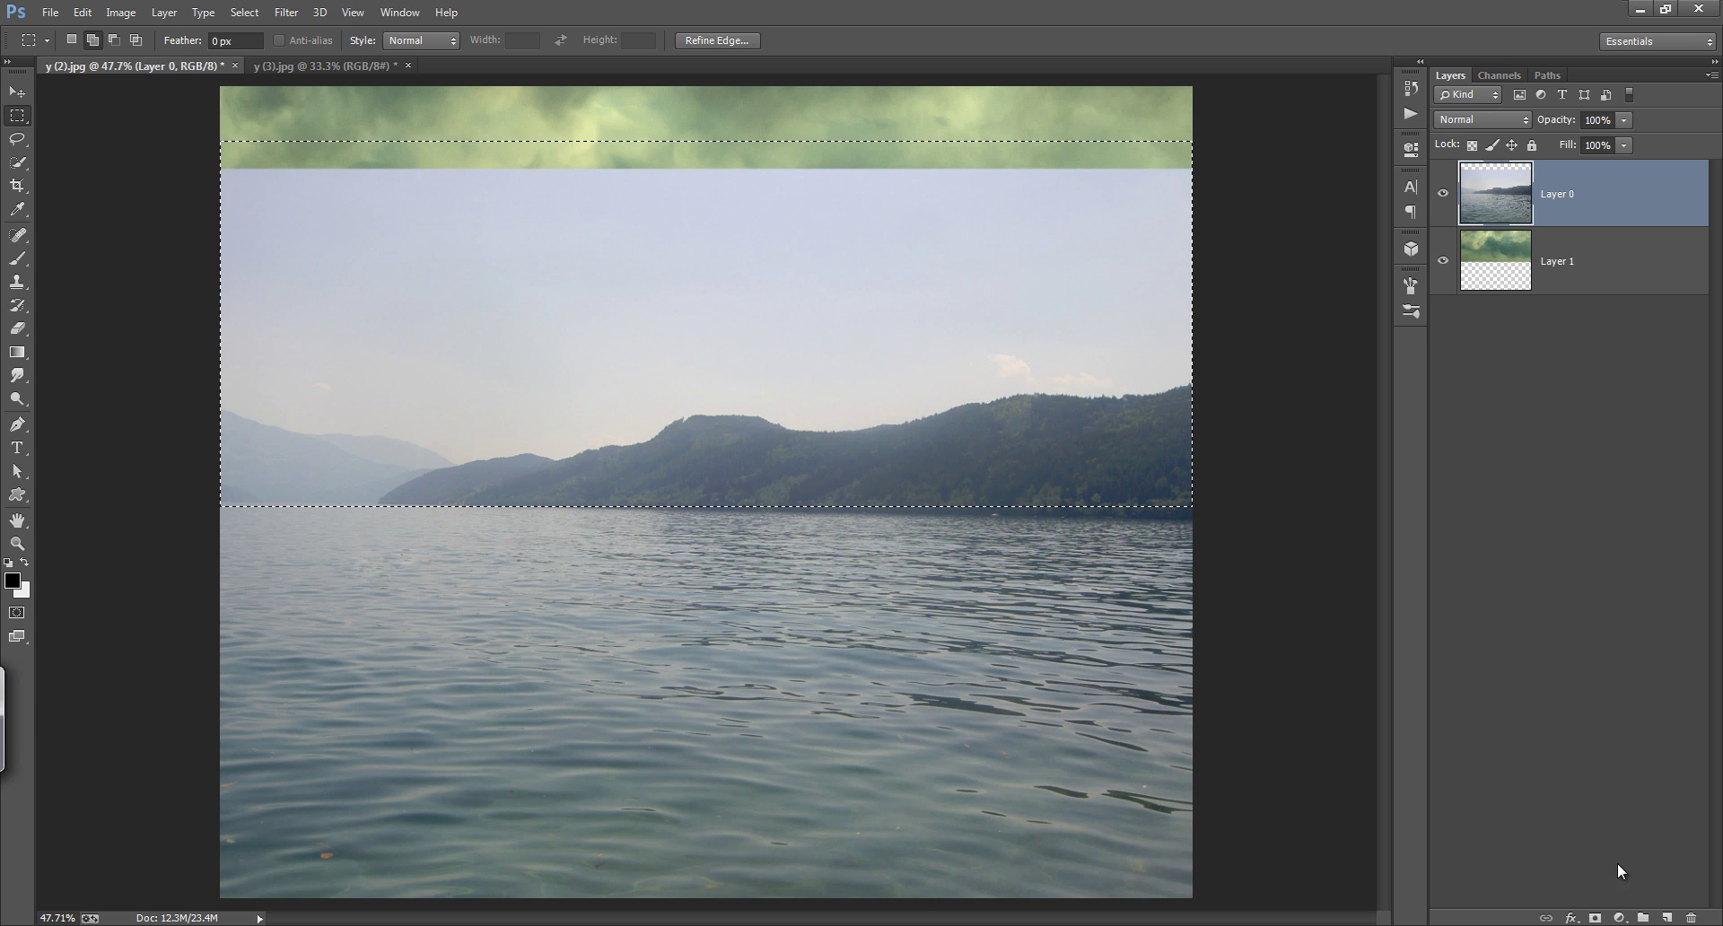
{"action": "left_click", "coordinate": [1594, 918]}
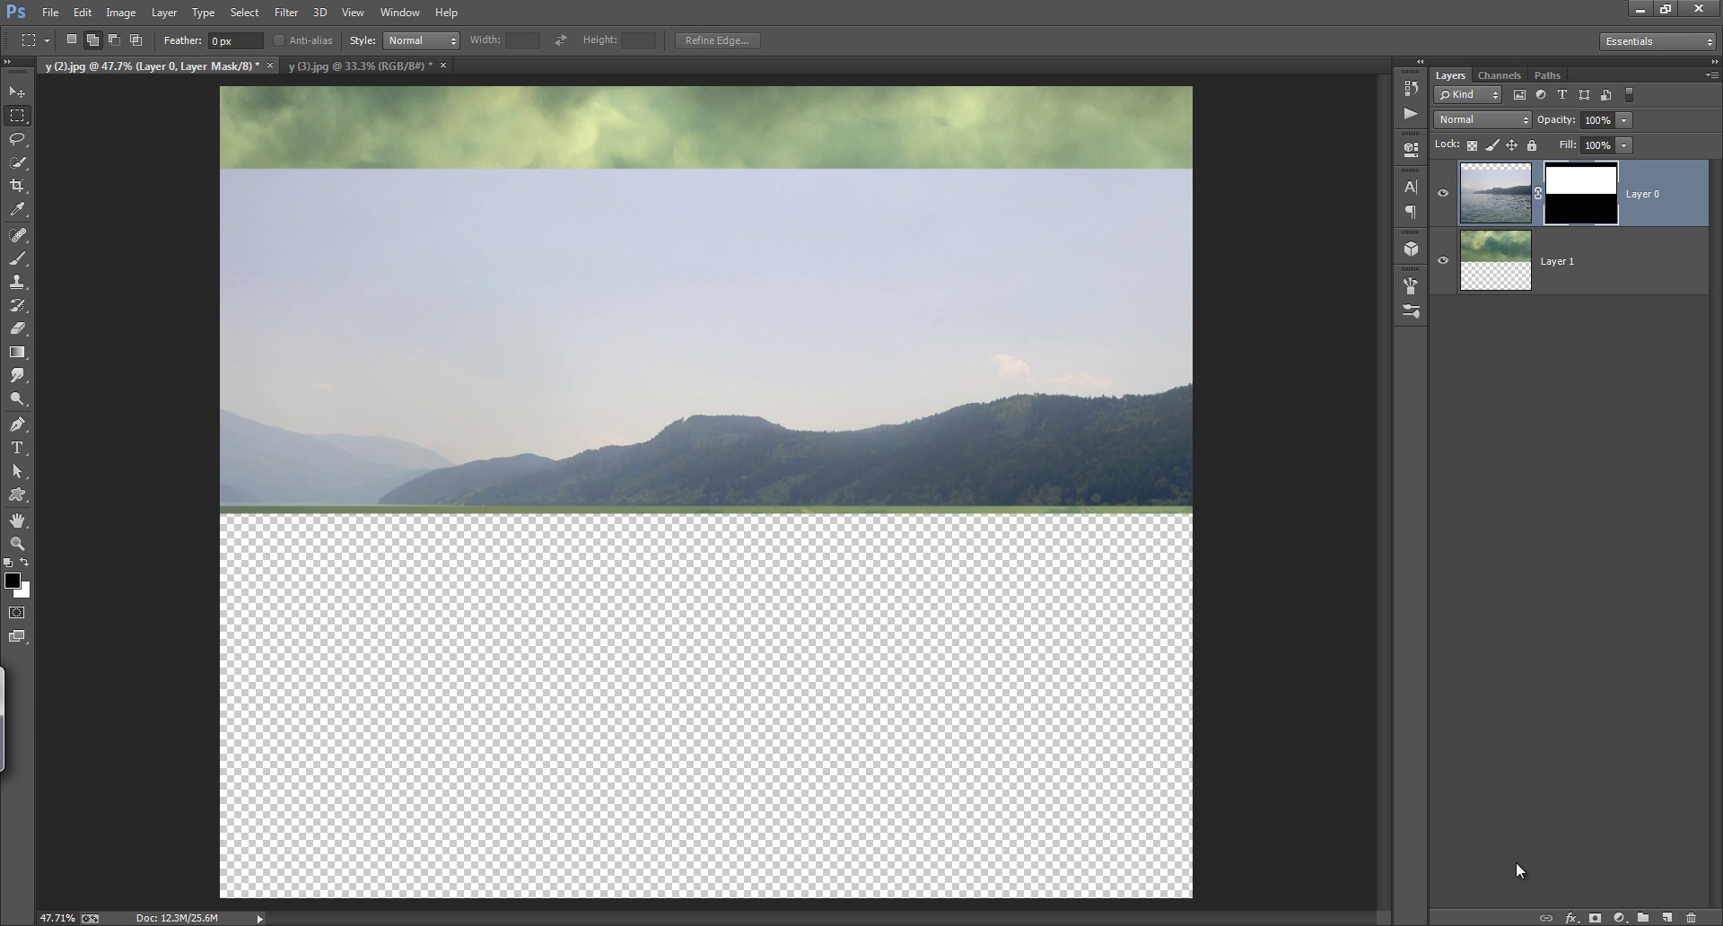
{"action": "key", "text": "ctrl+i"}
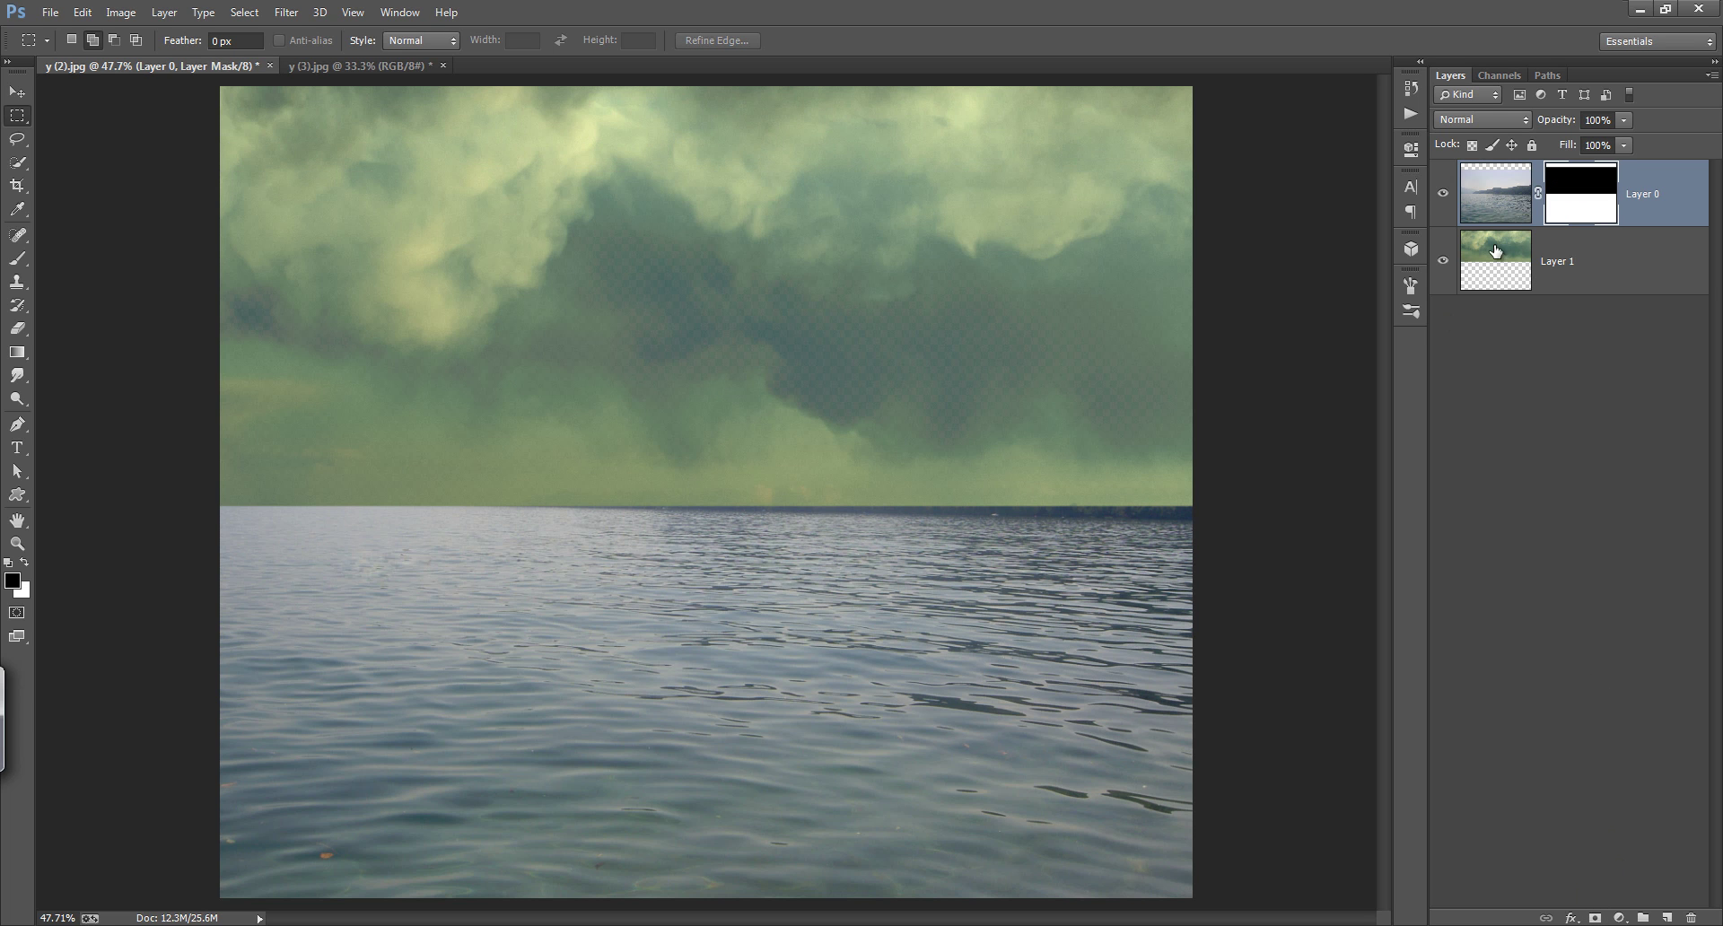
Step: Increase the feather on Layer 0's water mask to soften the horizon edge
{"action": "left_click", "coordinate": [1512, 257]}
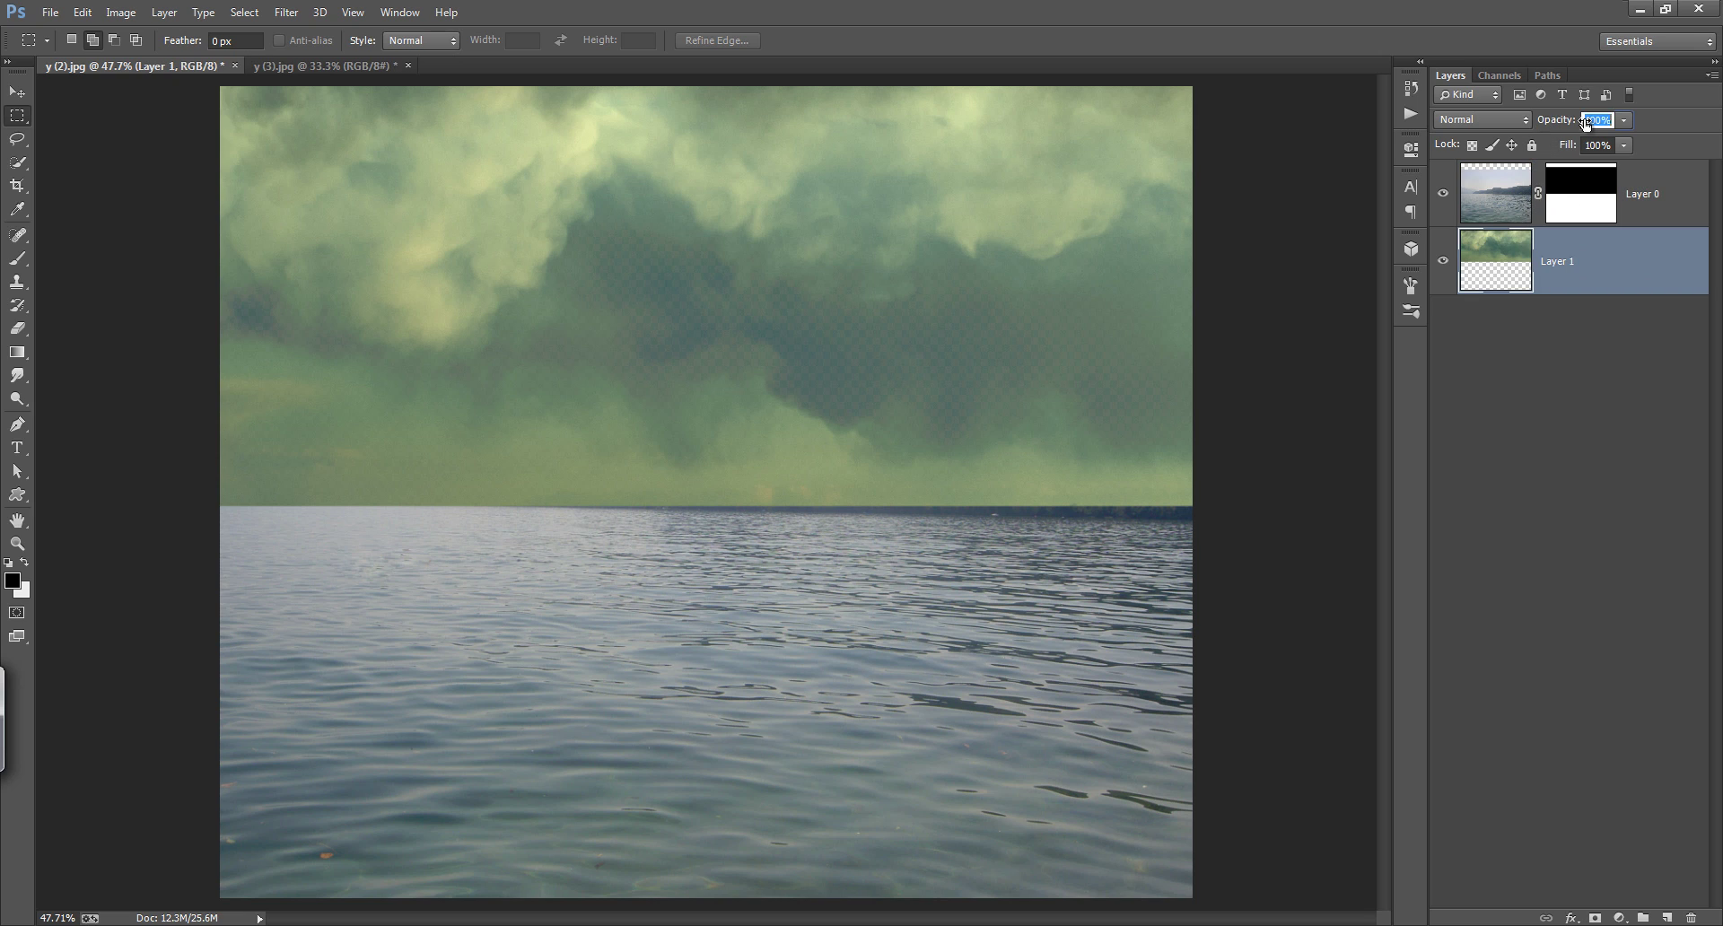
{"action": "type", "text": "98"}
{"action": "double_click", "coordinate": [1581, 193]}
{"action": "left_click_drag", "start_coordinate": [1149, 313], "coordinate": [1281, 316]}
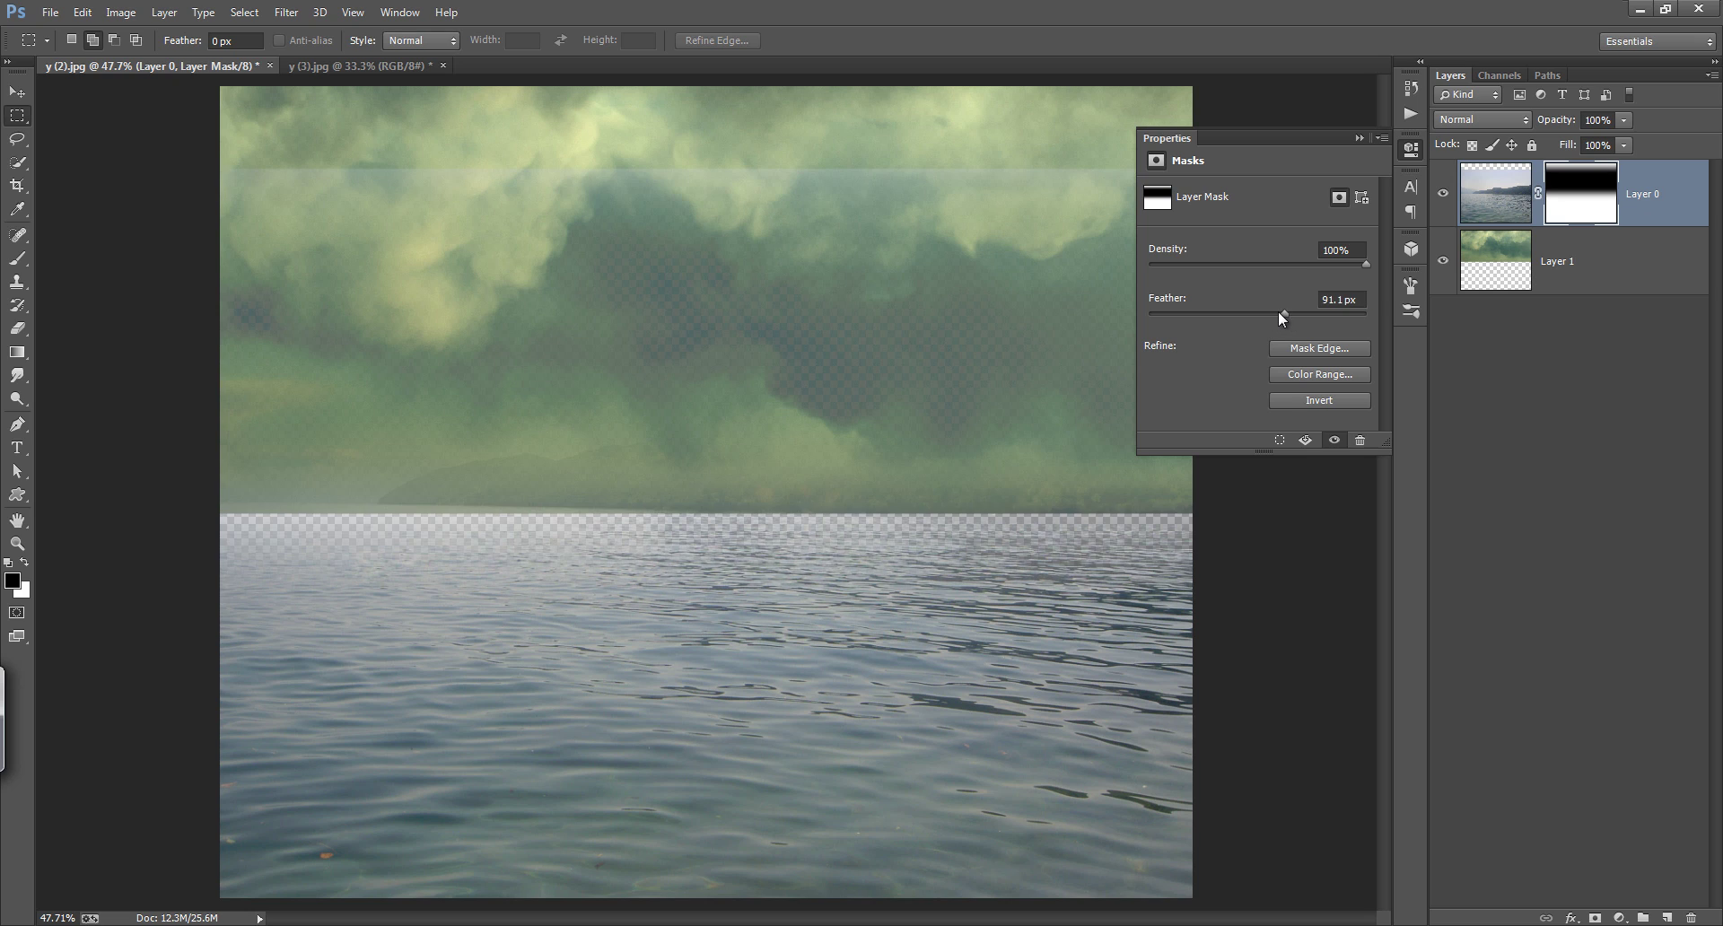
{"action": "left_click", "coordinate": [1360, 139]}
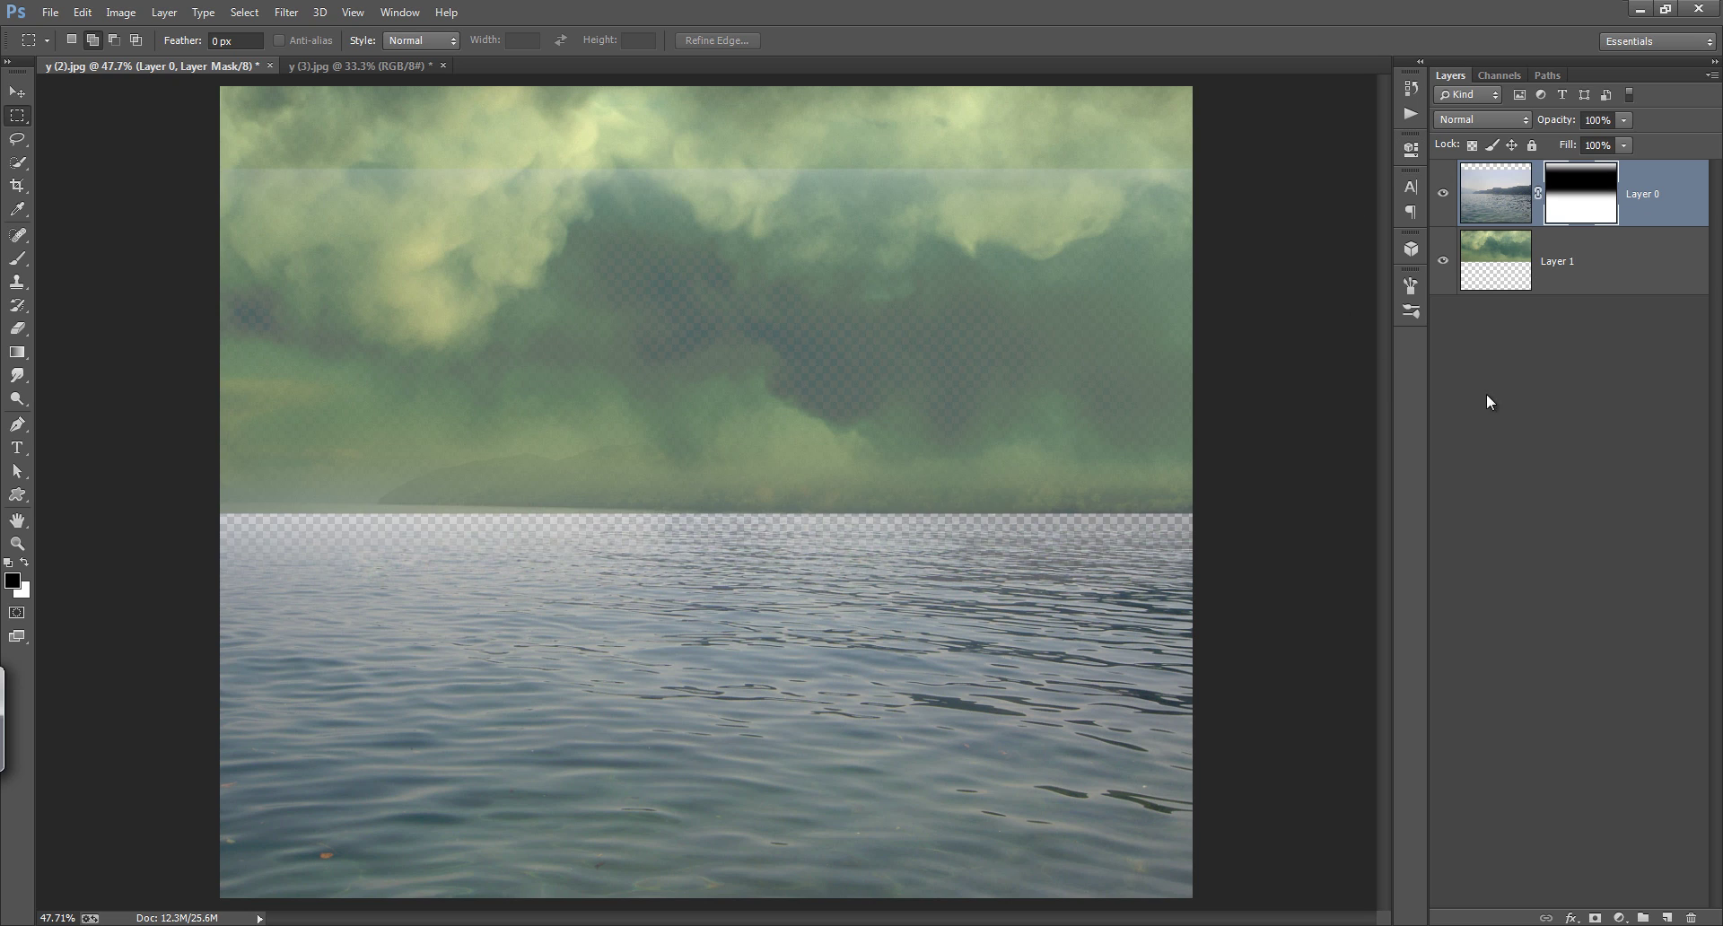
{"action": "left_click", "coordinate": [1525, 359]}
Step: Move Layer 0 below the clouds, set Layer 1 to 100% opacity, and add a layer mask
{"action": "left_click", "coordinate": [1601, 210]}
{"action": "left_click_drag", "start_coordinate": [1565, 238], "coordinate": [1569, 316]}
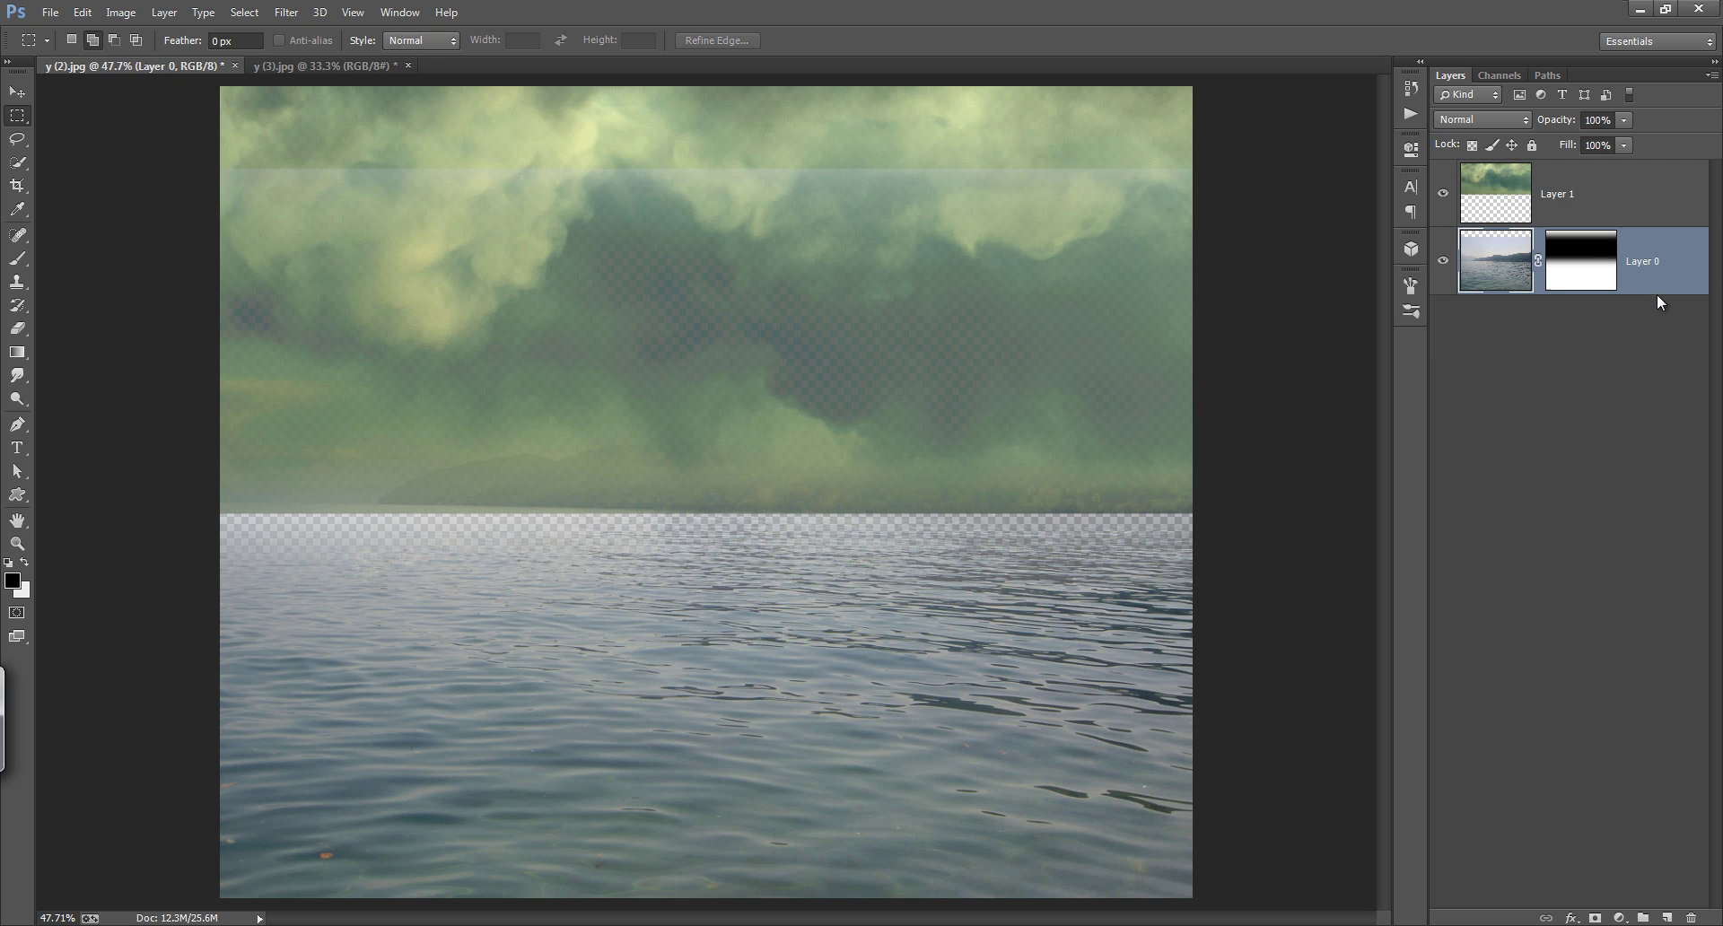
{"action": "left_click", "coordinate": [1585, 190]}
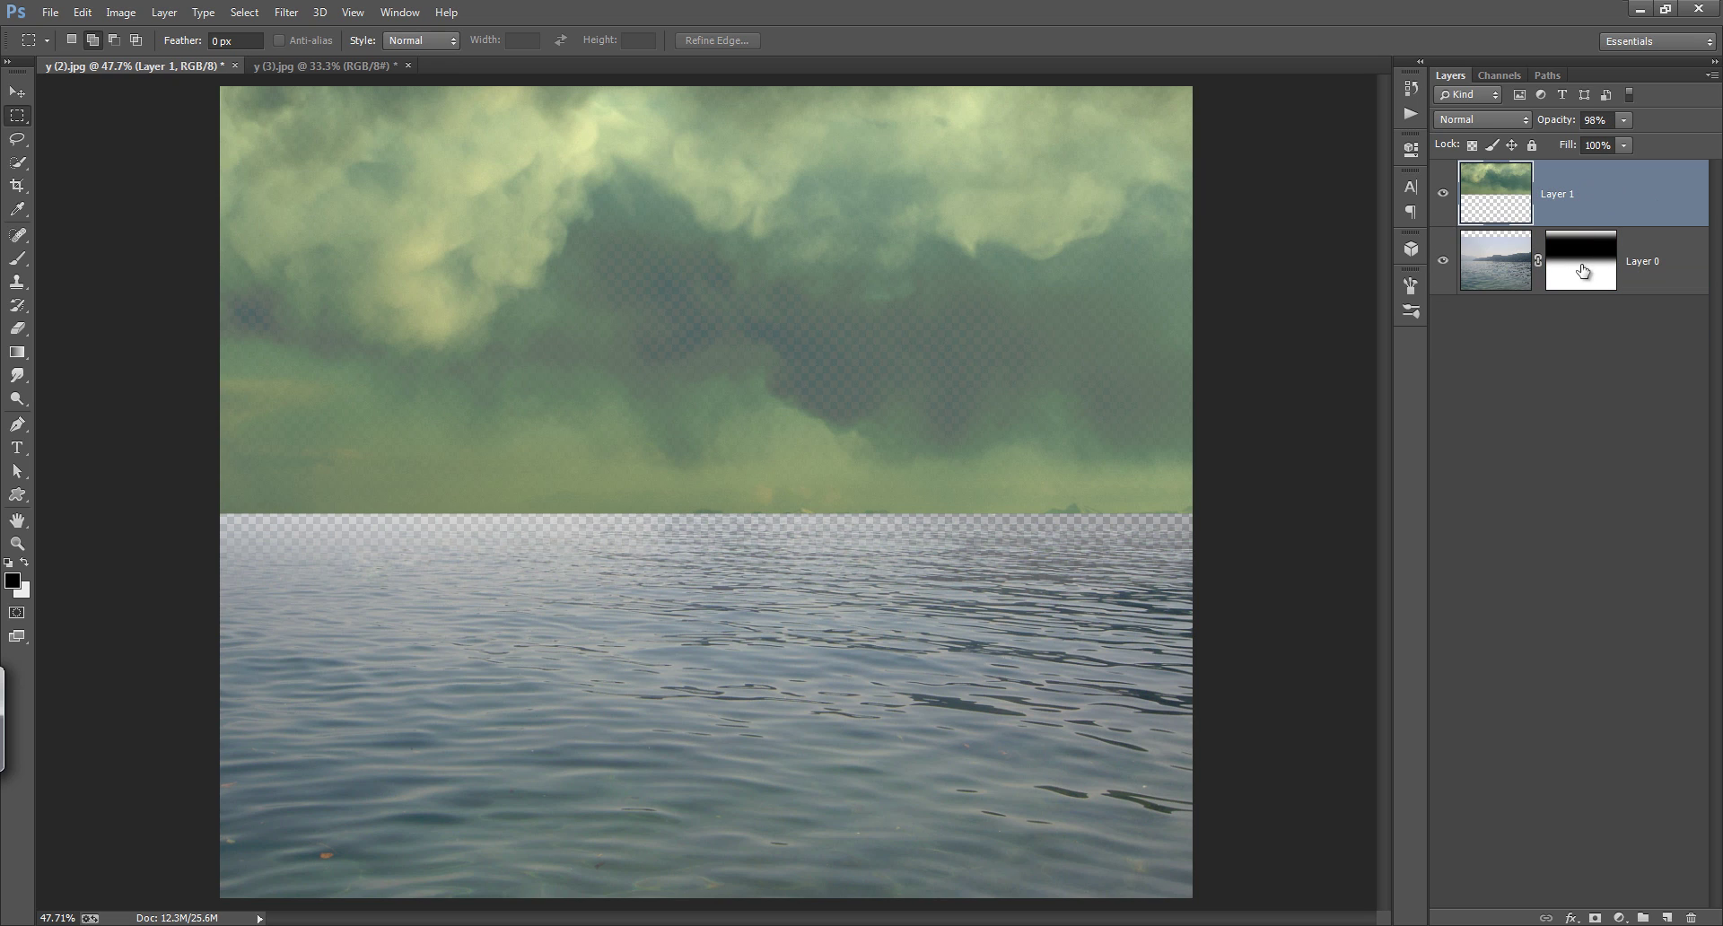
{"action": "left_click_drag", "start_coordinate": [1553, 119], "coordinate": [1635, 131]}
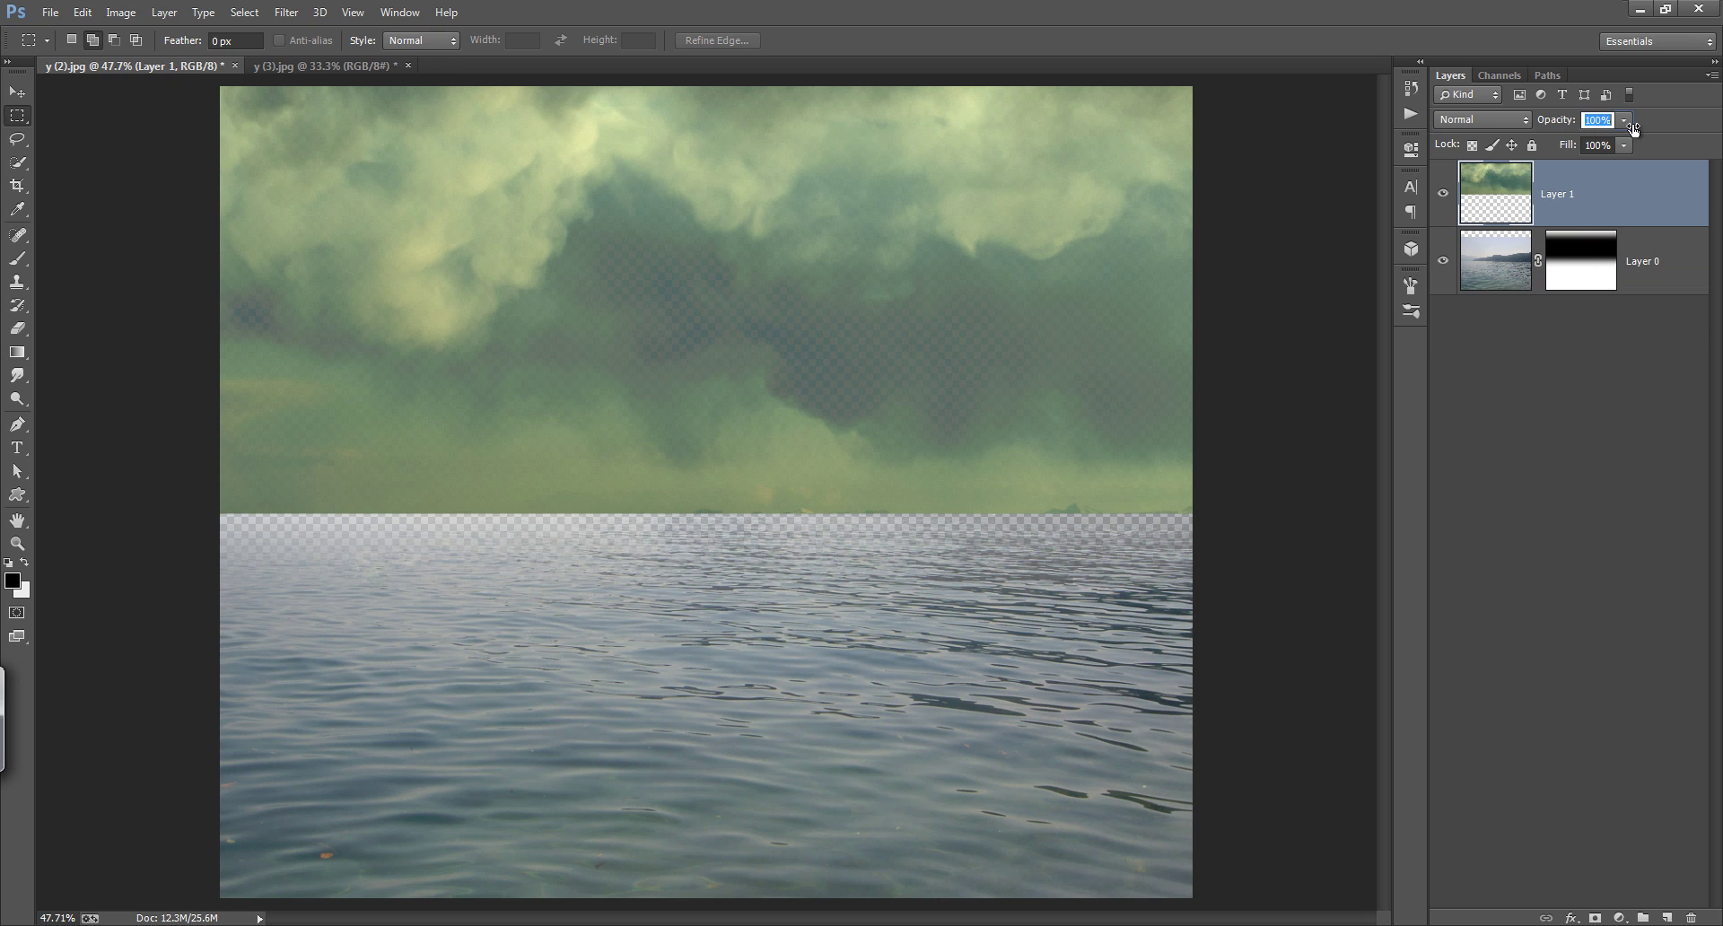
{"action": "left_click", "coordinate": [1509, 266]}
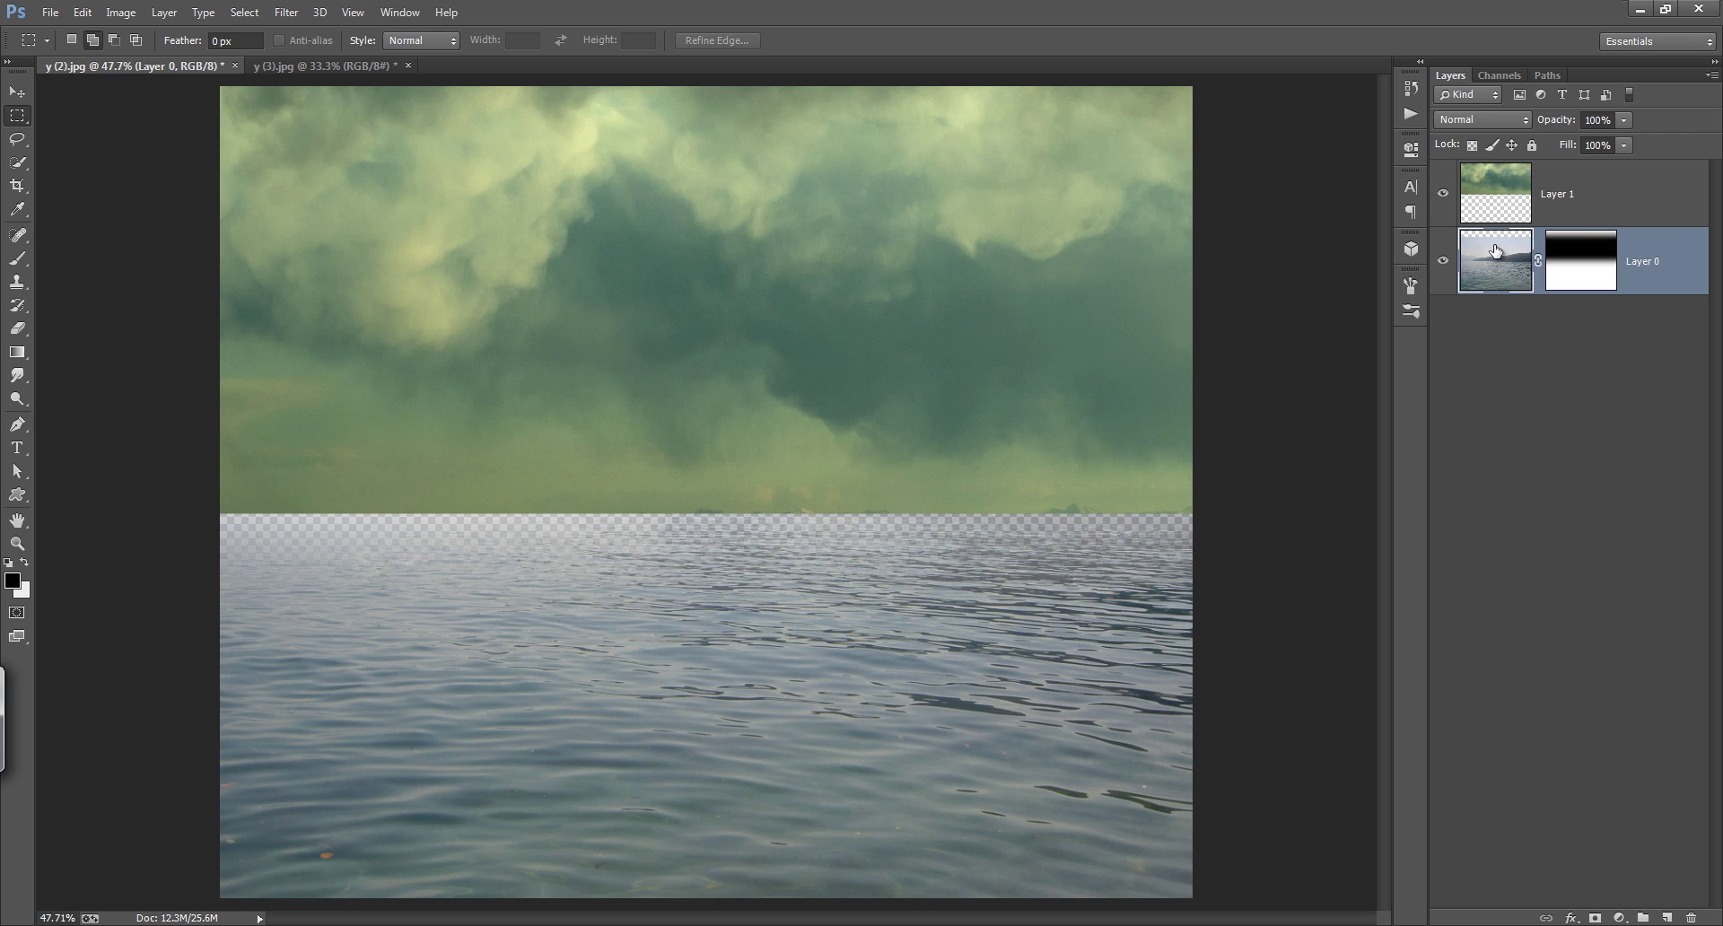
{"action": "left_click", "coordinate": [1563, 207]}
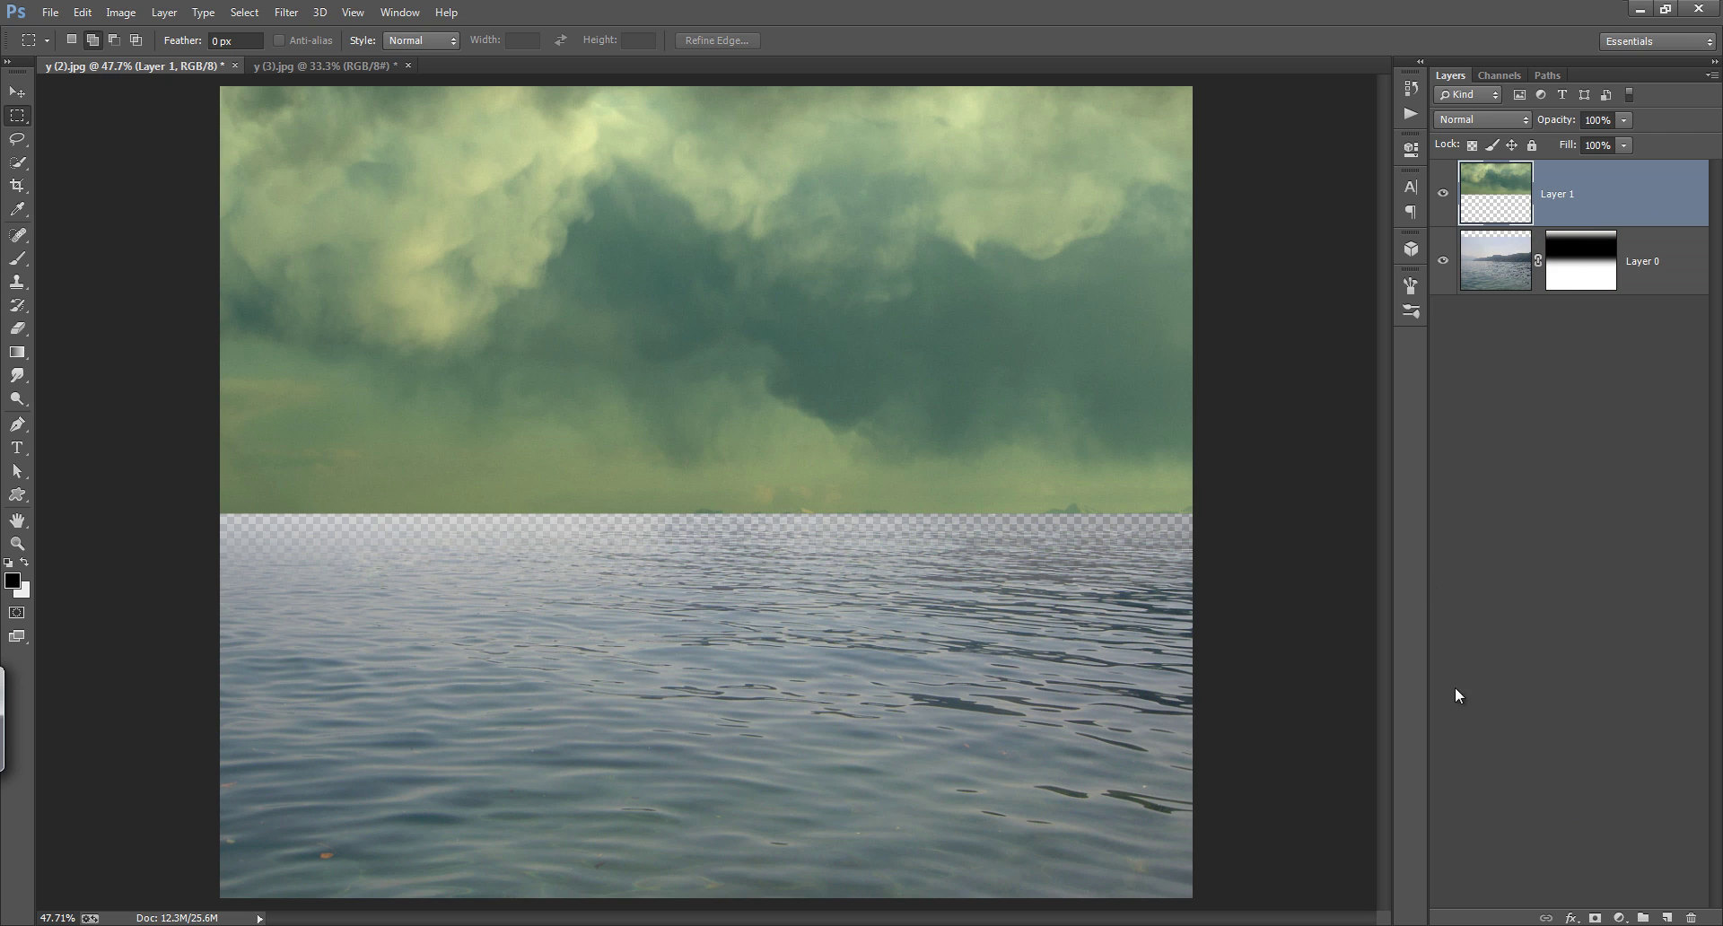
{"action": "left_click", "coordinate": [1594, 917]}
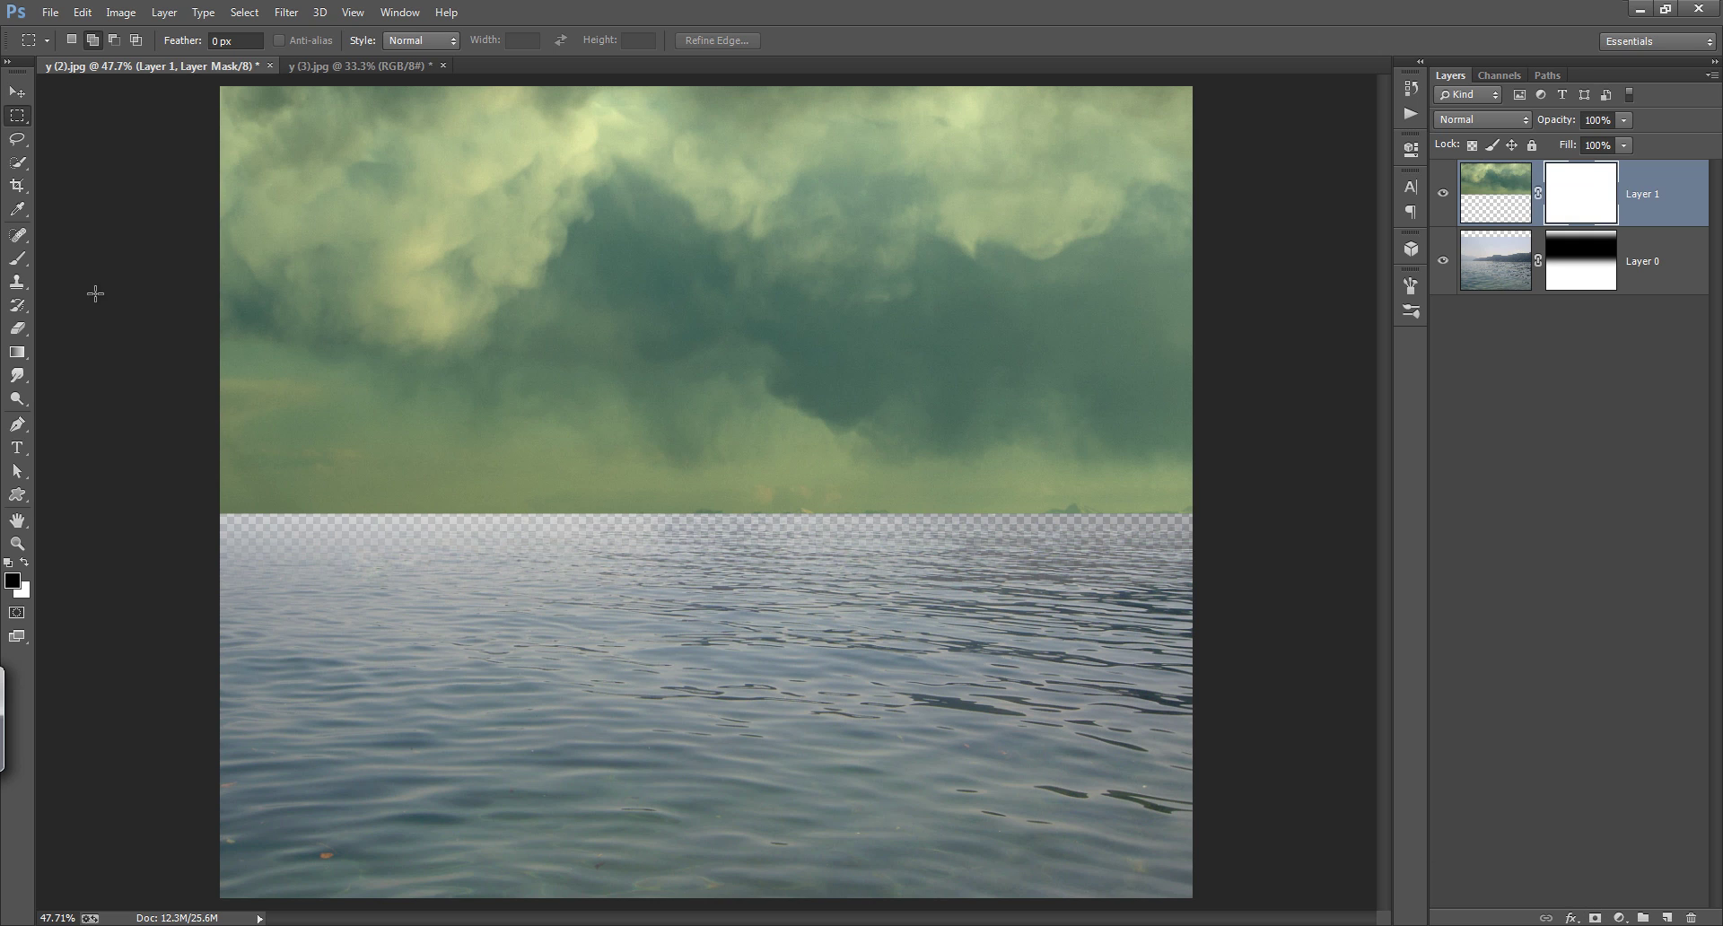
Step: Fade the clouds near both horizon edges on Layer 1's mask, then add an empty Layer 2 at the bottom
{"action": "key", "text": "b"}
{"action": "left_click", "coordinate": [541, 637]}
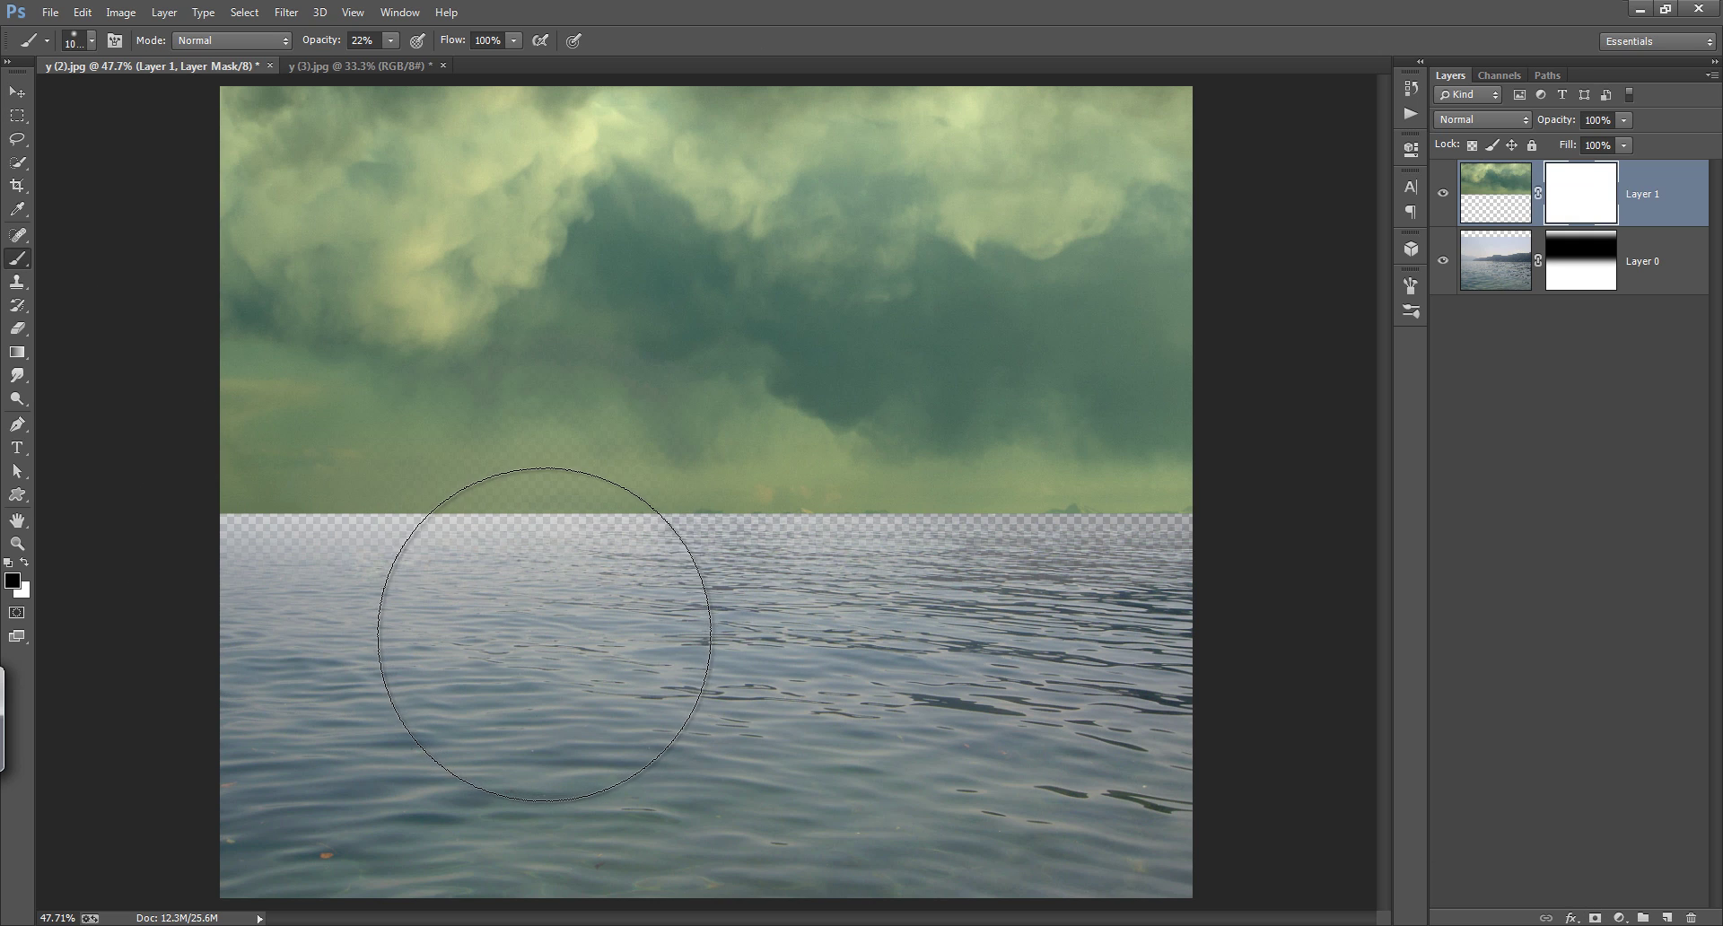
{"action": "left_click_drag", "start_coordinate": [654, 627], "coordinate": [1134, 609]}
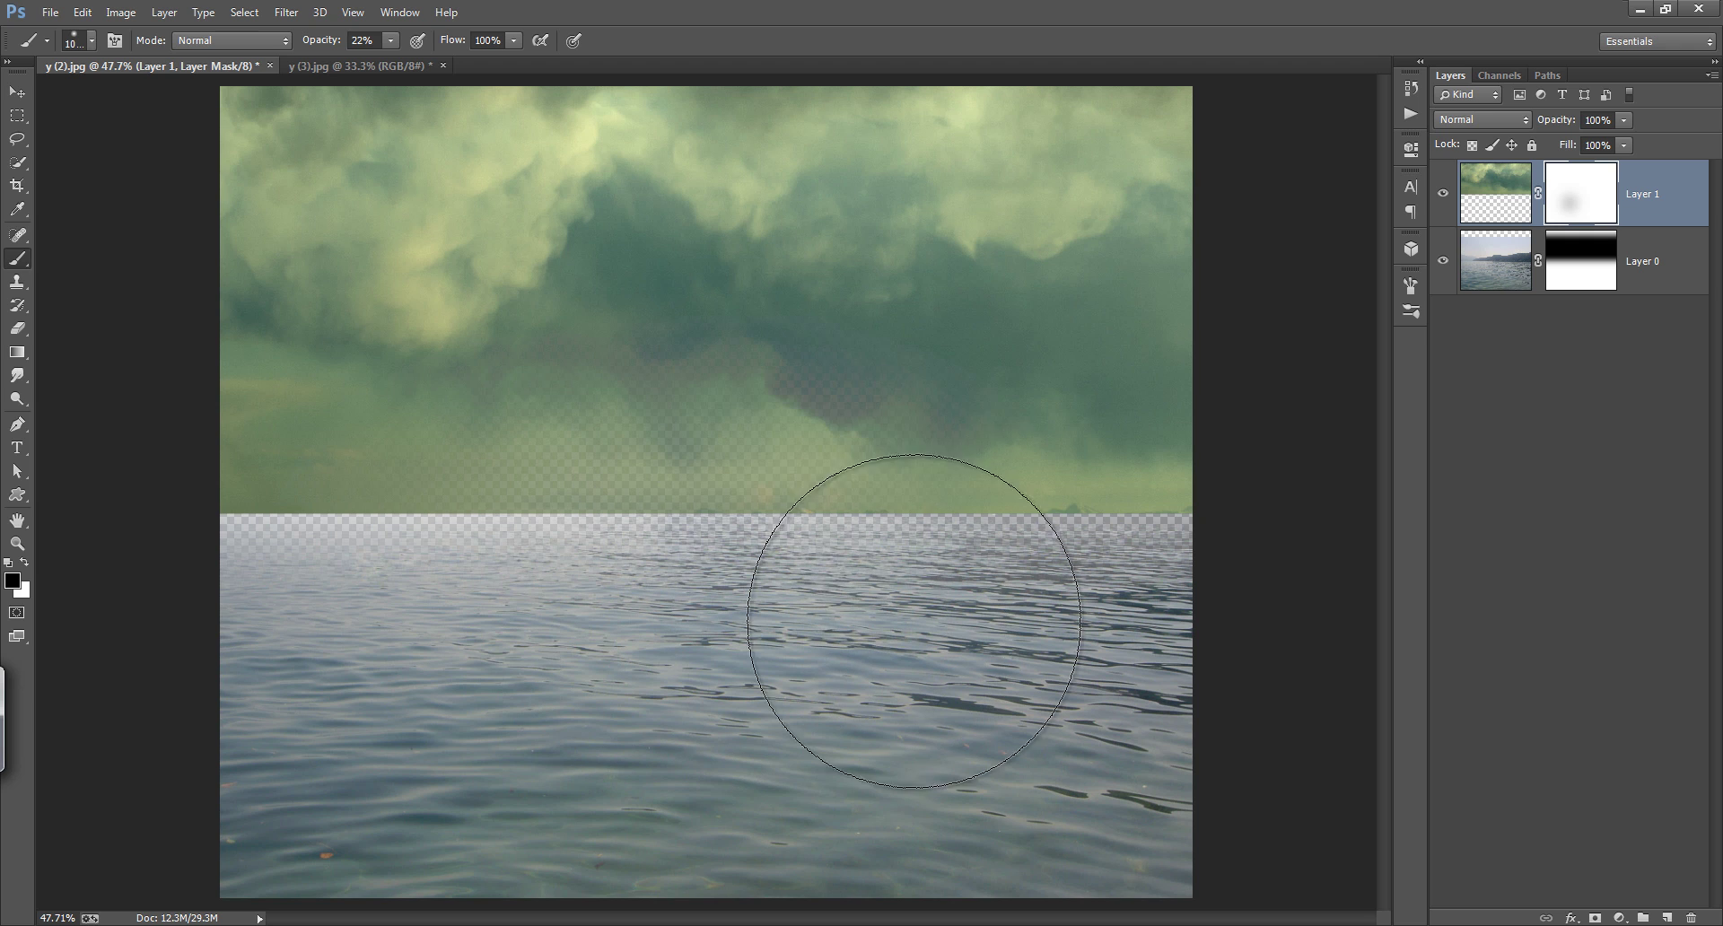
{"action": "left_click_drag", "start_coordinate": [404, 557], "coordinate": [330, 646]}
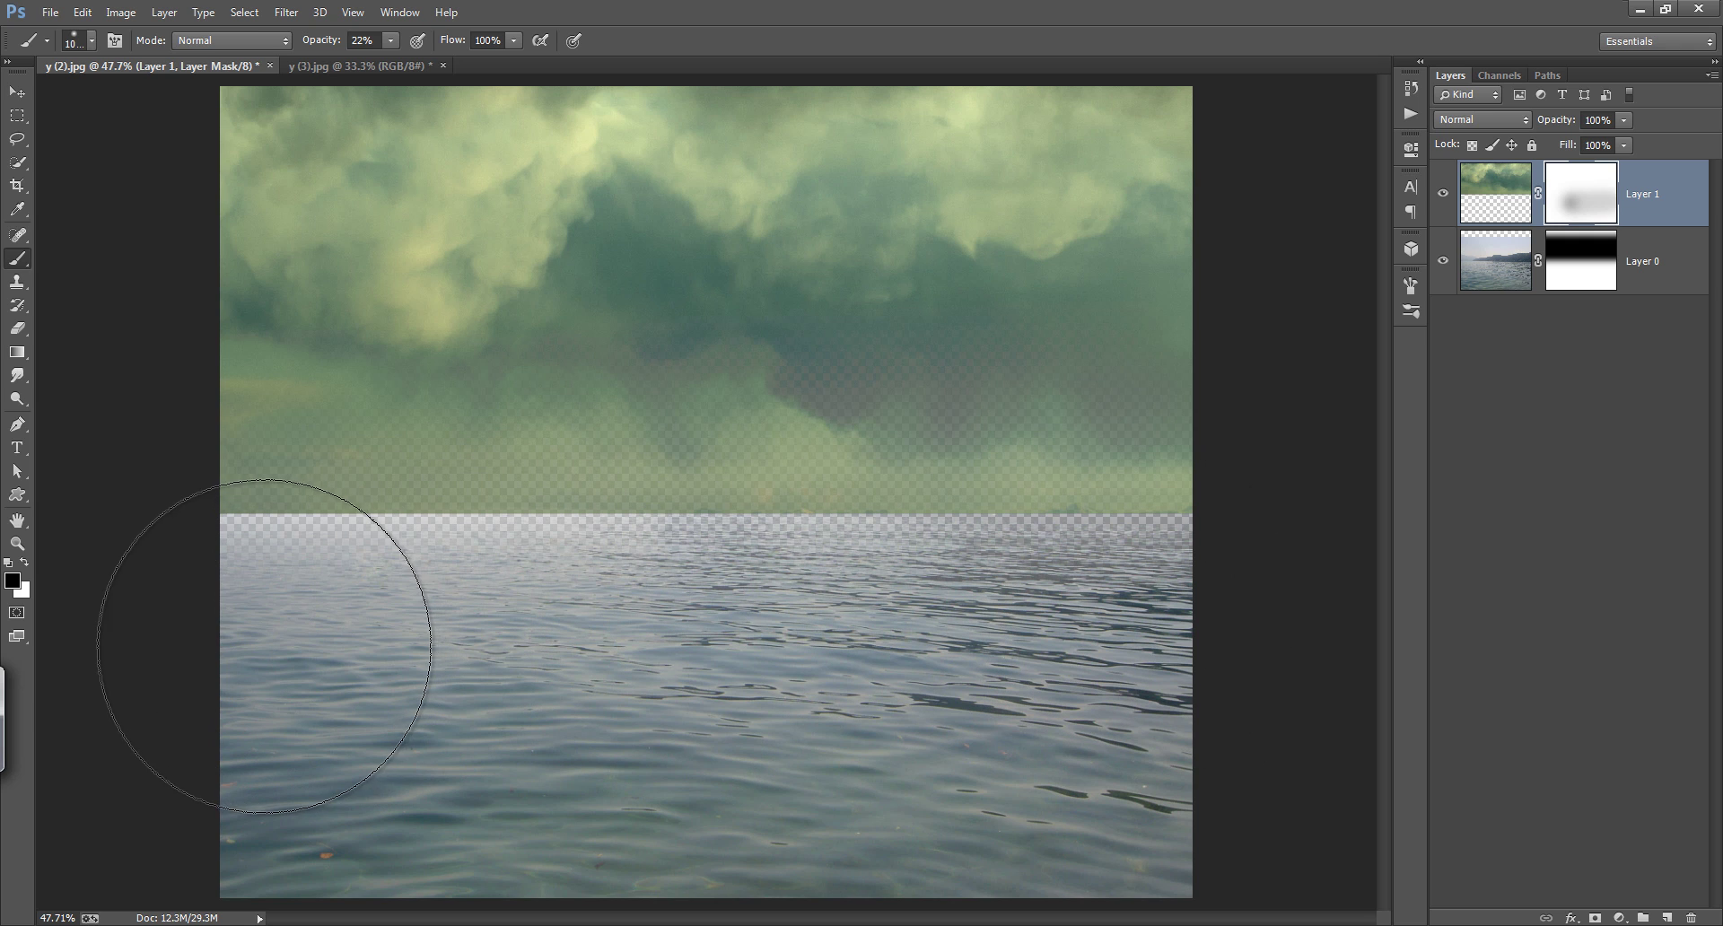
{"action": "key", "text": "bracketleft"}
{"action": "key", "text": "bracketleft"}
{"action": "key", "text": "bracketleft"}
{"action": "key", "text": "bracketleft"}
{"action": "key", "text": "bracketleft"}
{"action": "key", "text": "bracketleft"}
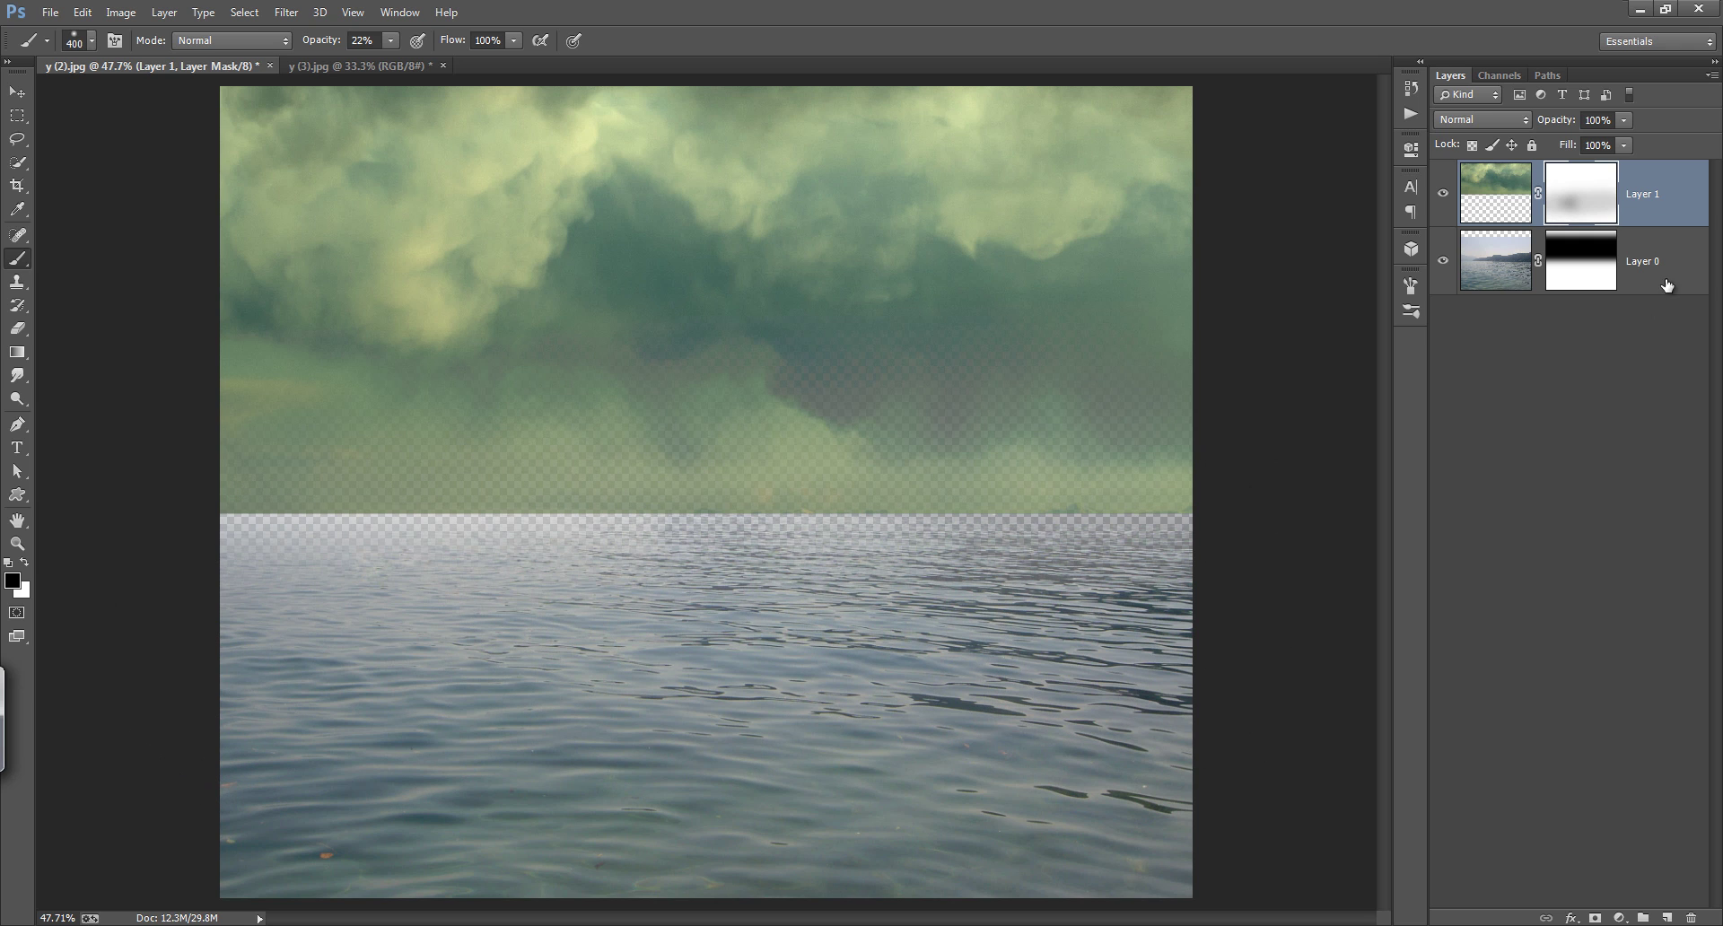
{"action": "left_click", "coordinate": [1664, 916]}
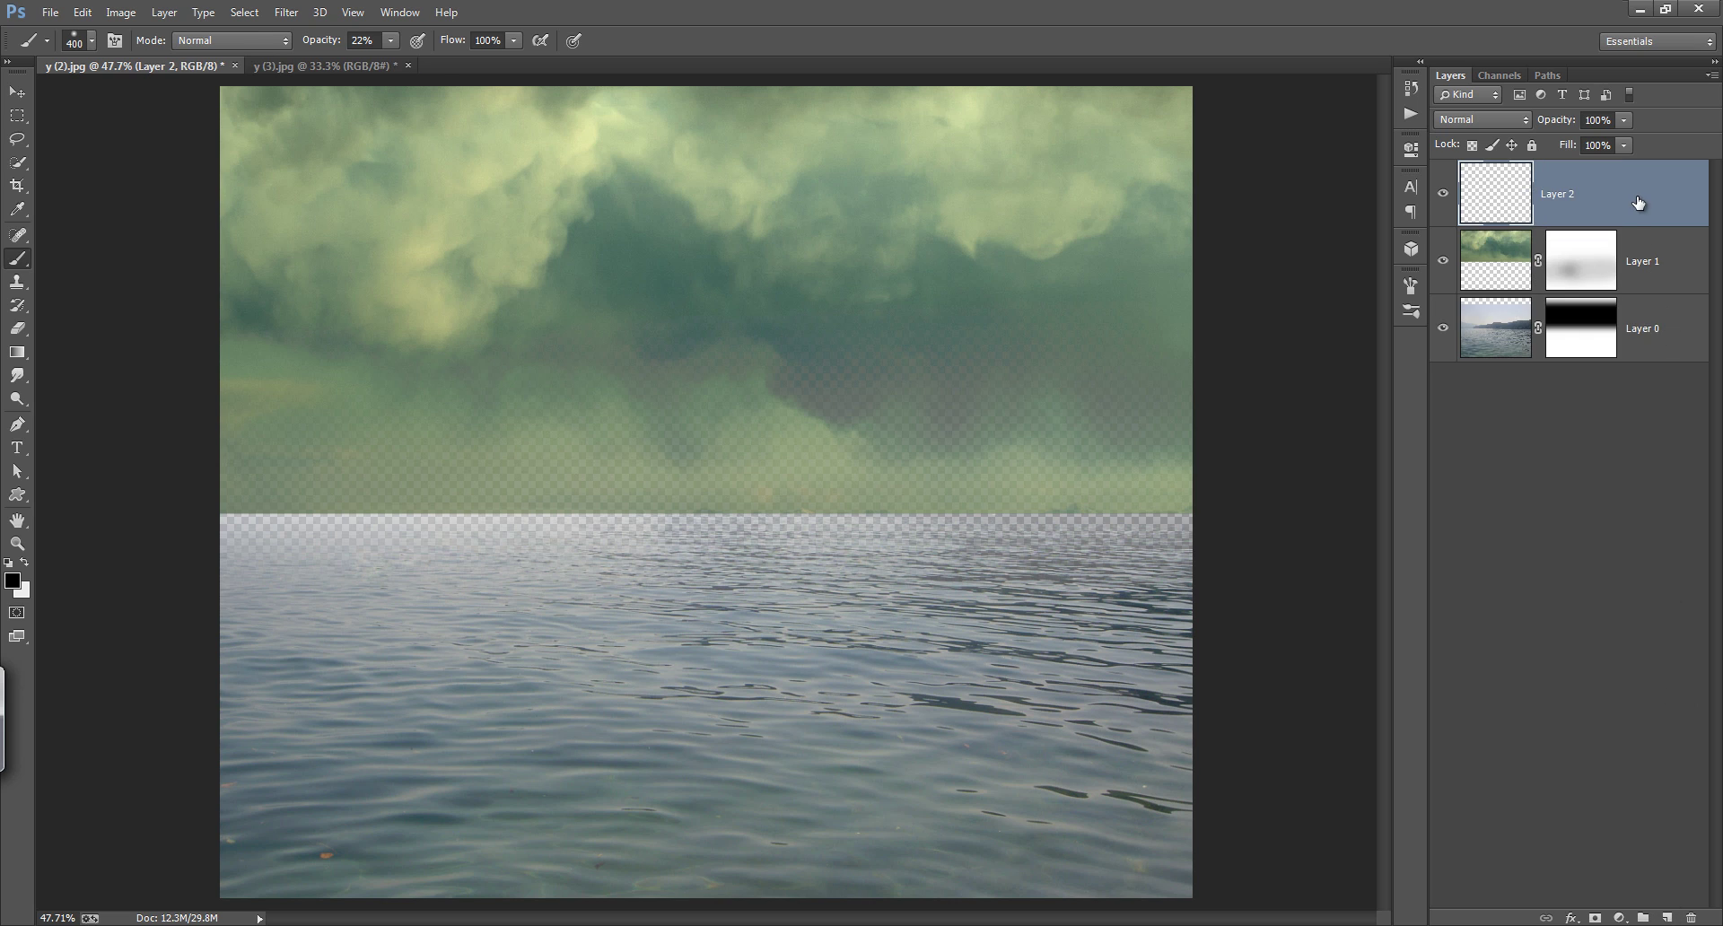
{"action": "left_click_drag", "start_coordinate": [1638, 203], "coordinate": [1651, 377]}
Step: Add a mid-grey #999999 Solid Color fill layer, then target Layer 1's mask with a 175 brush
{"action": "left_click", "coordinate": [1620, 917]}
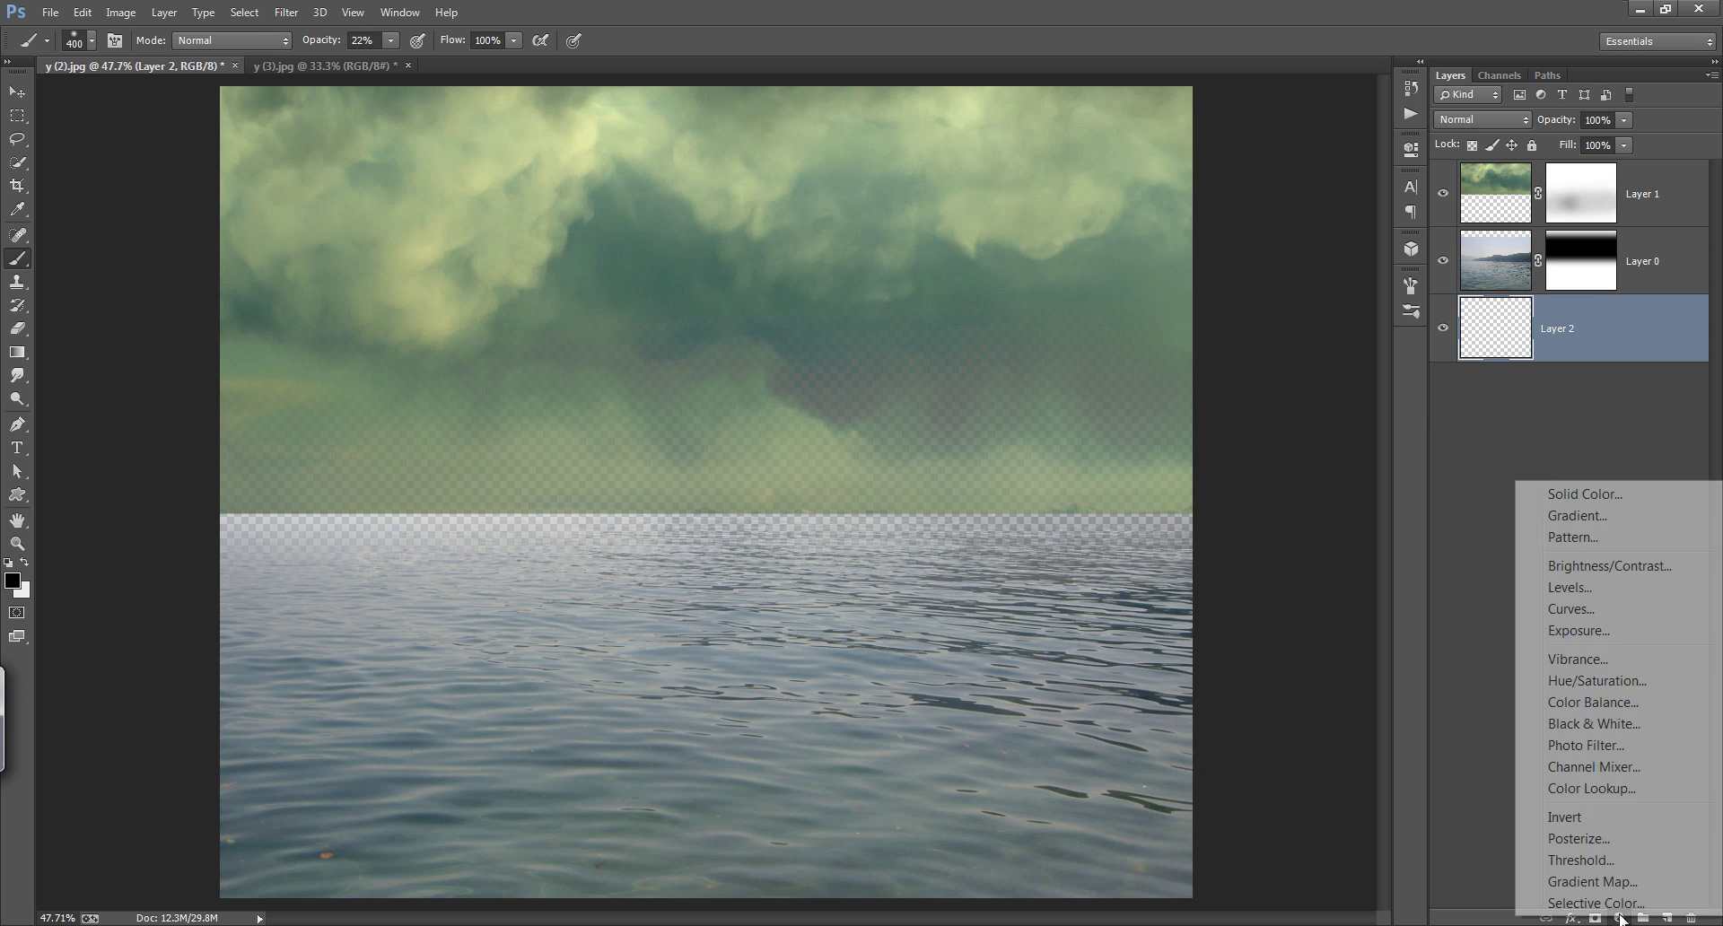
{"action": "left_click", "coordinate": [1552, 492]}
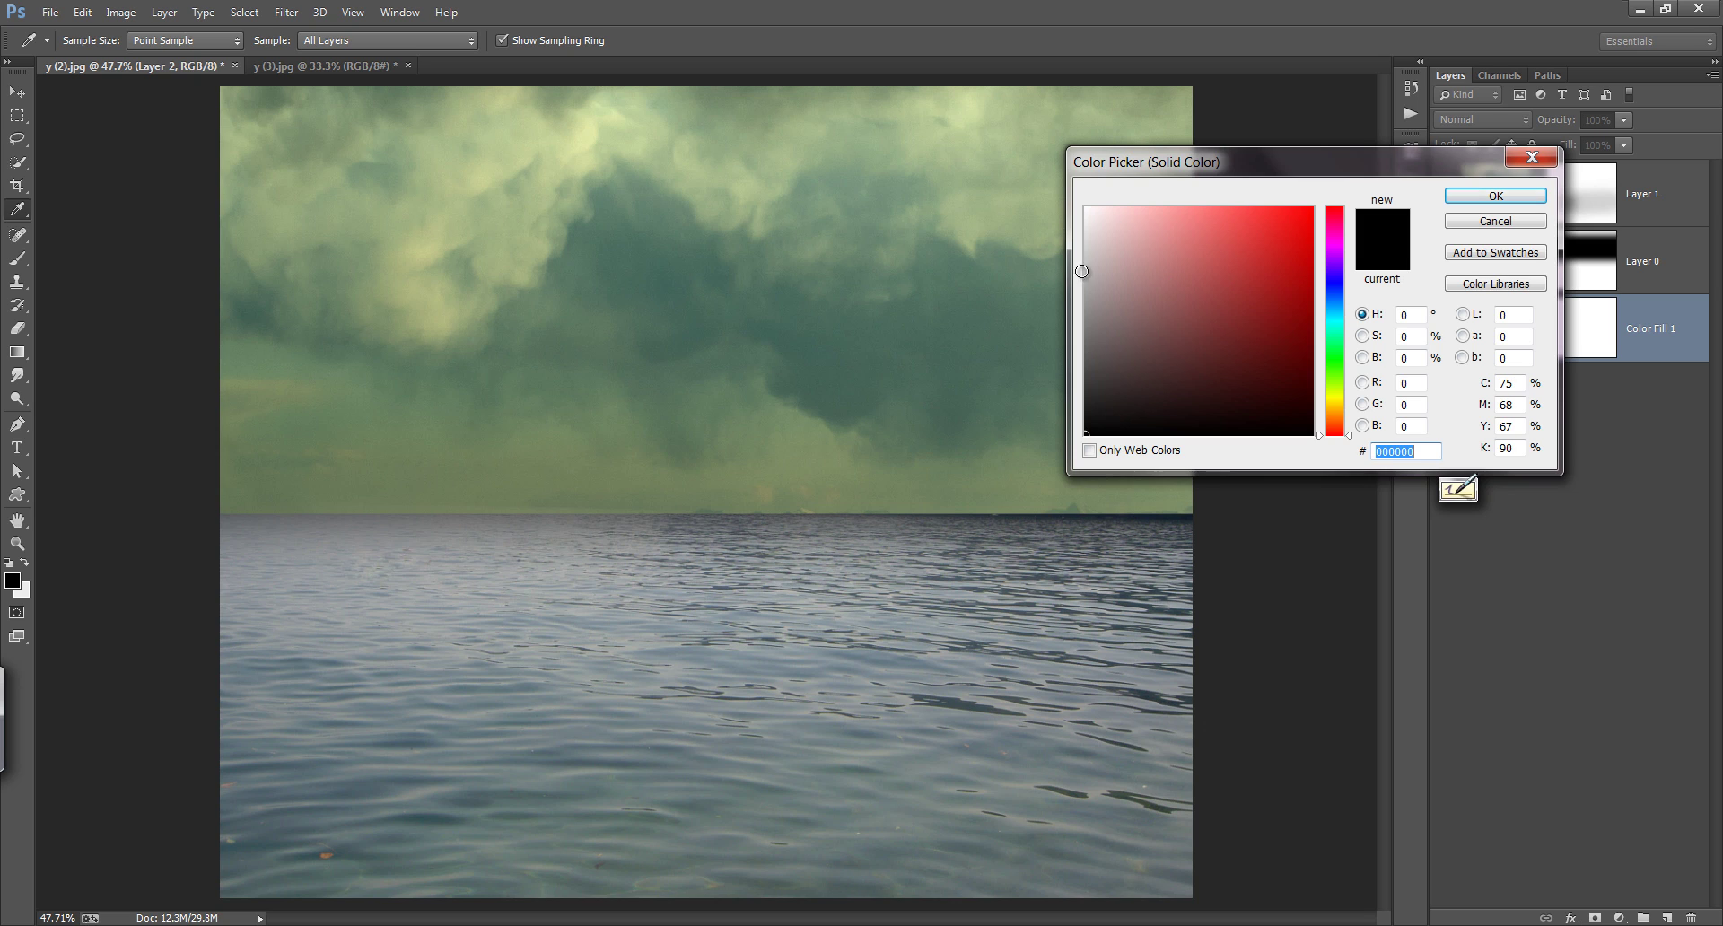
{"action": "mouse_move", "coordinate": [1081, 271]}
{"action": "left_mouse_down"}
{"action": "mouse_move", "coordinate": [1077, 302]}
{"action": "mouse_move", "coordinate": [1115, 286]}
{"action": "left_mouse_up"}
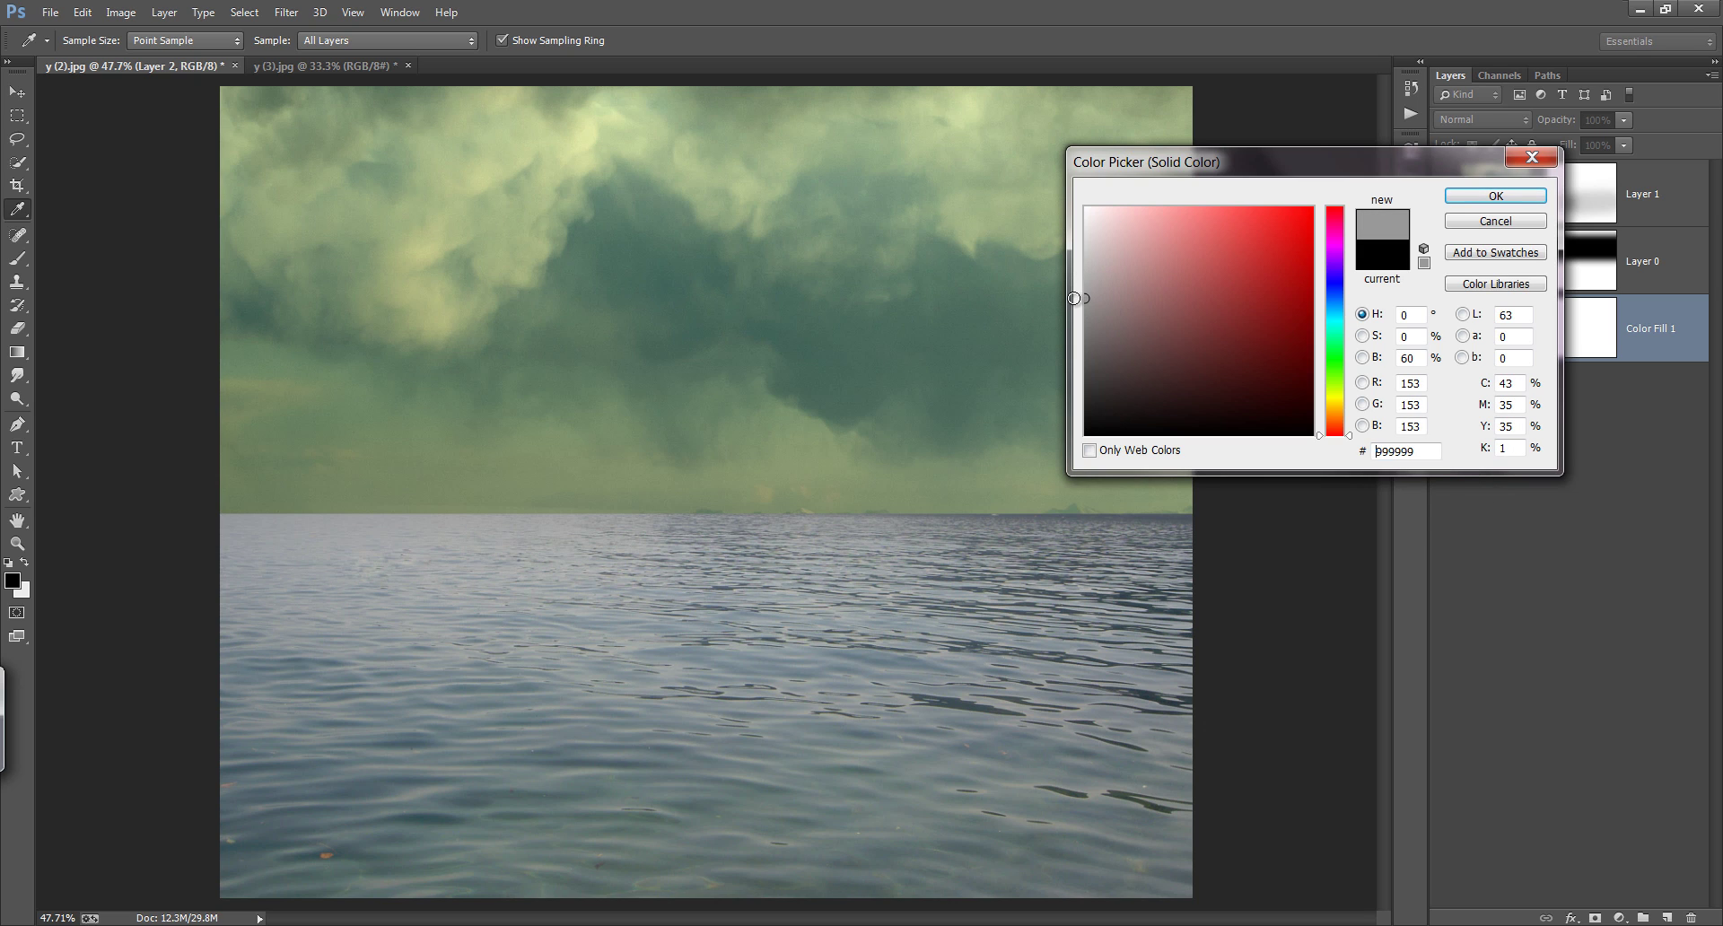
{"action": "left_click", "coordinate": [1458, 200]}
{"action": "left_click", "coordinate": [1549, 215]}
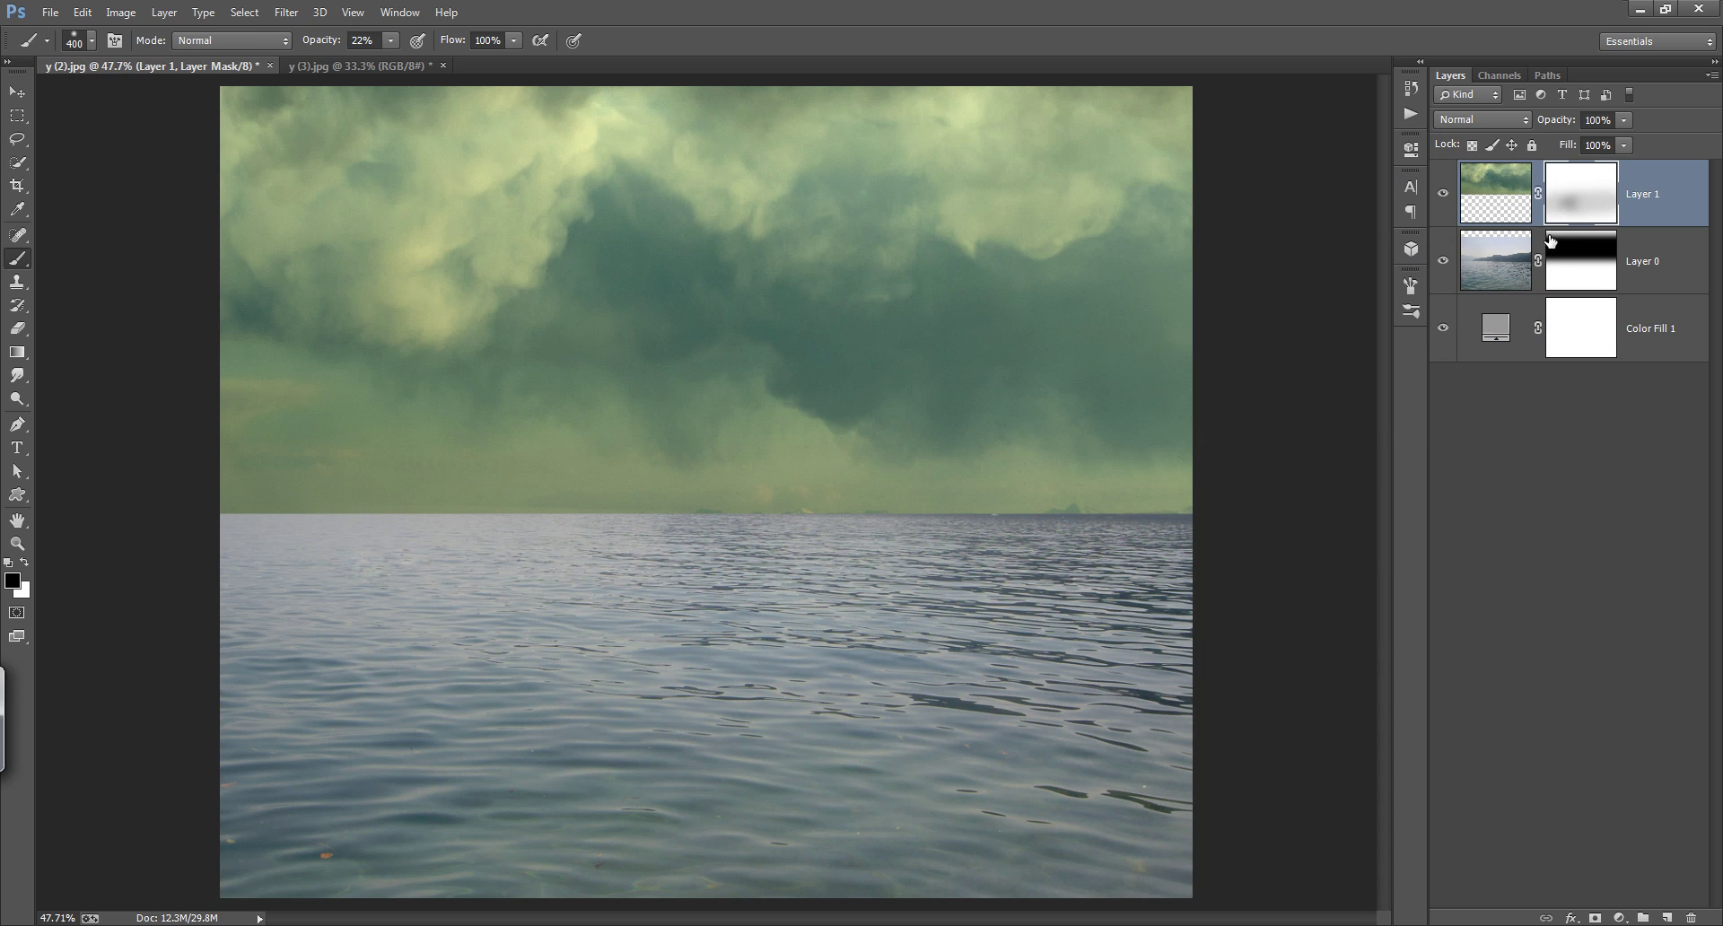
{"action": "key", "text": "bracketleft"}
{"action": "key", "text": "bracketleft"}
{"action": "key", "text": "bracketleft"}
Step: Paint Layer 1's mask along the horizon with a full-opacity 800 px soft black brush
{"action": "left_click_drag", "start_coordinate": [950, 520], "coordinate": [1175, 522]}
{"action": "key", "text": "0"}
{"action": "mouse_move", "coordinate": [951, 533]}
{"action": "left_mouse_down"}
{"action": "mouse_move", "coordinate": [1215, 535]}
{"action": "mouse_move", "coordinate": [191, 529]}
{"action": "left_mouse_up"}
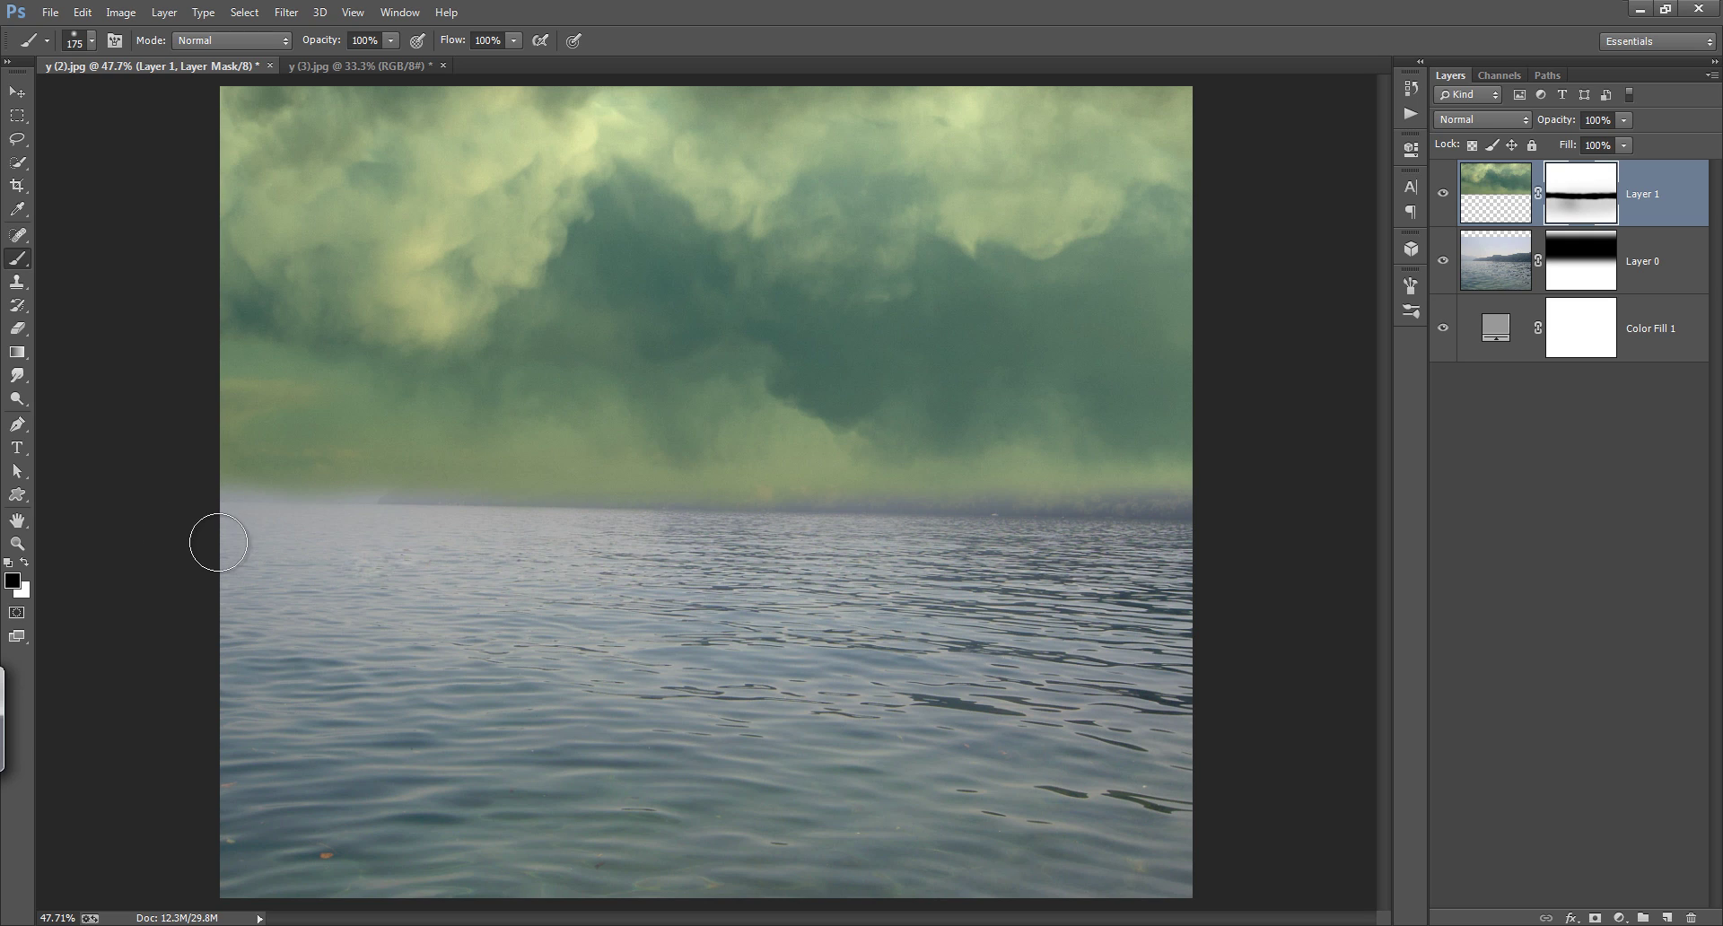
{"action": "key", "text": "bracketright"}
{"action": "key", "text": "bracketright"}
{"action": "key", "text": "bracketright"}
{"action": "key", "text": "bracketleft"}
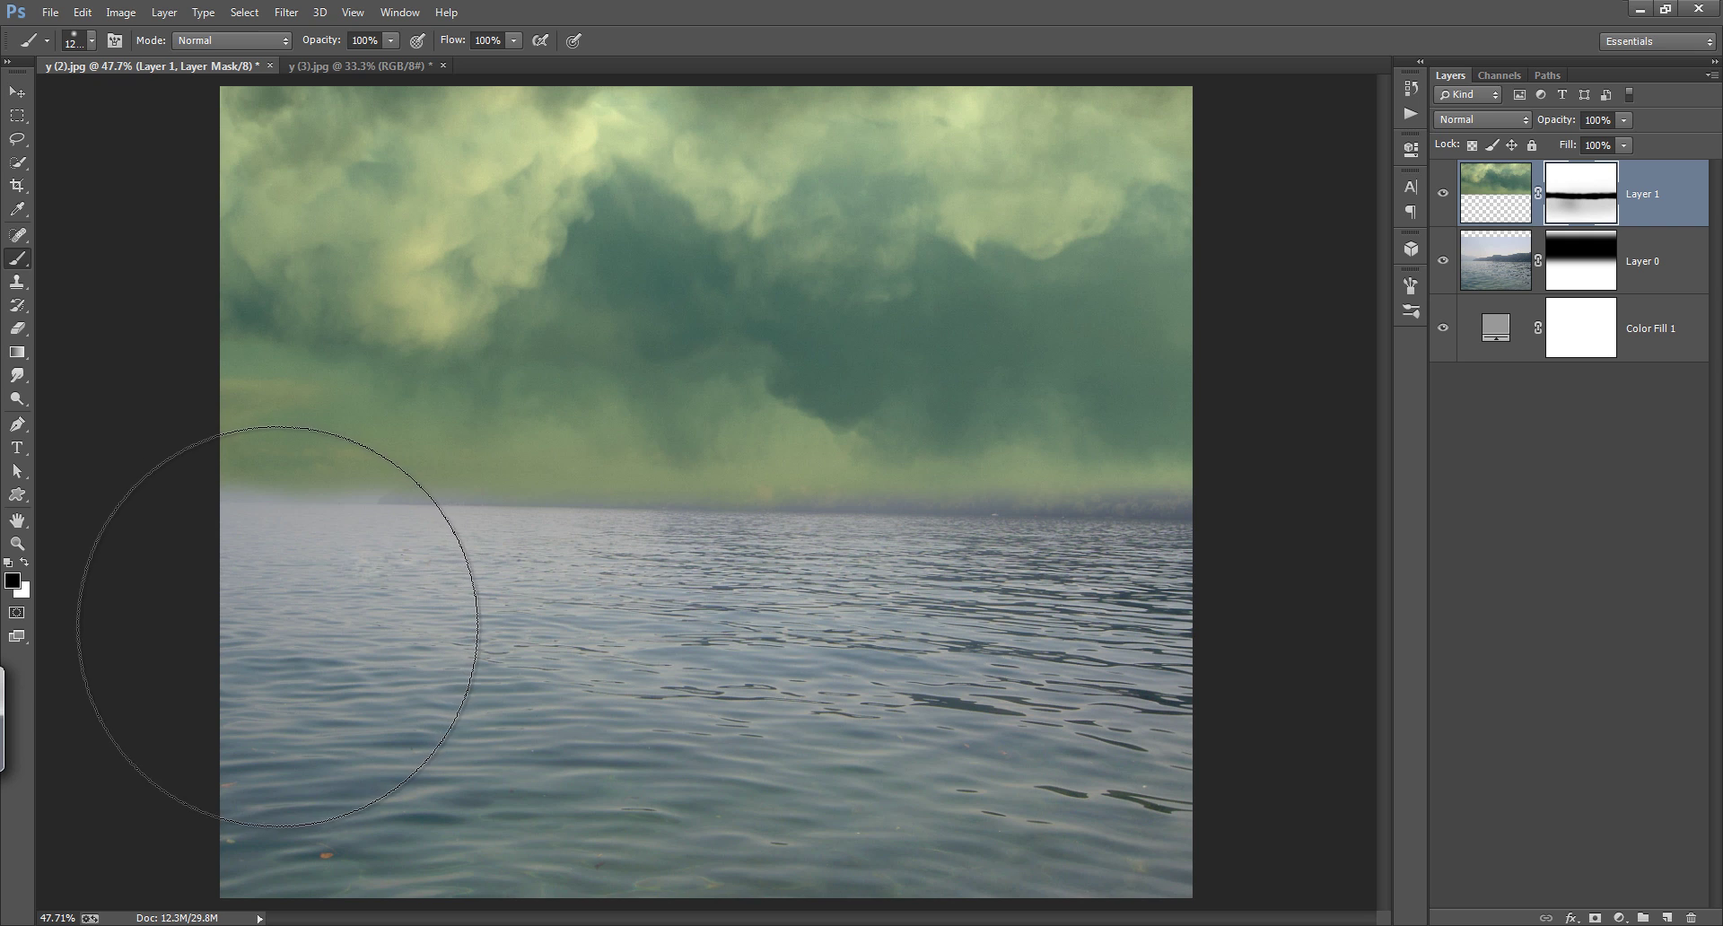
{"action": "key", "text": "bracketleft"}
{"action": "key", "text": "bracketleft"}
{"action": "key", "text": "bracketleft"}
{"action": "mouse_move", "coordinate": [289, 607]}
{"action": "left_mouse_down"}
{"action": "mouse_move", "coordinate": [369, 562]}
{"action": "mouse_move", "coordinate": [307, 596]}
{"action": "mouse_move", "coordinate": [519, 623]}
{"action": "mouse_move", "coordinate": [615, 575]}
{"action": "mouse_move", "coordinate": [972, 557]}
{"action": "mouse_move", "coordinate": [1240, 590]}
{"action": "left_mouse_up"}
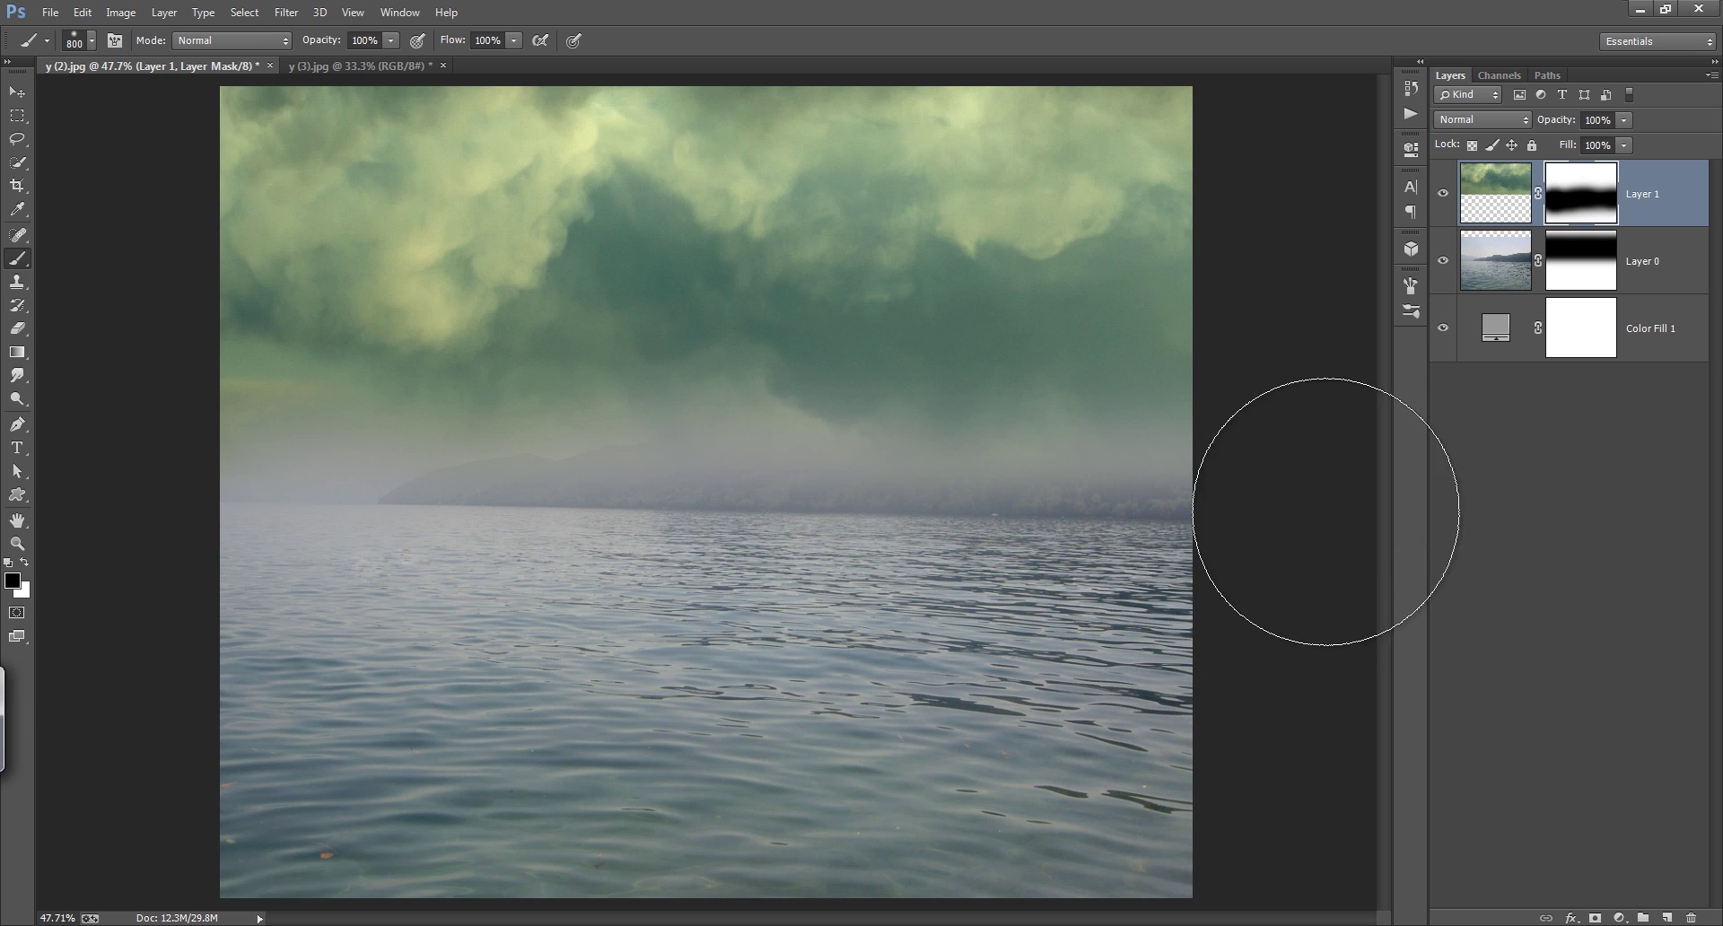
Step: Feather Layer 0's water mask to 42.2 px
{"action": "left_click", "coordinate": [1447, 262]}
{"action": "left_click", "coordinate": [1446, 262]}
{"action": "double_click", "coordinate": [1579, 270]}
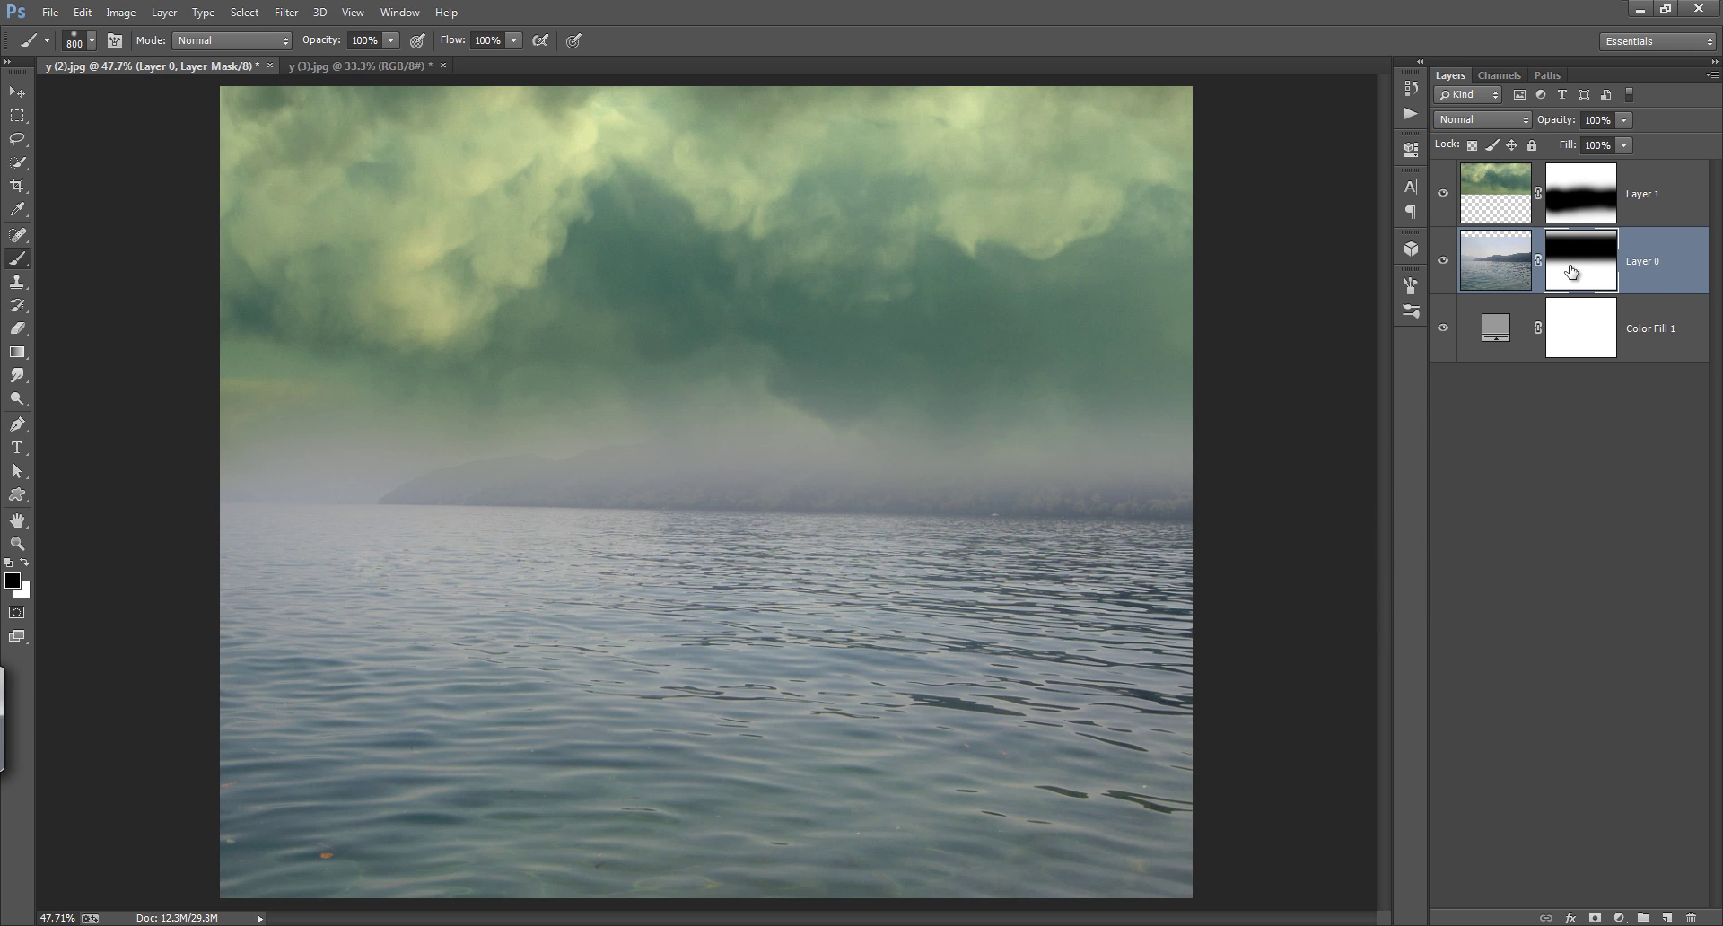
{"action": "left_click_drag", "start_coordinate": [1226, 314], "coordinate": [1262, 312]}
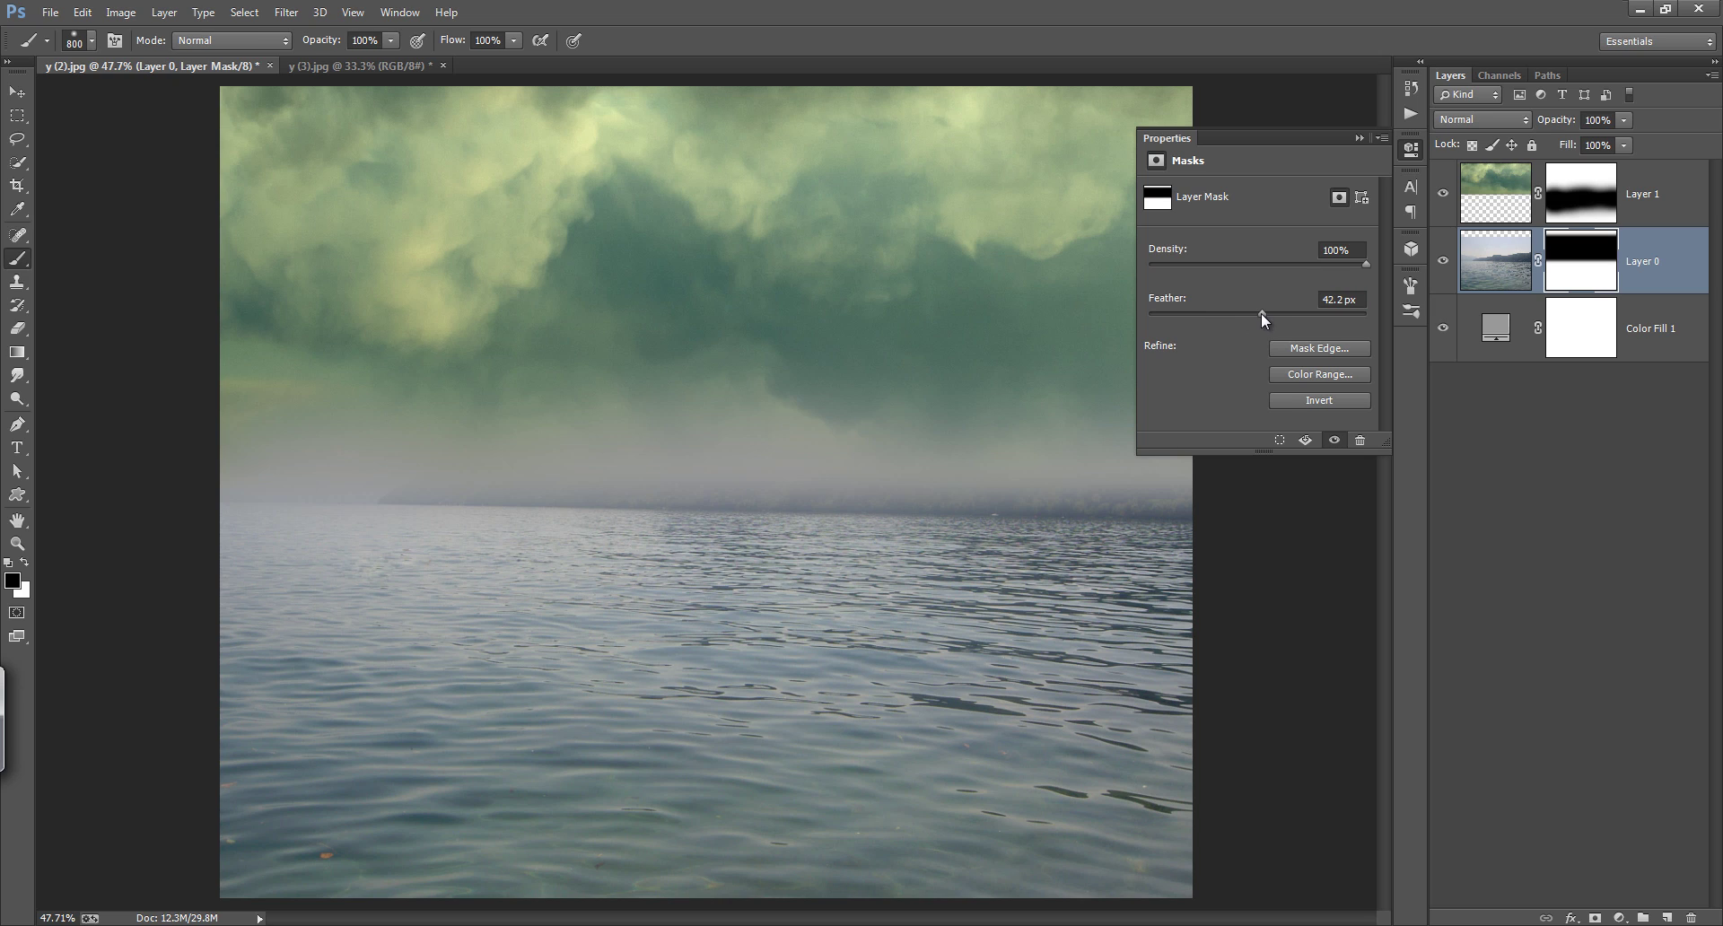
{"action": "left_click", "coordinate": [1359, 139]}
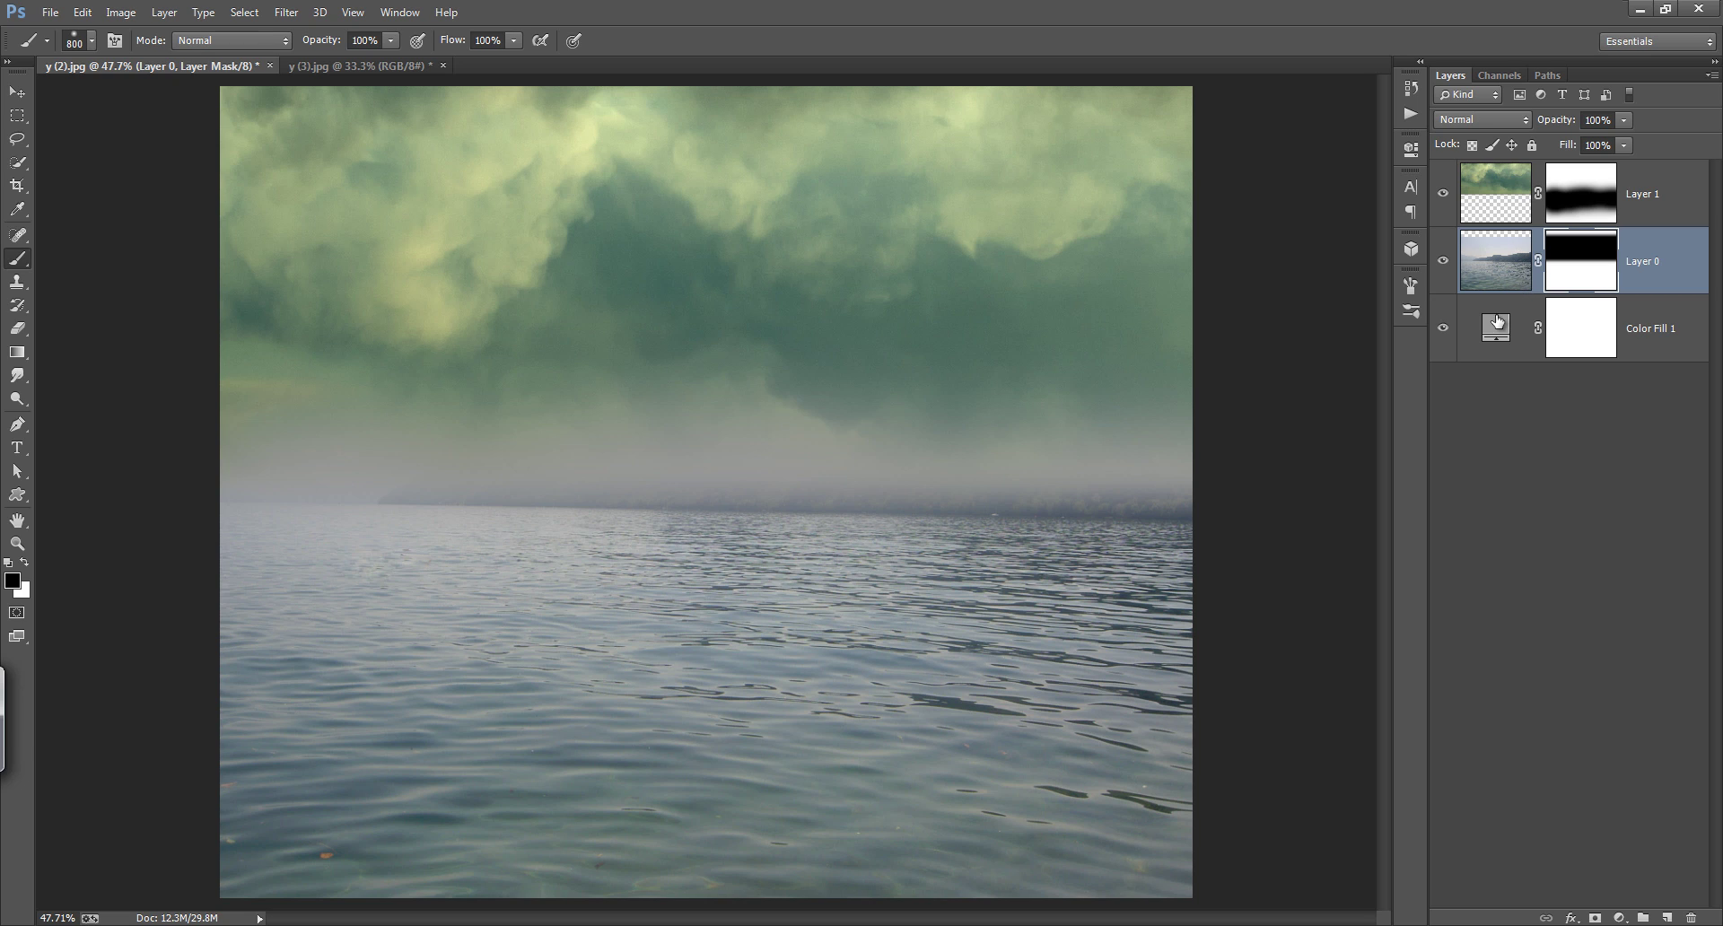
{"action": "left_click", "coordinate": [1633, 202]}
Step: Clip a Hue/Saturation adjustment to the cloud layer with Saturation at -100
{"action": "left_click", "coordinate": [1618, 917]}
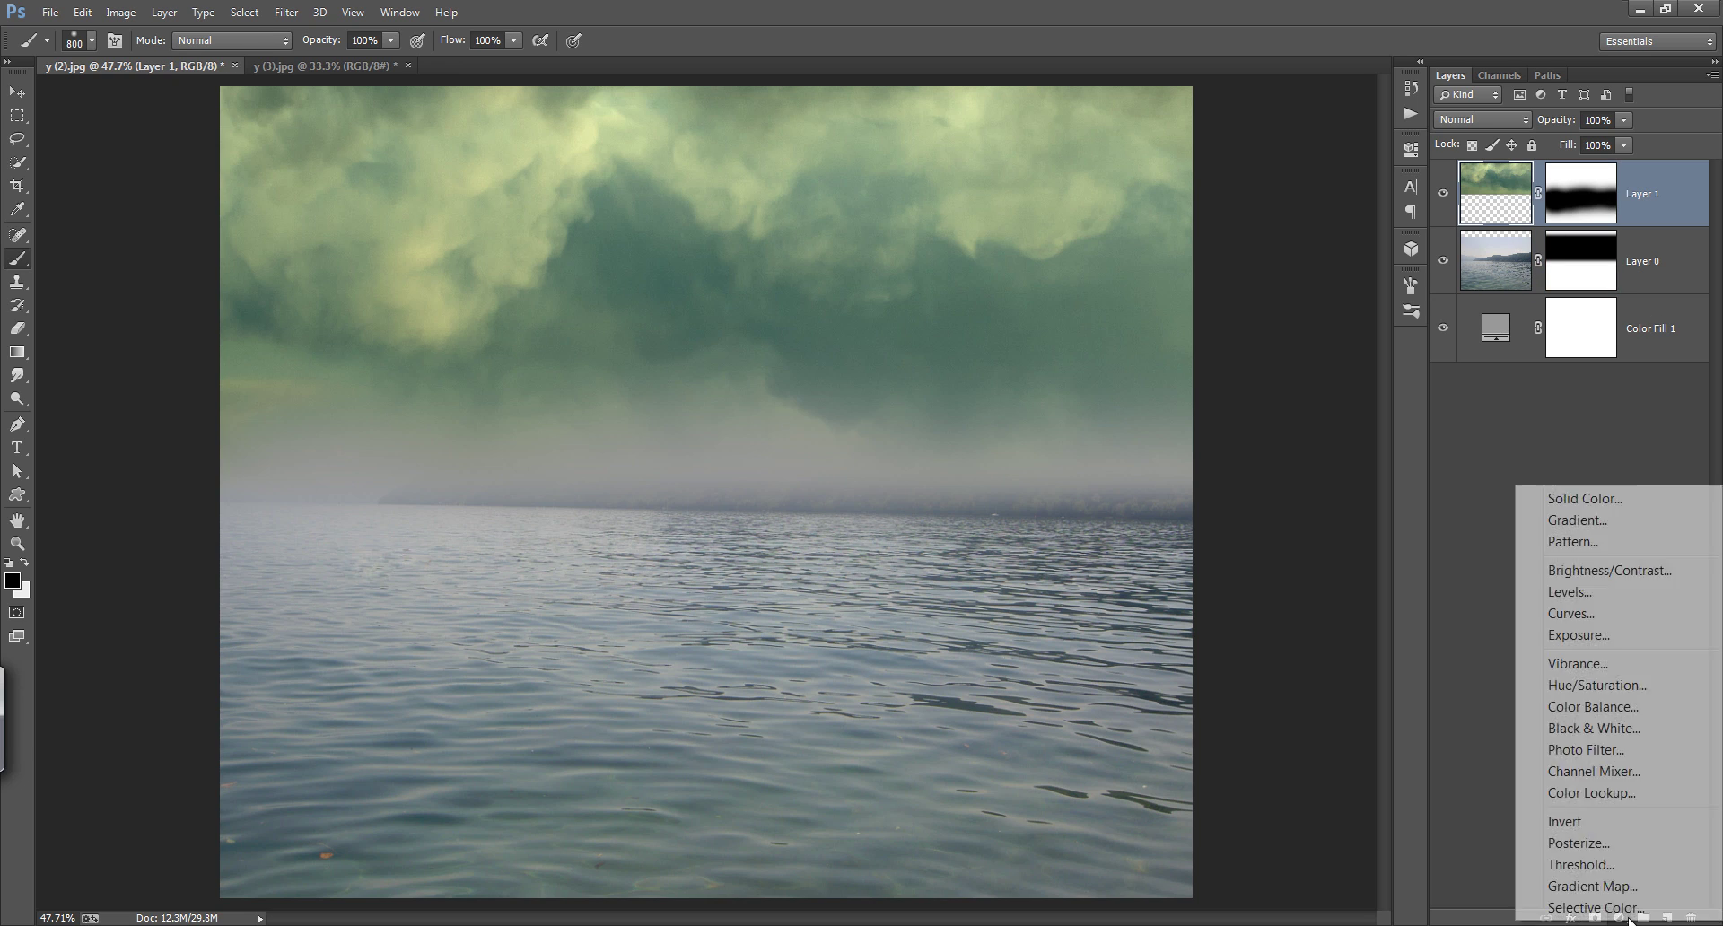
{"action": "left_click", "coordinate": [1613, 682]}
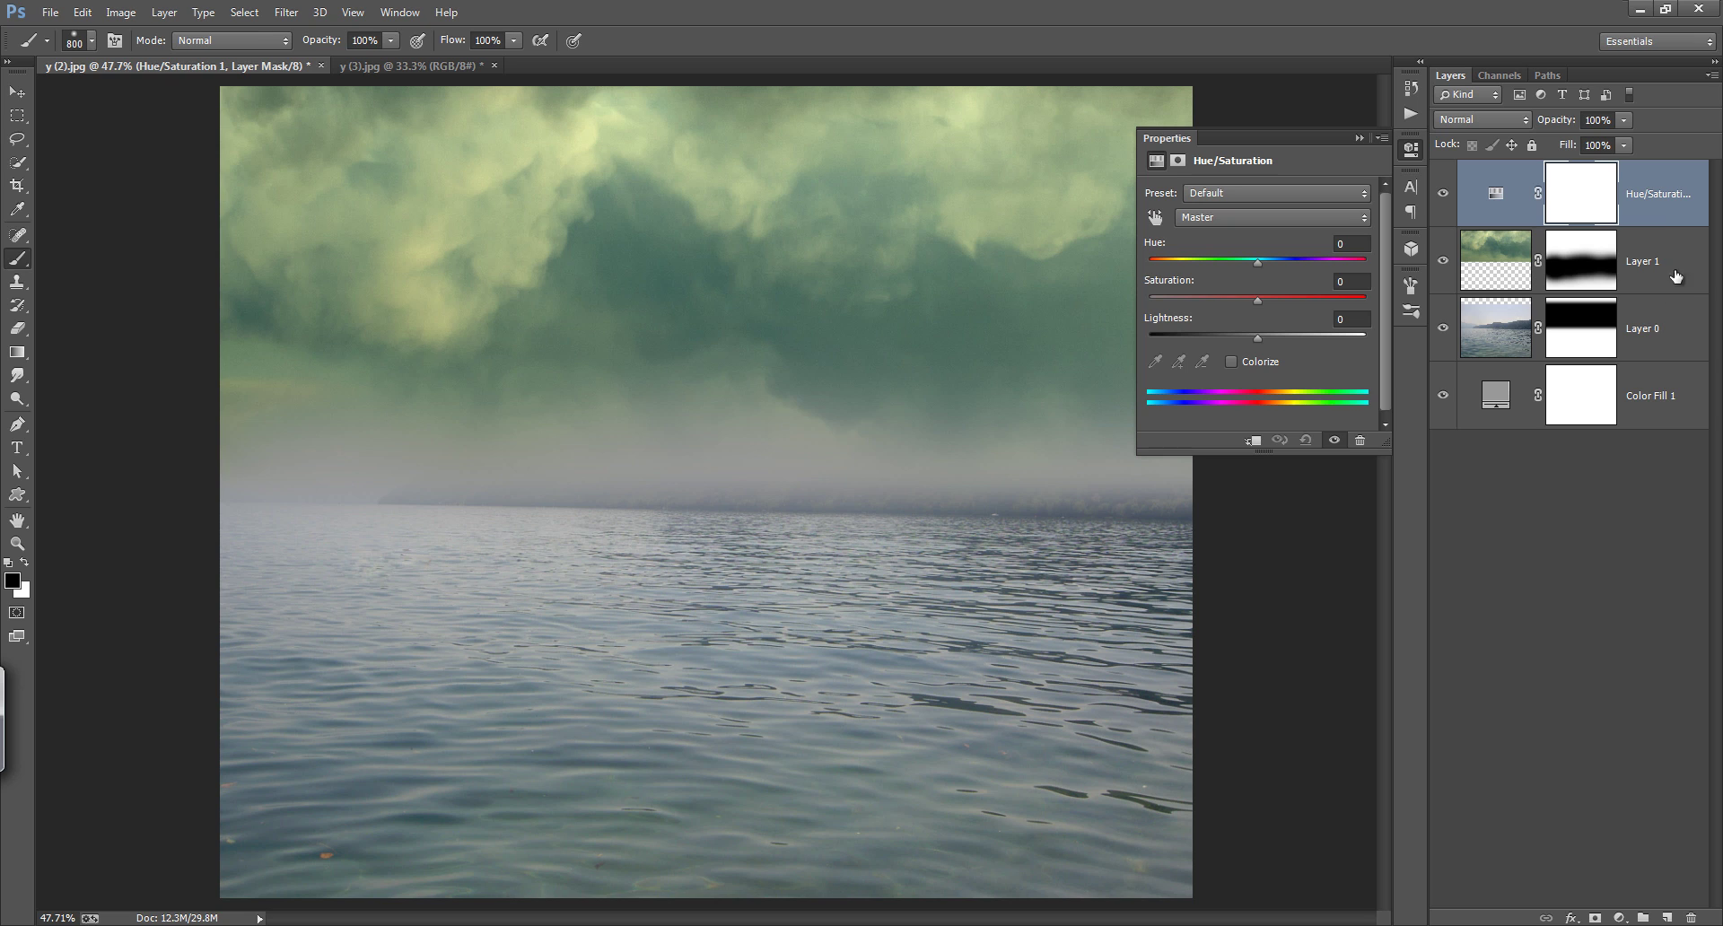
{"action": "left_click", "coordinate": [1650, 225], "text": "alt"}
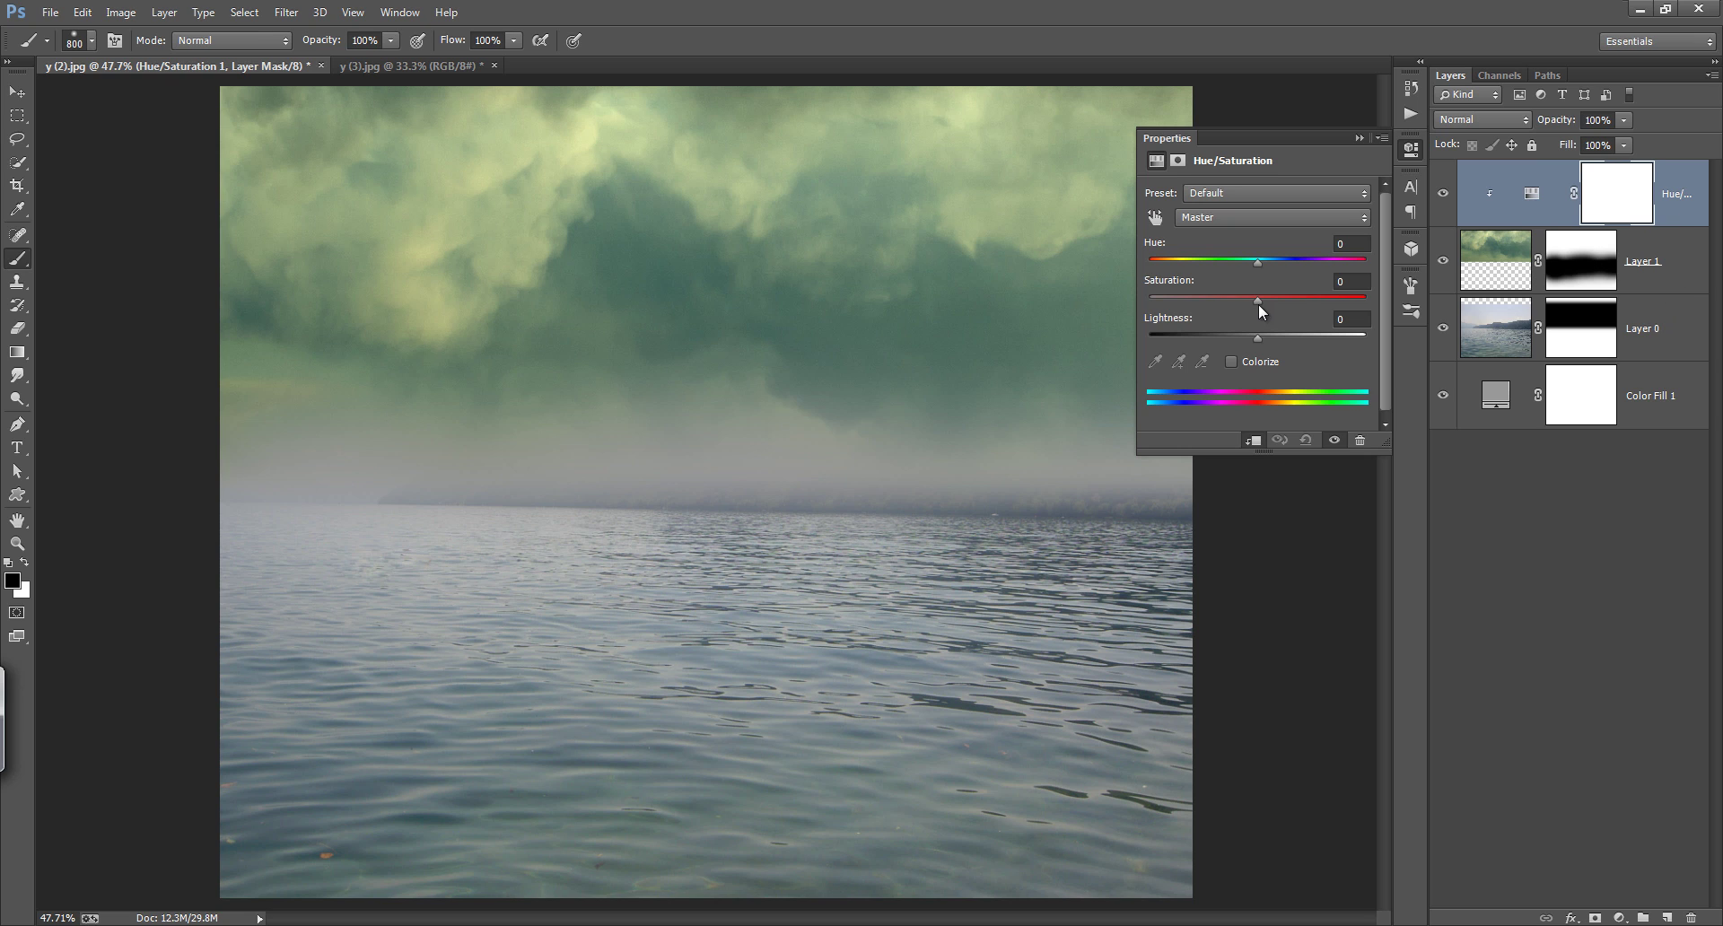
{"action": "left_click_drag", "start_coordinate": [1257, 300], "coordinate": [1149, 305]}
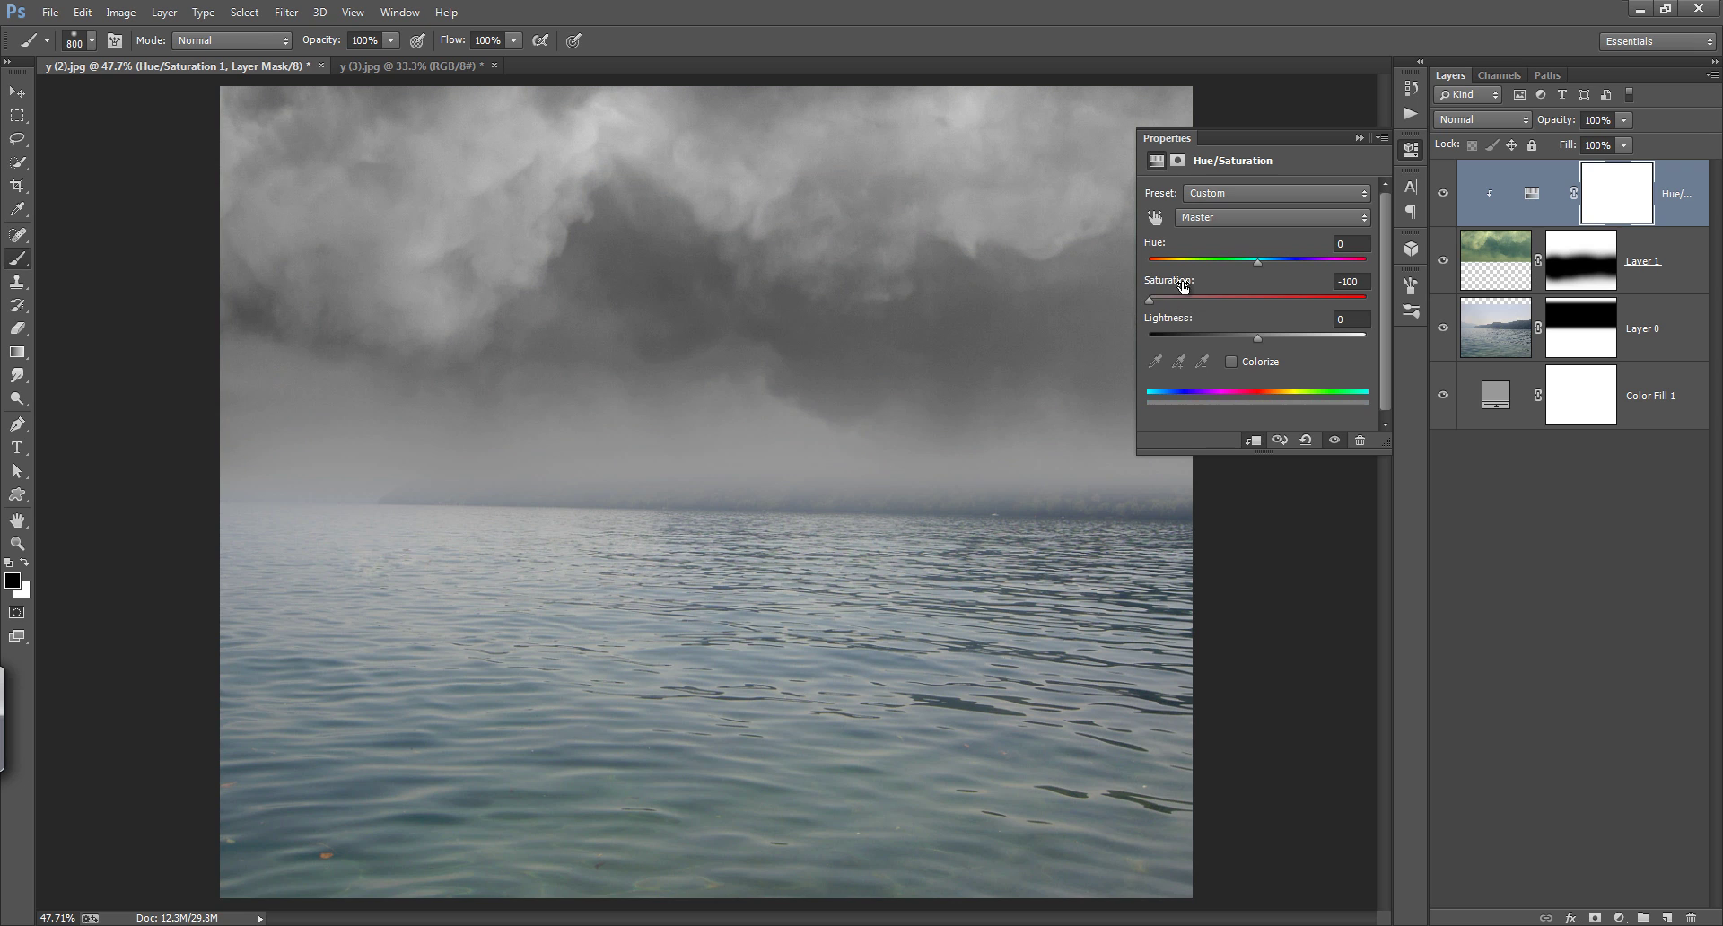
{"action": "left_click", "coordinate": [1359, 137]}
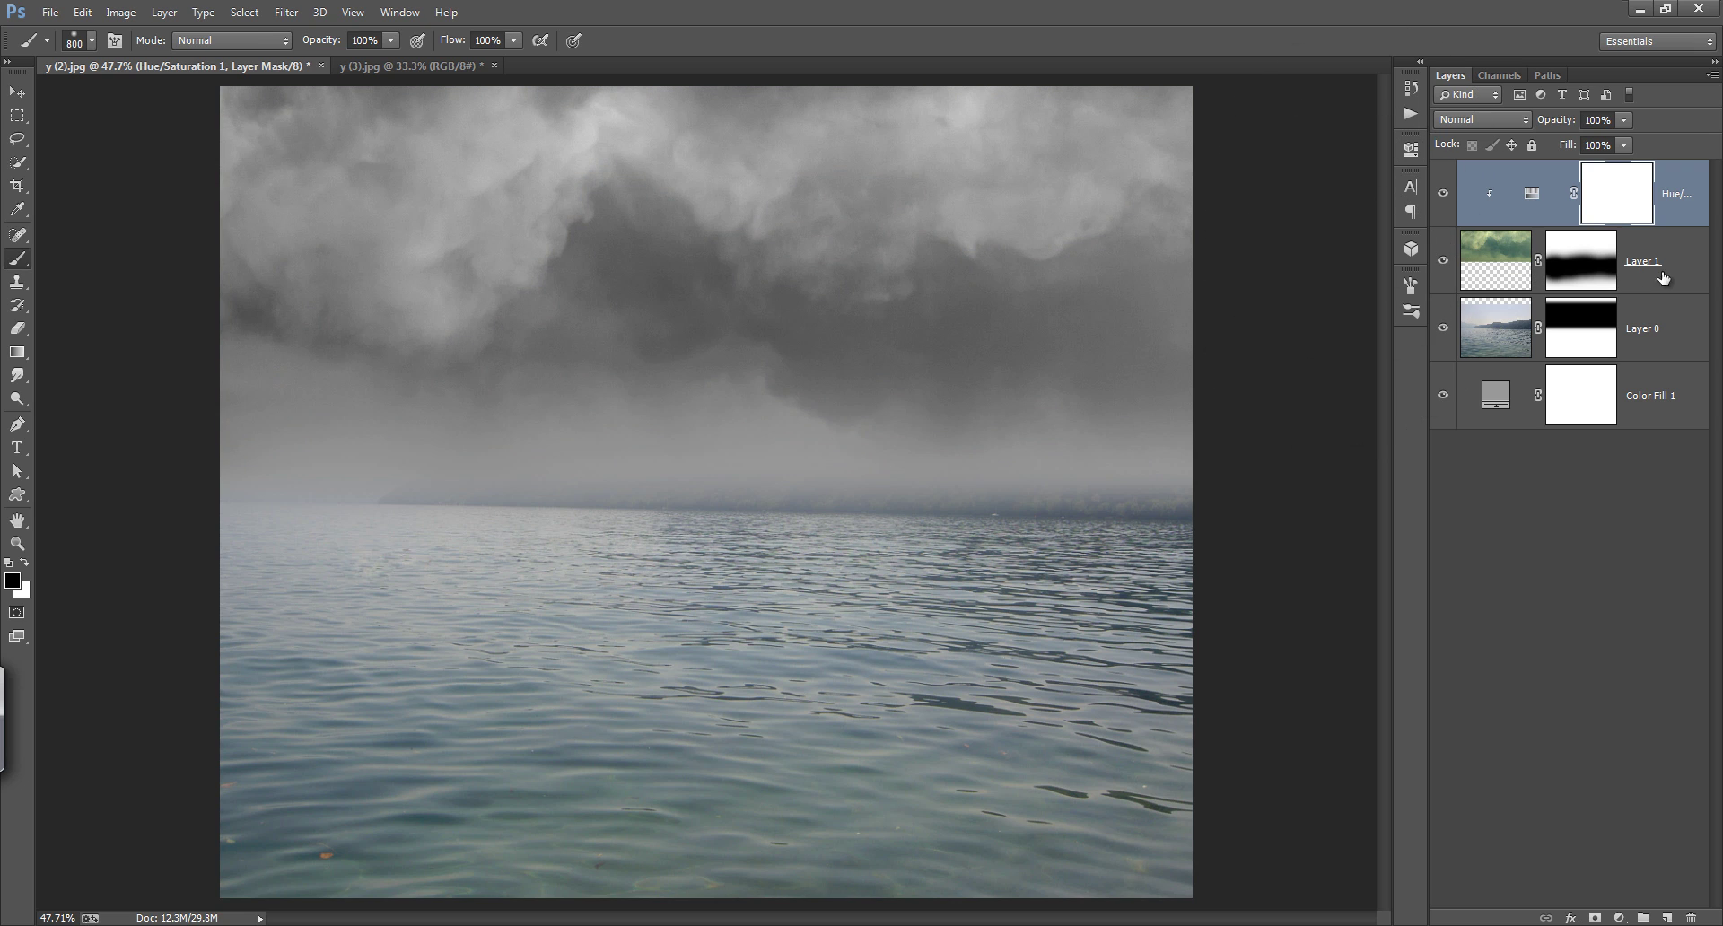
{"action": "left_click", "coordinate": [1662, 278]}
{"action": "left_click", "coordinate": [1674, 208]}
Step: On a new layer, paint white mist along the horizon with the 430 px cloud brush
{"action": "left_click", "coordinate": [1667, 918]}
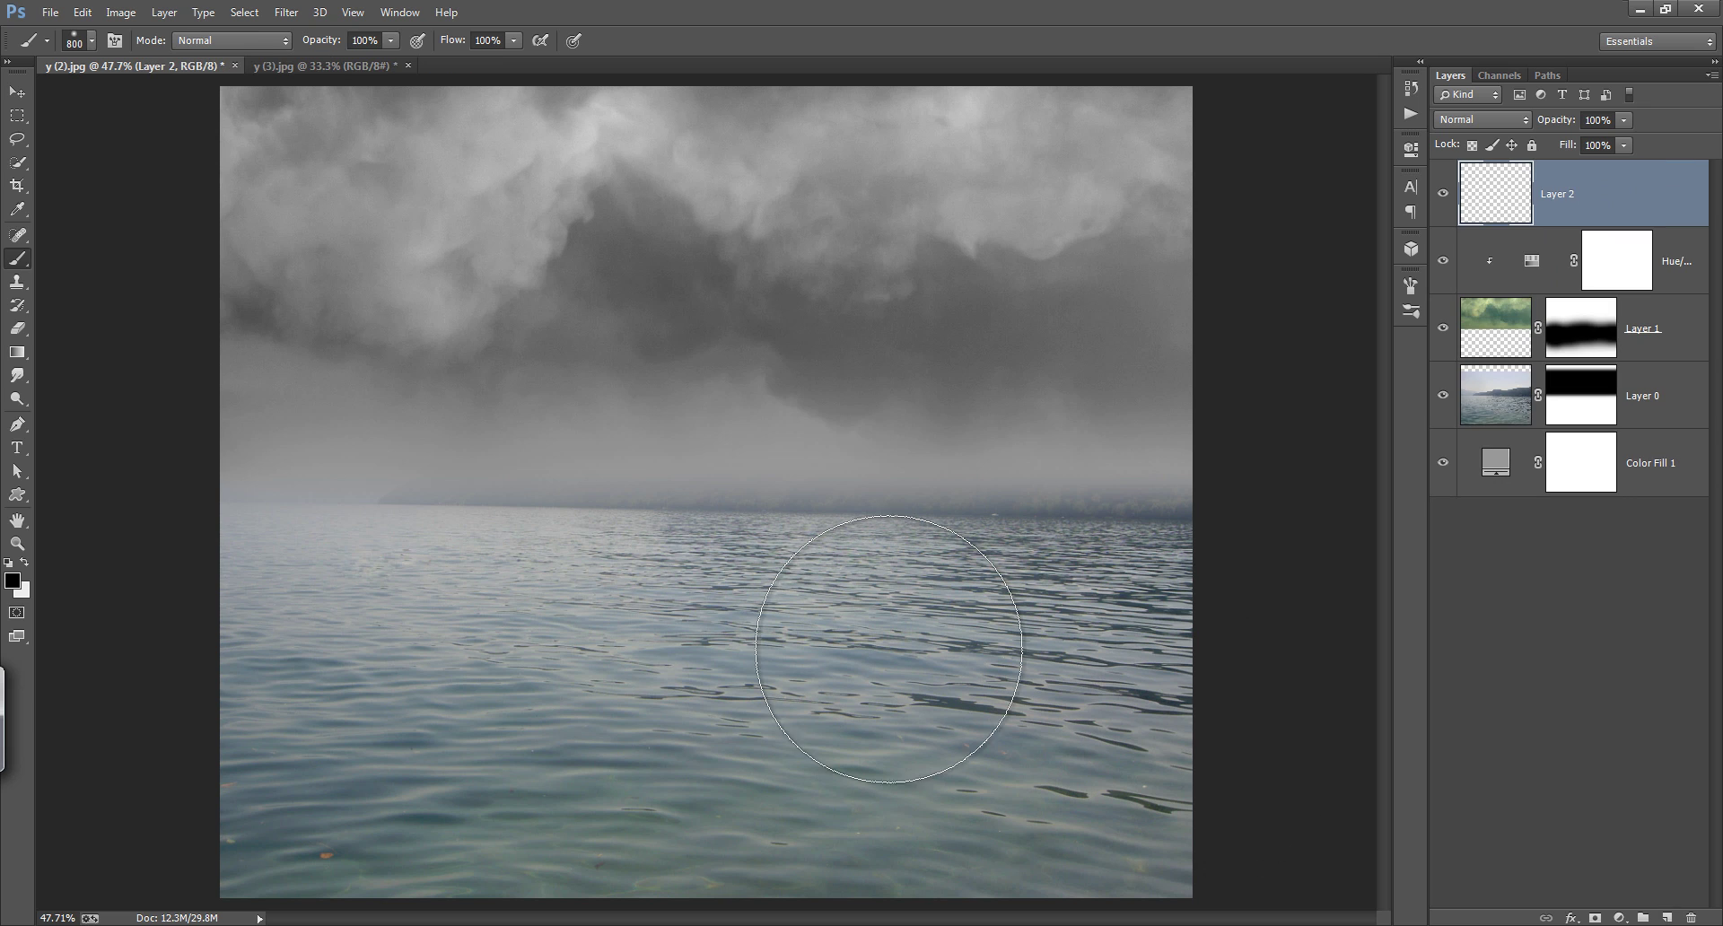
{"action": "left_click", "coordinate": [92, 42]}
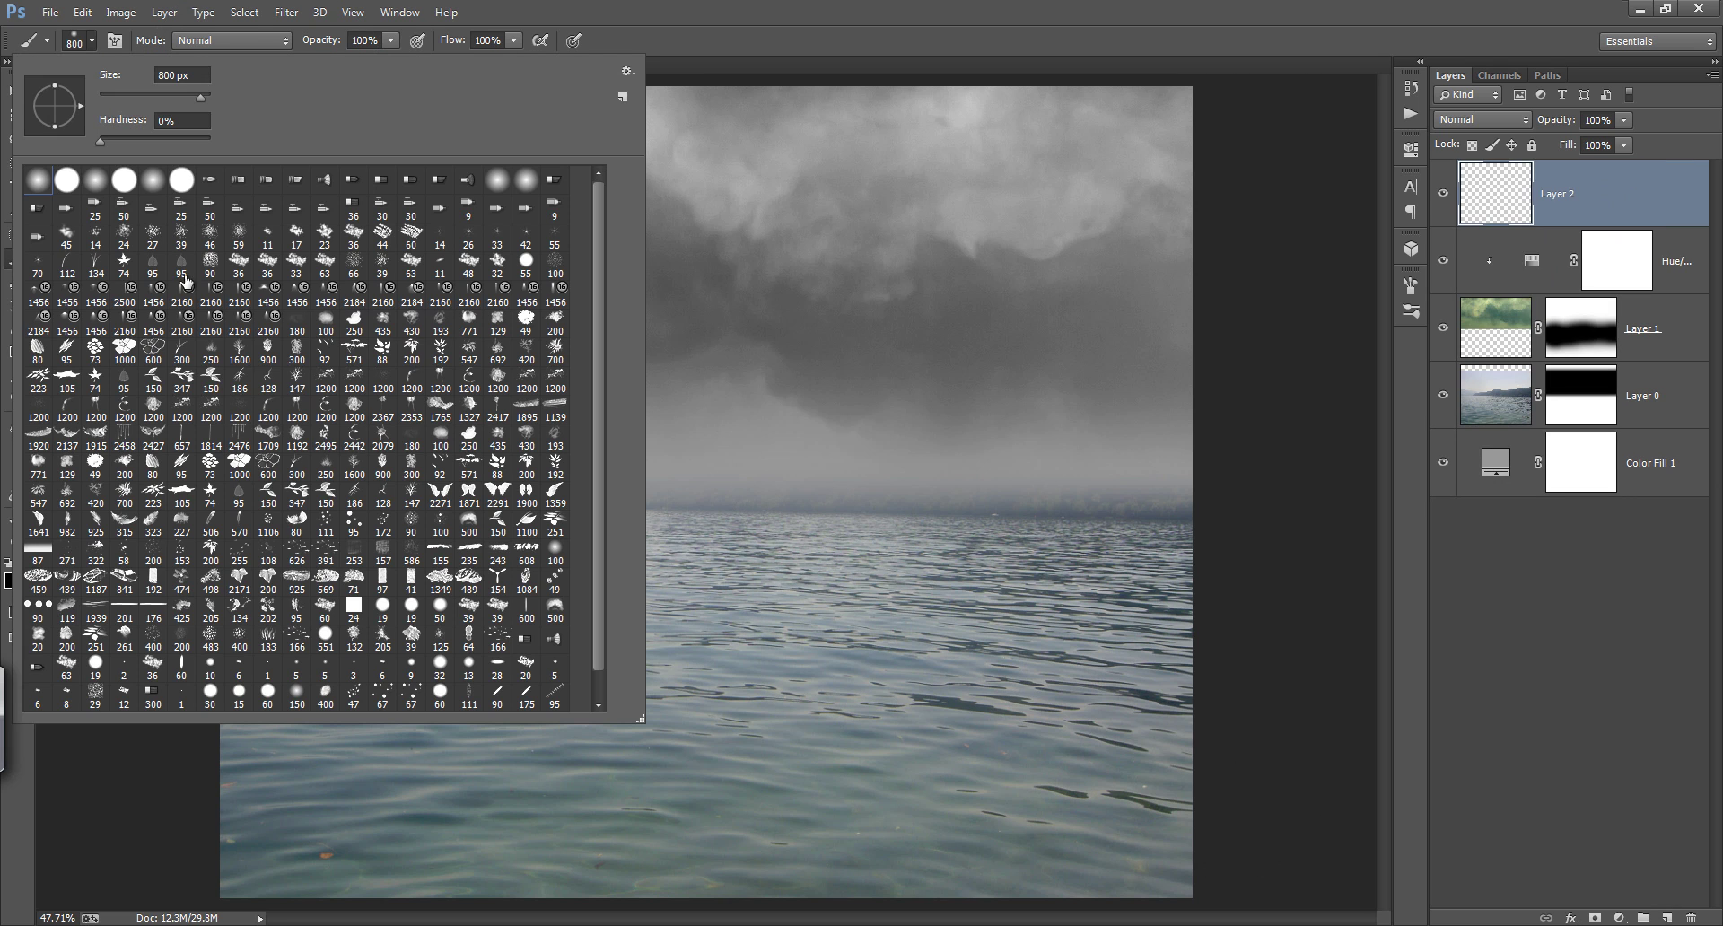
{"action": "left_click", "coordinate": [409, 324]}
{"action": "left_click", "coordinate": [770, 56]}
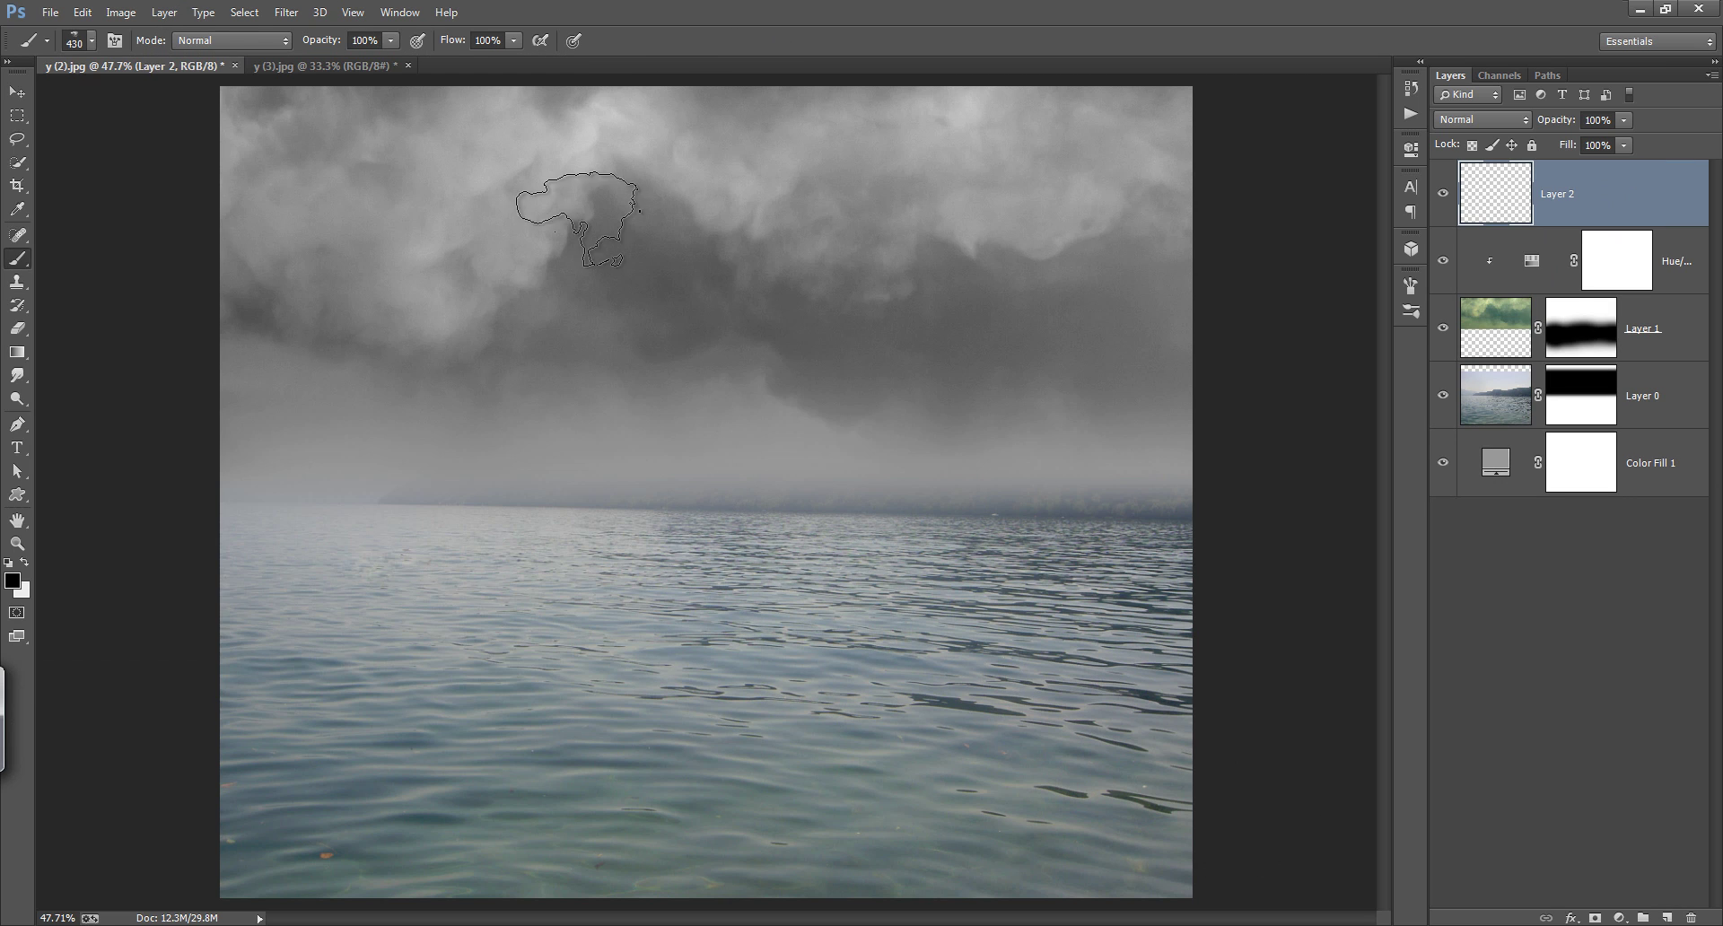
{"action": "key", "text": "x"}
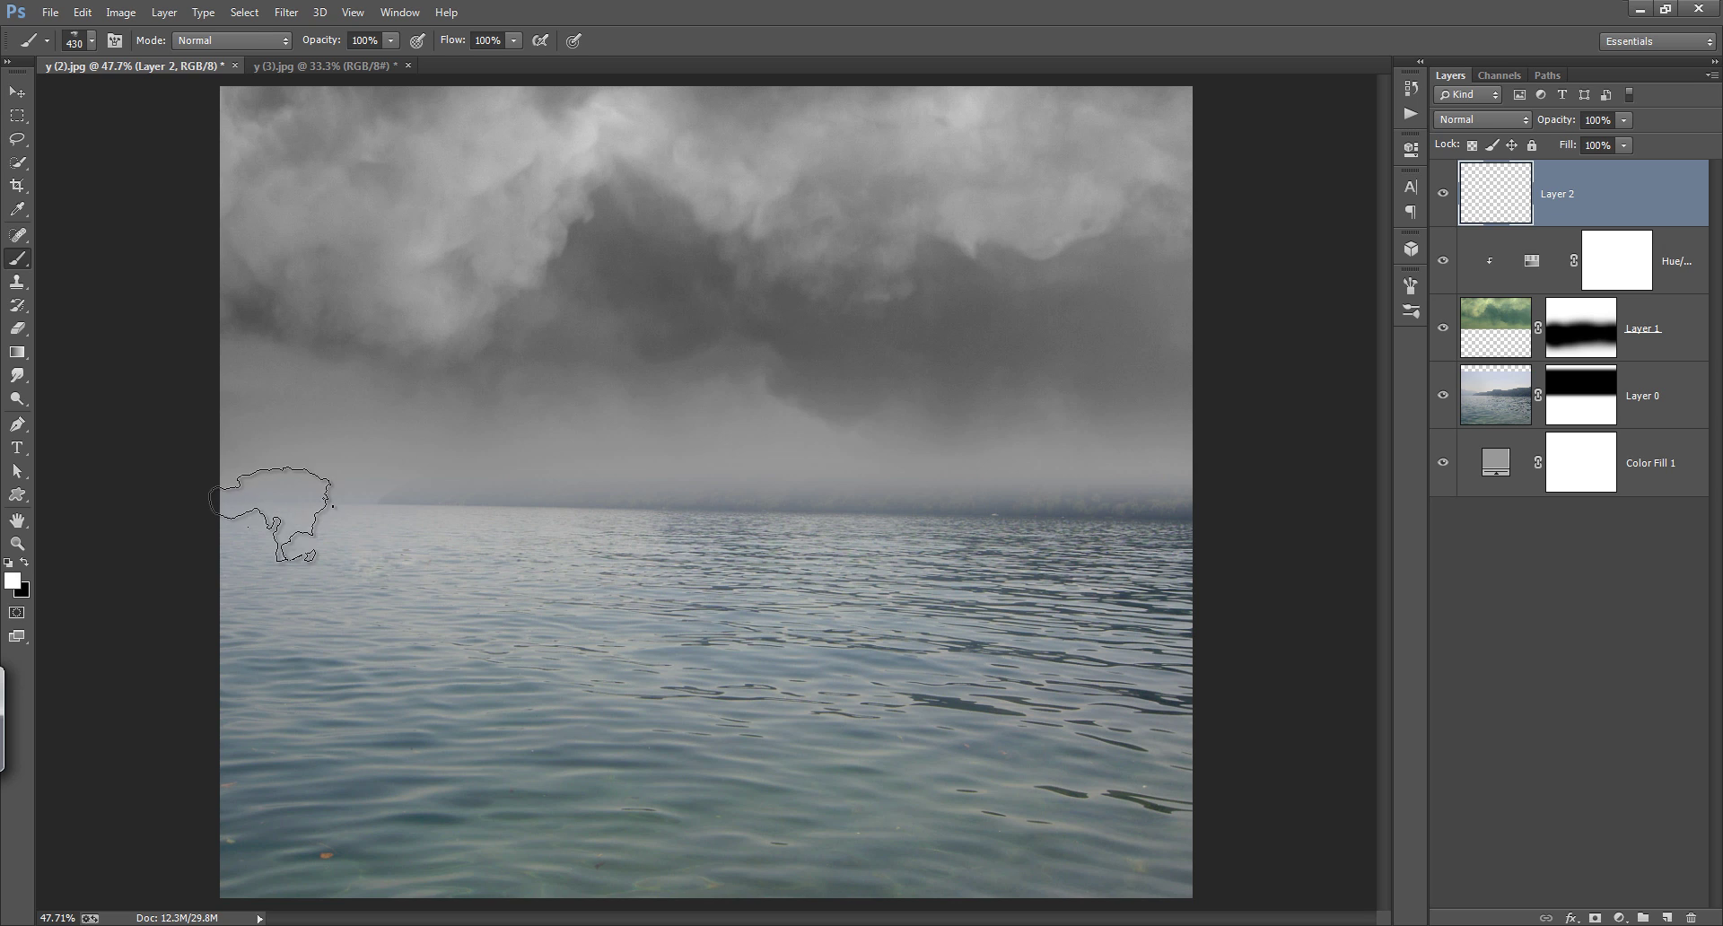
{"action": "left_click", "coordinate": [296, 508]}
{"action": "left_click_drag", "start_coordinate": [296, 508], "coordinate": [616, 506]}
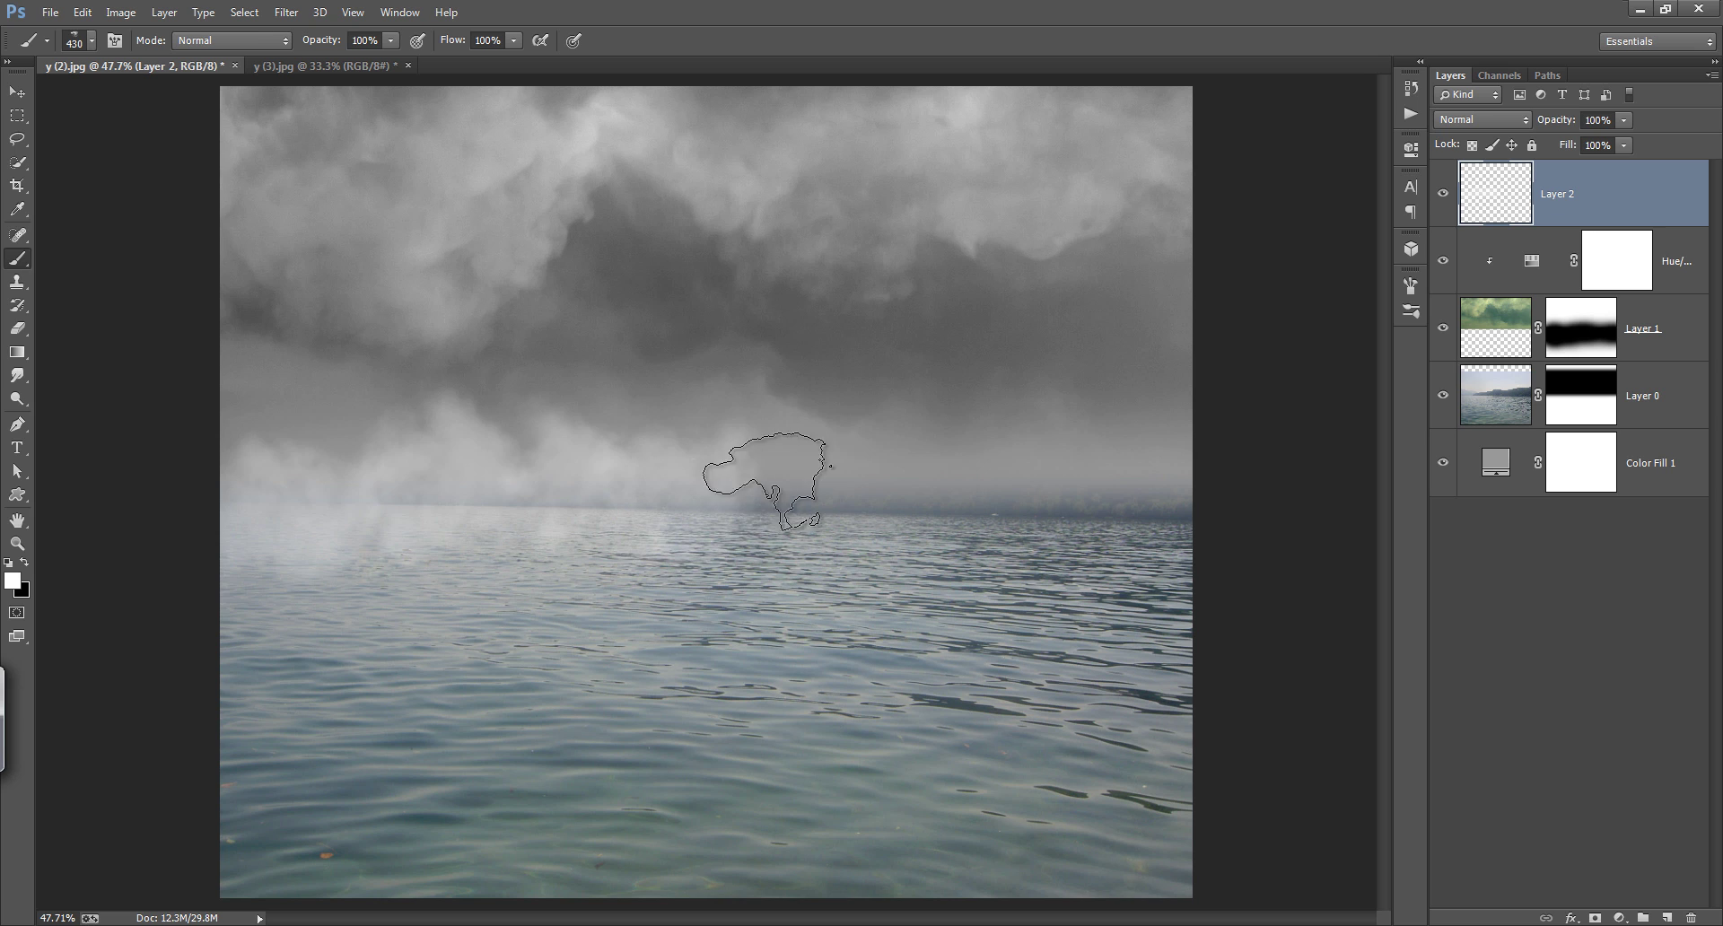
{"action": "mouse_move", "coordinate": [615, 506]}
{"action": "left_mouse_down"}
{"action": "mouse_move", "coordinate": [829, 493]}
{"action": "mouse_move", "coordinate": [1068, 507]}
{"action": "left_mouse_up"}
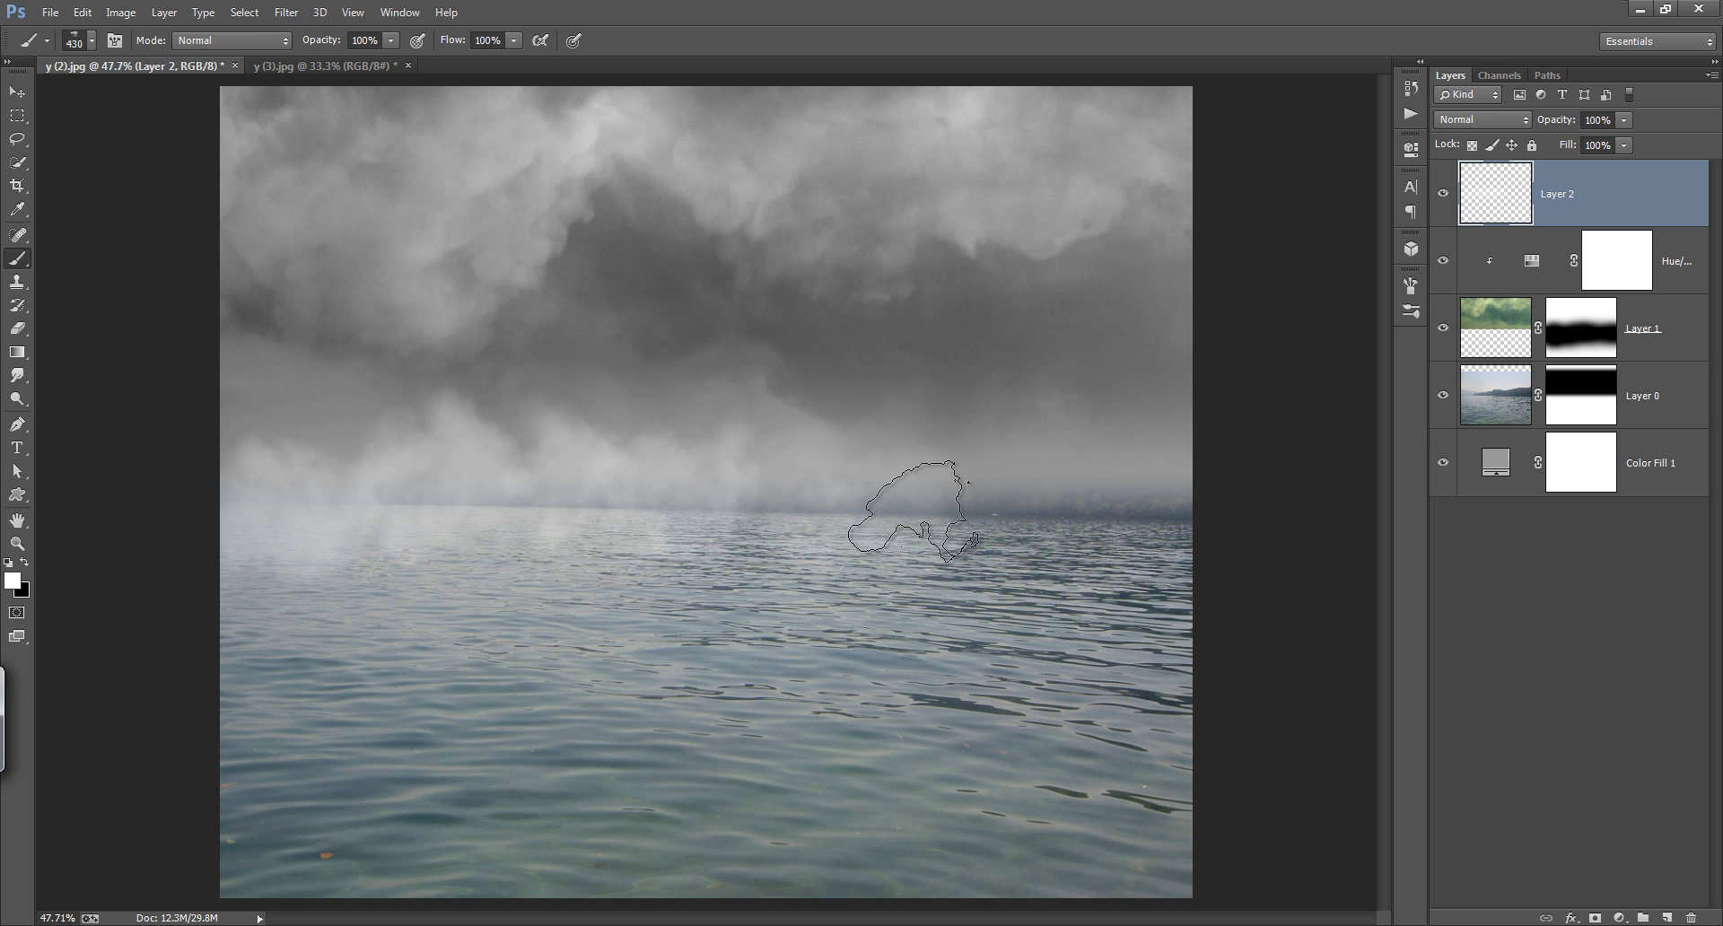
Step: Add Layer 3 and paint faint white mist over the lower-left water
{"action": "key", "text": "ctrl+shift+alt+n"}
{"action": "key", "text": "ctrl+minus"}
{"action": "left_click_drag", "start_coordinate": [403, 629], "coordinate": [443, 788]}
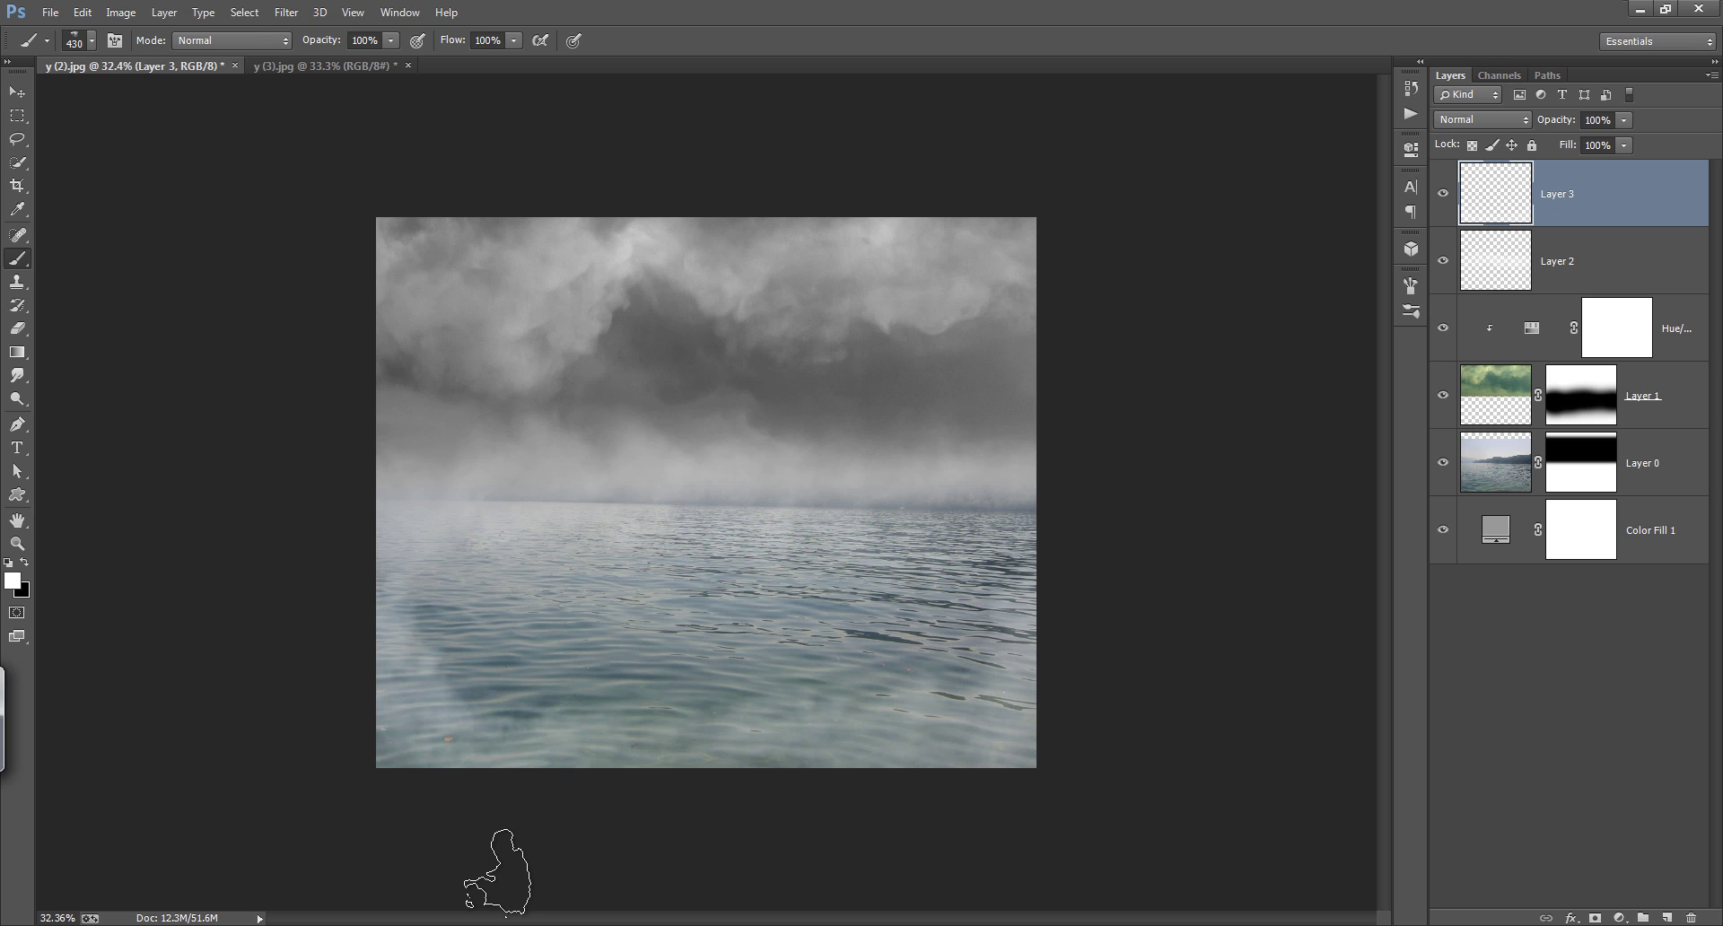
Step: Place the moonlit night-sky image y (1), shifted upward, into the composite
{"action": "left_click_drag", "start_coordinate": [498, 884], "coordinate": [1032, 281]}
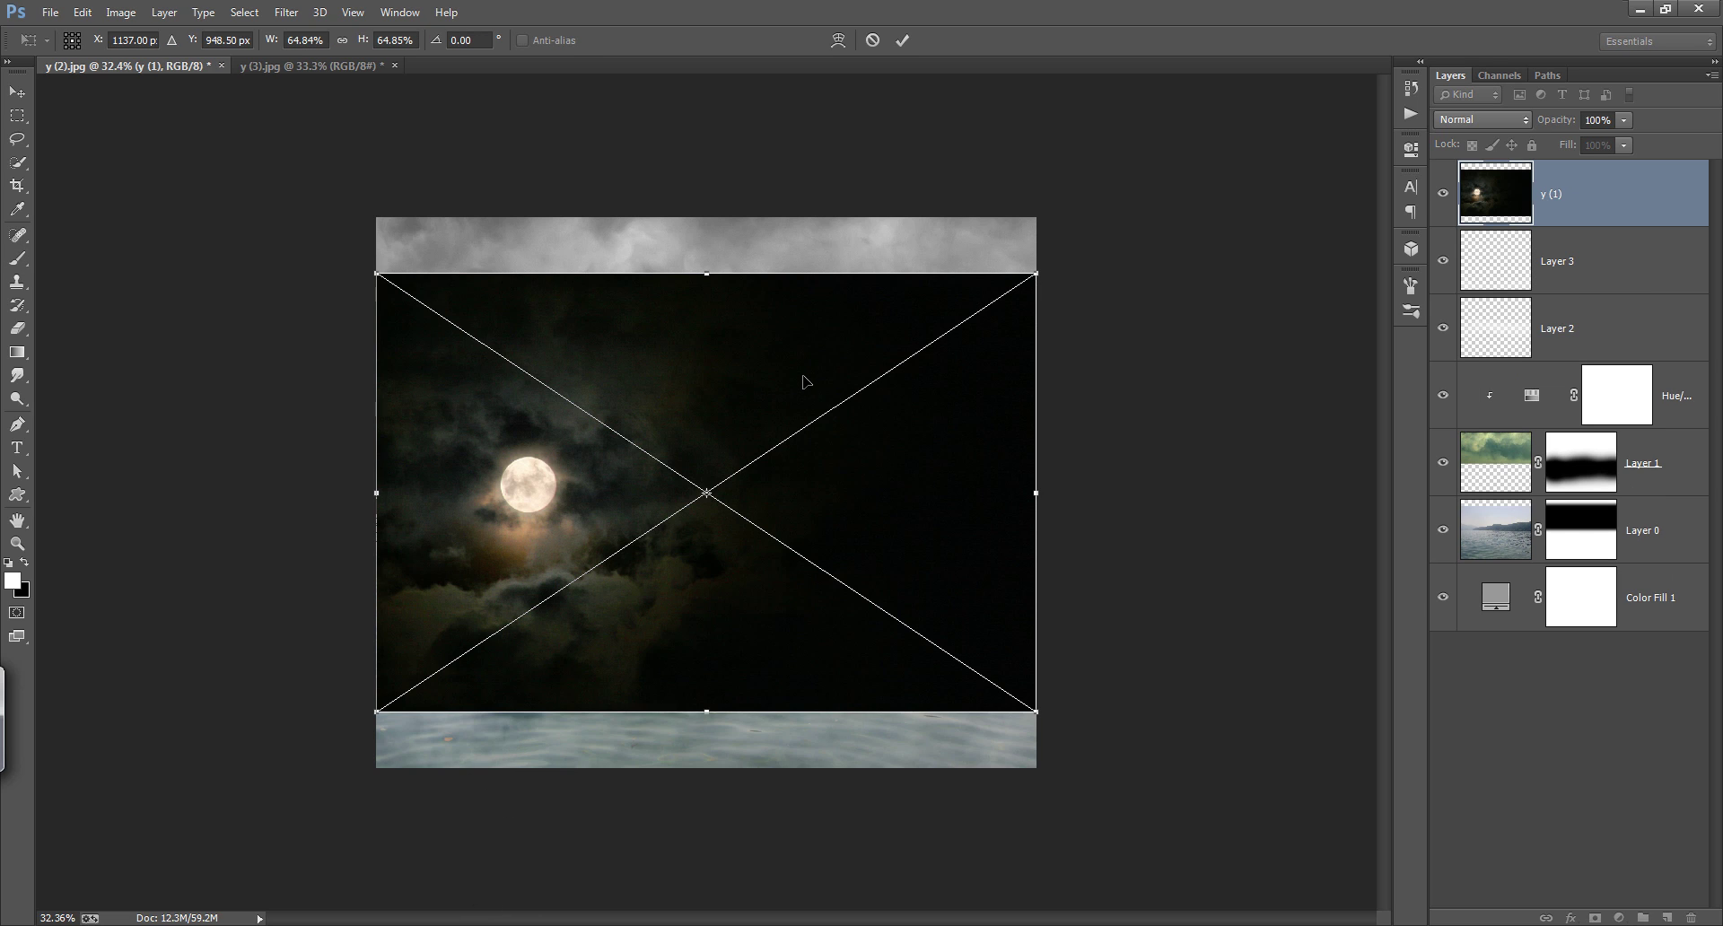
{"action": "mouse_move", "coordinate": [855, 541]}
{"action": "left_mouse_down"}
{"action": "mouse_move", "coordinate": [838, 481]}
{"action": "mouse_move", "coordinate": [855, 442]}
{"action": "left_mouse_up"}
{"action": "left_click", "coordinate": [902, 39]}
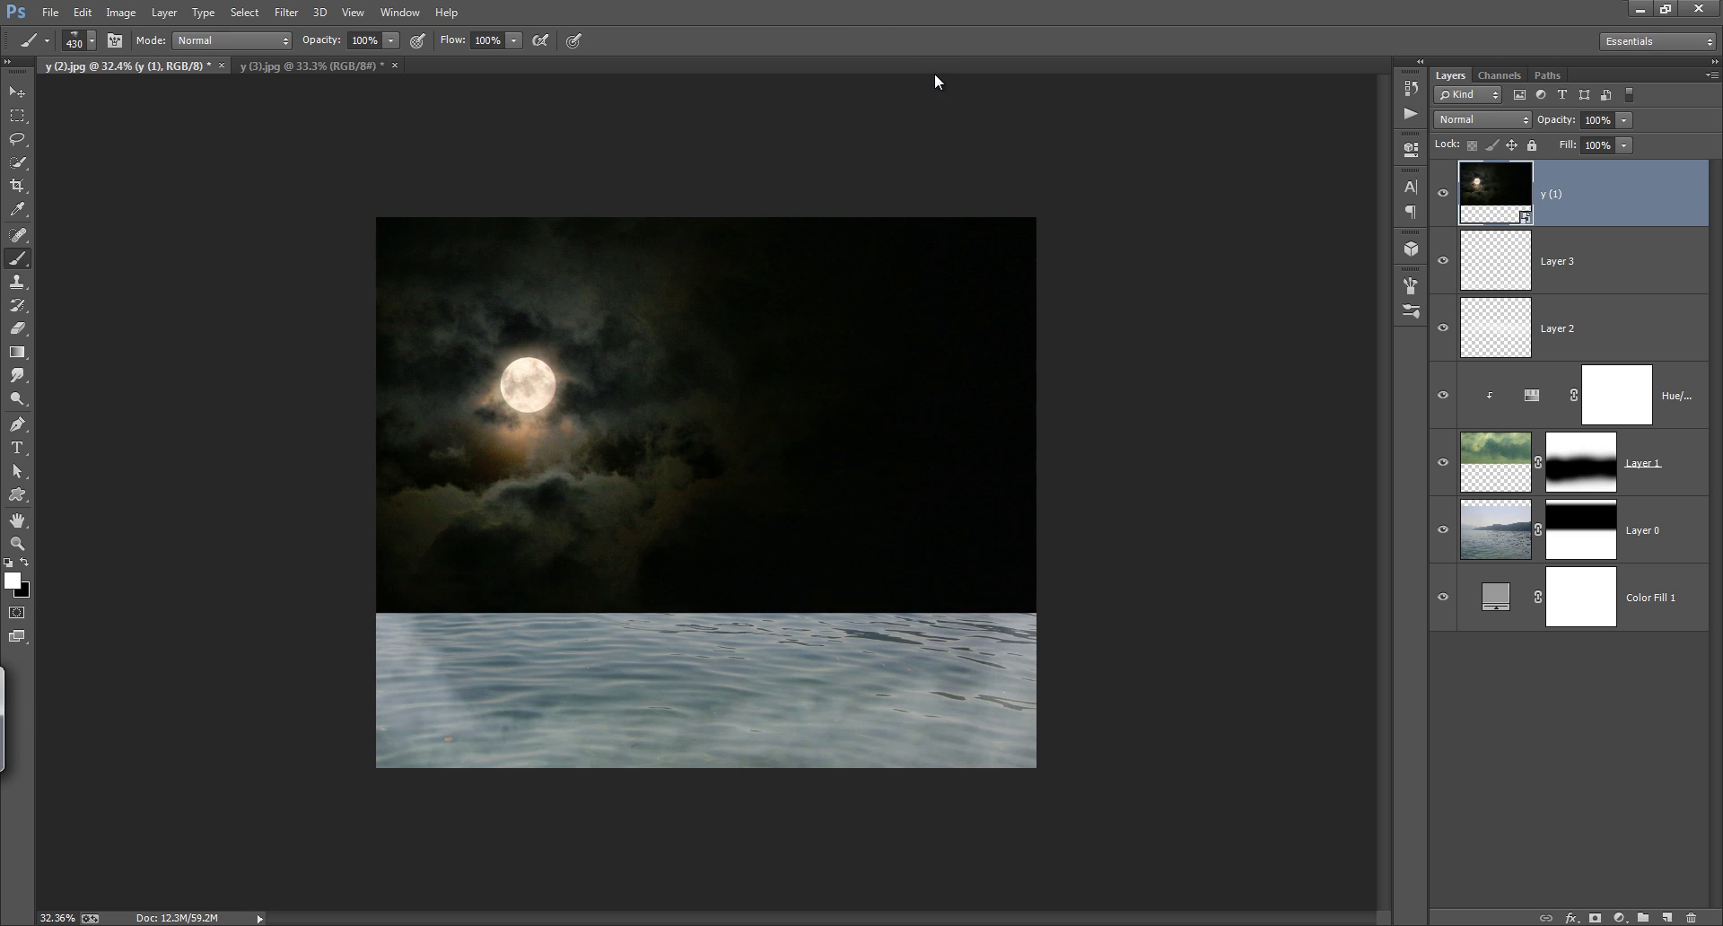
{"action": "key", "text": "ctrl+plus"}
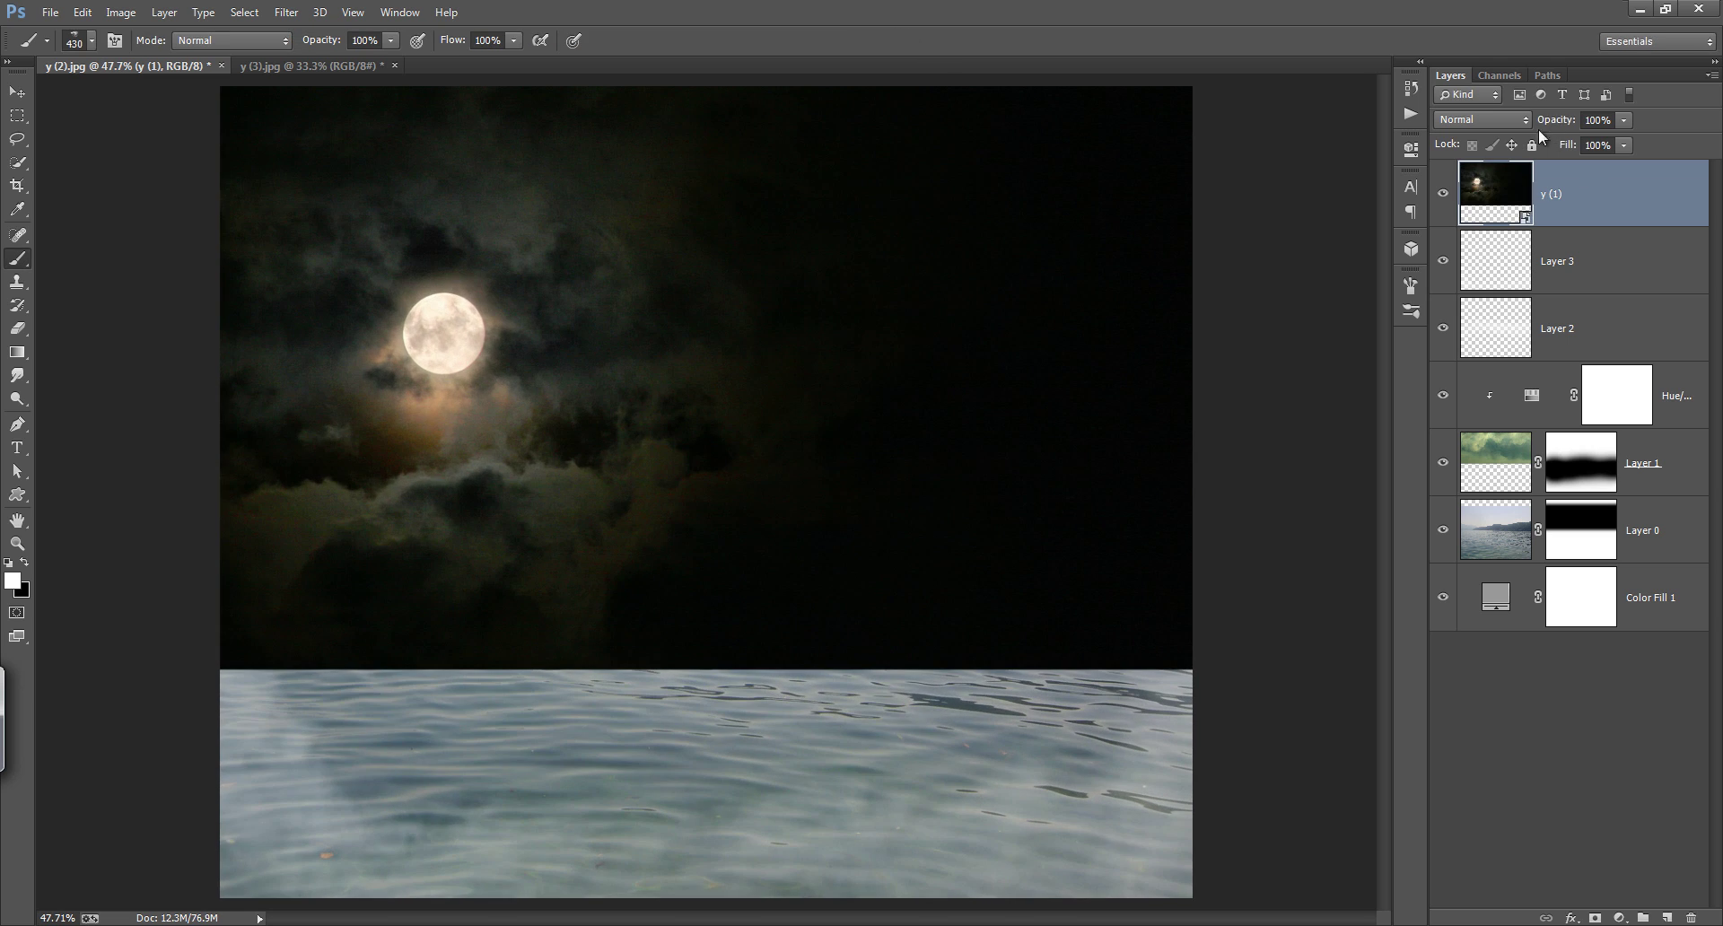
Step: Set the night-sky layer to Screen and move the moon to the upper left
{"action": "left_click", "coordinate": [1517, 120]}
{"action": "left_click", "coordinate": [1541, 301]}
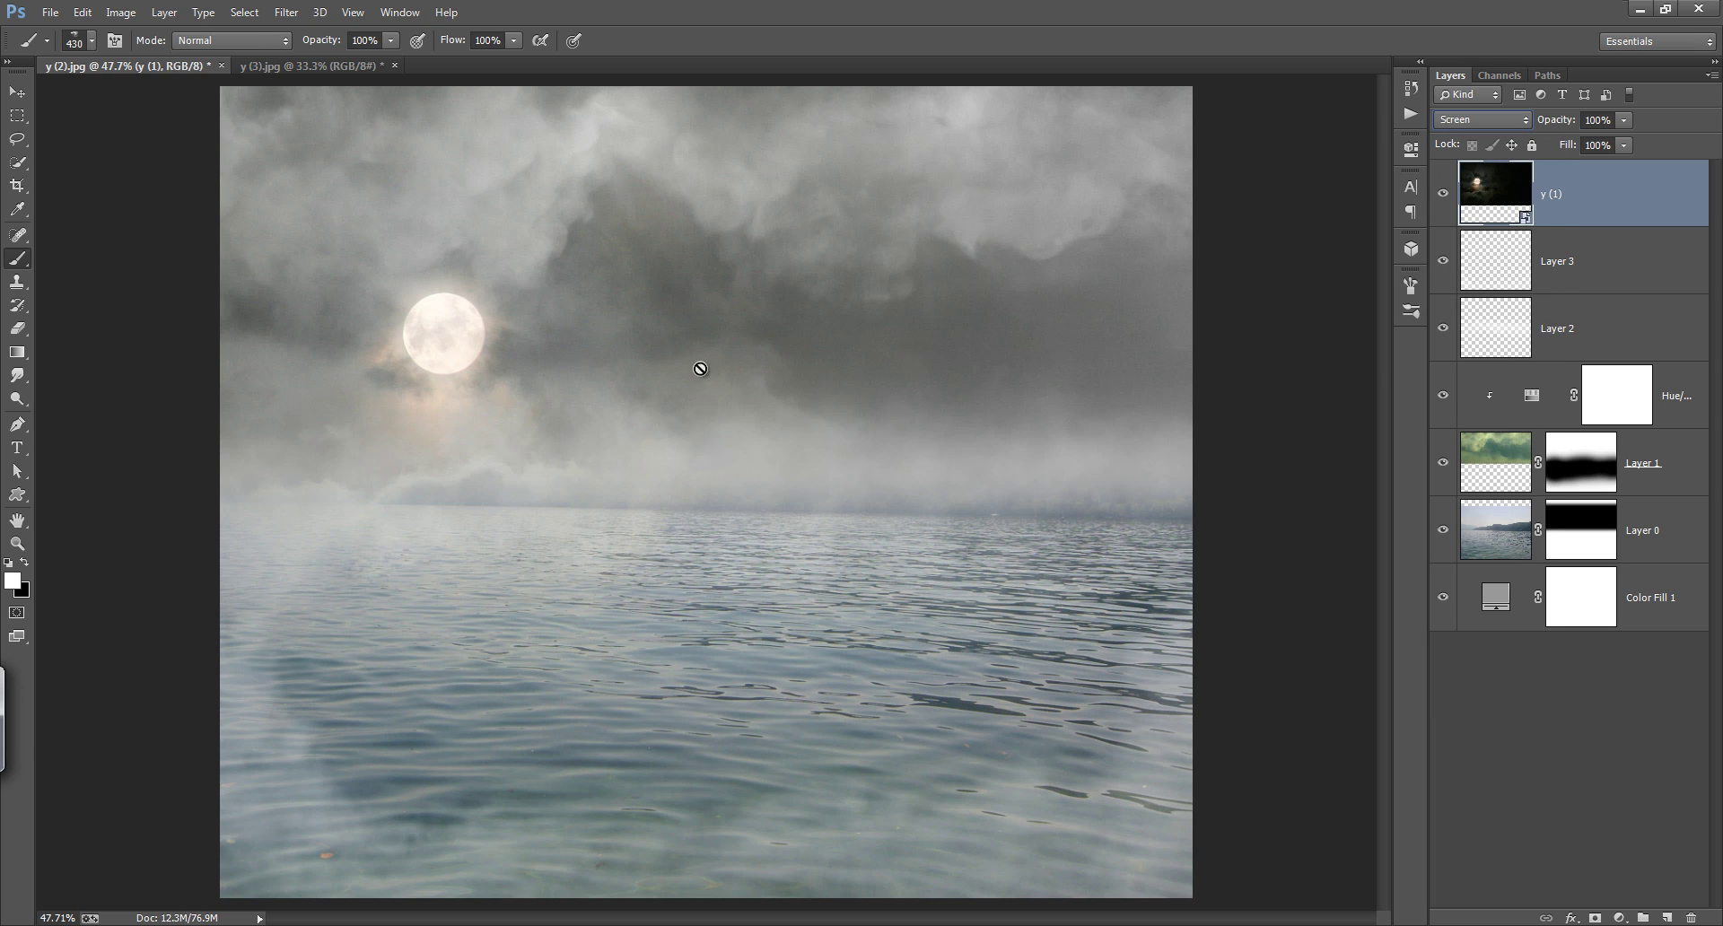
{"action": "left_click", "coordinate": [20, 95]}
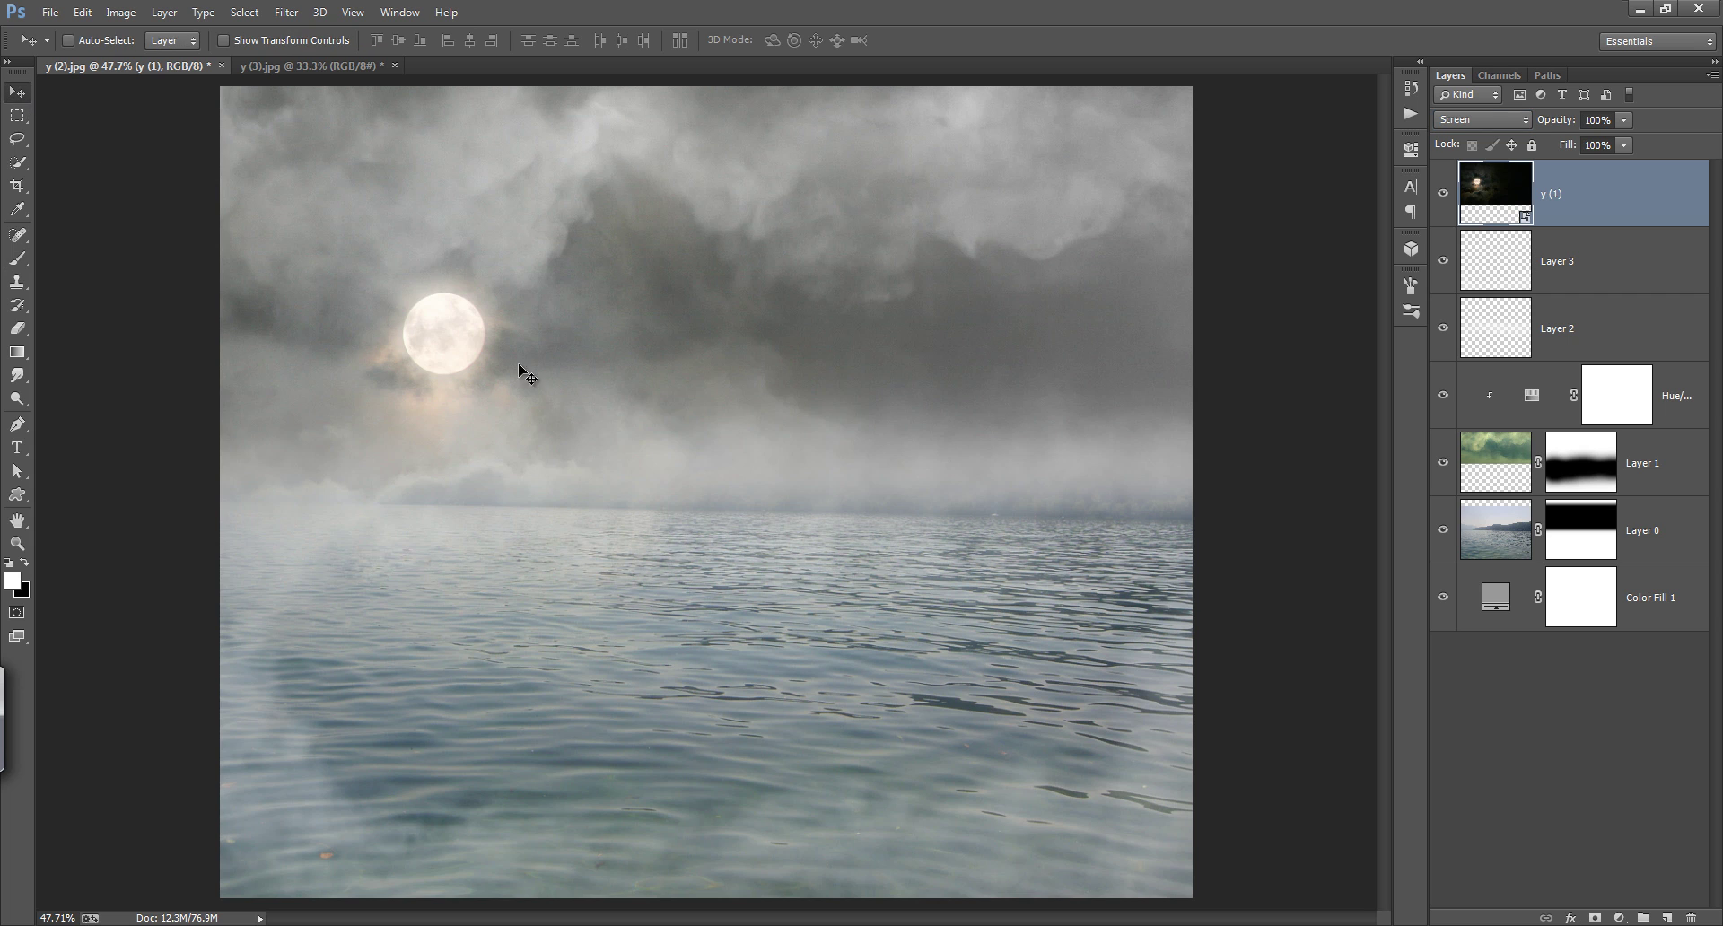
{"action": "left_click_drag", "start_coordinate": [698, 433], "coordinate": [665, 371]}
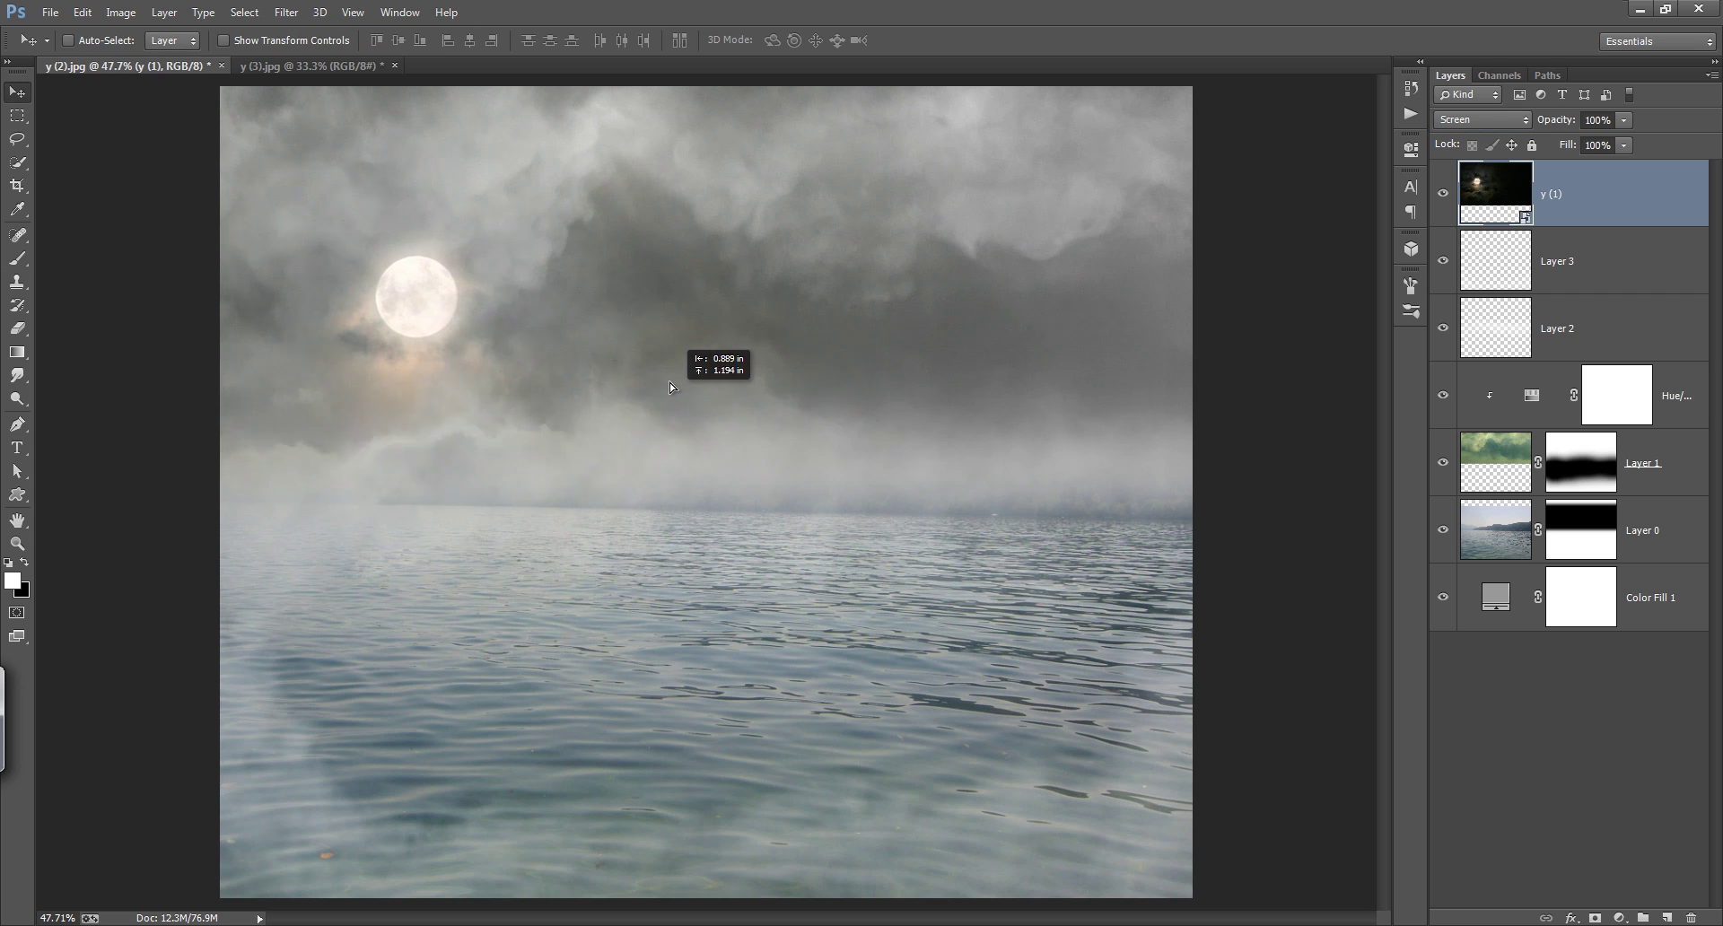
{"action": "left_click_drag", "start_coordinate": [691, 375], "coordinate": [683, 379]}
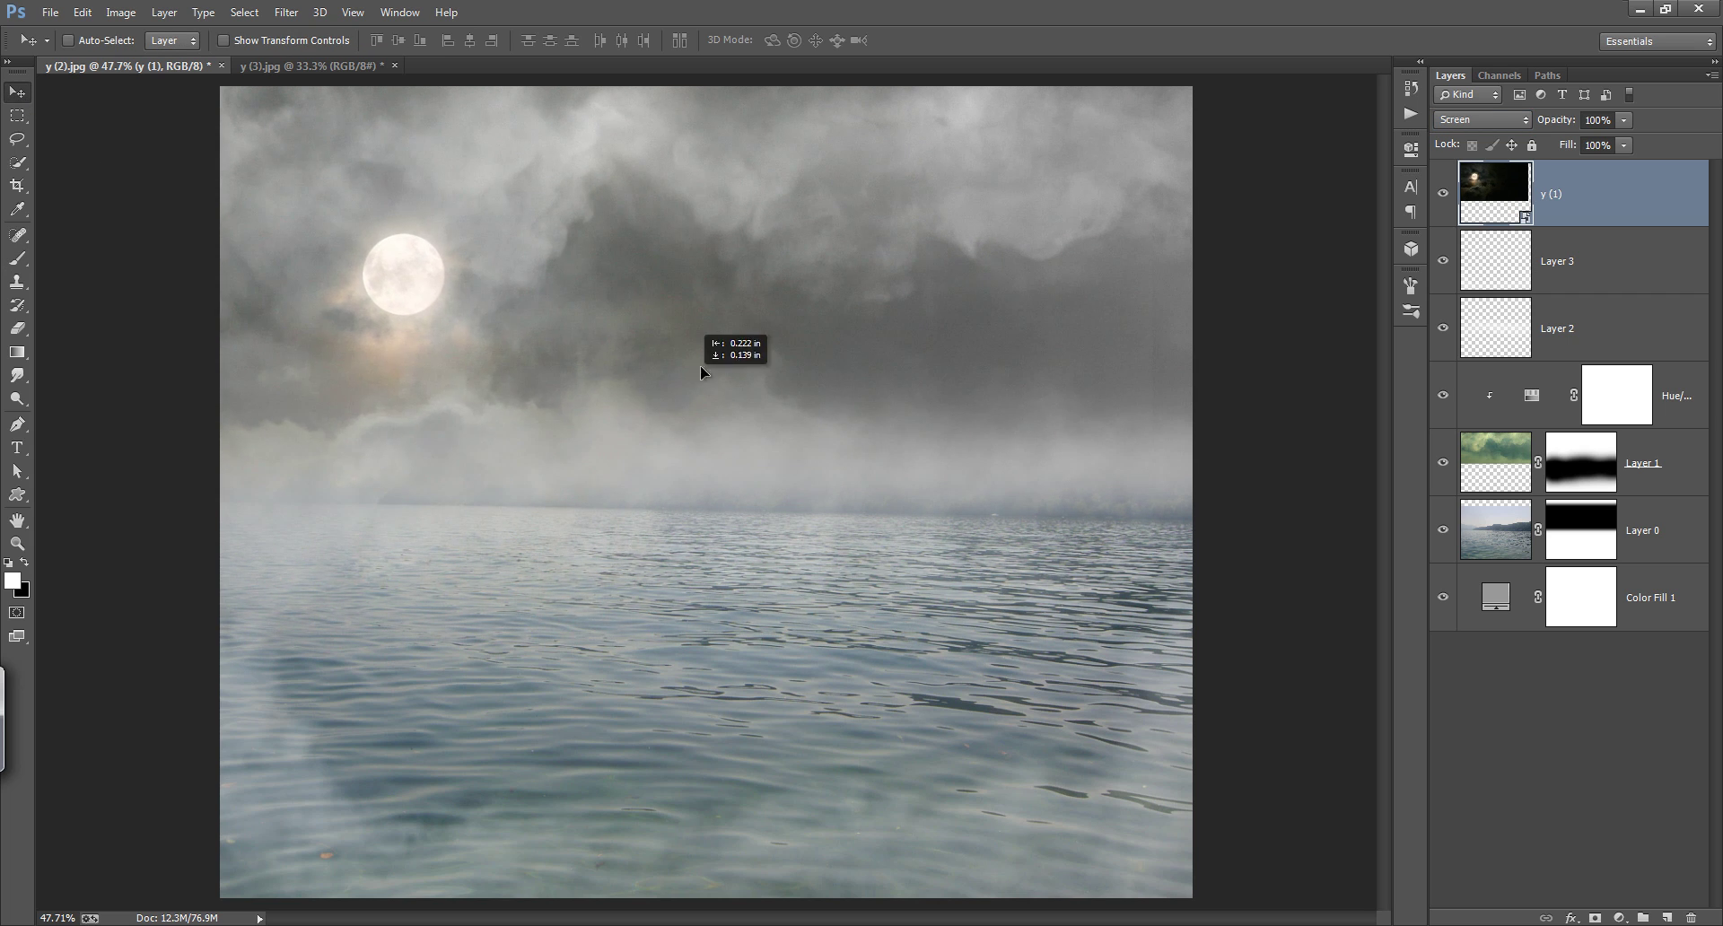
{"action": "left_click", "coordinate": [1645, 917]}
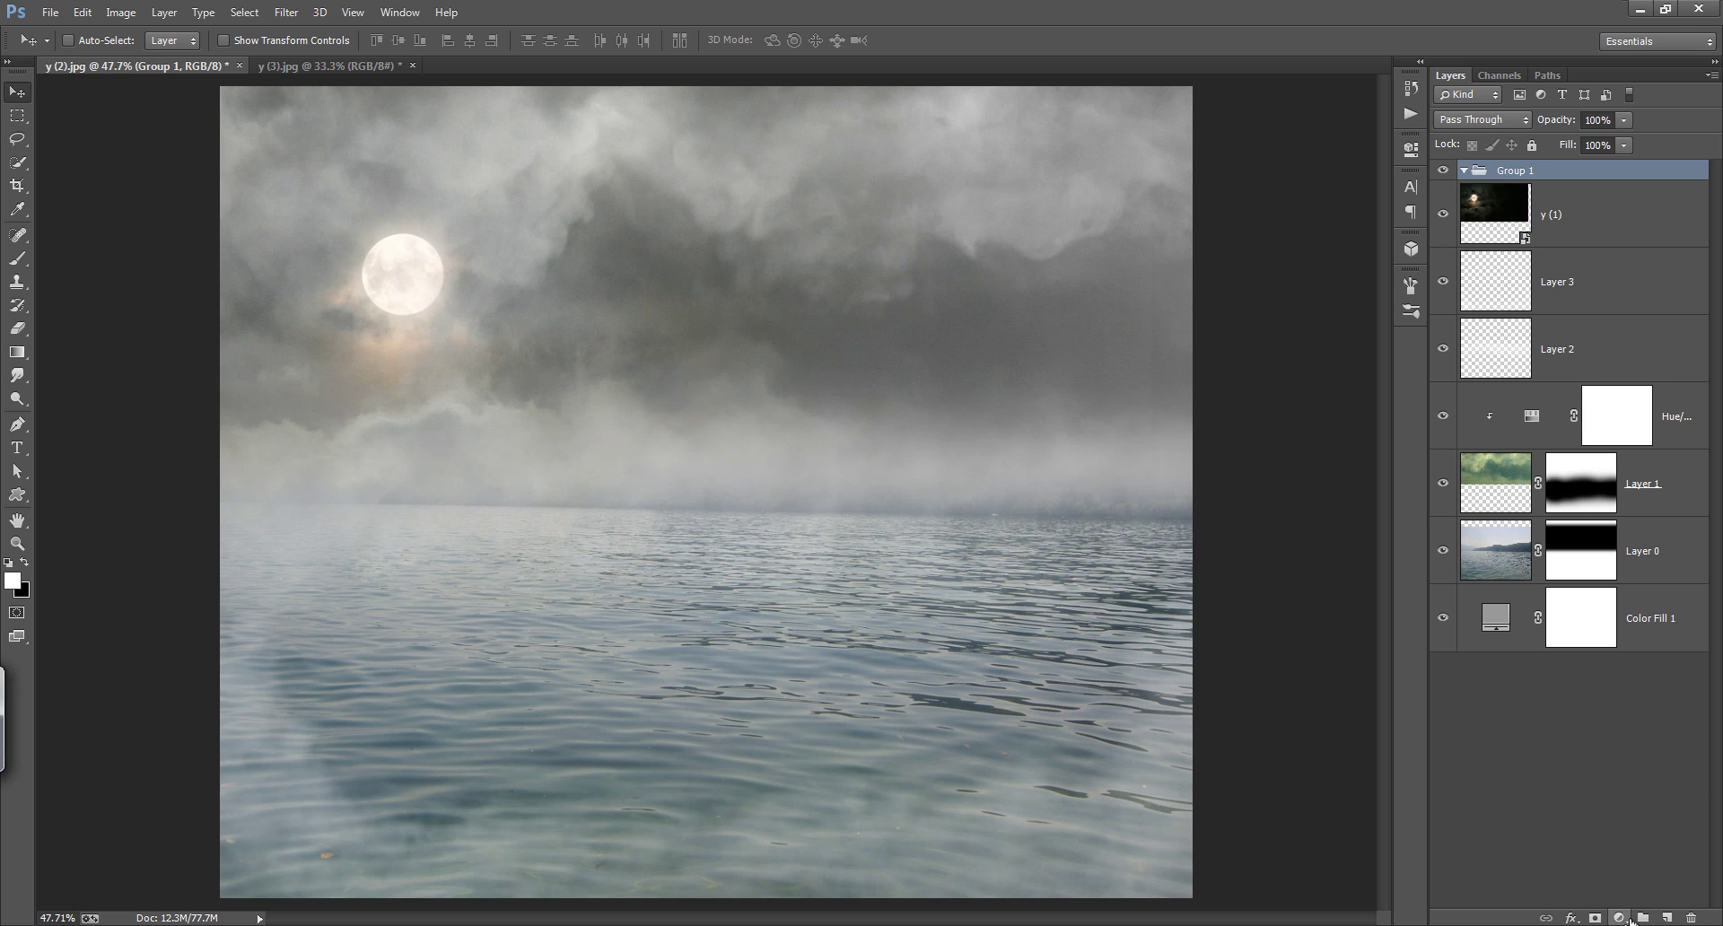
{"action": "key", "text": "ctrl+z"}
Step: Clip a Levels adjustment to the moon layer with black input 37 and brighter highlights
{"action": "left_click", "coordinate": [1621, 917]}
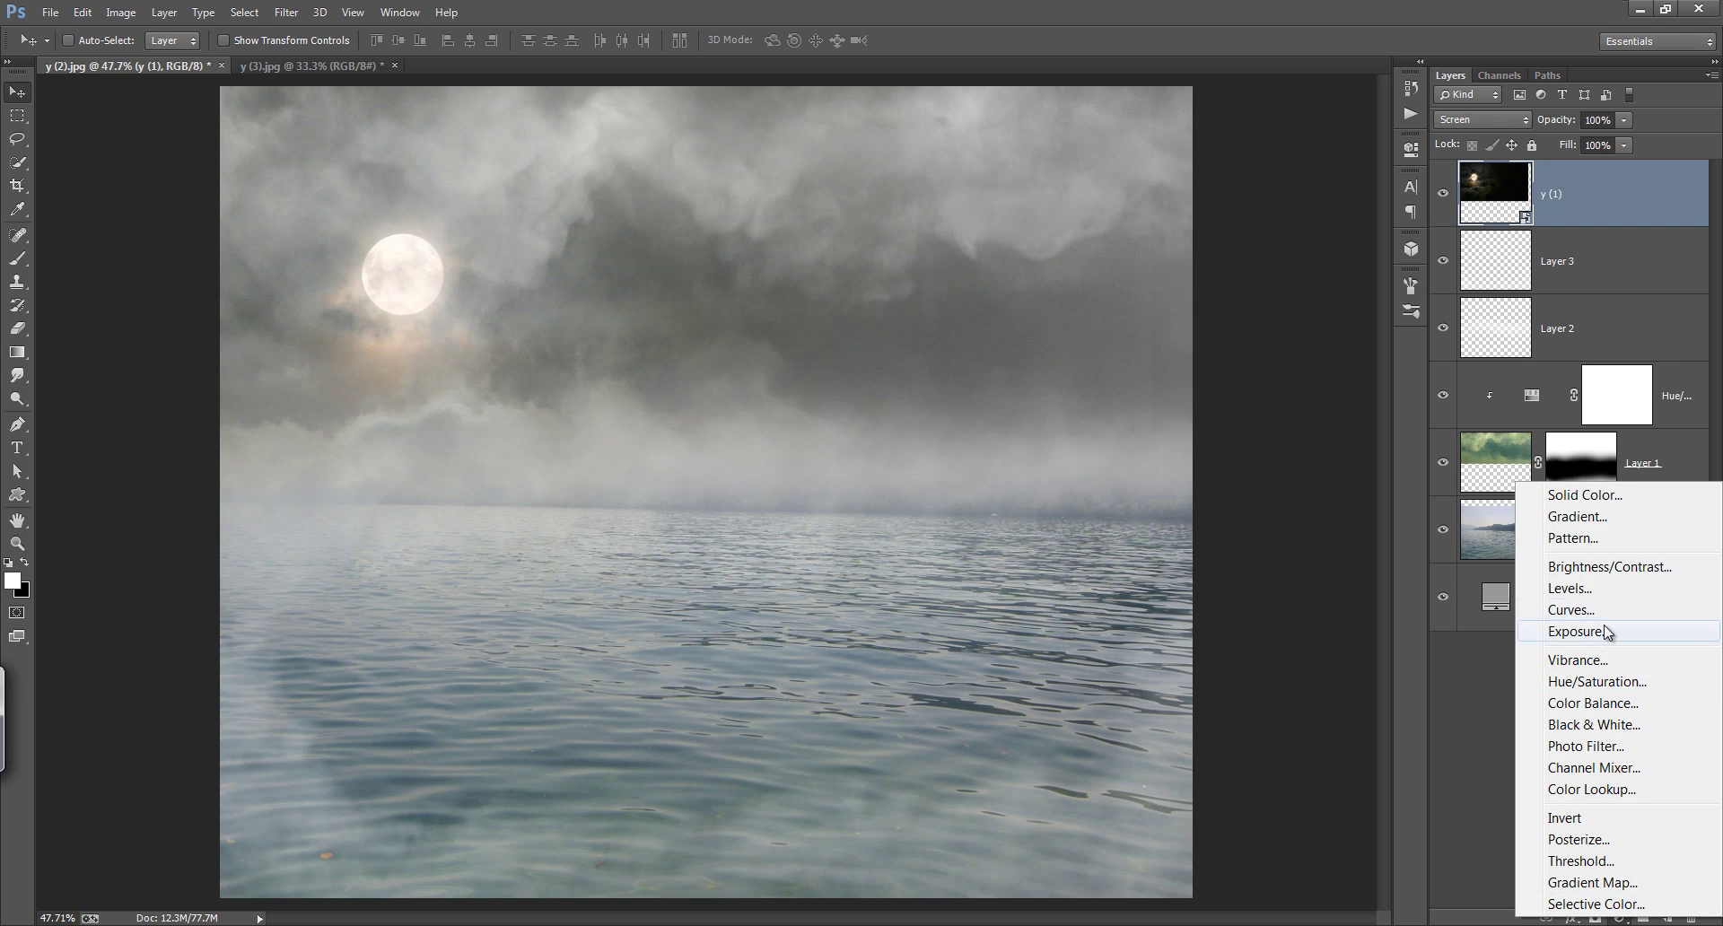
{"action": "left_click", "coordinate": [1613, 593]}
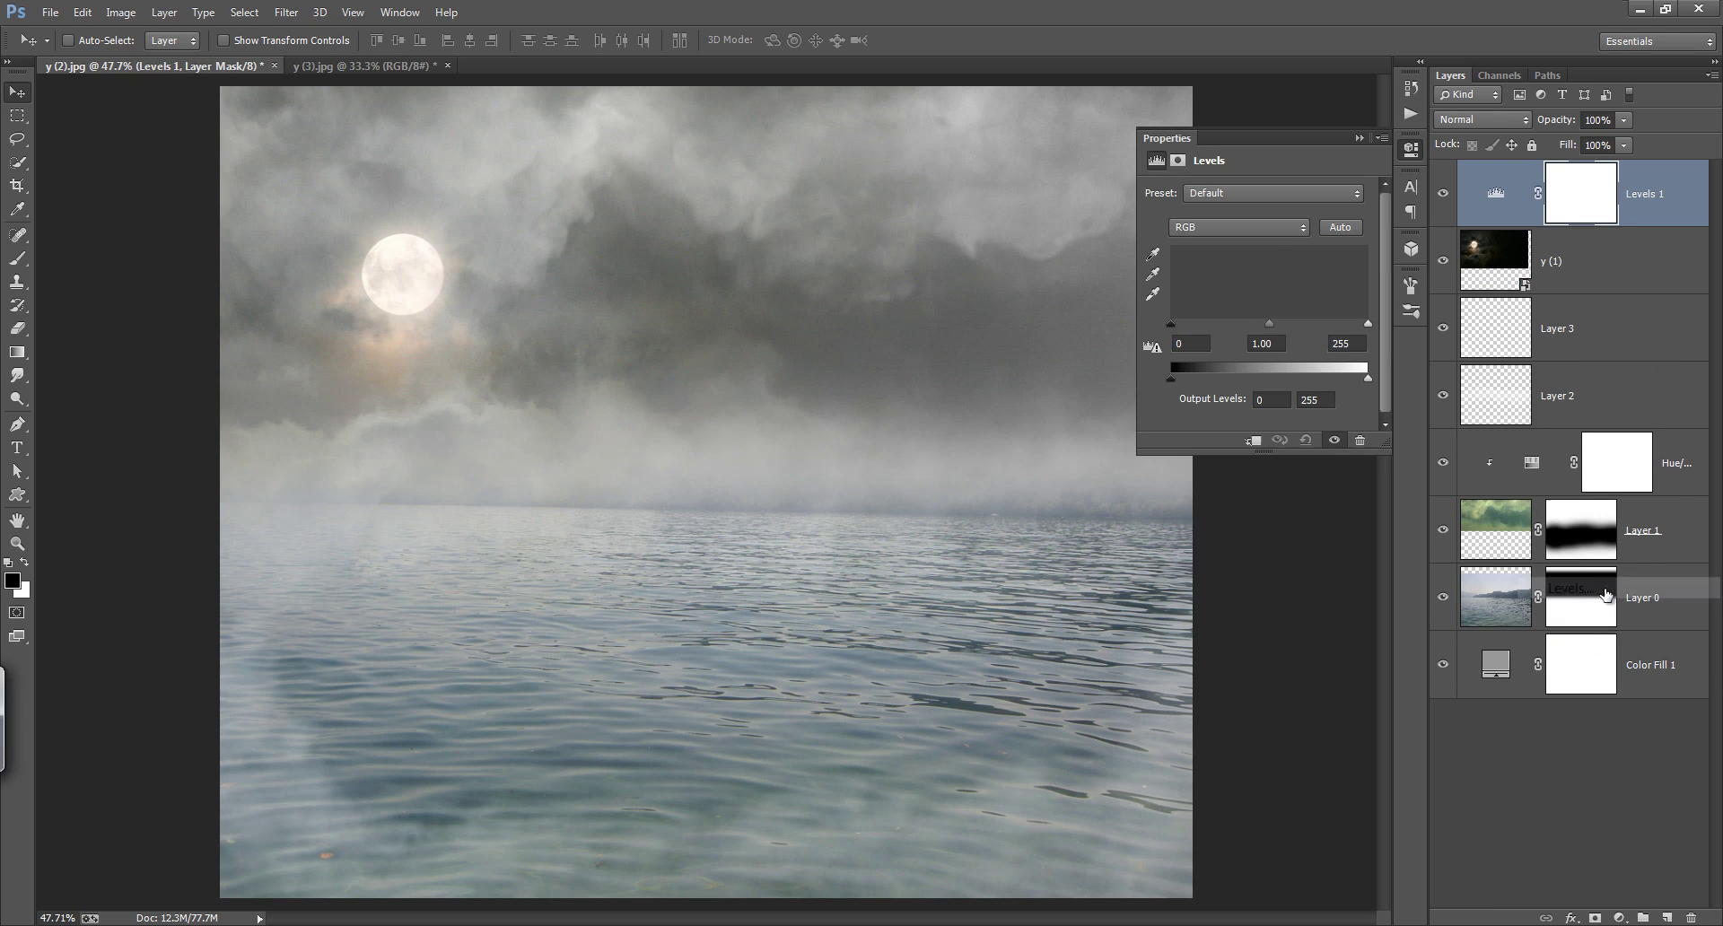
{"action": "left_click", "coordinate": [1634, 221], "text": "alt"}
{"action": "left_click_drag", "start_coordinate": [1186, 328], "coordinate": [1198, 325]}
{"action": "mouse_move", "coordinate": [1368, 324]}
{"action": "left_mouse_down"}
{"action": "mouse_move", "coordinate": [1345, 325]}
{"action": "mouse_move", "coordinate": [1397, 328]}
{"action": "left_mouse_up"}
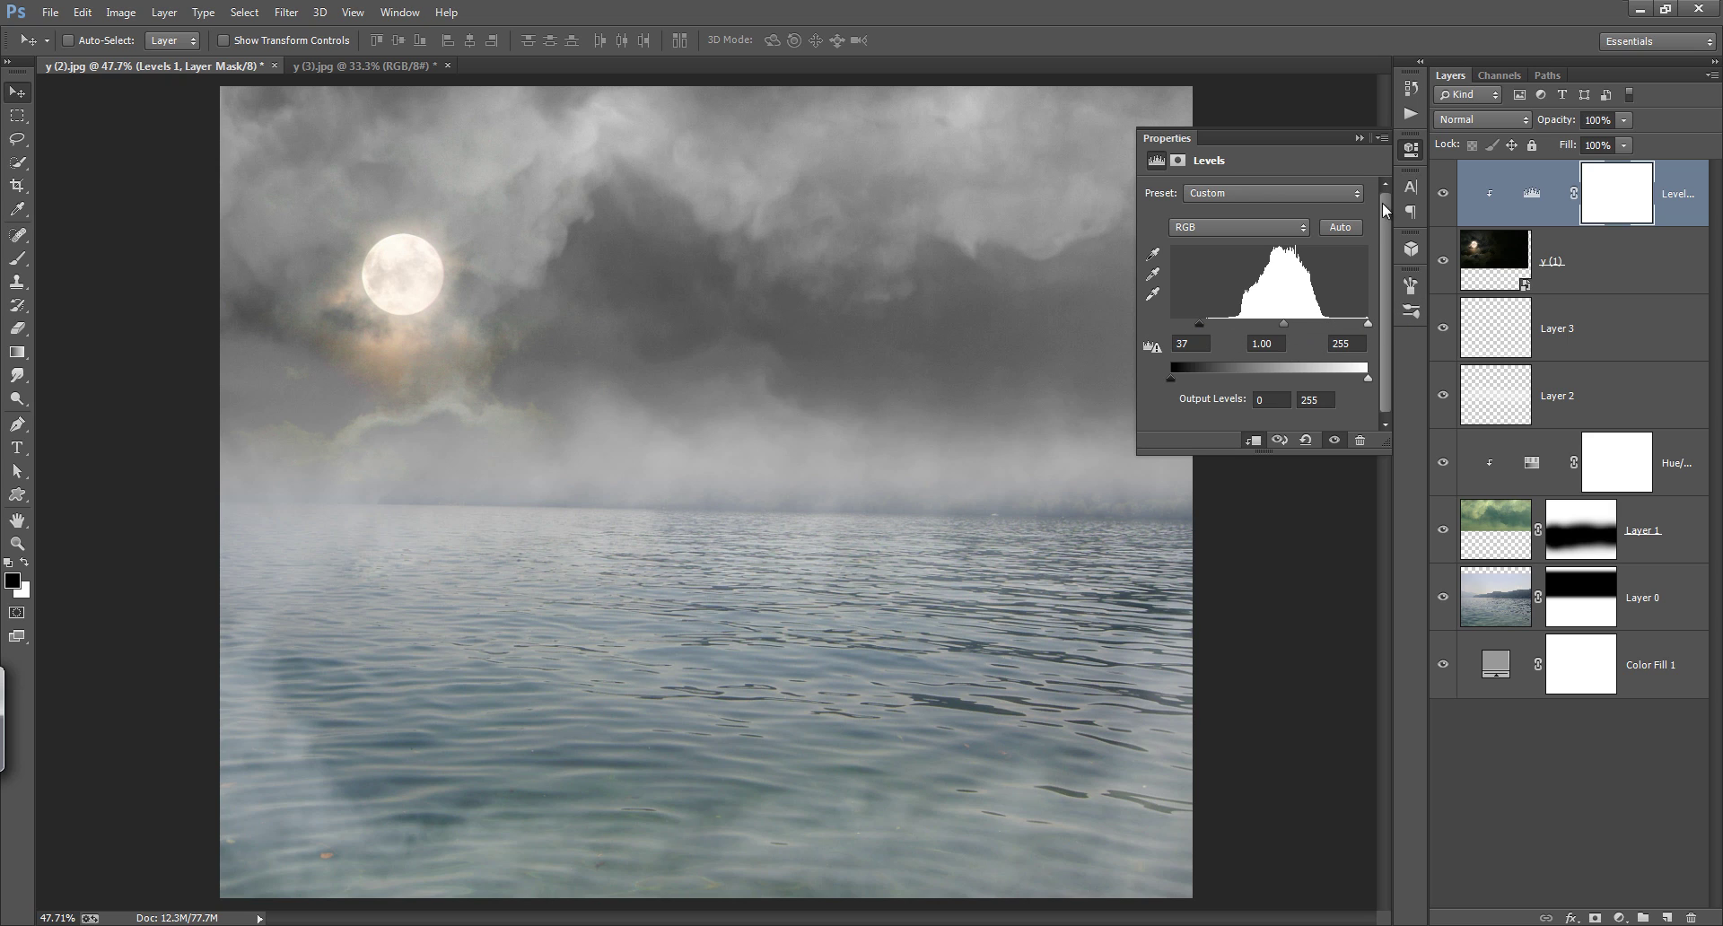
{"action": "left_click", "coordinate": [1359, 138]}
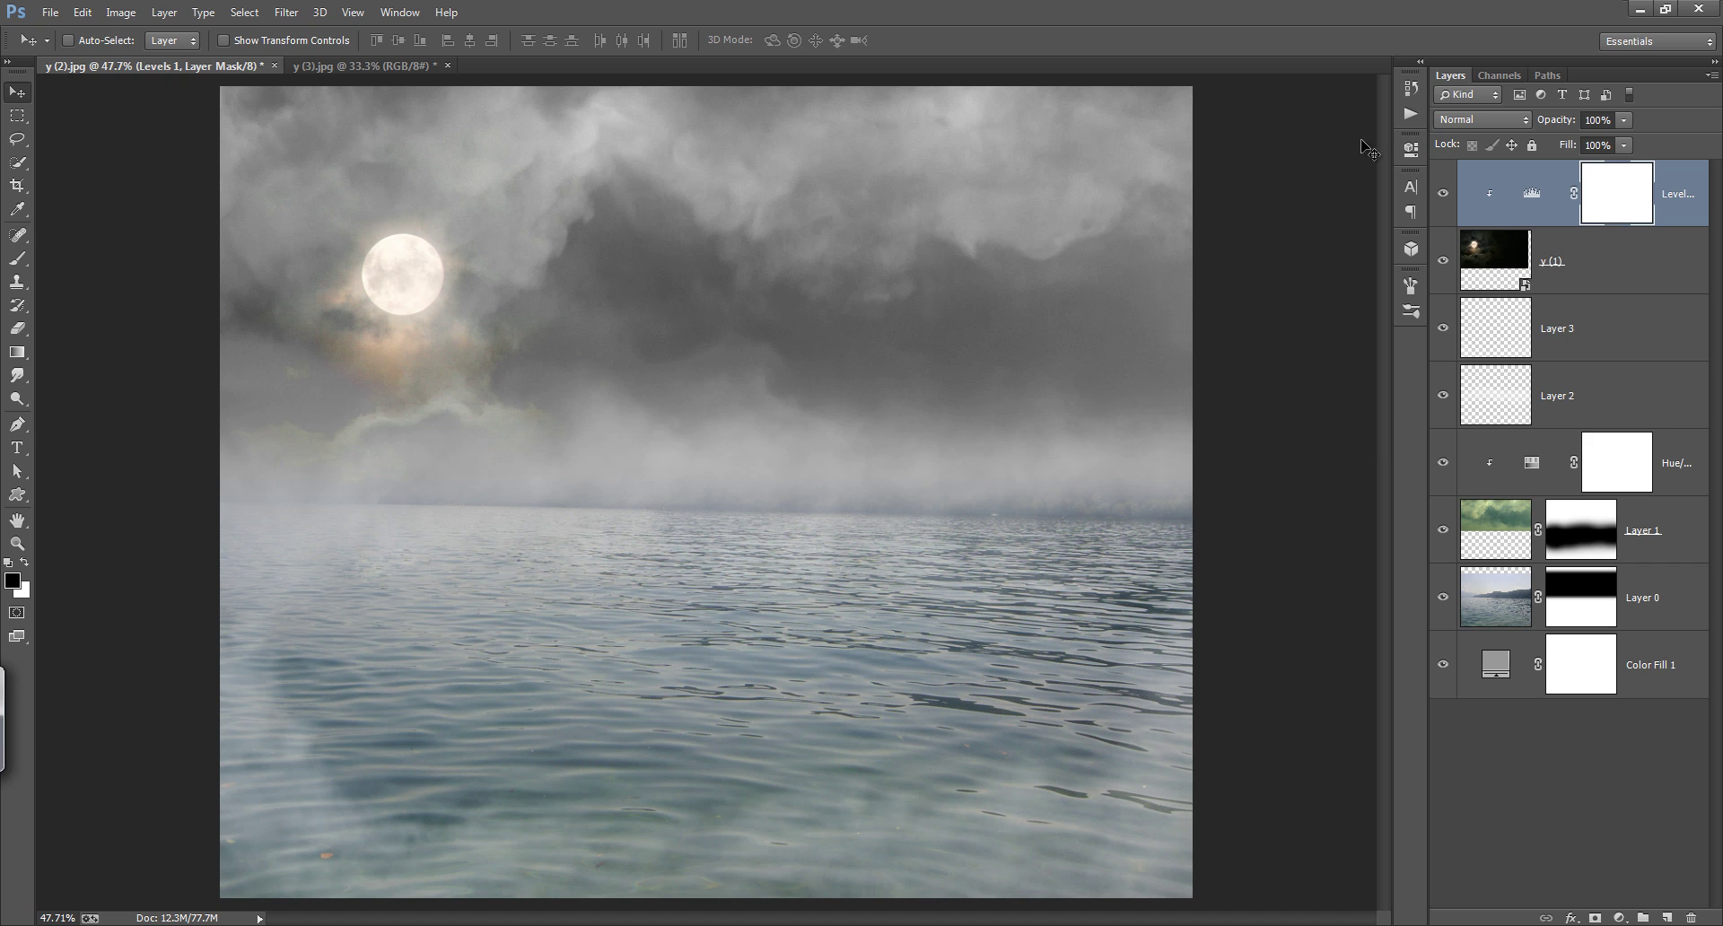
Step: Add a Hue/Saturation adjustment above the moon layer with Saturation at -64
{"action": "left_click", "coordinate": [1566, 256]}
{"action": "left_click", "coordinate": [1620, 919]}
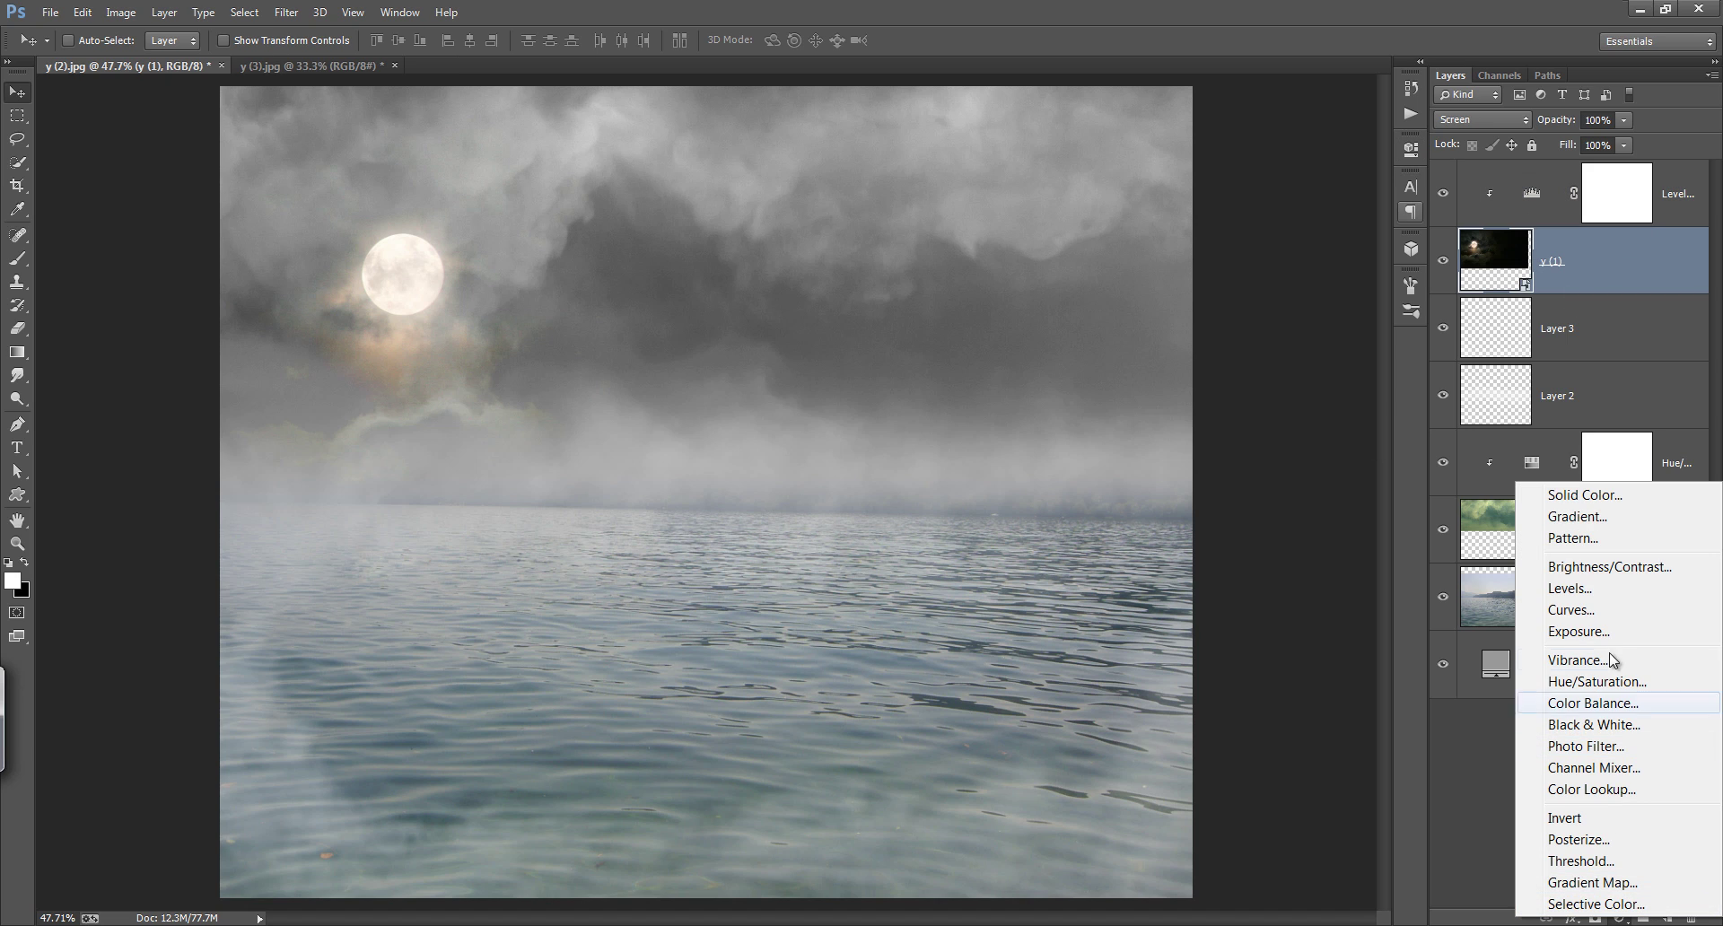
{"action": "left_click", "coordinate": [1583, 682]}
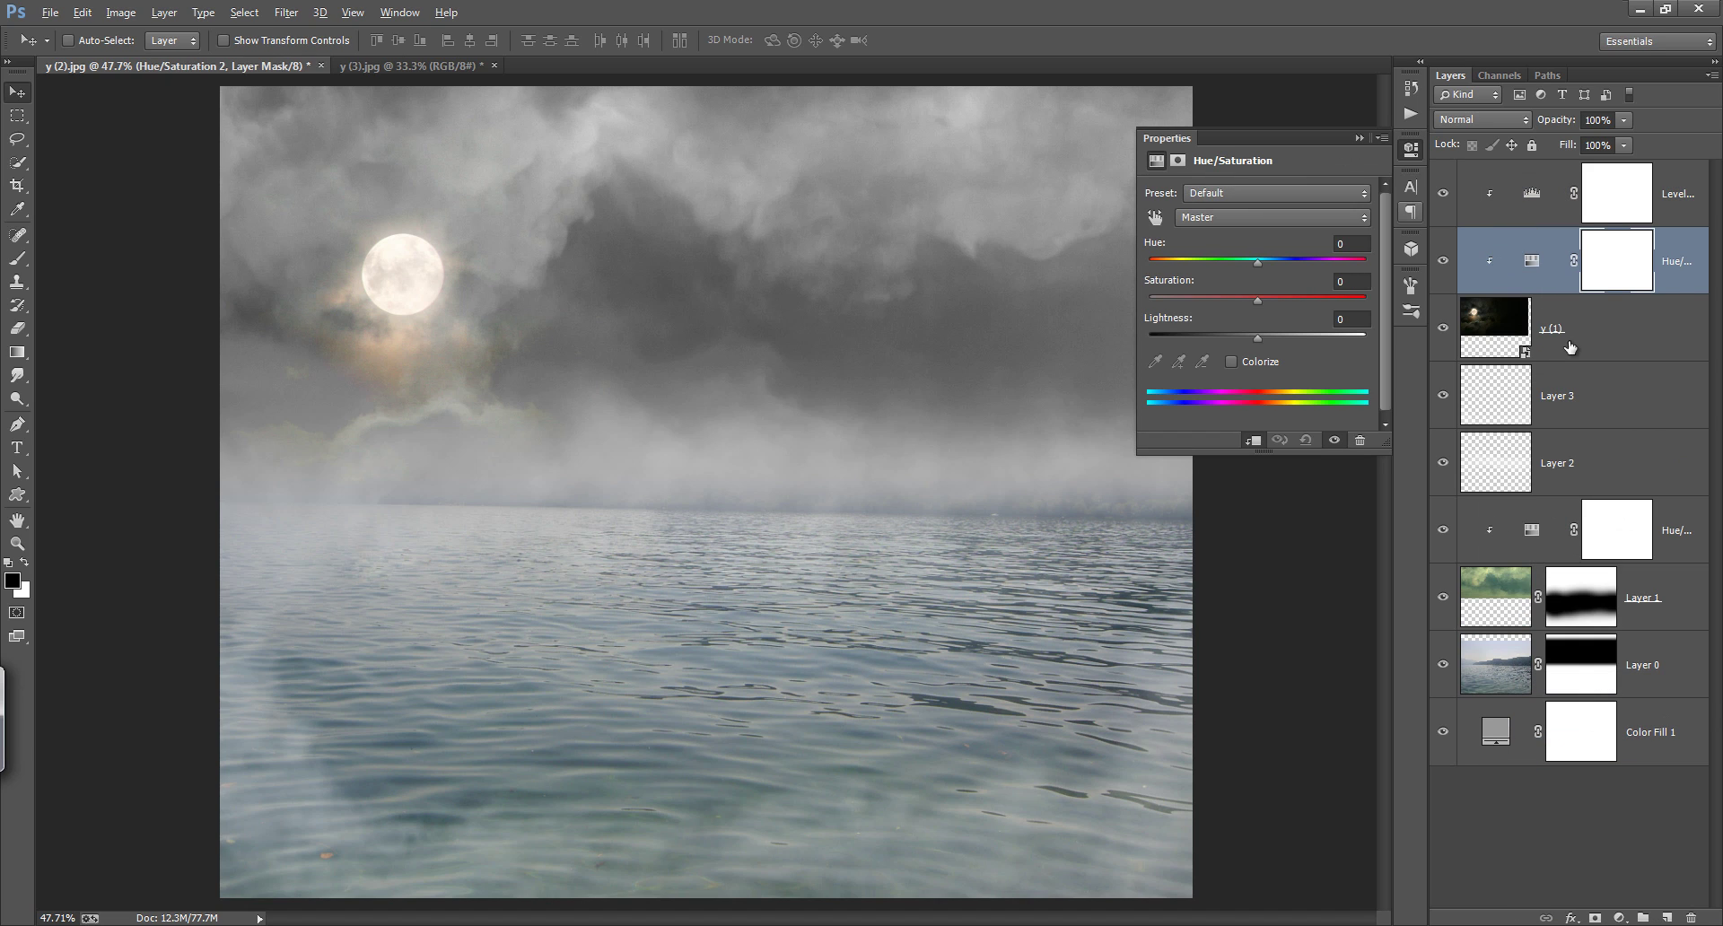
{"action": "left_click_drag", "start_coordinate": [1257, 299], "coordinate": [1122, 304]}
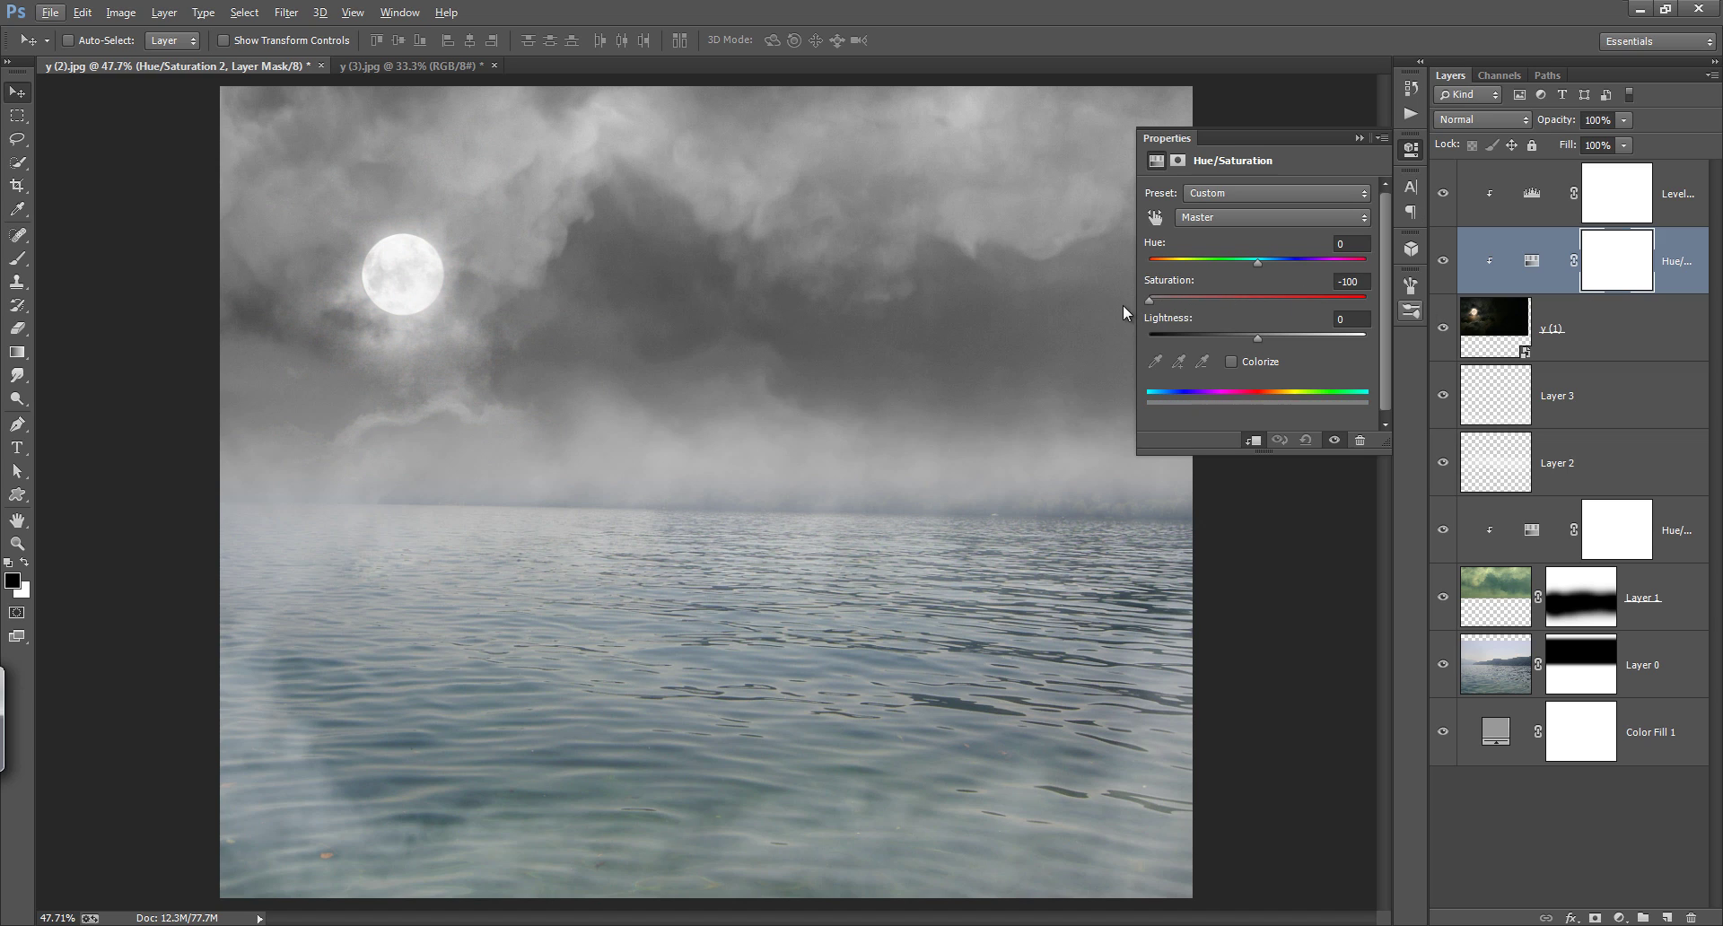
{"action": "left_click", "coordinate": [1357, 138]}
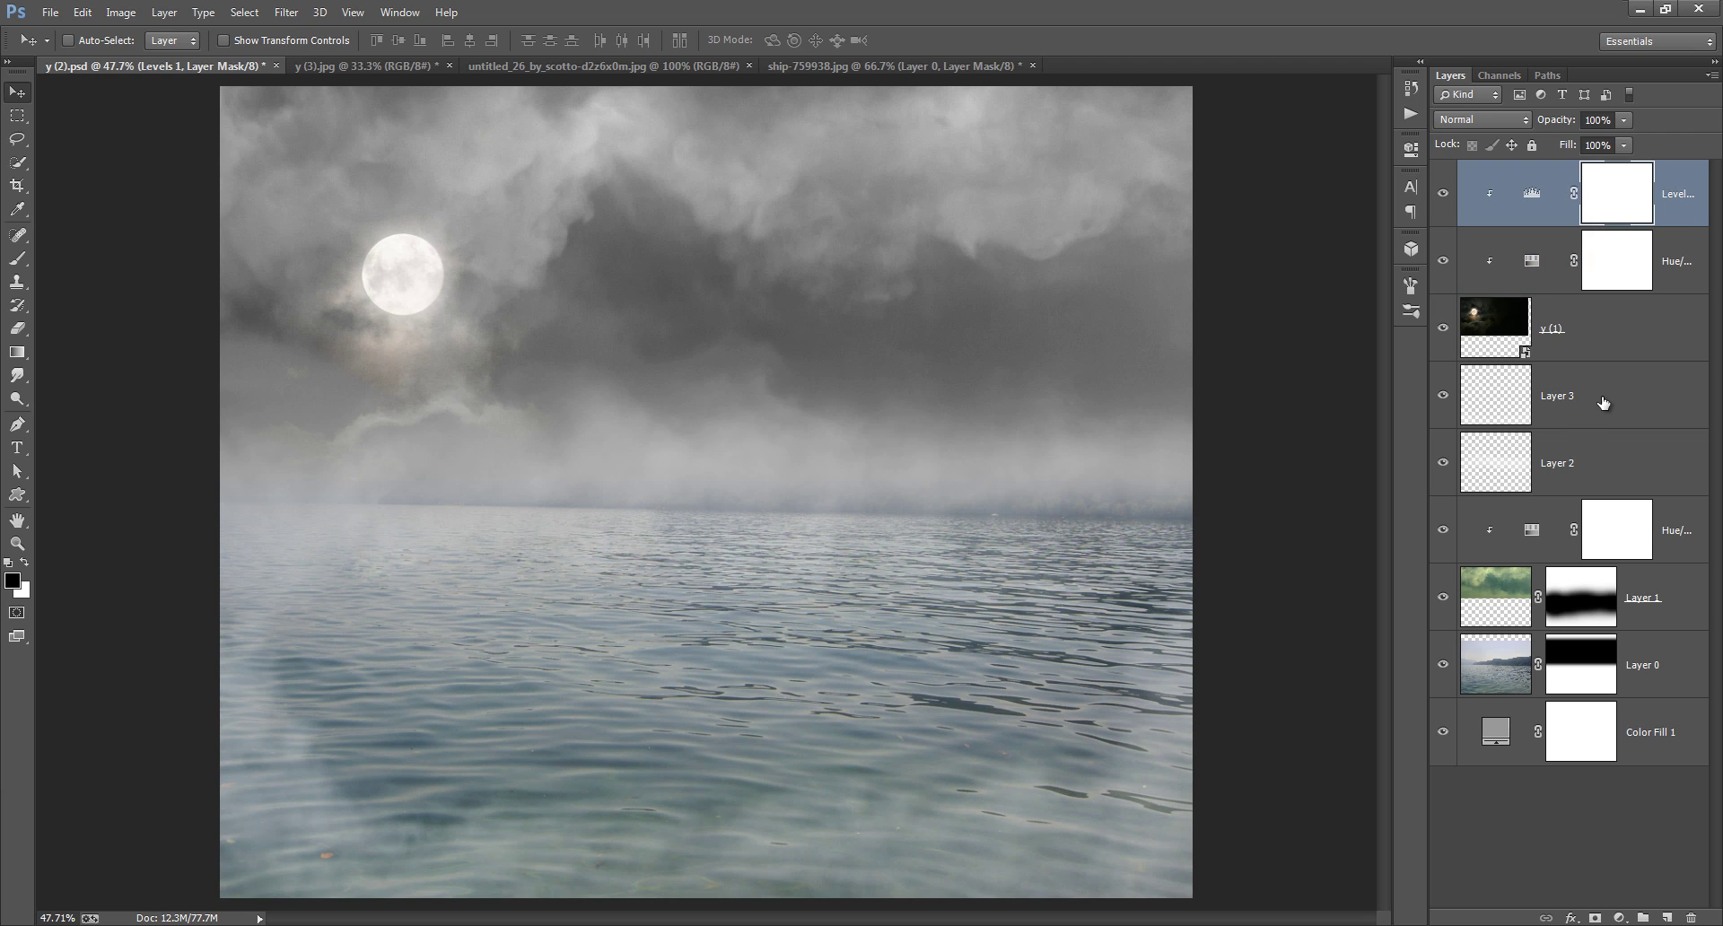
Step: Squash Layers 1–3 down from the top to about 87.5% height
{"action": "left_click", "coordinate": [1602, 396]}
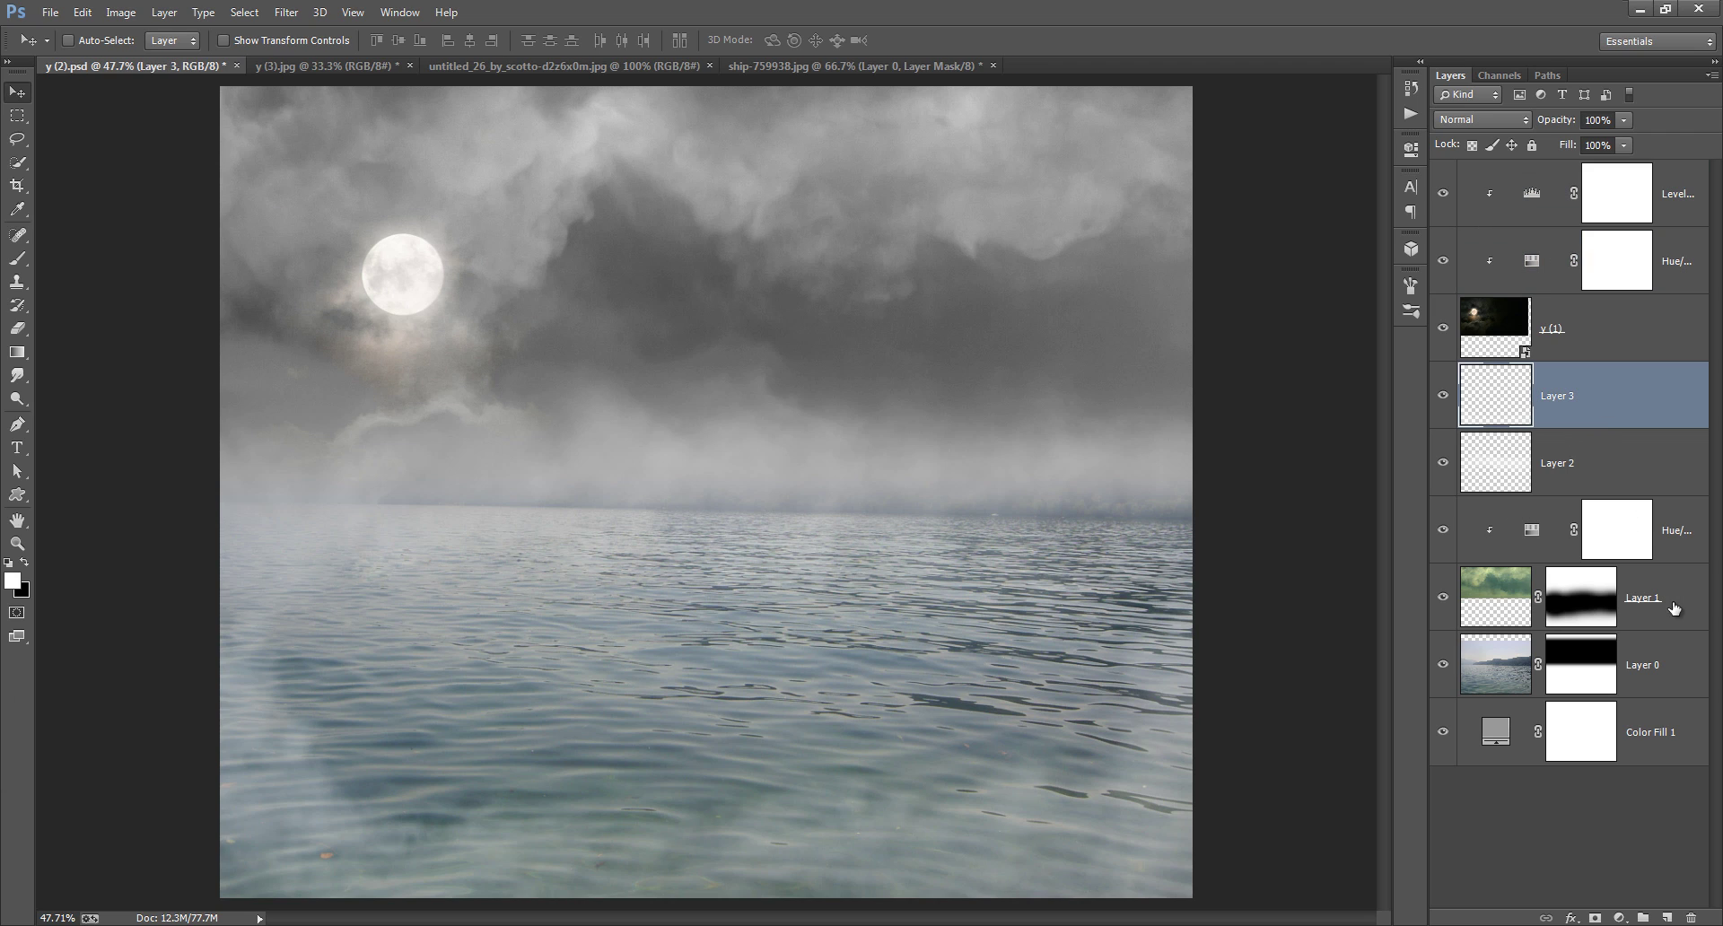
{"action": "left_click", "coordinate": [1674, 487], "text": "shift"}
{"action": "left_click", "coordinate": [1674, 538], "text": "shift"}
{"action": "left_click", "coordinate": [1671, 599], "text": "shift"}
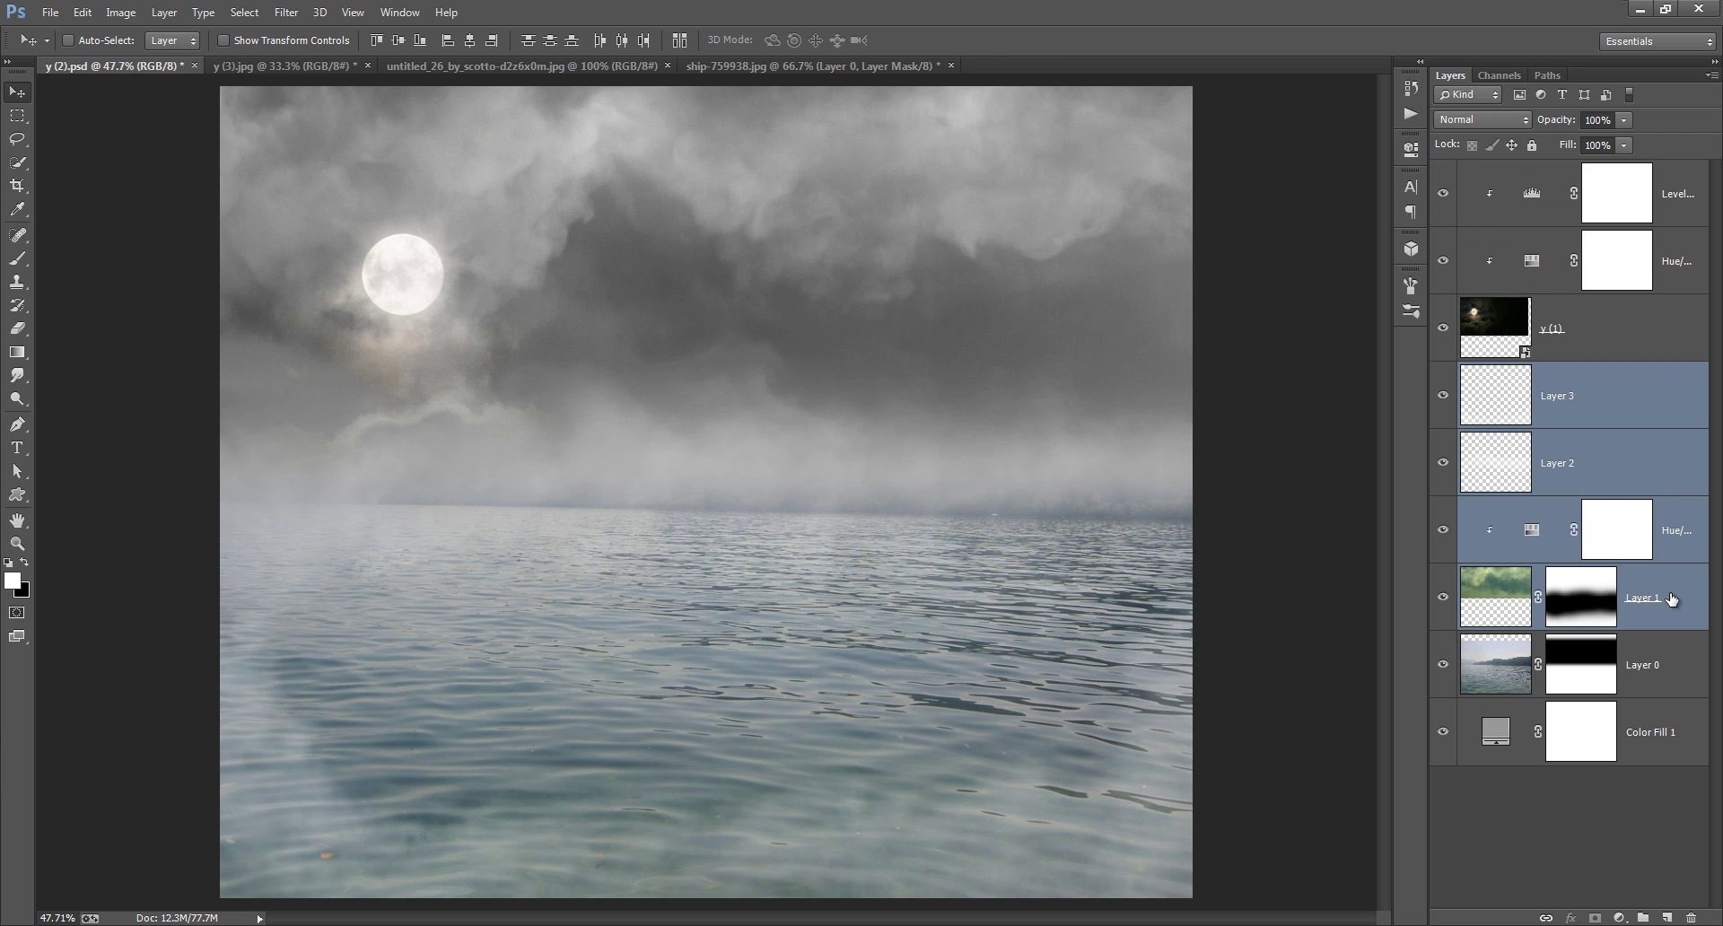
{"action": "key", "text": "ctrl+t"}
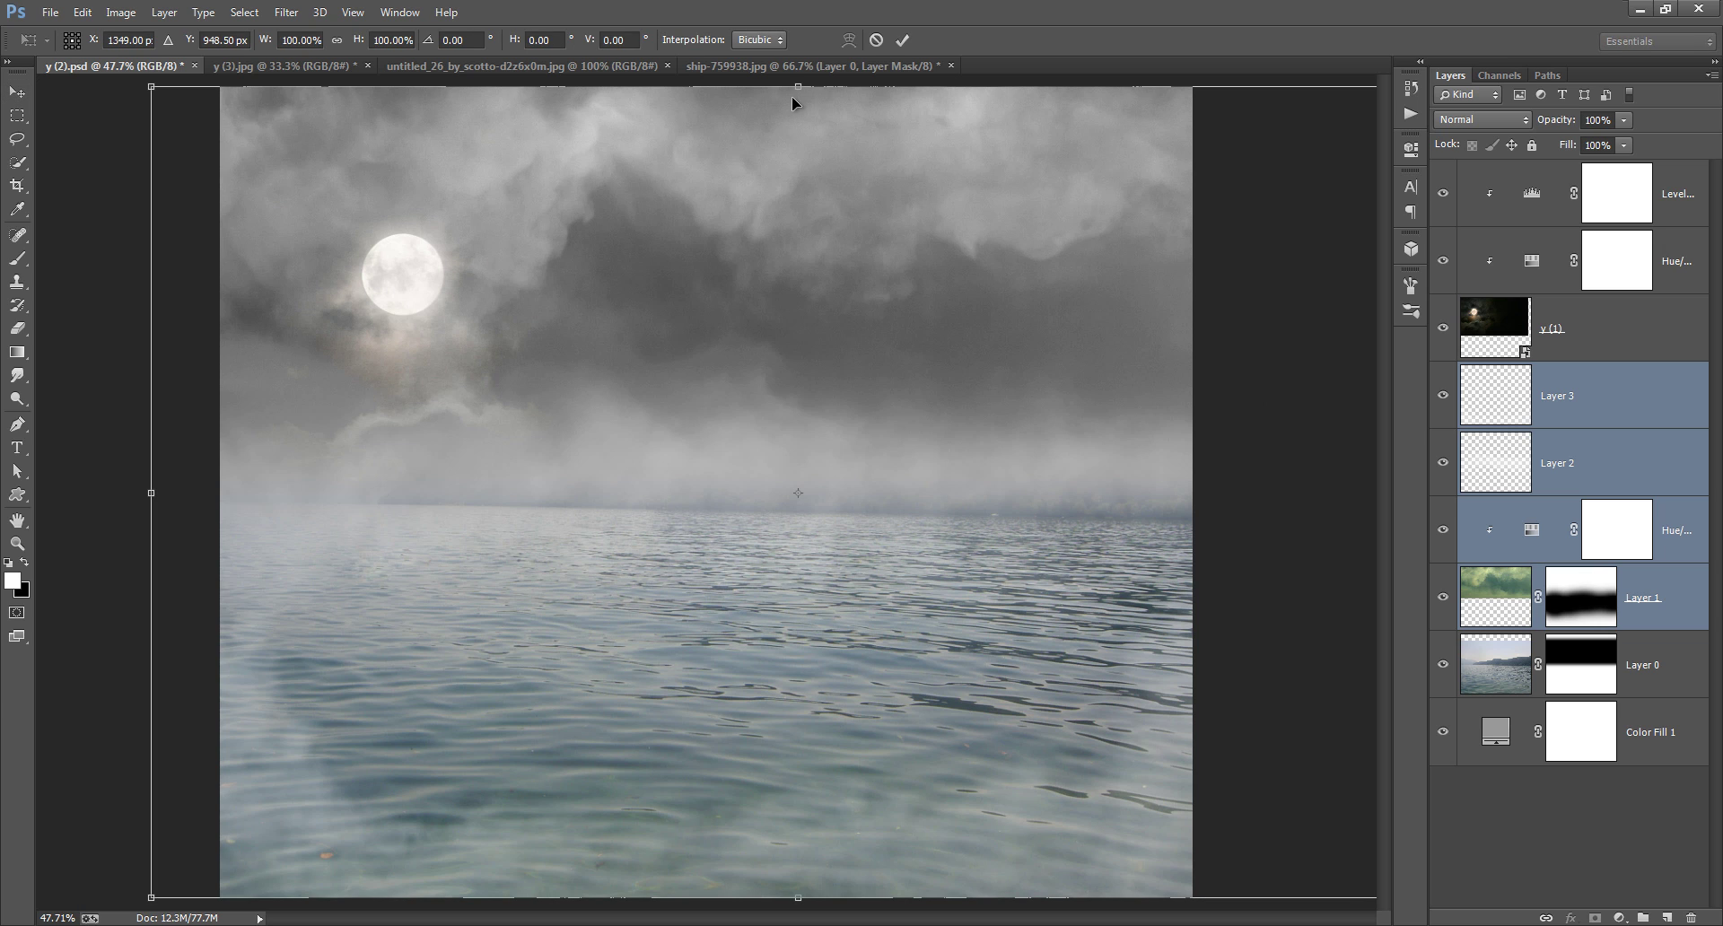
{"action": "left_click_drag", "start_coordinate": [793, 87], "coordinate": [788, 189]}
{"action": "left_click_drag", "start_coordinate": [788, 189], "coordinate": [788, 188]}
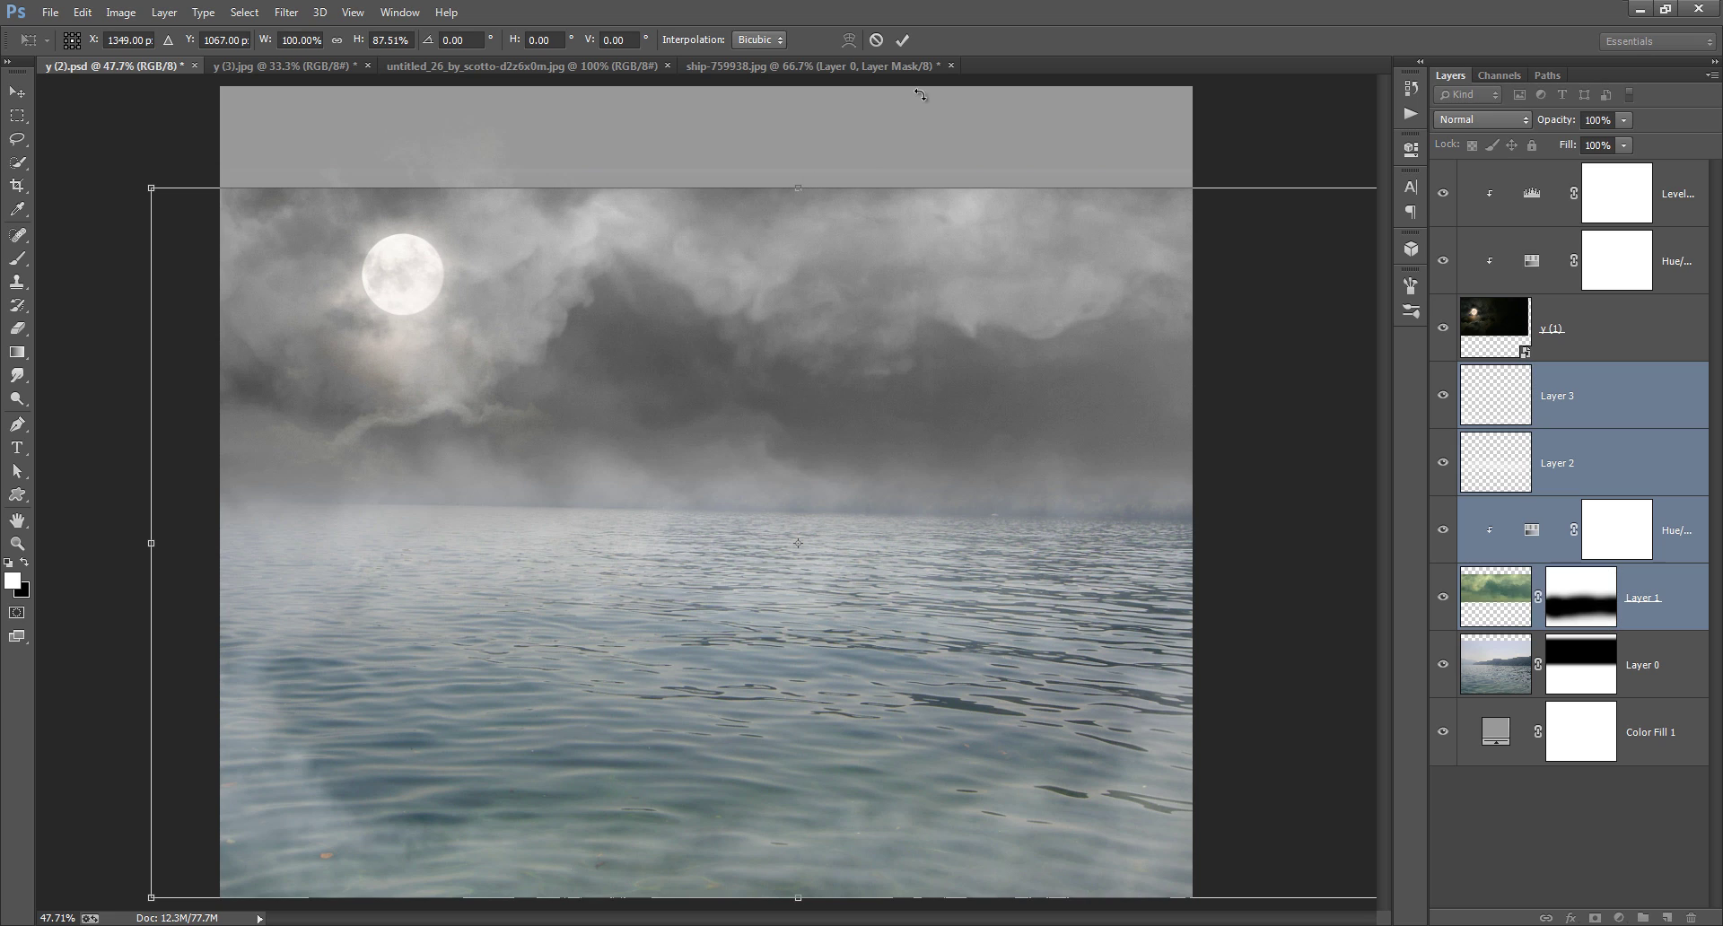
{"action": "left_click", "coordinate": [903, 41]}
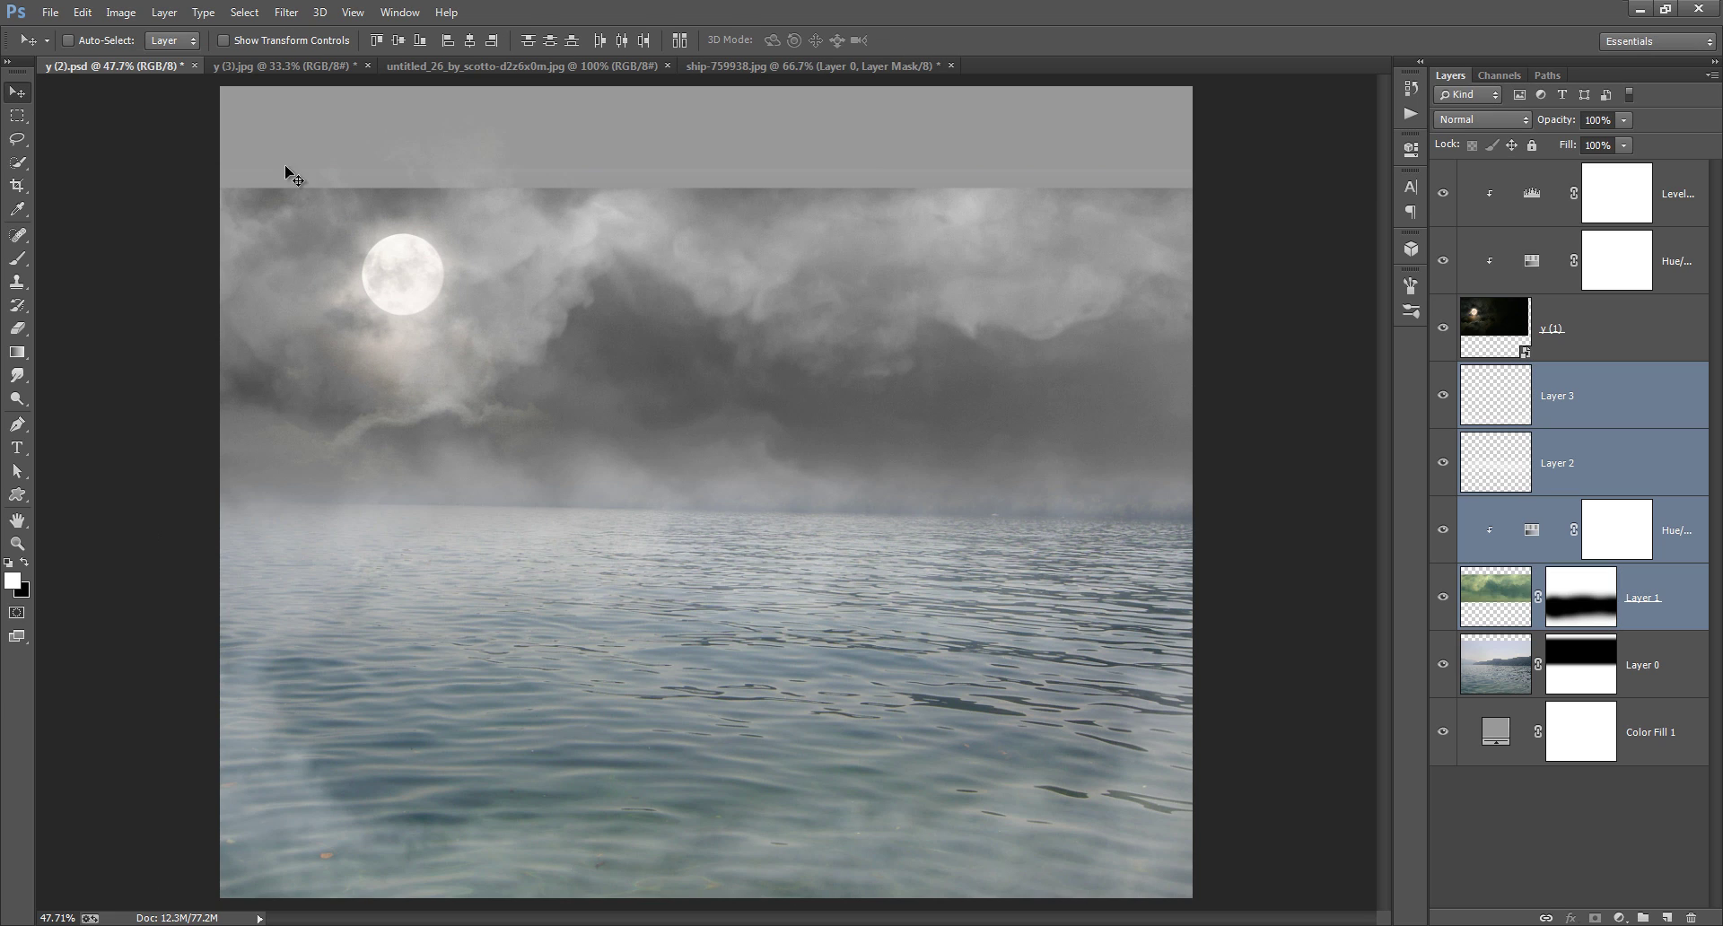
Step: Crop the canvas to remove the empty grey strip above the sky
{"action": "left_click", "coordinate": [17, 185]}
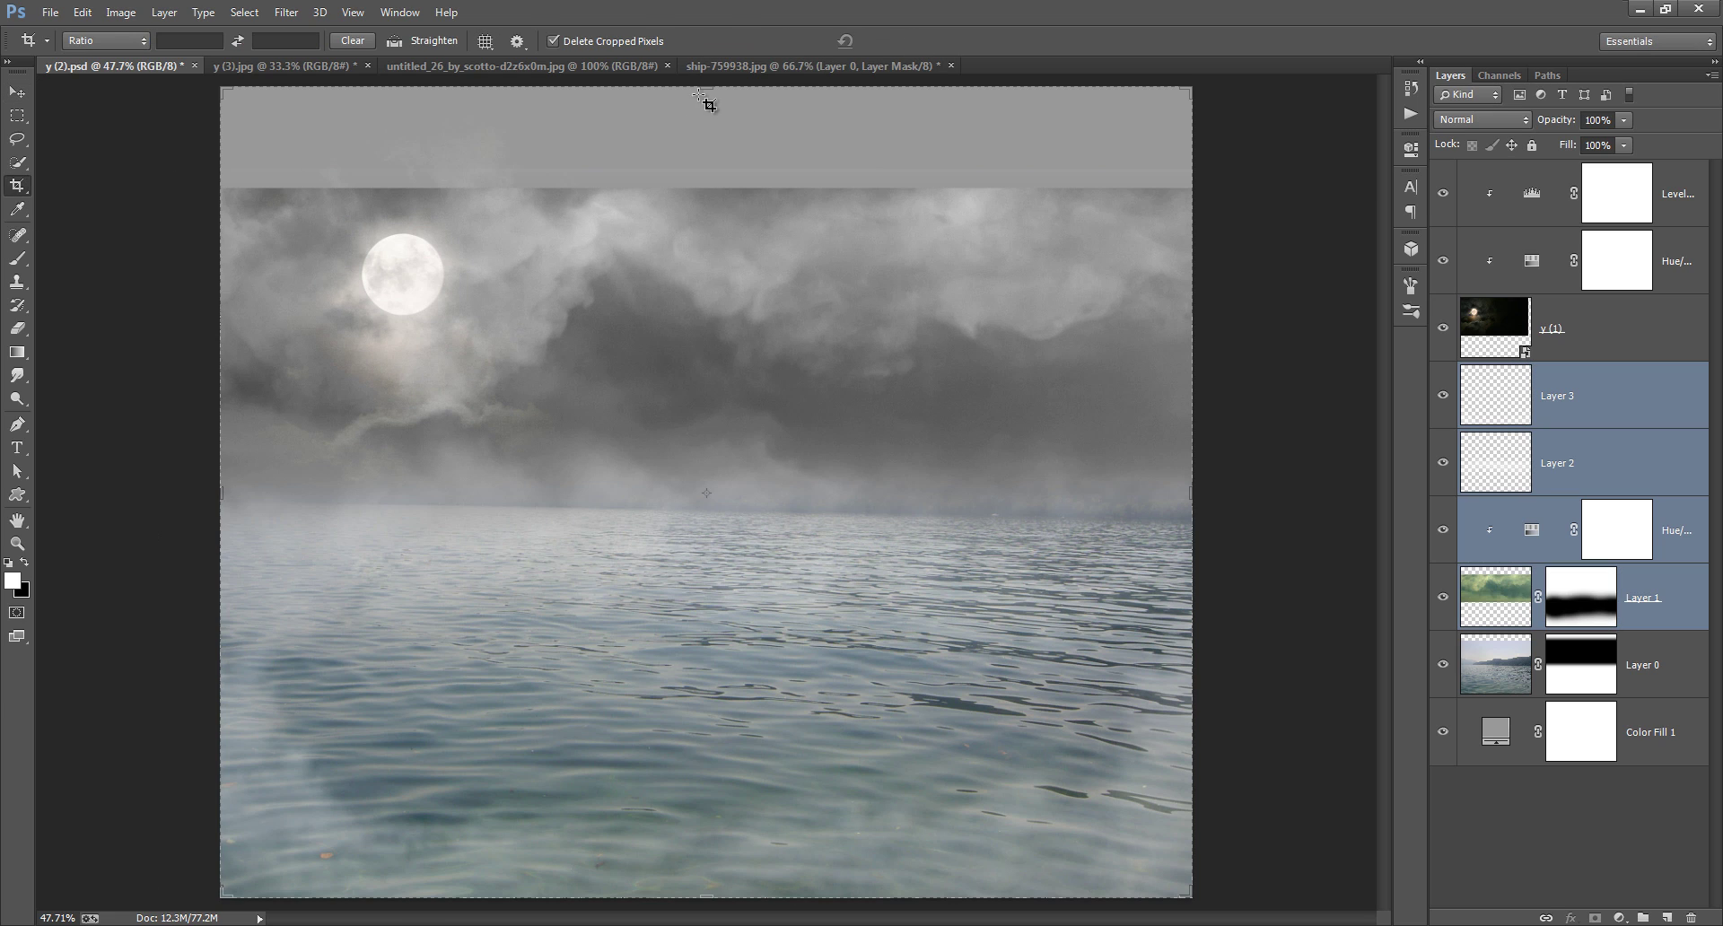
{"action": "left_click_drag", "start_coordinate": [704, 91], "coordinate": [708, 112]}
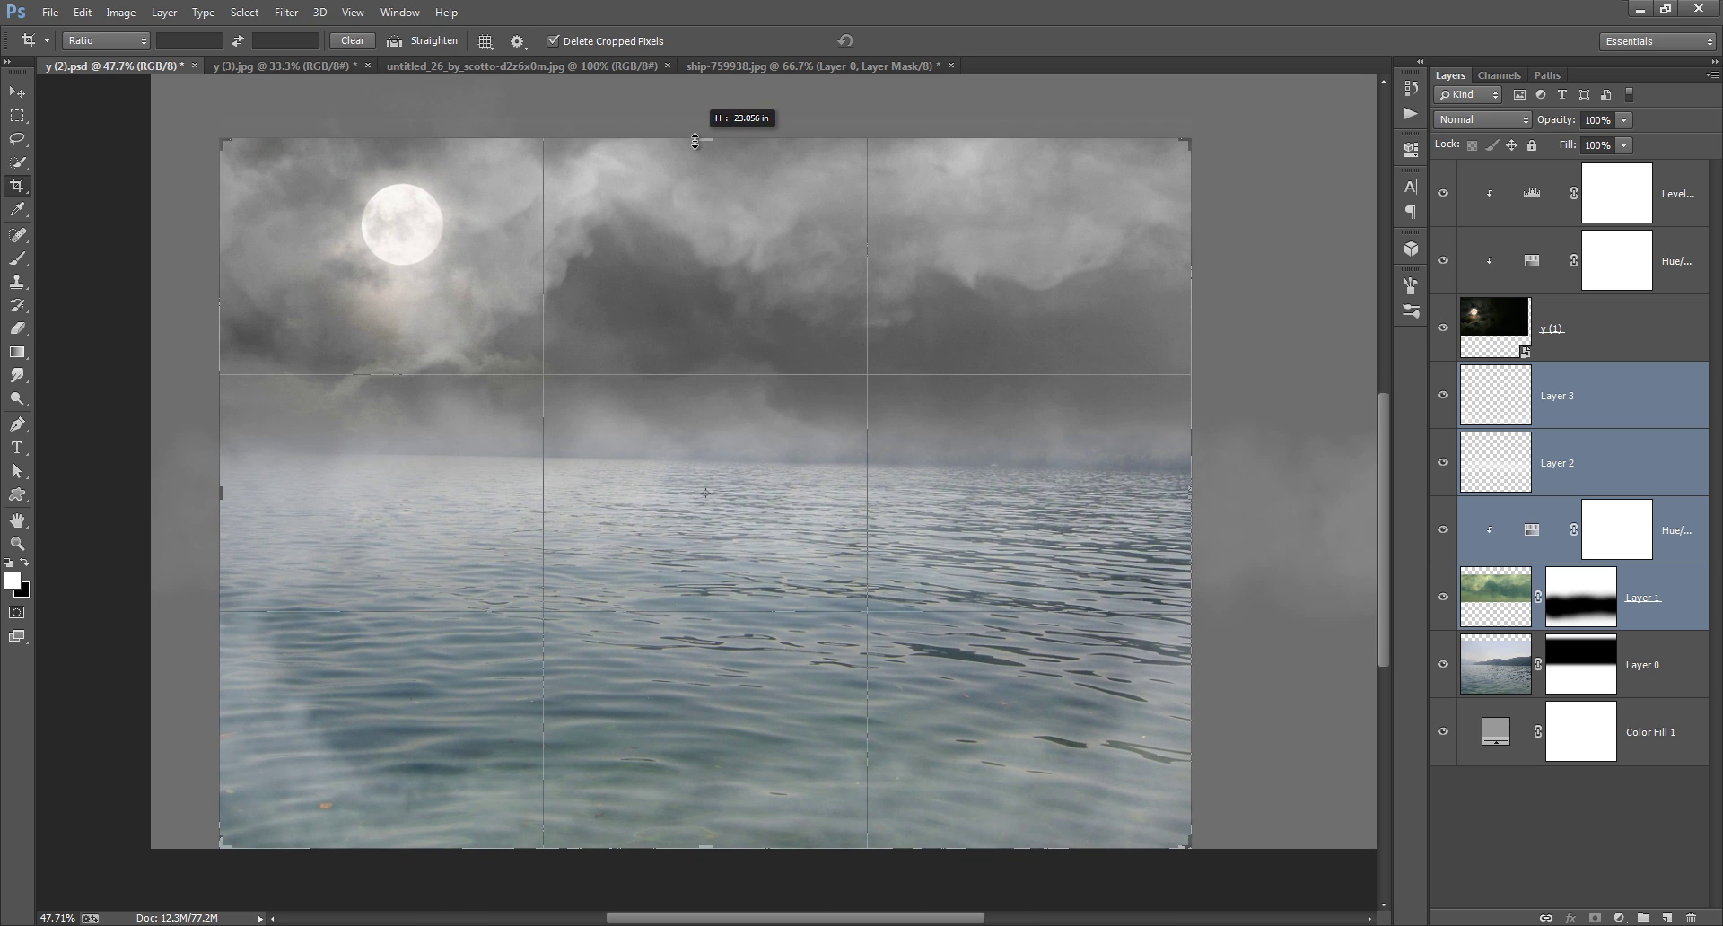
{"action": "left_click", "coordinate": [902, 41]}
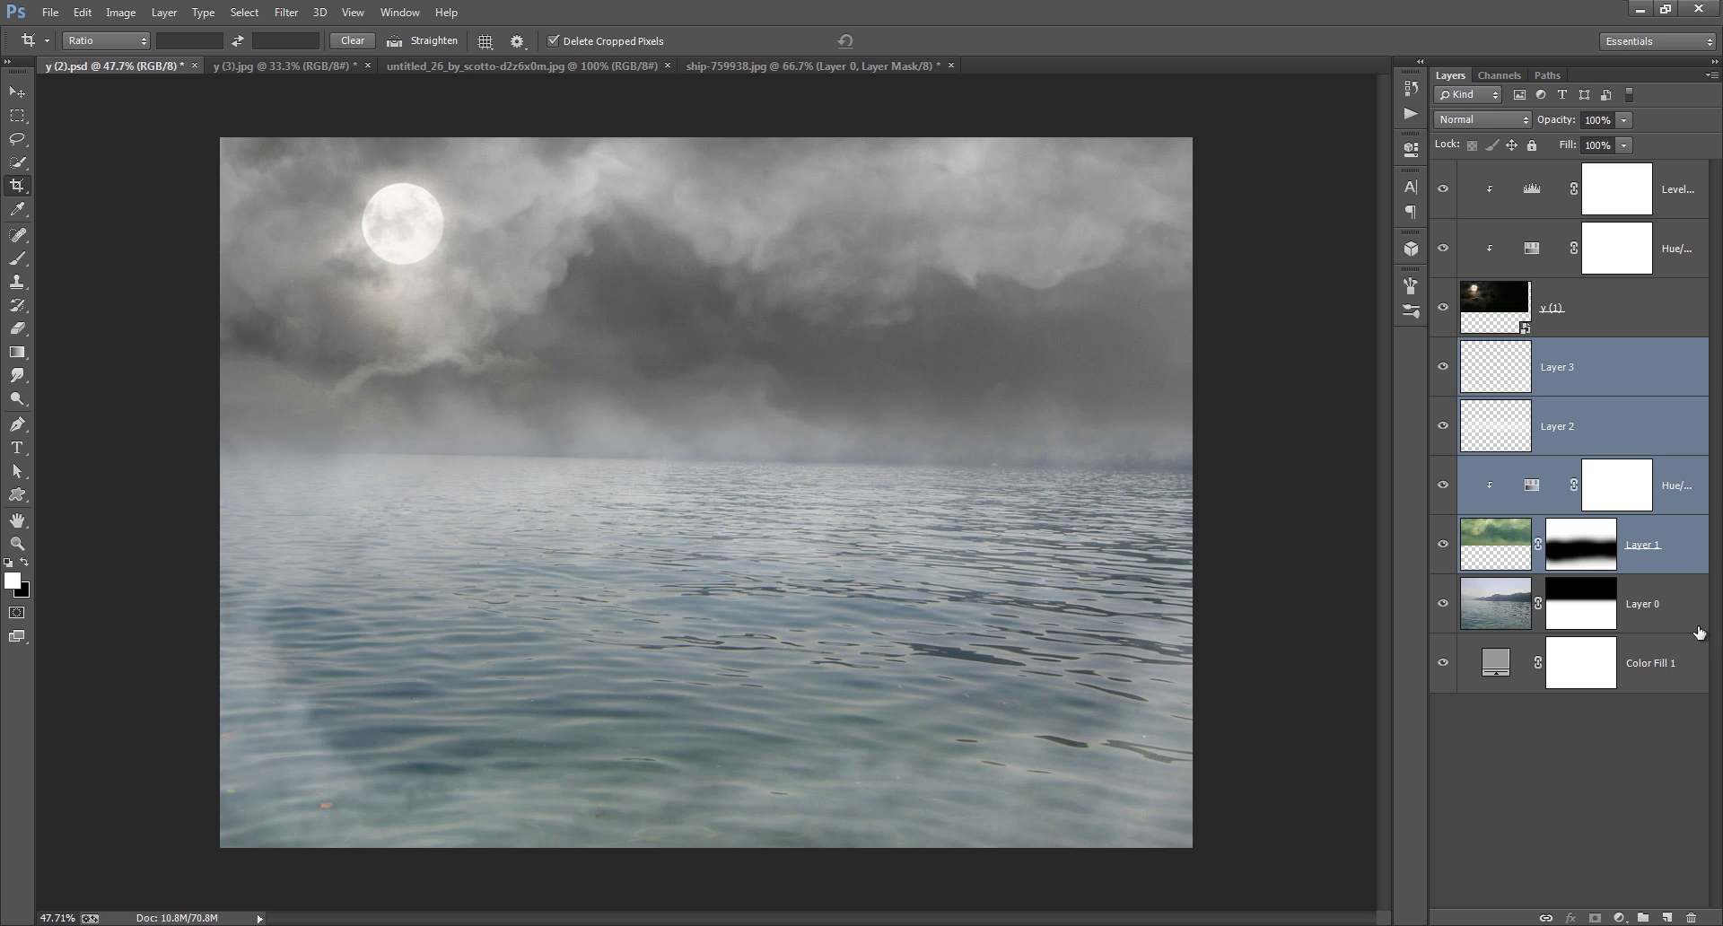
Step: Show Layer 2's fog again and move it lower over the horizon
{"action": "left_click", "coordinate": [1655, 811]}
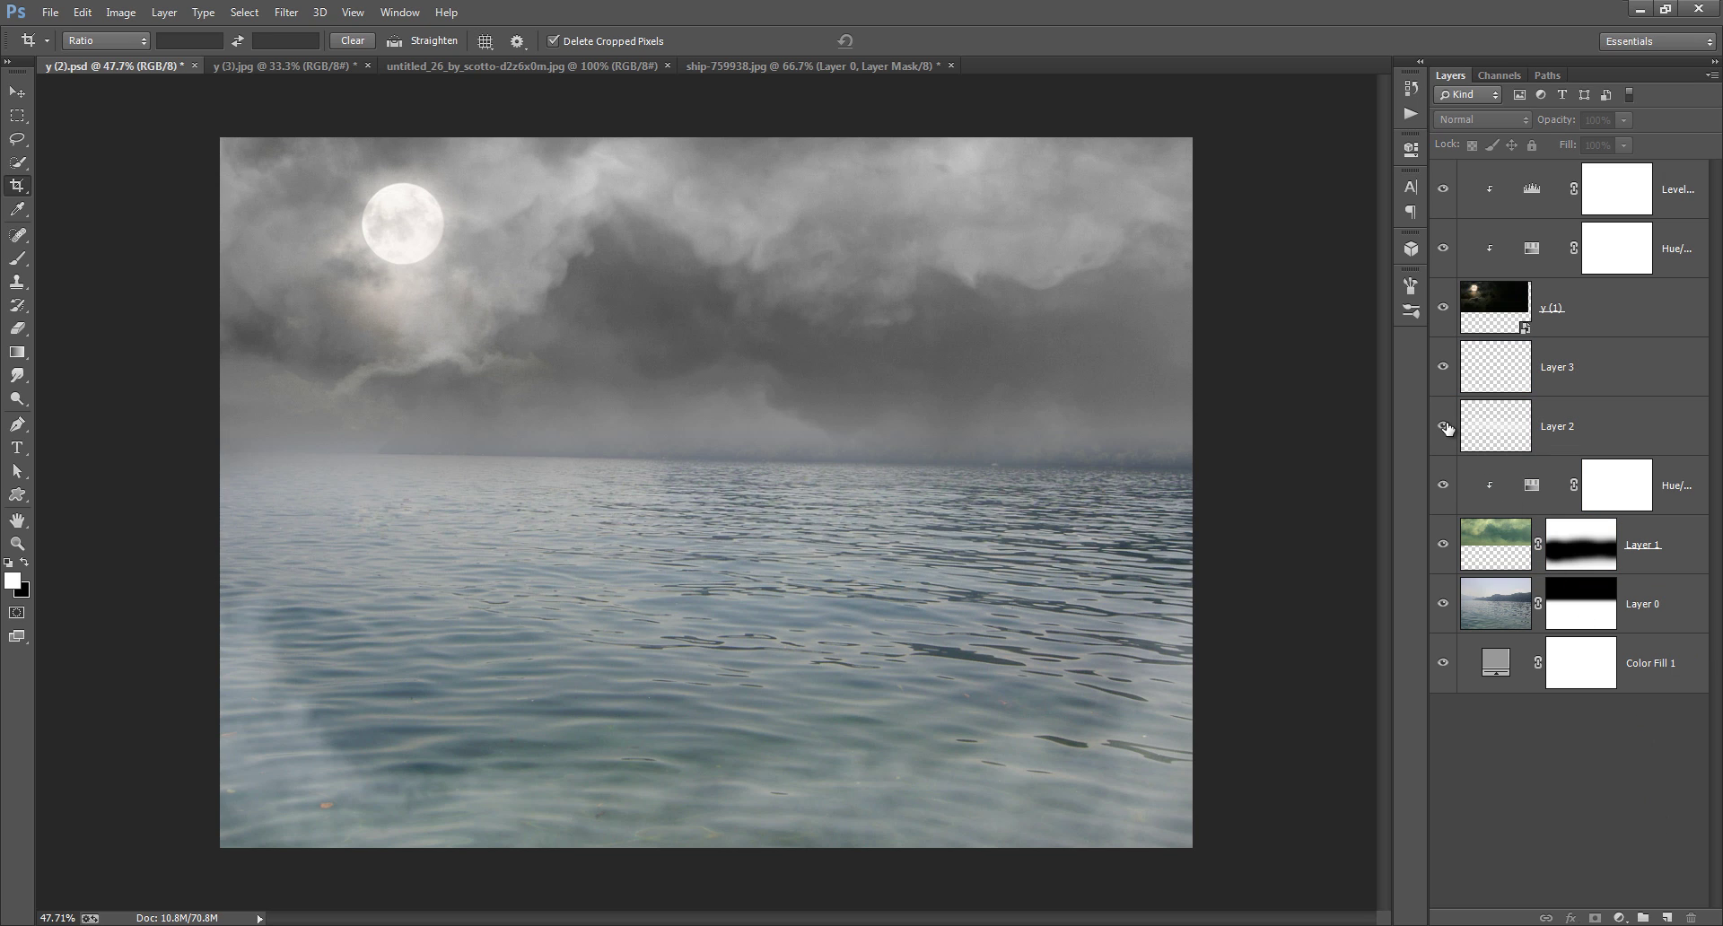
{"action": "left_click", "coordinate": [1444, 427]}
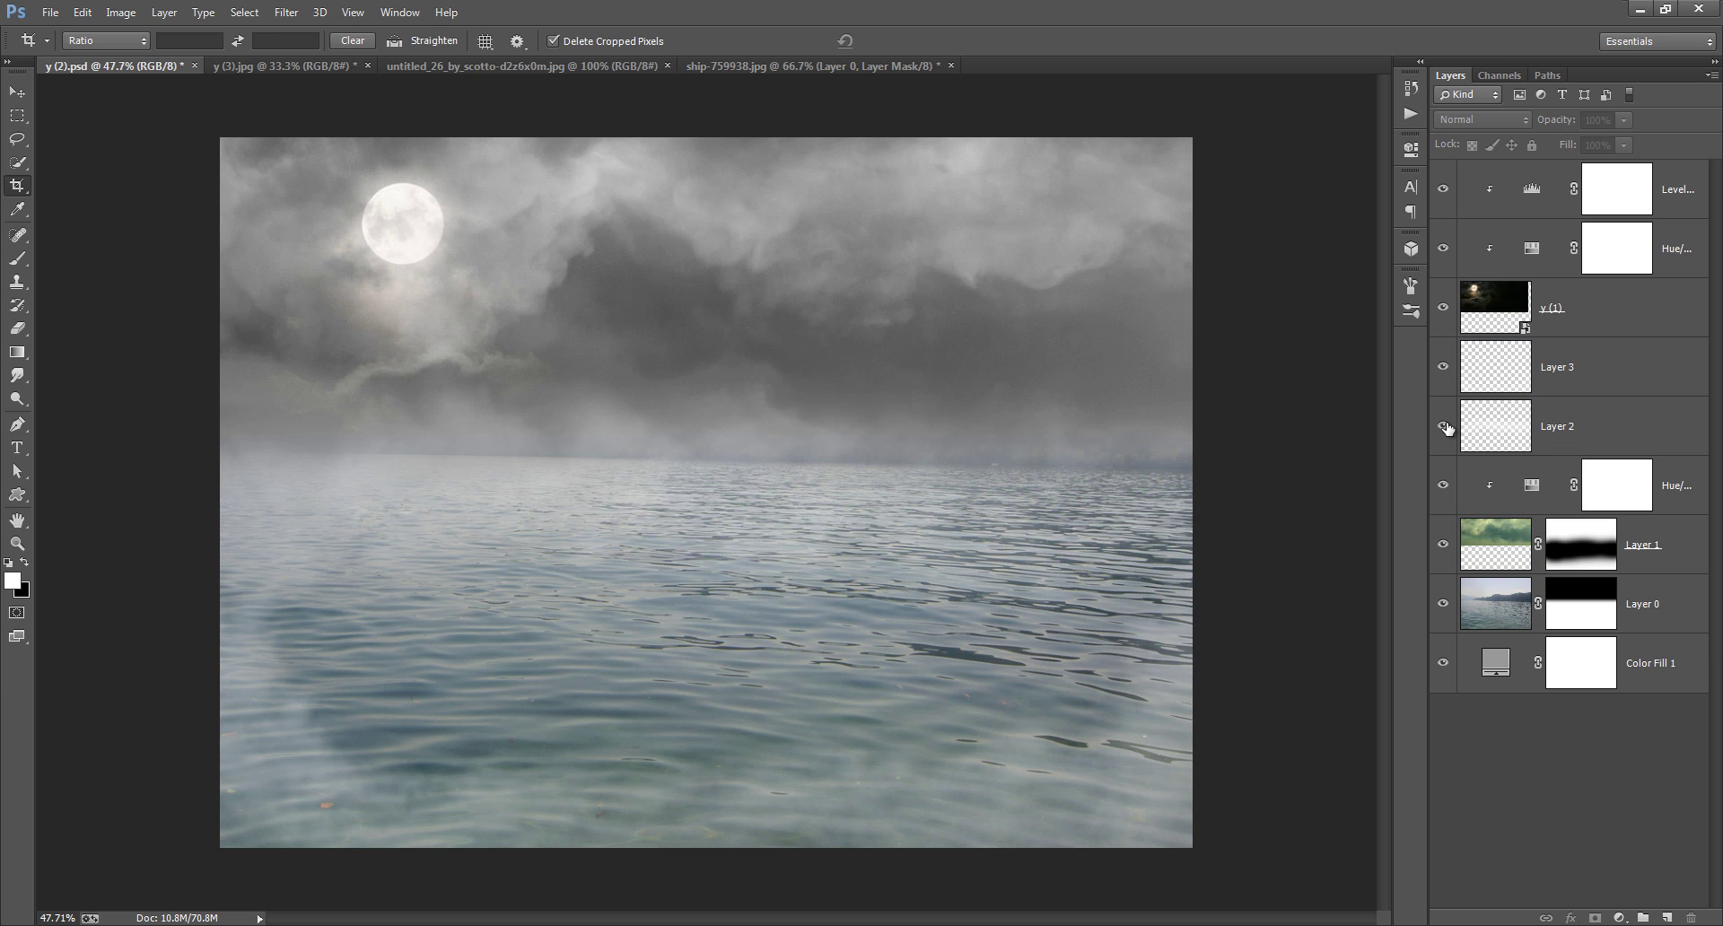
{"action": "left_click", "coordinate": [1525, 431]}
{"action": "key", "text": "v"}
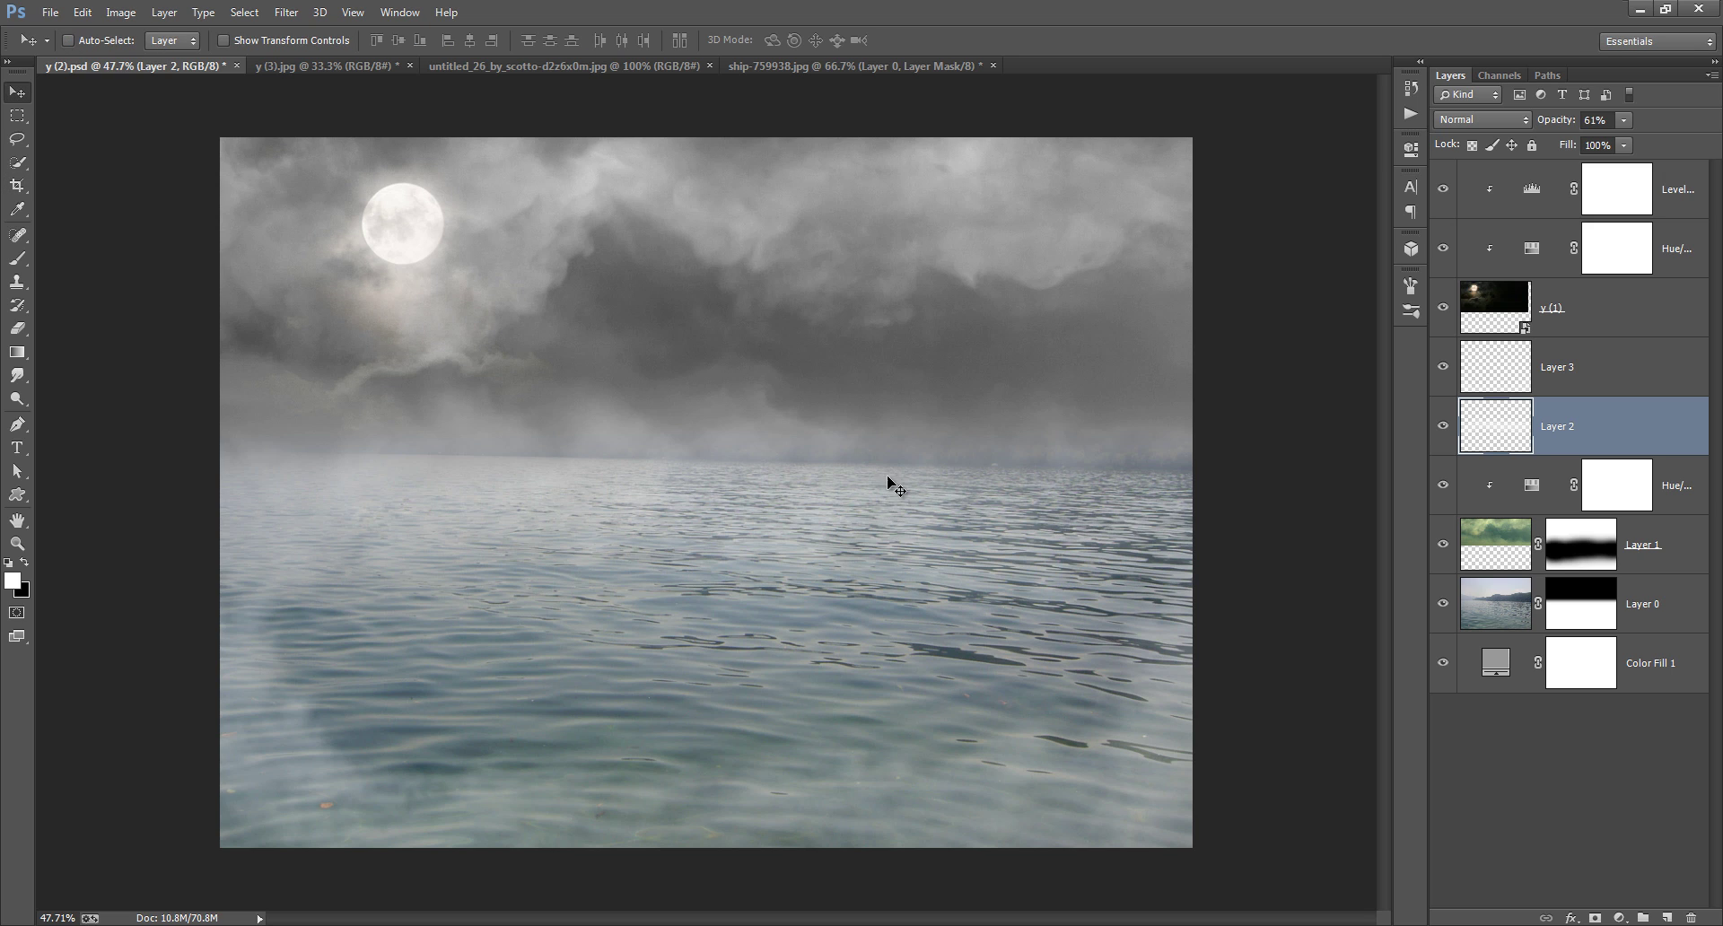
{"action": "mouse_move", "coordinate": [893, 480]}
{"action": "left_mouse_down"}
{"action": "mouse_move", "coordinate": [907, 465]}
{"action": "mouse_move", "coordinate": [871, 463]}
{"action": "mouse_move", "coordinate": [914, 468]}
{"action": "left_mouse_up"}
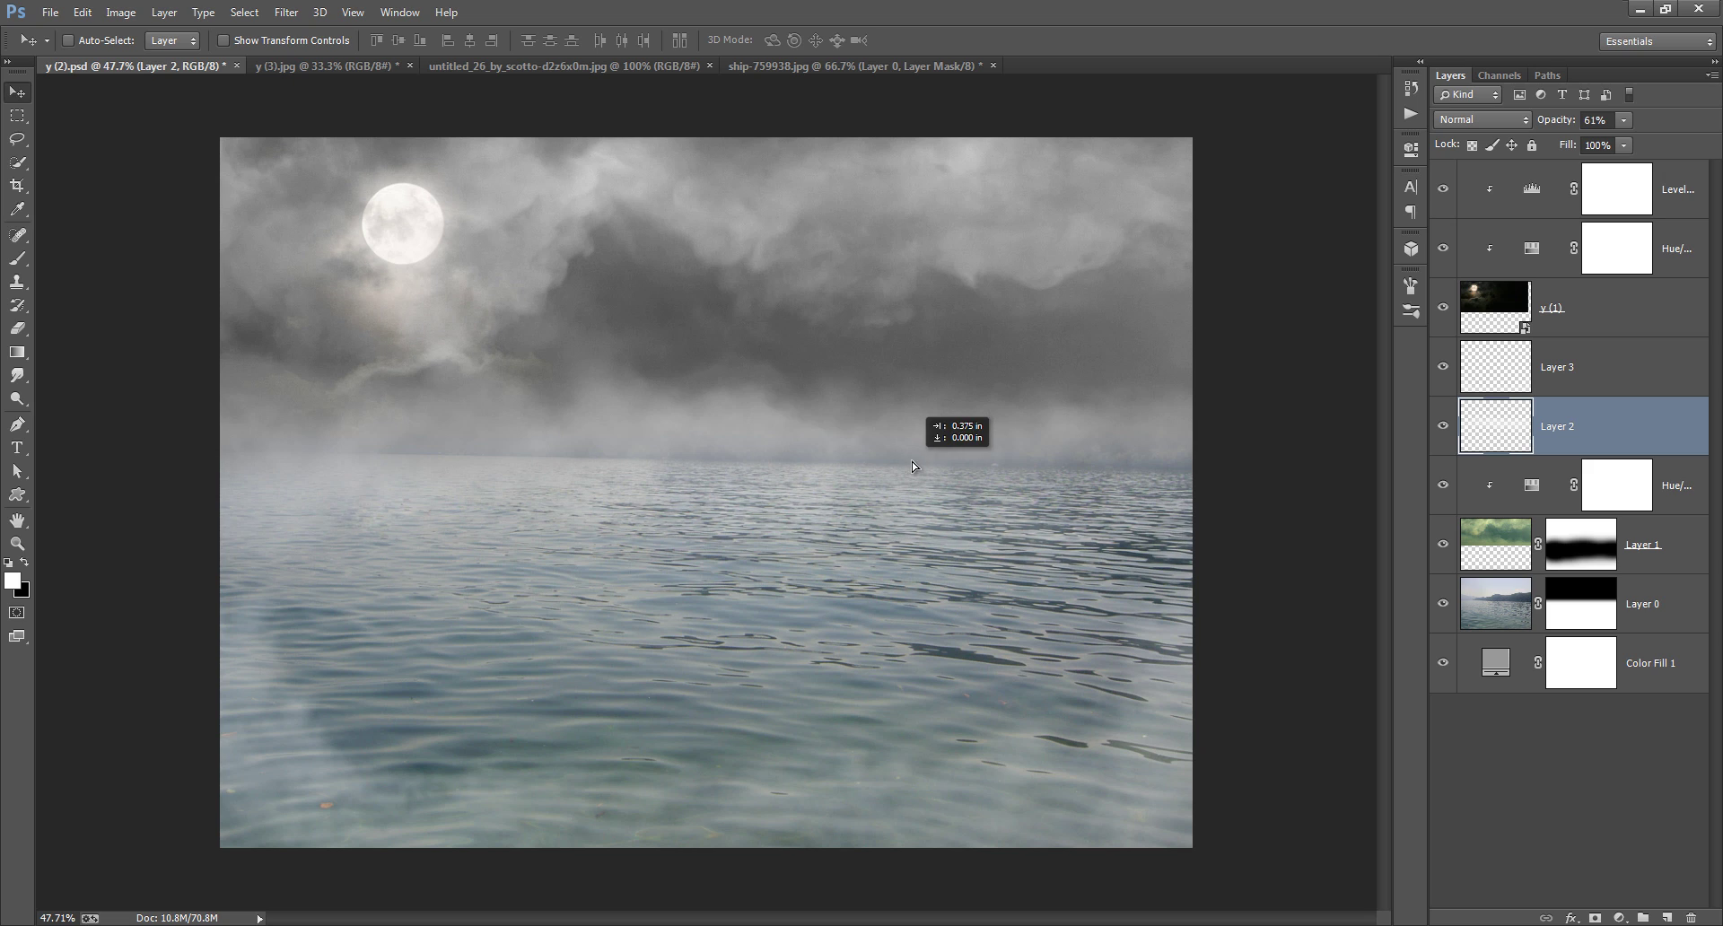
Step: Compare the fog with Layer 3 hidden and shown, then bring up ship-759938.jpg
{"action": "left_click", "coordinate": [1443, 367]}
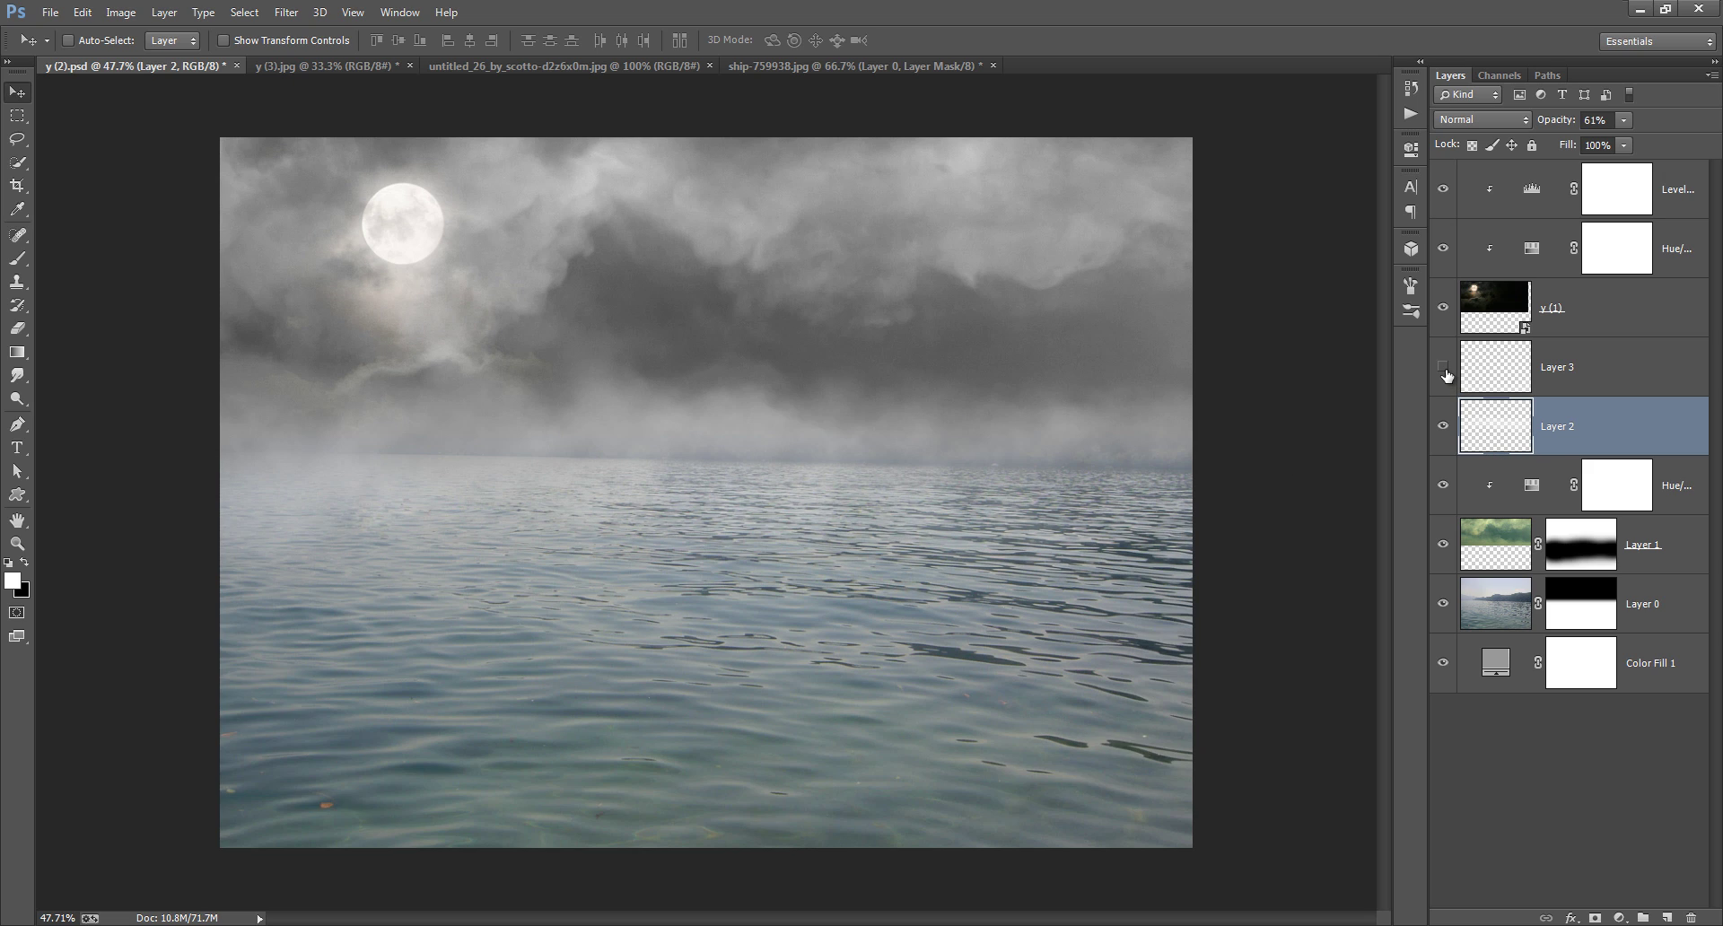
{"action": "left_click", "coordinate": [1444, 369]}
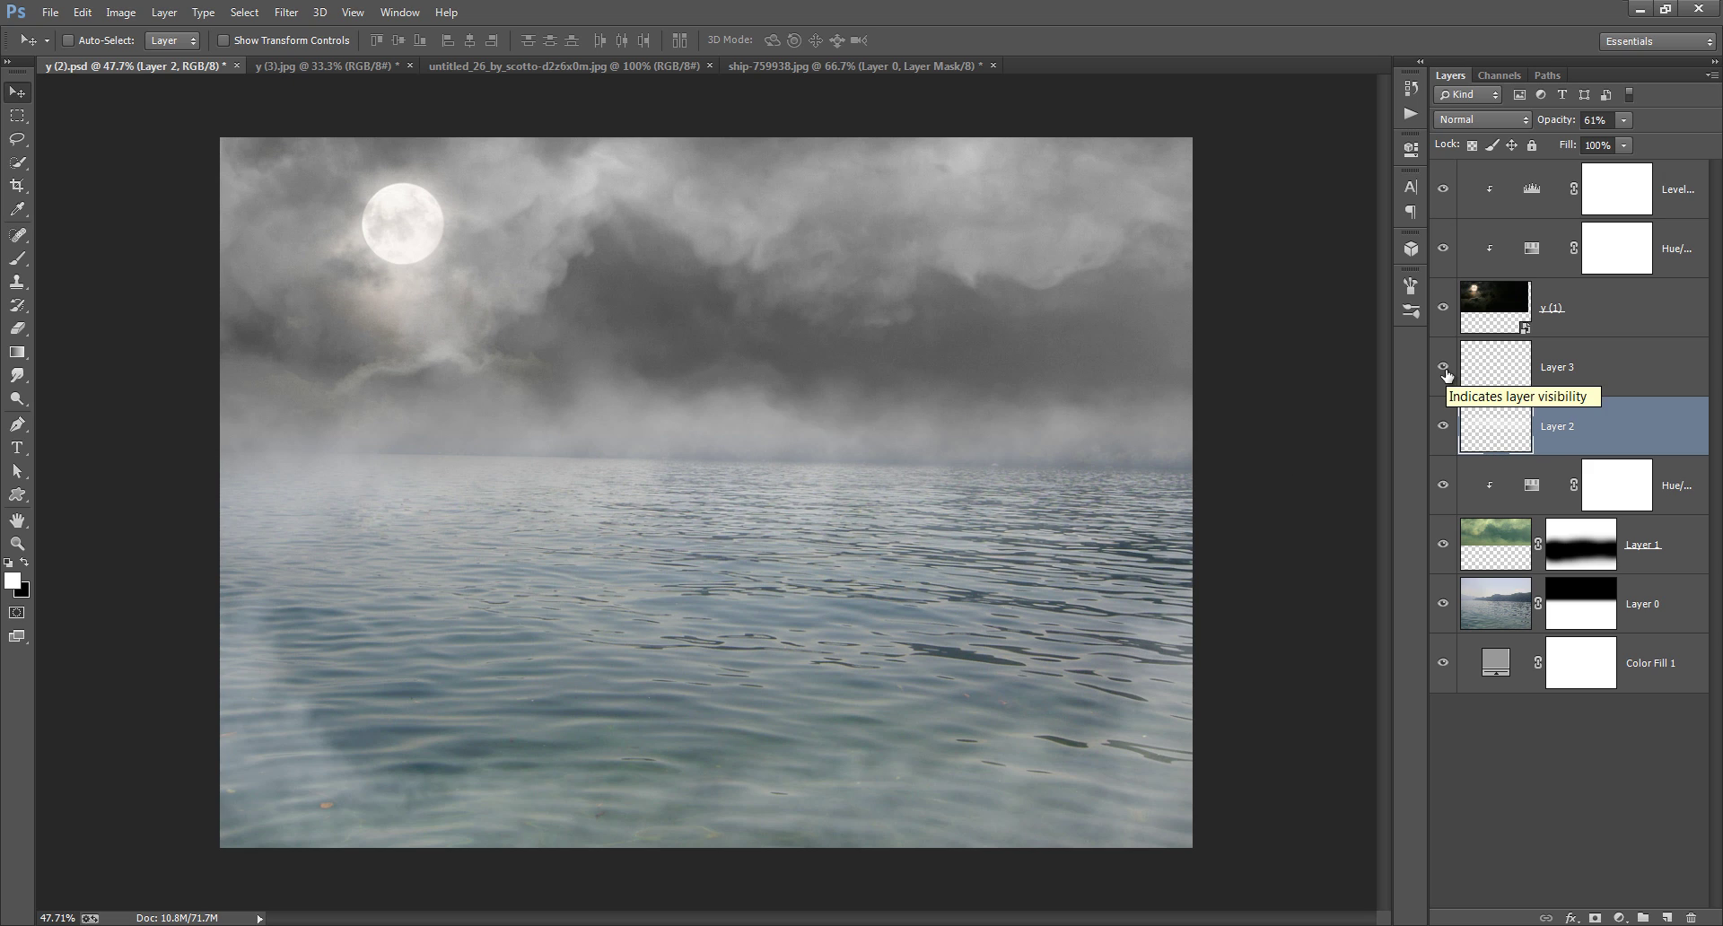
{"action": "left_click", "coordinate": [1513, 380]}
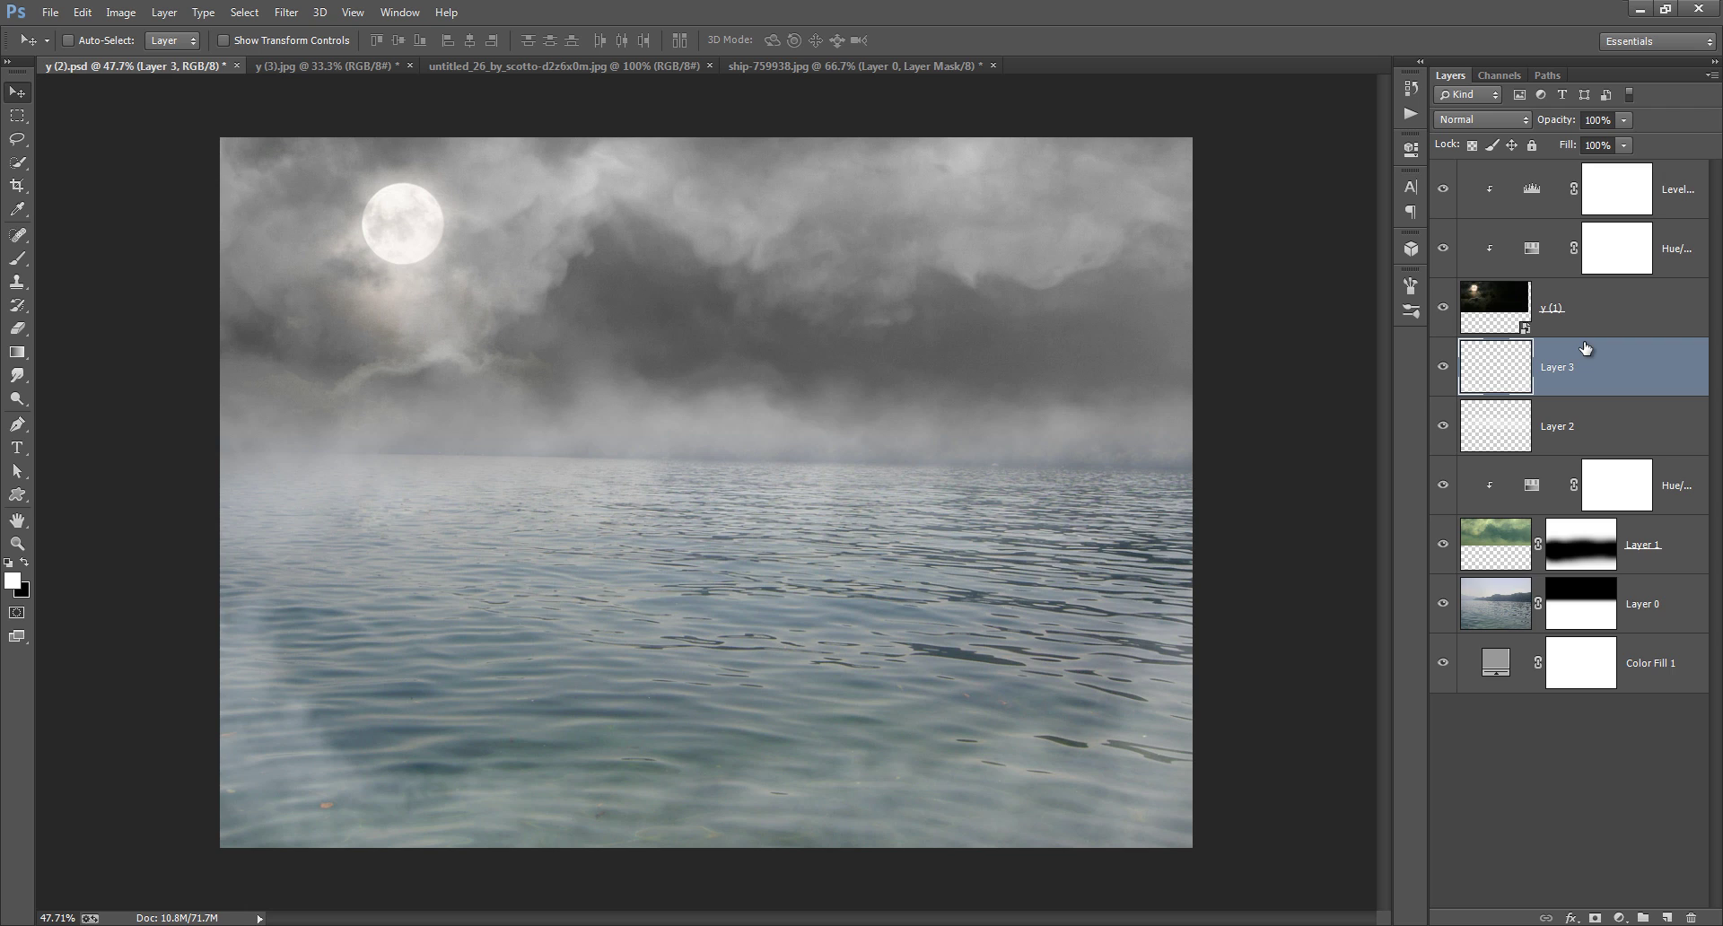
{"action": "key", "text": "ctrl+shift+Tab"}
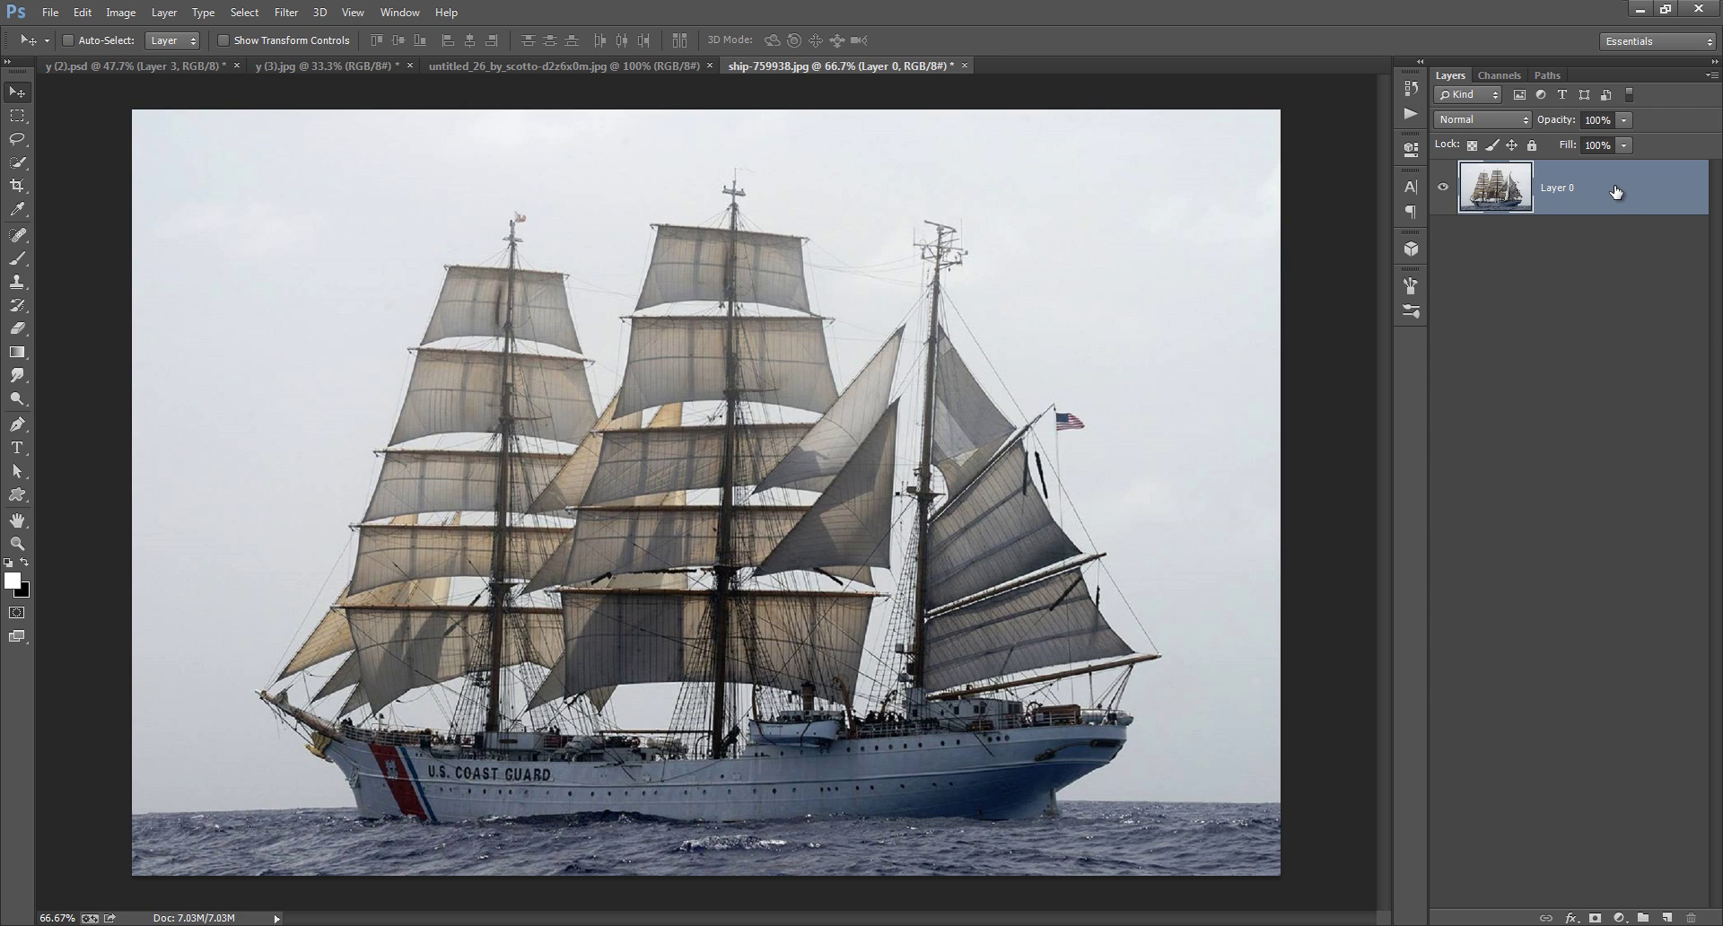
Step: Duplicate the ship's Blue channel and push its Levels into a high-contrast silhouette
{"action": "left_click", "coordinate": [1494, 75]}
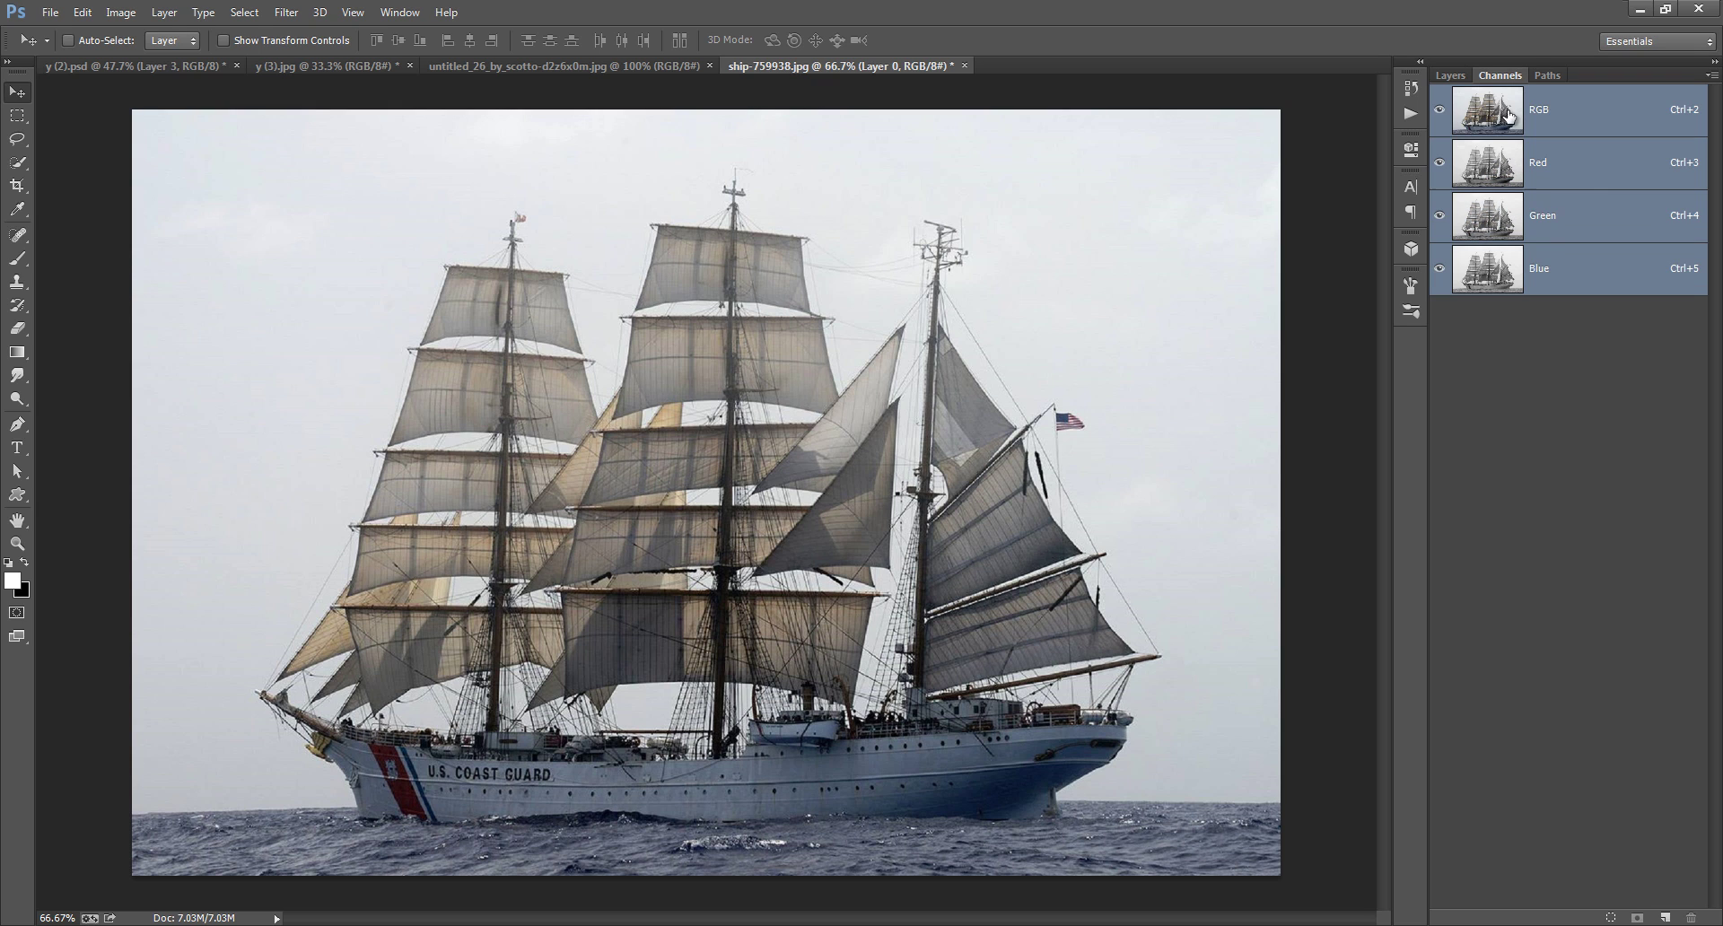
{"action": "left_click", "coordinate": [1583, 169]}
{"action": "left_click", "coordinate": [1588, 220]}
{"action": "left_click", "coordinate": [1594, 283]}
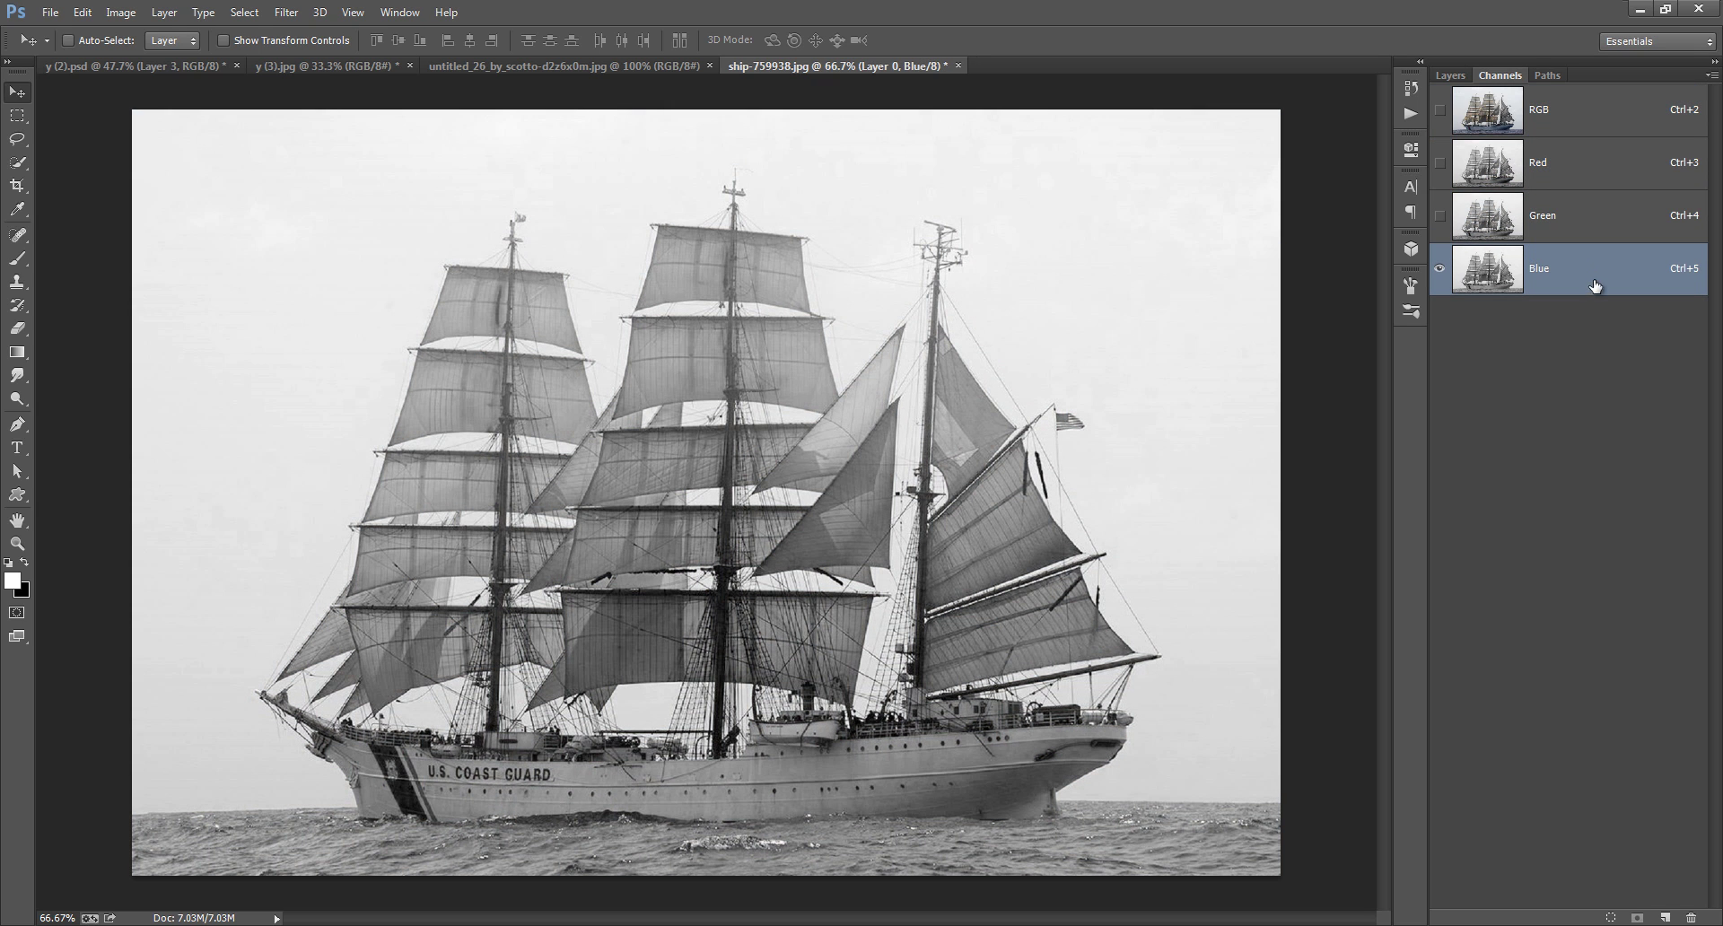
{"action": "left_click_drag", "start_coordinate": [1596, 287], "coordinate": [1664, 915]}
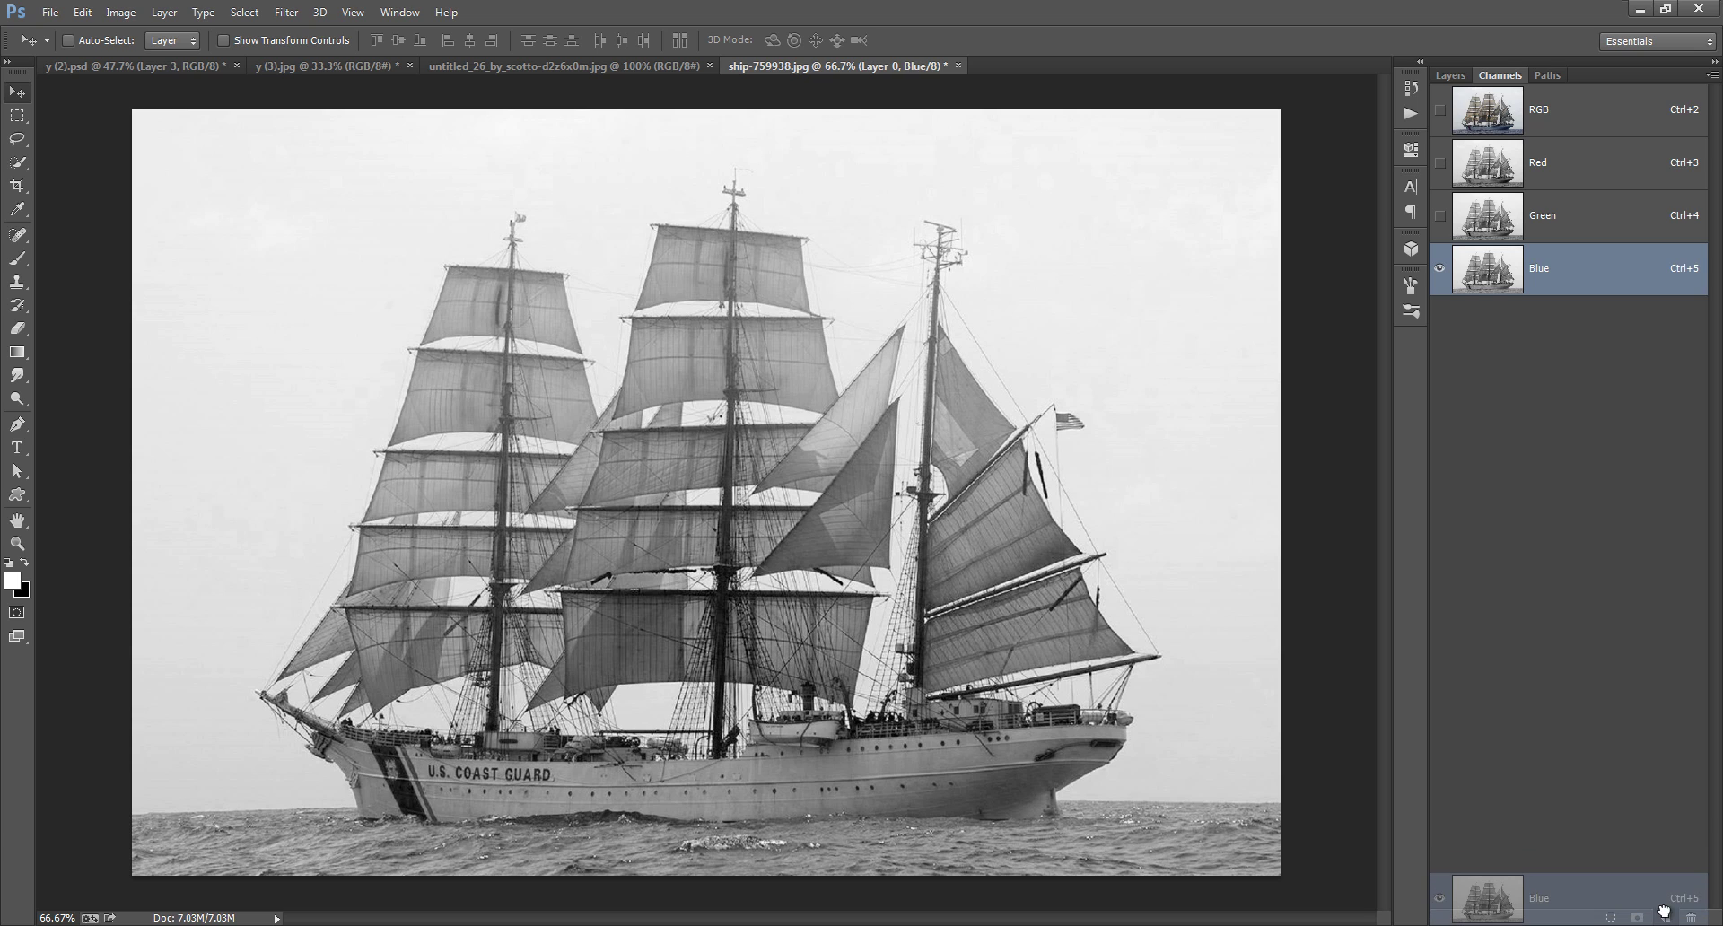
{"action": "left_click", "coordinate": [122, 13]}
{"action": "mouse_move", "coordinate": [159, 67]}
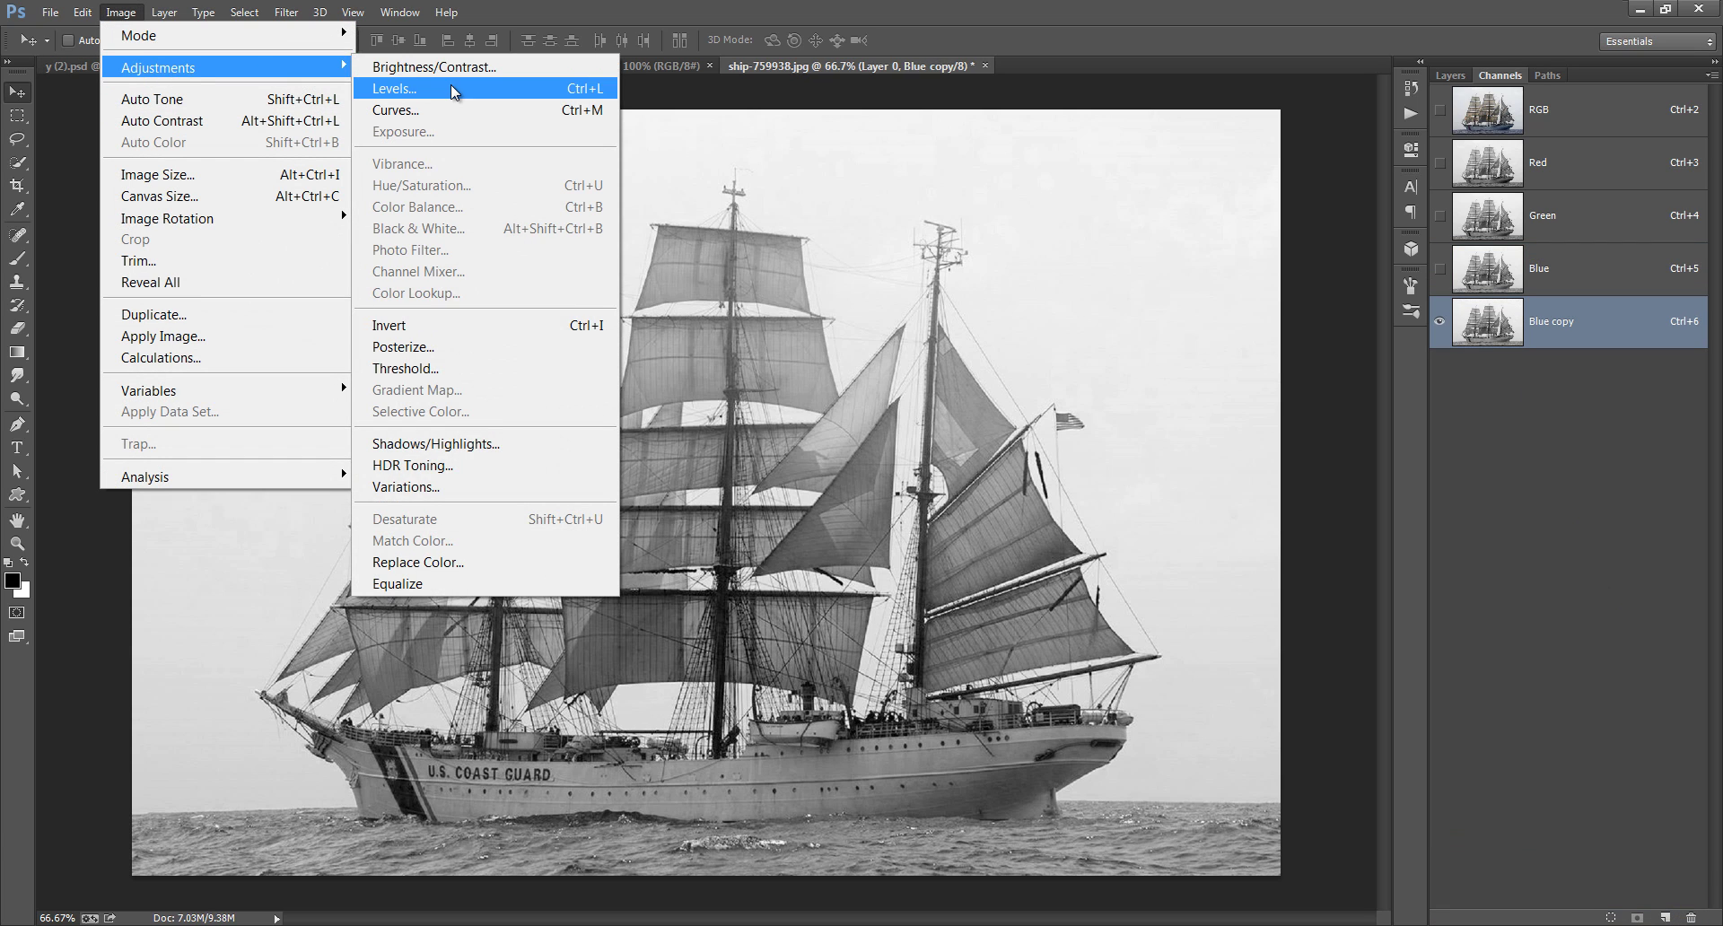
{"action": "left_click", "coordinate": [440, 88]}
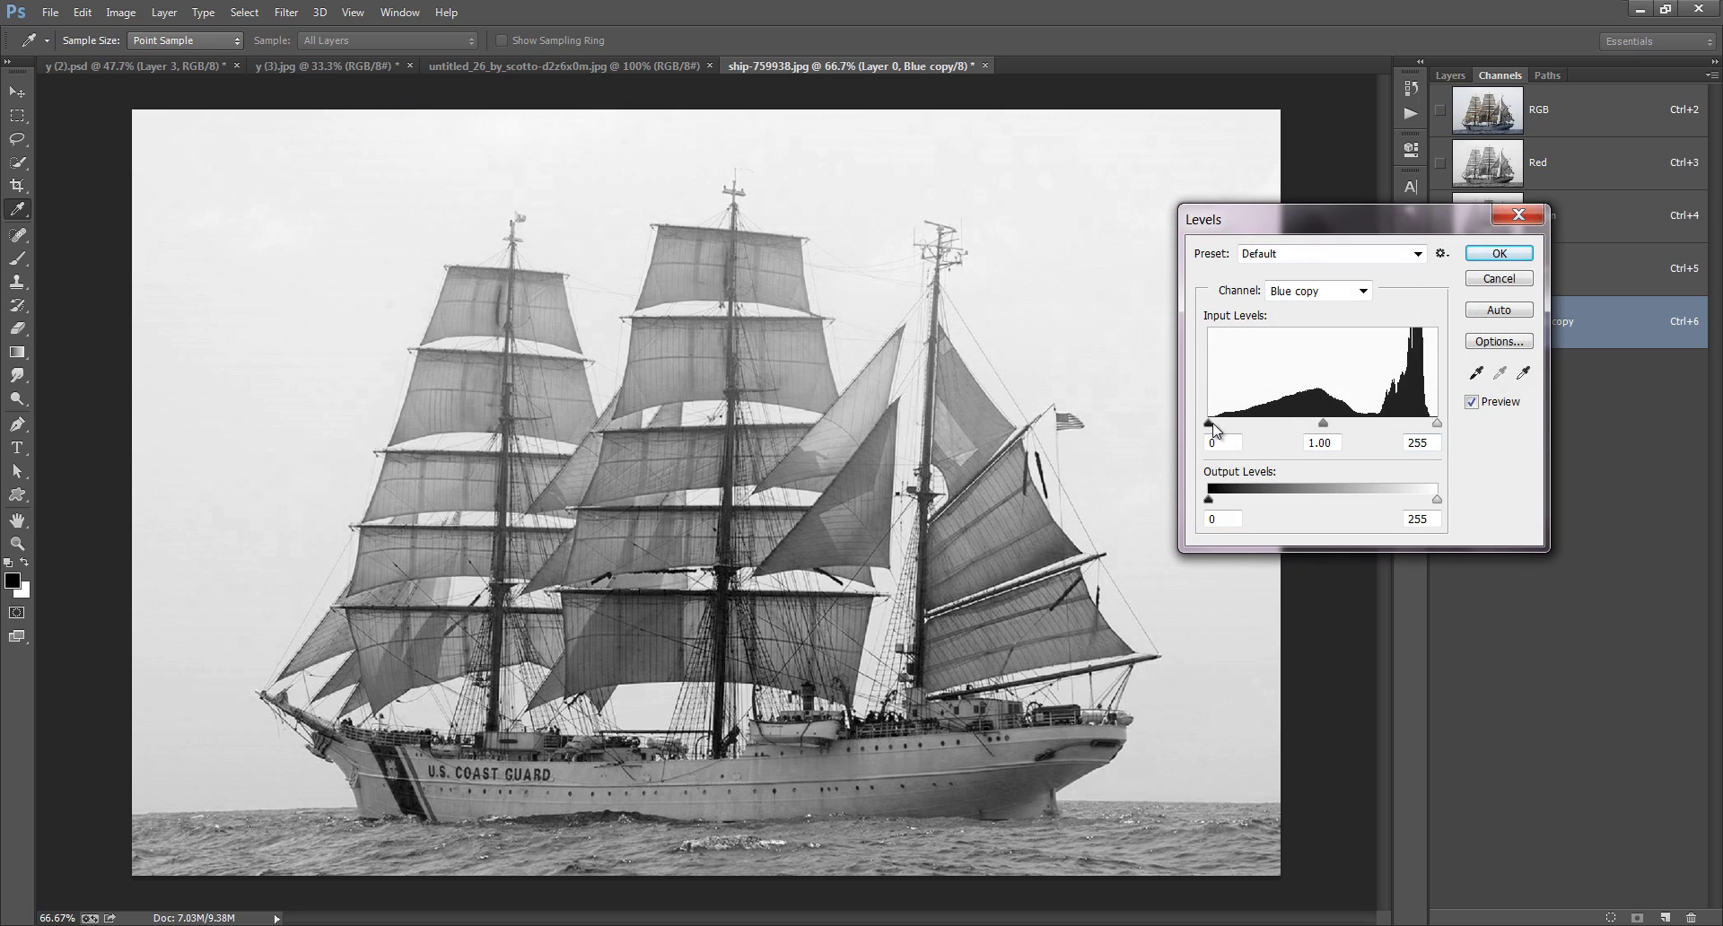
{"action": "mouse_move", "coordinate": [1212, 427]}
{"action": "left_mouse_down"}
{"action": "mouse_move", "coordinate": [1320, 449]}
{"action": "mouse_move", "coordinate": [1331, 423]}
{"action": "mouse_move", "coordinate": [1419, 424]}
{"action": "mouse_move", "coordinate": [1352, 438]}
{"action": "left_mouse_up"}
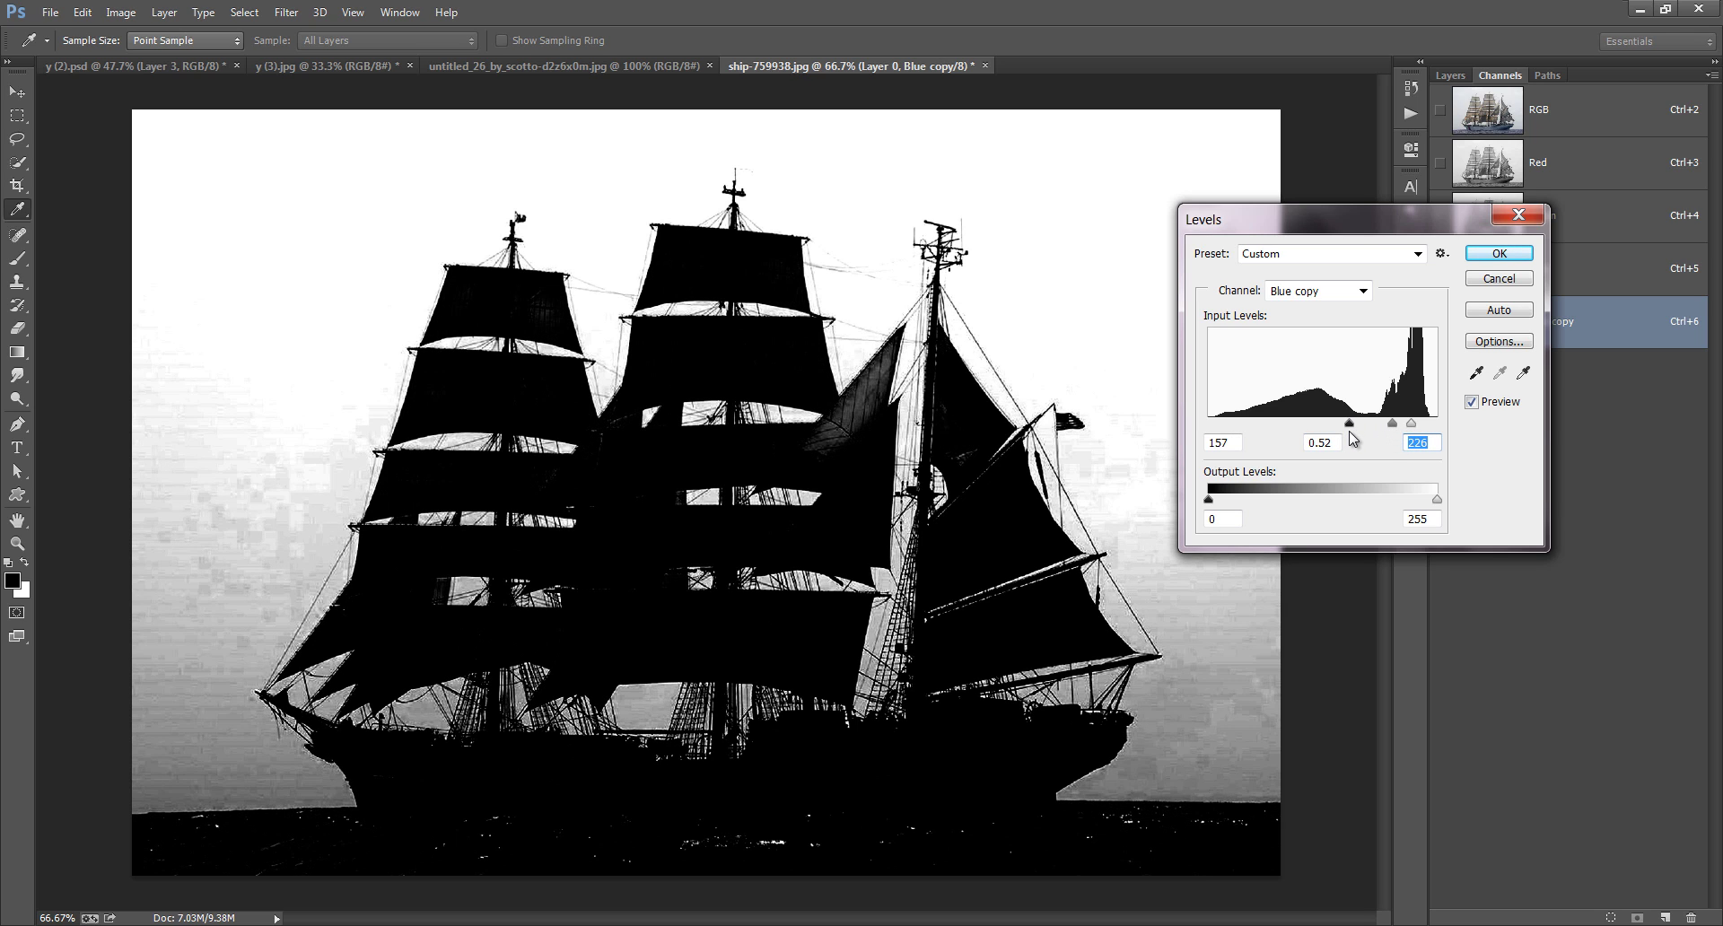
{"action": "left_click", "coordinate": [1498, 253]}
Step: Load the Blue copy as a selection and make it an inverted mask on Layer 0
{"action": "key", "text": "v"}
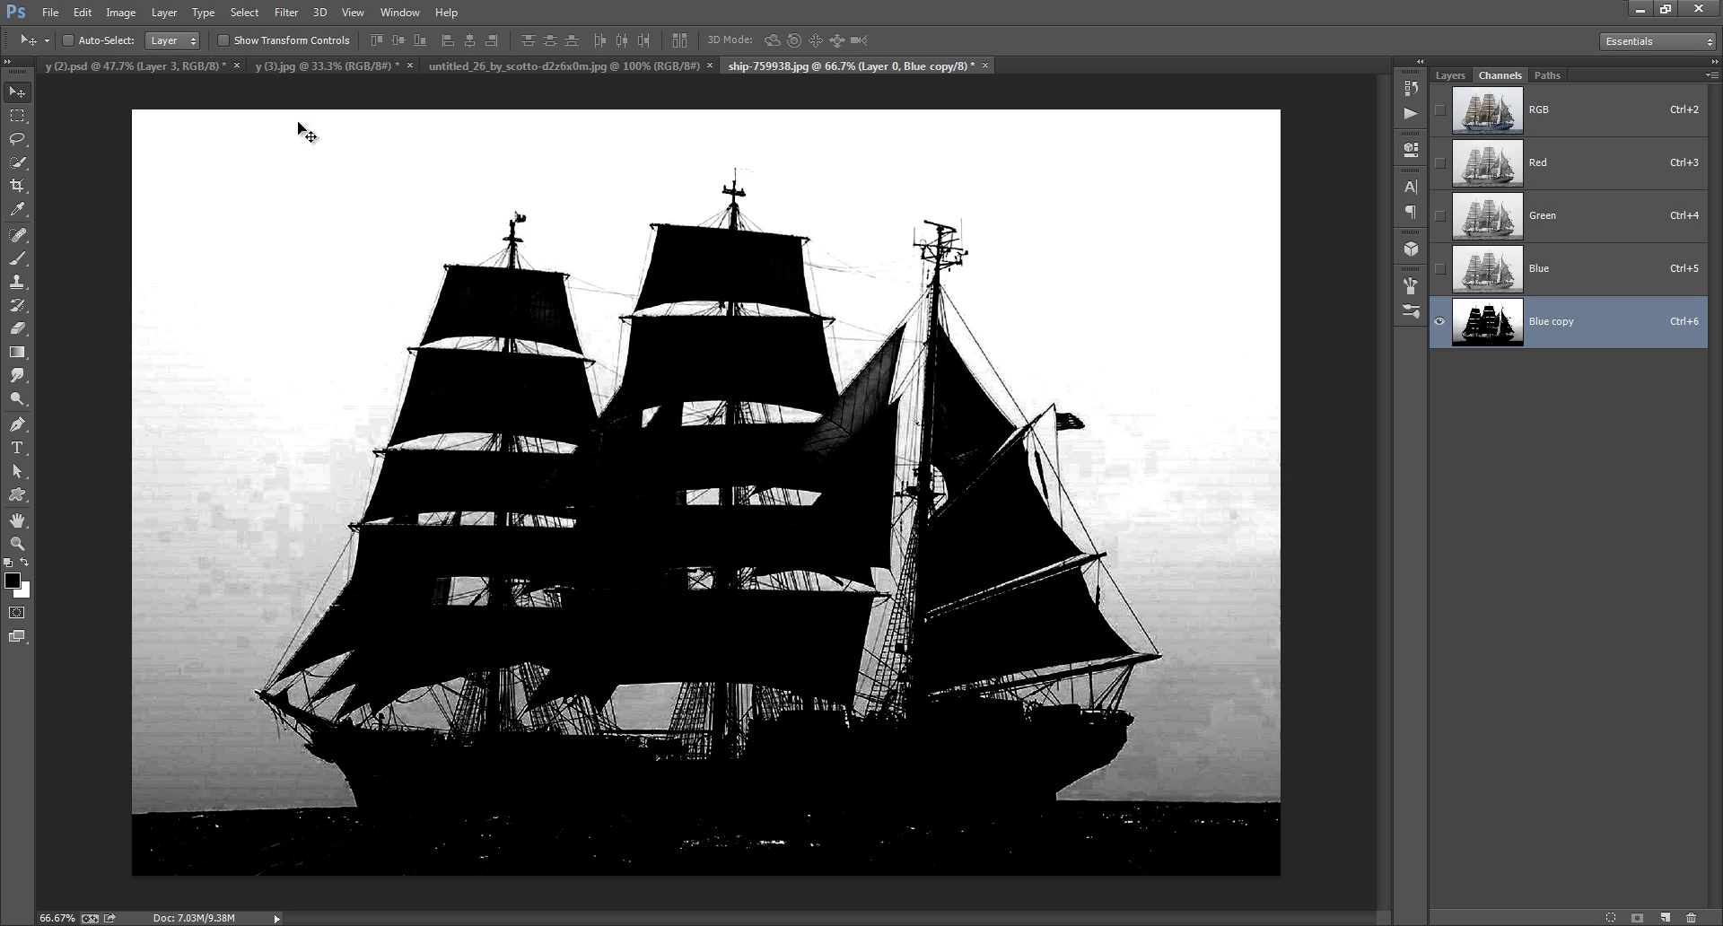
{"action": "left_click", "coordinate": [1472, 334], "text": "ctrl"}
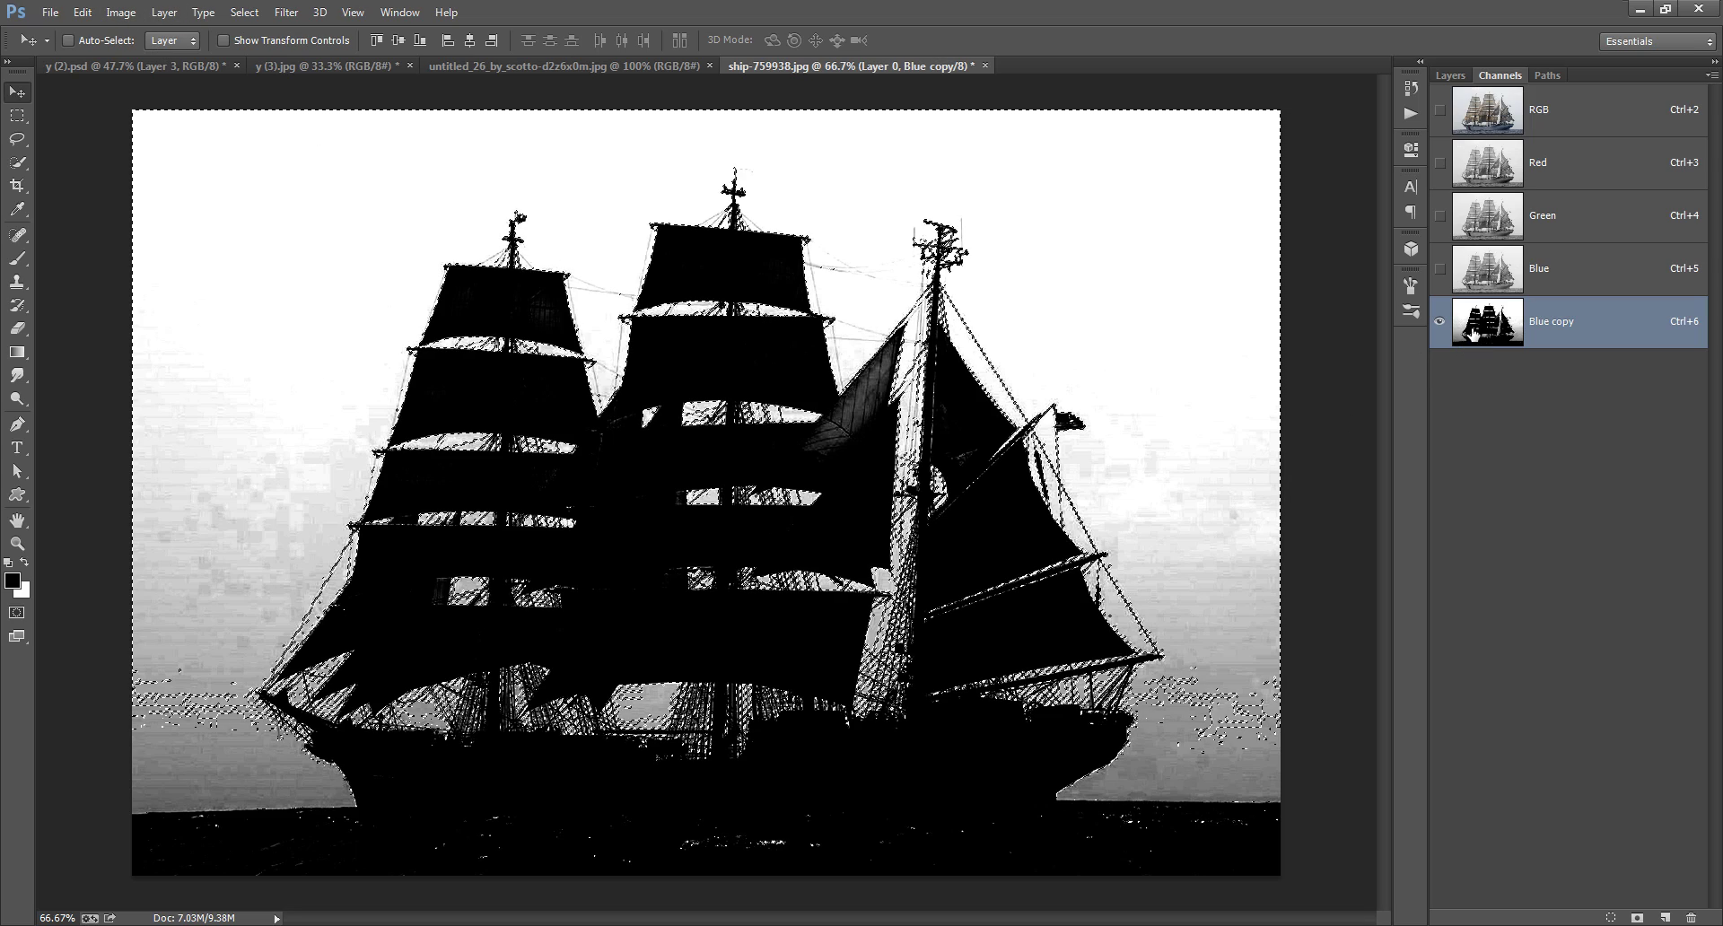
{"action": "left_click", "coordinate": [1471, 128]}
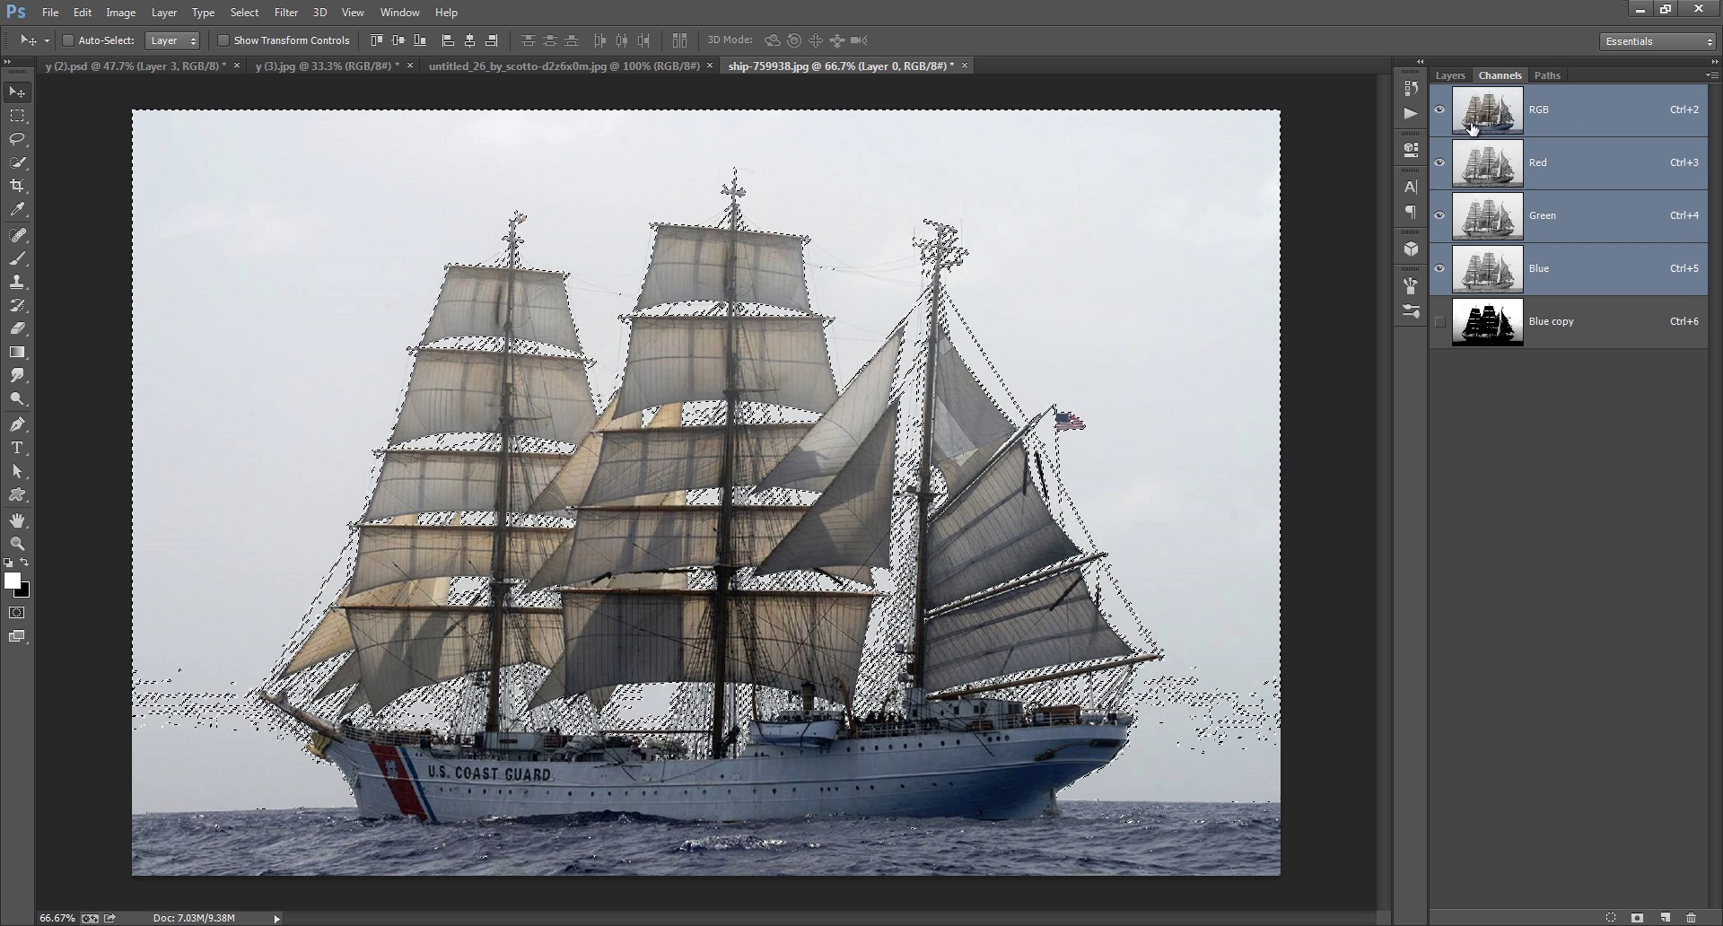
{"action": "left_click", "coordinate": [1454, 74]}
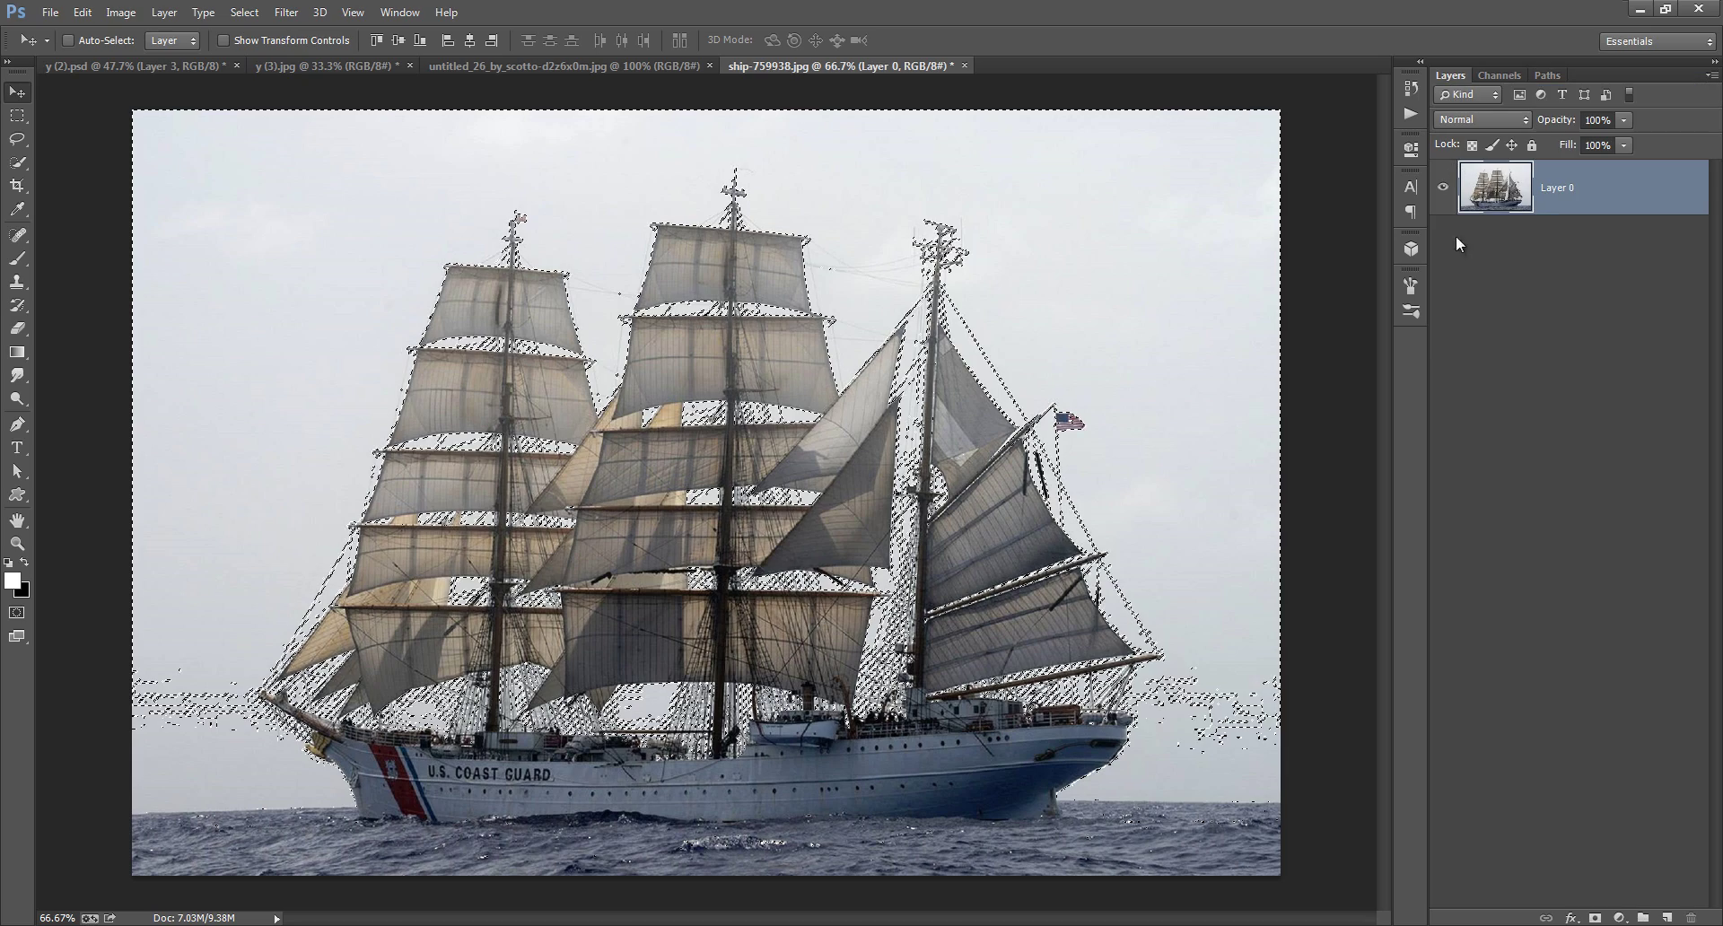
{"action": "left_click", "coordinate": [1593, 918]}
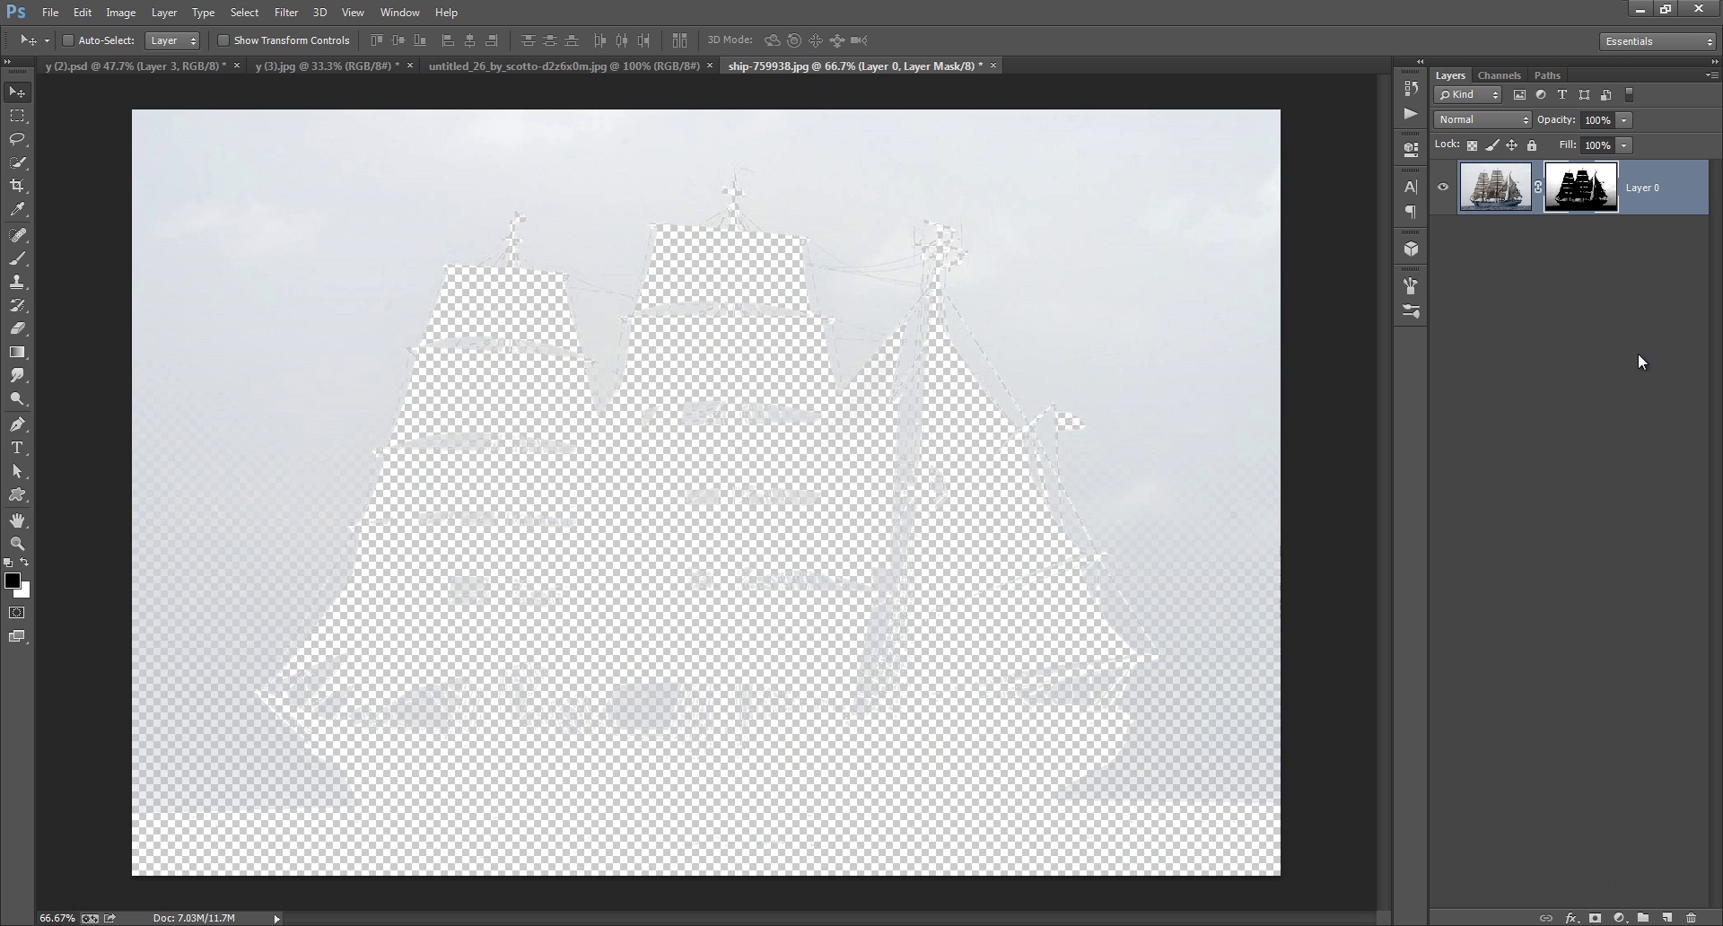
{"action": "key", "text": "ctrl+i"}
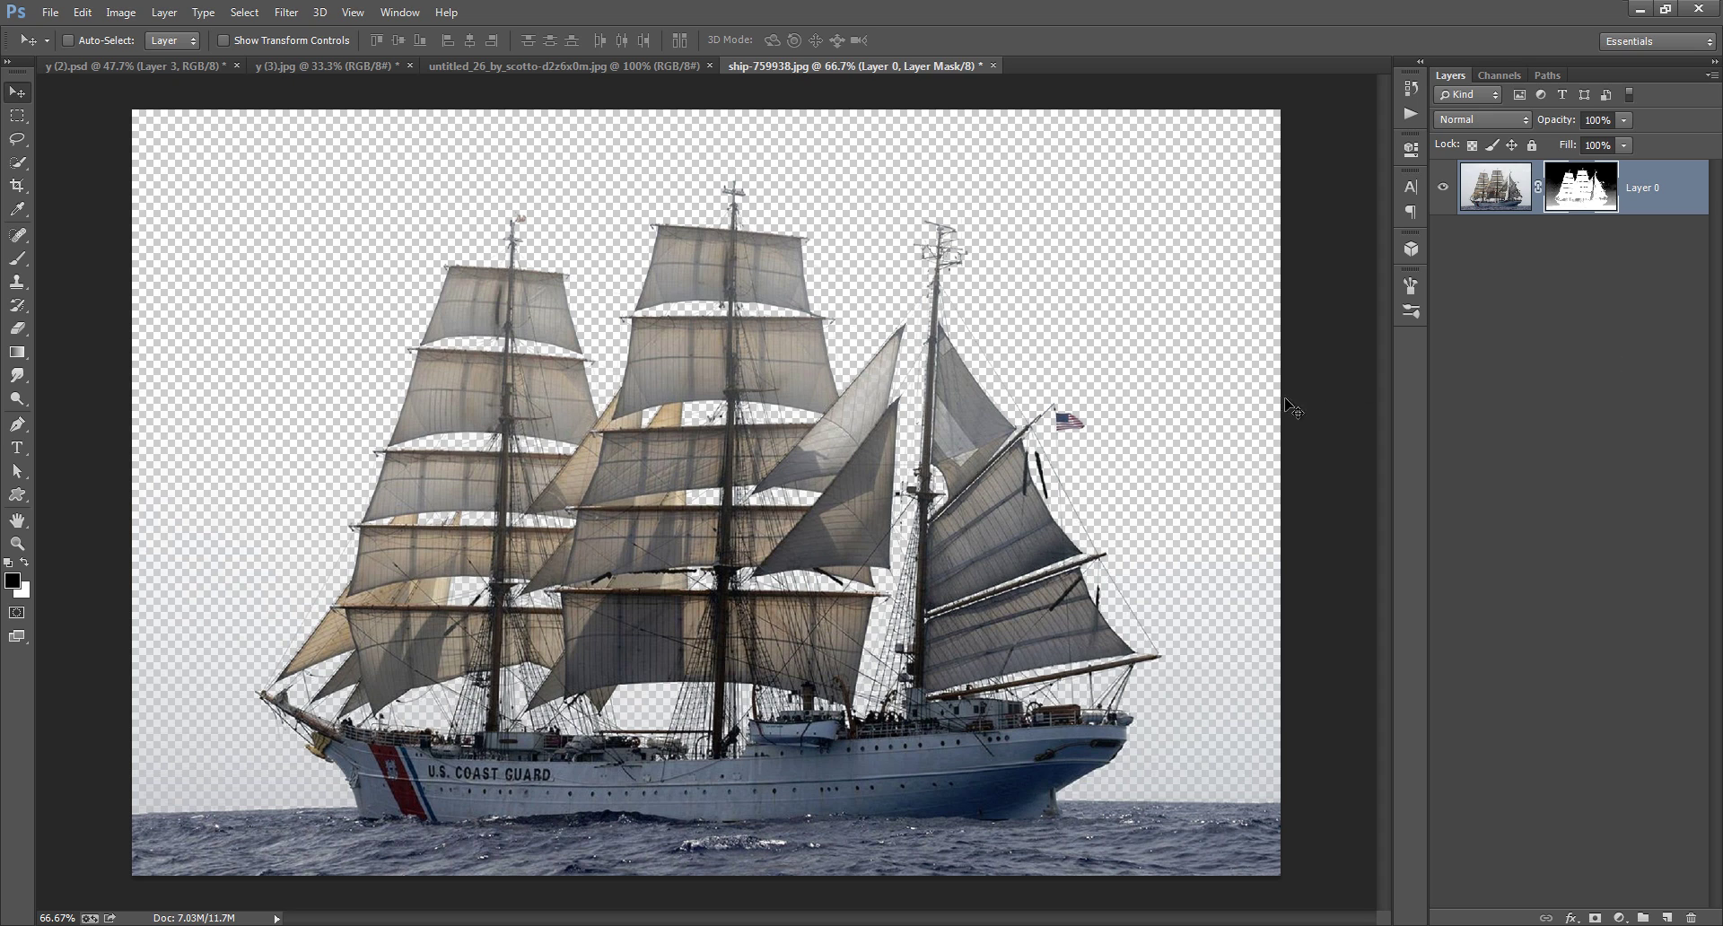
Step: Drag the cut-out ship into the y (2).psd composite and shrink it near the horizon
{"action": "mouse_move", "coordinate": [596, 249]}
{"action": "left_mouse_down"}
{"action": "mouse_move", "coordinate": [267, 120]}
{"action": "mouse_move", "coordinate": [657, 496]}
{"action": "left_mouse_up"}
{"action": "left_click_drag", "start_coordinate": [718, 564], "coordinate": [770, 530]}
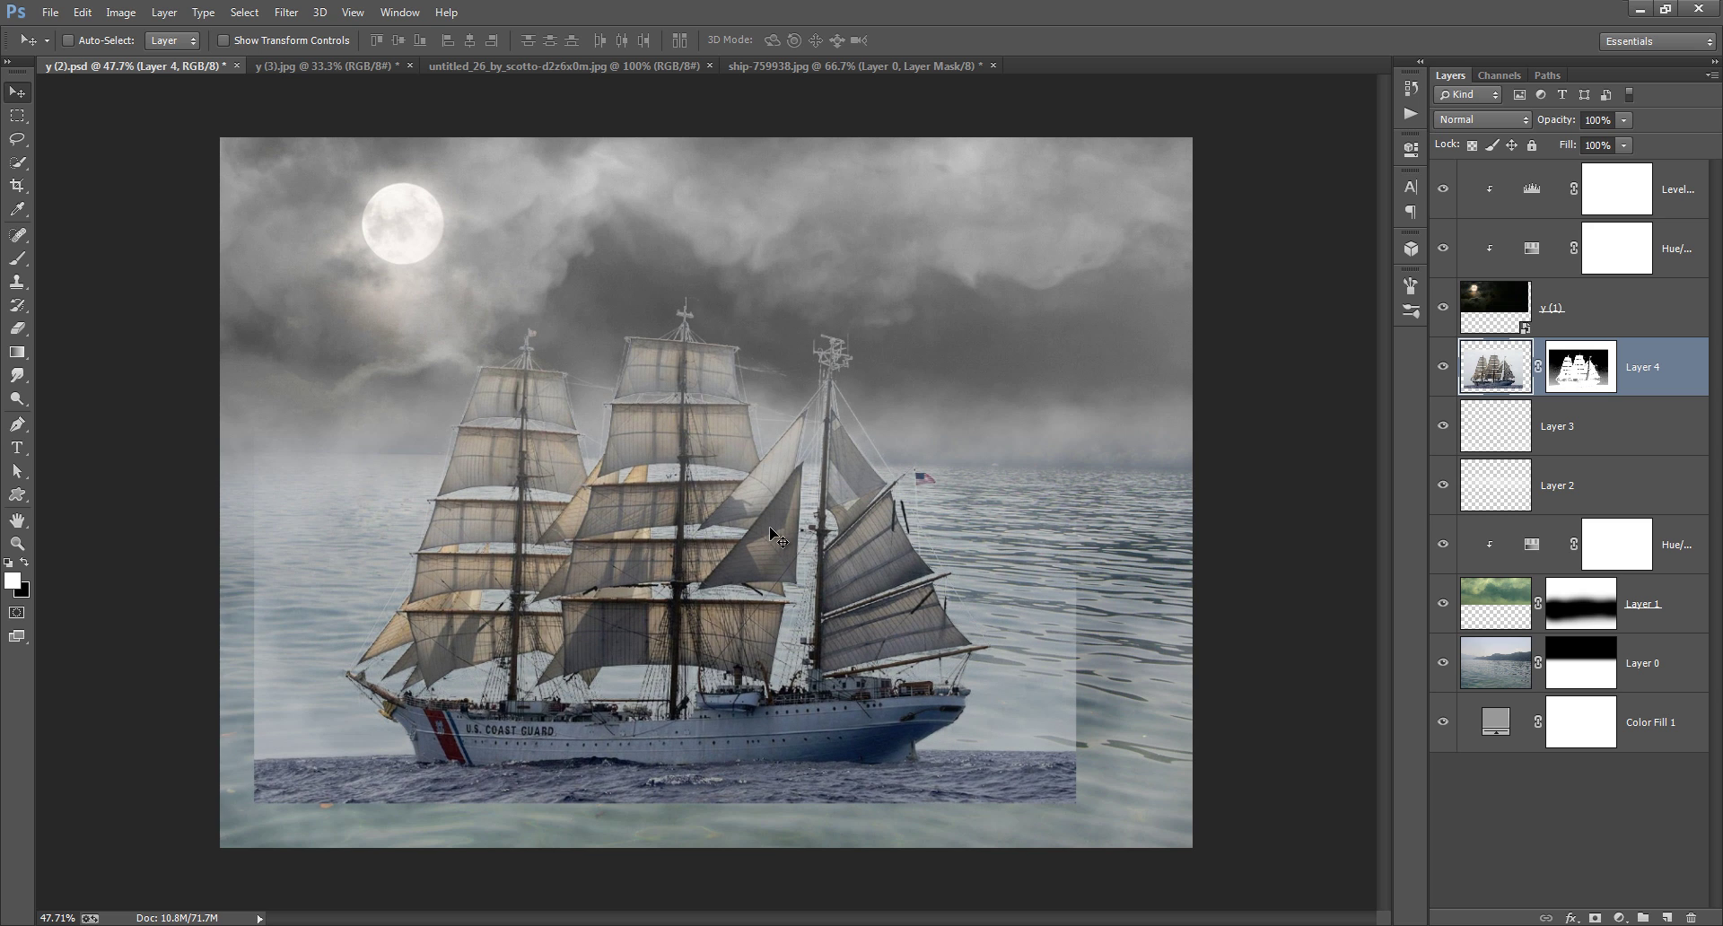
{"action": "key", "text": "ctrl+t"}
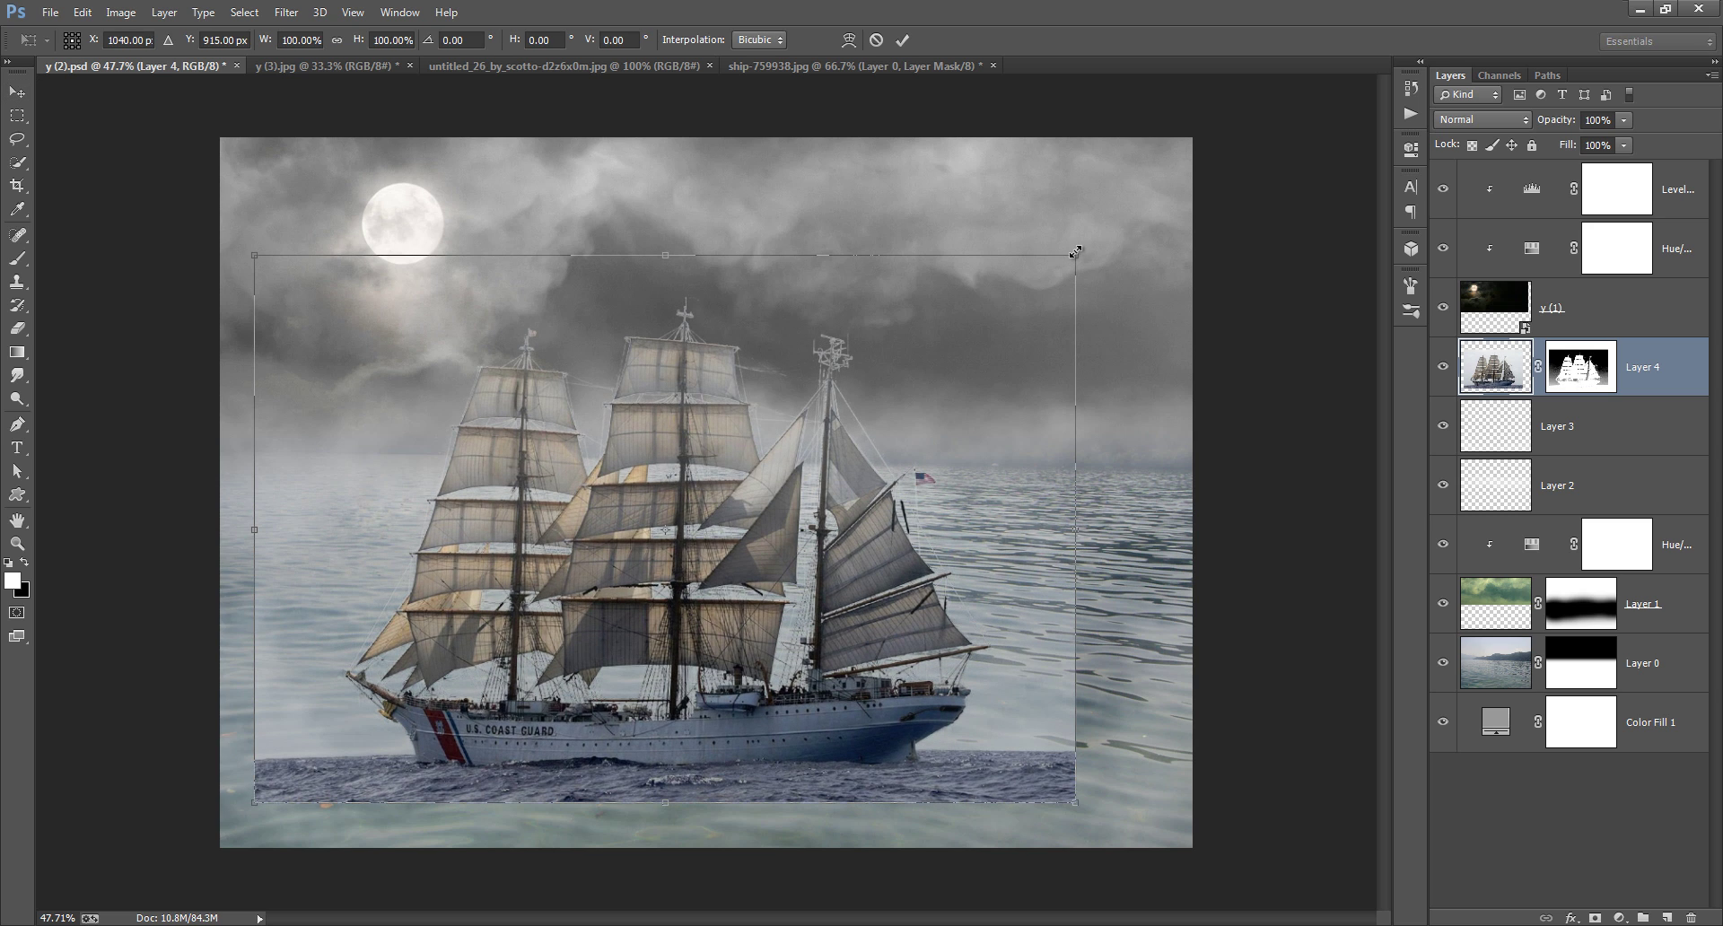
{"action": "left_click_drag", "start_coordinate": [1042, 276], "coordinate": [840, 410]}
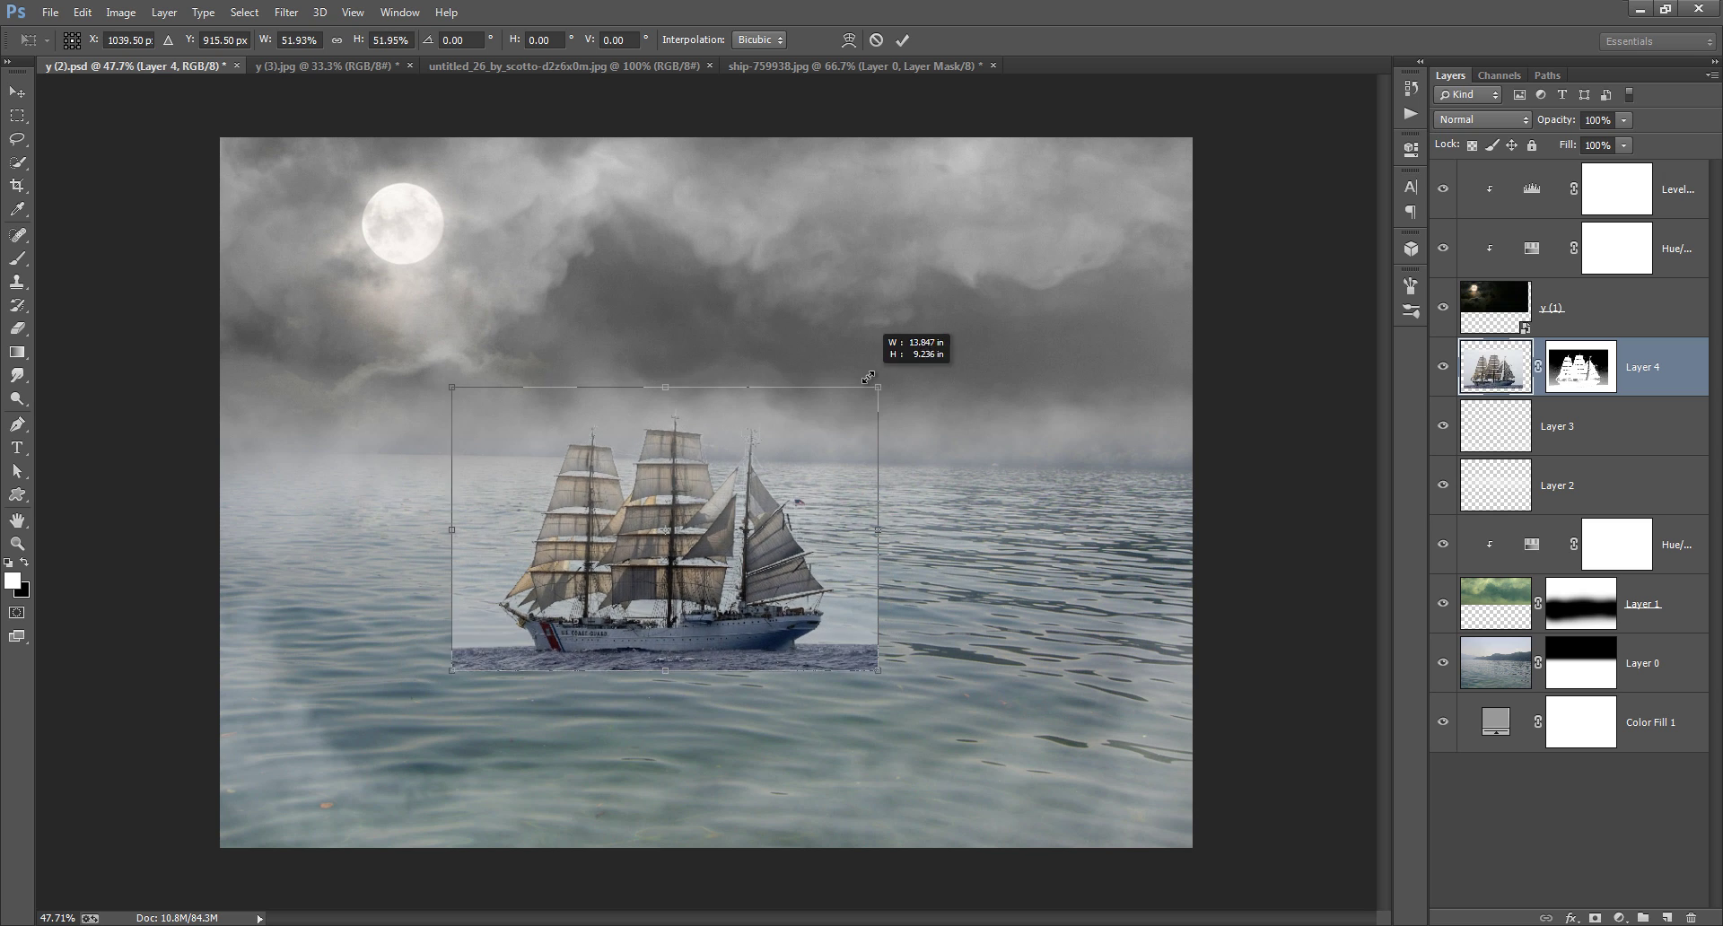
{"action": "left_click_drag", "start_coordinate": [804, 567], "coordinate": [972, 482]}
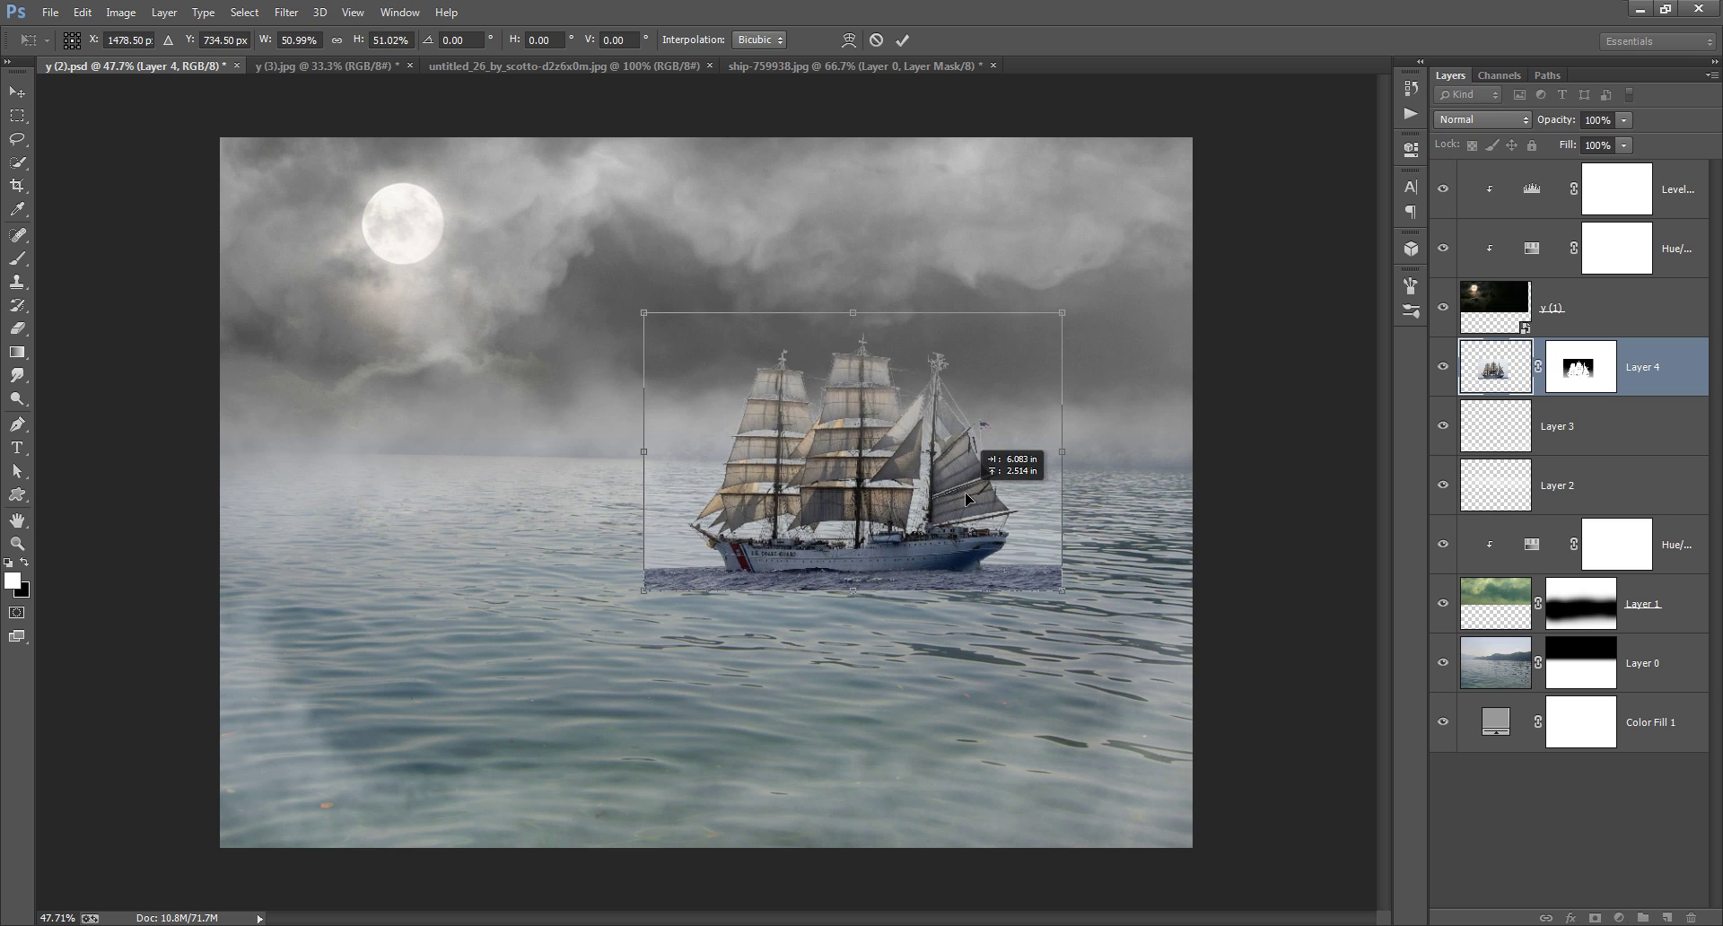
{"action": "left_click_drag", "start_coordinate": [1041, 307], "coordinate": [991, 338]}
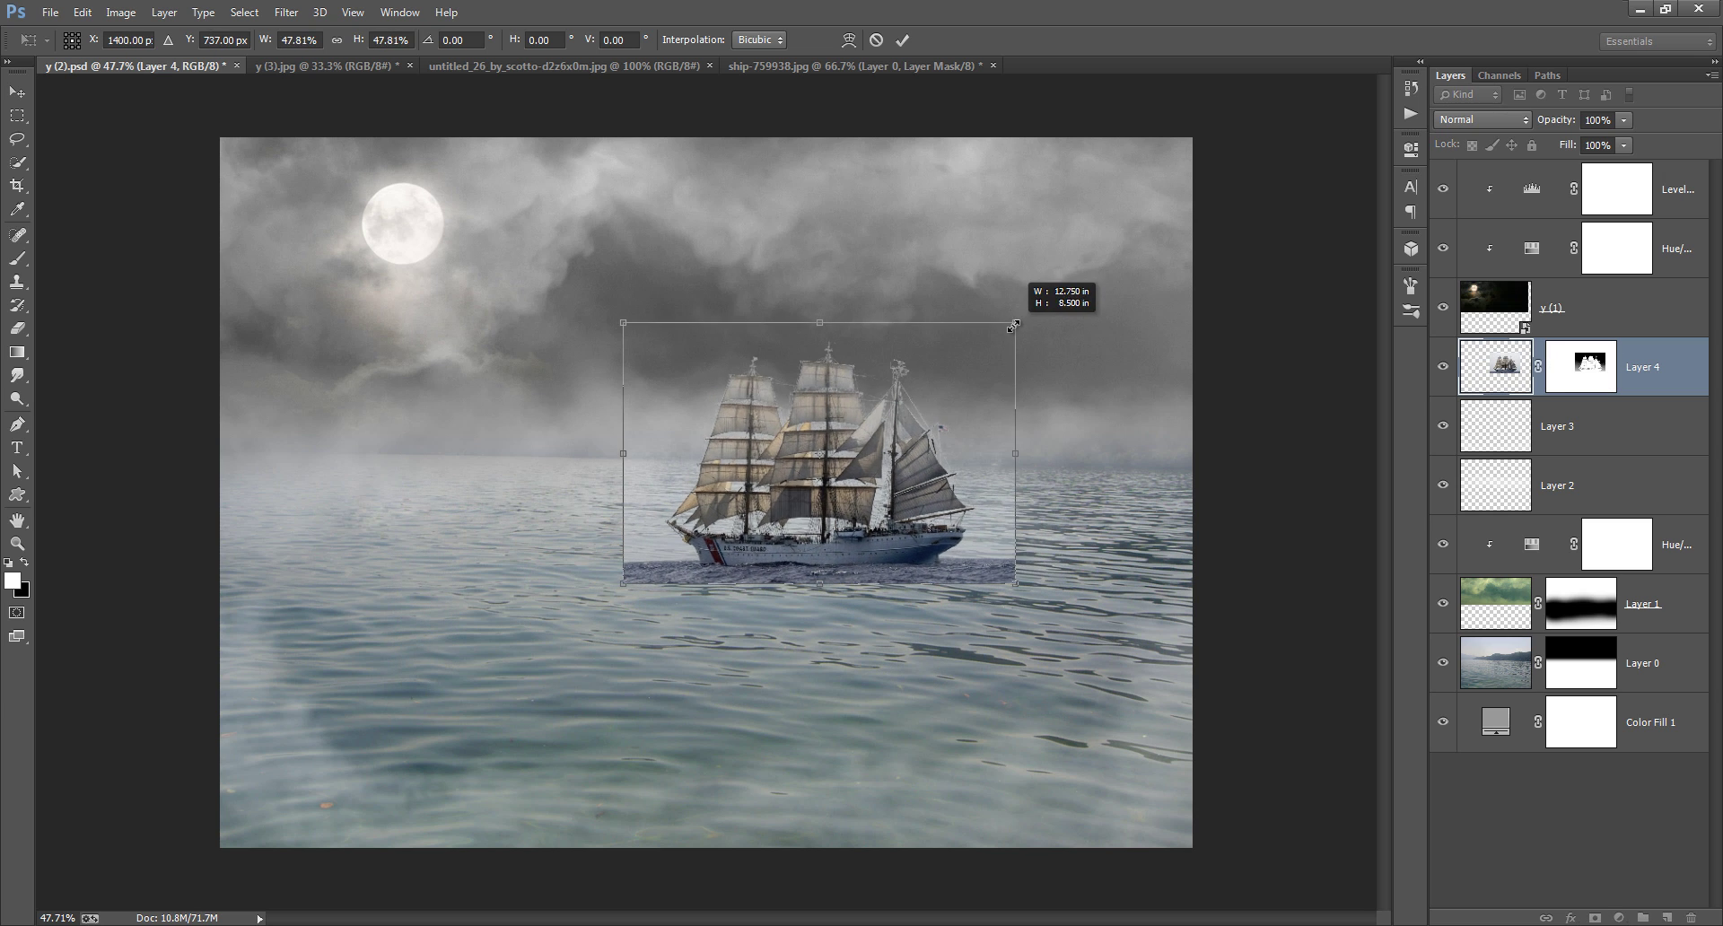
{"action": "left_click_drag", "start_coordinate": [953, 485], "coordinate": [972, 481]}
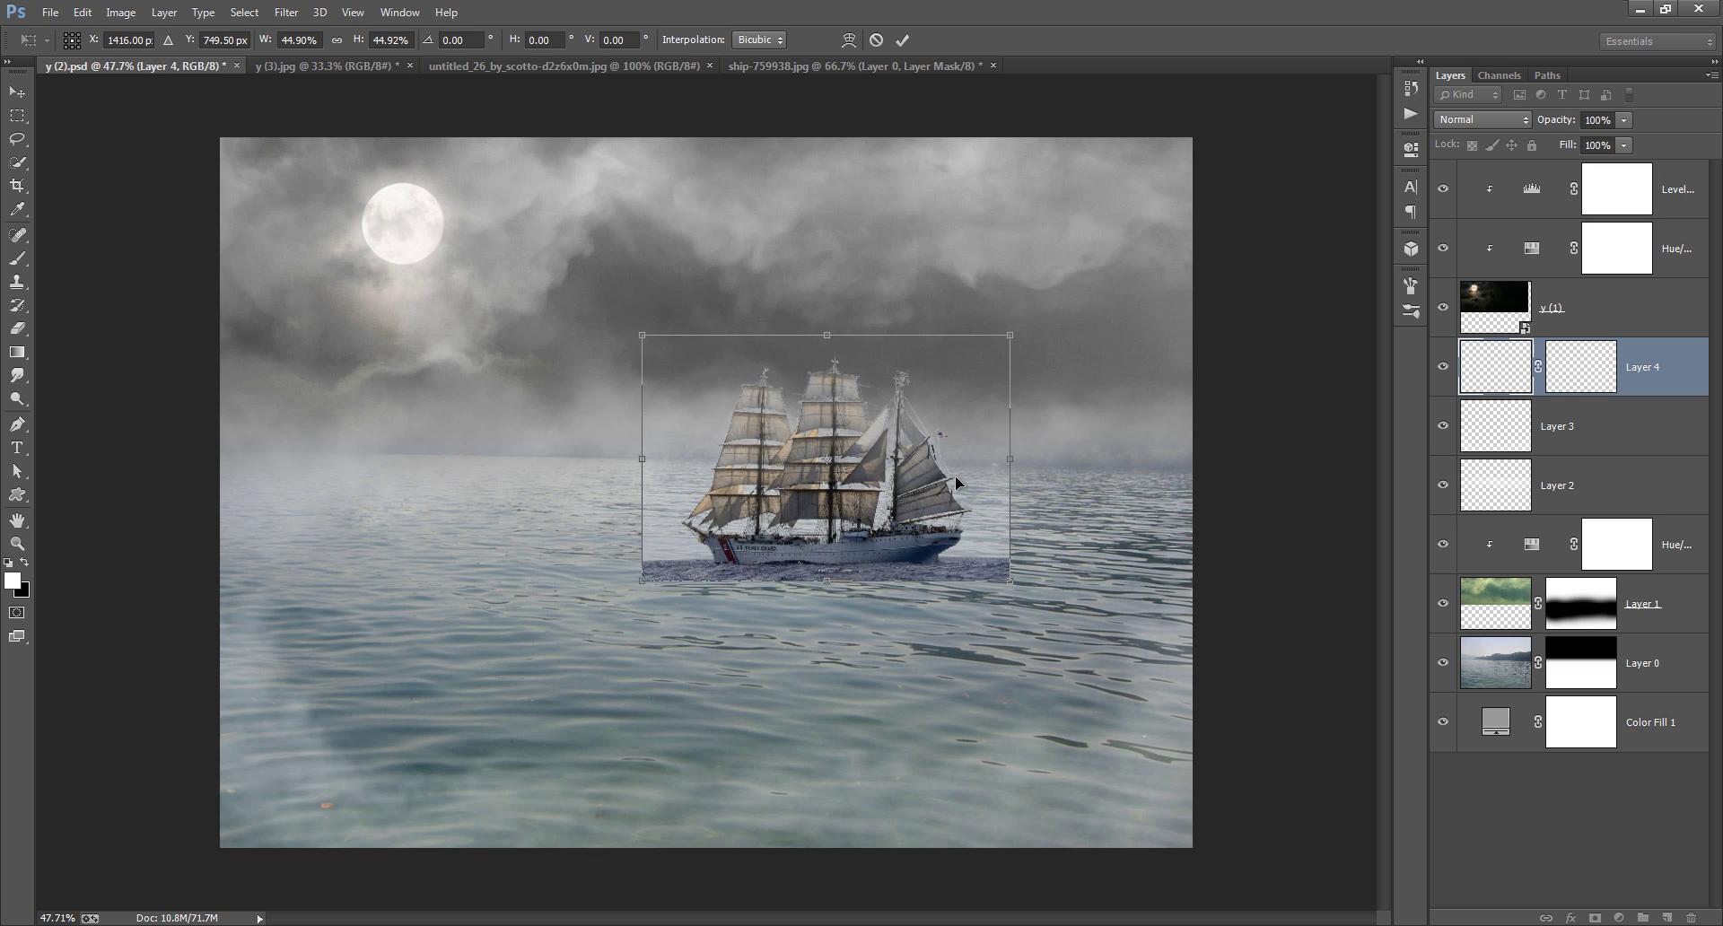
{"action": "left_click", "coordinate": [901, 39]}
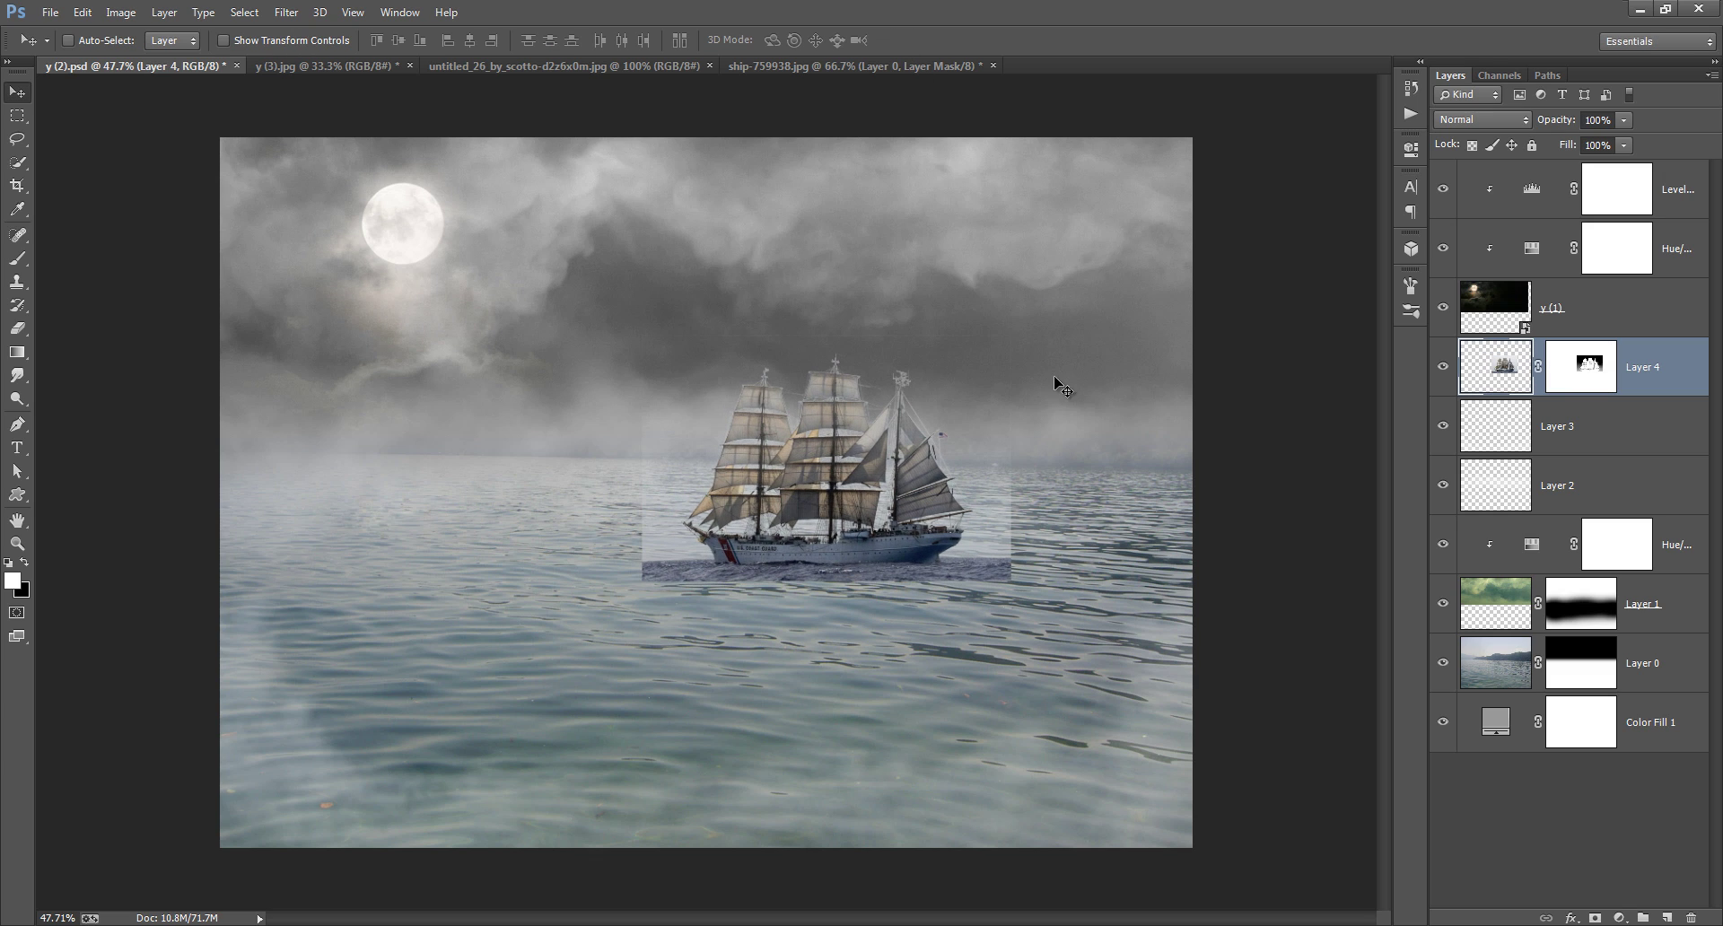
Step: Rescale the ship to about 60% and seat it on the horizon right of centre
{"action": "left_click_drag", "start_coordinate": [965, 471], "coordinate": [975, 454]}
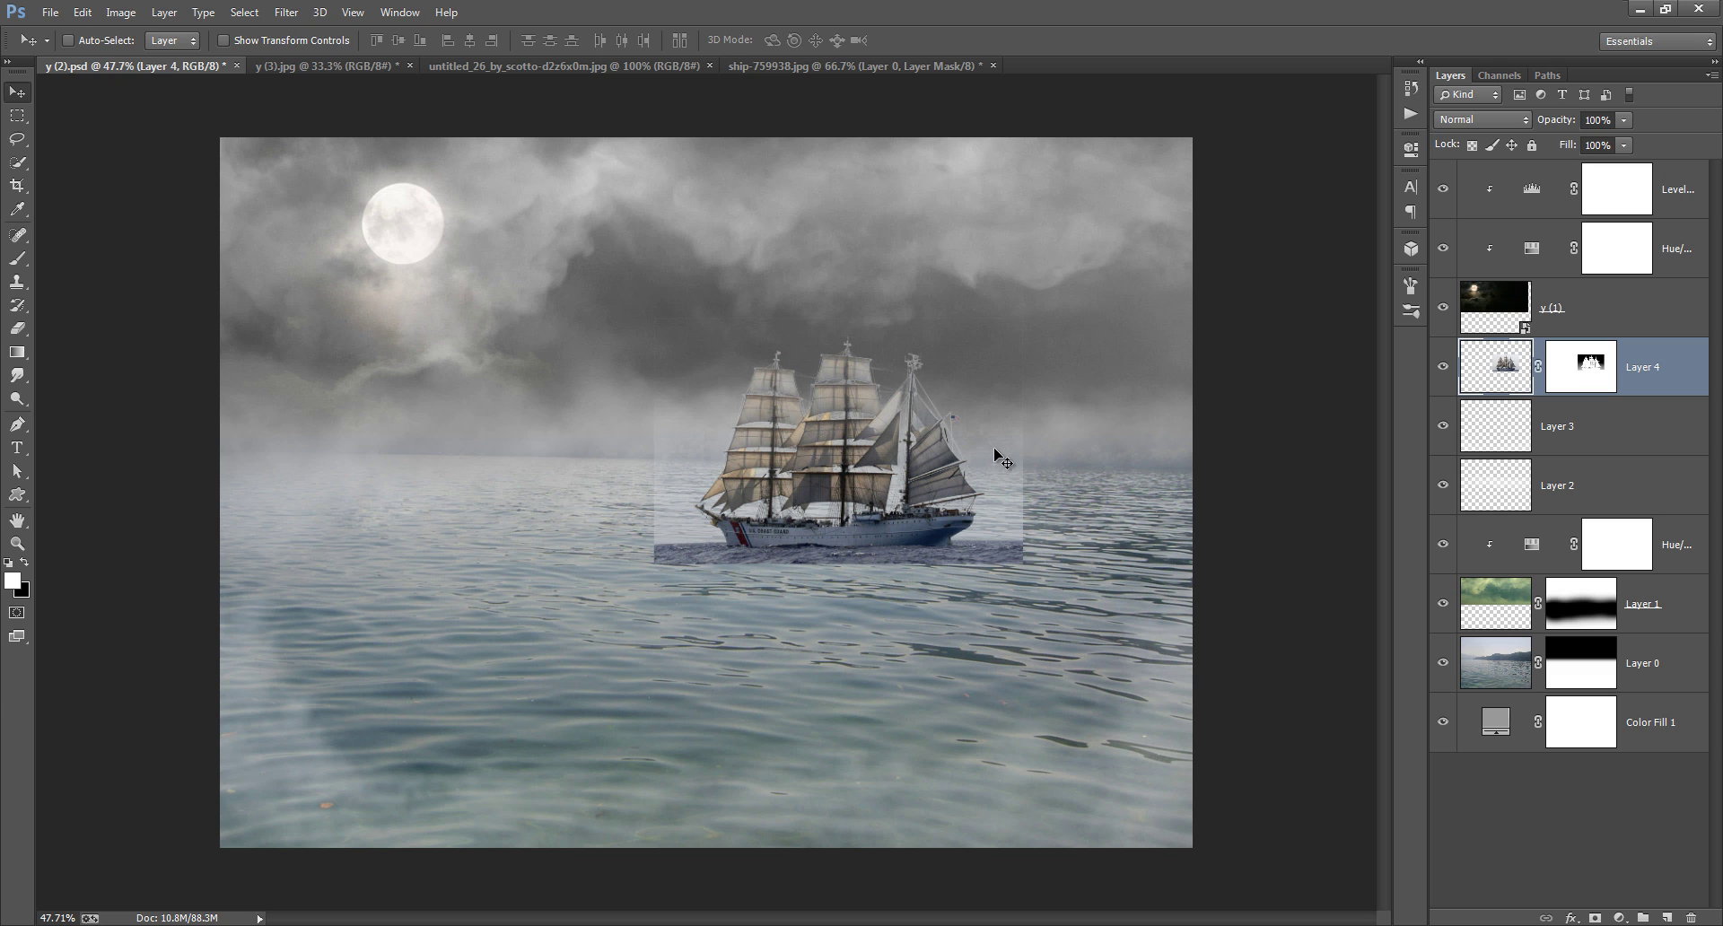
{"action": "key", "text": "ctrl+t"}
{"action": "left_click_drag", "start_coordinate": [1003, 351], "coordinate": [879, 432]}
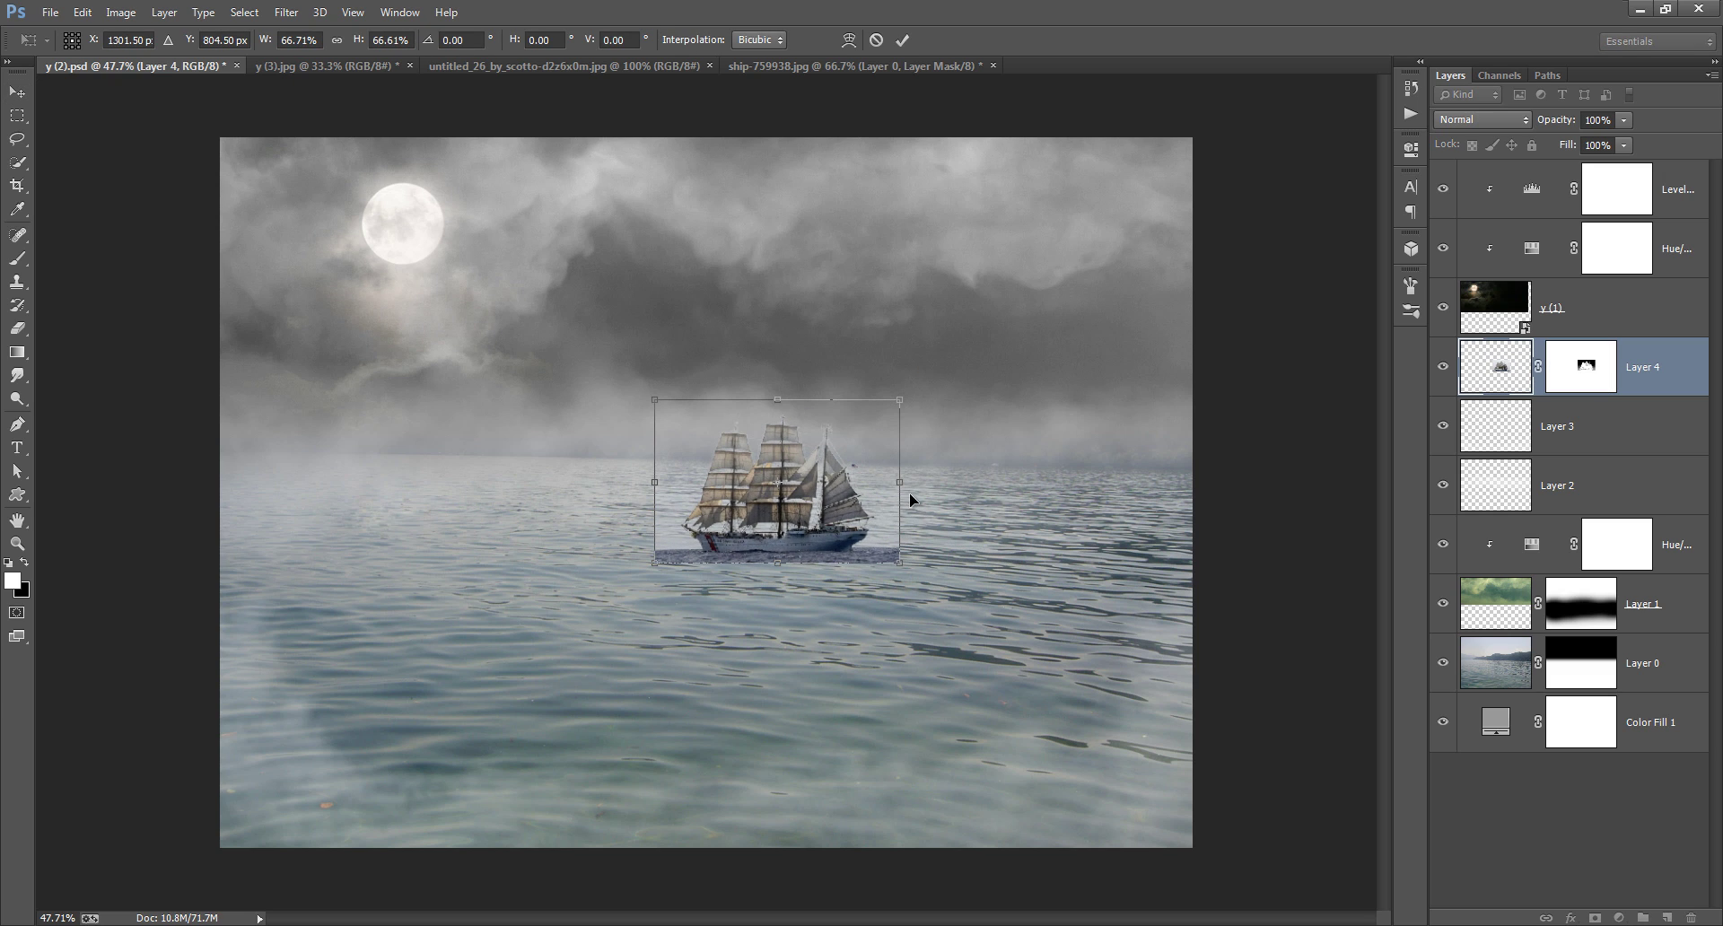
{"action": "mouse_move", "coordinate": [908, 493]}
{"action": "left_mouse_down"}
{"action": "mouse_move", "coordinate": [976, 457]}
{"action": "mouse_move", "coordinate": [969, 444]}
{"action": "left_mouse_up"}
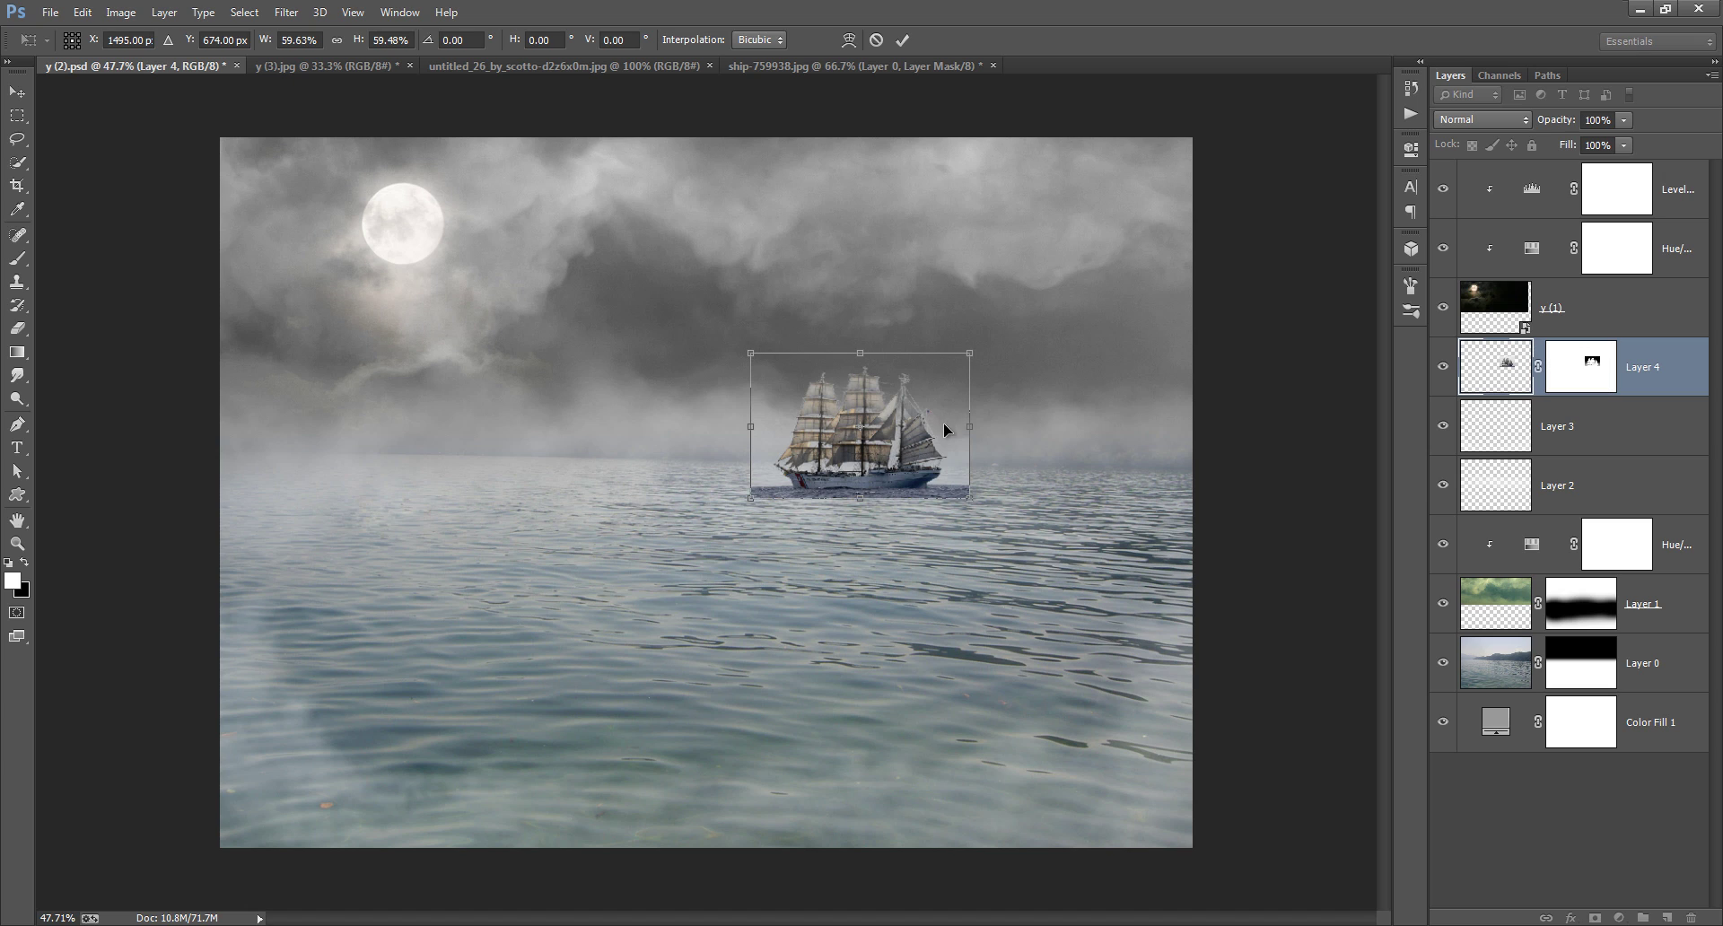
{"action": "left_click_drag", "start_coordinate": [972, 353], "coordinate": [969, 366]}
{"action": "left_click", "coordinate": [902, 40]}
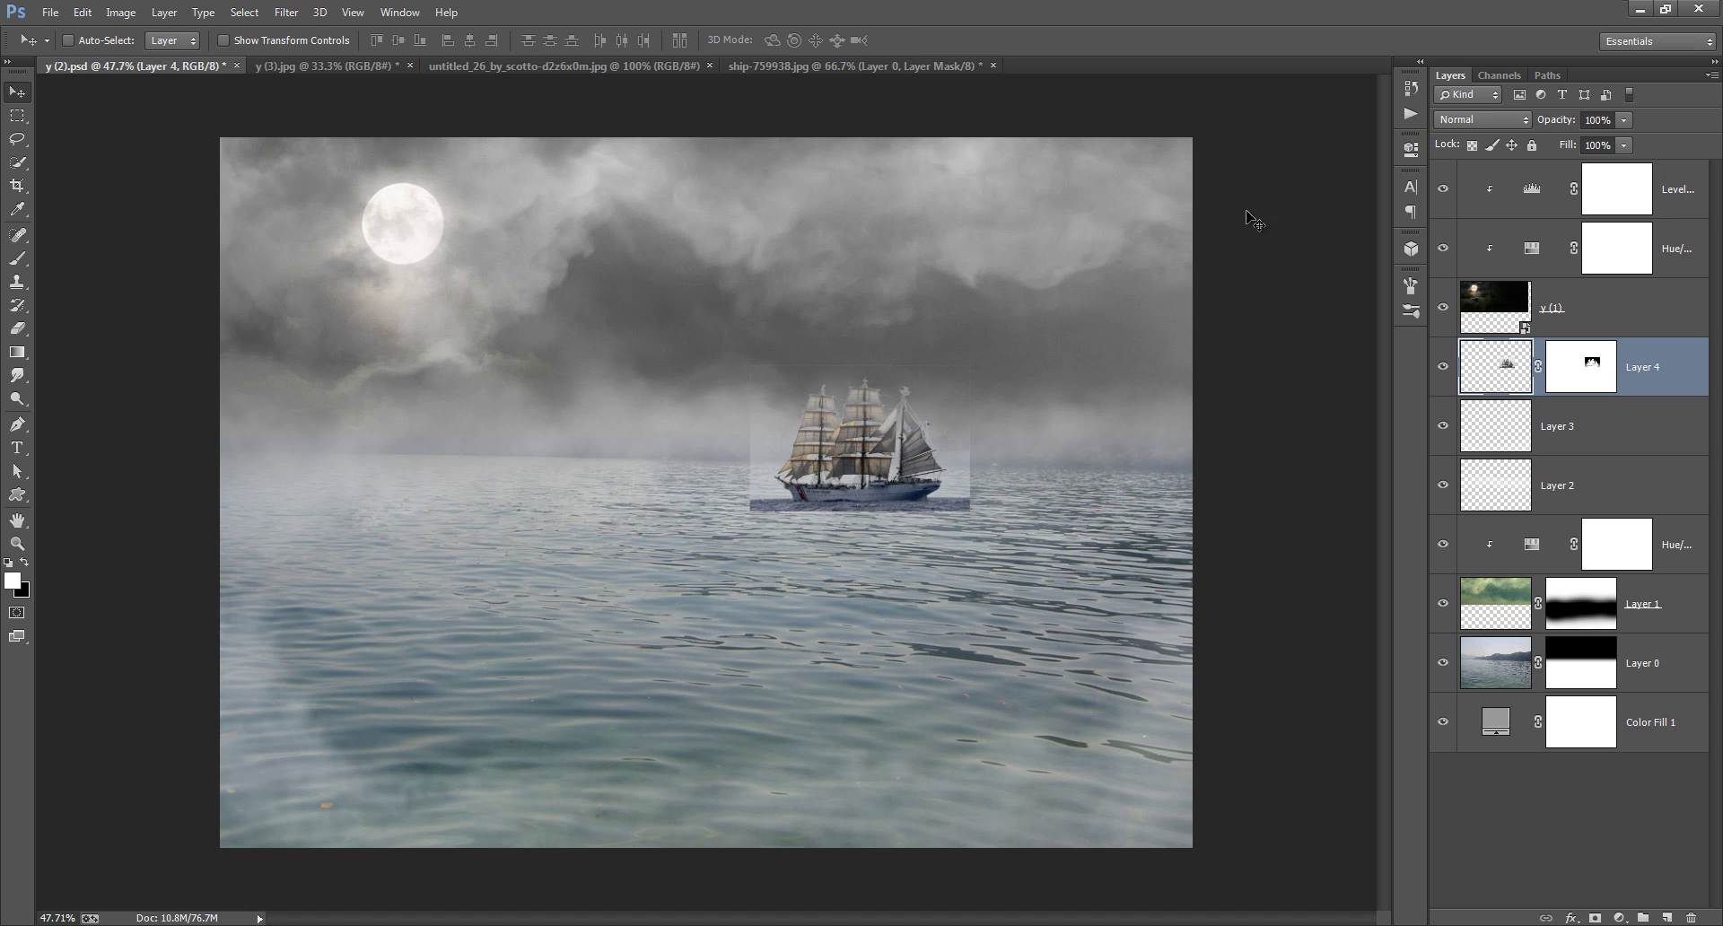
Step: Paint Layer 4's mask black with a size-45 brush to hide the water patch, then drag in the rocks
{"action": "left_click", "coordinate": [1587, 379]}
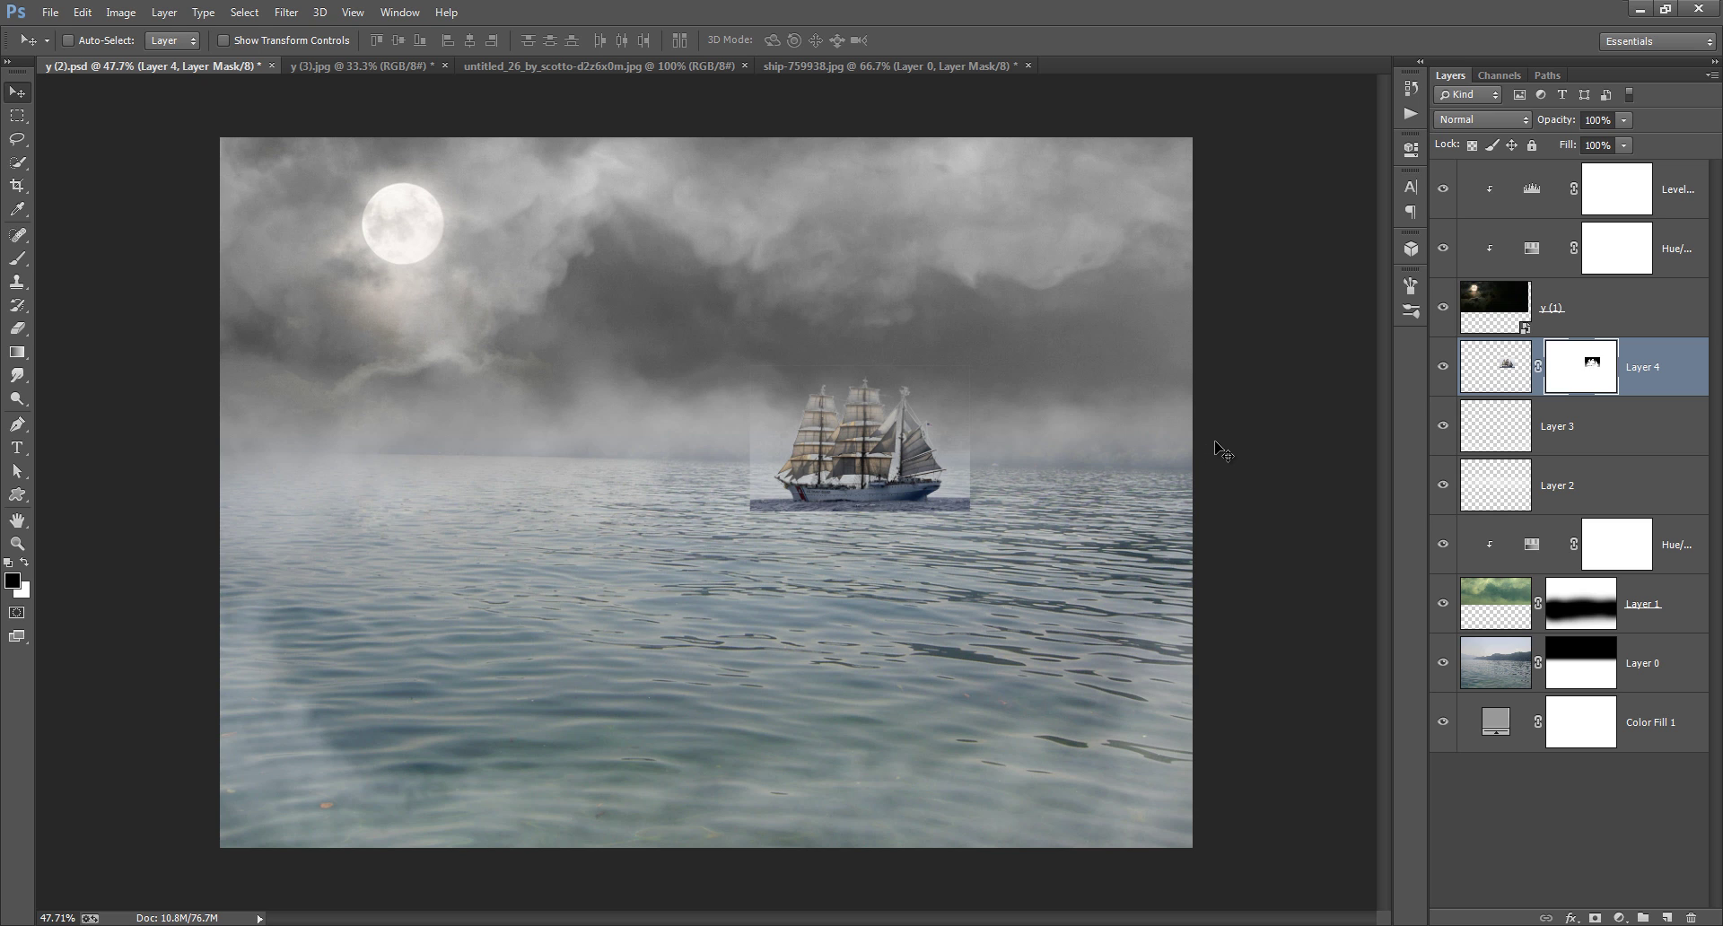
{"action": "mouse_move", "coordinate": [764, 491]}
{"action": "left_mouse_down"}
{"action": "mouse_move", "coordinate": [964, 471]}
{"action": "mouse_move", "coordinate": [730, 484]}
{"action": "left_mouse_up"}
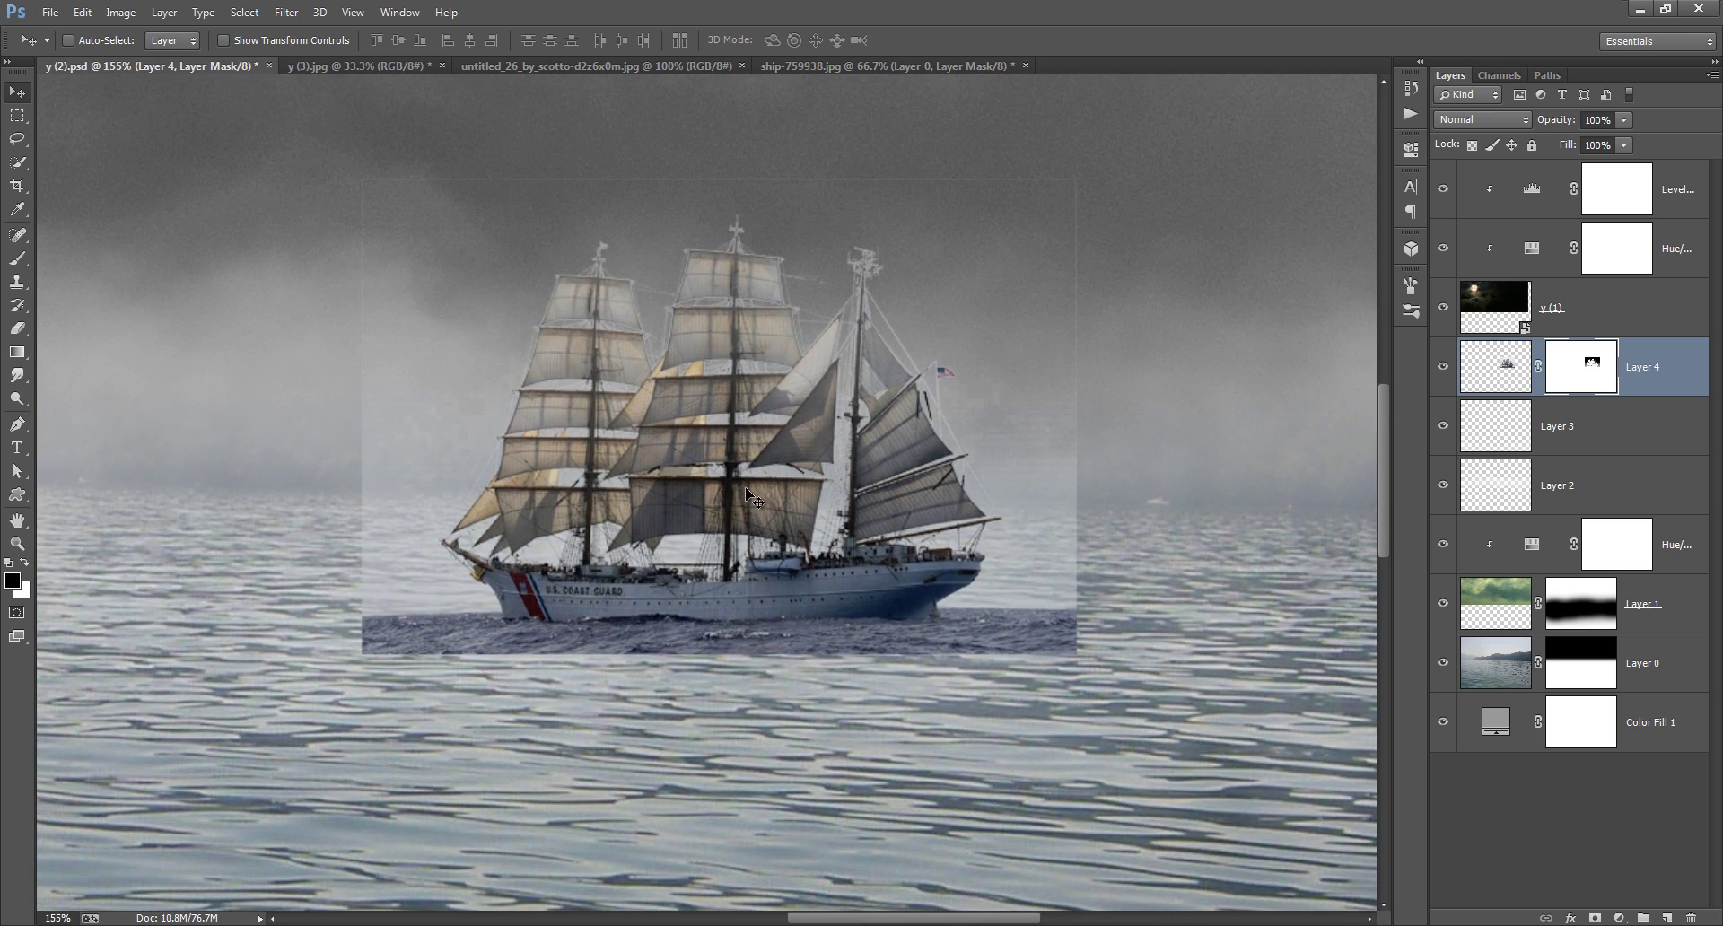
{"action": "key", "text": "b"}
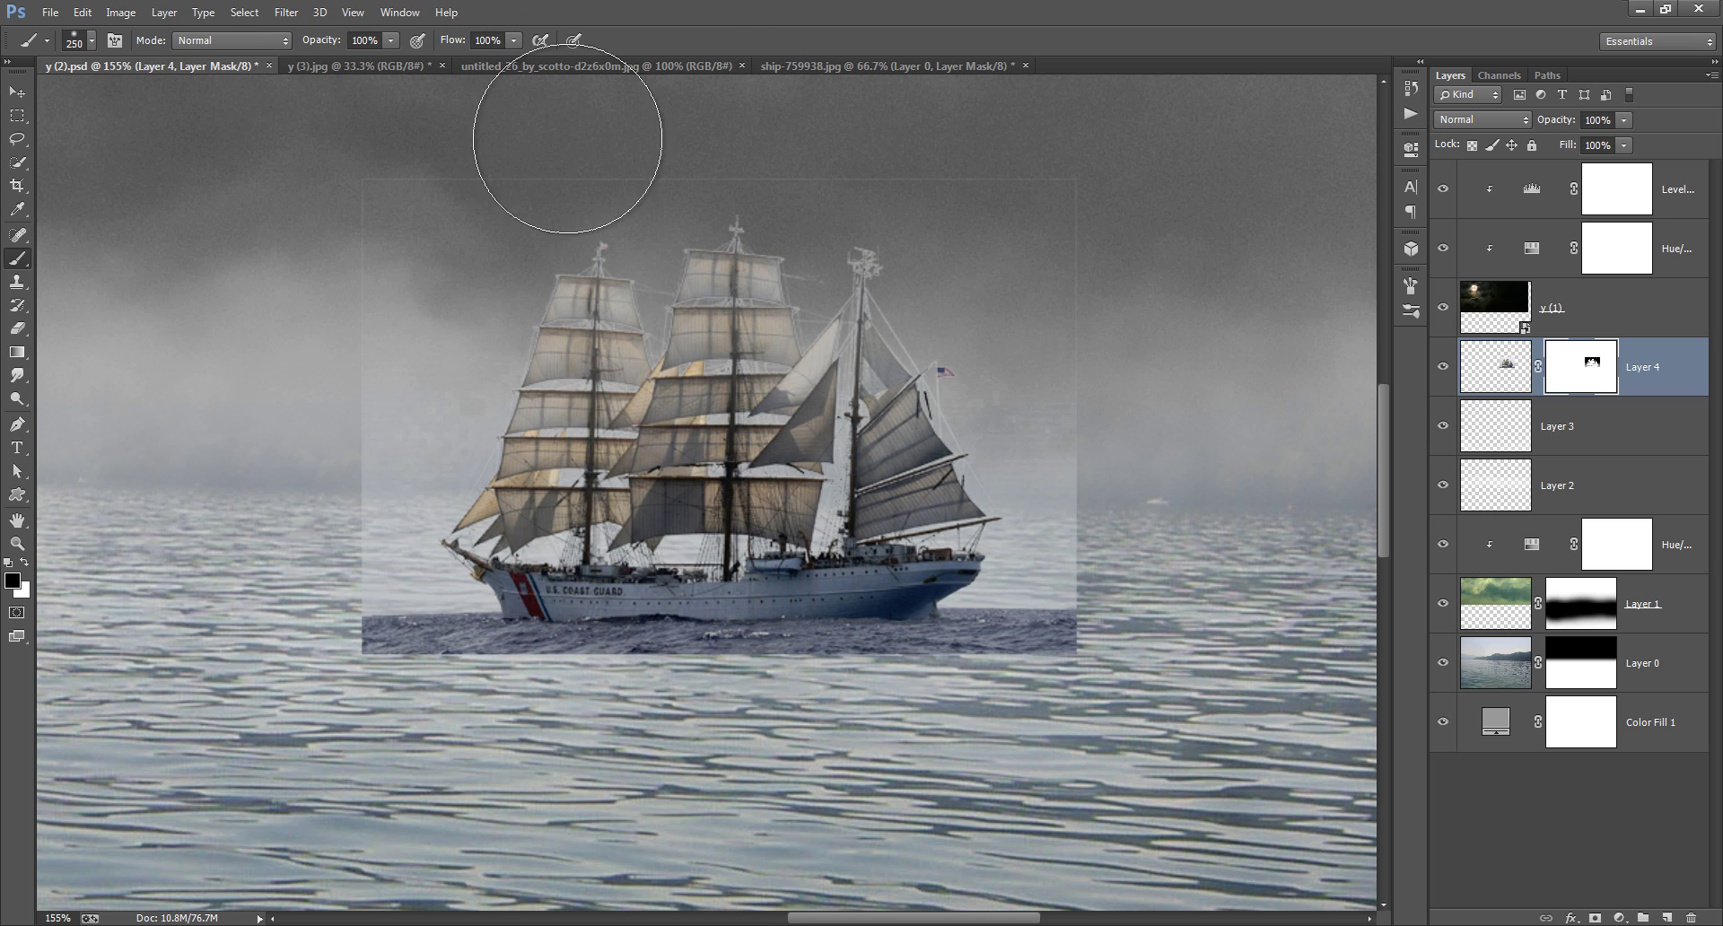
{"action": "key", "text": "bracketleft"}
{"action": "key", "text": "bracketleft"}
{"action": "key", "text": "bracketleft"}
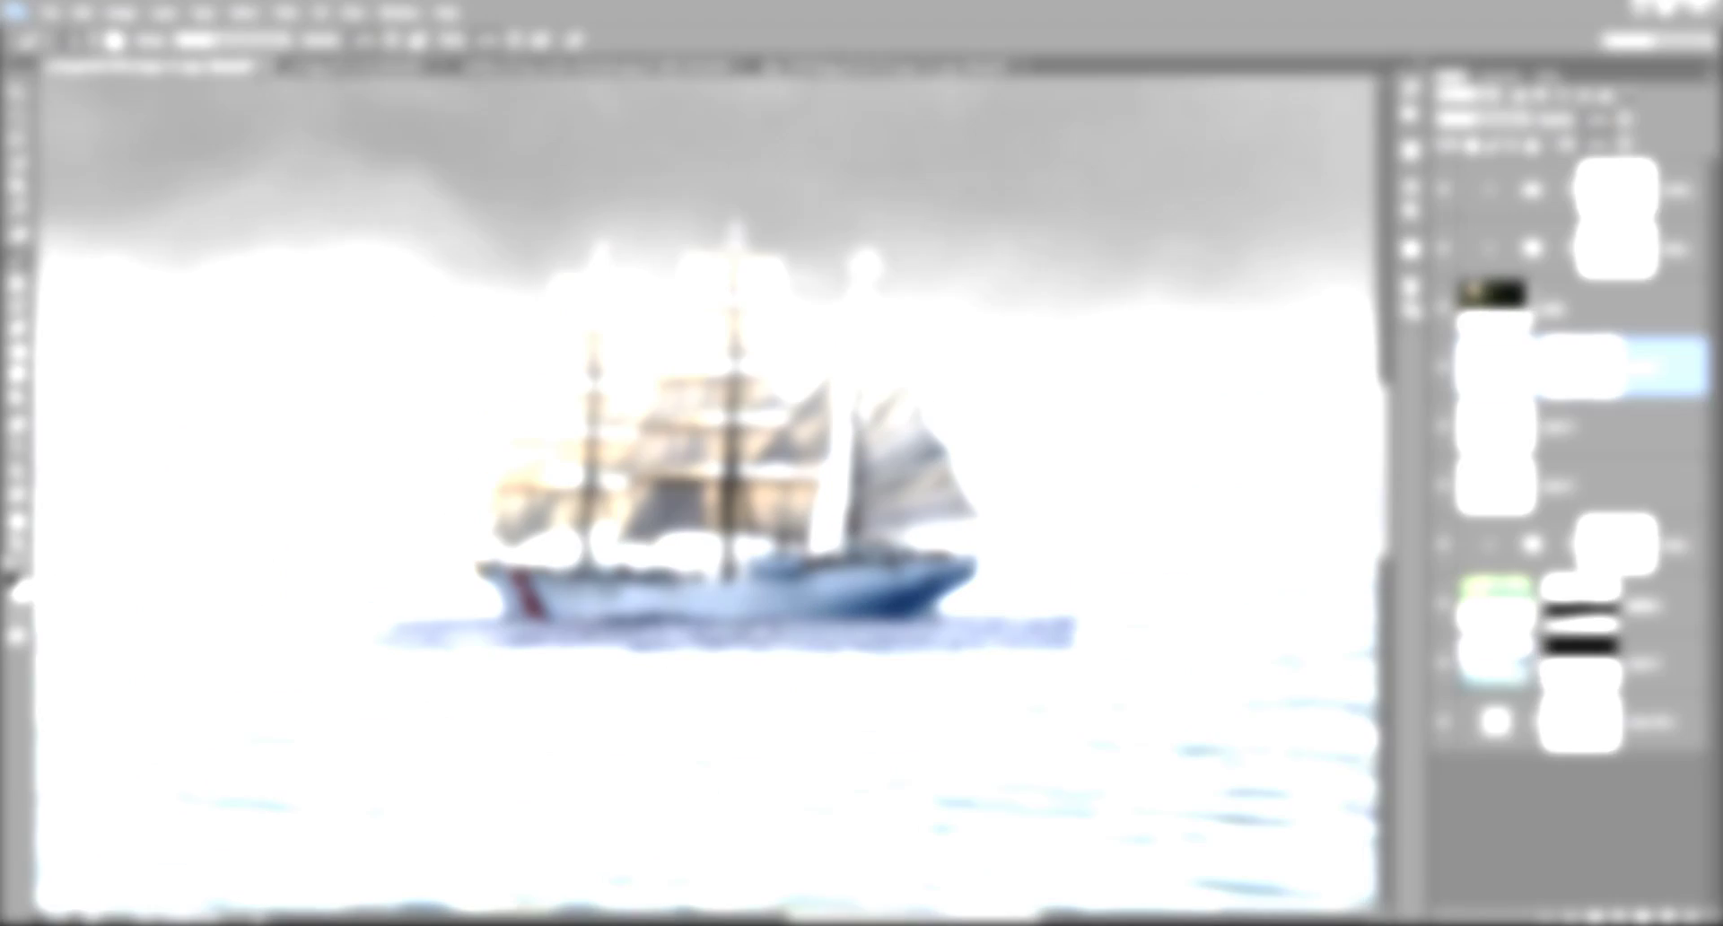
{"action": "mouse_move", "coordinate": [1068, 632]}
{"action": "left_mouse_down"}
{"action": "mouse_move", "coordinate": [595, 669]}
{"action": "mouse_move", "coordinate": [852, 661]}
{"action": "mouse_move", "coordinate": [1020, 622]}
{"action": "left_mouse_up"}
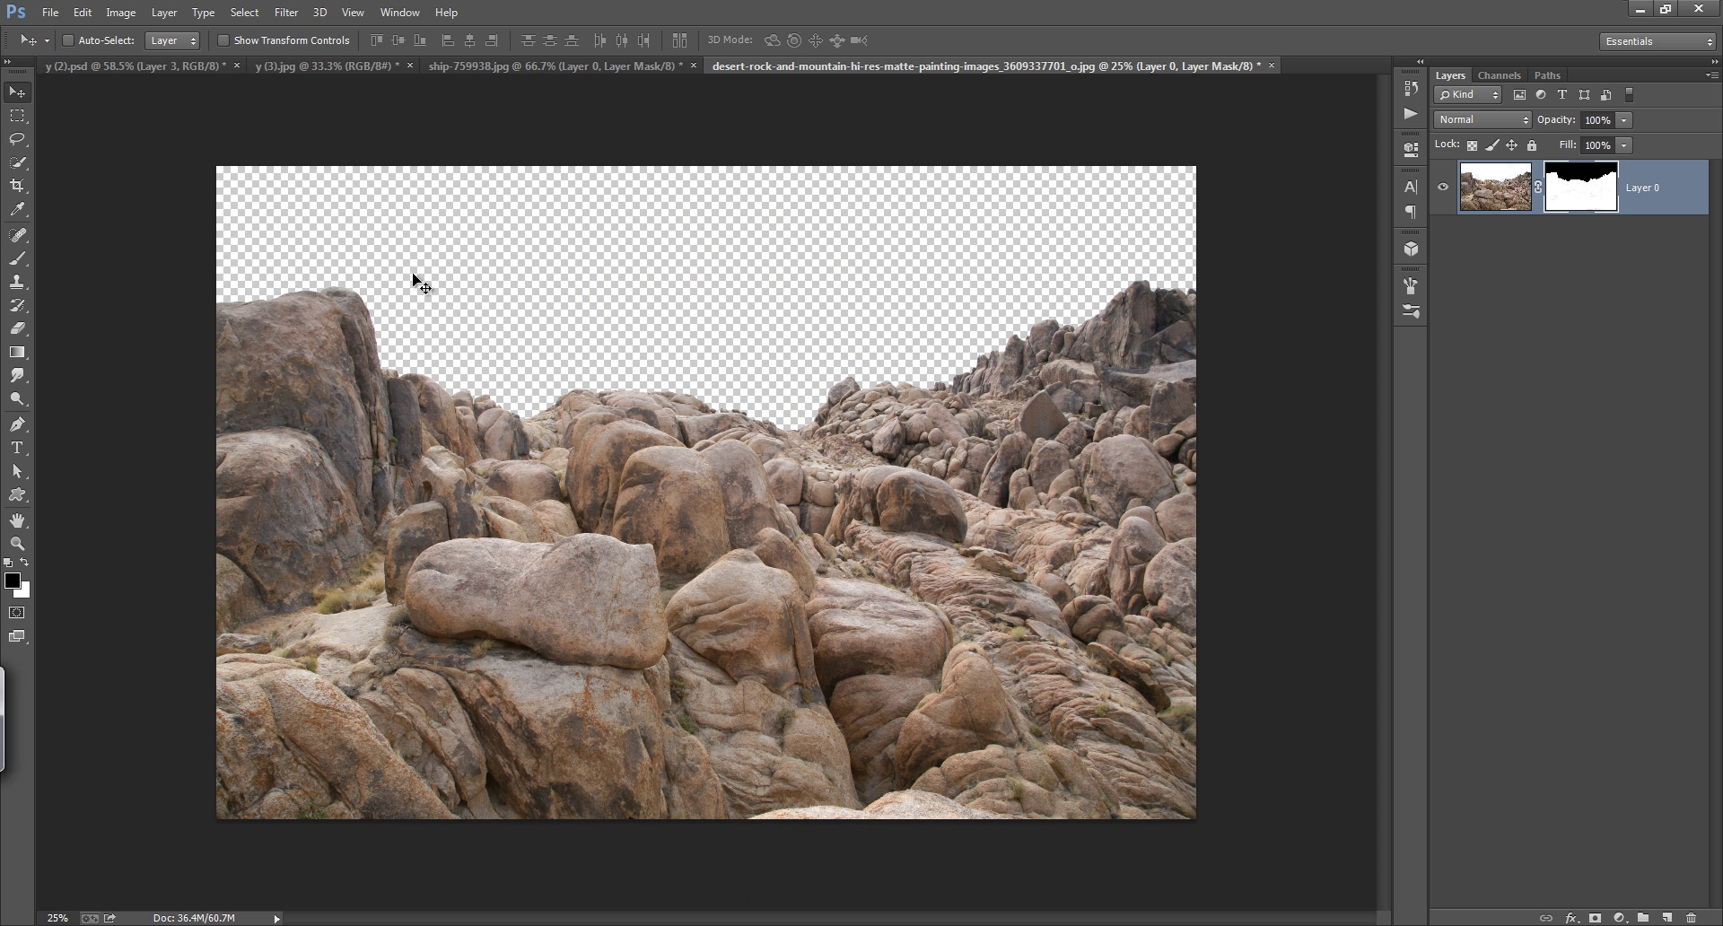
{"action": "mouse_move", "coordinate": [405, 308]}
{"action": "left_mouse_down"}
{"action": "mouse_move", "coordinate": [174, 72]}
{"action": "mouse_move", "coordinate": [448, 516]}
{"action": "left_mouse_up"}
{"action": "mouse_move", "coordinate": [547, 658]}
{"action": "left_mouse_down"}
{"action": "mouse_move", "coordinate": [563, 750]}
{"action": "mouse_move", "coordinate": [540, 842]}
{"action": "mouse_move", "coordinate": [575, 848]}
{"action": "left_mouse_up"}
Step: Scale the Layer 5 rocks to about 76% and place them along the bottom edge
{"action": "scroll", "coordinate": [761, 639], "scroll_direction": "down", "scroll_amount": 3}
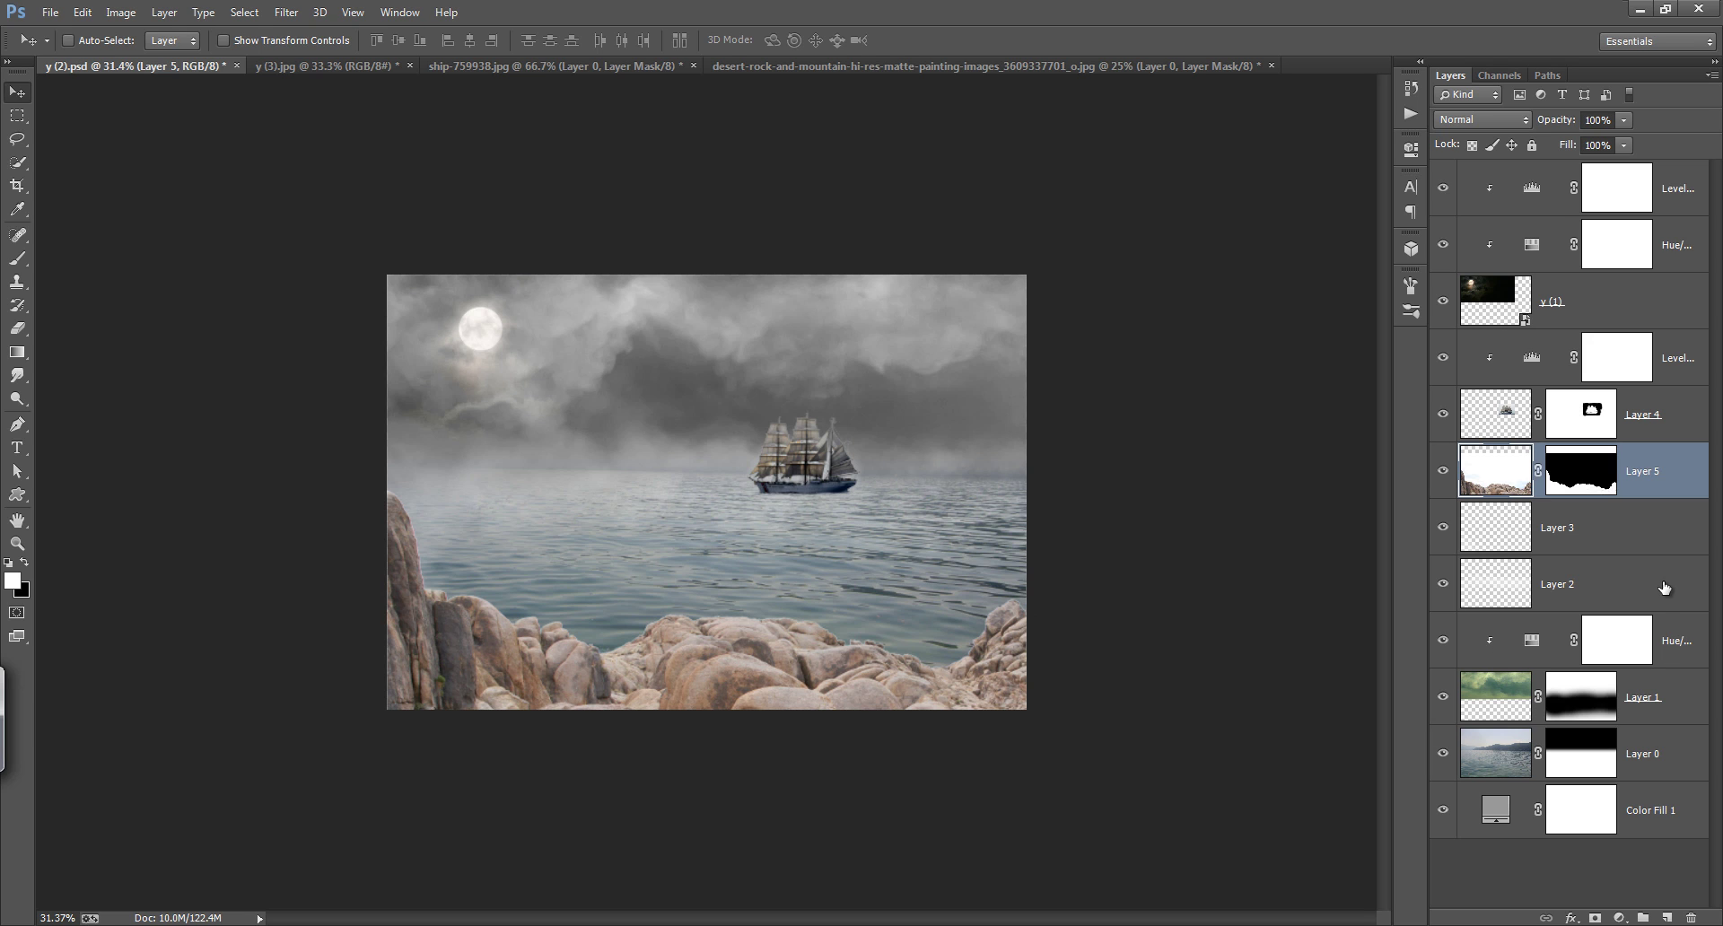
{"action": "key", "text": "ctrl+t"}
{"action": "left_click_drag", "start_coordinate": [211, 333], "coordinate": [269, 369]}
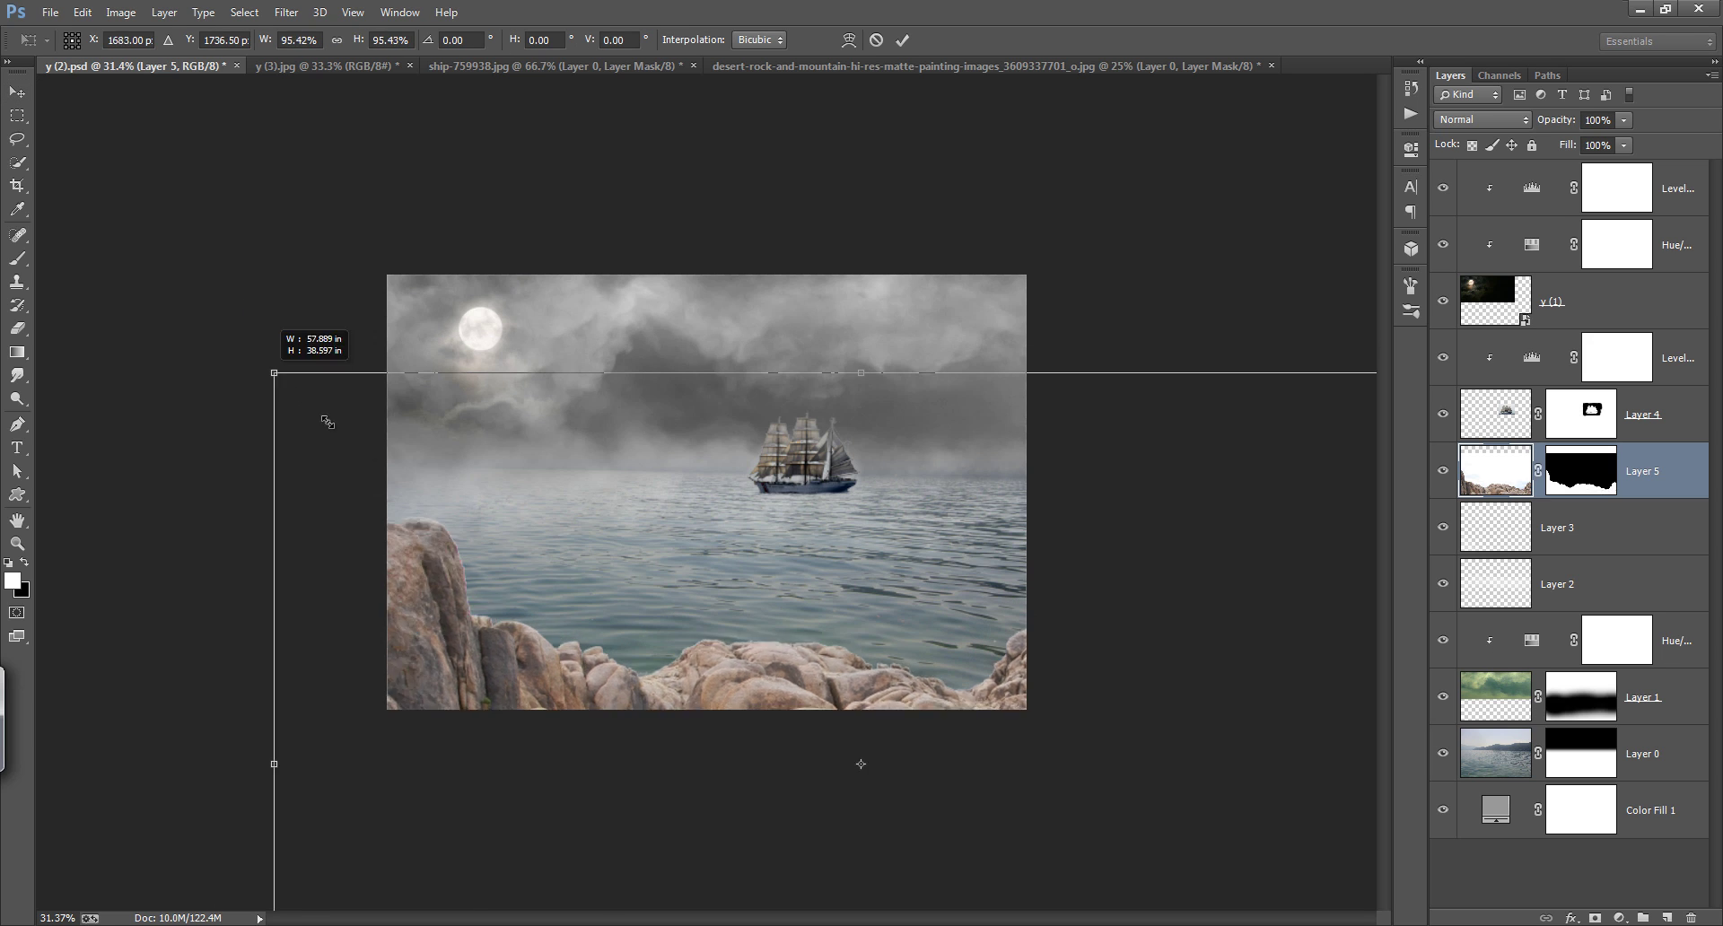
{"action": "mouse_move", "coordinate": [323, 418]}
{"action": "left_mouse_down"}
{"action": "mouse_move", "coordinate": [741, 621]}
{"action": "mouse_move", "coordinate": [759, 674]}
{"action": "left_mouse_up"}
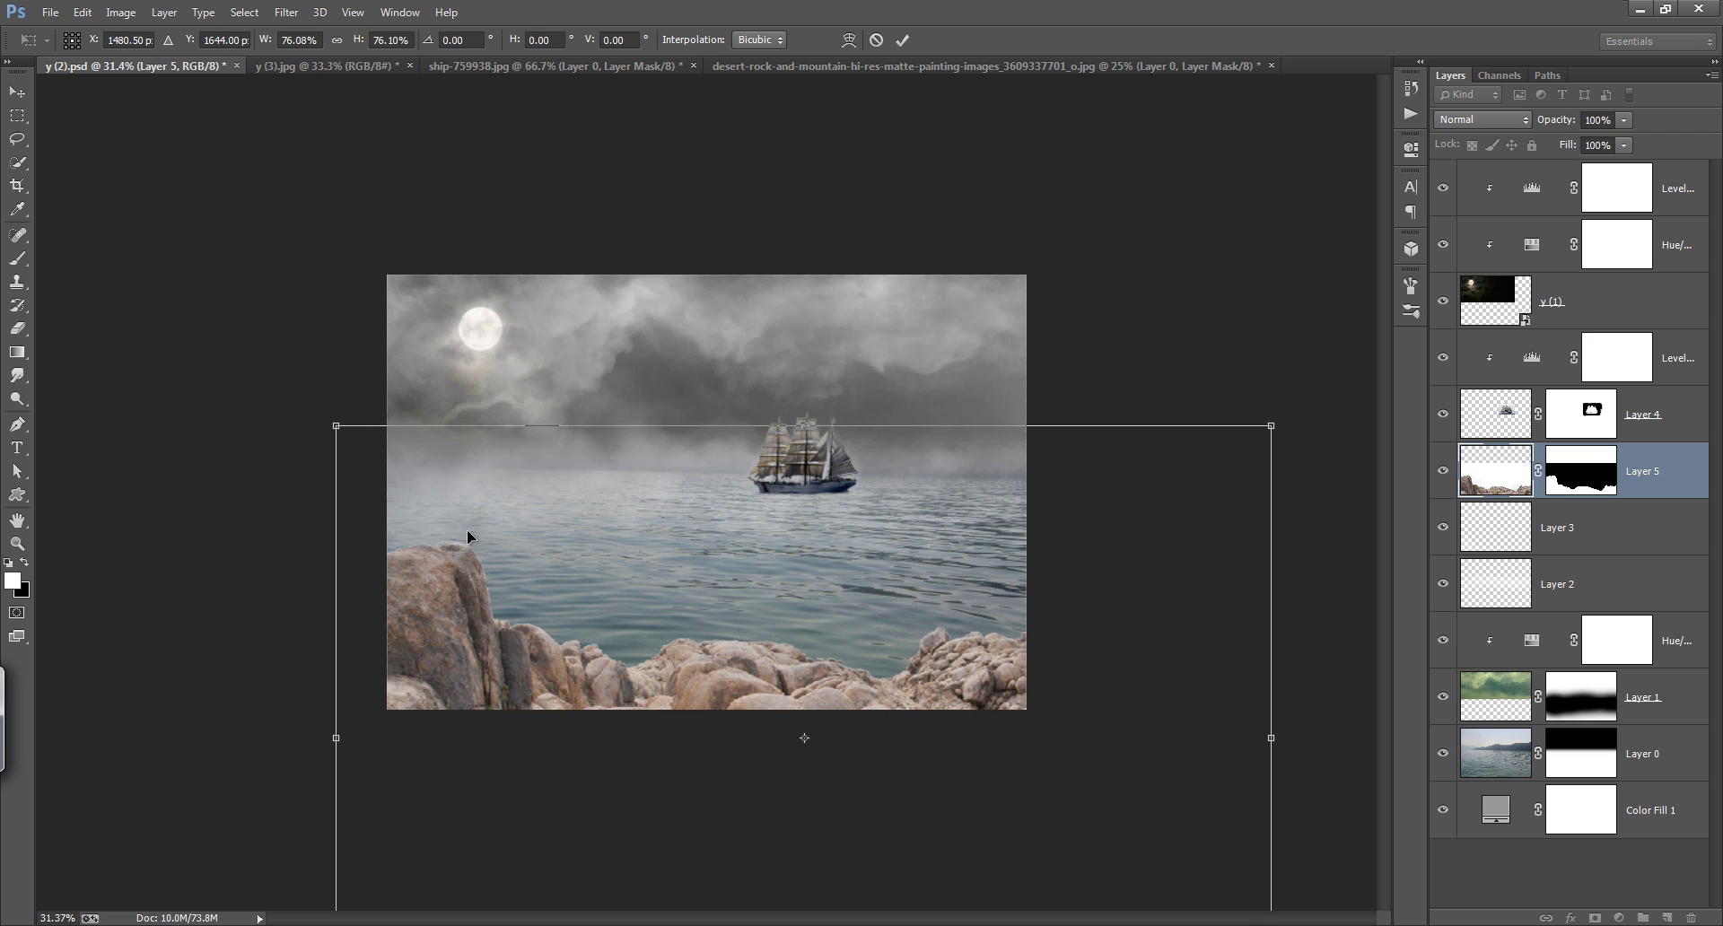
{"action": "left_click_drag", "start_coordinate": [468, 532], "coordinate": [535, 560]}
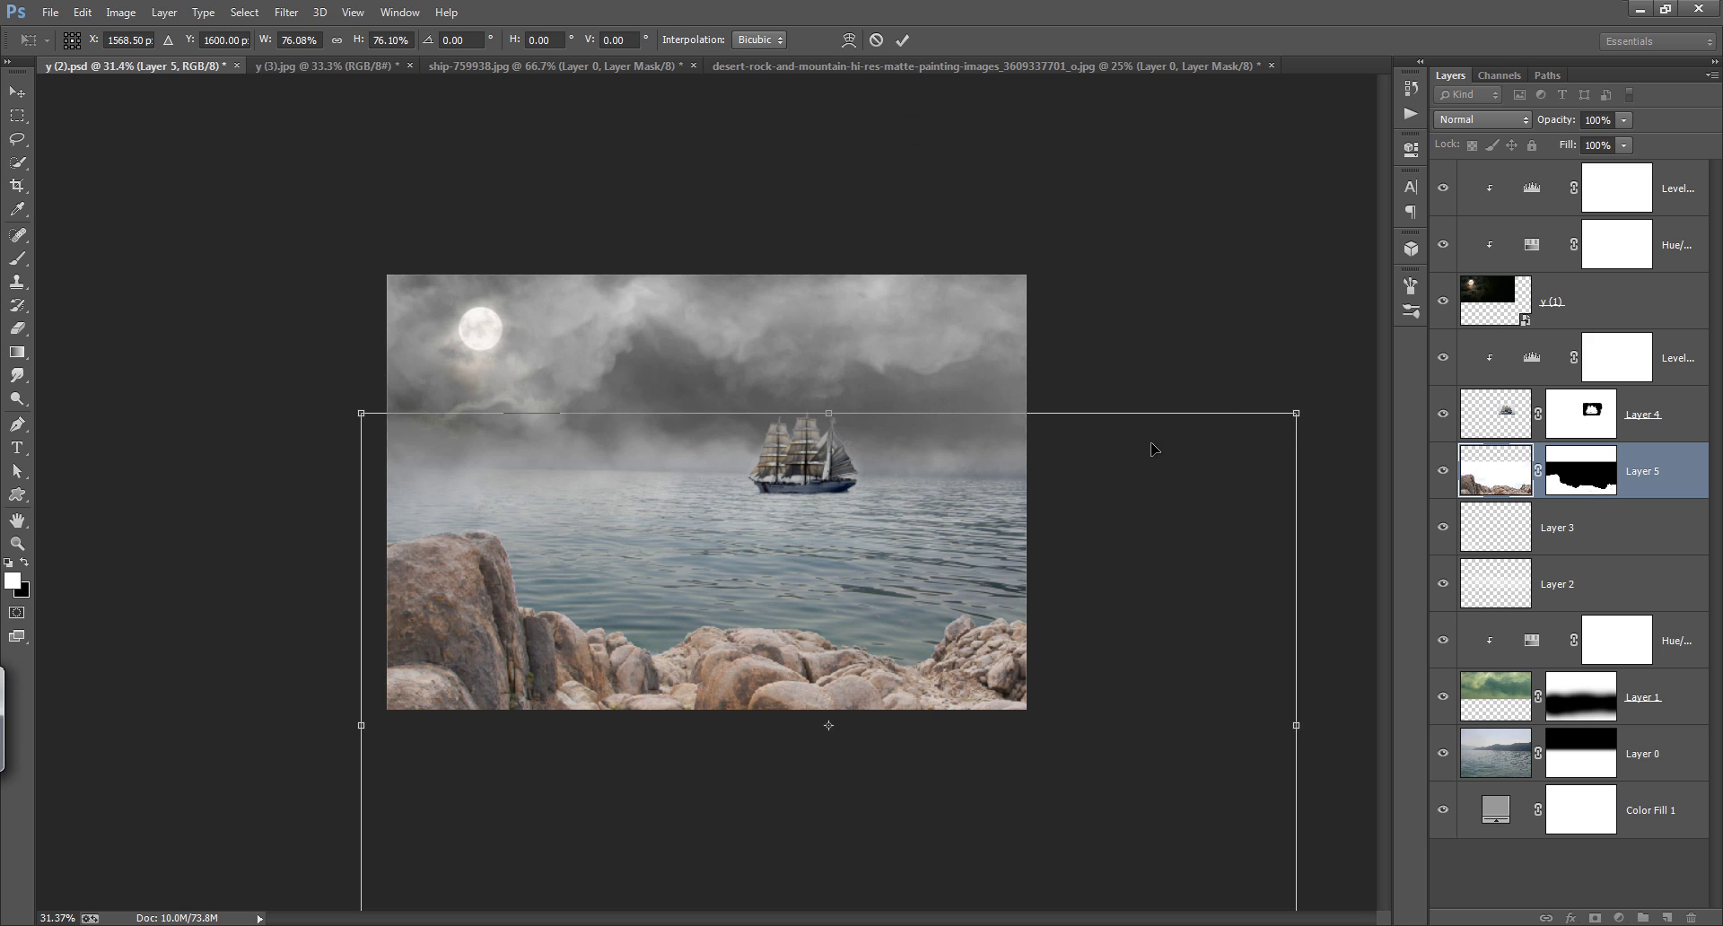
{"action": "left_click_drag", "start_coordinate": [1152, 448], "coordinate": [1152, 502]}
{"action": "left_click", "coordinate": [903, 39]}
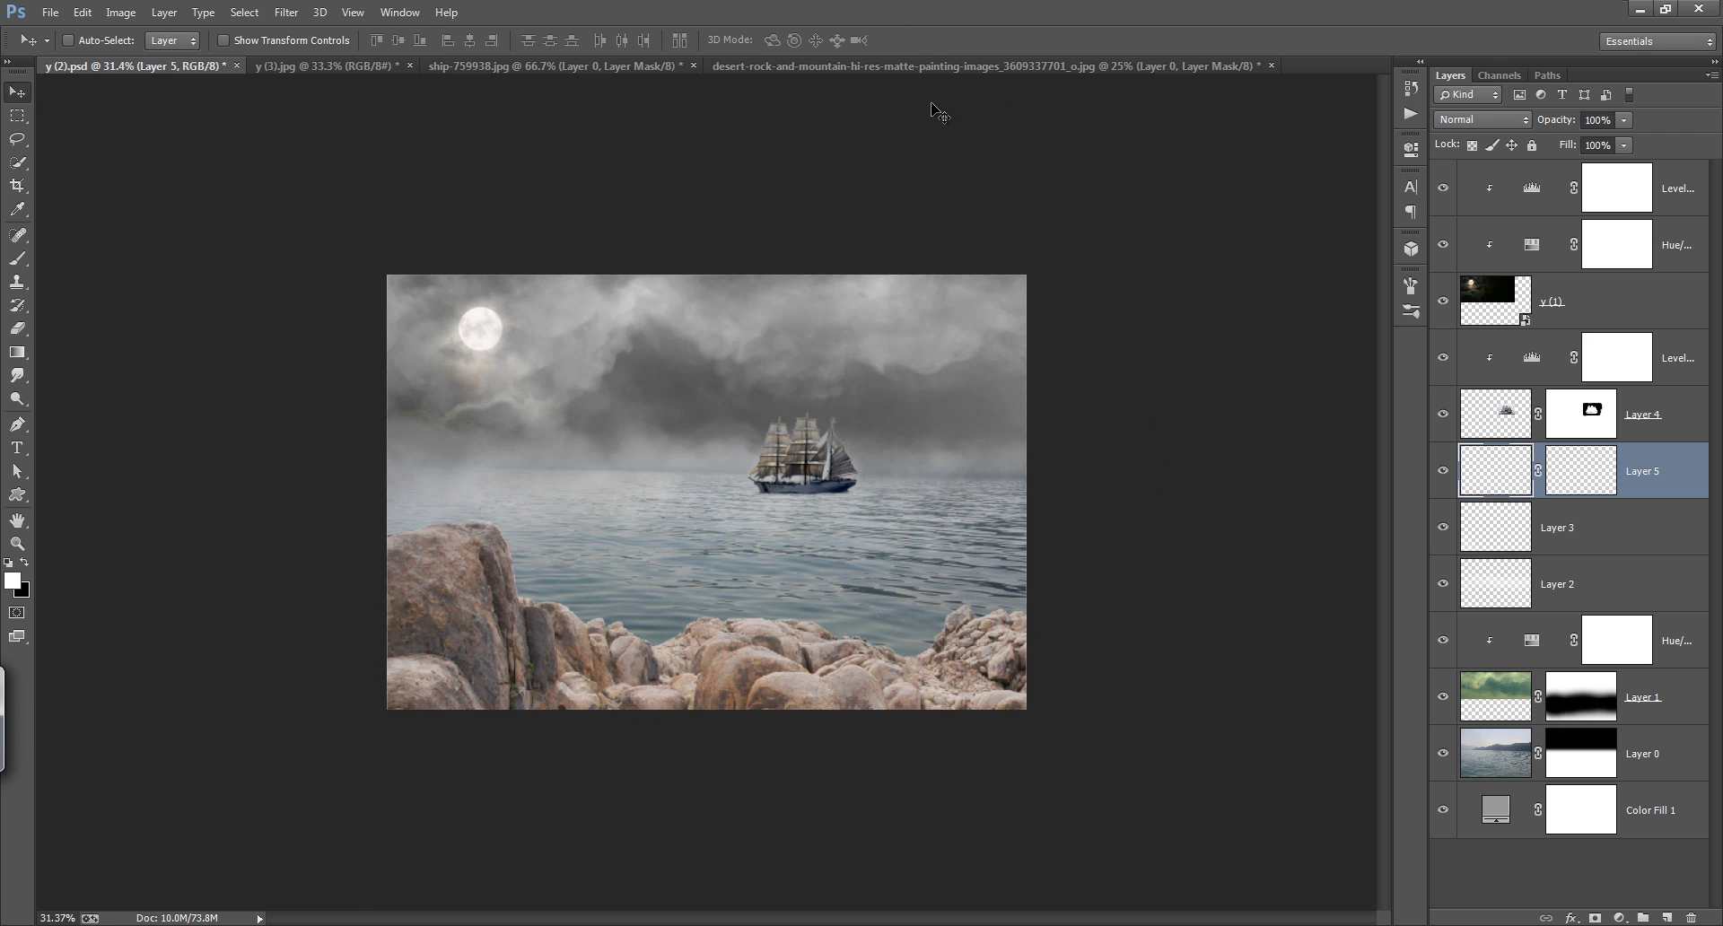
{"action": "key", "text": "ctrl+0"}
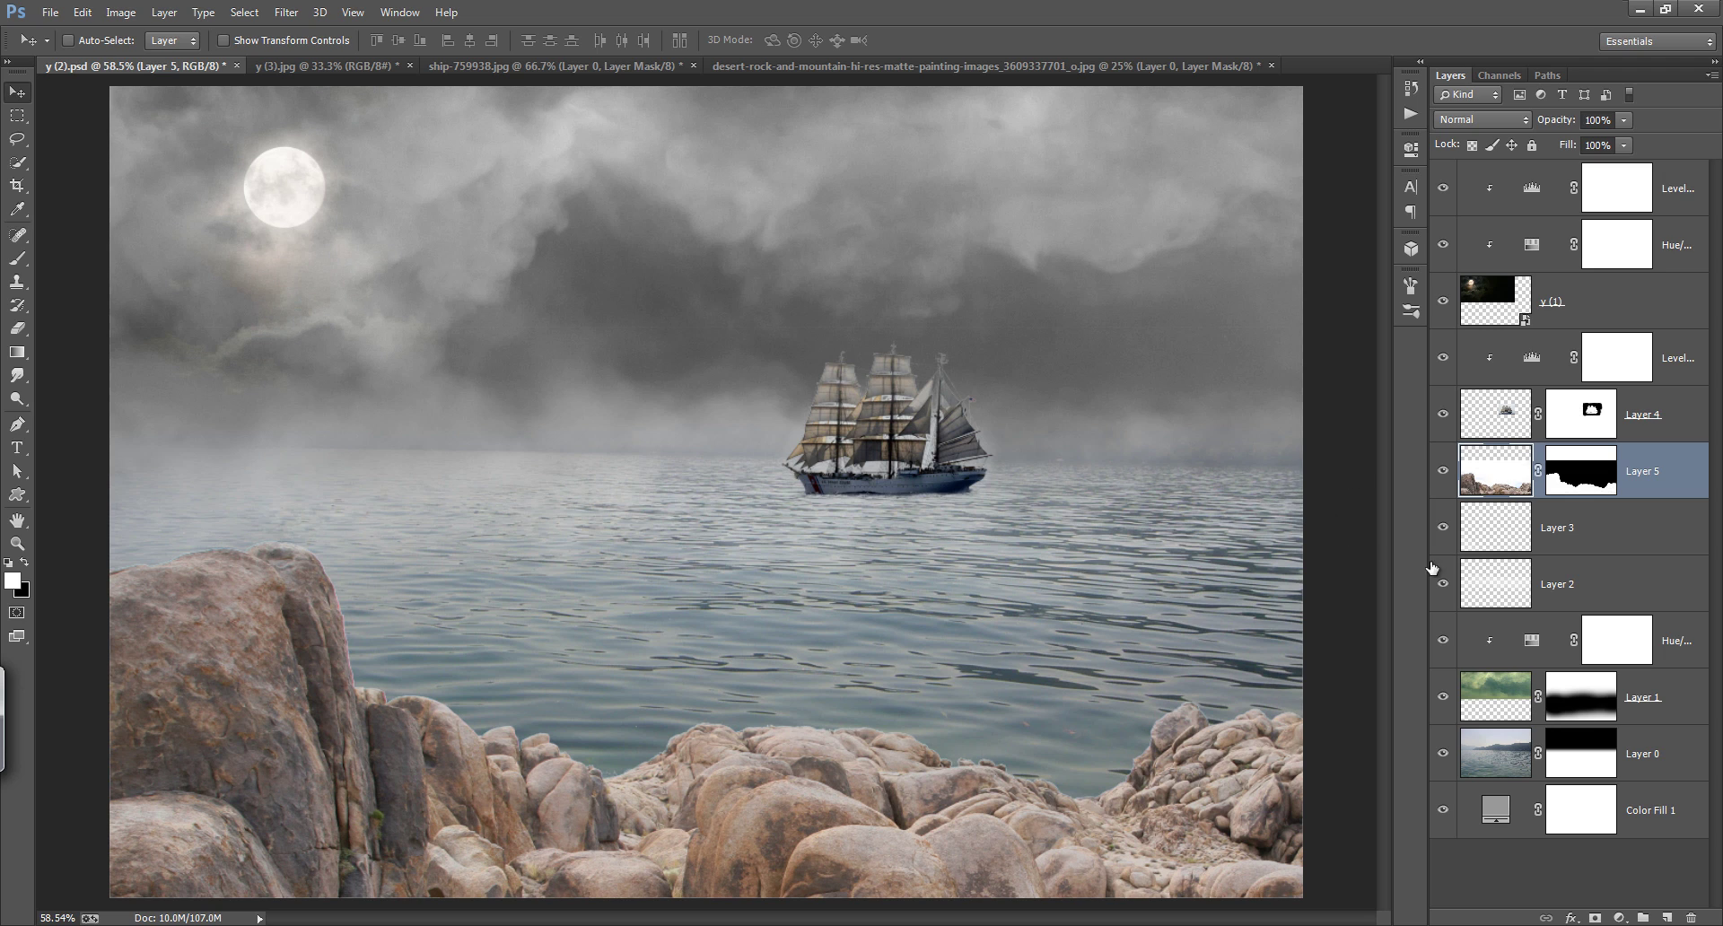
Step: Add a Hue/Saturation adjustment clipped to the rocks and desaturate them toward grey
{"action": "left_click", "coordinate": [1618, 919]}
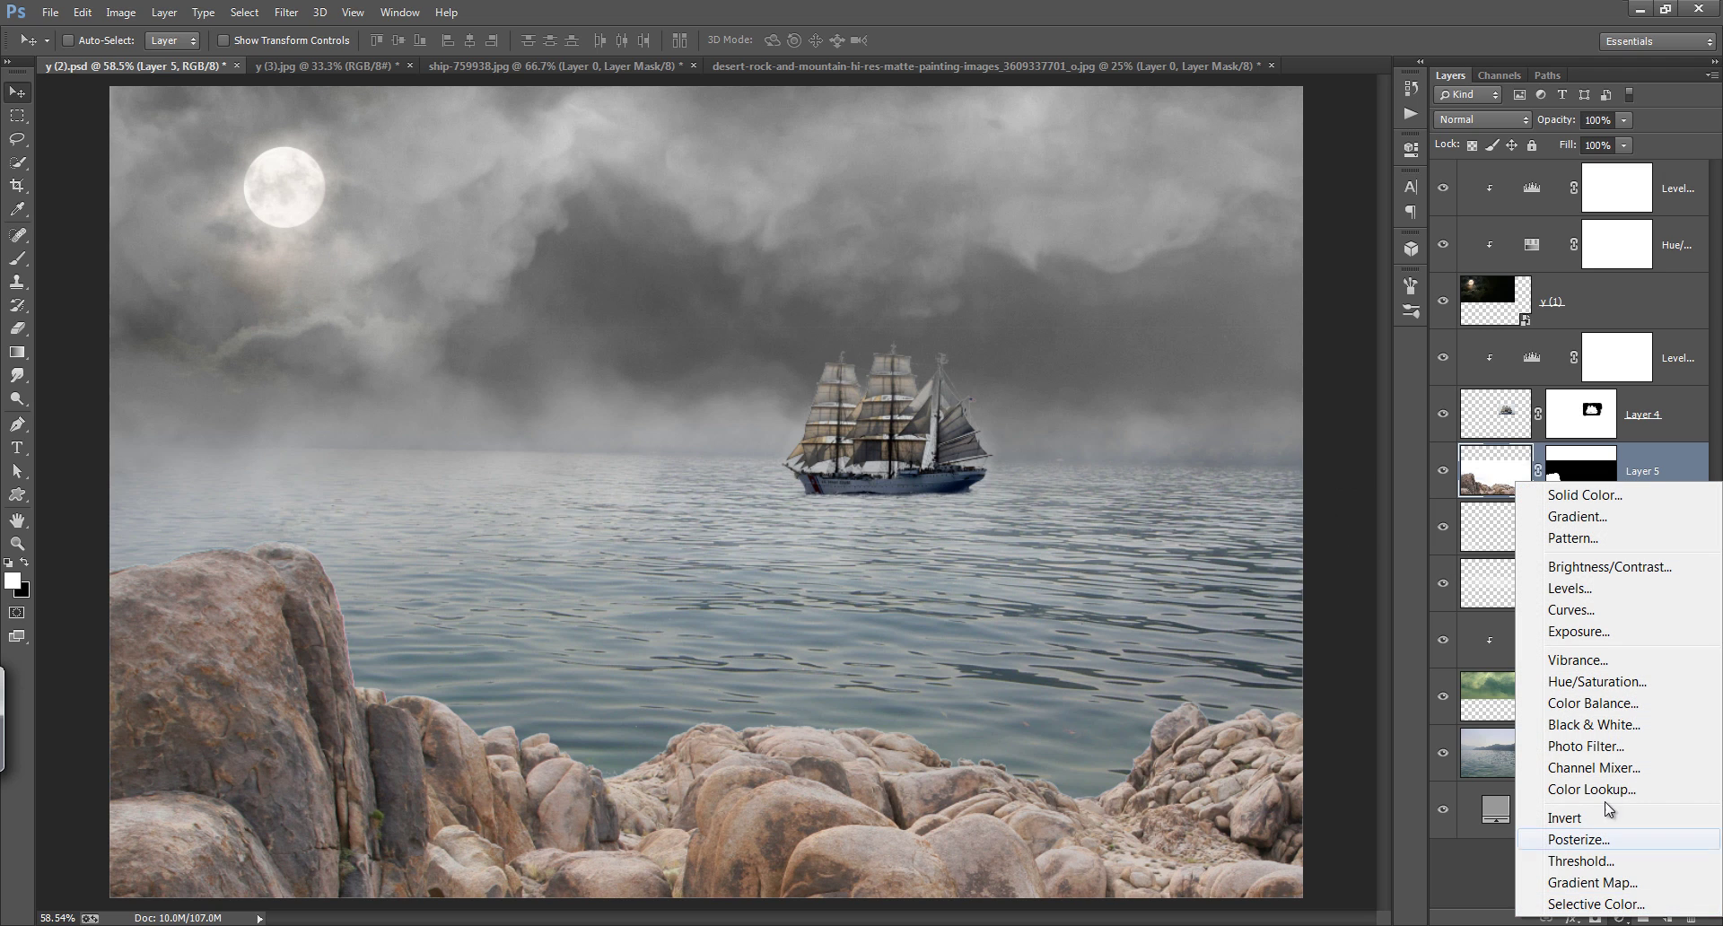
{"action": "left_click", "coordinate": [1619, 683]}
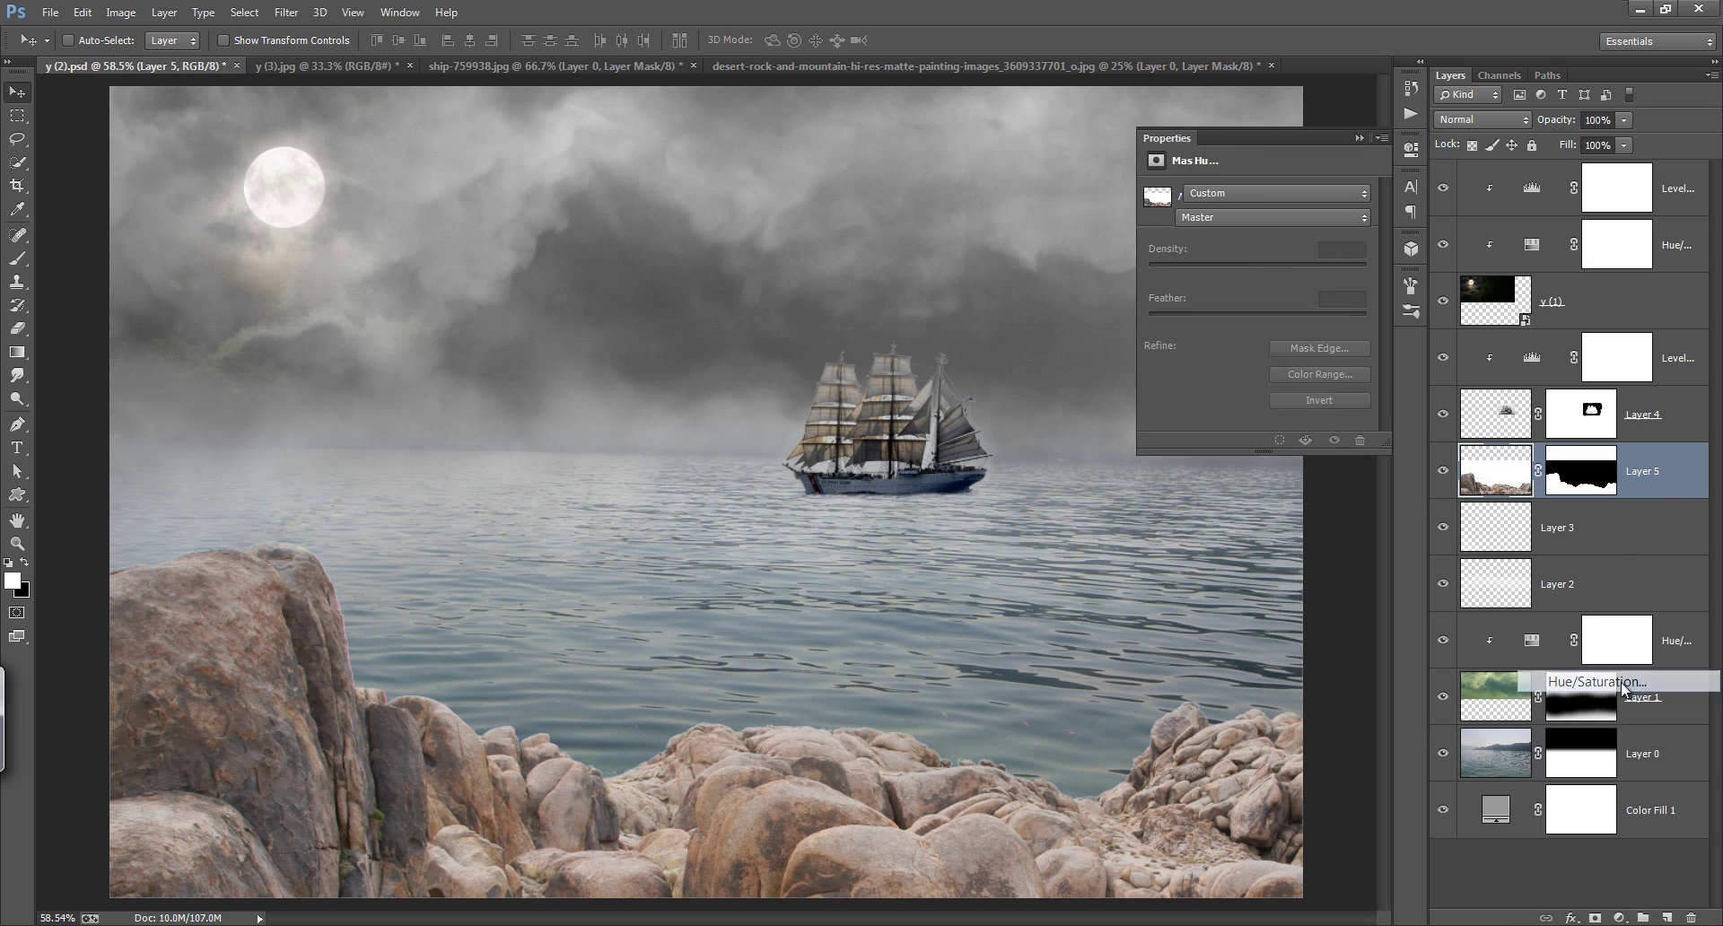
{"action": "left_click", "coordinate": [1645, 499], "text": "alt"}
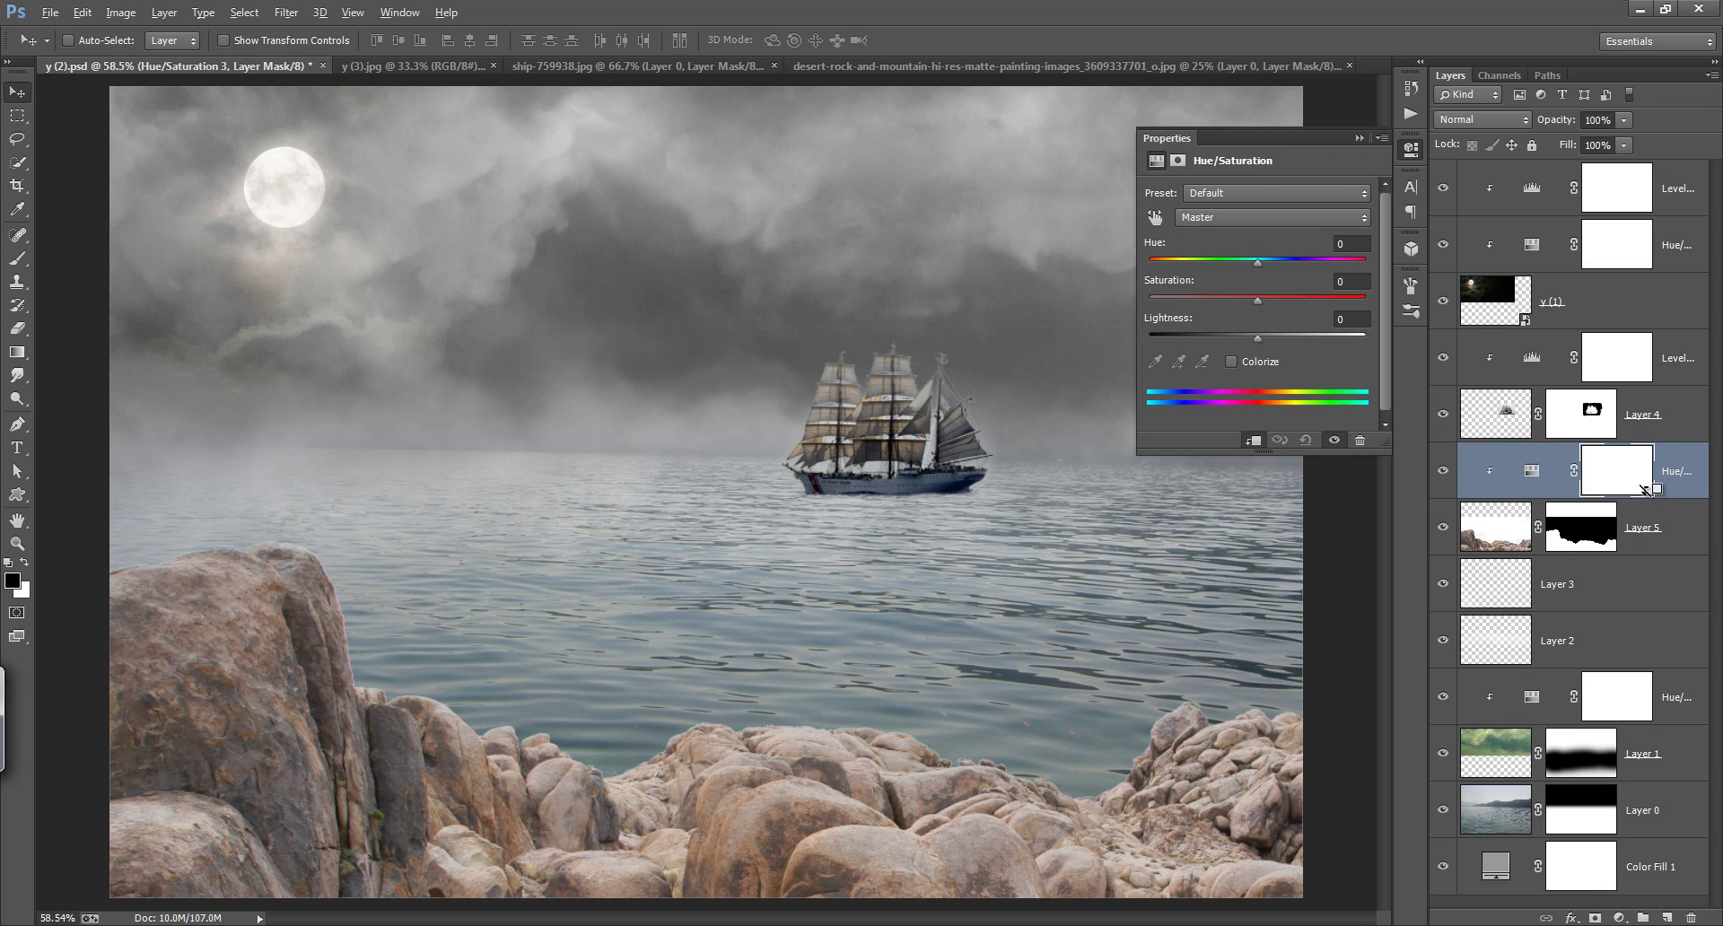
{"action": "left_click_drag", "start_coordinate": [1225, 300], "coordinate": [1171, 302]}
Step: Add a clipped Curves adjustment that darkens the rocks' midtones and highlights and lifts the shadows
{"action": "left_click", "coordinate": [1619, 918]}
{"action": "left_click", "coordinate": [1570, 610]}
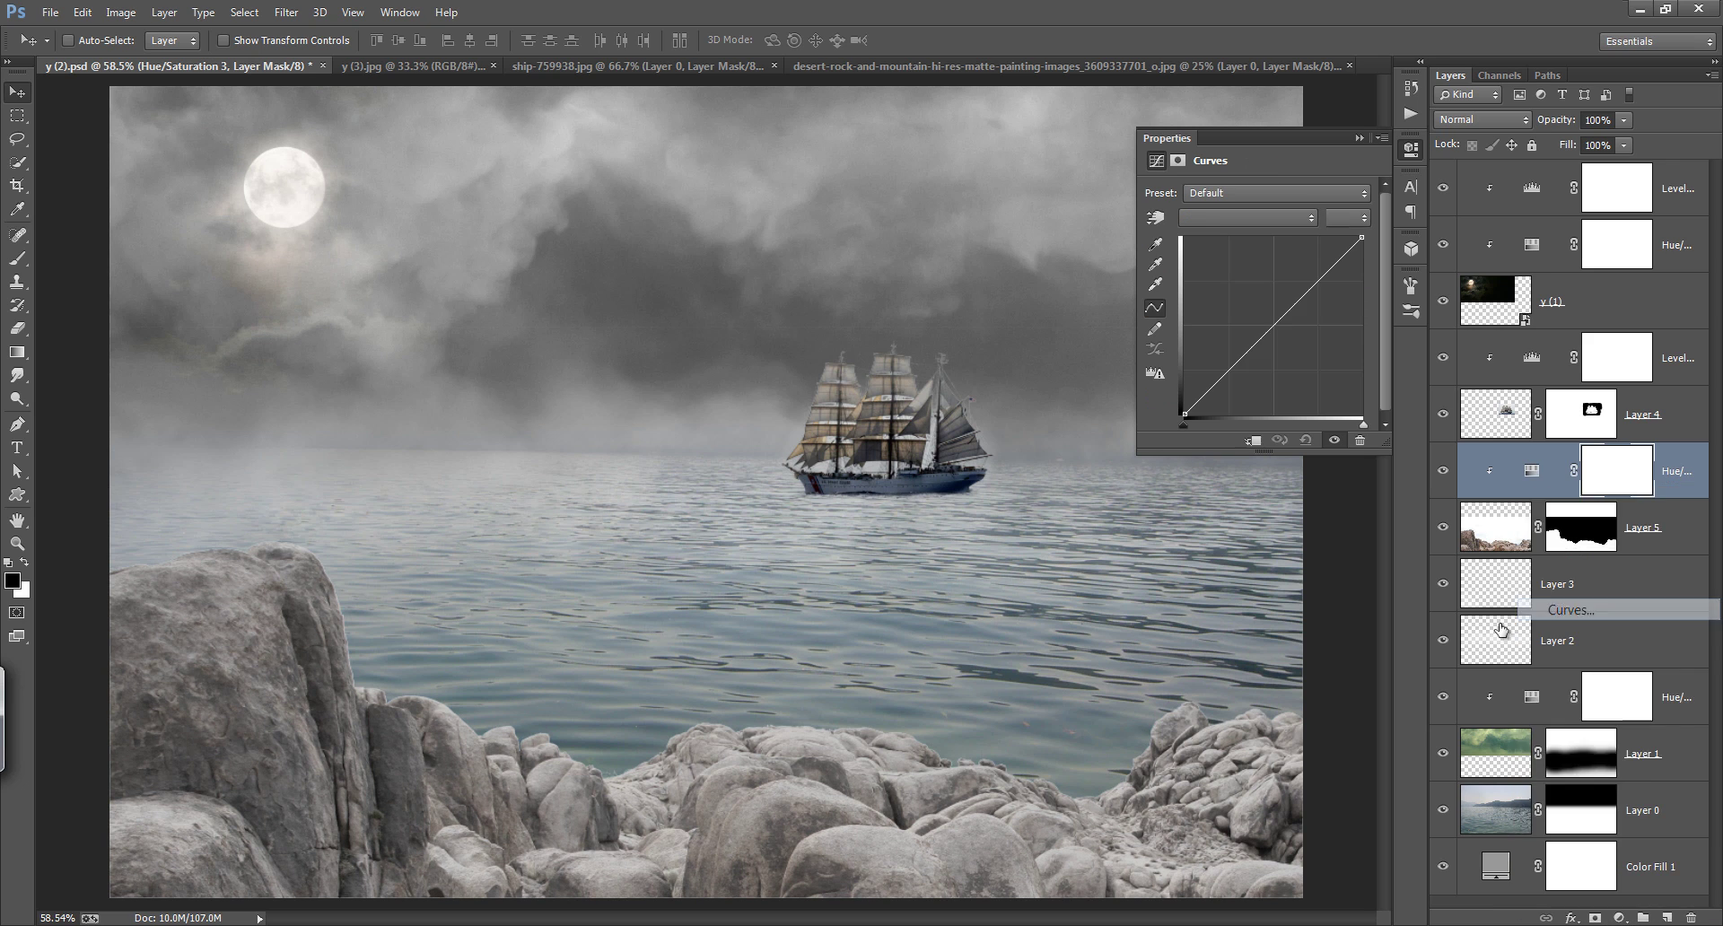
{"action": "left_click_drag", "start_coordinate": [1275, 323], "coordinate": [1273, 357]}
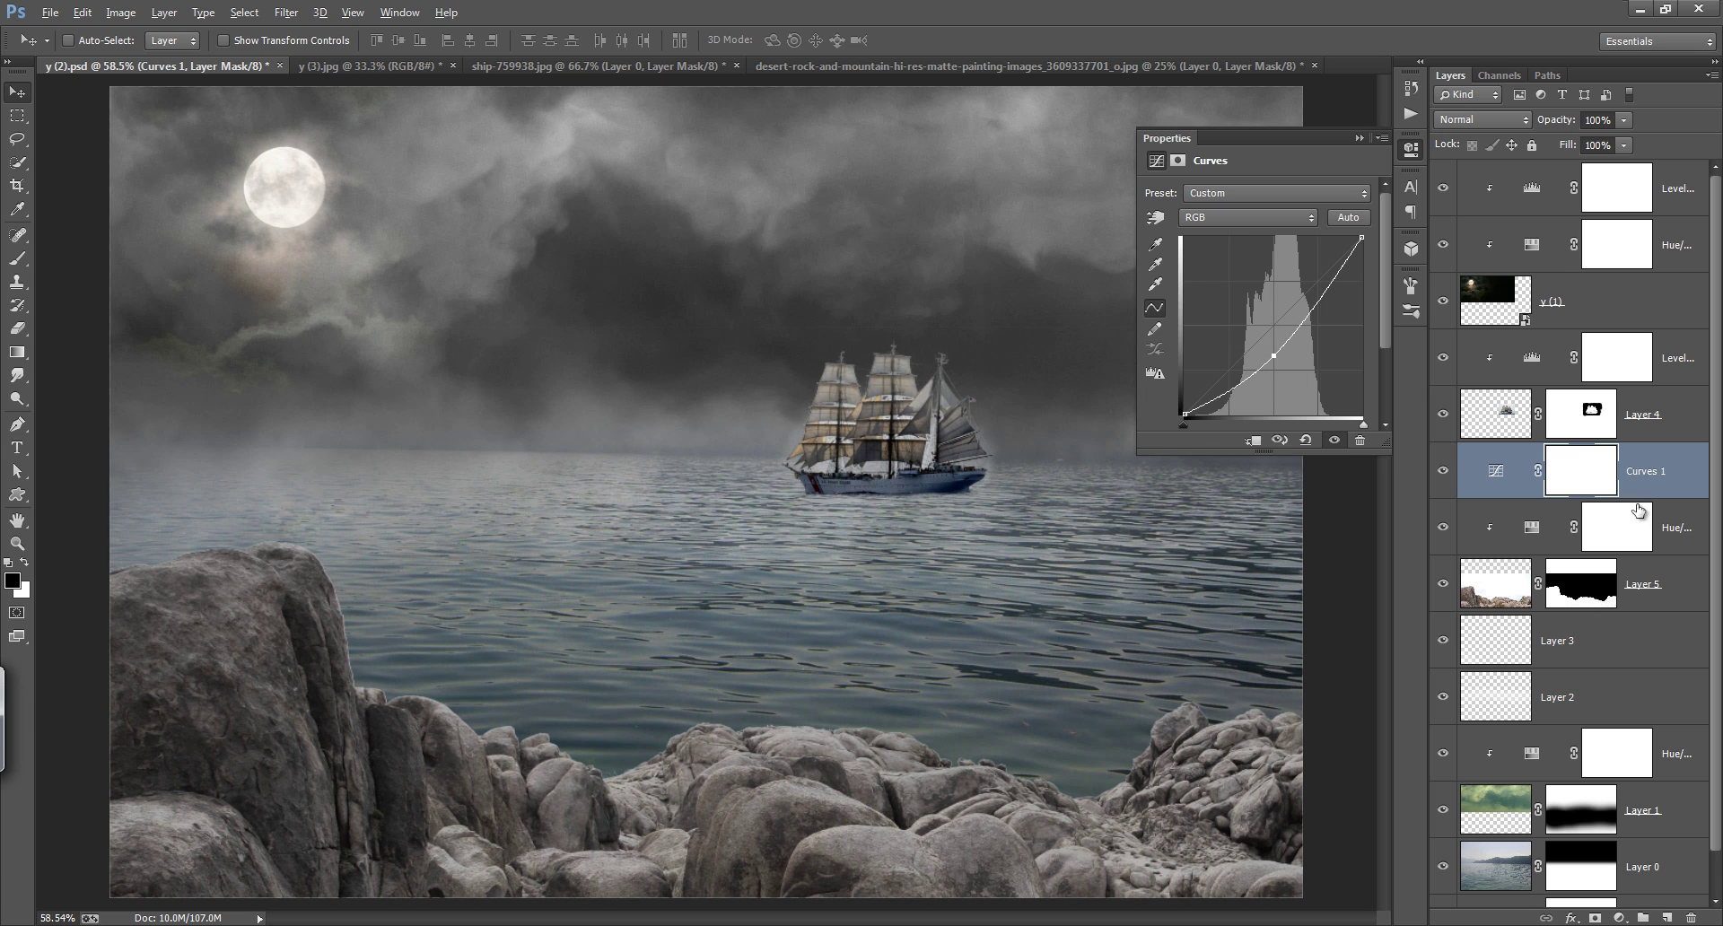
{"action": "left_click", "coordinate": [1639, 505], "text": "alt"}
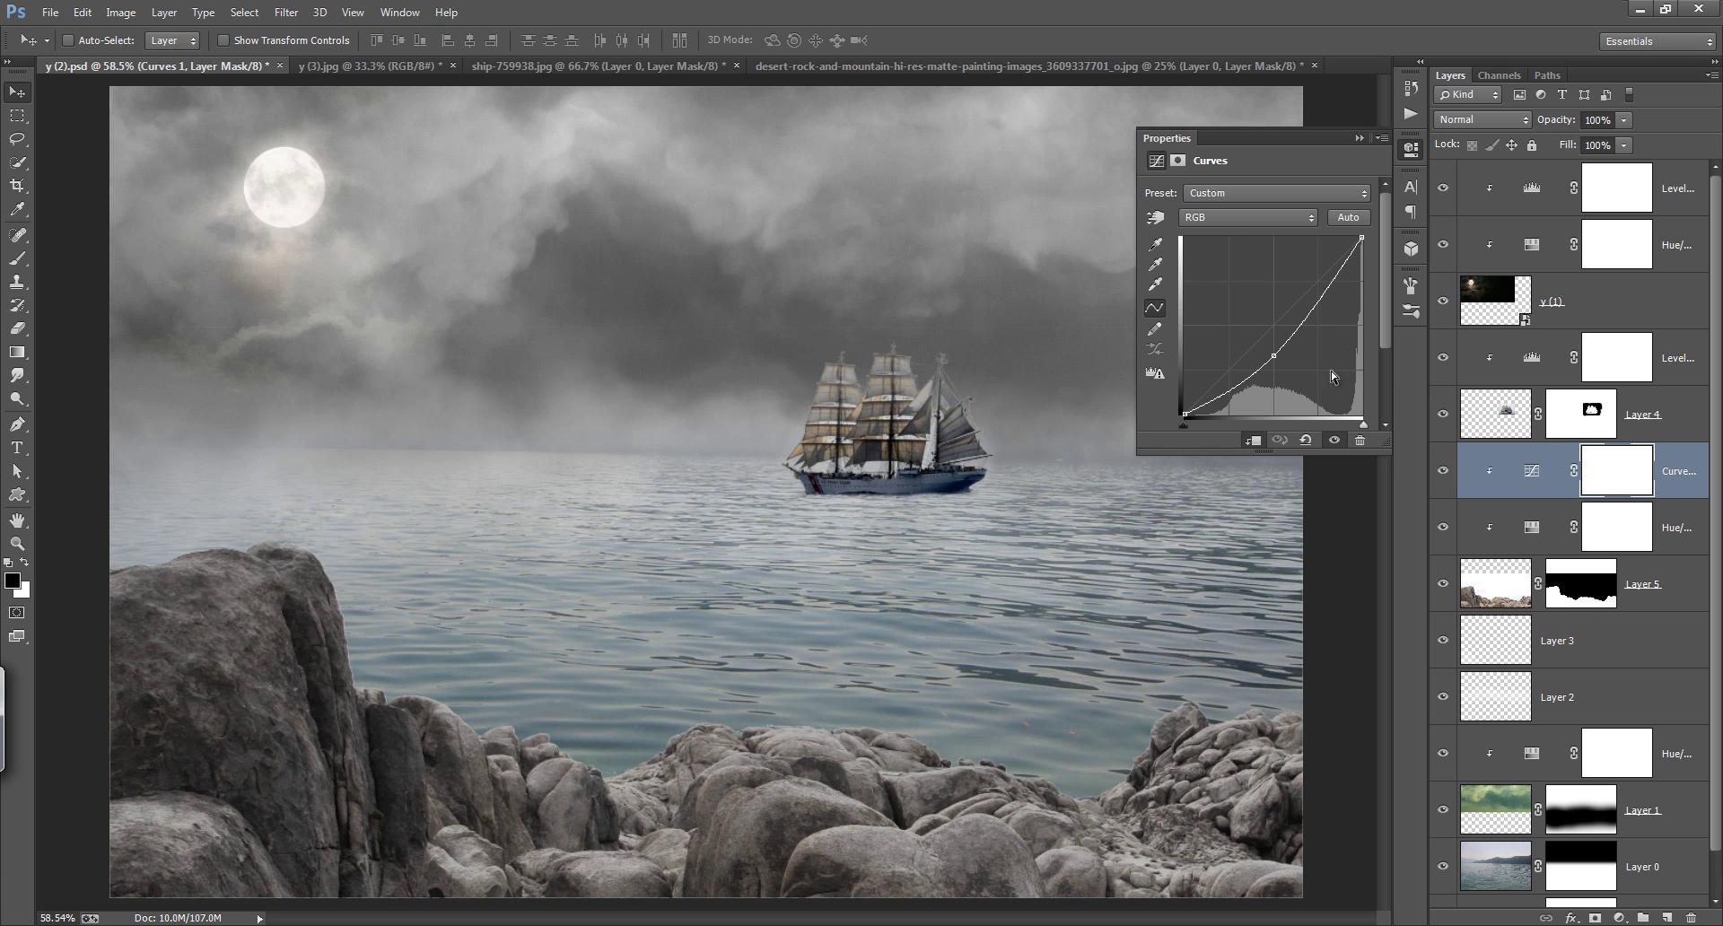
{"action": "left_click_drag", "start_coordinate": [1274, 354], "coordinate": [1272, 378]}
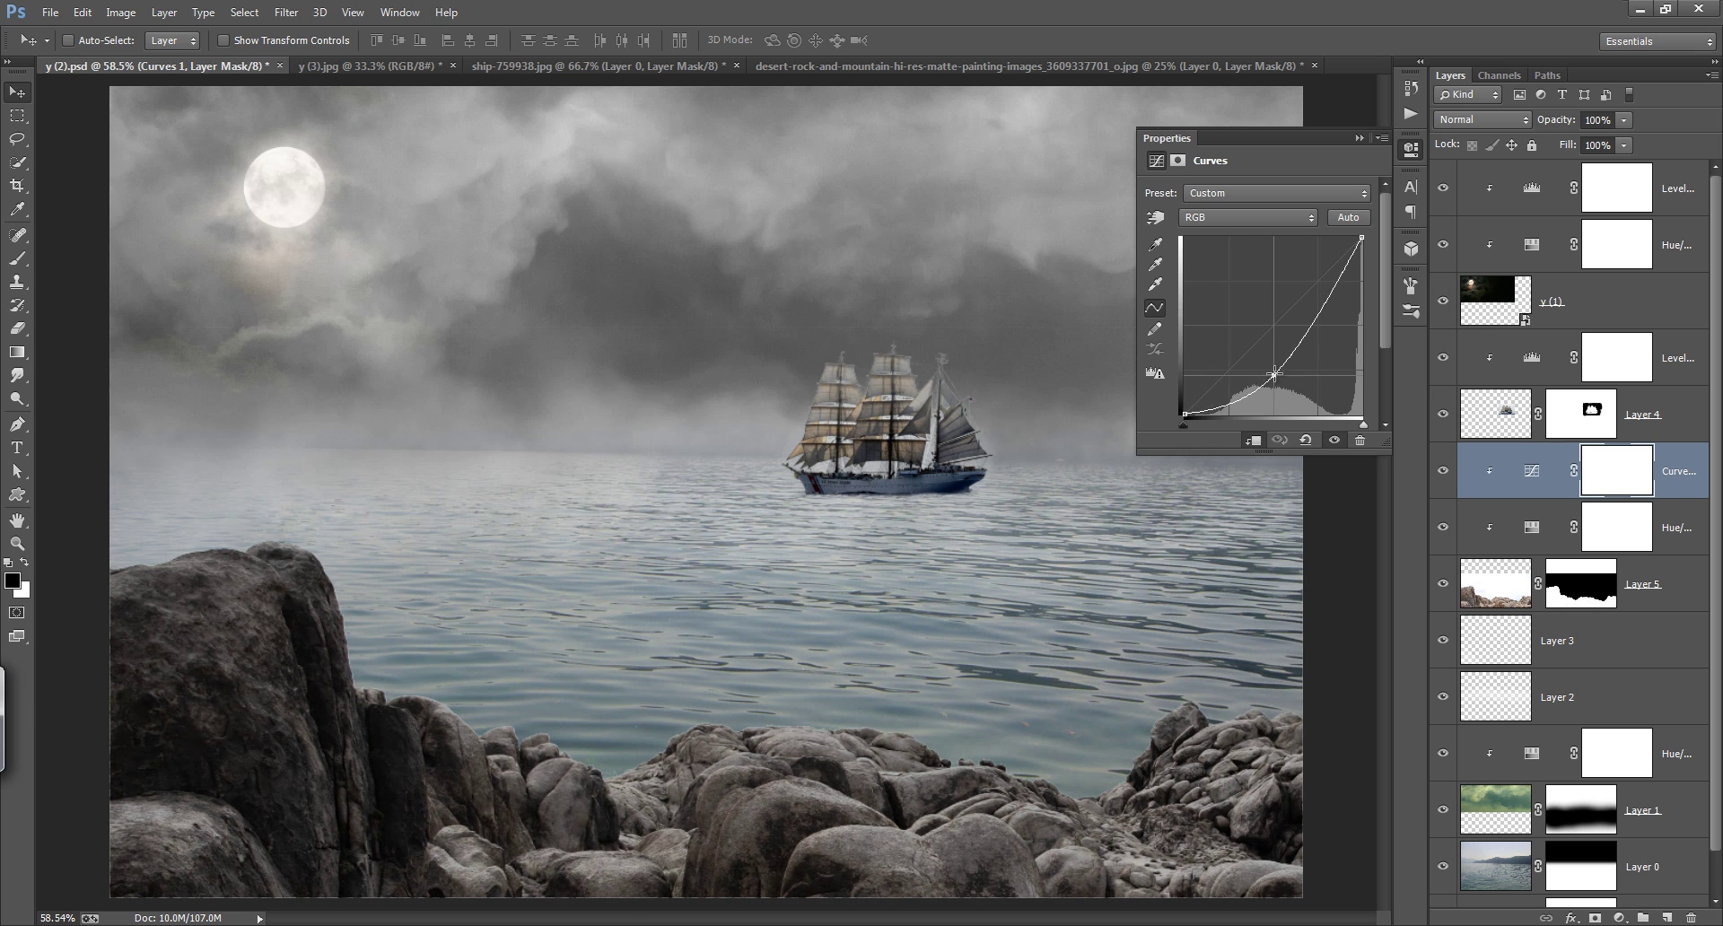
{"action": "mouse_move", "coordinate": [1185, 410]}
{"action": "left_mouse_down"}
{"action": "mouse_move", "coordinate": [1272, 370]}
{"action": "mouse_move", "coordinate": [1184, 400]}
{"action": "left_mouse_up"}
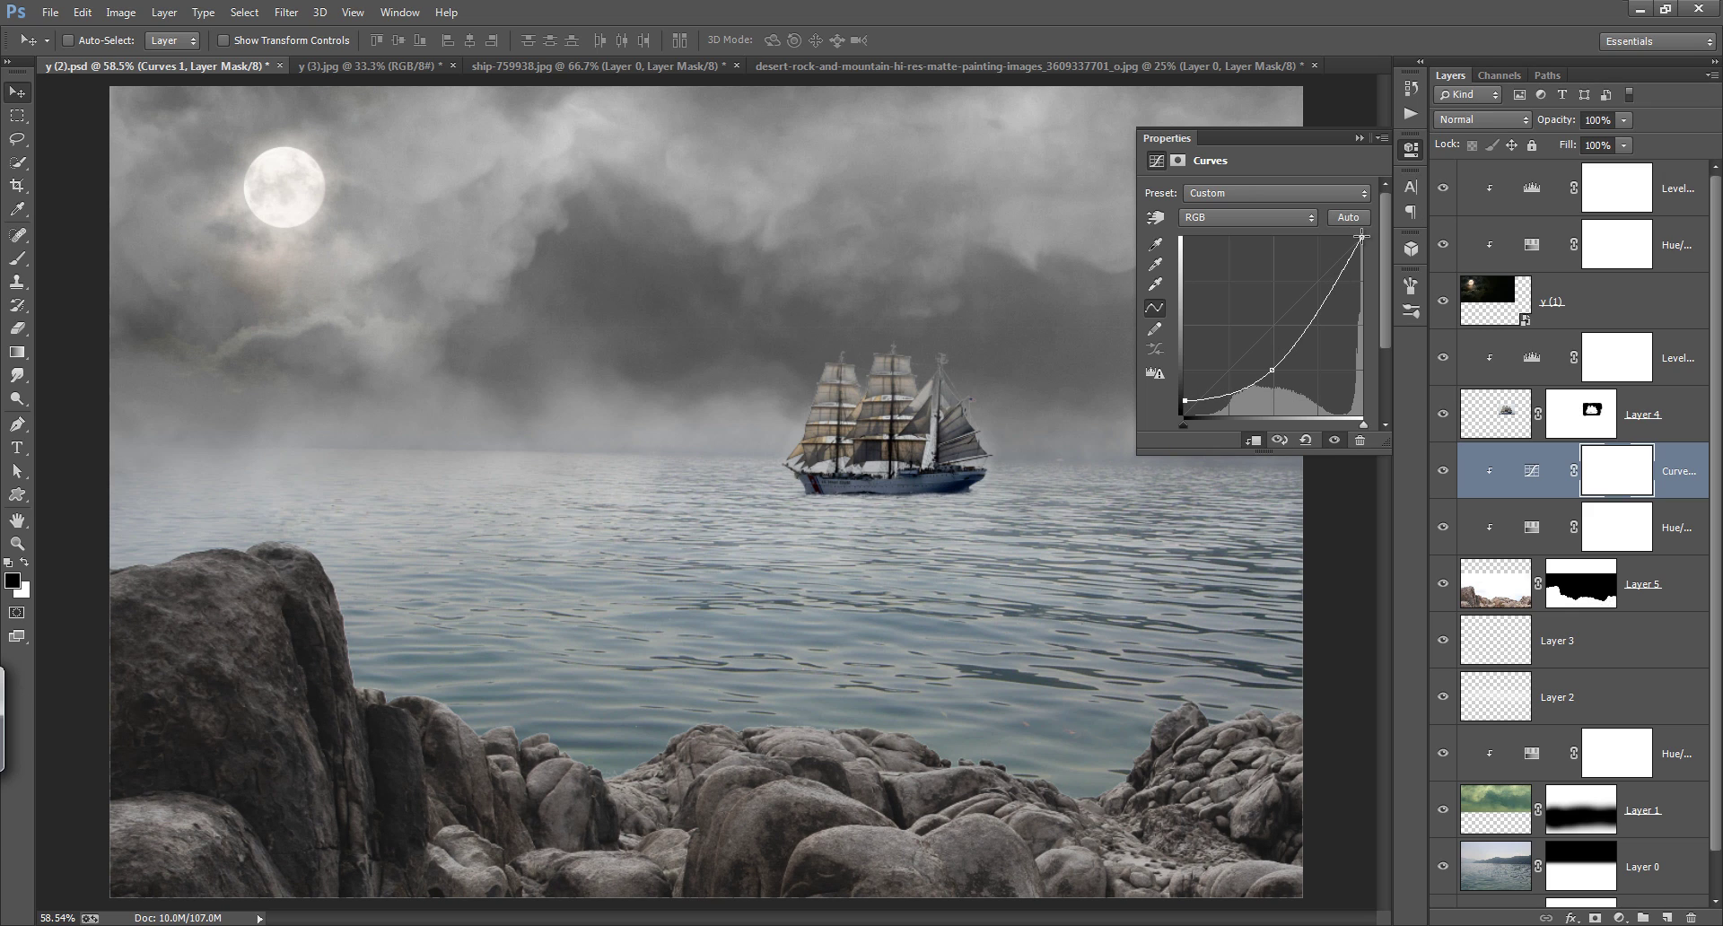
{"action": "mouse_move", "coordinate": [1361, 236]}
{"action": "left_mouse_down"}
{"action": "mouse_move", "coordinate": [1363, 278]}
{"action": "mouse_move", "coordinate": [1362, 255]}
{"action": "left_mouse_up"}
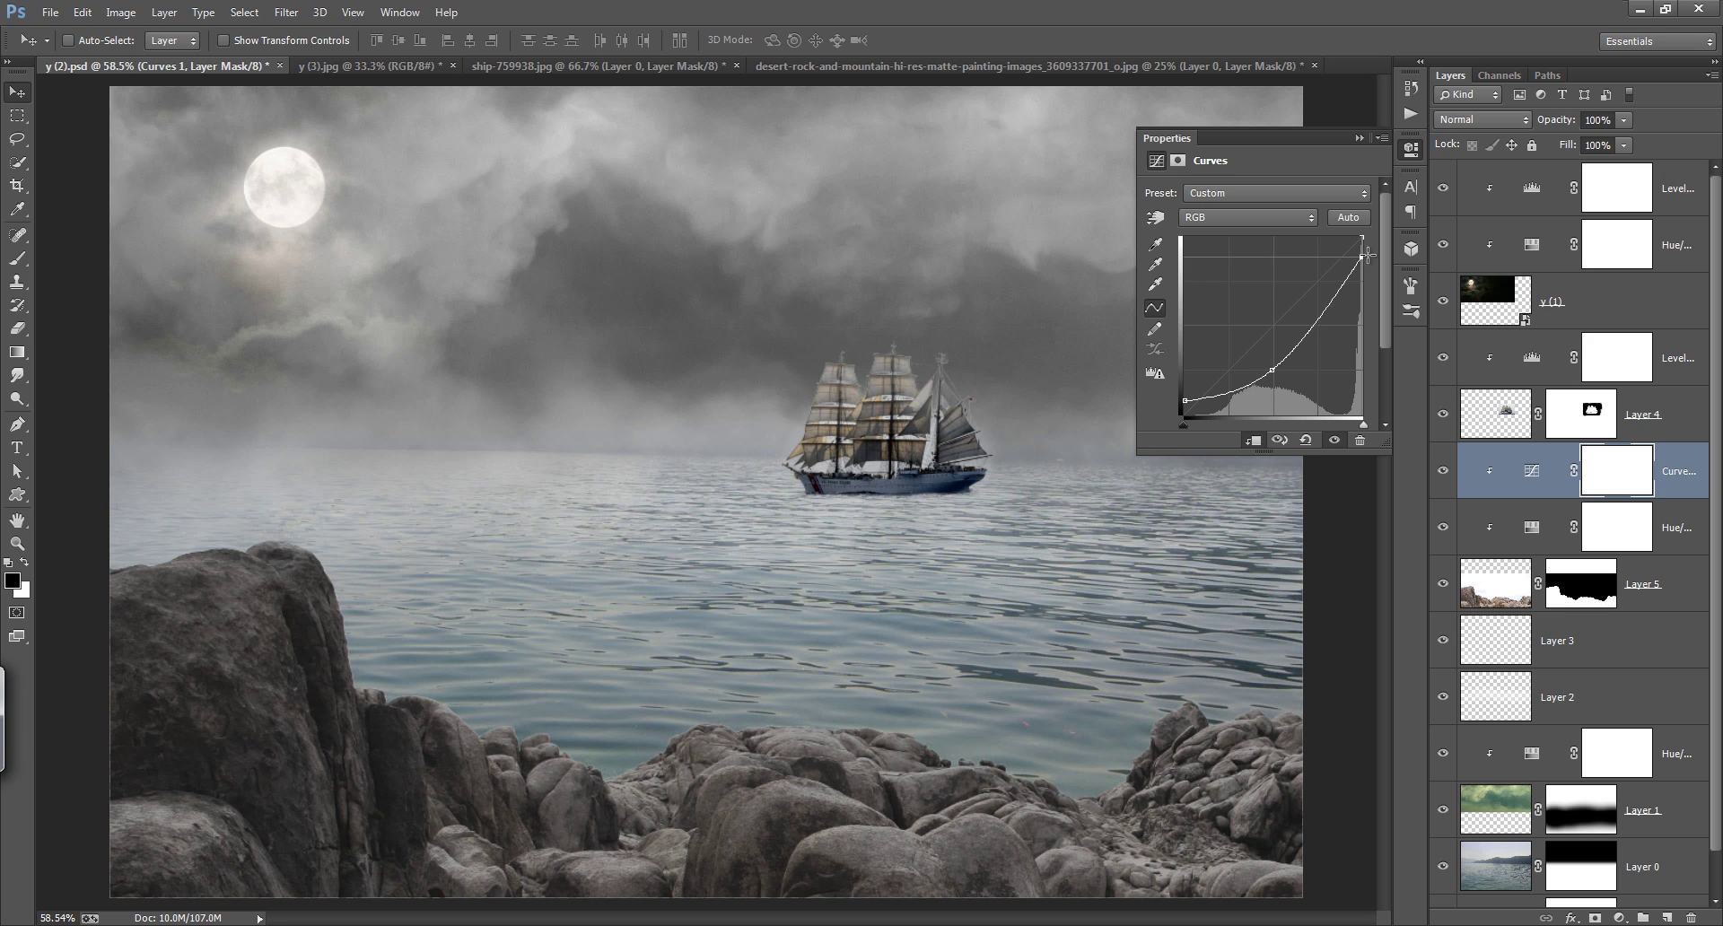
{"action": "left_click", "coordinate": [1272, 367]}
Step: Add a new Hue/Saturation adjustment layer above the Curves layer
{"action": "left_click", "coordinate": [1359, 139]}
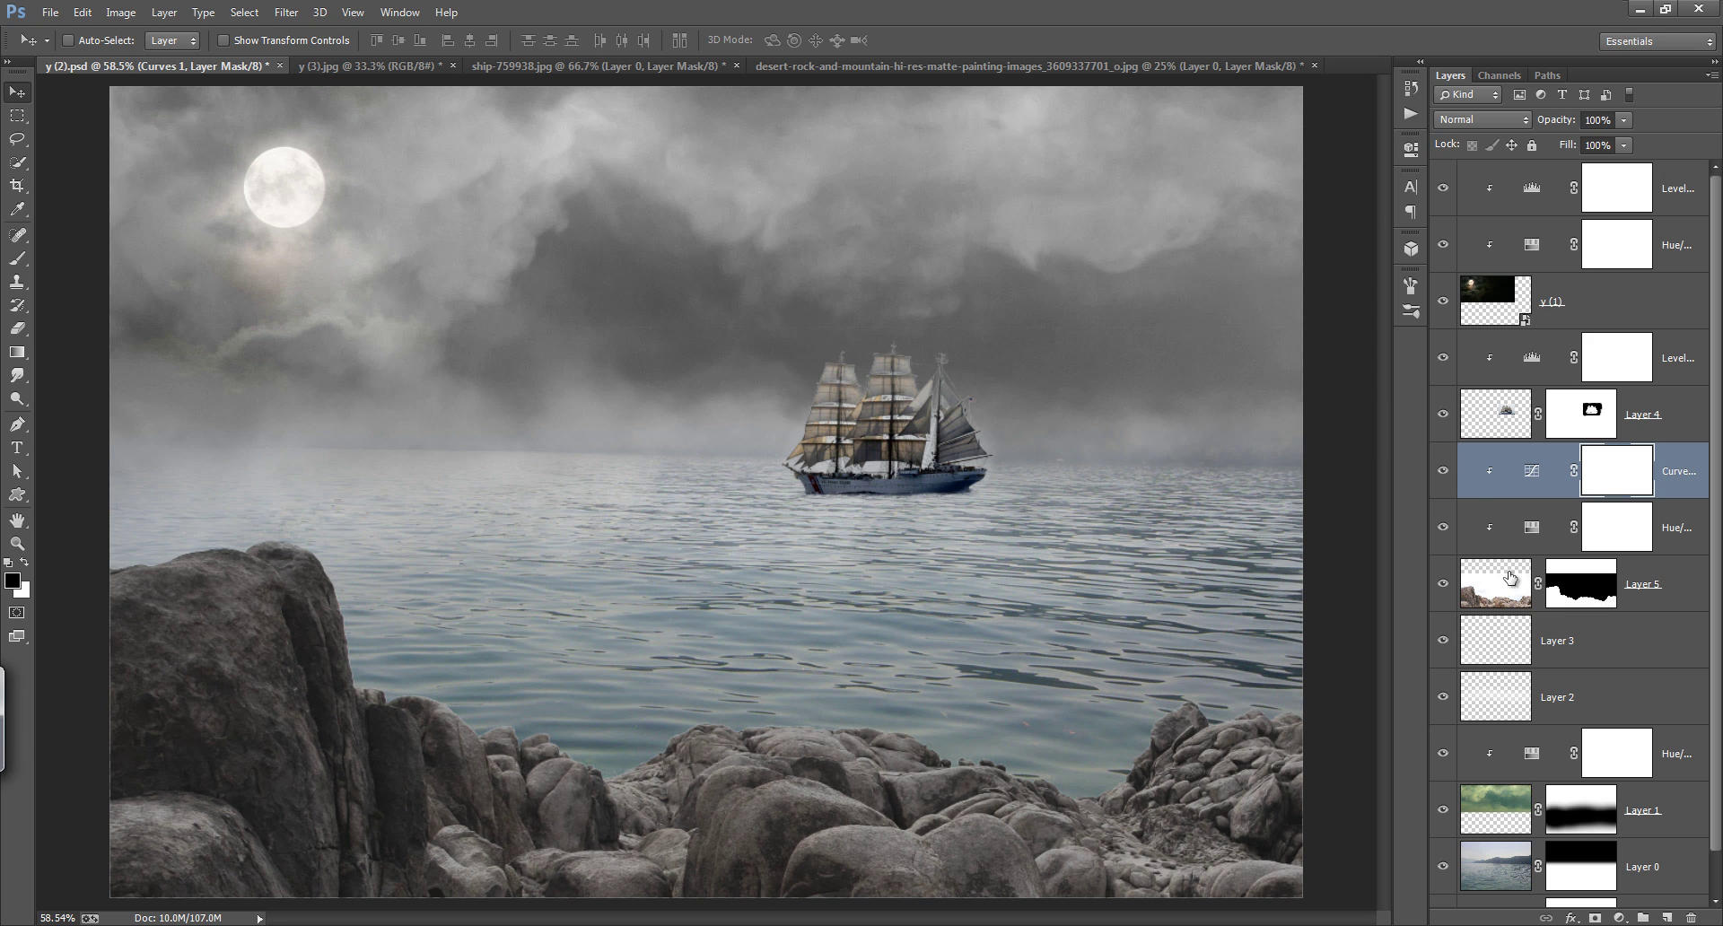
{"action": "left_click", "coordinate": [1620, 917]}
{"action": "left_click", "coordinate": [1606, 682]}
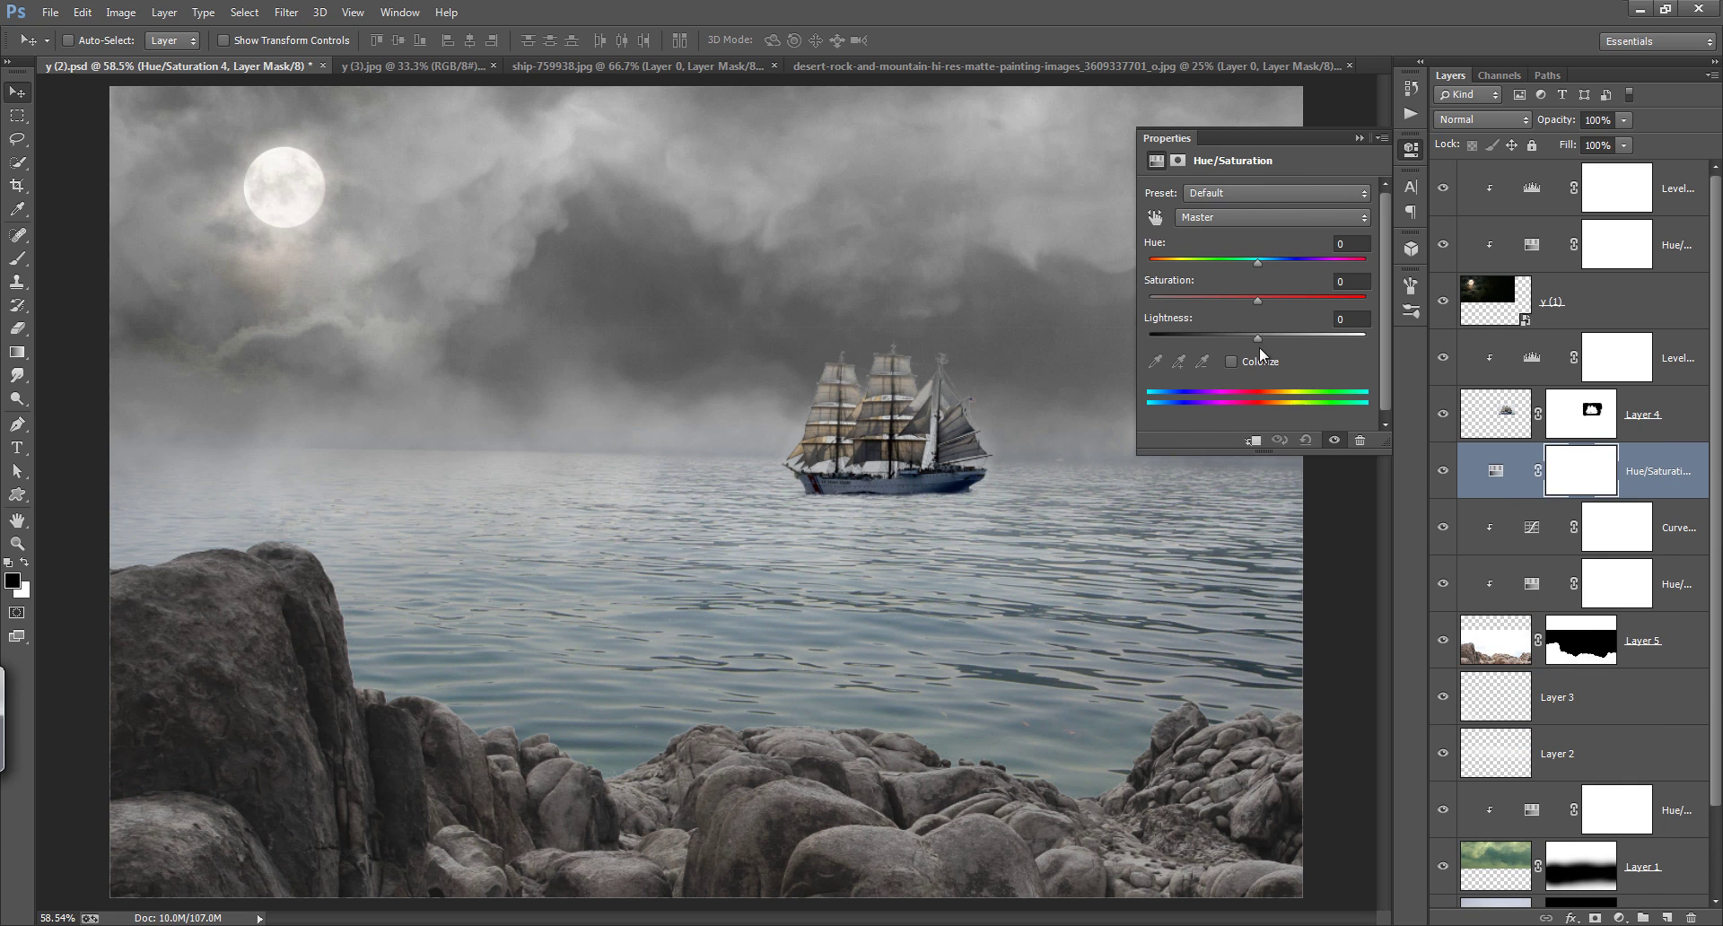
Step: Replace the Hue/Saturation layer with a clipped Curves 2 that darkens midtones and lifts shadows
{"action": "key", "text": "Delete"}
{"action": "left_click", "coordinate": [1619, 917]}
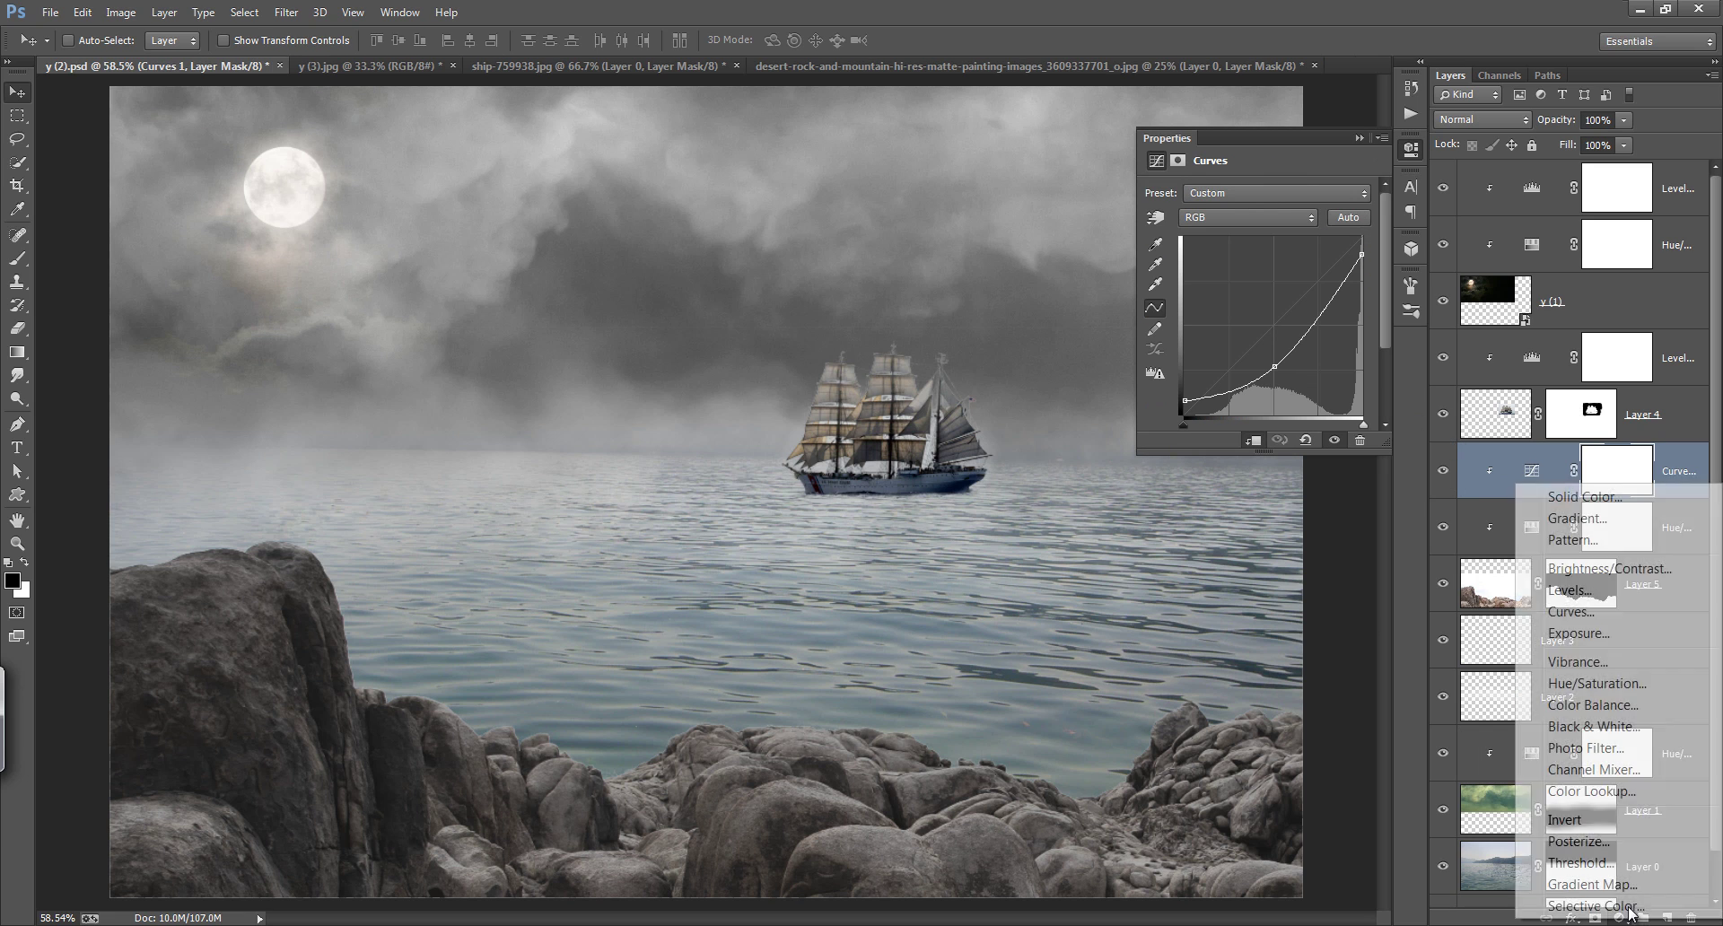
{"action": "left_click", "coordinate": [1575, 612]}
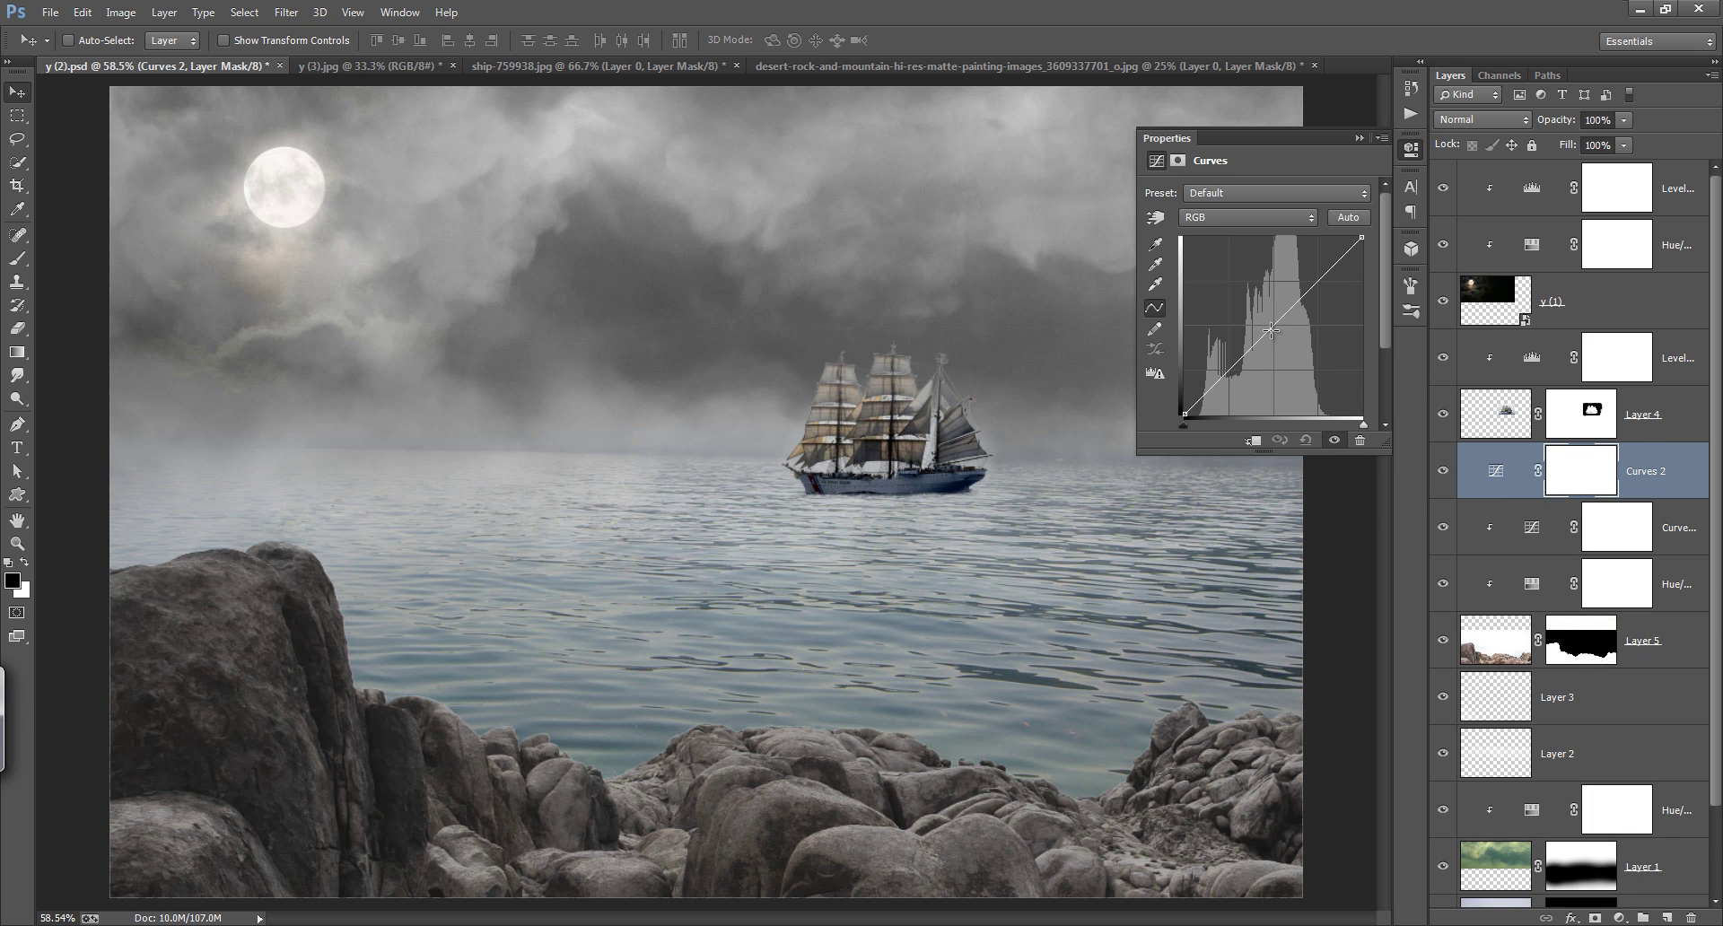
{"action": "left_click_drag", "start_coordinate": [1271, 330], "coordinate": [1272, 341]}
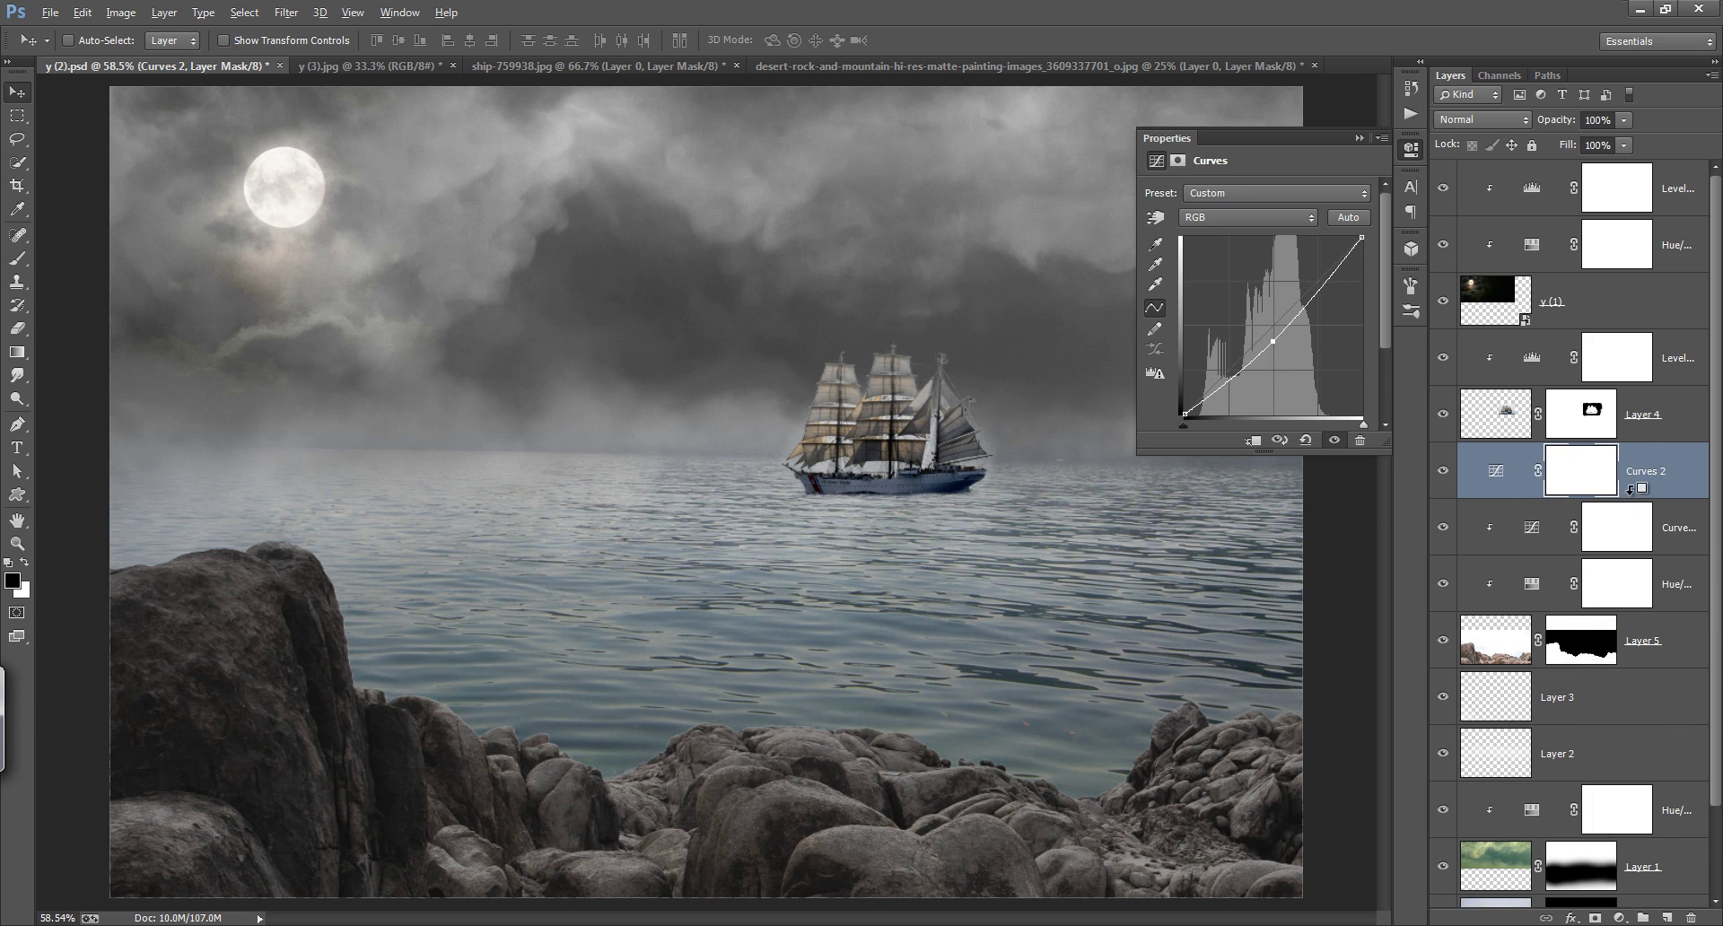
{"action": "left_click", "coordinate": [1629, 489], "text": "alt"}
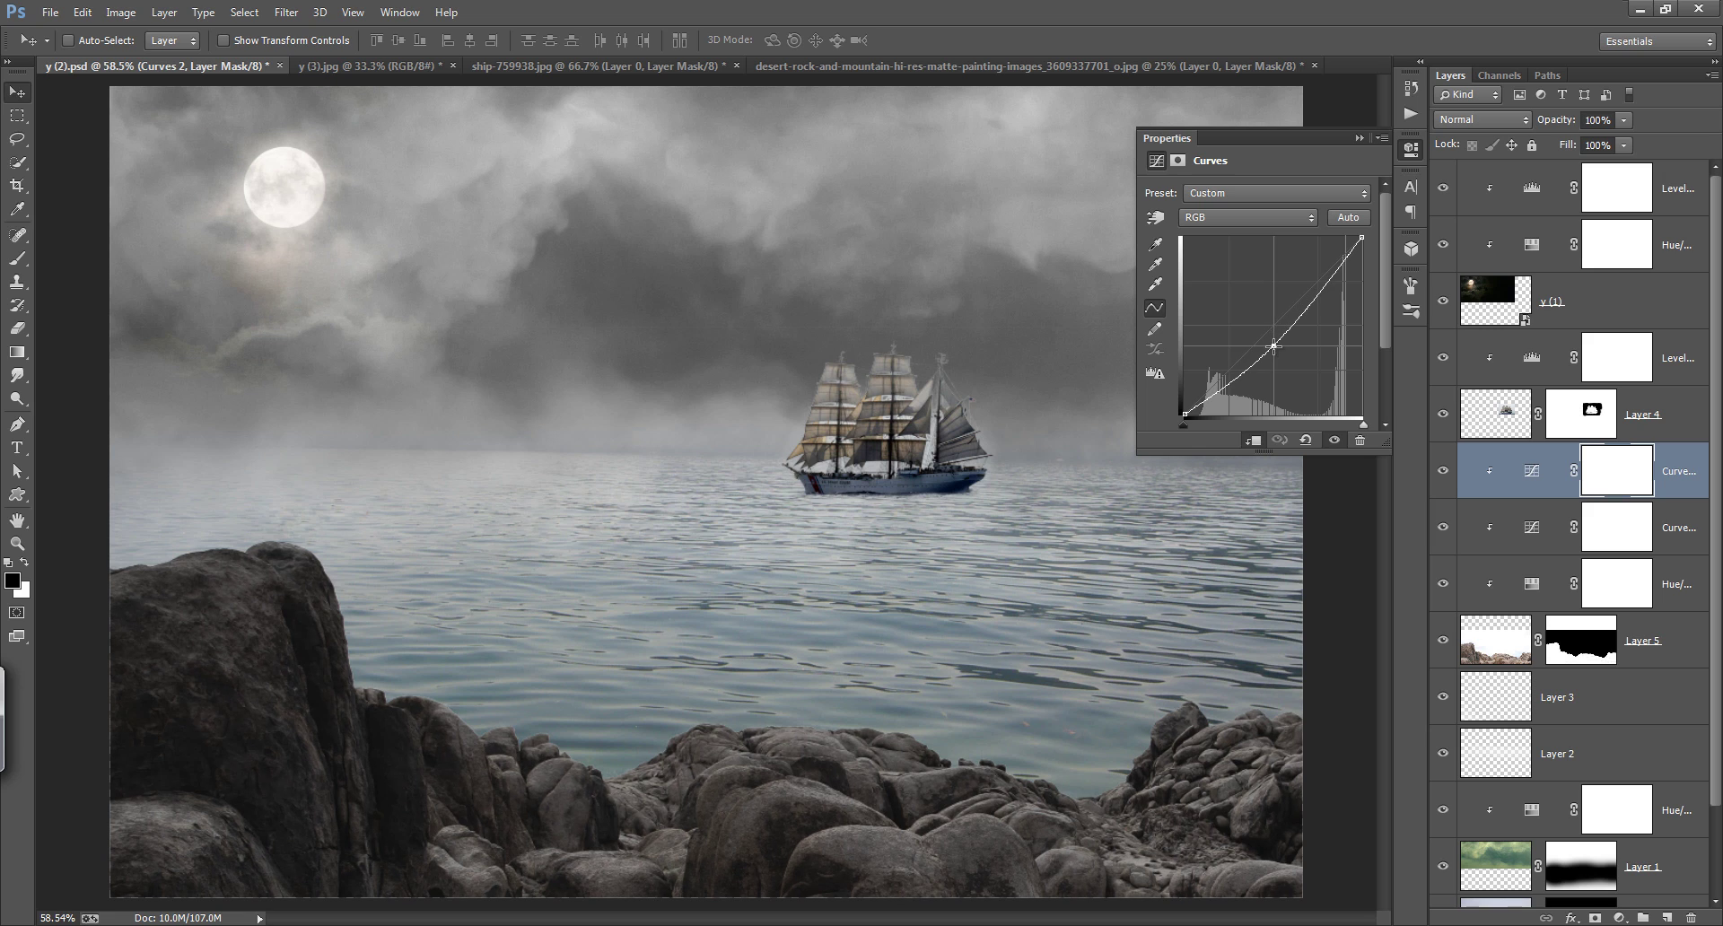
{"action": "left_click_drag", "start_coordinate": [1275, 343], "coordinate": [1275, 346]}
{"action": "left_click_drag", "start_coordinate": [1185, 410], "coordinate": [1180, 403]}
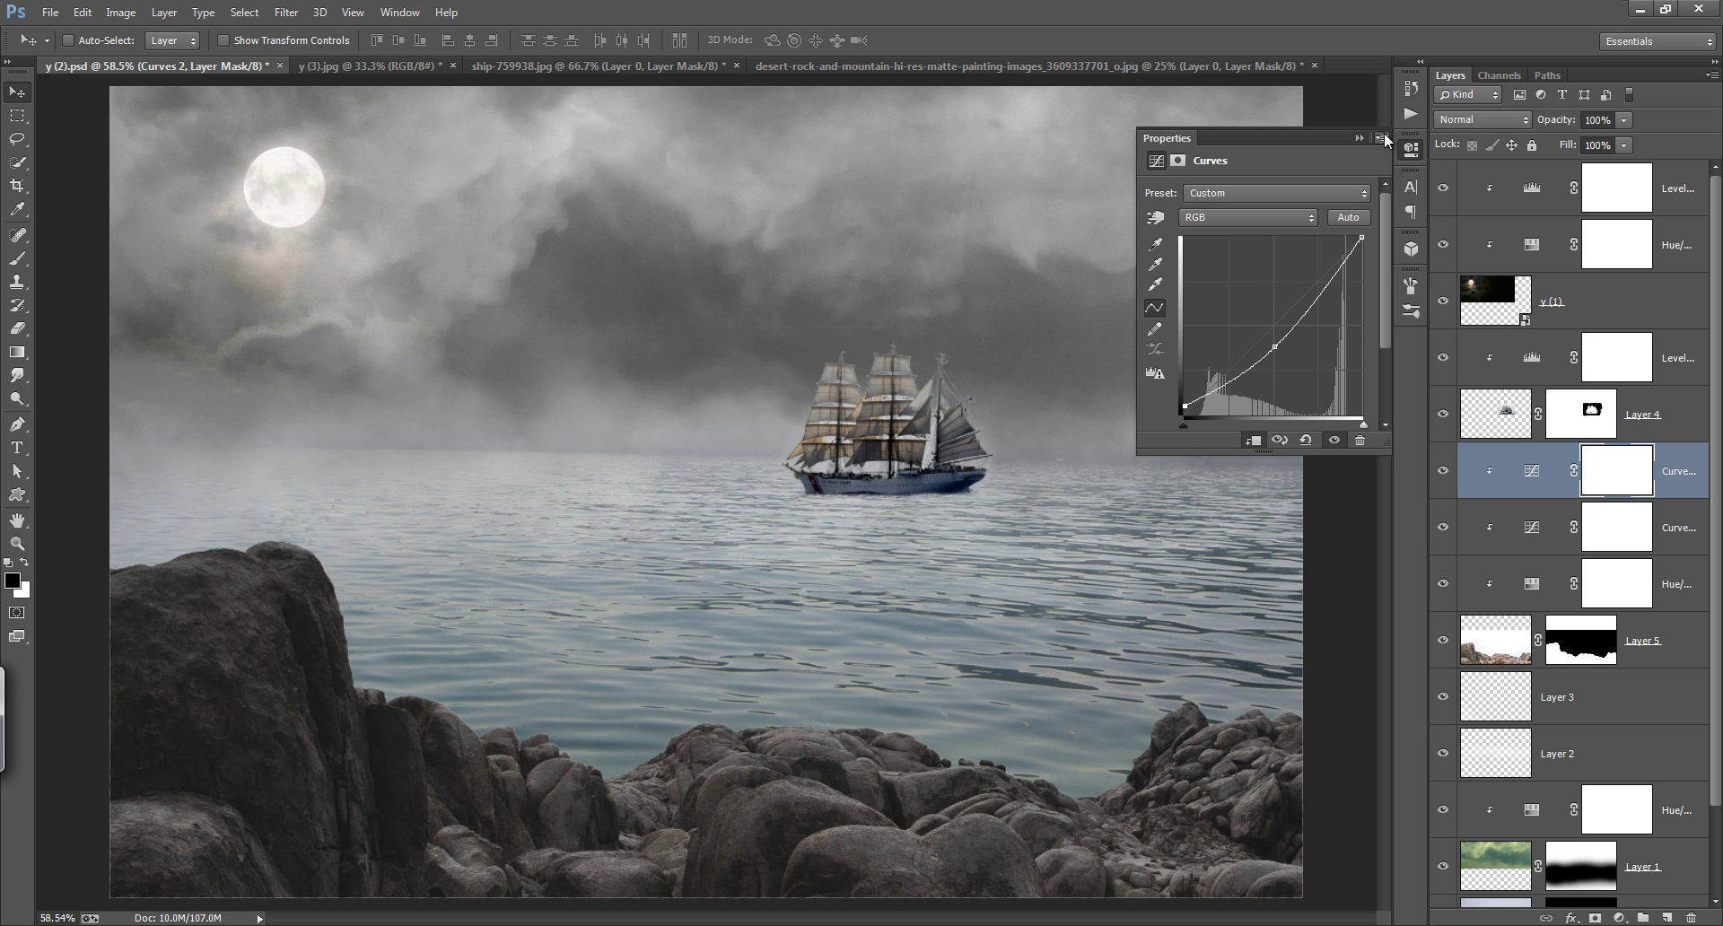
{"action": "left_click", "coordinate": [1384, 137]}
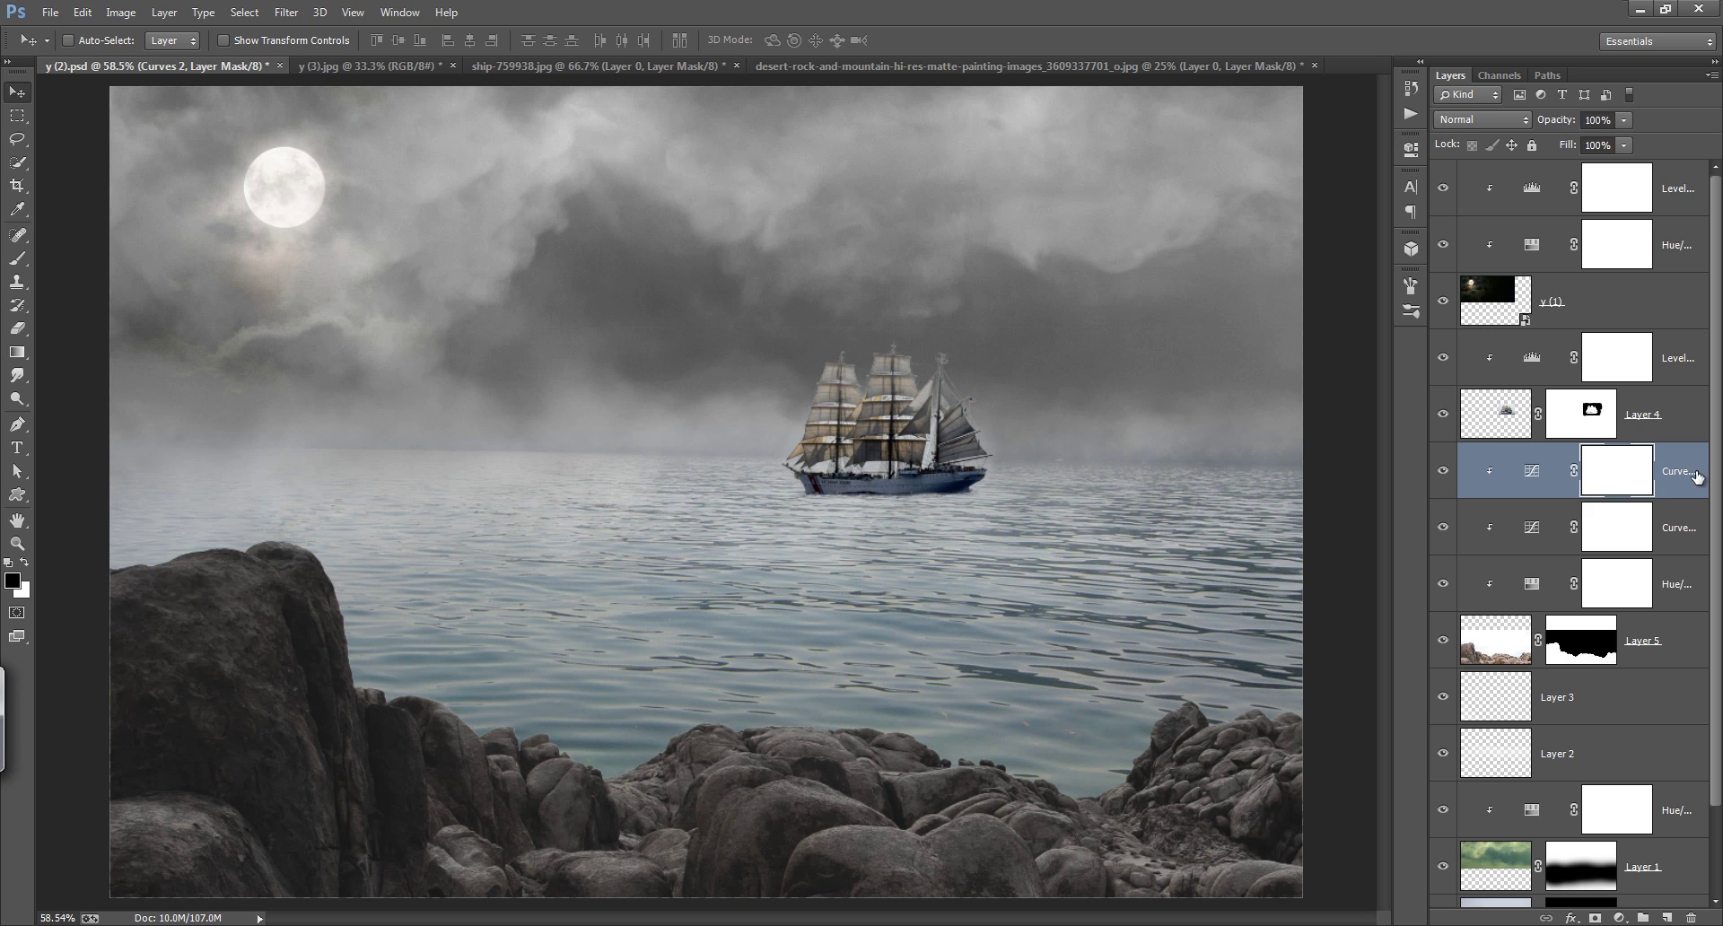
Step: Add a clipped Curves 3 above the Layer 4 ship with its midpoint pulled down
{"action": "left_click", "coordinate": [1480, 427]}
{"action": "left_click", "coordinate": [1443, 414]}
{"action": "left_click", "coordinate": [1443, 414]}
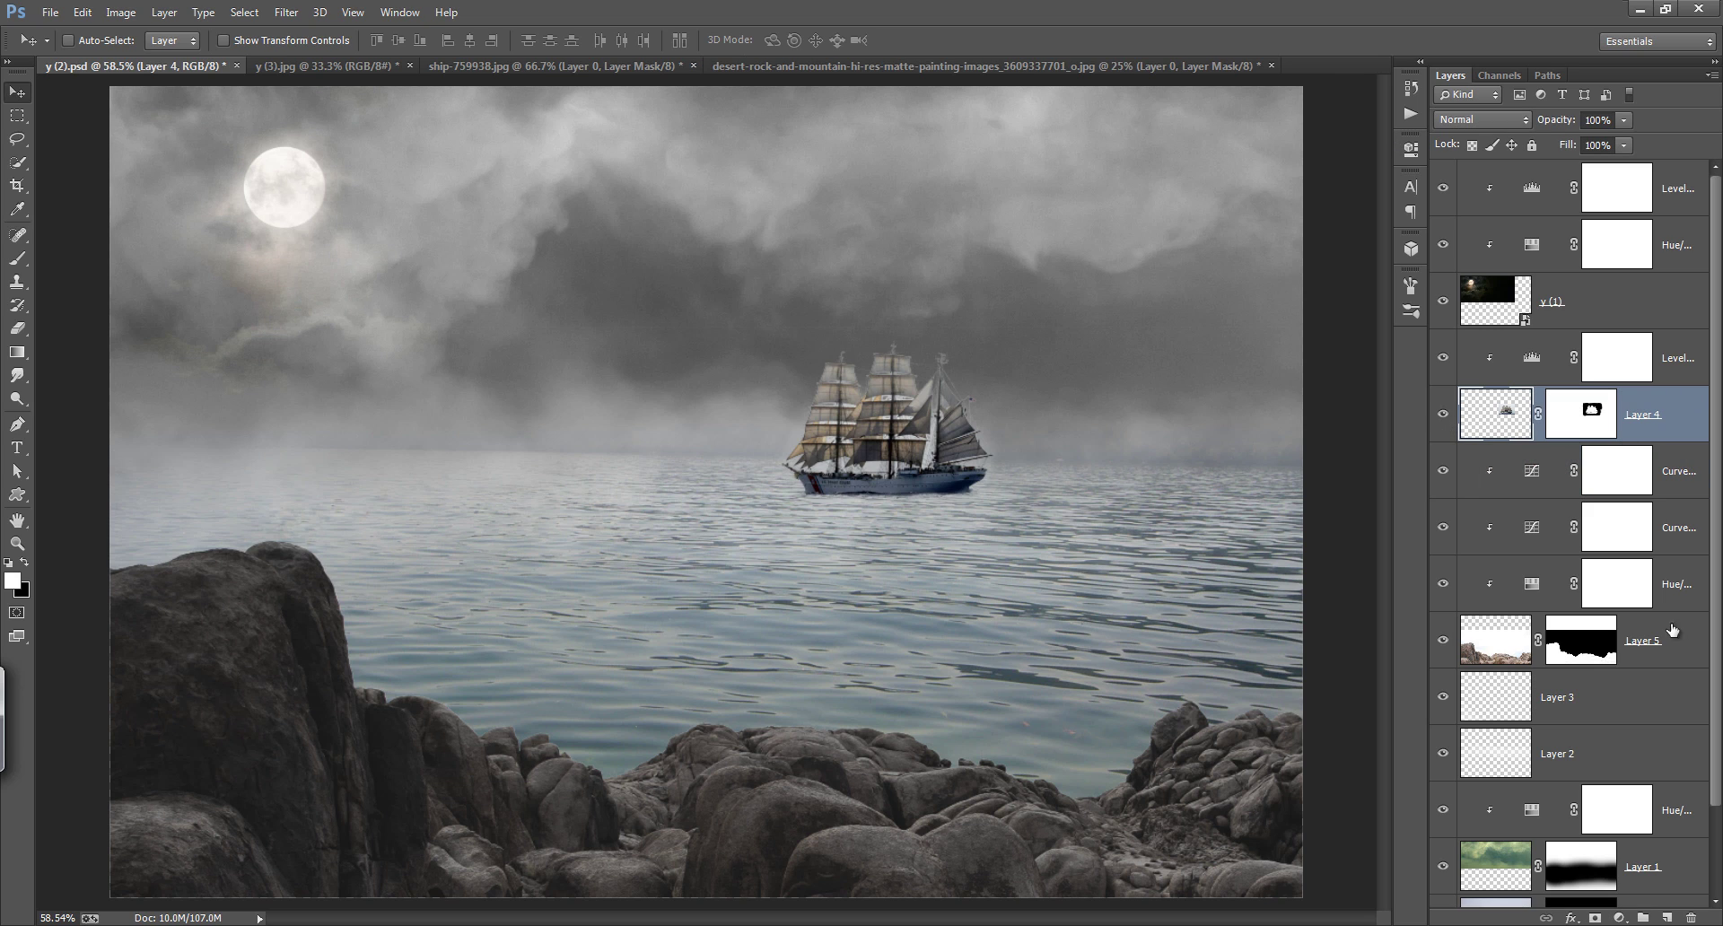
{"action": "left_click", "coordinate": [1619, 917]}
{"action": "left_click", "coordinate": [1613, 614]}
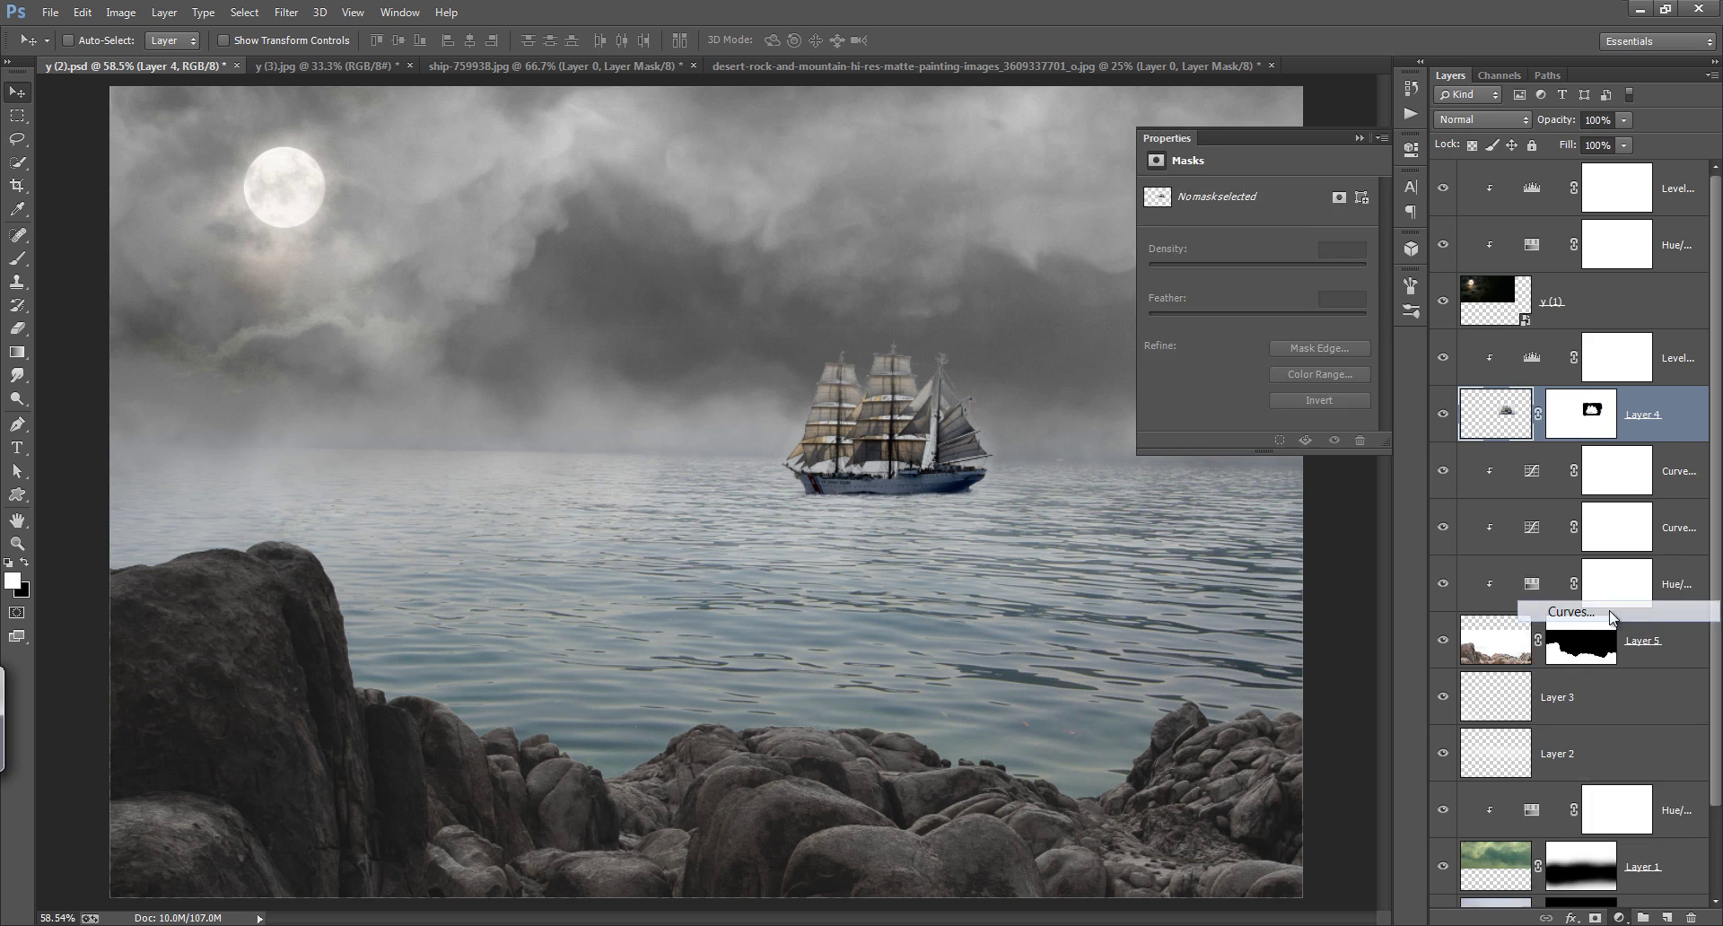
{"action": "key", "text": "alt"}
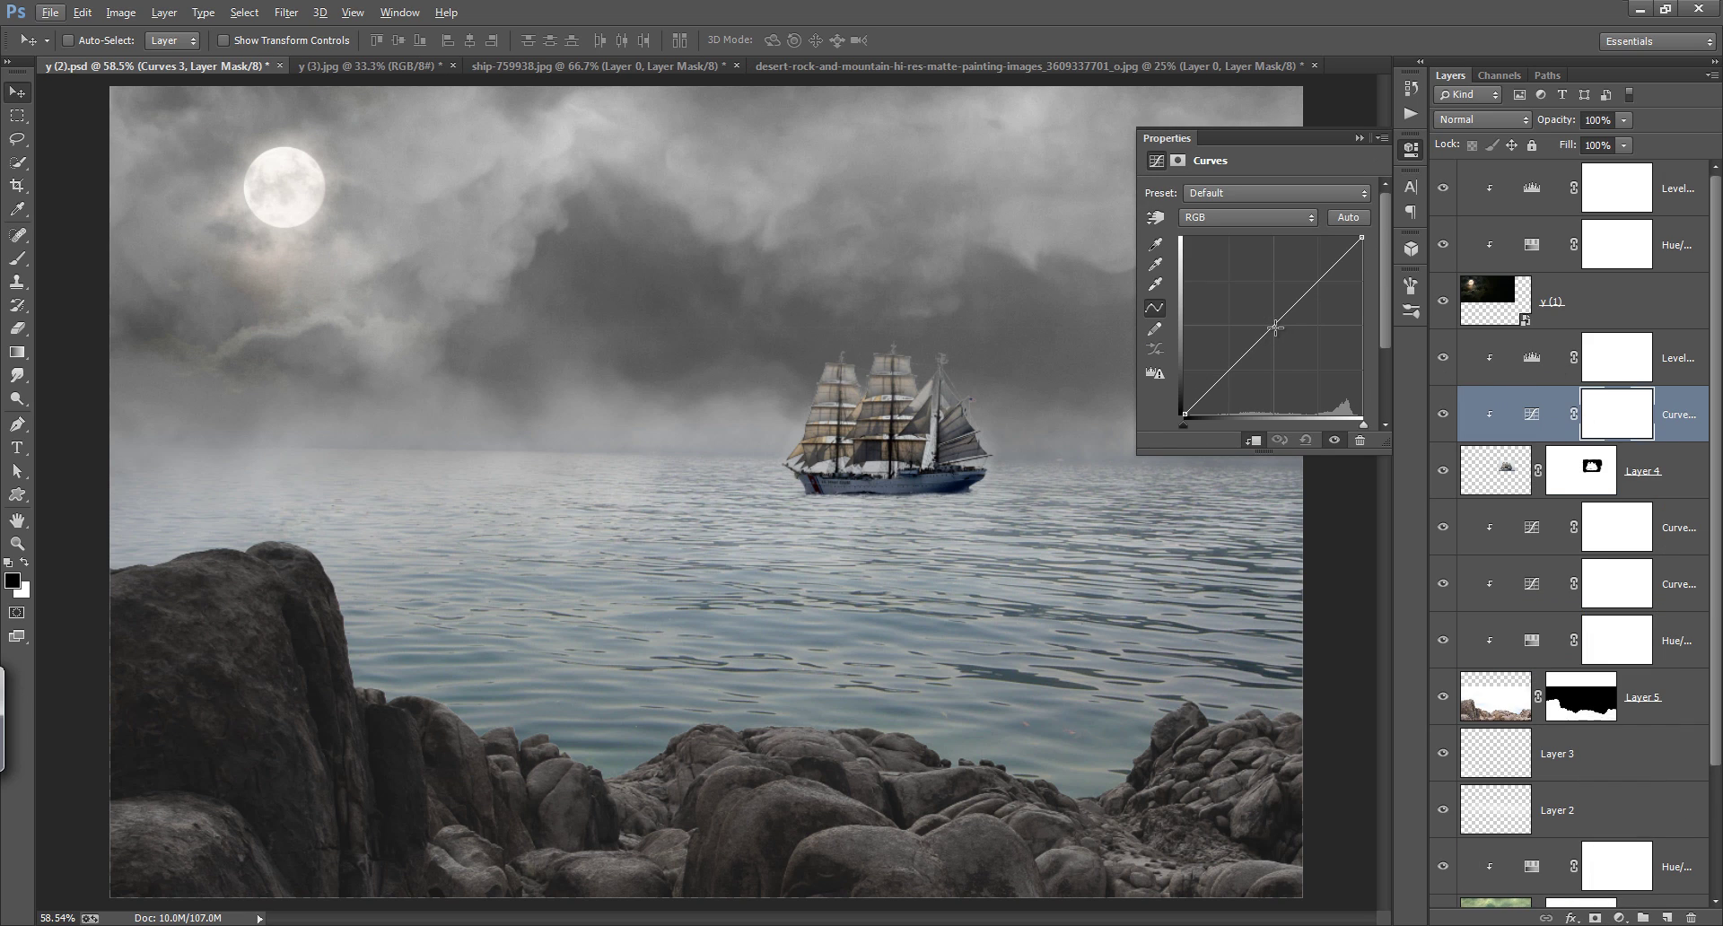
{"action": "left_click_drag", "start_coordinate": [1275, 328], "coordinate": [1274, 335]}
{"action": "left_click_drag", "start_coordinate": [1185, 413], "coordinate": [1171, 388]}
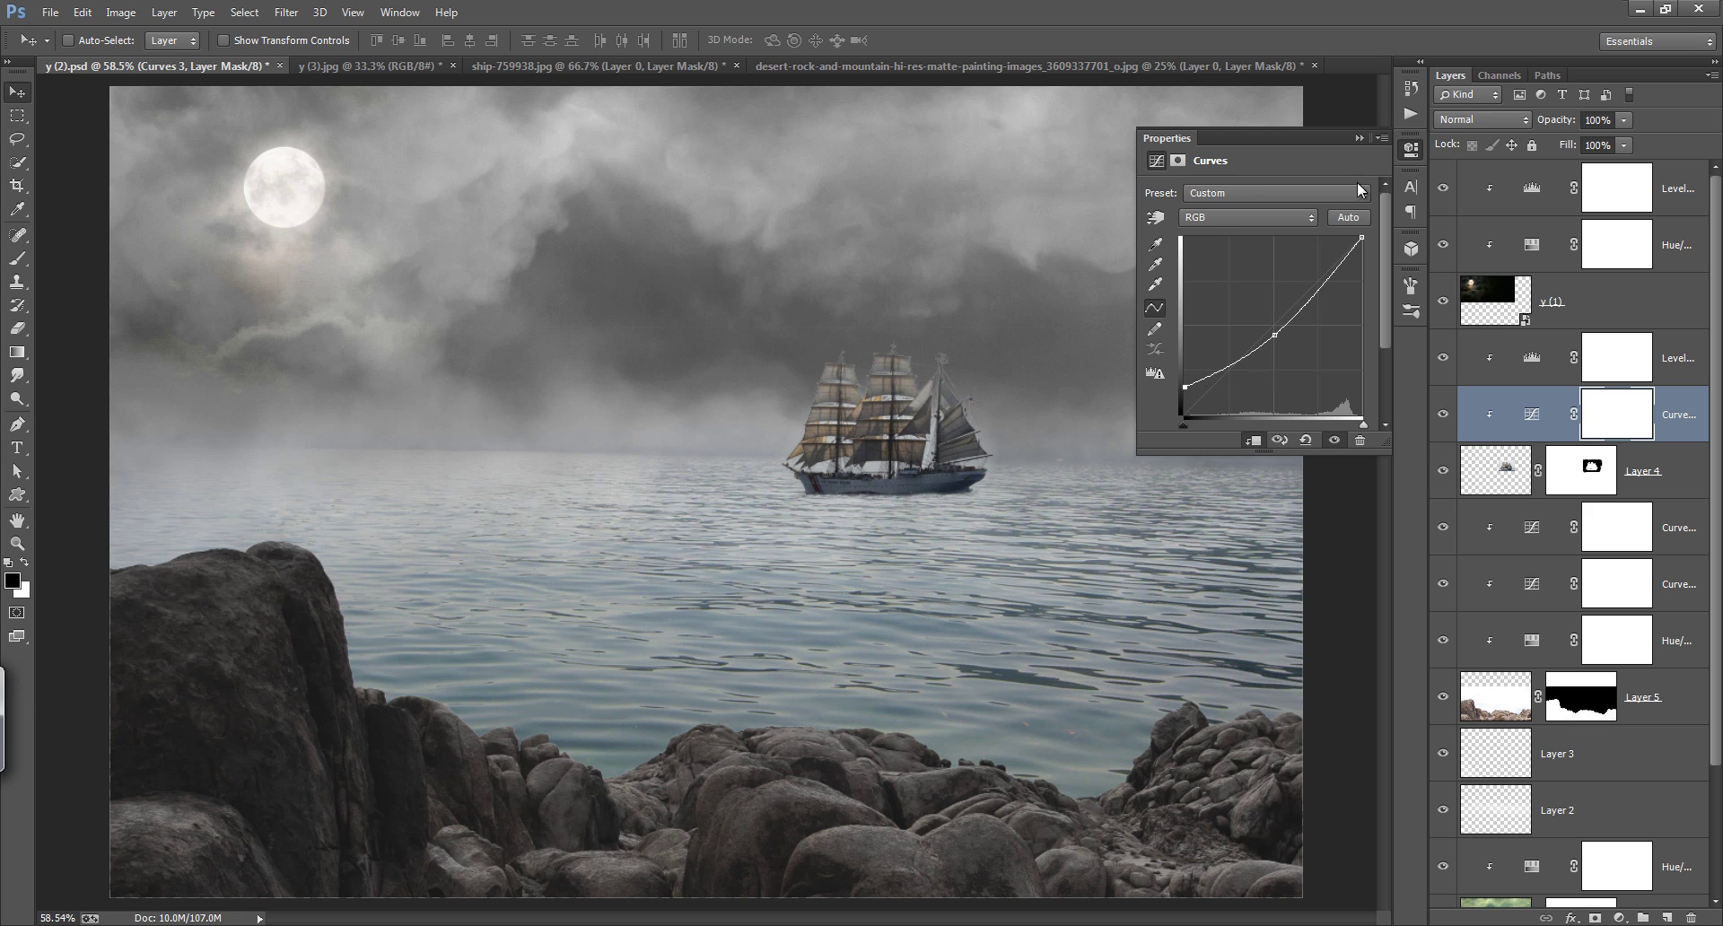
{"action": "left_click", "coordinate": [1360, 139]}
Step: Create Layer 6 under the ship and fill a pen-drawn shadow shape with black
{"action": "left_click", "coordinate": [1660, 475]}
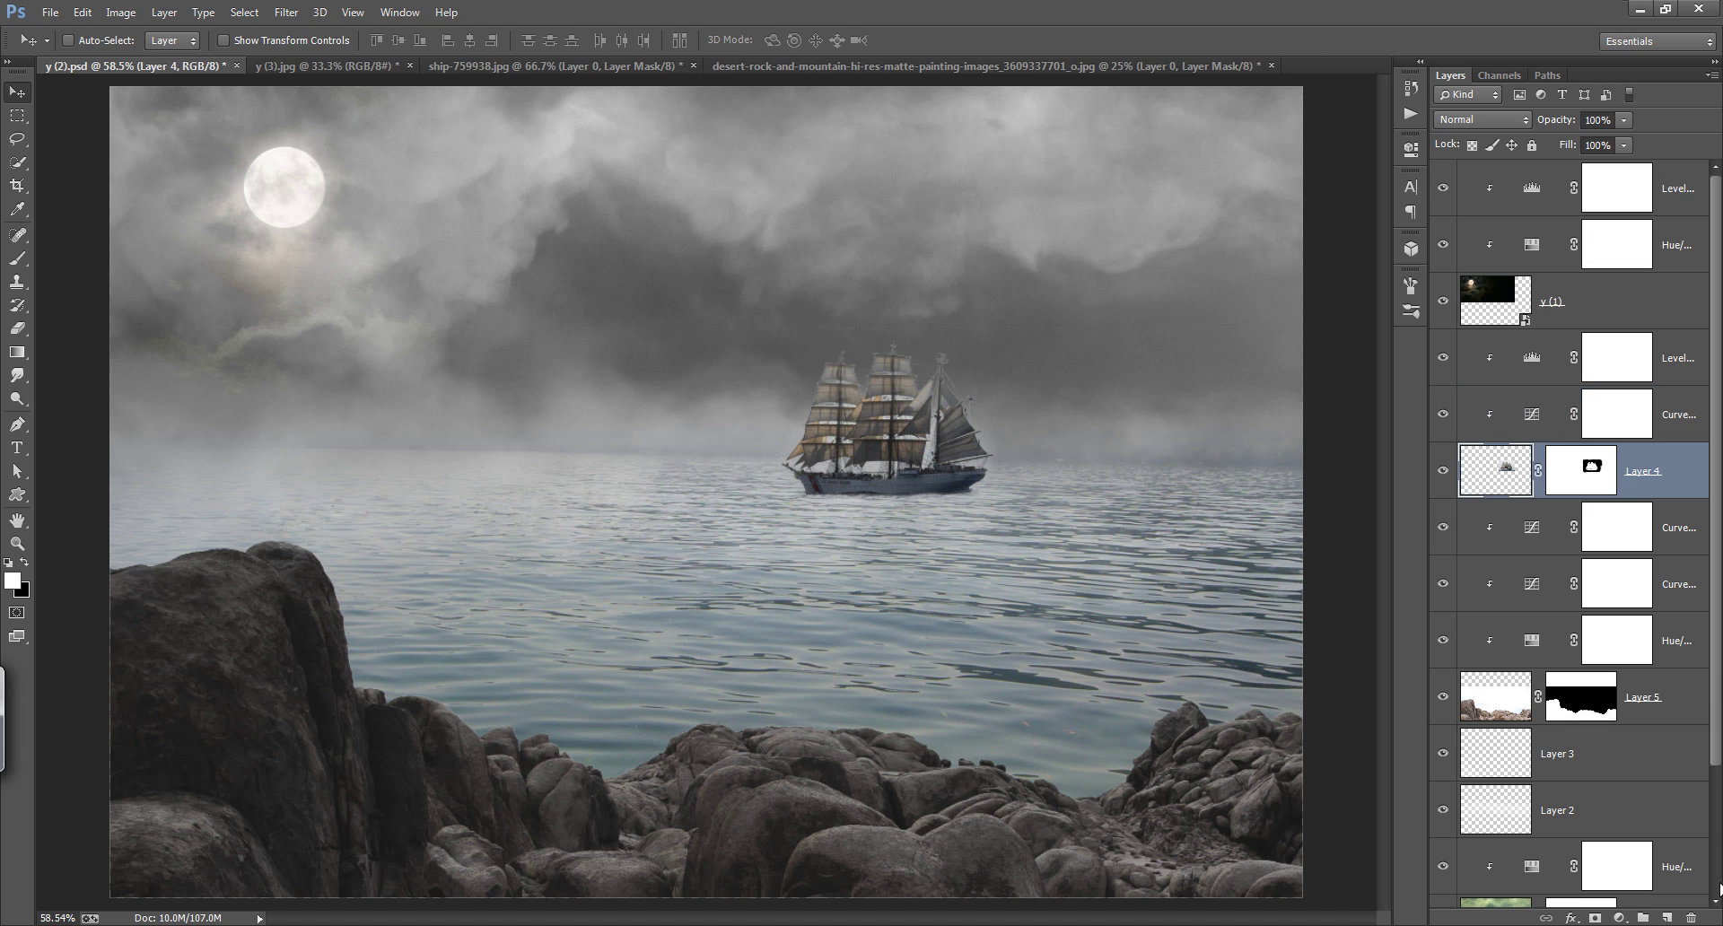
{"action": "left_click", "coordinate": [1667, 917]}
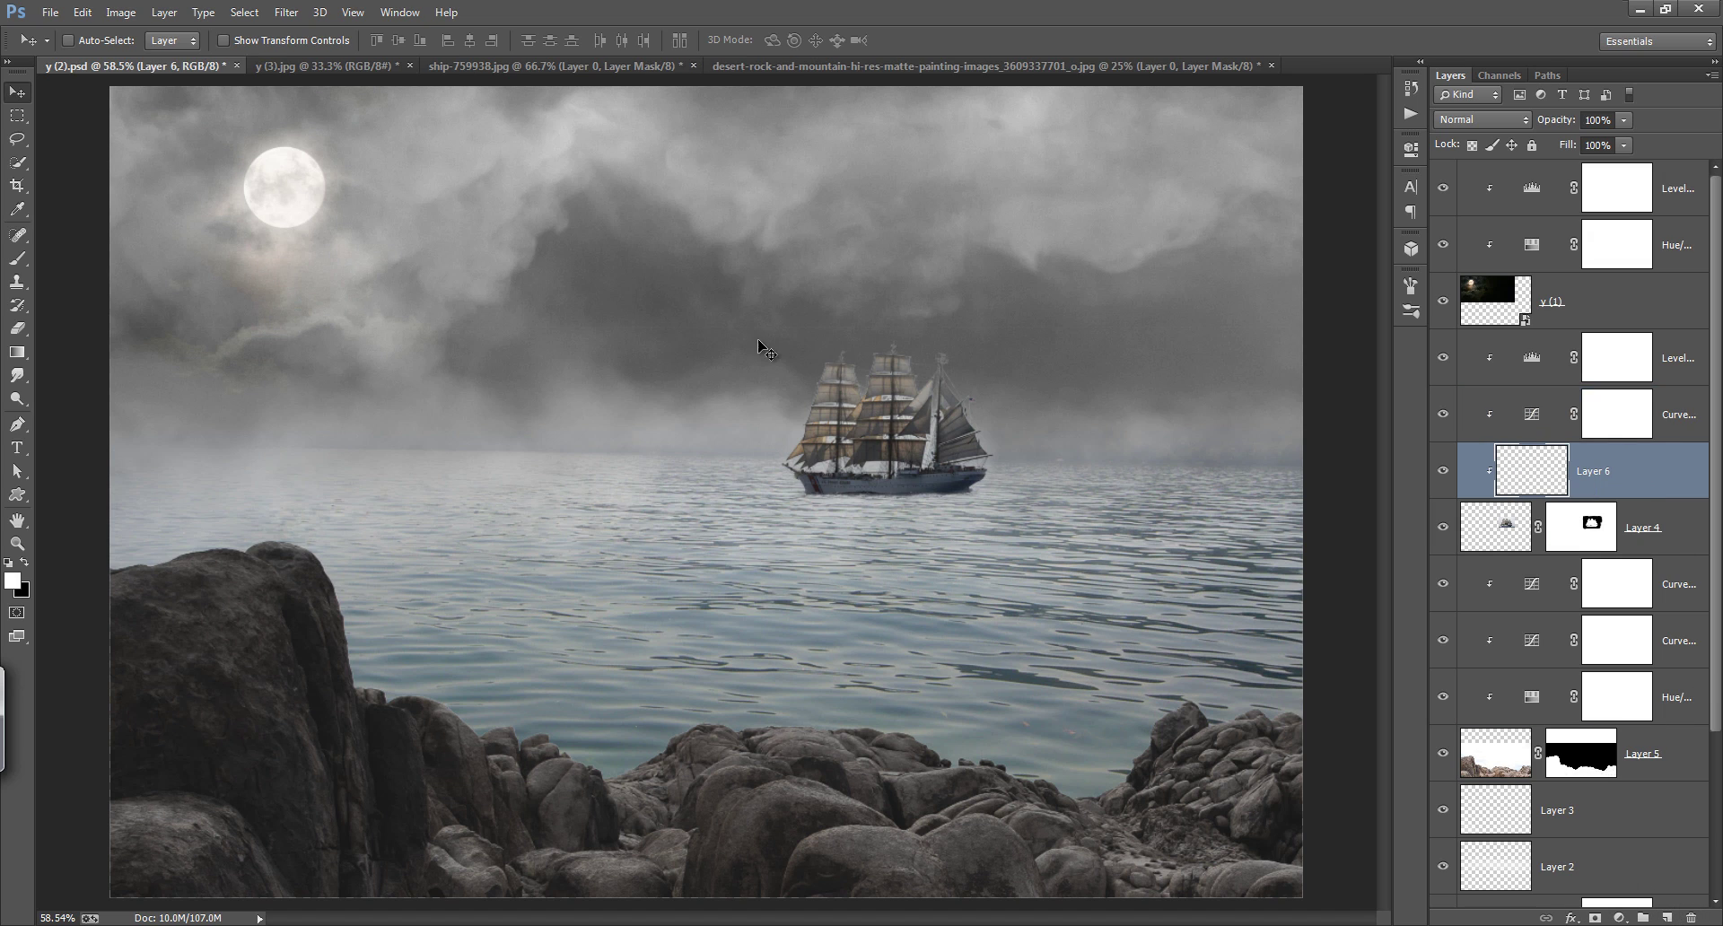
{"action": "key", "text": "ctrl+z"}
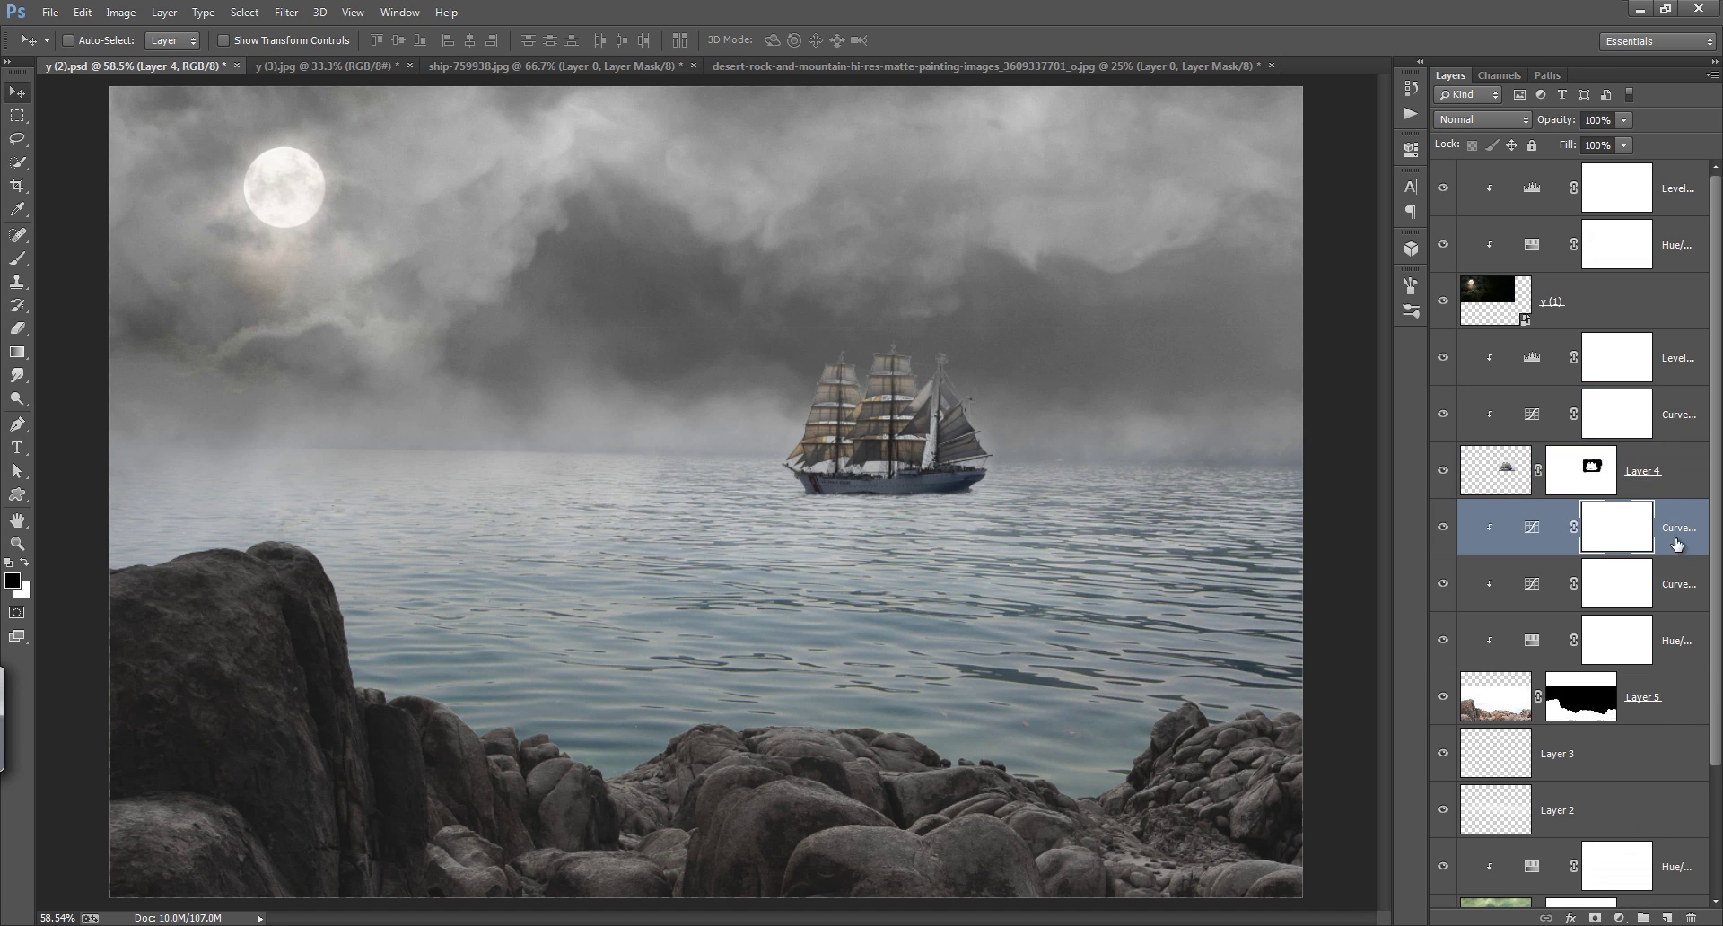
{"action": "left_click", "coordinate": [1666, 917], "text": "ctrl"}
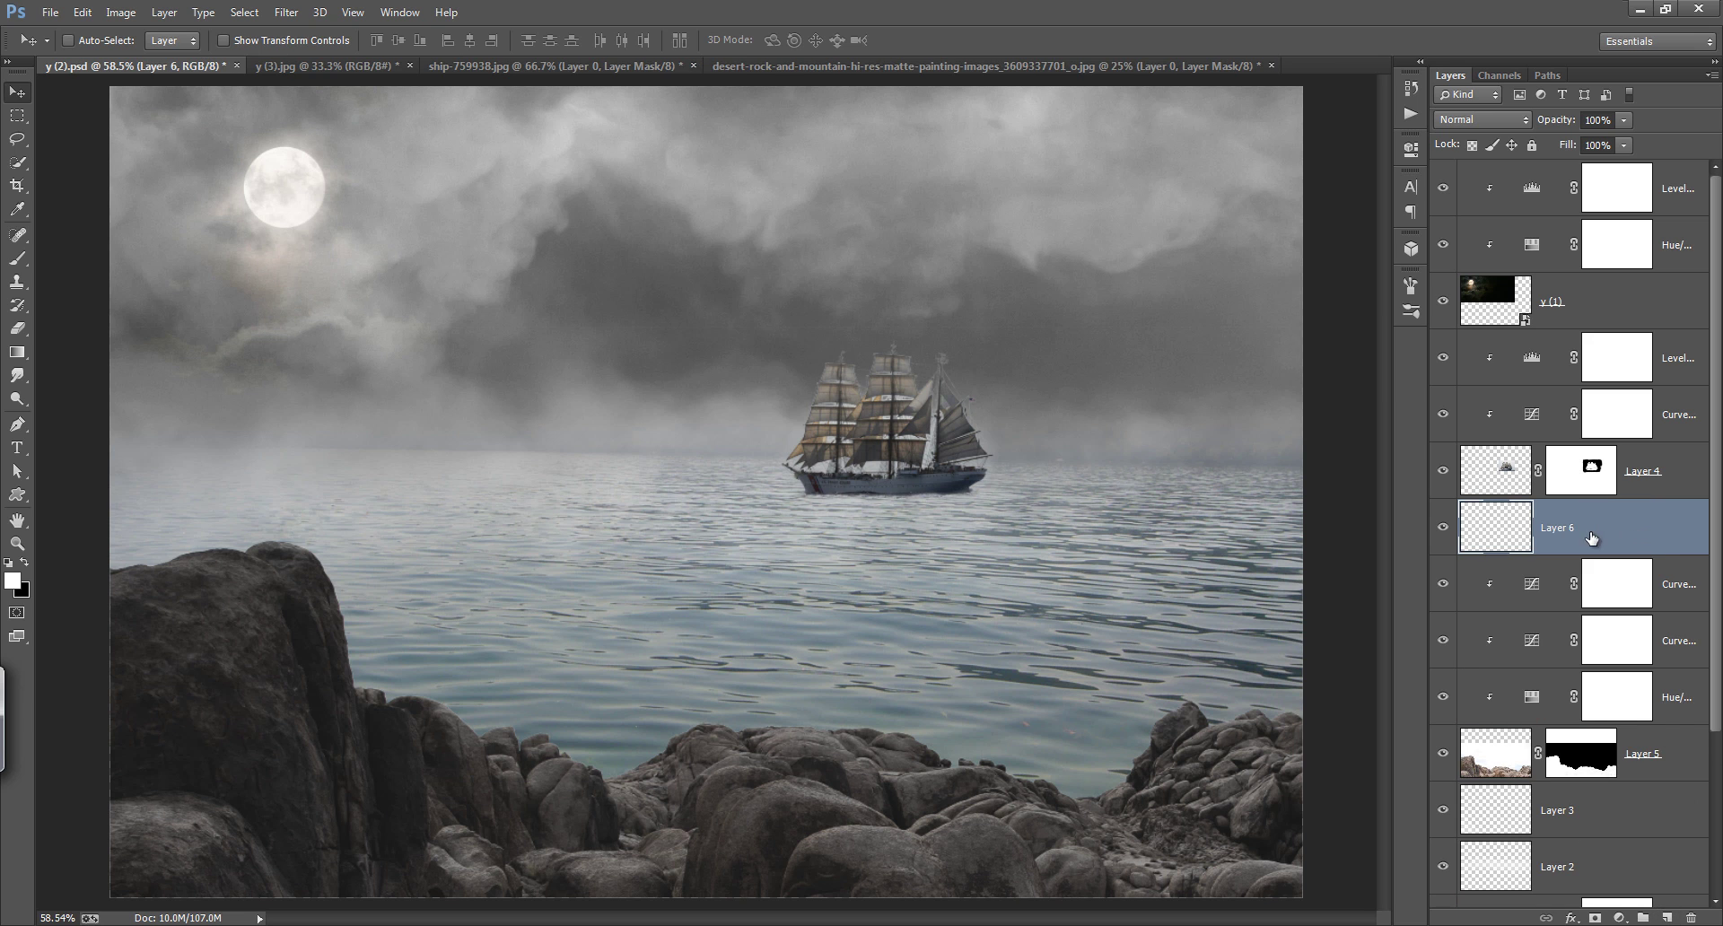
{"action": "left_click", "coordinate": [17, 399]}
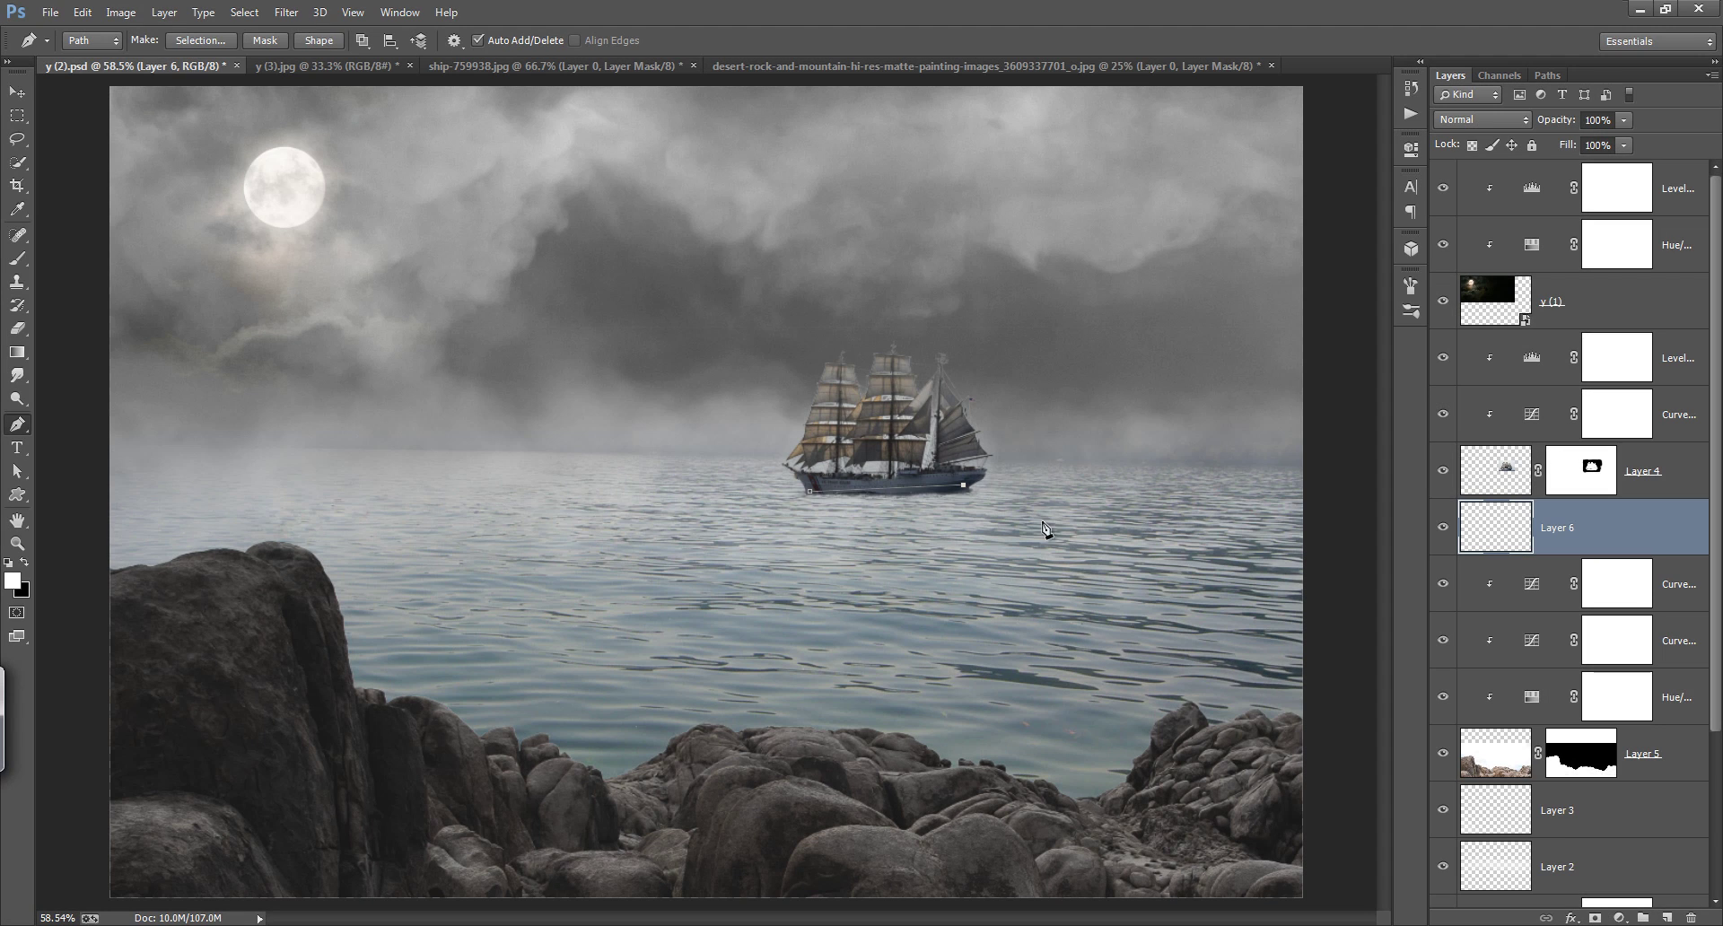
{"action": "right_click", "coordinate": [896, 522]}
{"action": "left_click", "coordinate": [992, 131]}
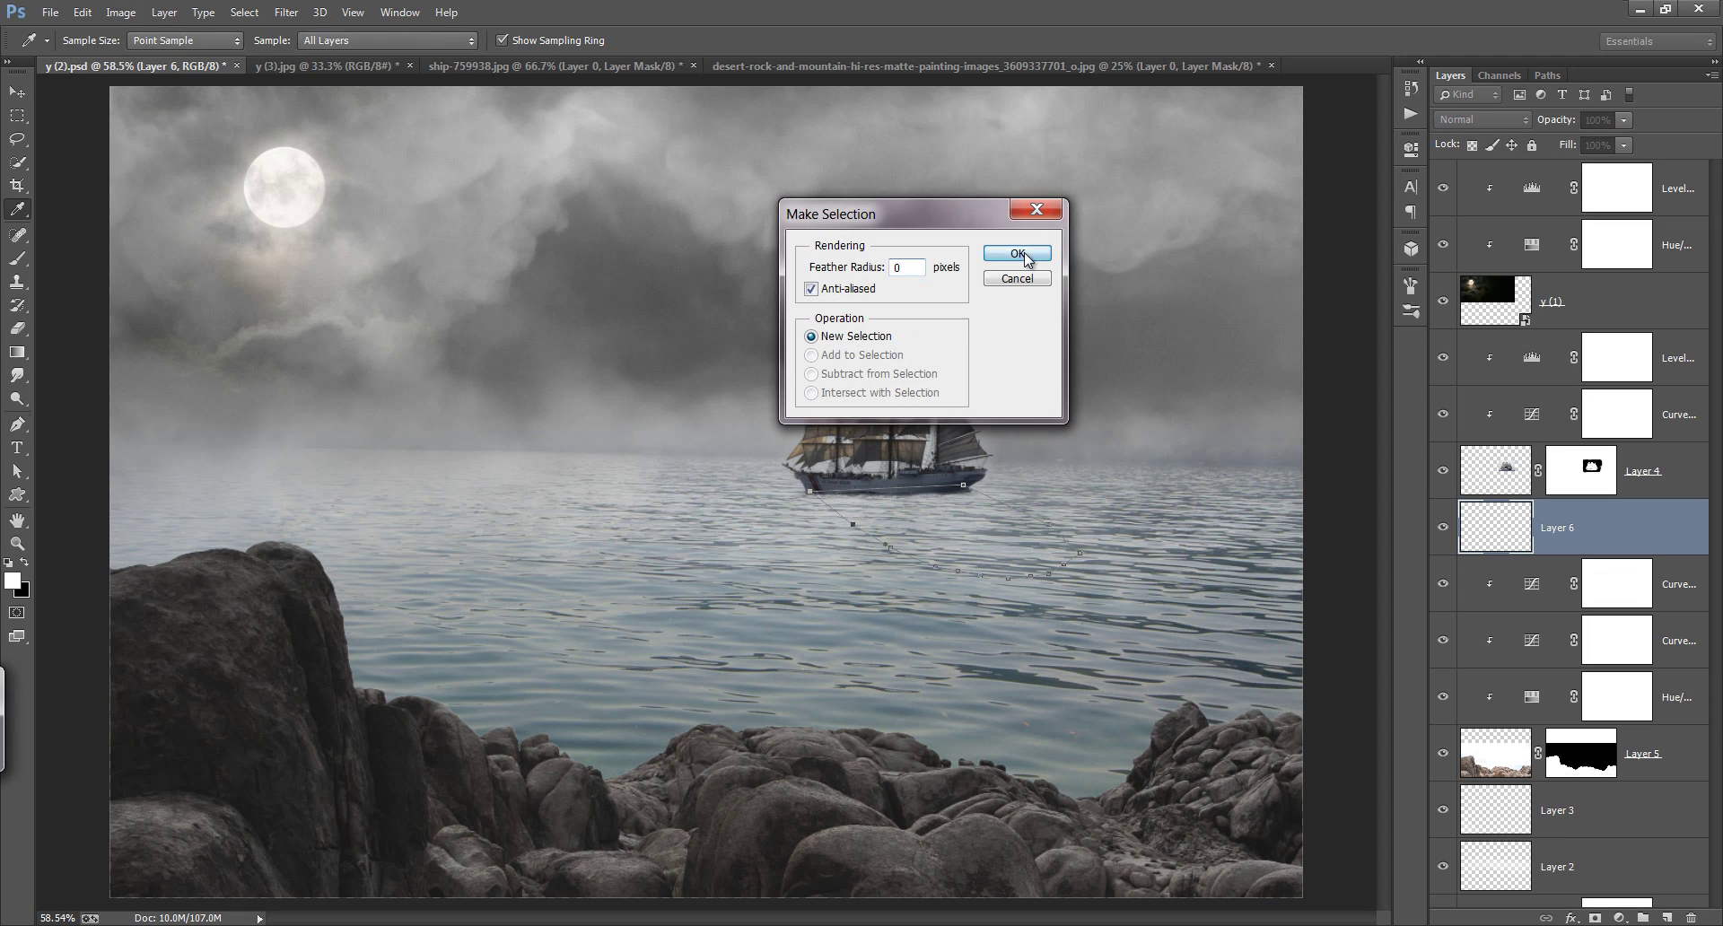
{"action": "left_click", "coordinate": [1023, 238]}
{"action": "key", "text": "alt+BackSpace"}
{"action": "key", "text": "ctrl+i"}
Step: Squash the shadow to about half height, nudge it left and lower its opacity
{"action": "left_click_drag", "start_coordinate": [1557, 120], "coordinate": [1498, 117]}
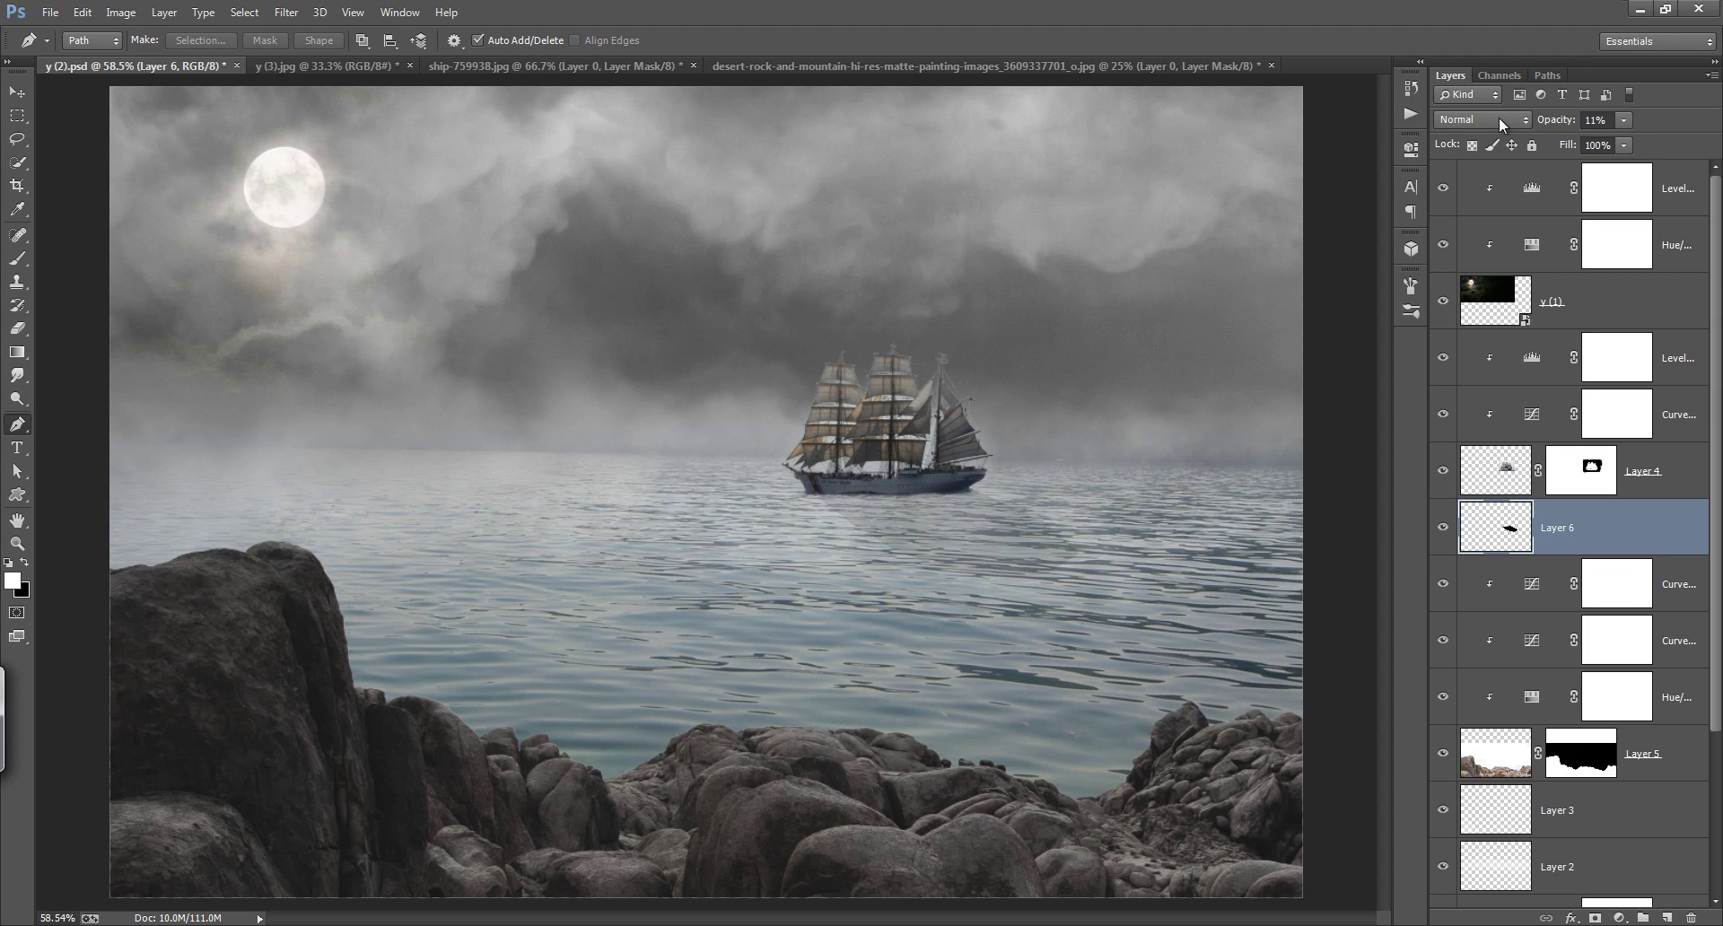
{"action": "key", "text": "ctrl+t"}
{"action": "left_click_drag", "start_coordinate": [945, 577], "coordinate": [945, 530]}
{"action": "key", "text": "Return"}
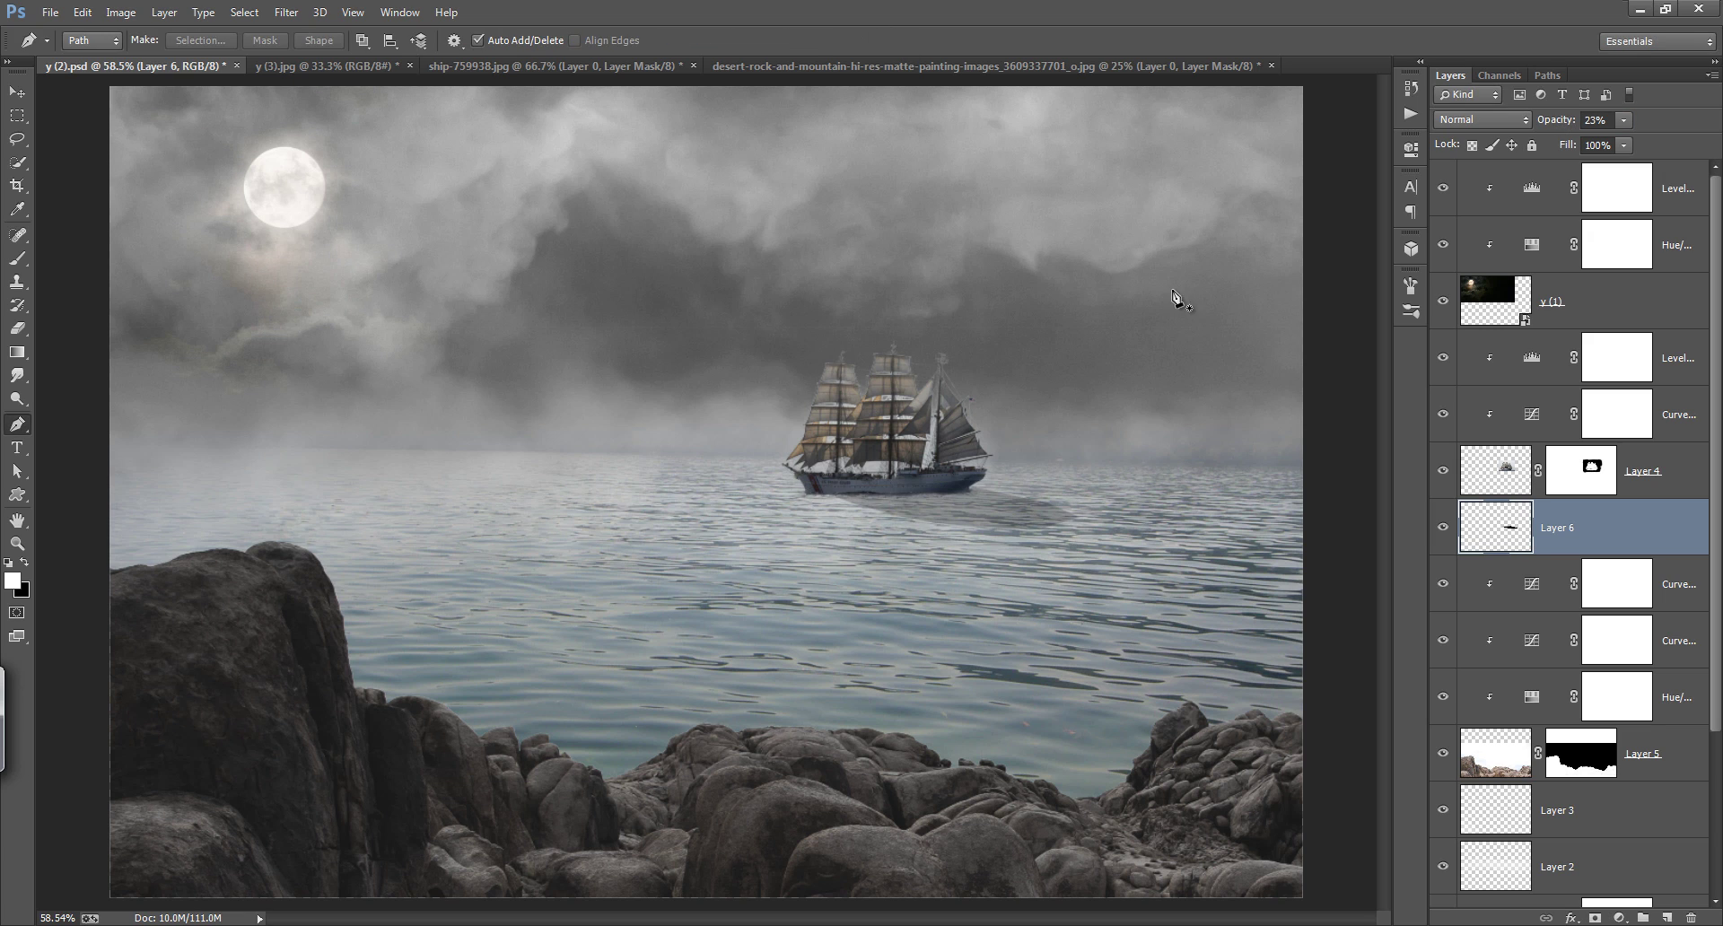
{"action": "key", "text": "v"}
{"action": "key", "text": "2"}
{"action": "key", "text": "3"}
{"action": "key", "text": "Left"}
{"action": "key", "text": "Left"}
{"action": "key", "text": "Left"}
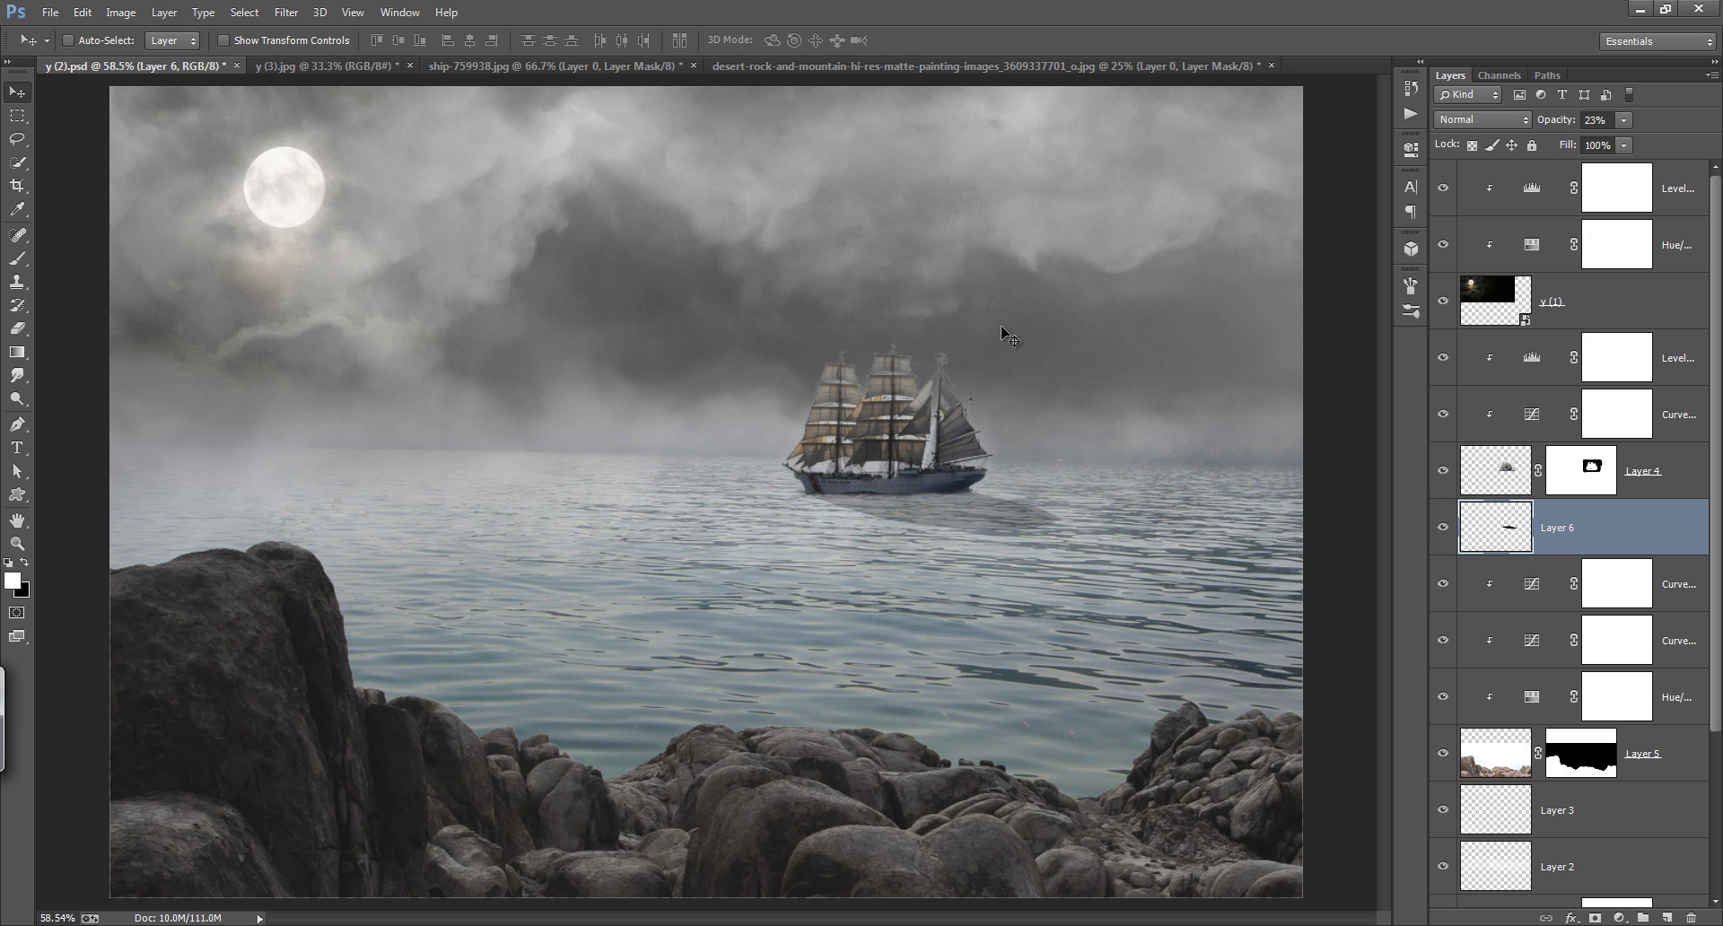
{"action": "key", "text": "ctrl+t"}
{"action": "key", "text": "Return"}
{"action": "key", "text": "3"}
Step: Blur the shadow and set Layer 6's opacity to 43%
{"action": "left_click", "coordinate": [283, 13]}
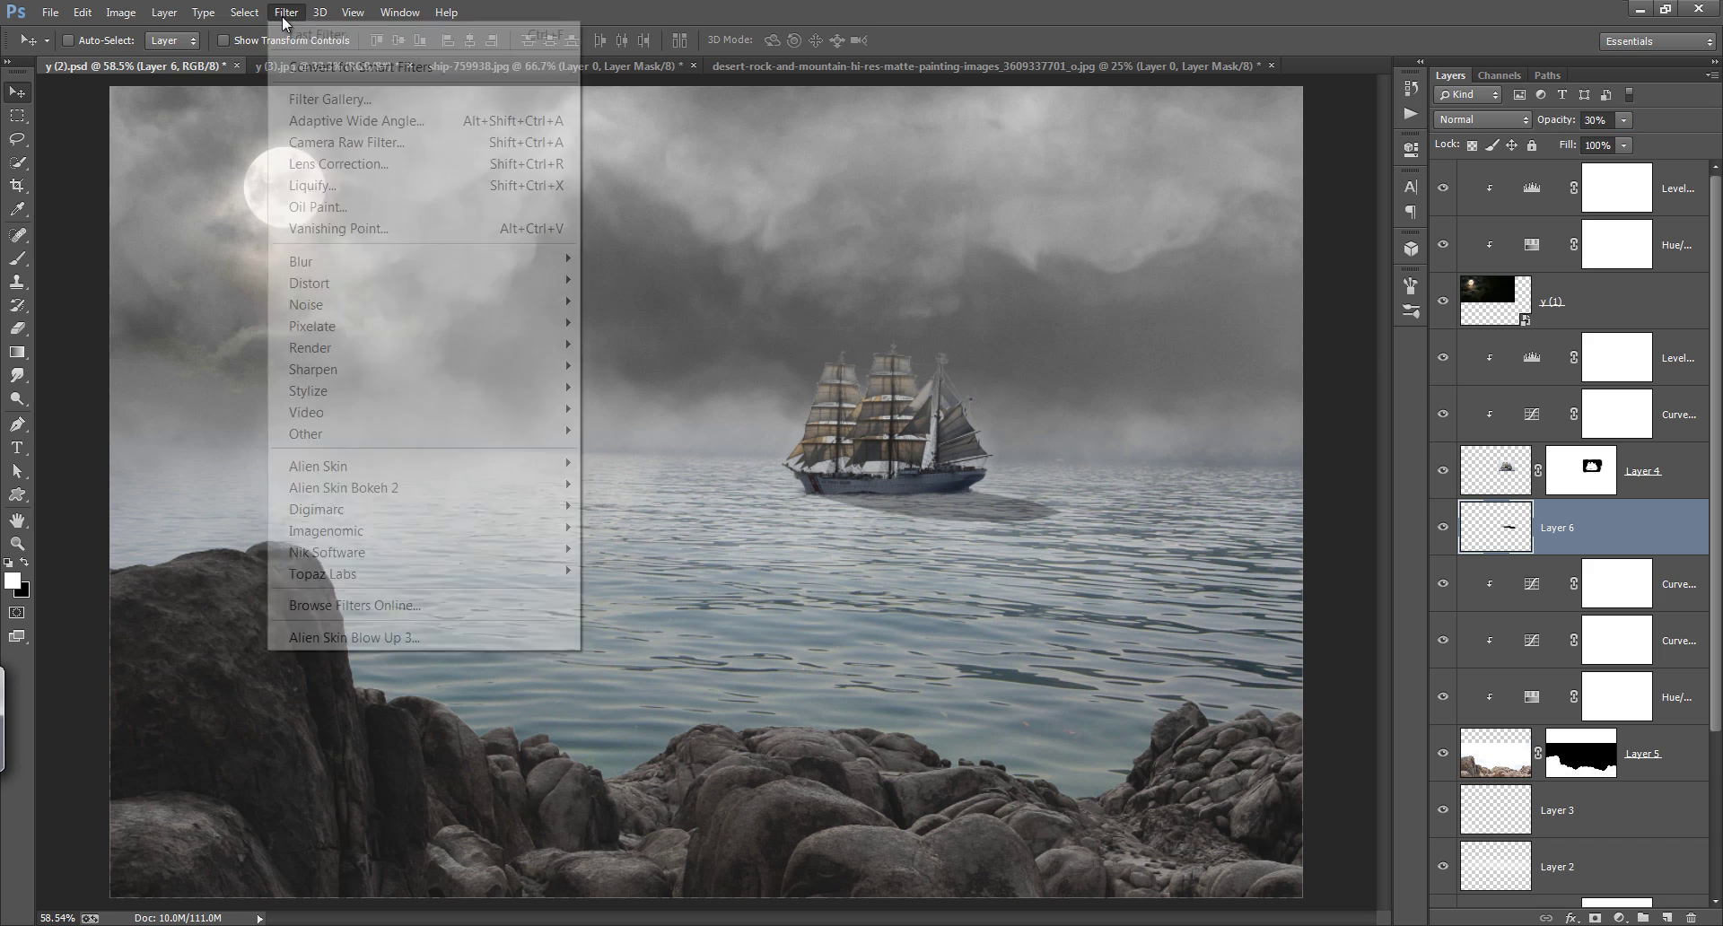
{"action": "left_click", "coordinate": [628, 444]}
{"action": "left_click", "coordinate": [1463, 261]}
{"action": "left_click_drag", "start_coordinate": [1557, 122], "coordinate": [1573, 125]}
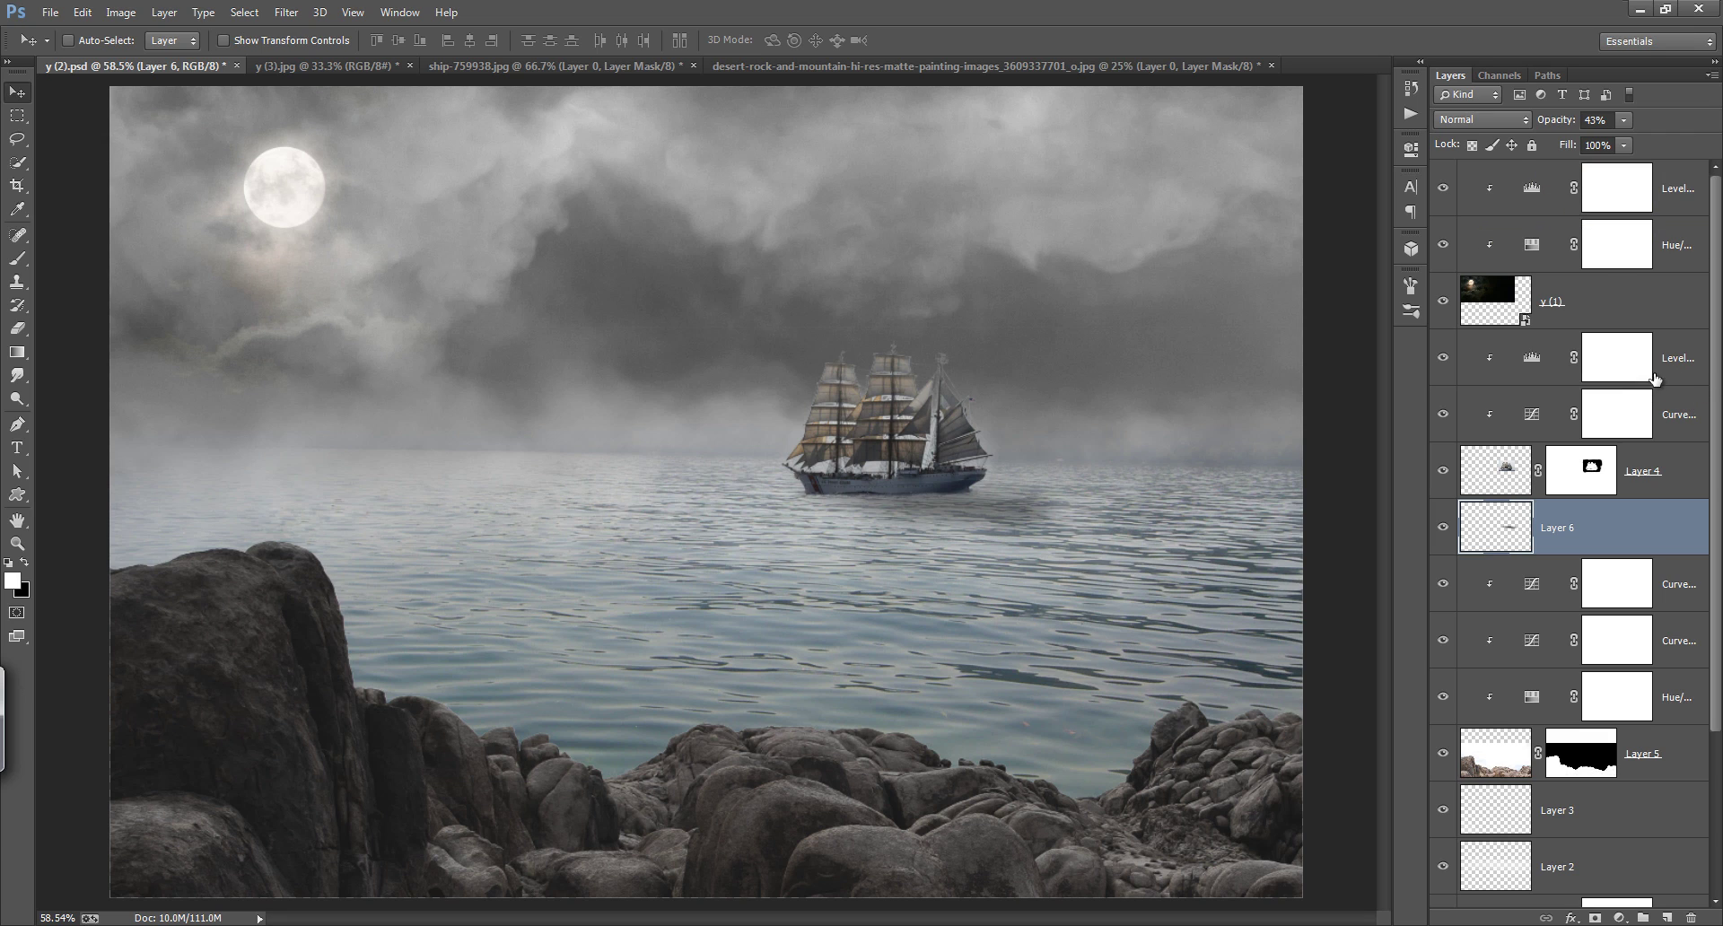
{"action": "scroll", "coordinate": [1705, 518], "scroll_direction": "down", "scroll_amount": 3}
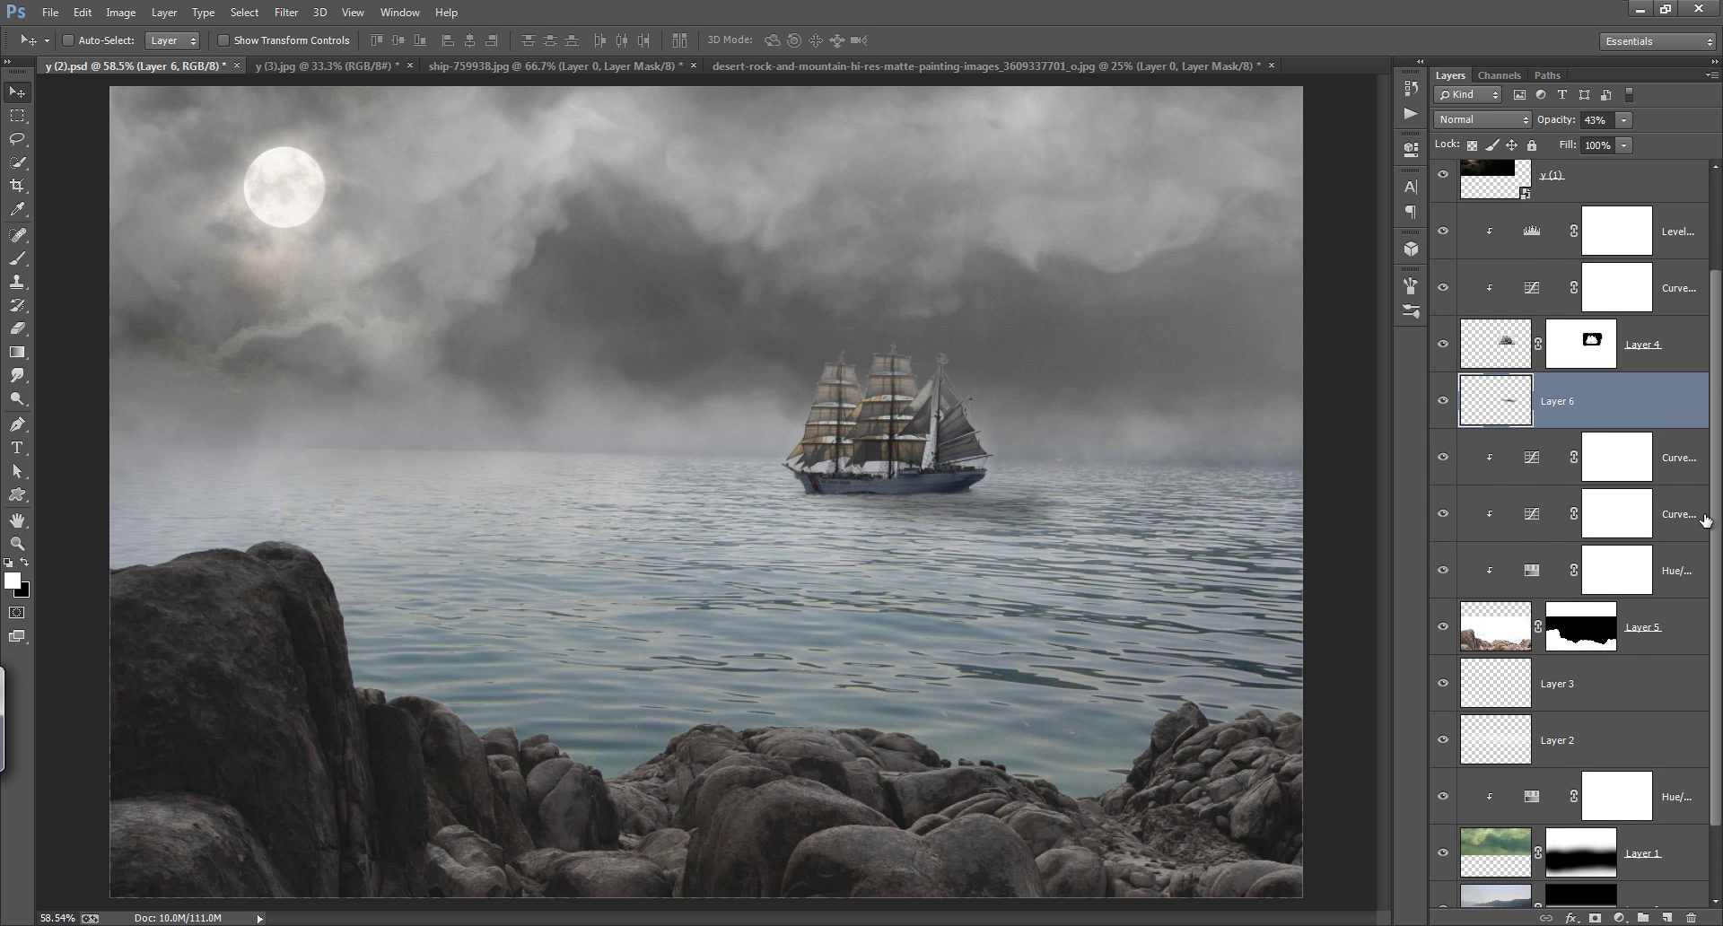
Step: Add a new Layer 7 above the rocks and fill it with 50% Gray
{"action": "left_click", "coordinate": [1656, 634]}
{"action": "left_click", "coordinate": [1665, 917]}
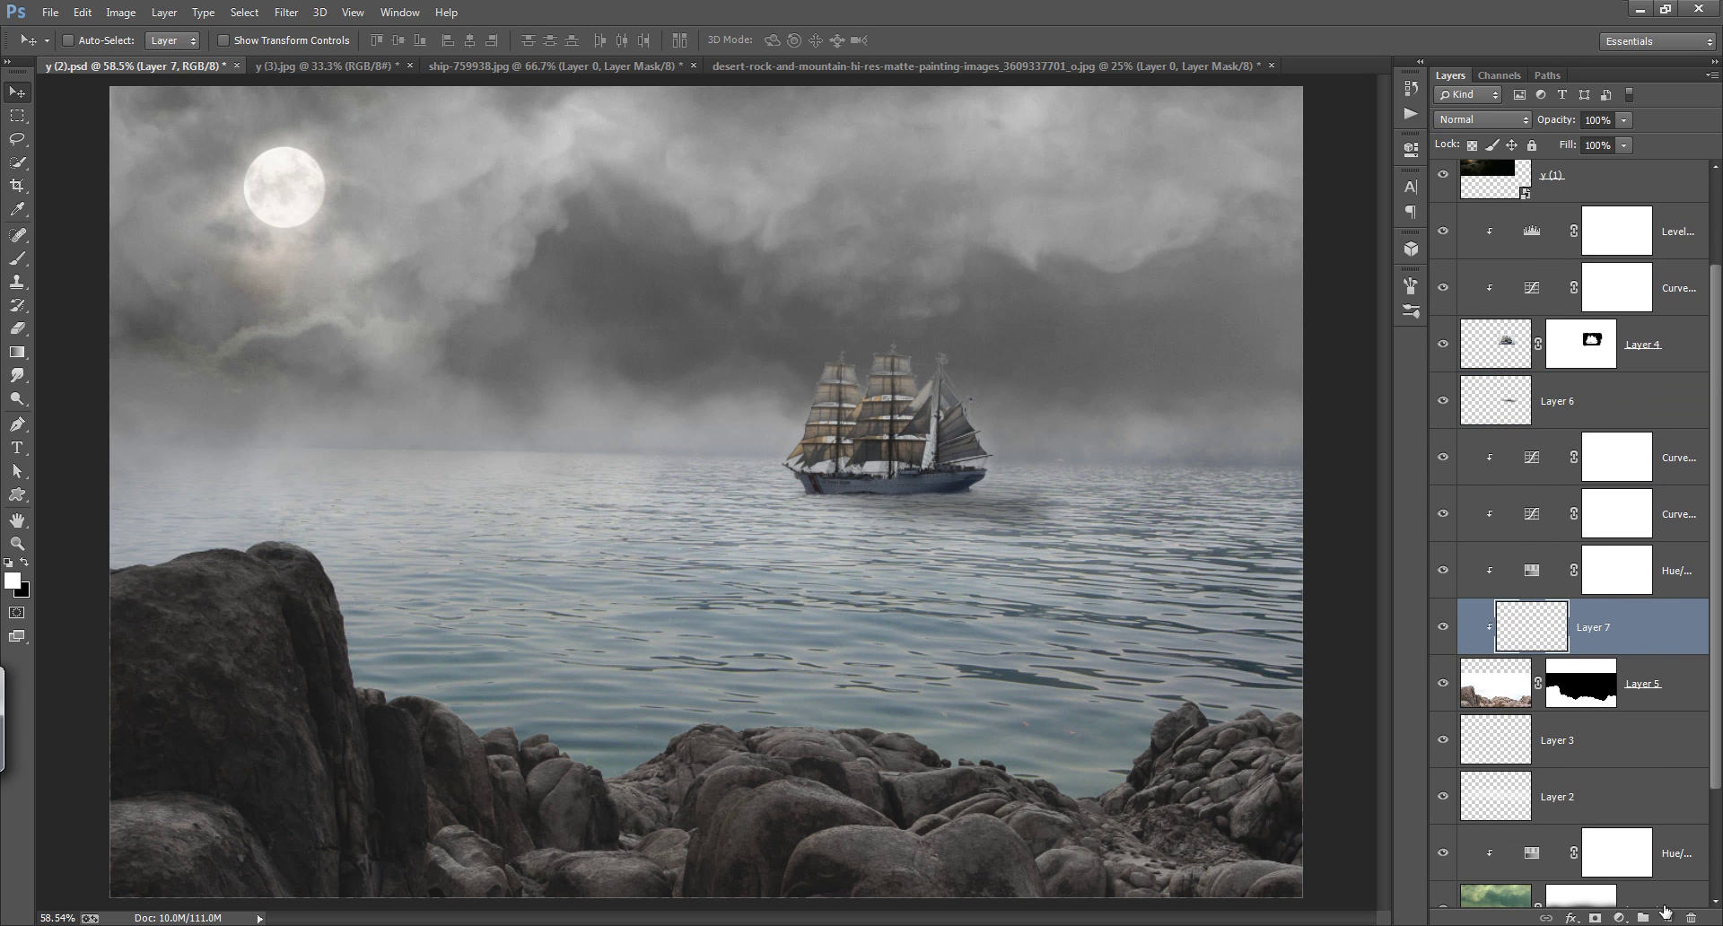
{"action": "left_click", "coordinate": [83, 12]}
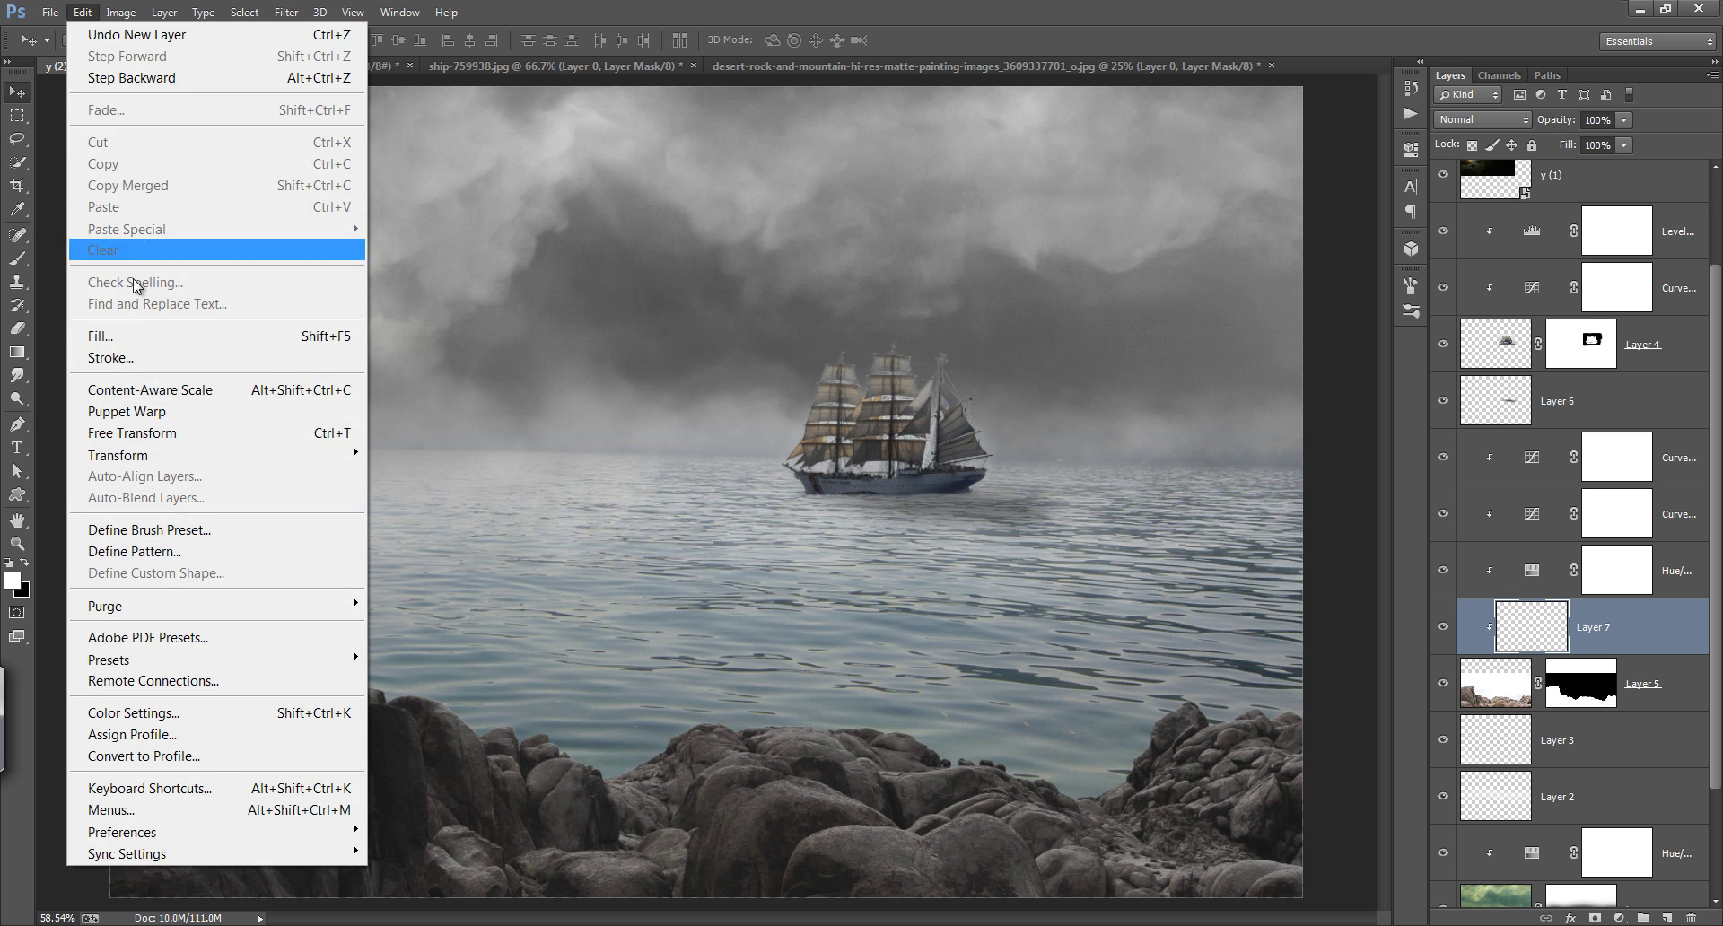
{"action": "left_click", "coordinate": [136, 347]}
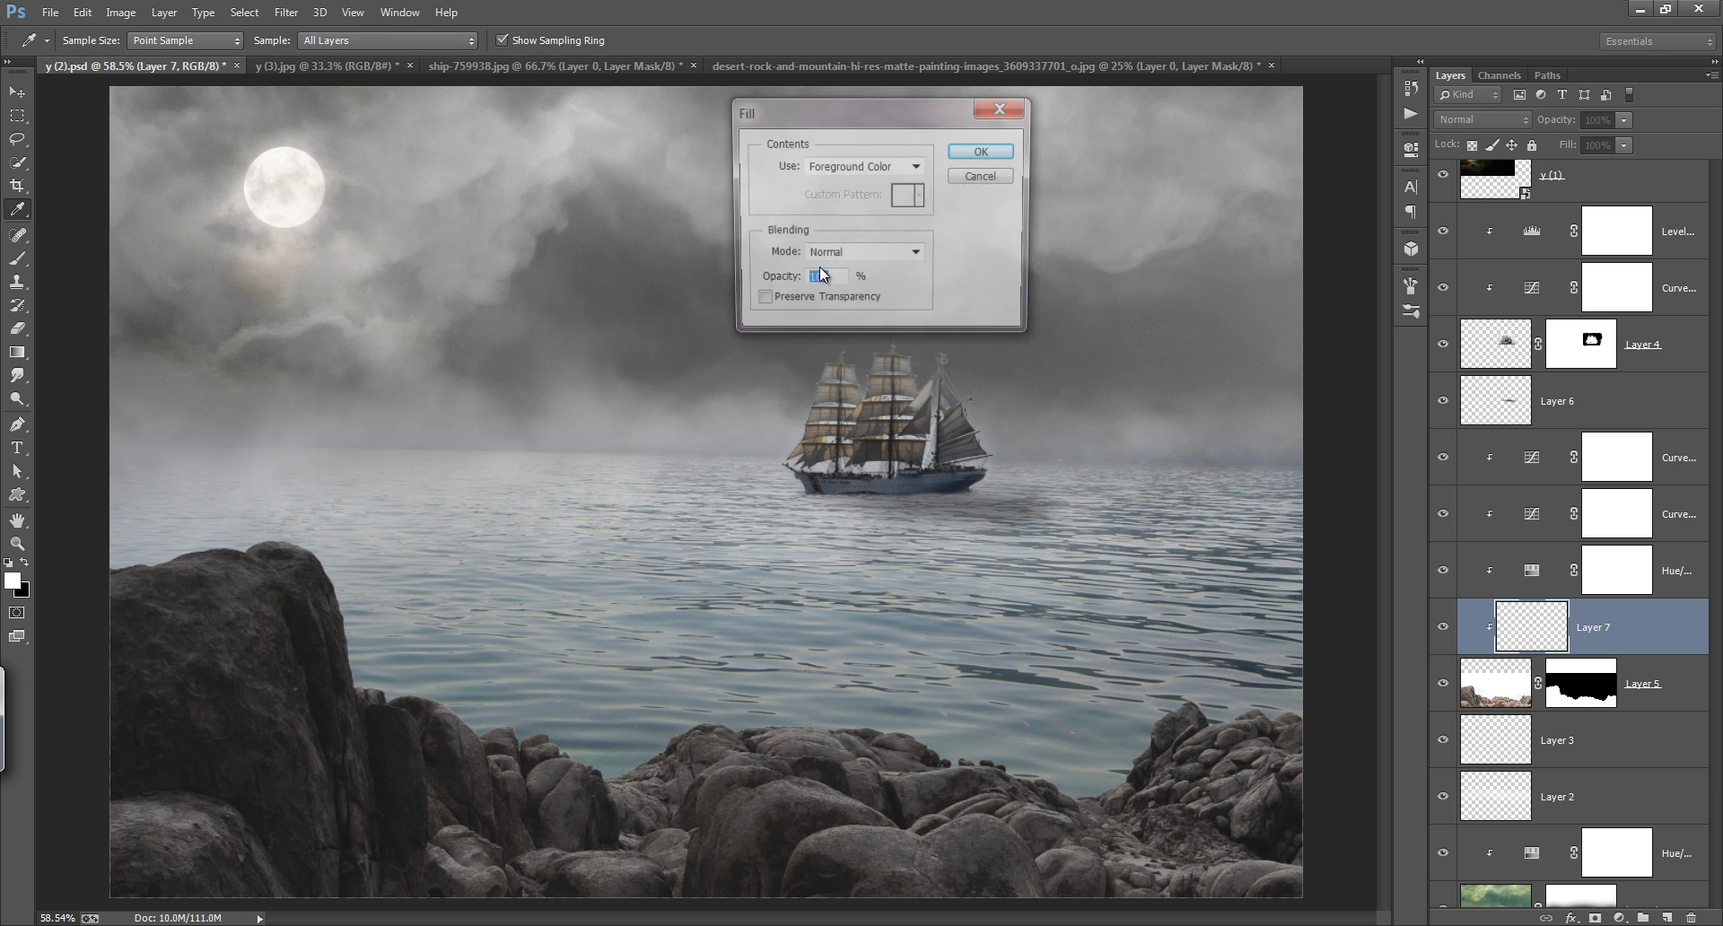
{"action": "left_click", "coordinate": [895, 169]}
{"action": "left_click", "coordinate": [866, 339]}
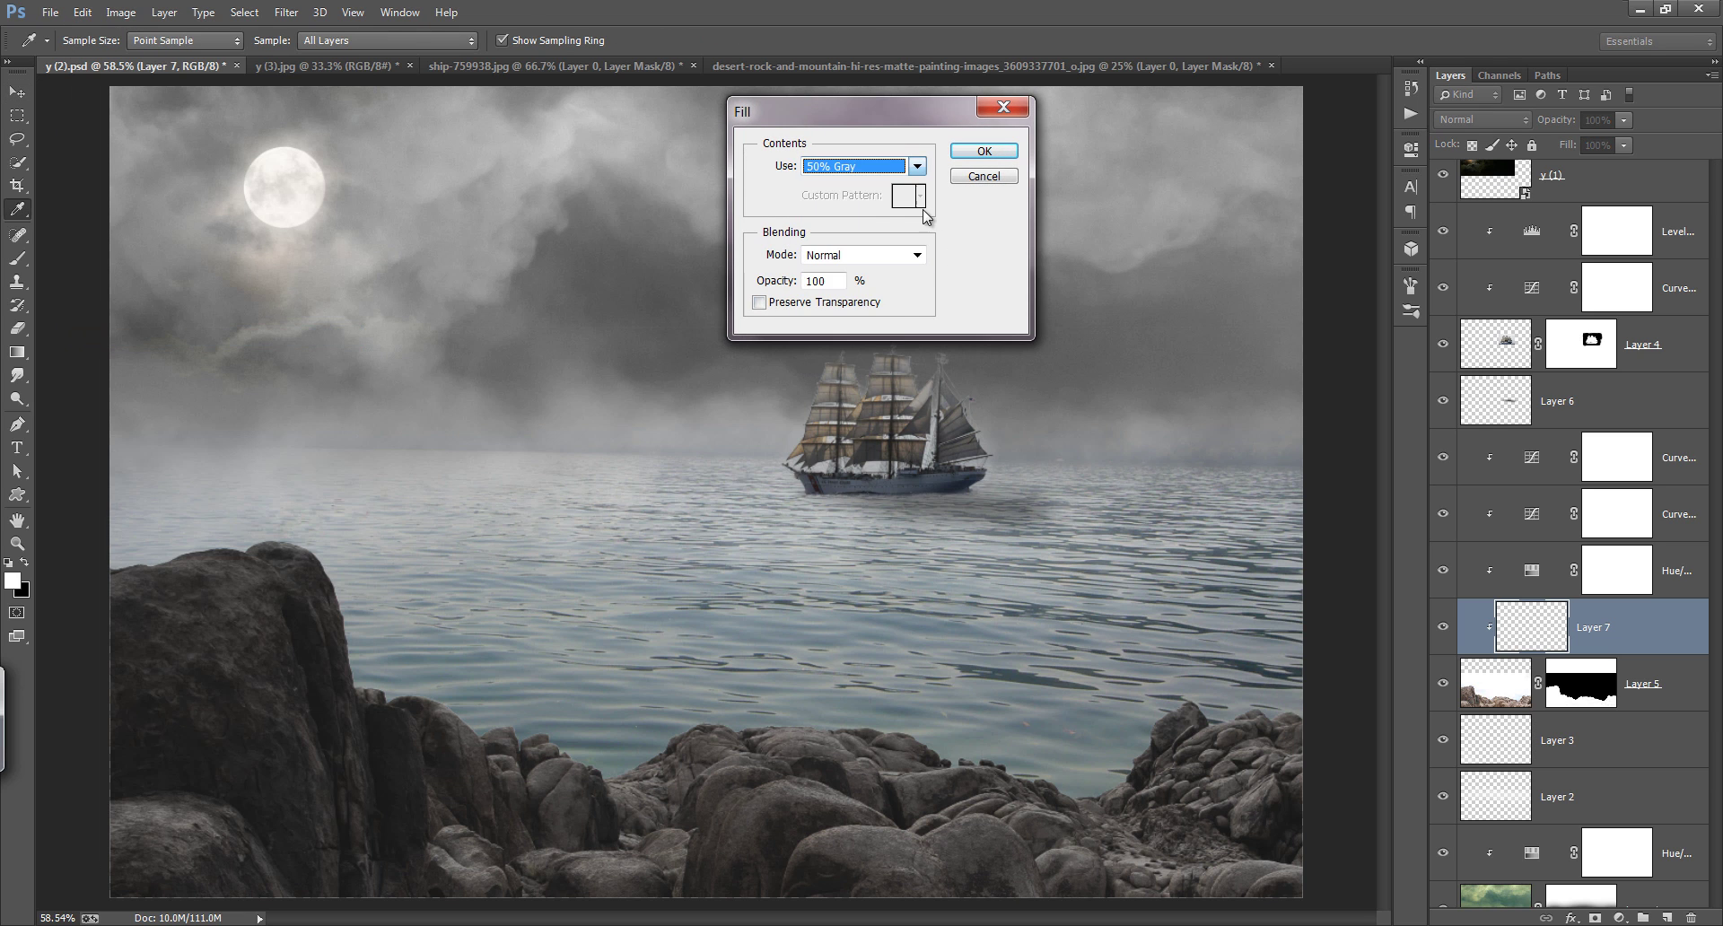
{"action": "left_click", "coordinate": [984, 151]}
{"action": "key", "text": "v"}
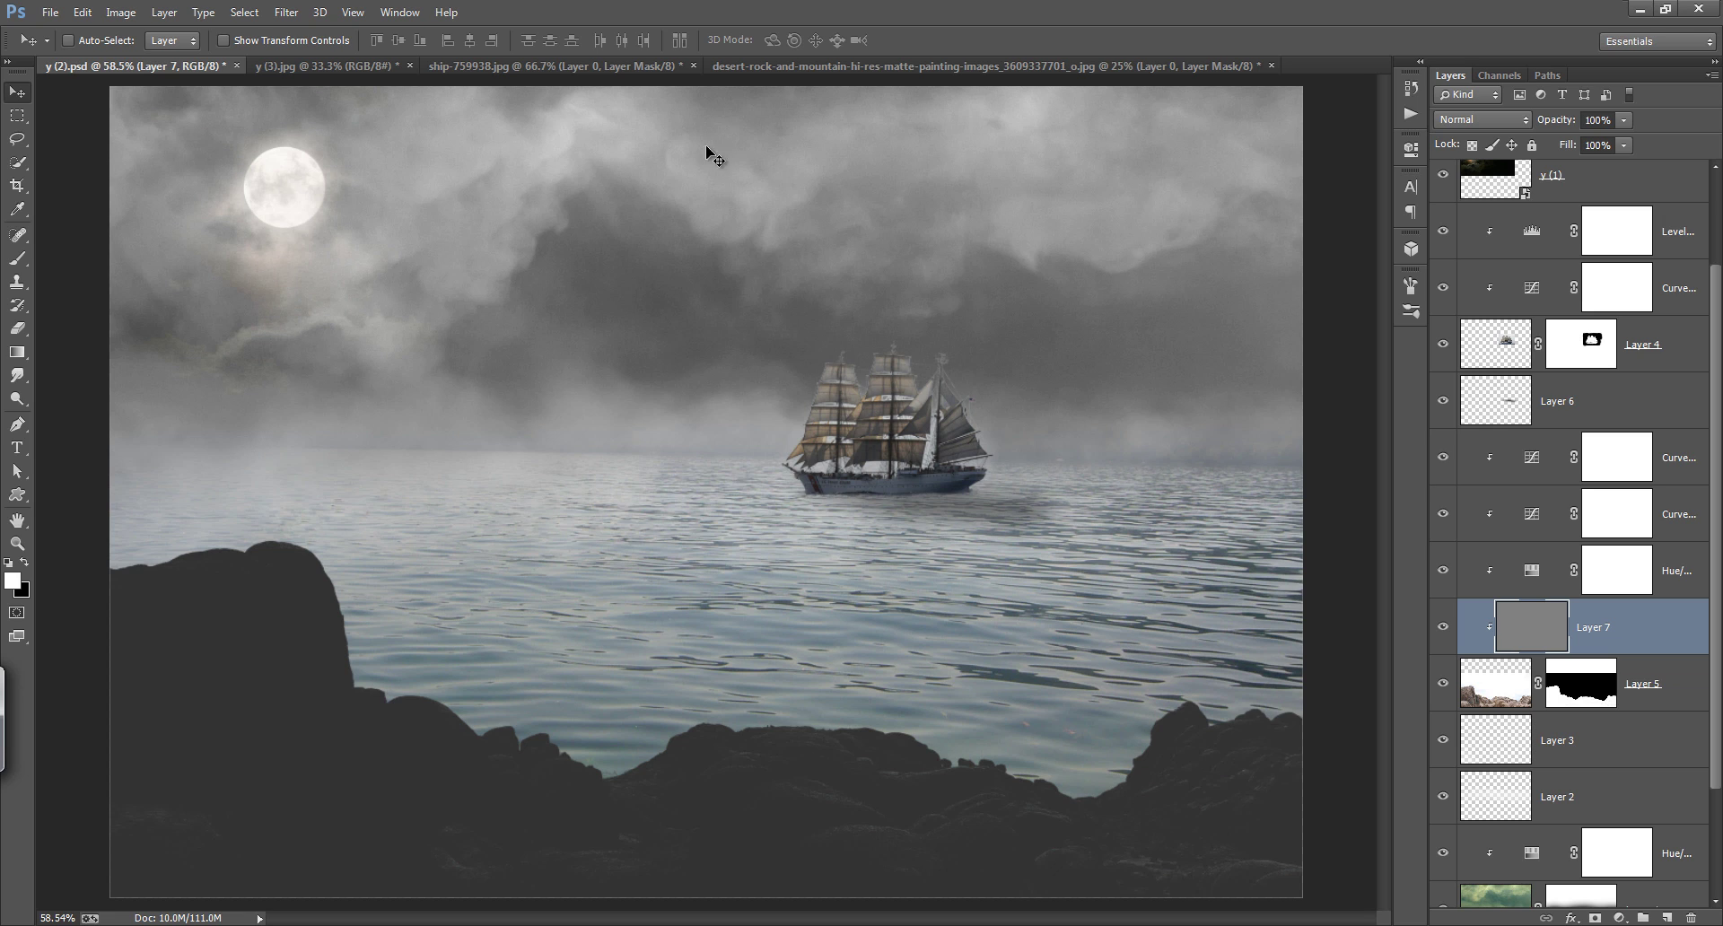
Step: Set Layer 7's blend mode to Overlay
{"action": "left_click", "coordinate": [1499, 129]}
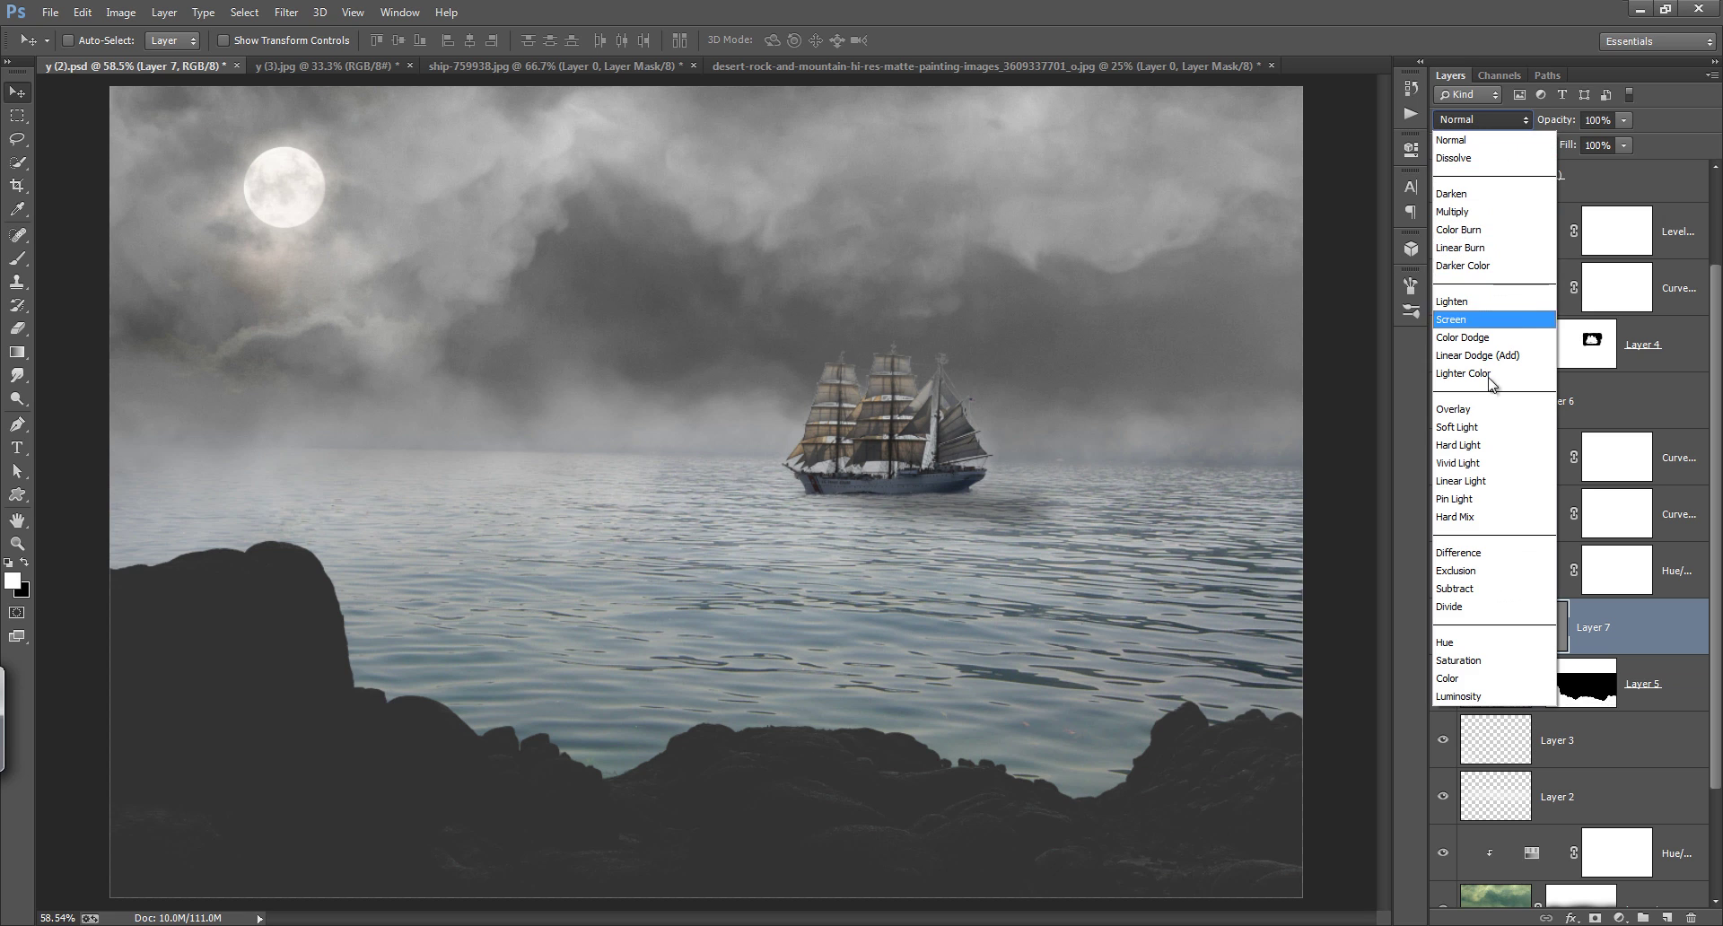
{"action": "left_click", "coordinate": [1481, 427]}
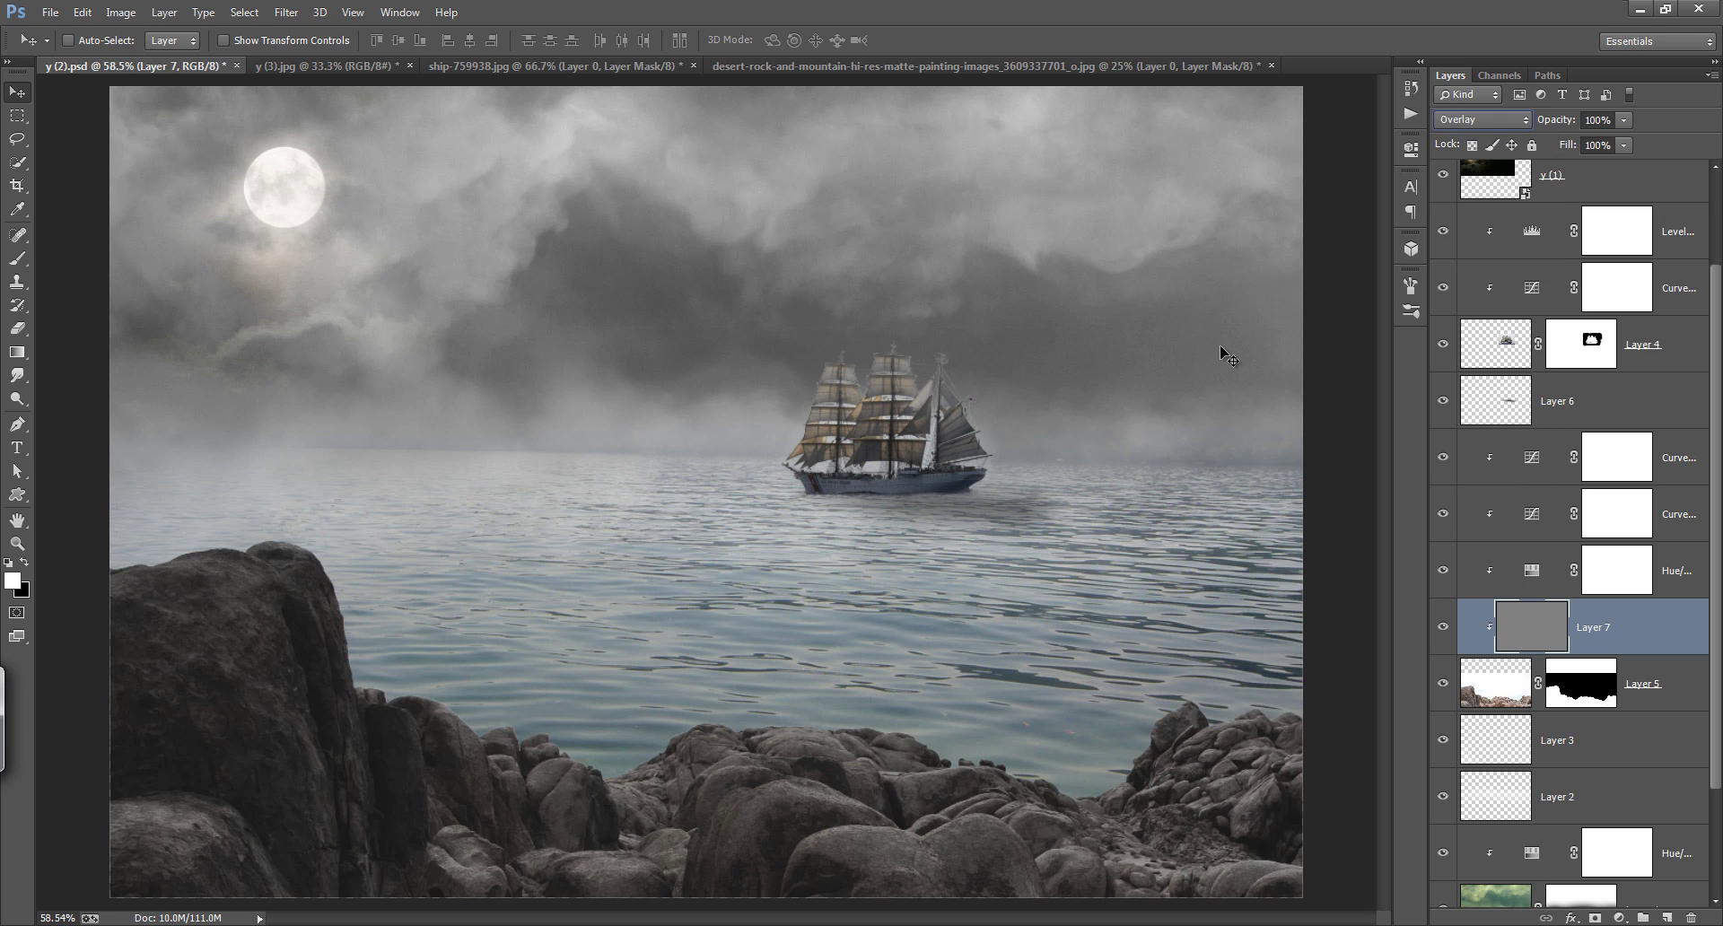
{"action": "left_click", "coordinate": [18, 306]}
Step: Dodge the top edges of the left and central rocks at Midtones 28%, varying the brush size
{"action": "left_click", "coordinate": [17, 329]}
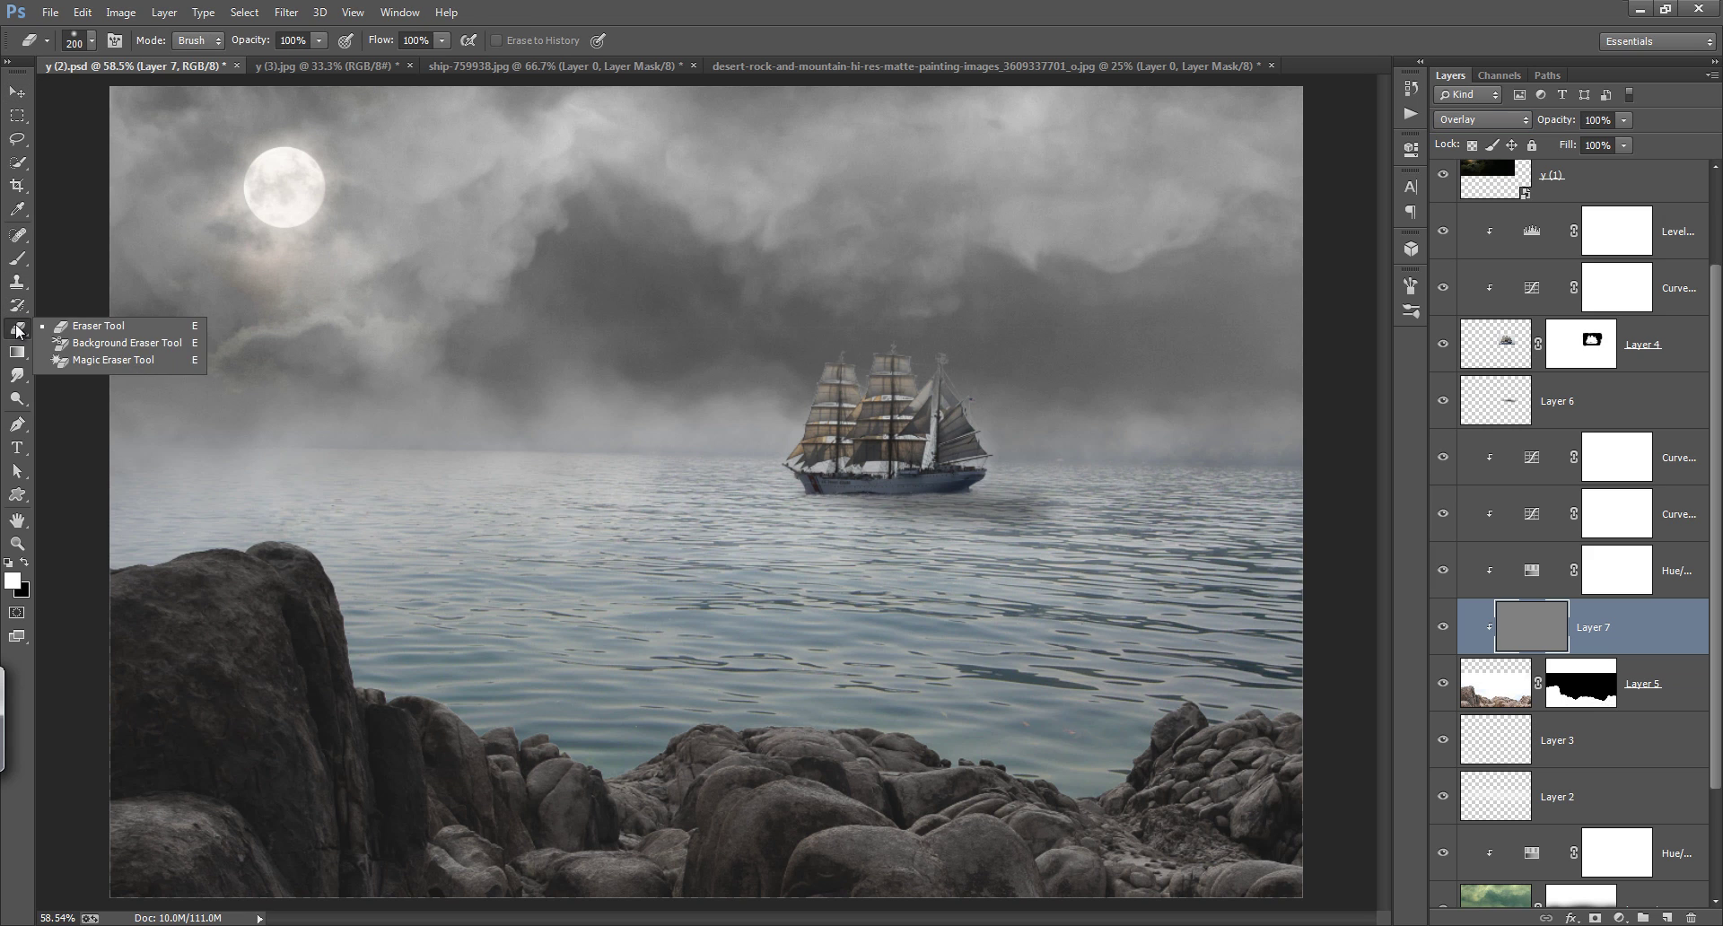
{"action": "left_click", "coordinate": [18, 375]}
{"action": "left_click", "coordinate": [102, 407]}
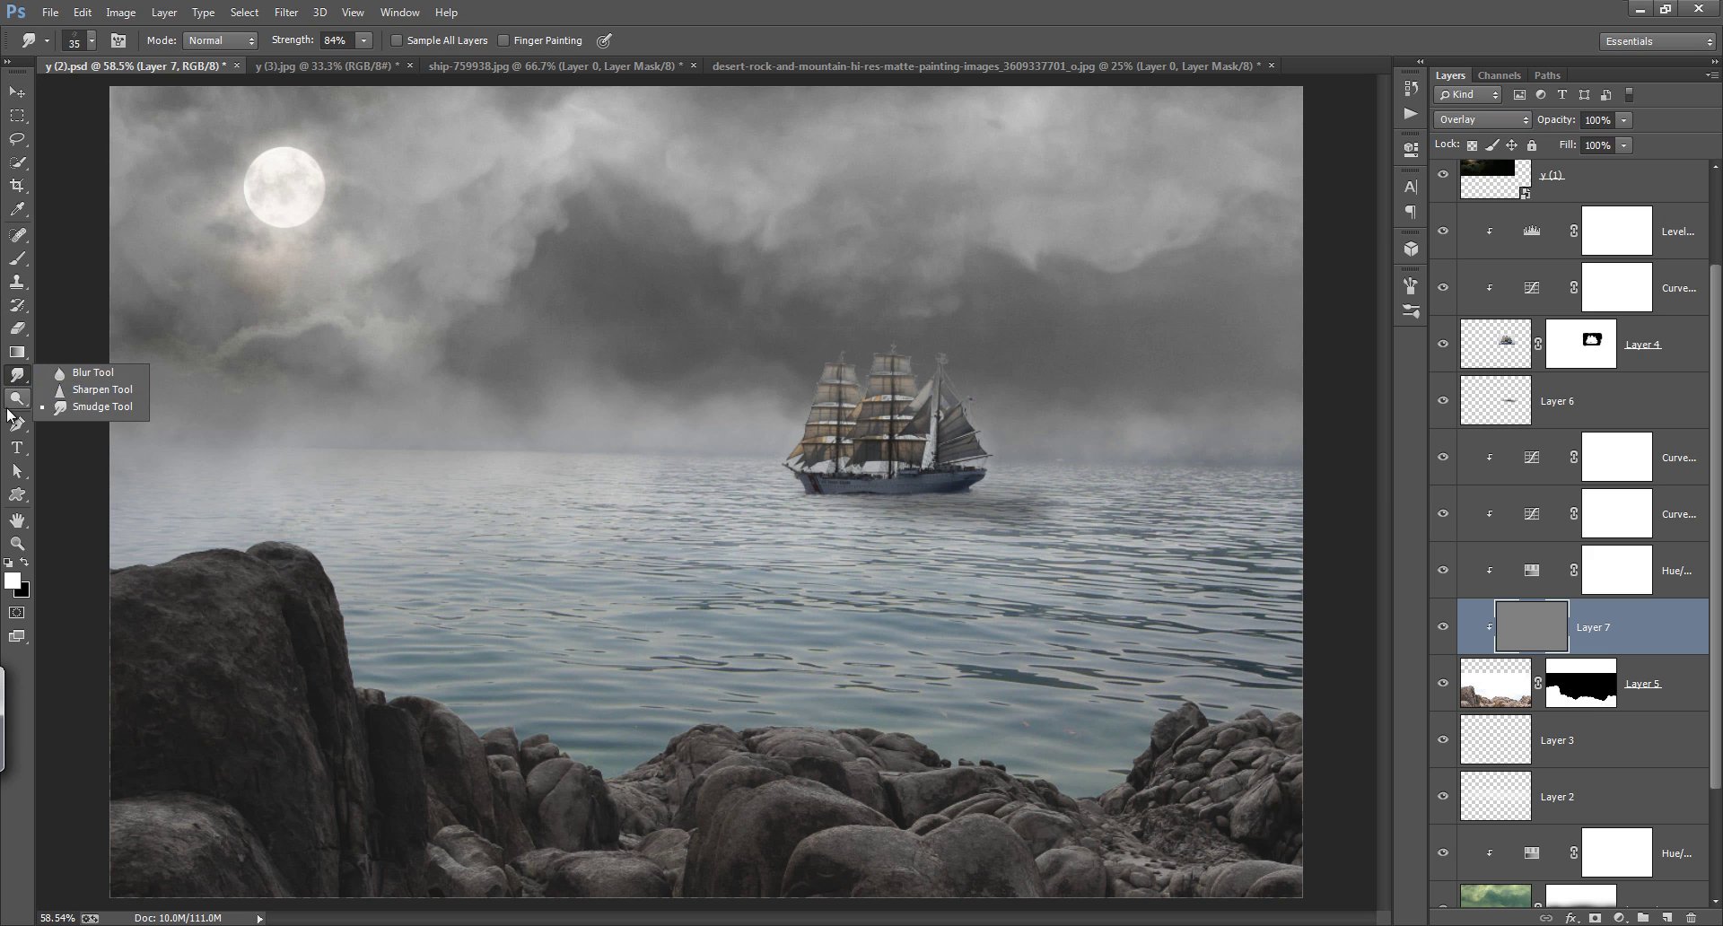
{"action": "left_click", "coordinate": [17, 398]}
{"action": "left_click", "coordinate": [89, 395]}
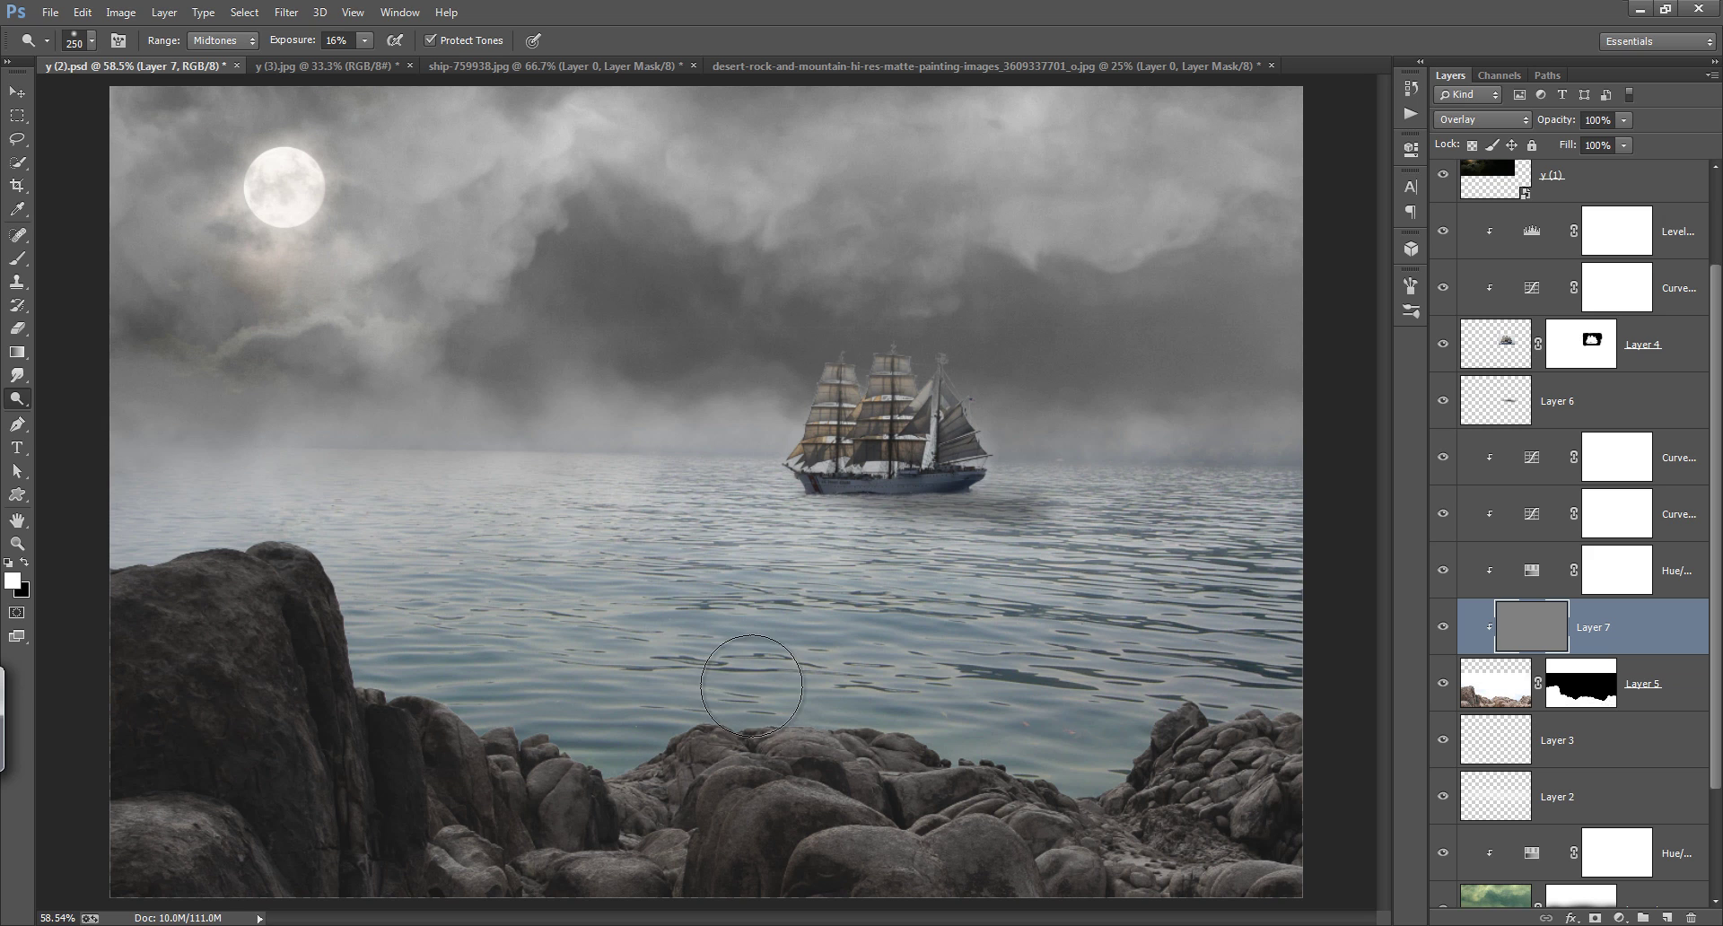
{"action": "key", "text": "bracketleft"}
{"action": "key", "text": "bracketleft"}
{"action": "key", "text": "bracketleft"}
{"action": "key", "text": "bracketleft"}
{"action": "key", "text": "bracketleft"}
{"action": "key", "text": "bracketleft"}
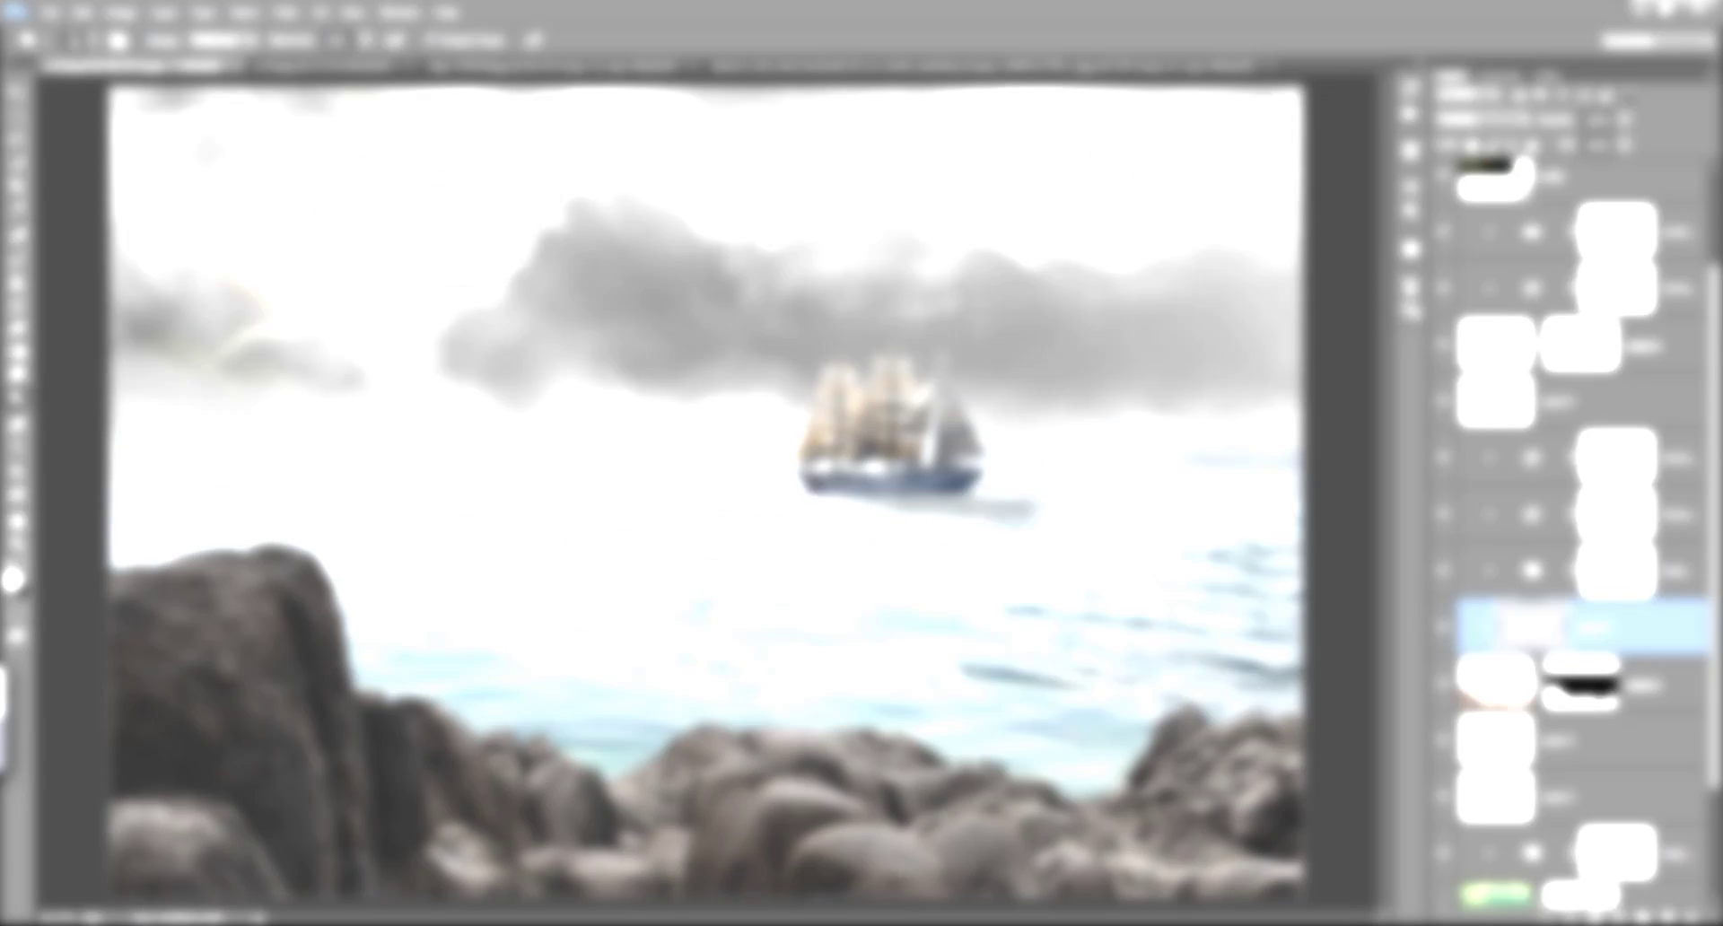
{"action": "key", "text": "bracketleft"}
{"action": "left_click_drag", "start_coordinate": [834, 741], "coordinate": [669, 769]}
{"action": "key", "text": "bracketleft"}
{"action": "key", "text": "bracketleft"}
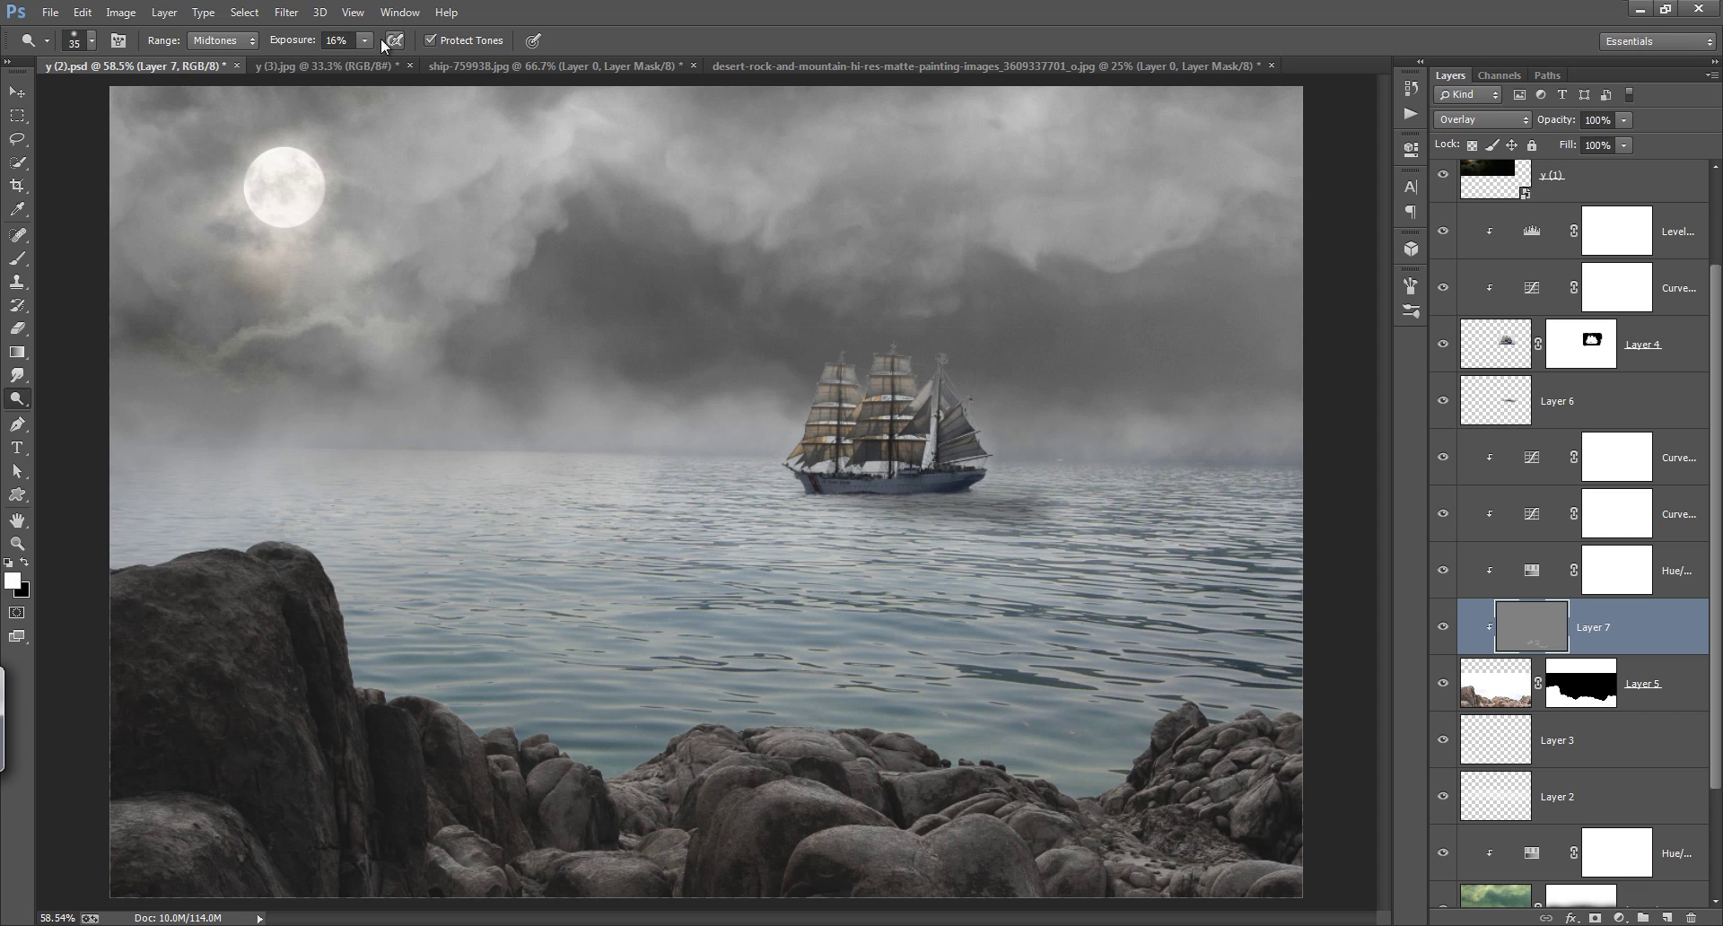
{"action": "left_click_drag", "start_coordinate": [296, 40], "coordinate": [307, 39]}
{"action": "left_click_drag", "start_coordinate": [647, 788], "coordinate": [461, 754]}
{"action": "key", "text": "bracketright"}
{"action": "key", "text": "bracketright"}
{"action": "key", "text": "bracketright"}
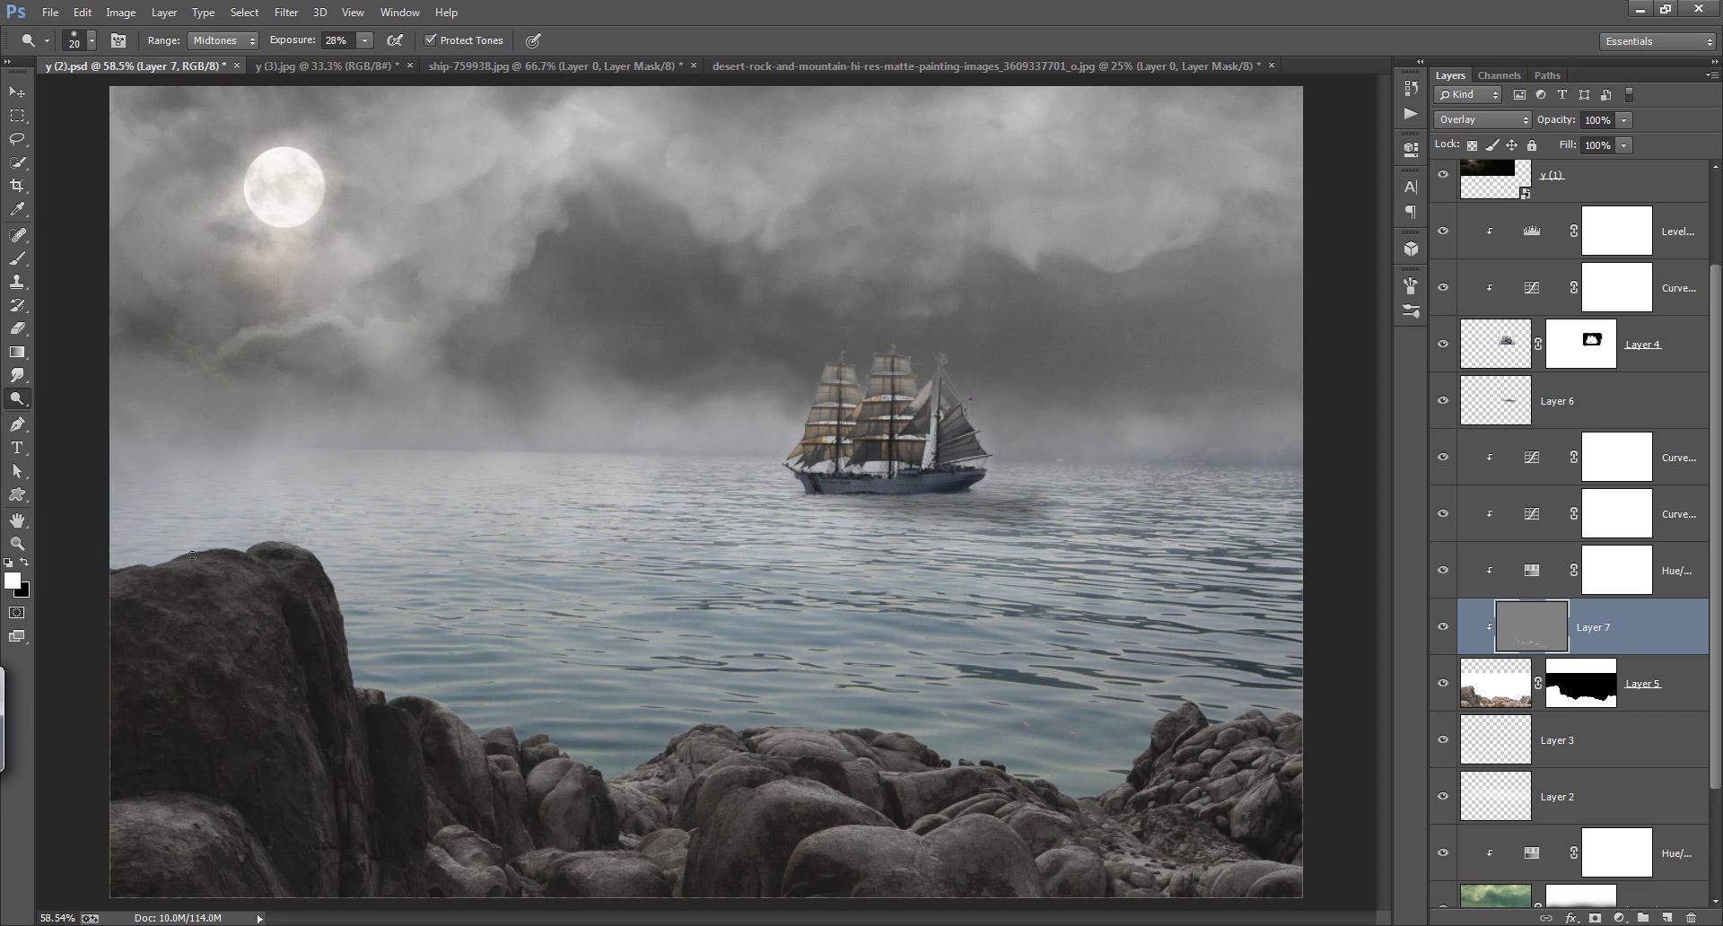
{"action": "mouse_move", "coordinate": [184, 561]}
{"action": "left_mouse_down"}
{"action": "mouse_move", "coordinate": [277, 534]}
{"action": "mouse_move", "coordinate": [238, 603]}
{"action": "left_mouse_up"}
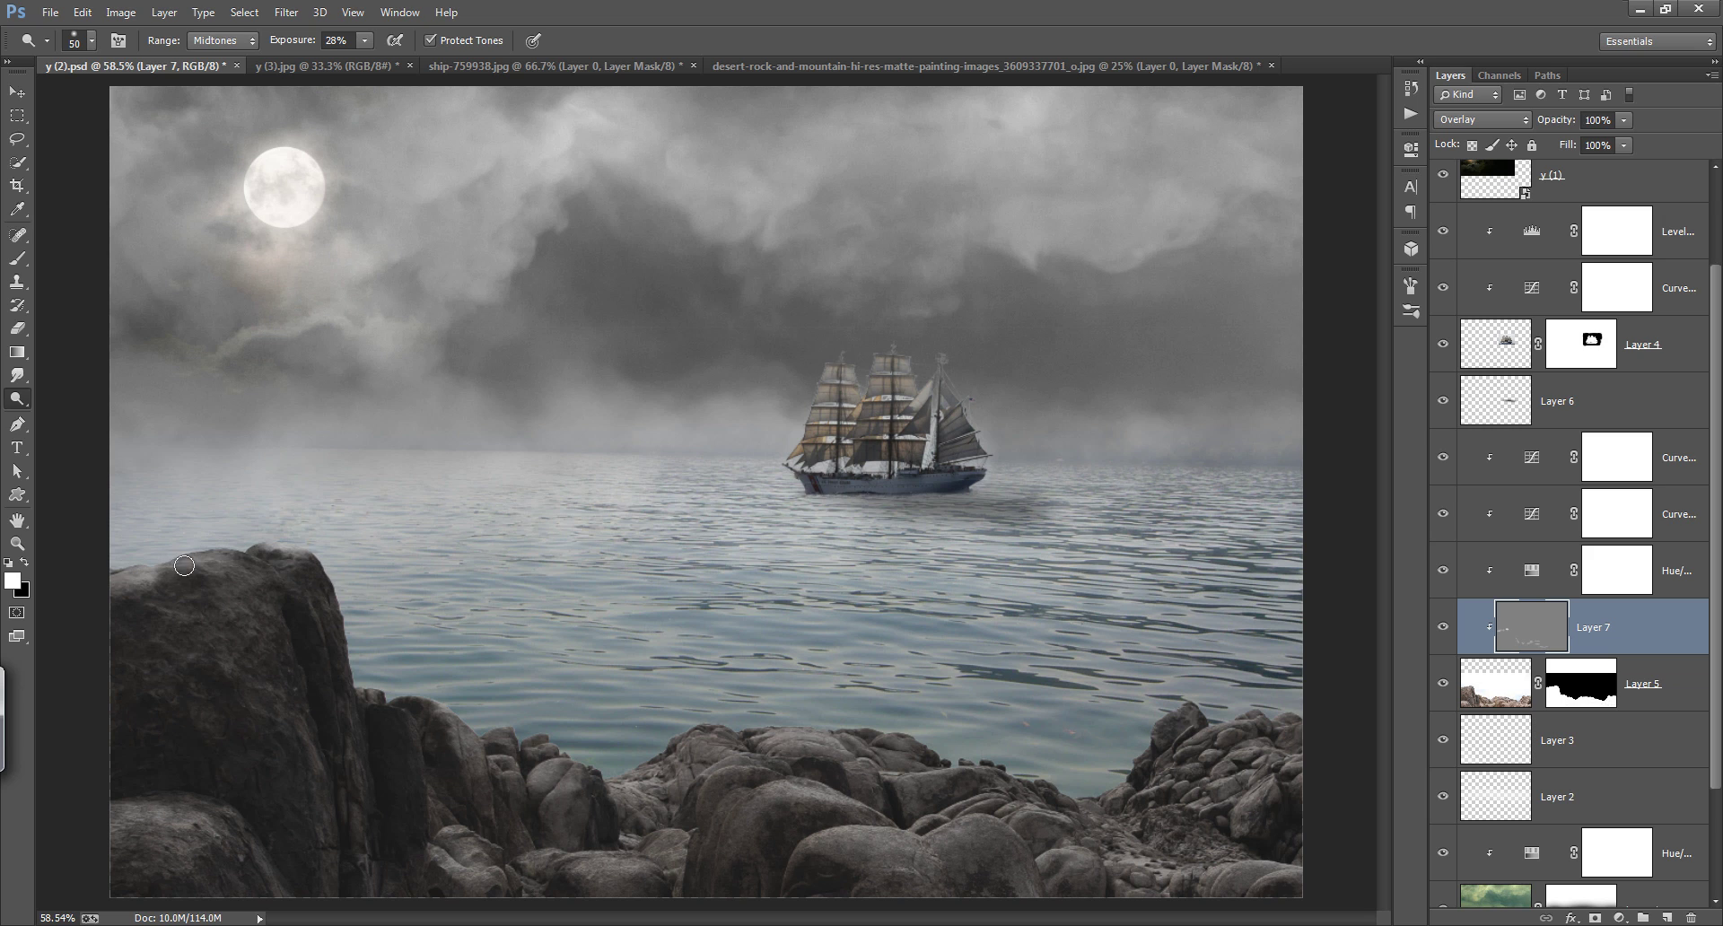
Step: Dodge the top edges of the right-hand and lower-right rocks with a 35 px brush
{"action": "key", "text": "bracketright"}
{"action": "key", "text": "bracketright"}
{"action": "key", "text": "bracketright"}
{"action": "key", "text": "bracketleft"}
{"action": "key", "text": "bracketleft"}
{"action": "key", "text": "bracketleft"}
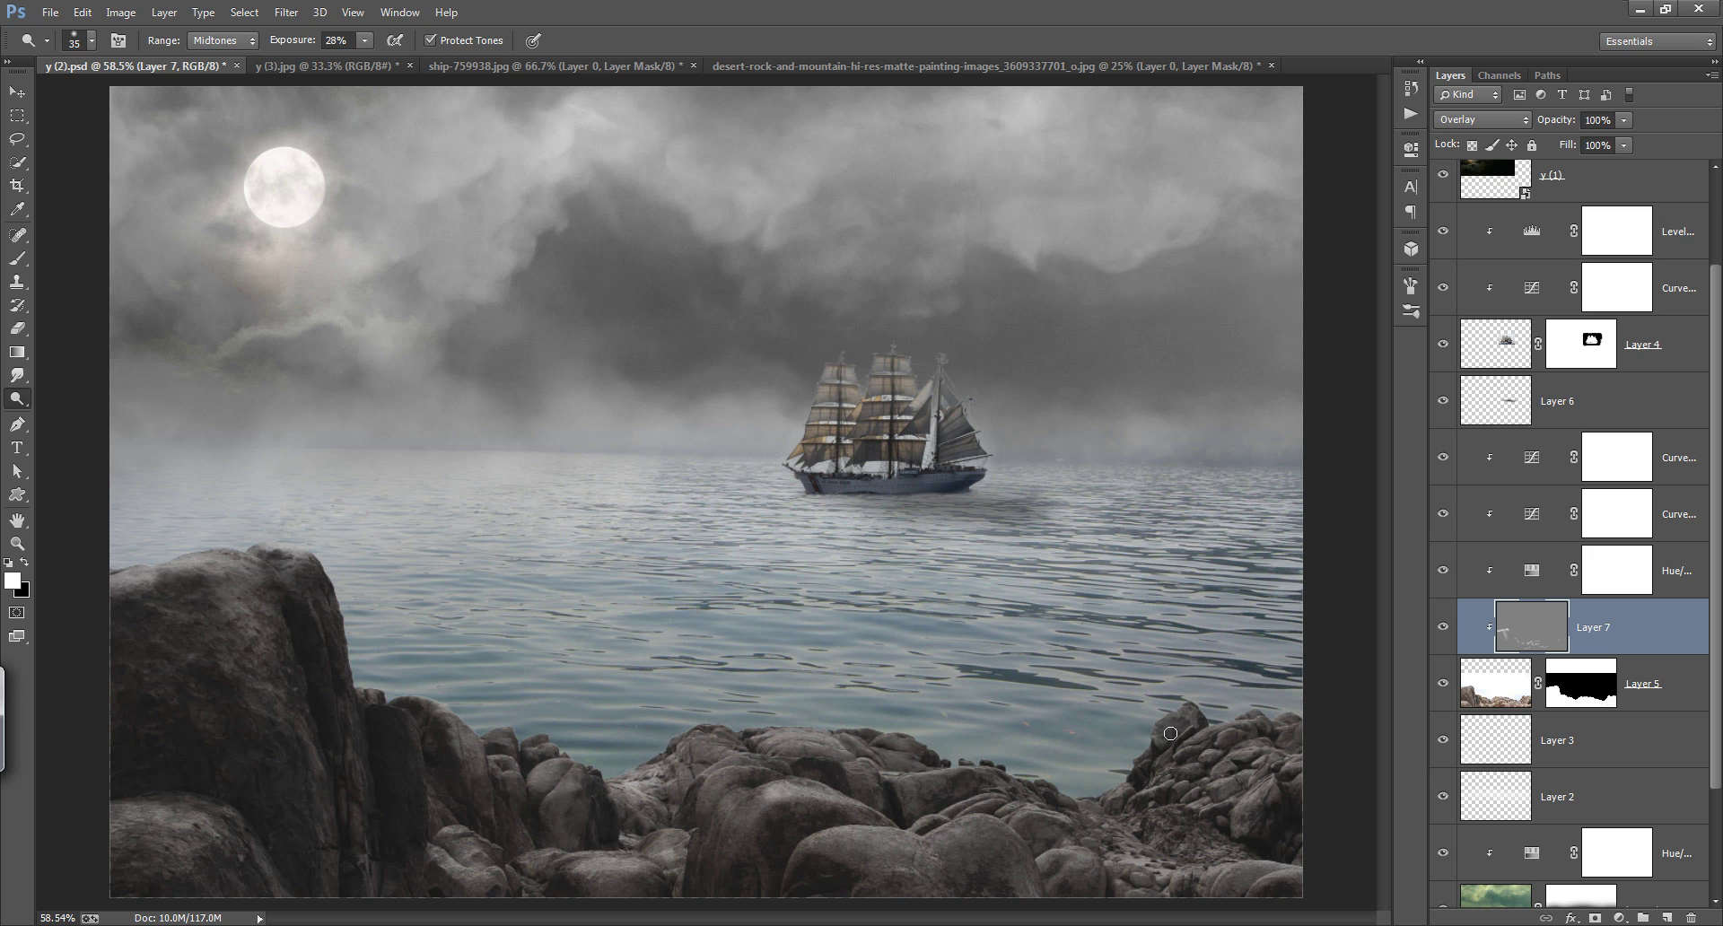
{"action": "mouse_move", "coordinate": [1198, 713]}
{"action": "left_mouse_down"}
{"action": "mouse_move", "coordinate": [1167, 736]}
{"action": "mouse_move", "coordinate": [1280, 722]}
{"action": "left_mouse_up"}
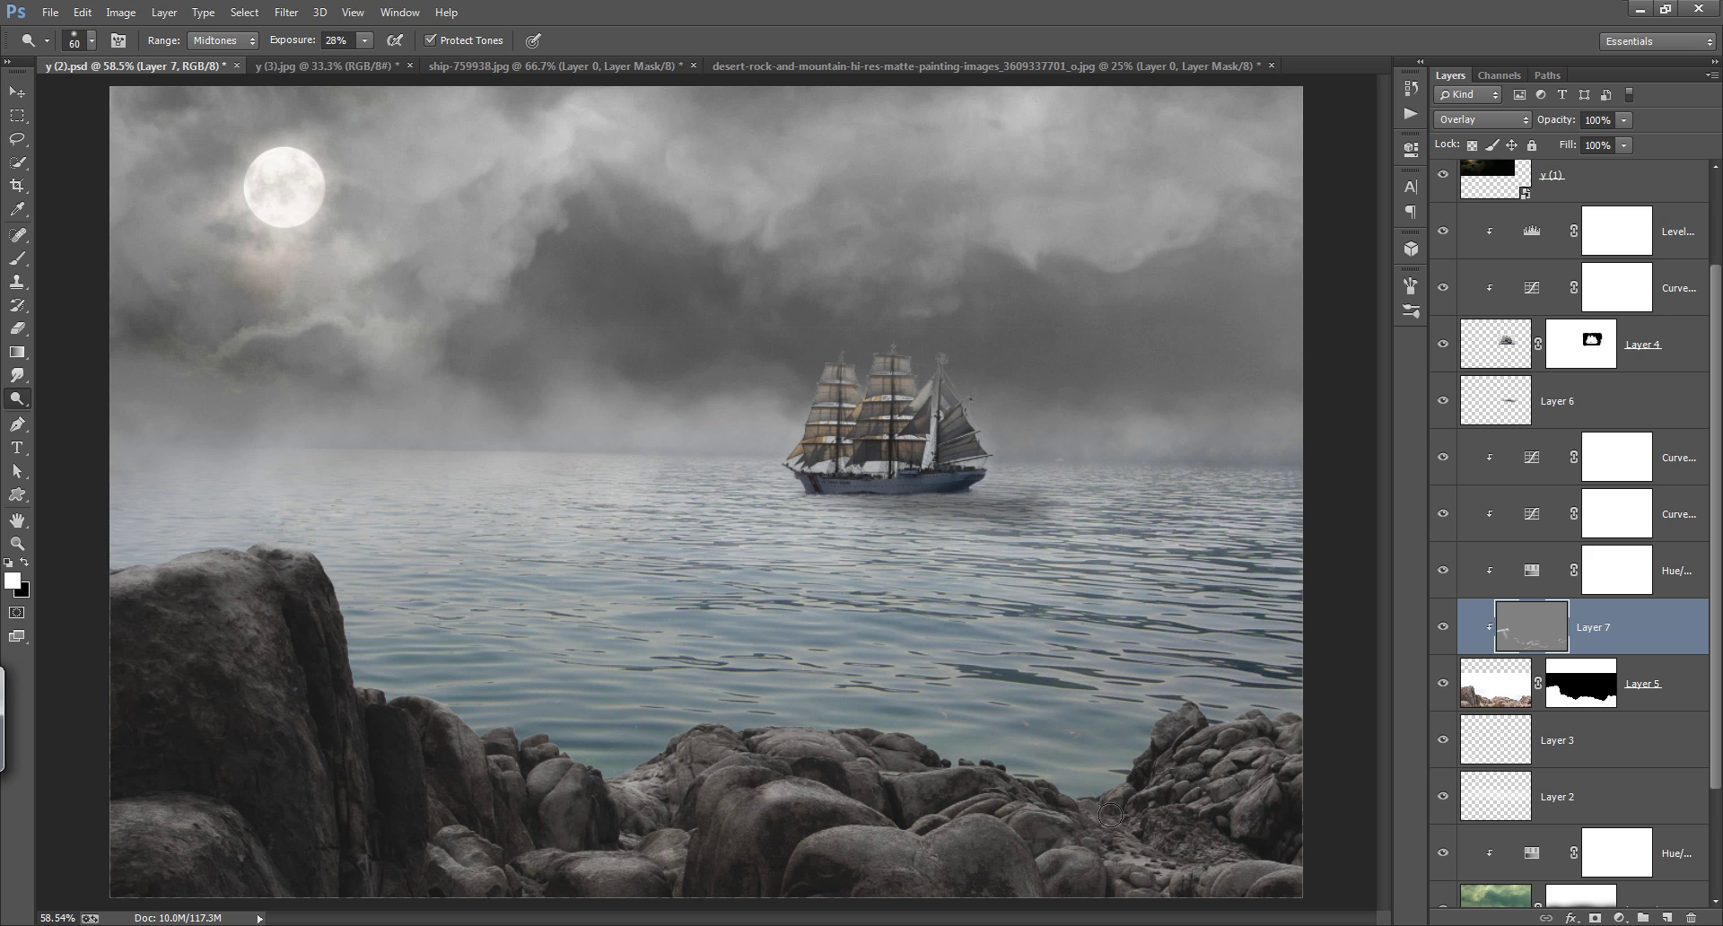
{"action": "left_click_drag", "start_coordinate": [1110, 815], "coordinate": [1166, 816]}
{"action": "key", "text": "bracketright"}
{"action": "key", "text": "bracketright"}
{"action": "key", "text": "bracketright"}
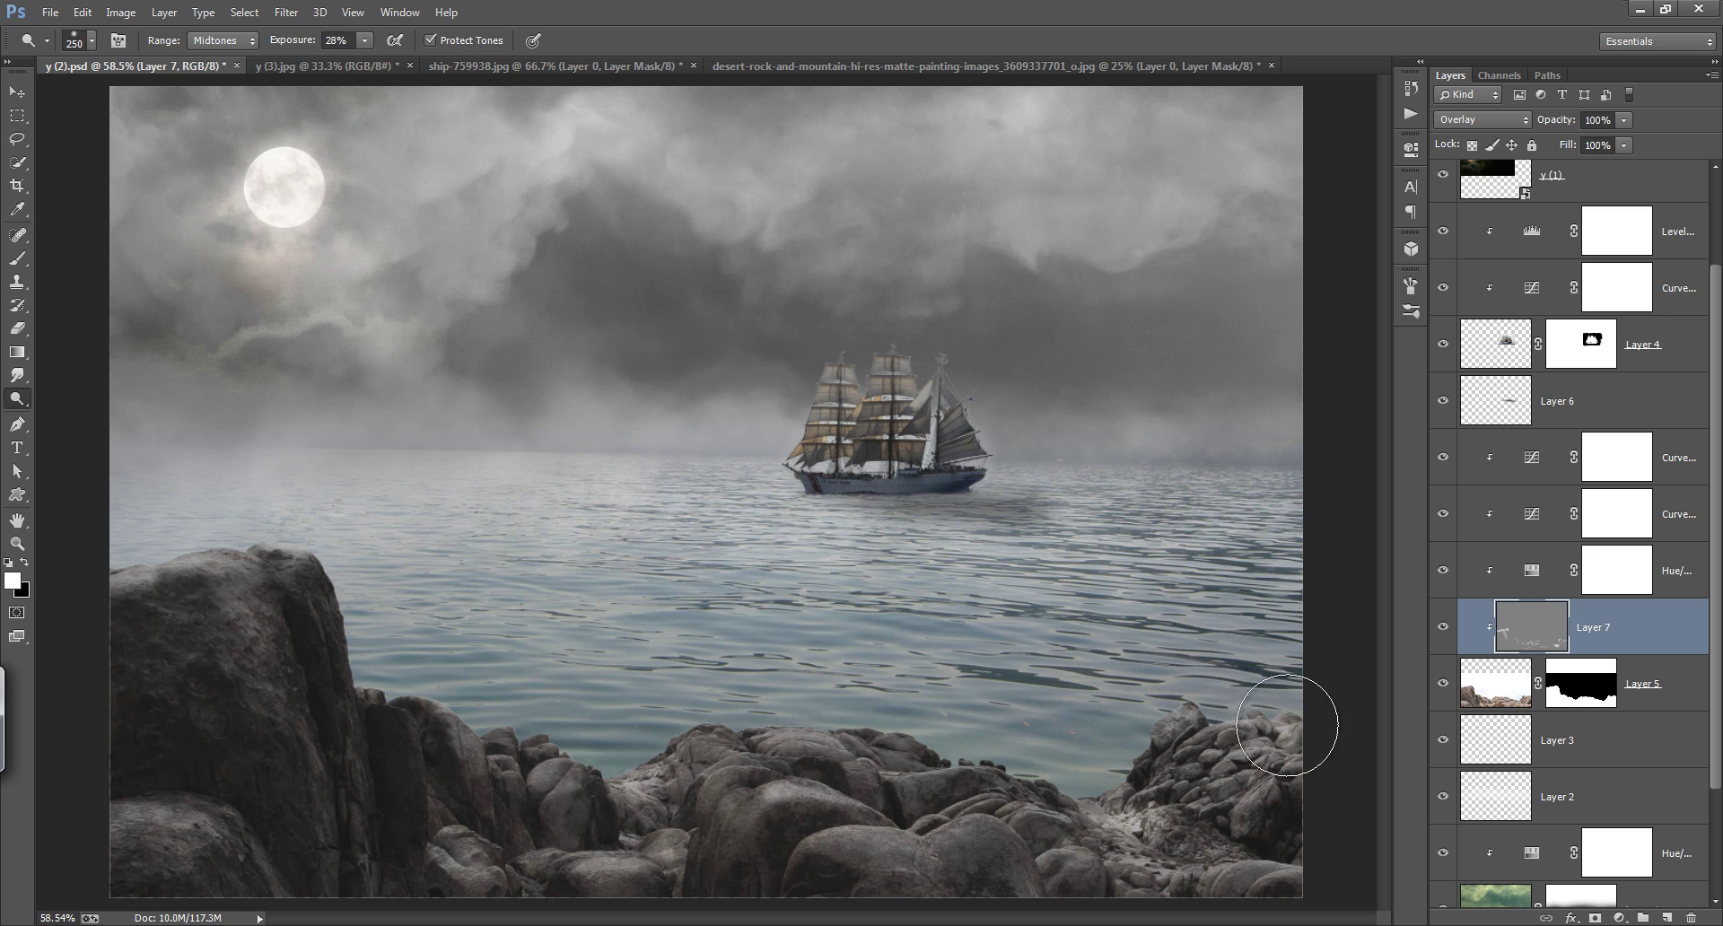
{"action": "key", "text": "bracketleft"}
{"action": "key", "text": "bracketleft"}
{"action": "key", "text": "bracketleft"}
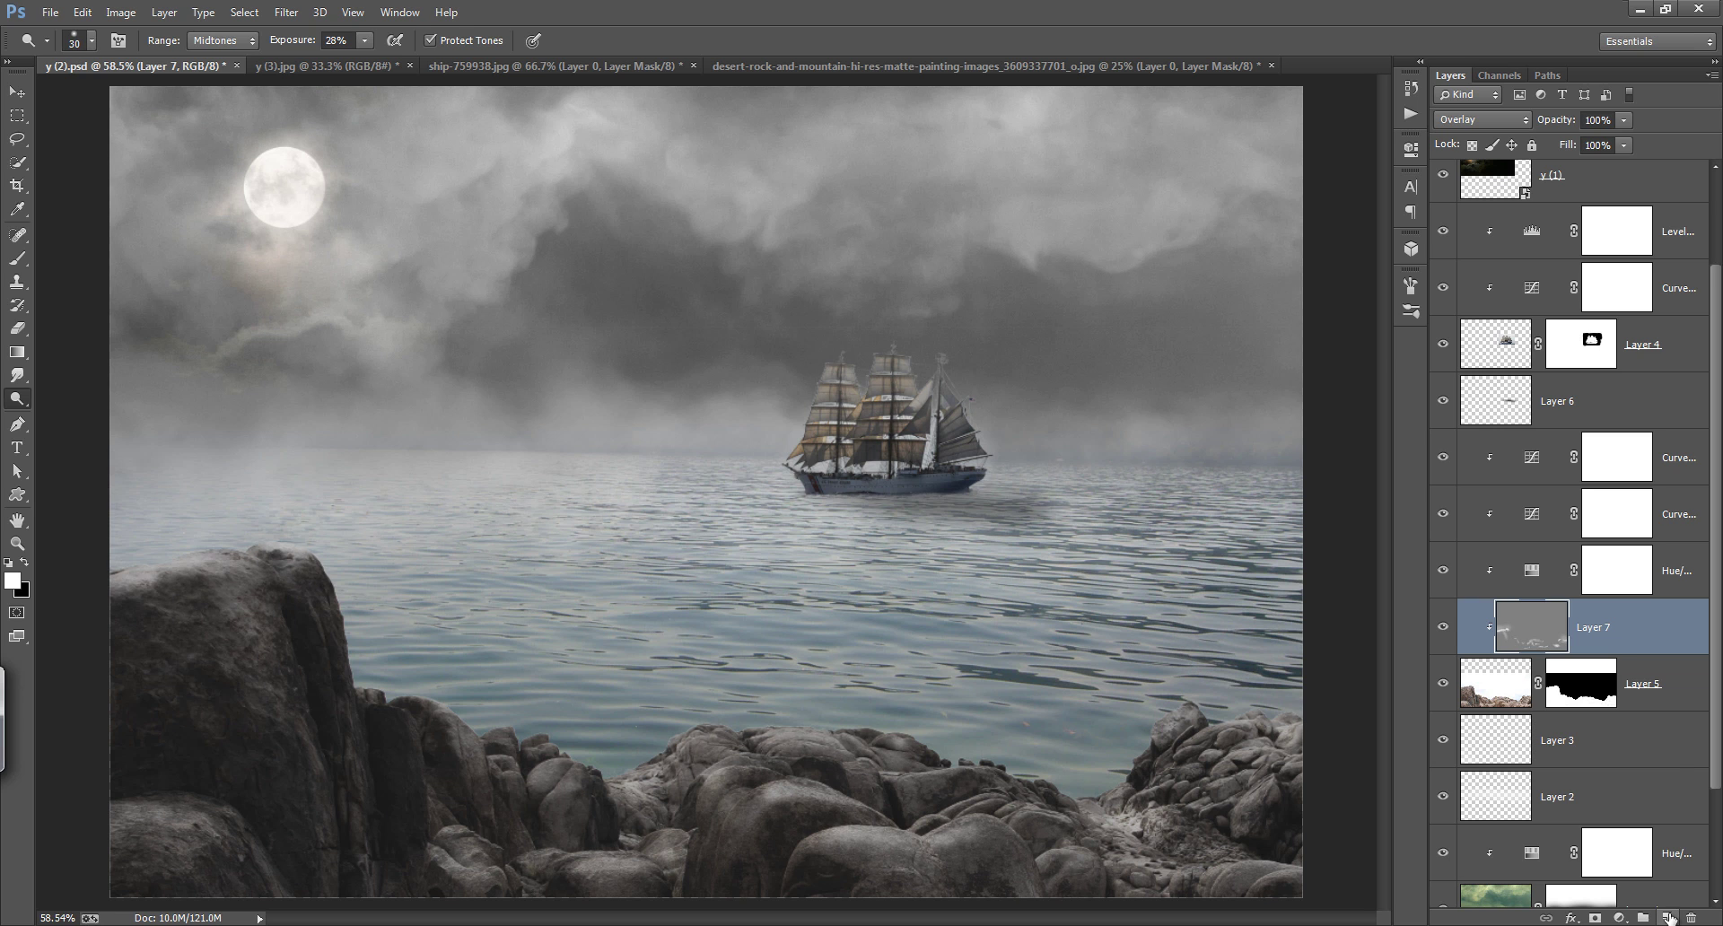
Step: Add Layer 8 above Layer 7 and fill it with 50% gray
{"action": "left_click", "coordinate": [1666, 918]}
{"action": "left_click", "coordinate": [82, 12]}
{"action": "left_click", "coordinate": [96, 335]}
{"action": "key", "text": "Return"}
Step: Set Layer 8 to Overlay and burn the bottom rocks with a 250 px brush
{"action": "left_click", "coordinate": [1513, 127]}
{"action": "left_click", "coordinate": [1471, 415]}
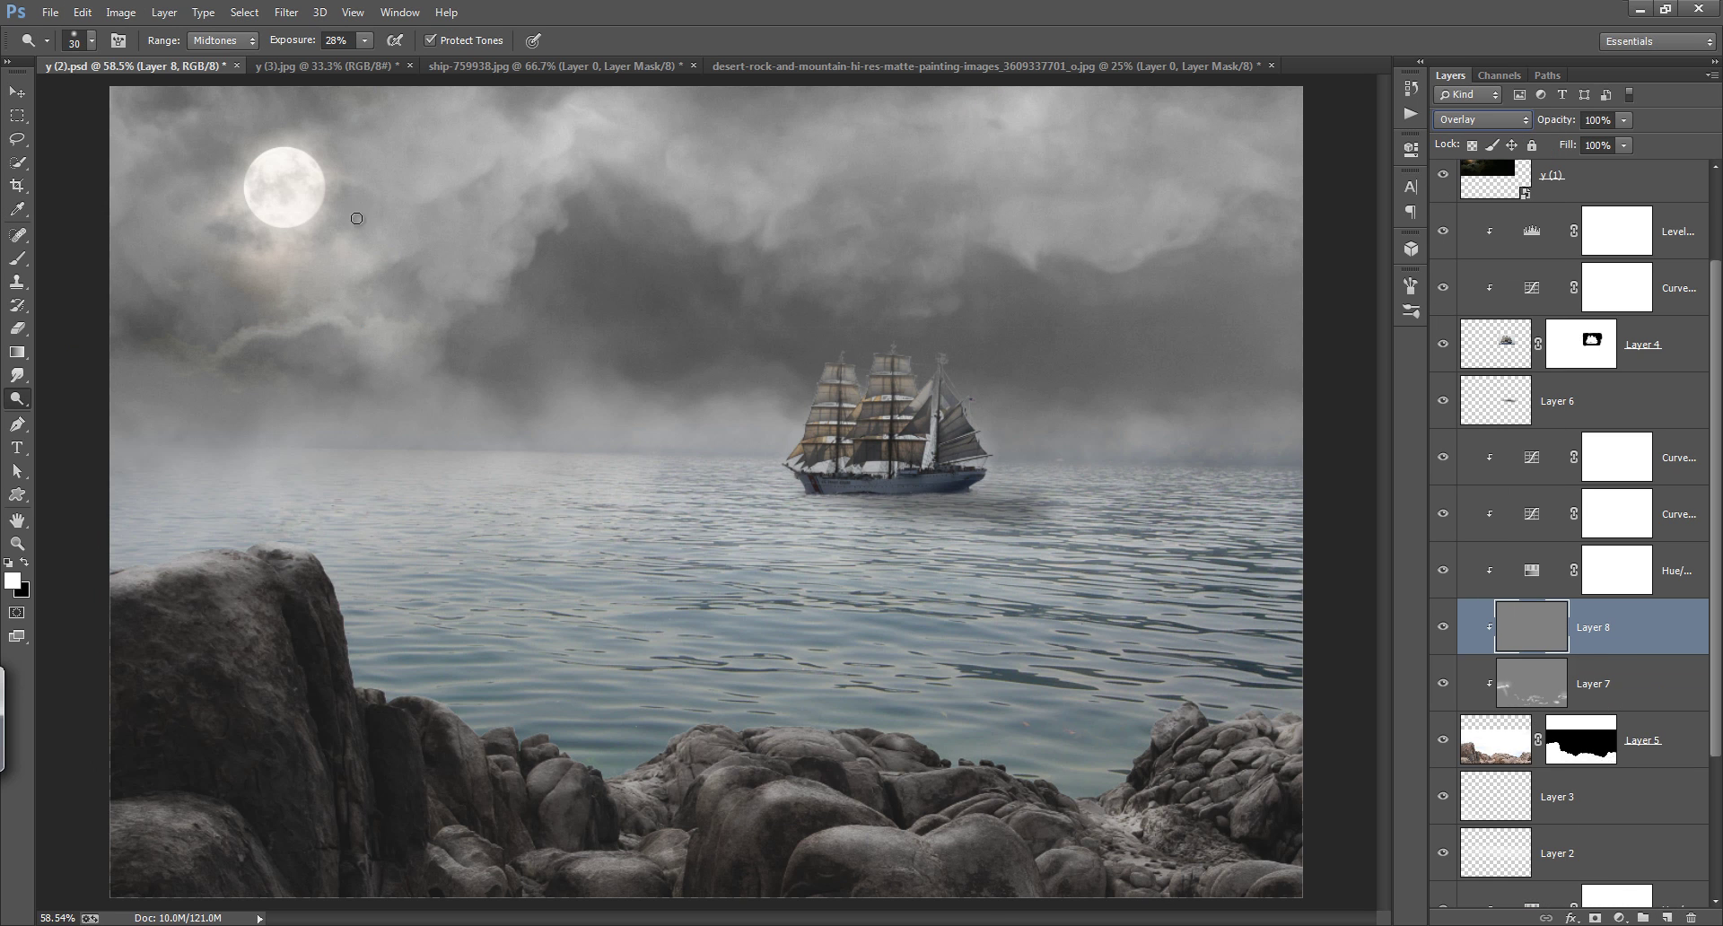
{"action": "right_click", "coordinate": [17, 398]}
{"action": "left_click", "coordinate": [81, 416]}
{"action": "key", "text": "bracketleft"}
{"action": "key", "text": "bracketleft"}
{"action": "mouse_move", "coordinate": [223, 881]}
{"action": "left_mouse_down"}
{"action": "mouse_move", "coordinate": [734, 908]}
{"action": "mouse_move", "coordinate": [1158, 884]}
{"action": "mouse_move", "coordinate": [1292, 839]}
{"action": "mouse_move", "coordinate": [1031, 866]}
{"action": "mouse_move", "coordinate": [1231, 866]}
{"action": "mouse_move", "coordinate": [1280, 795]}
{"action": "mouse_move", "coordinate": [1307, 808]}
{"action": "mouse_move", "coordinate": [1269, 838]}
{"action": "mouse_move", "coordinate": [1034, 886]}
{"action": "left_mouse_up"}
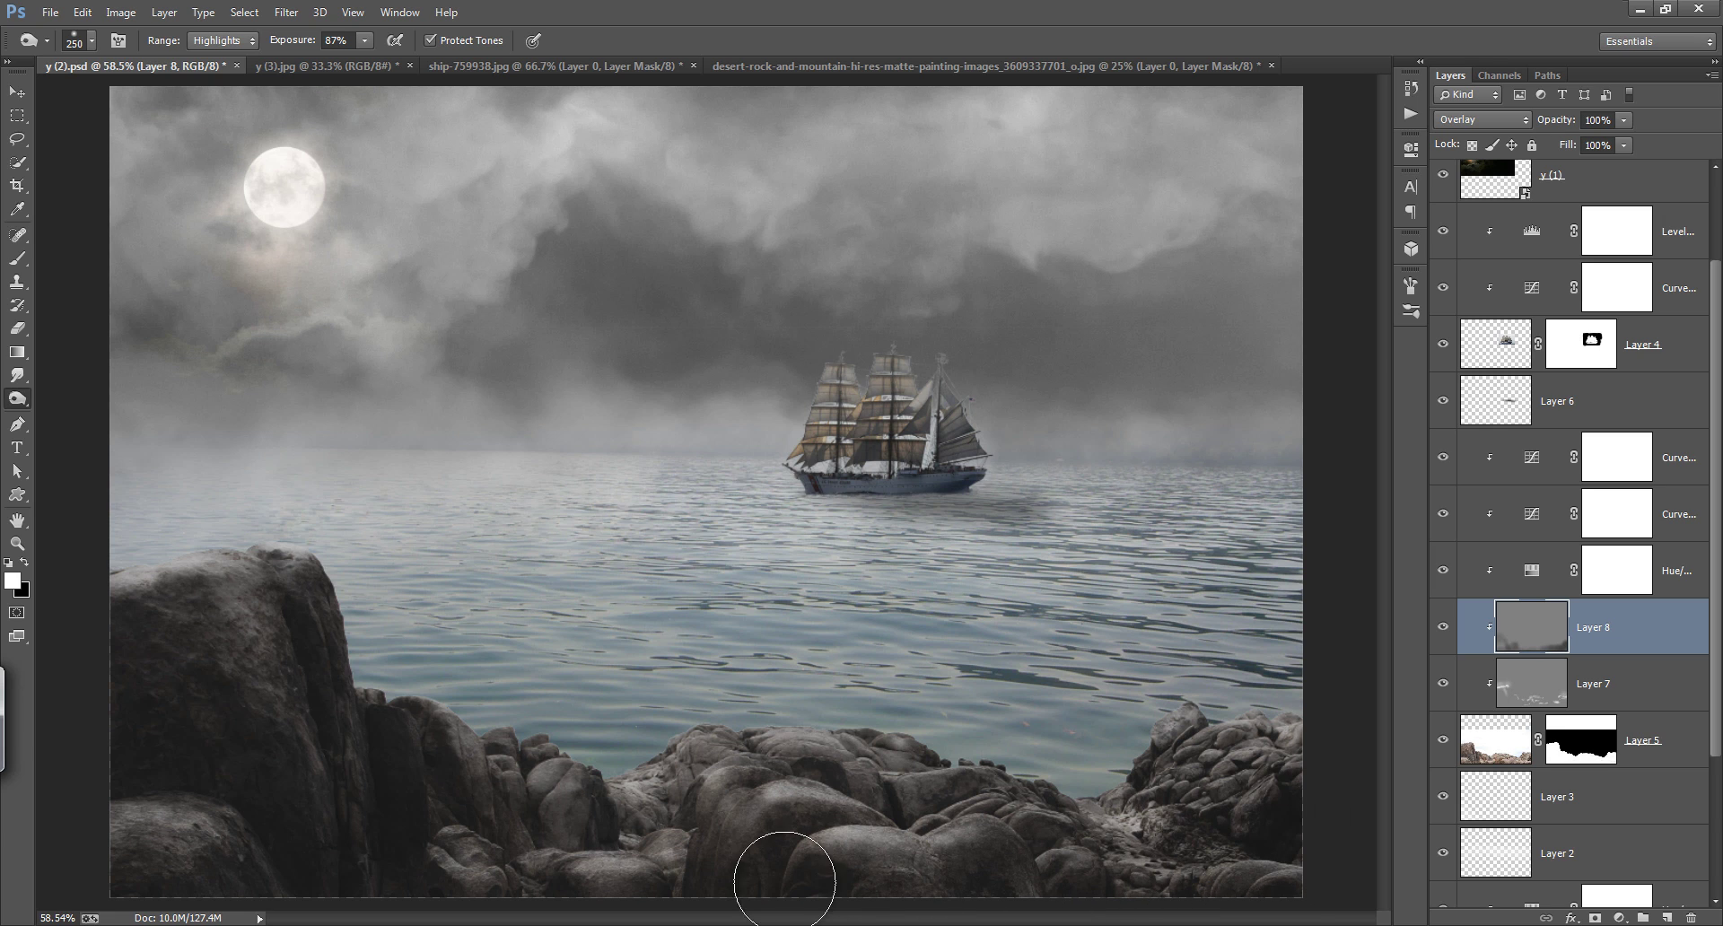
Step: Toggle Layer 8 to compare the rocks, then select the topmost Levels adjustment
{"action": "left_click", "coordinate": [1444, 628]}
{"action": "left_click", "coordinate": [1445, 628]}
{"action": "left_click_drag", "start_coordinate": [1719, 325], "coordinate": [1718, 229]}
{"action": "key", "text": "alt+period"}
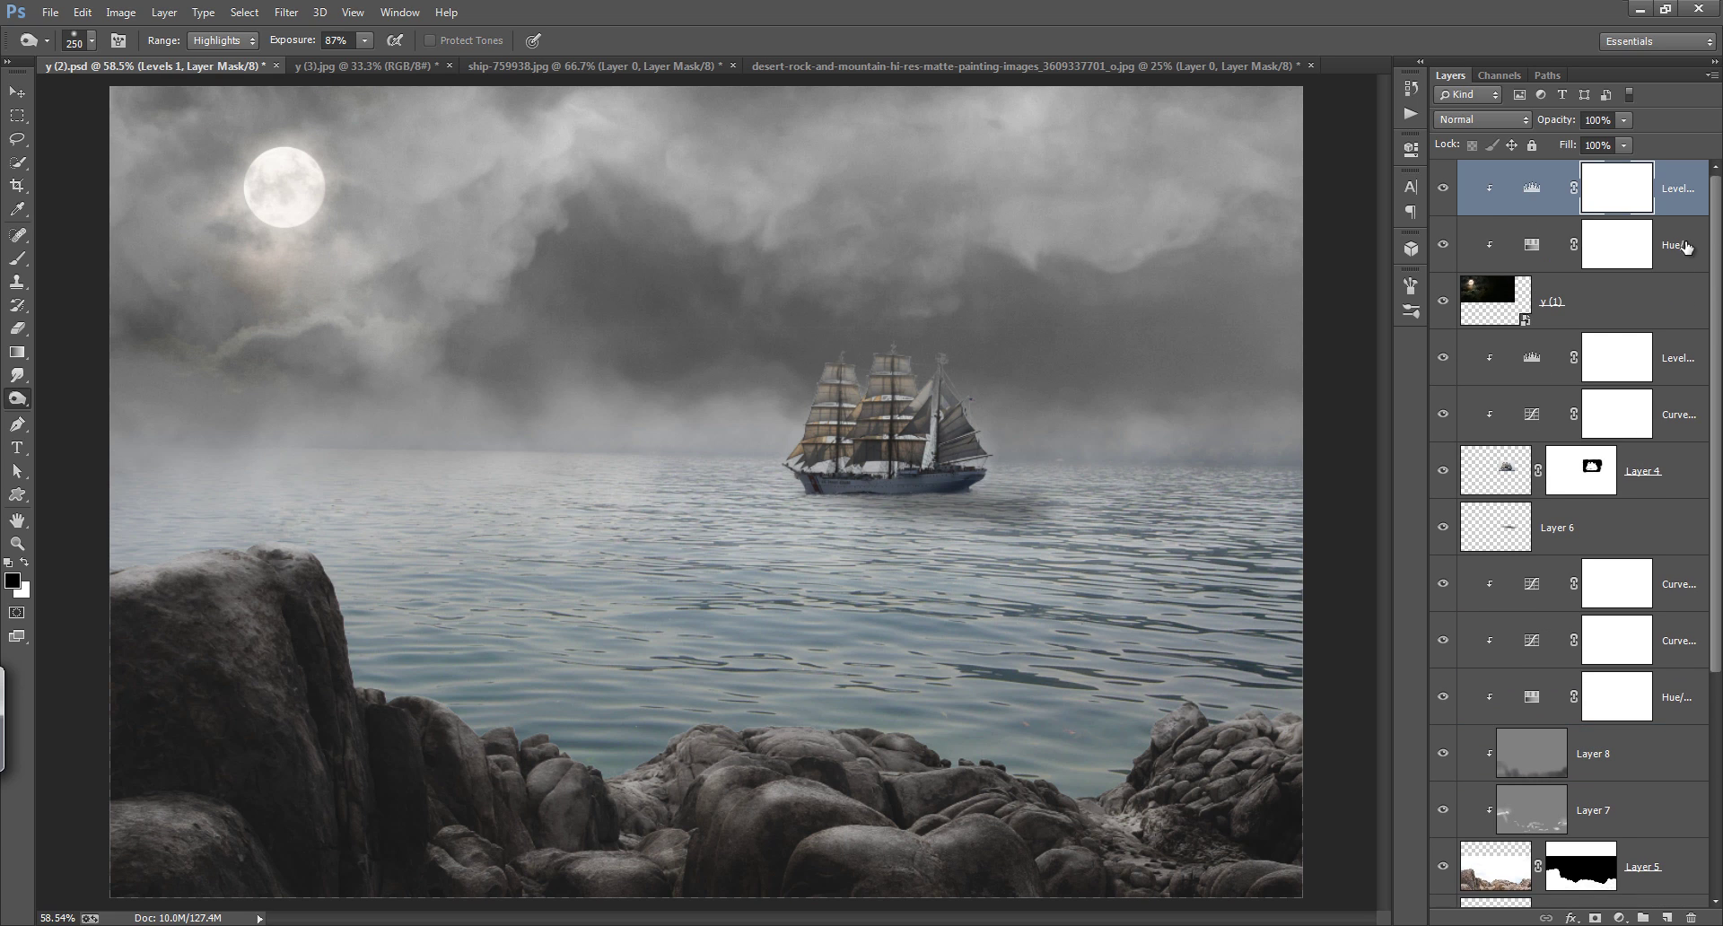
Step: Add empty Layer 9 at the top and set up the Brush tool with white as foreground
{"action": "left_click", "coordinate": [1666, 913]}
{"action": "key", "text": "x"}
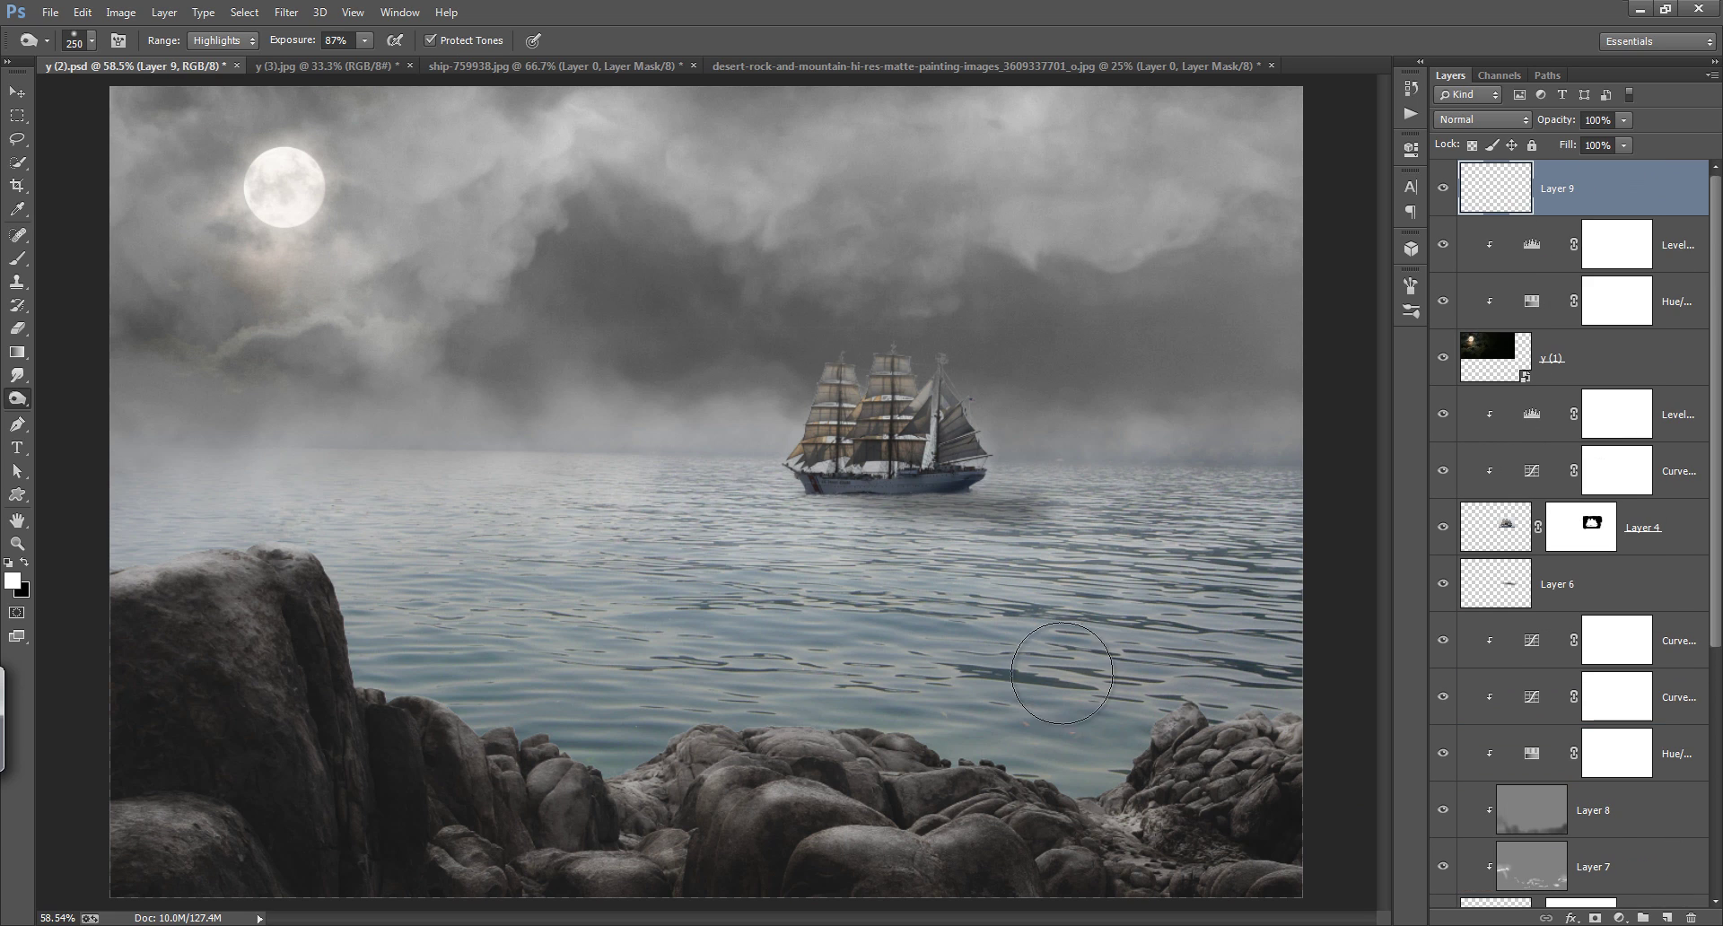
{"action": "key", "text": "b"}
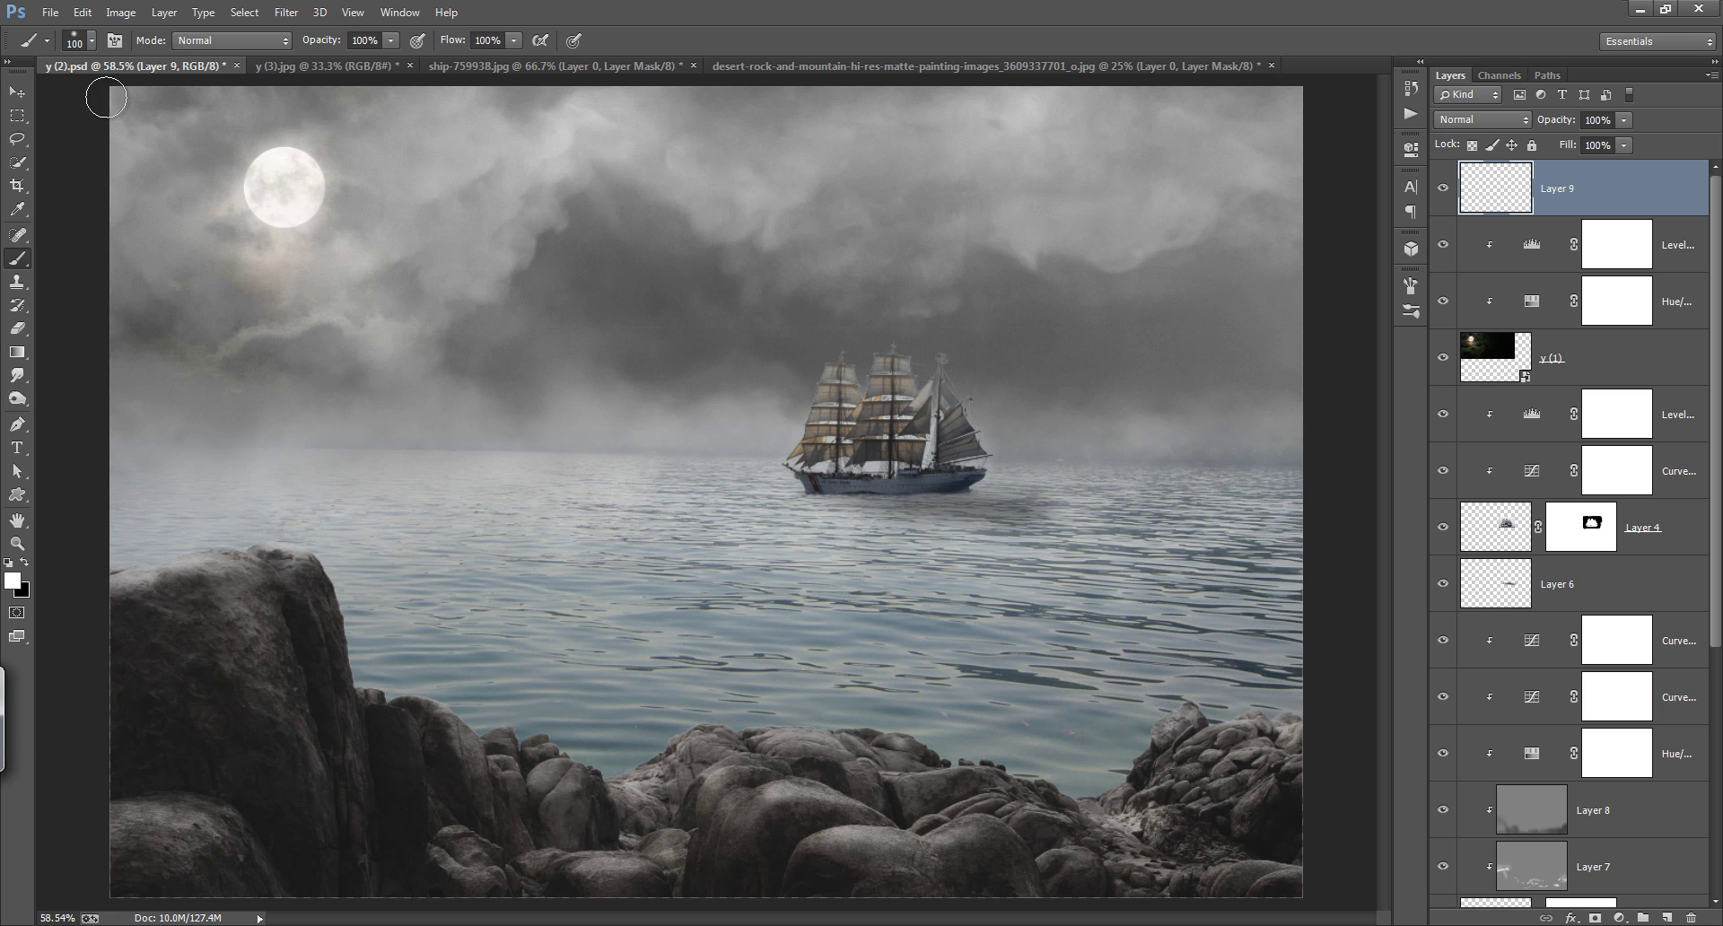
{"action": "left_click", "coordinate": [93, 42]}
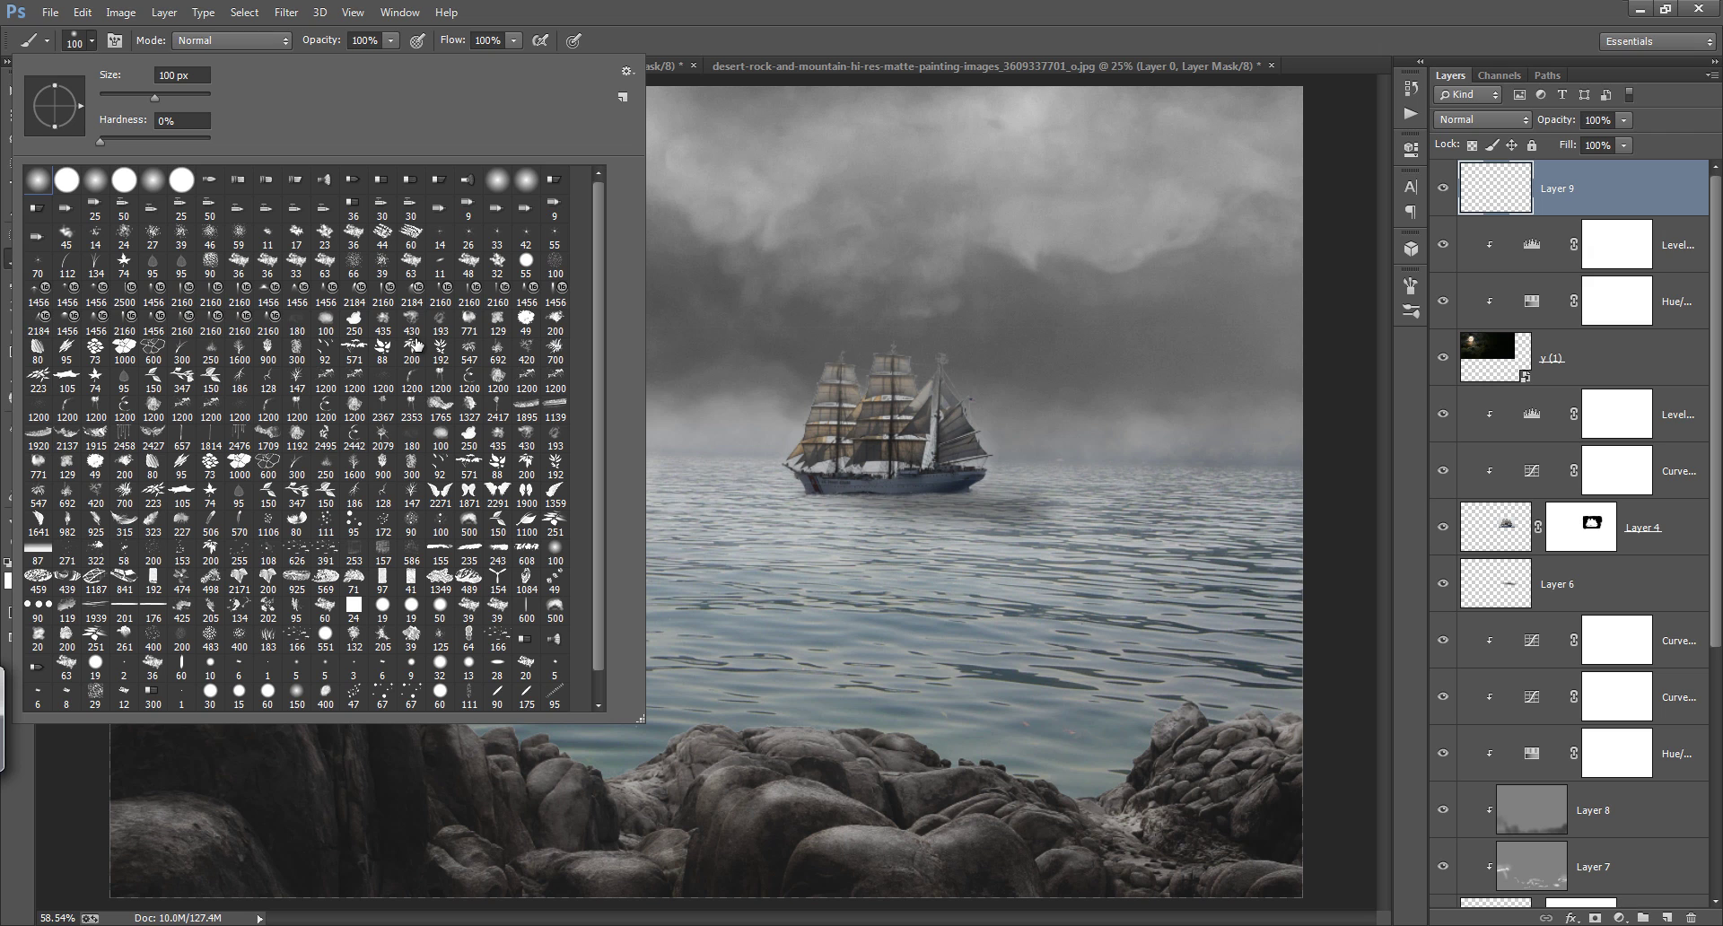
{"action": "left_click", "coordinate": [933, 42]}
Step: Hide and re-show the ship layer to check it
{"action": "scroll", "coordinate": [1643, 509], "scroll_direction": "down", "scroll_amount": 1}
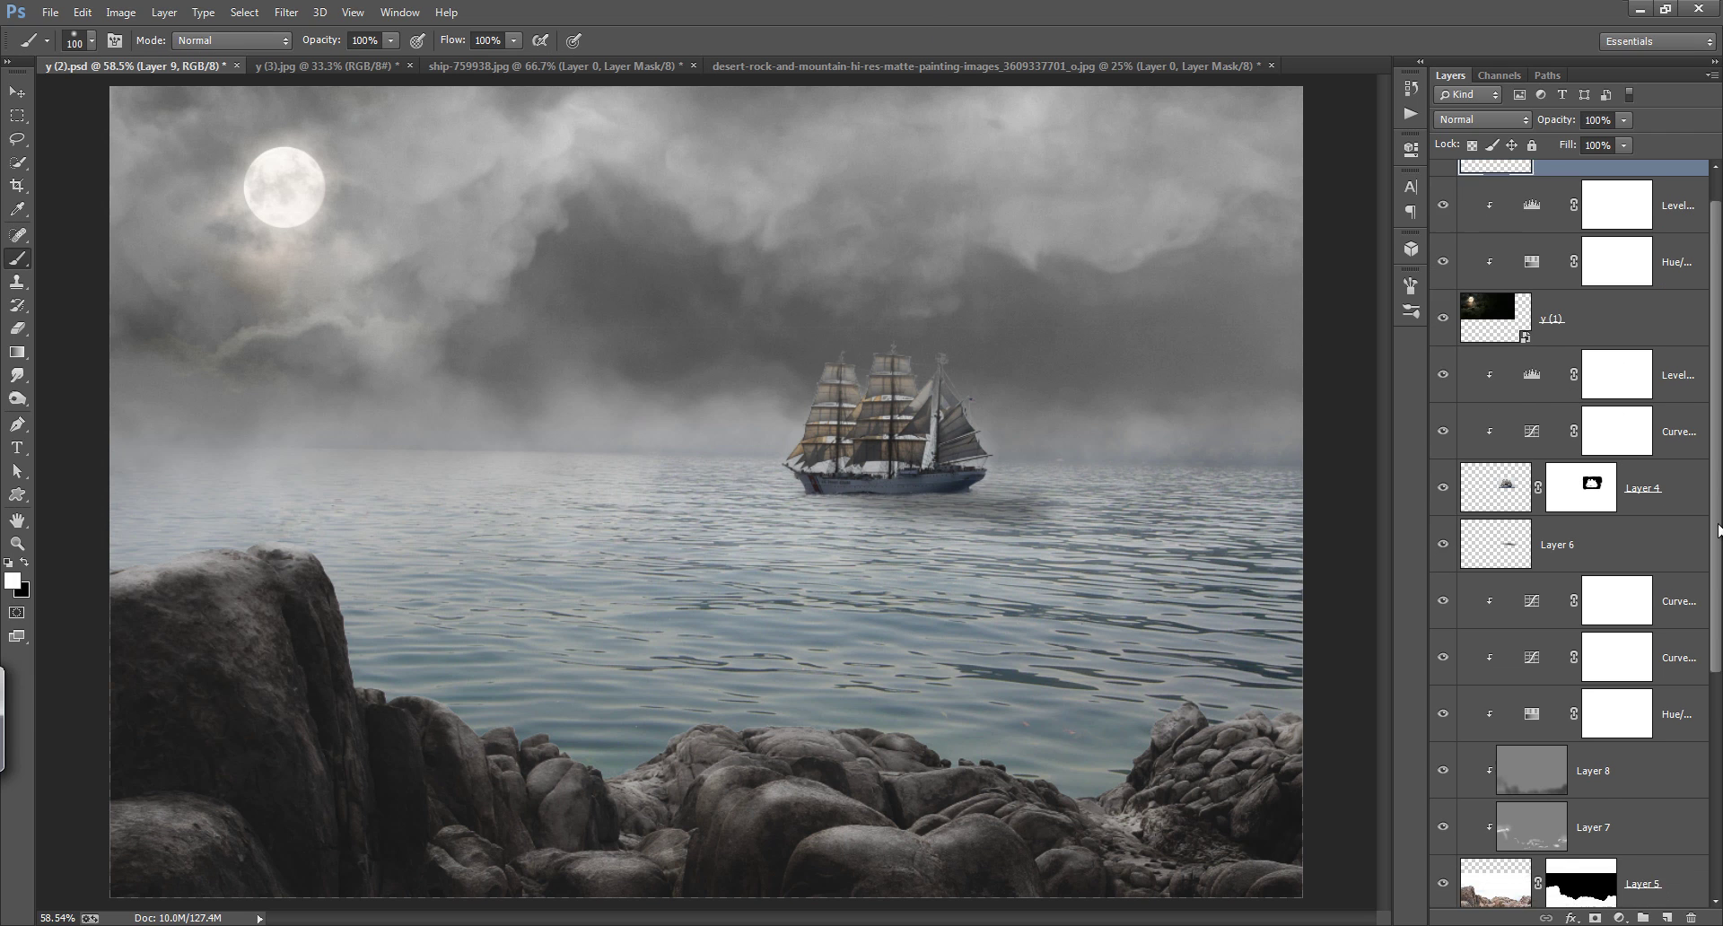
{"action": "scroll", "coordinate": [1643, 510], "scroll_direction": "down", "scroll_amount": 1}
{"action": "left_click", "coordinate": [1444, 433]}
{"action": "left_click", "coordinate": [1444, 435]}
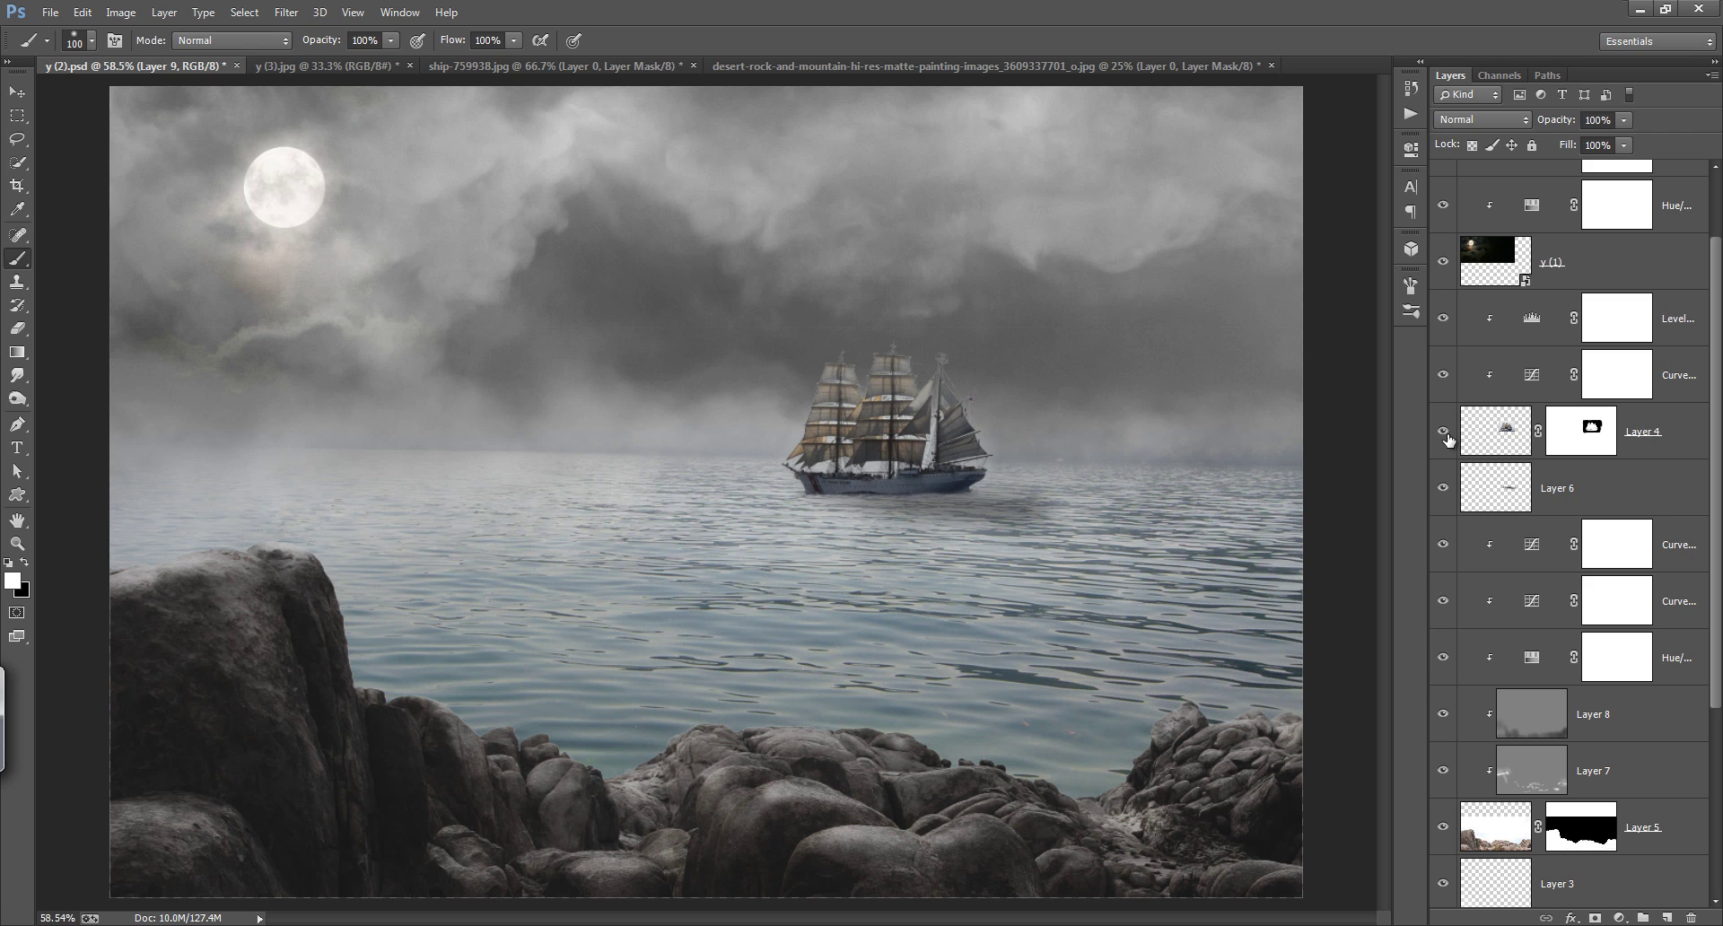
Step: Pull down the top-right point of the ship's clipped Curves 3 to dim its highlights
{"action": "double_click", "coordinate": [1593, 434]}
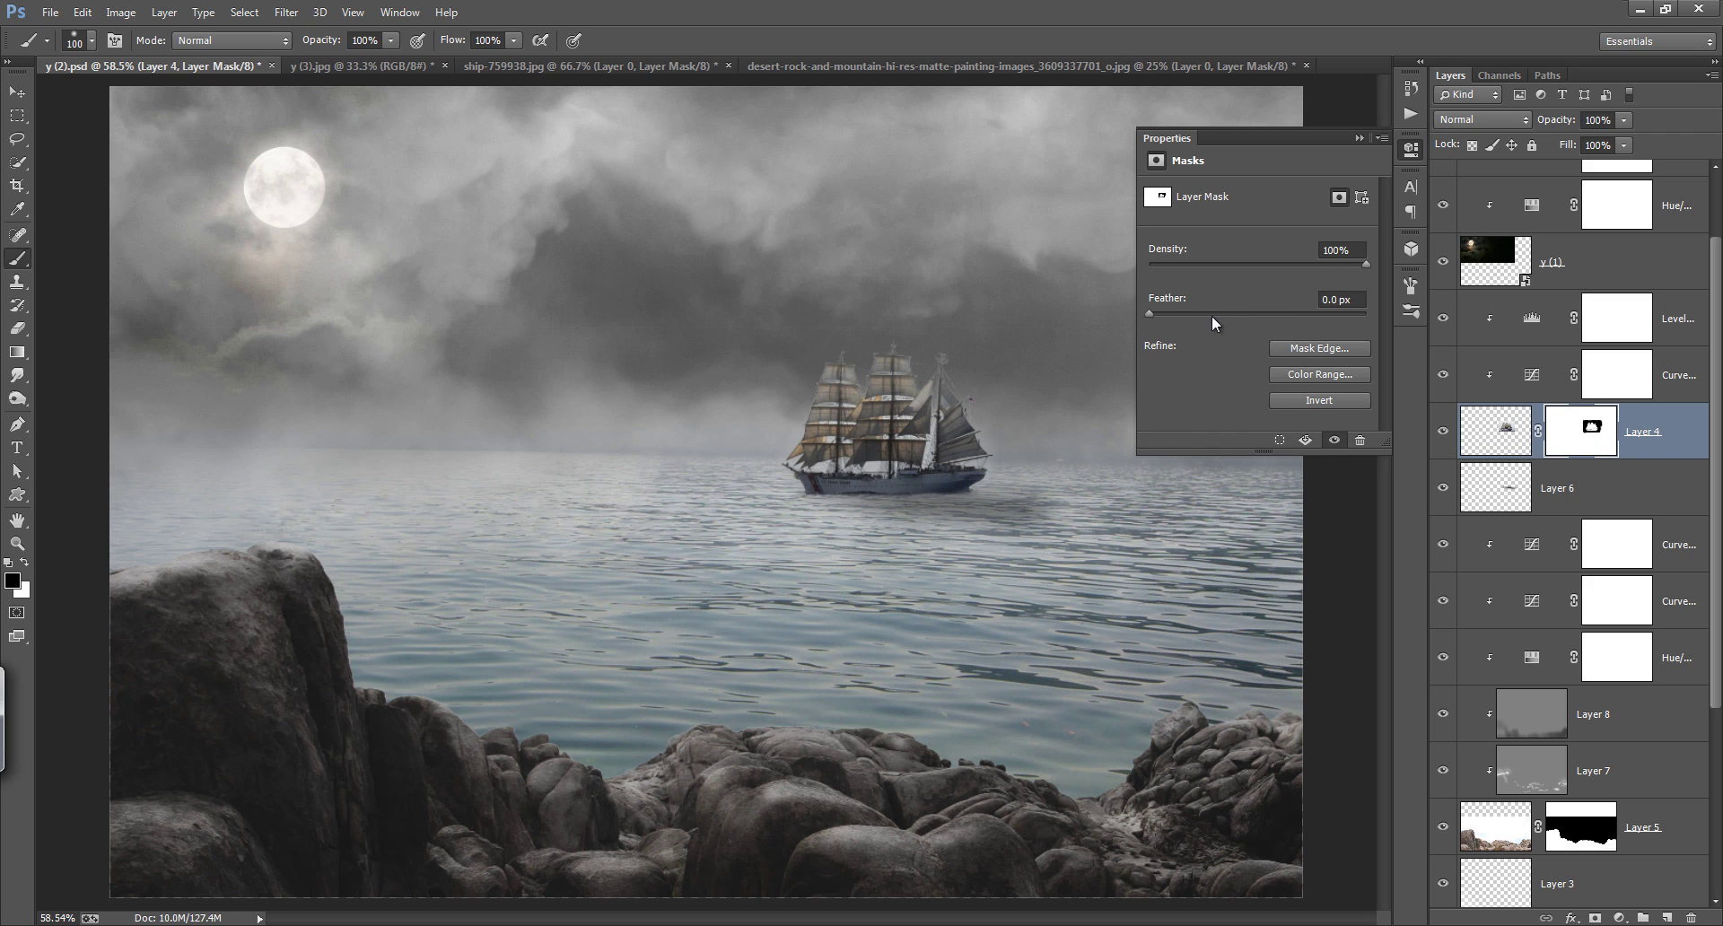
{"action": "left_click", "coordinate": [1539, 384]}
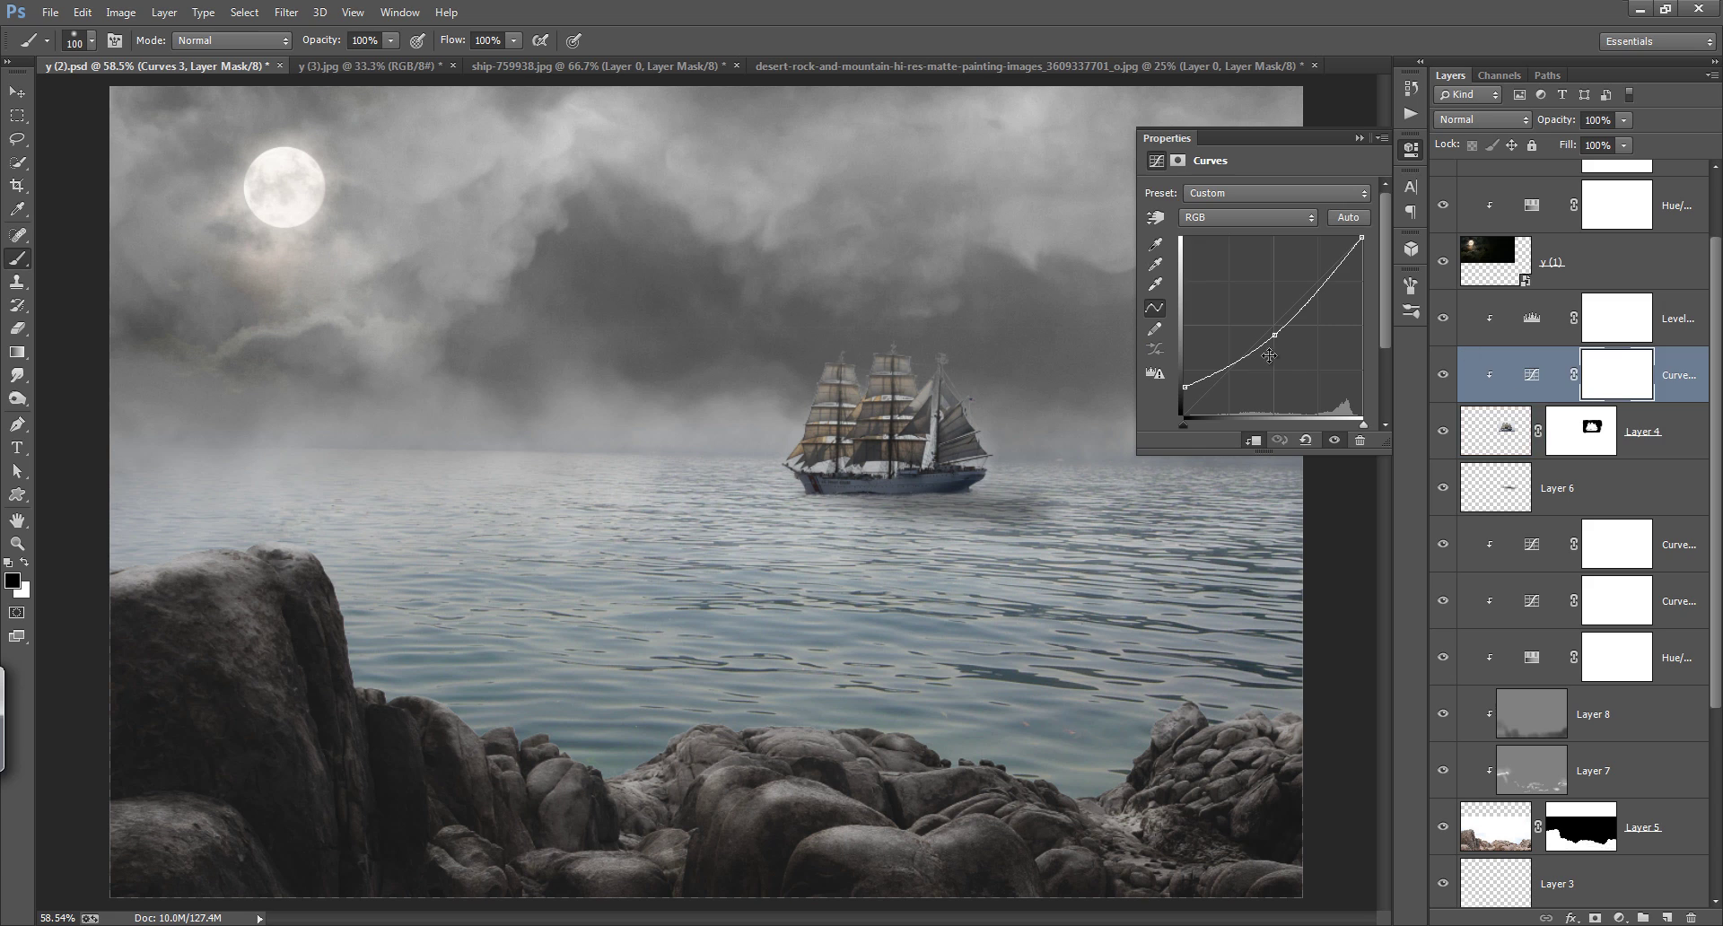
{"action": "left_click_drag", "start_coordinate": [1276, 336], "coordinate": [1274, 342]}
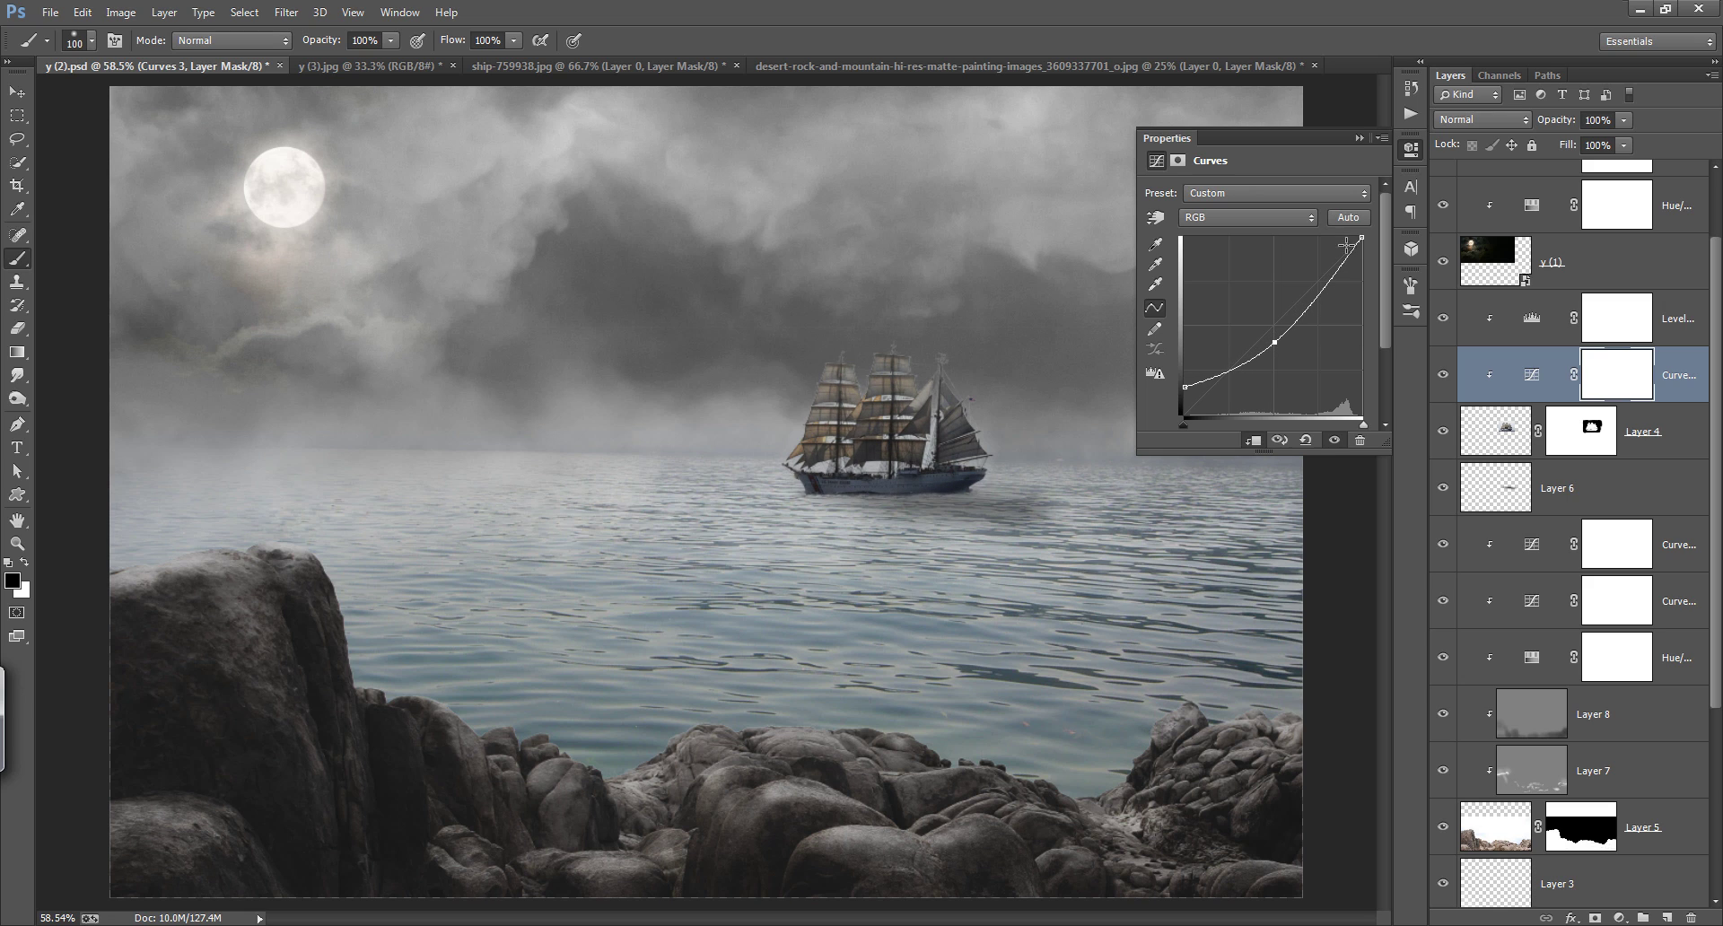
{"action": "left_click_drag", "start_coordinate": [1361, 237], "coordinate": [1361, 276]}
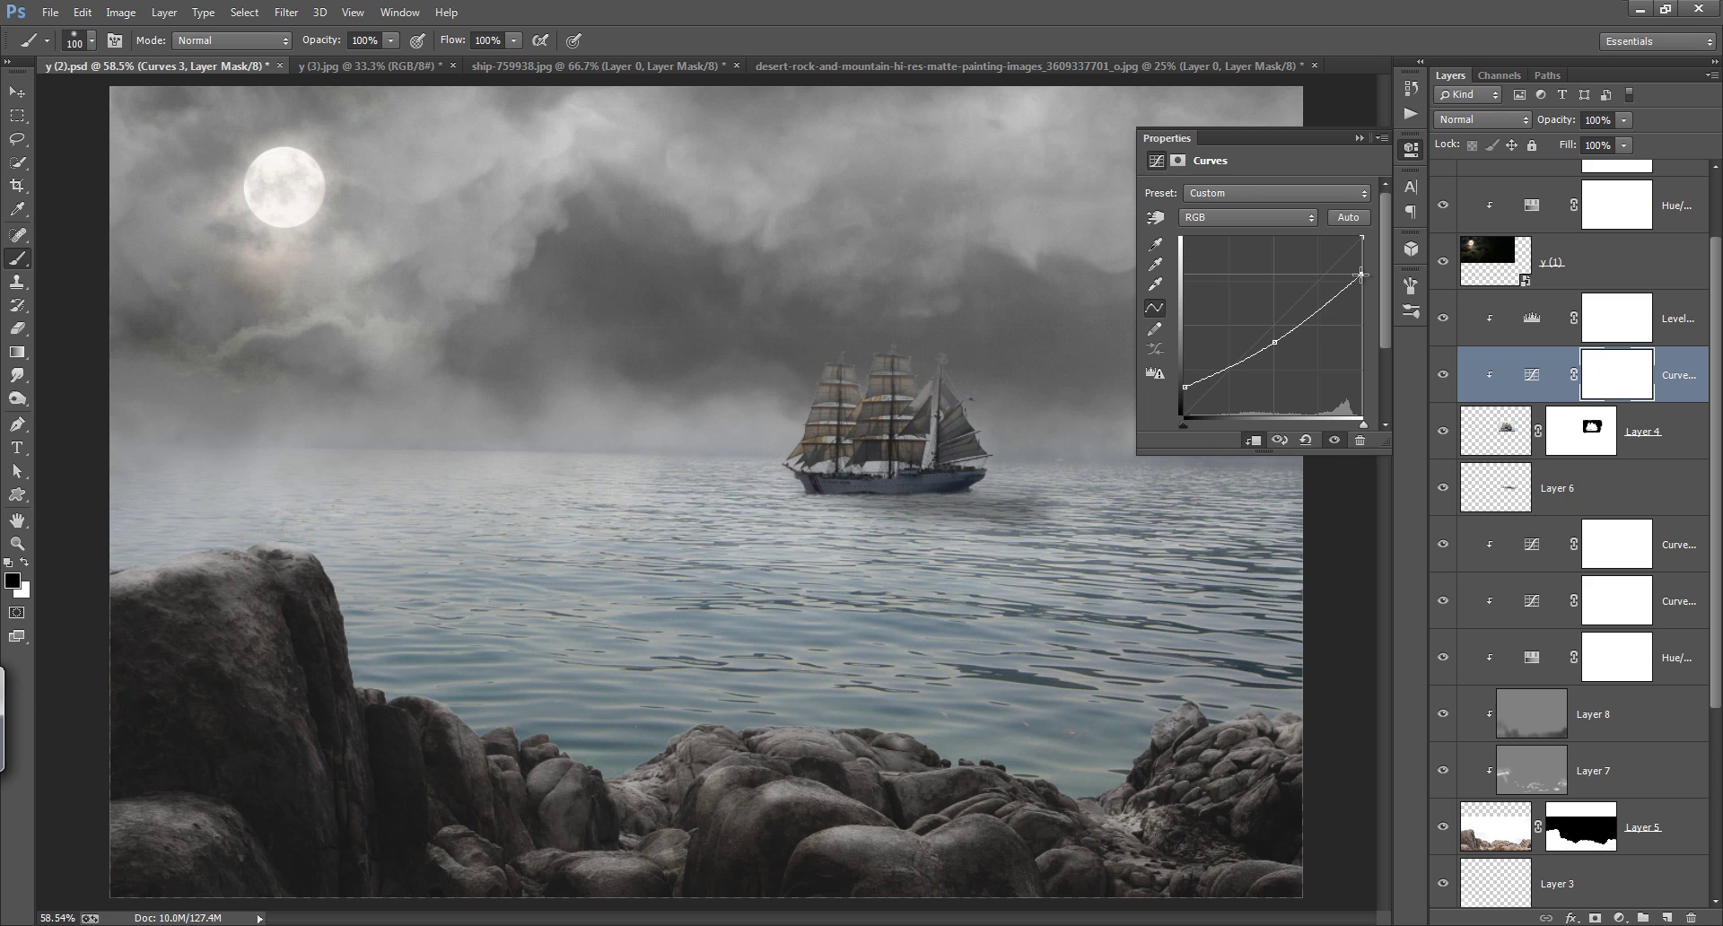
{"action": "left_click", "coordinate": [1358, 138]}
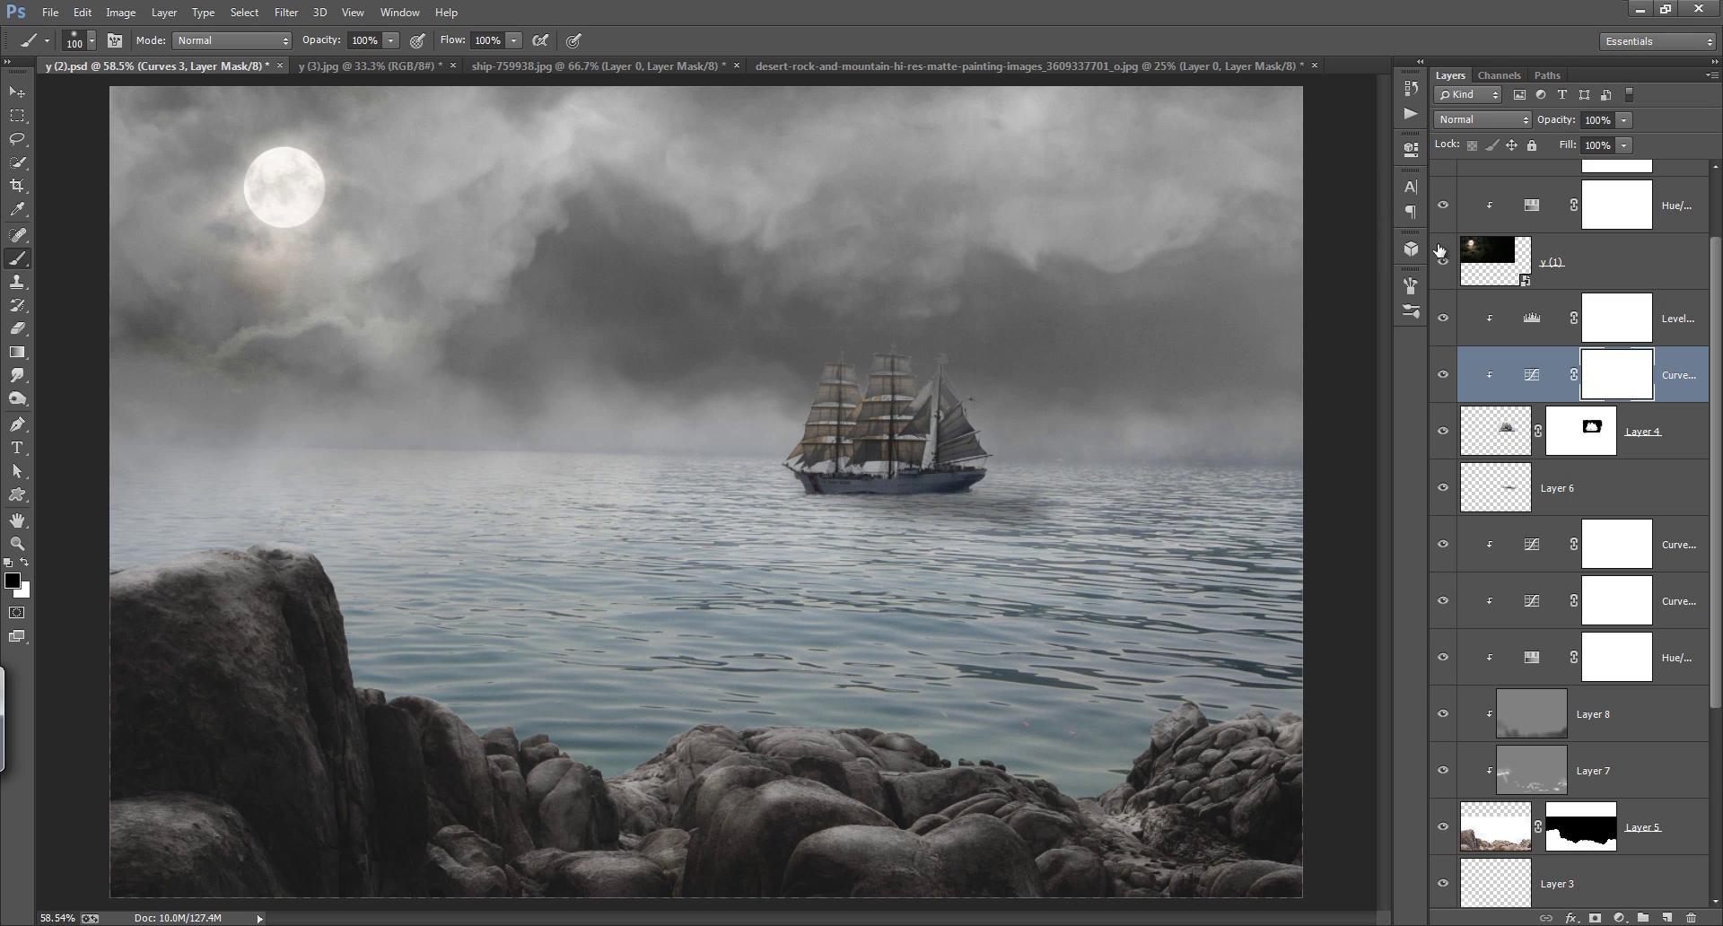
Step: Add a new empty top layer and make black the foreground colour
{"action": "key", "text": "ctrl+shift+alt+n"}
{"action": "key", "text": "ctrl+shift+bracketright"}
{"action": "key", "text": "x"}
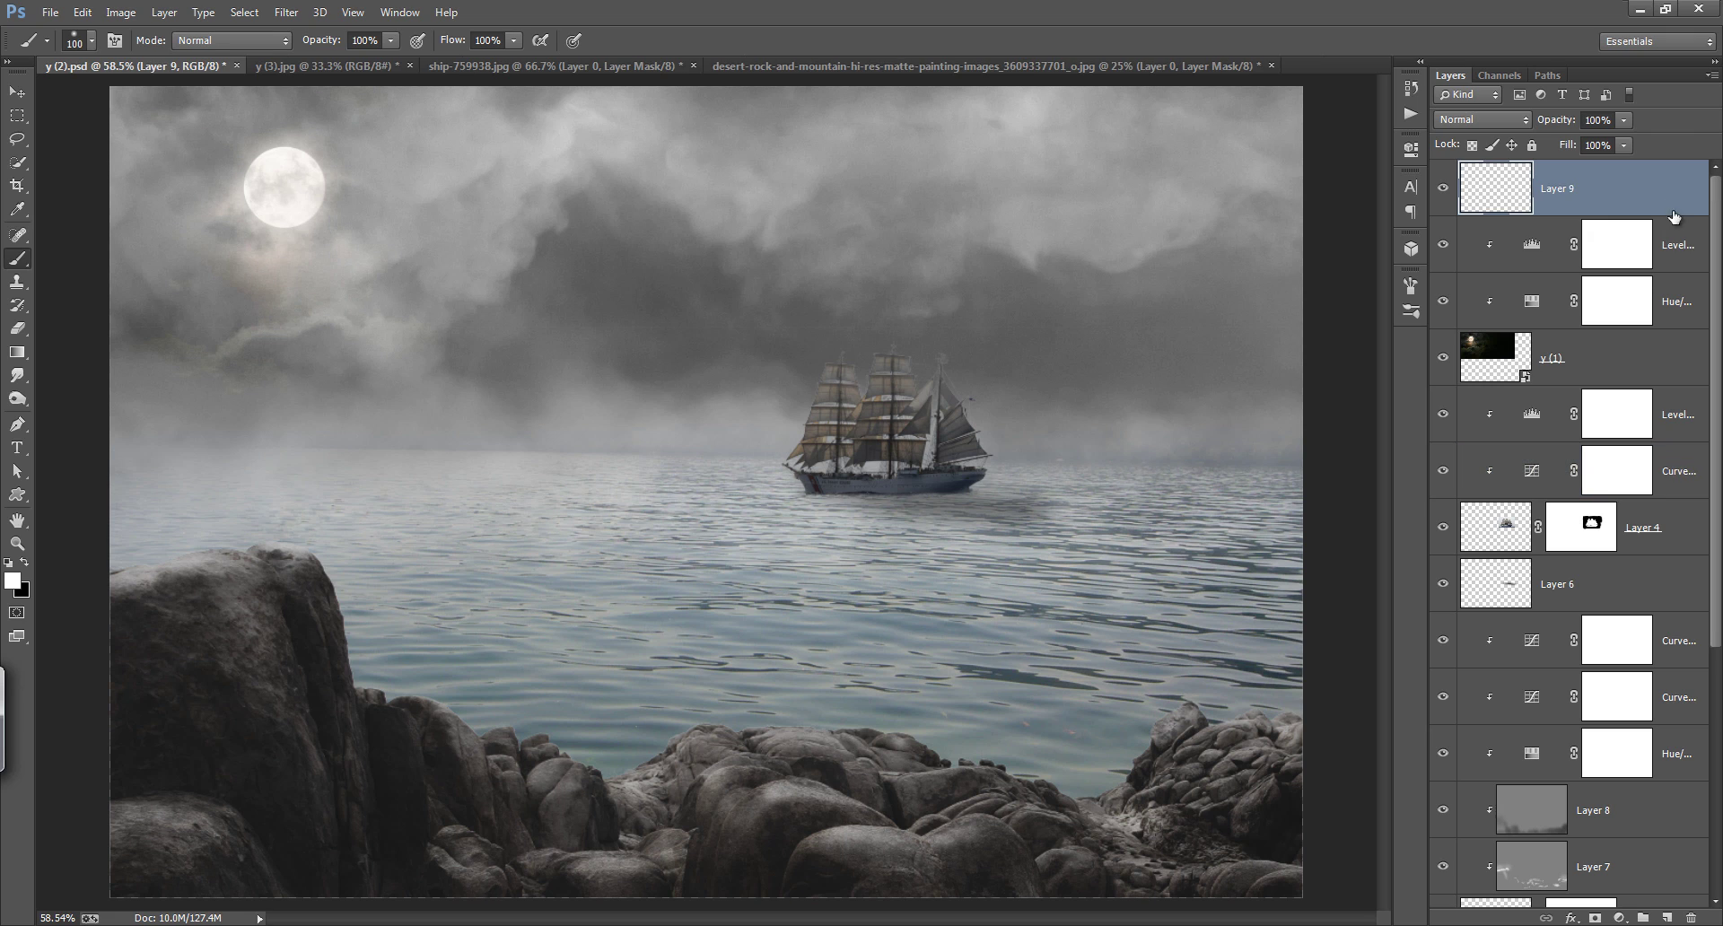
{"action": "left_click", "coordinate": [1620, 918]}
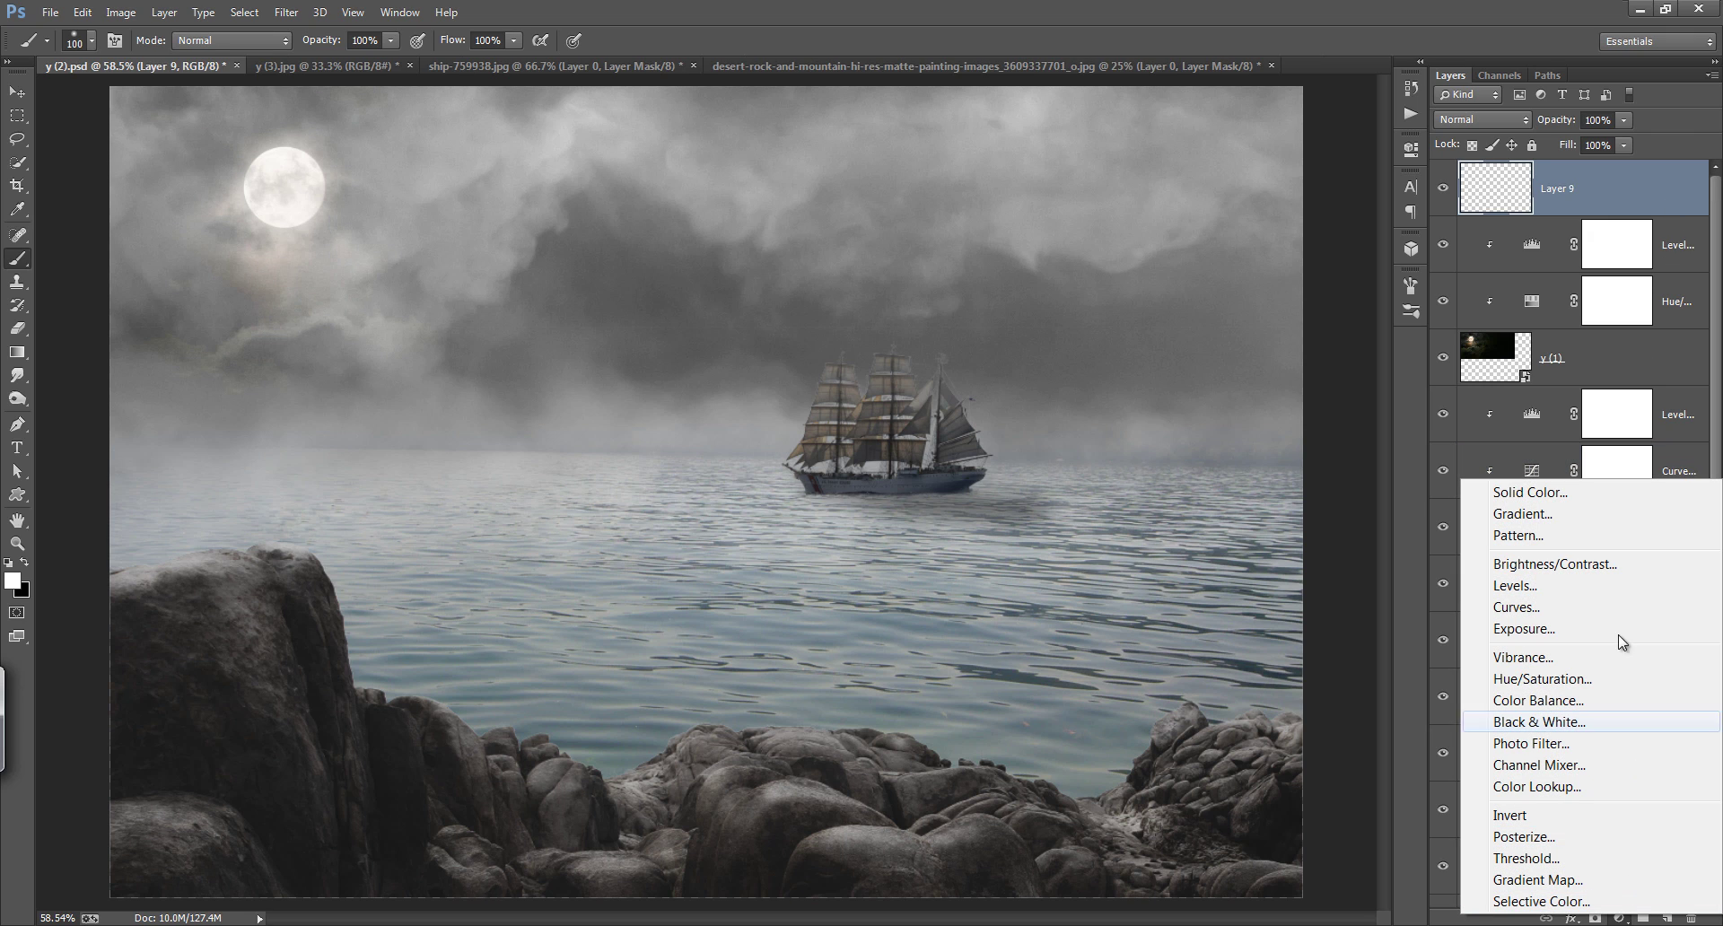
{"action": "left_click", "coordinate": [1509, 140]}
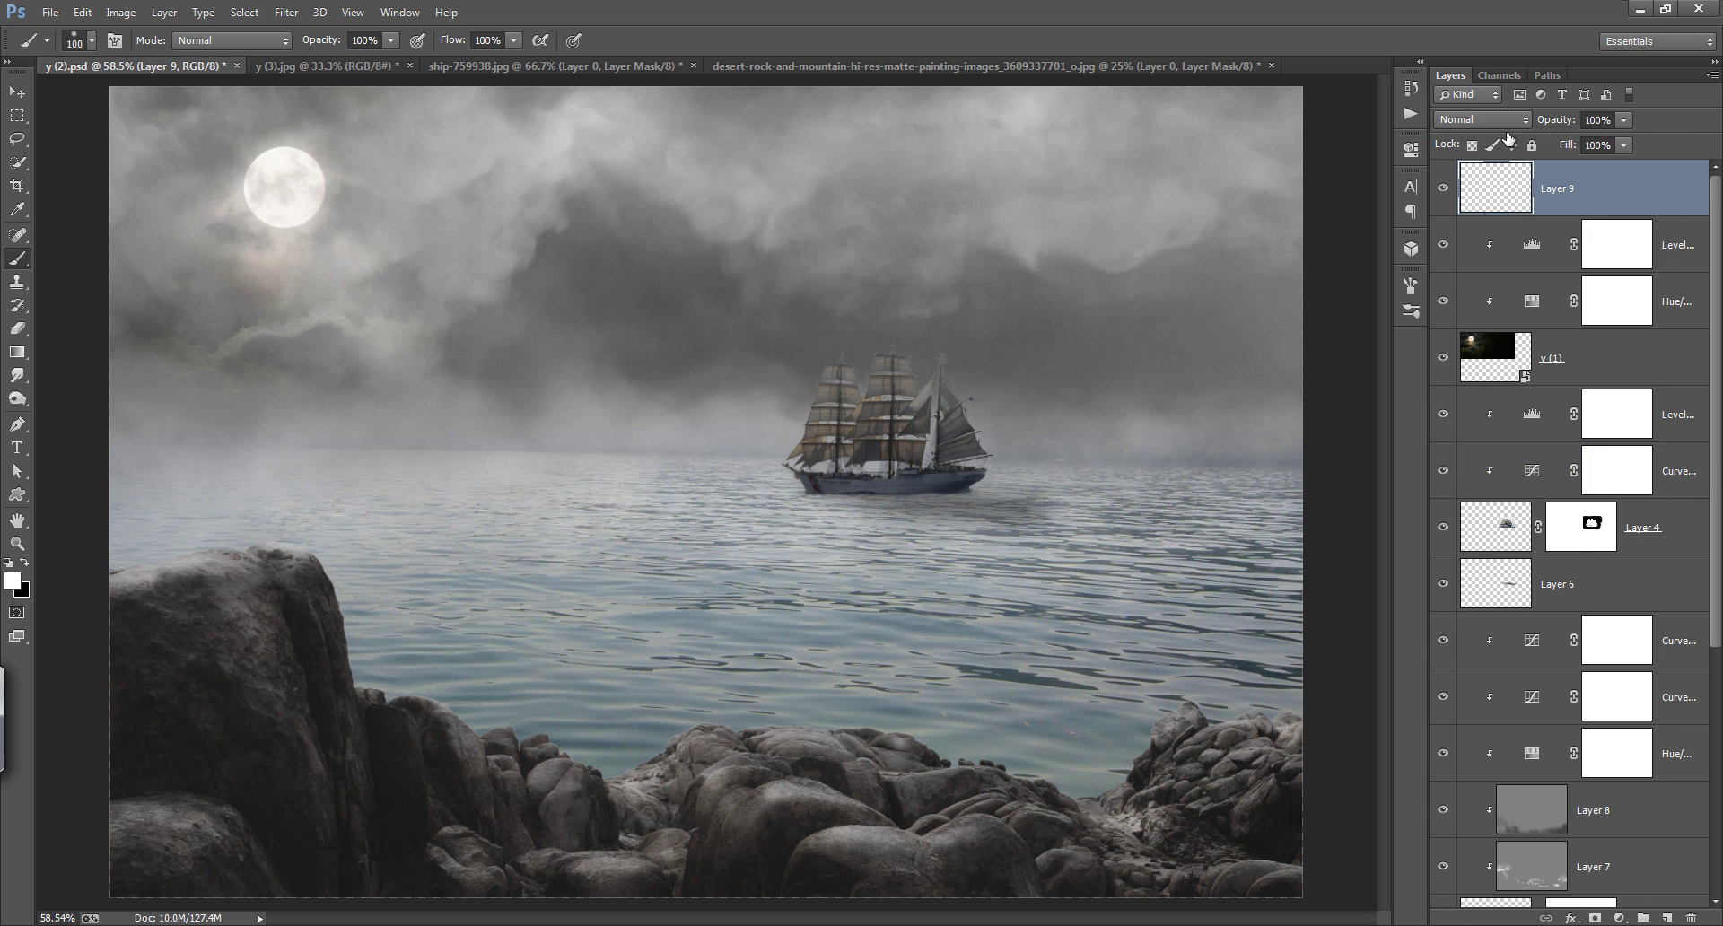
{"action": "left_click", "coordinate": [1620, 918]}
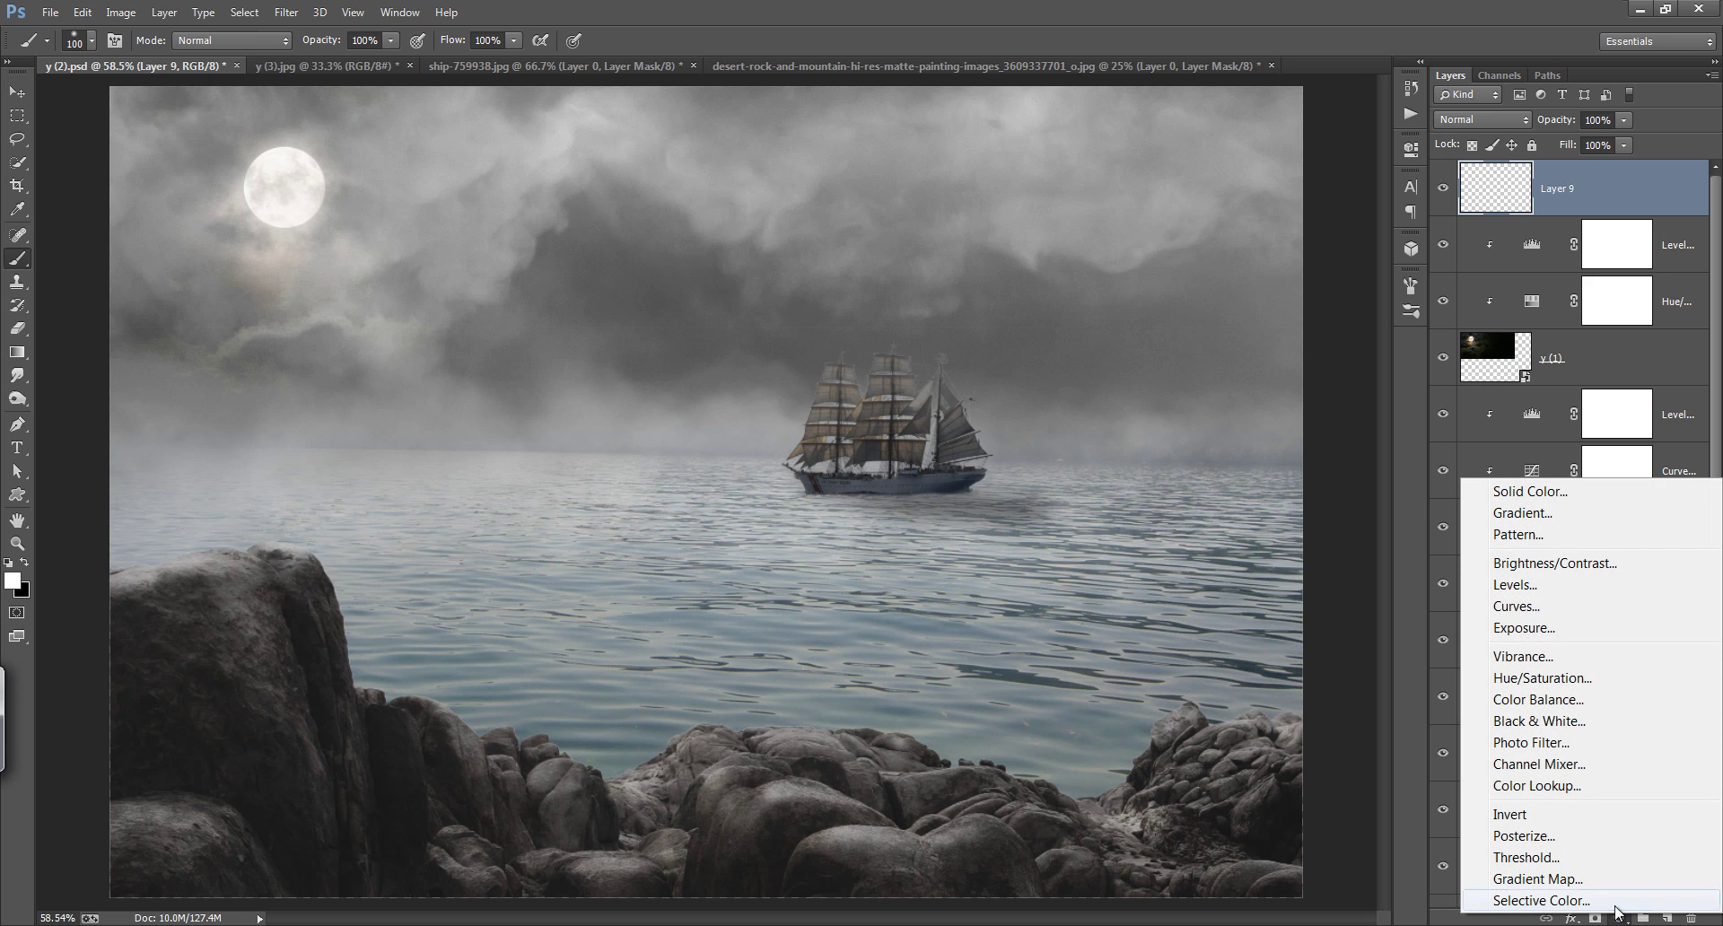
{"action": "left_click", "coordinate": [1409, 704]}
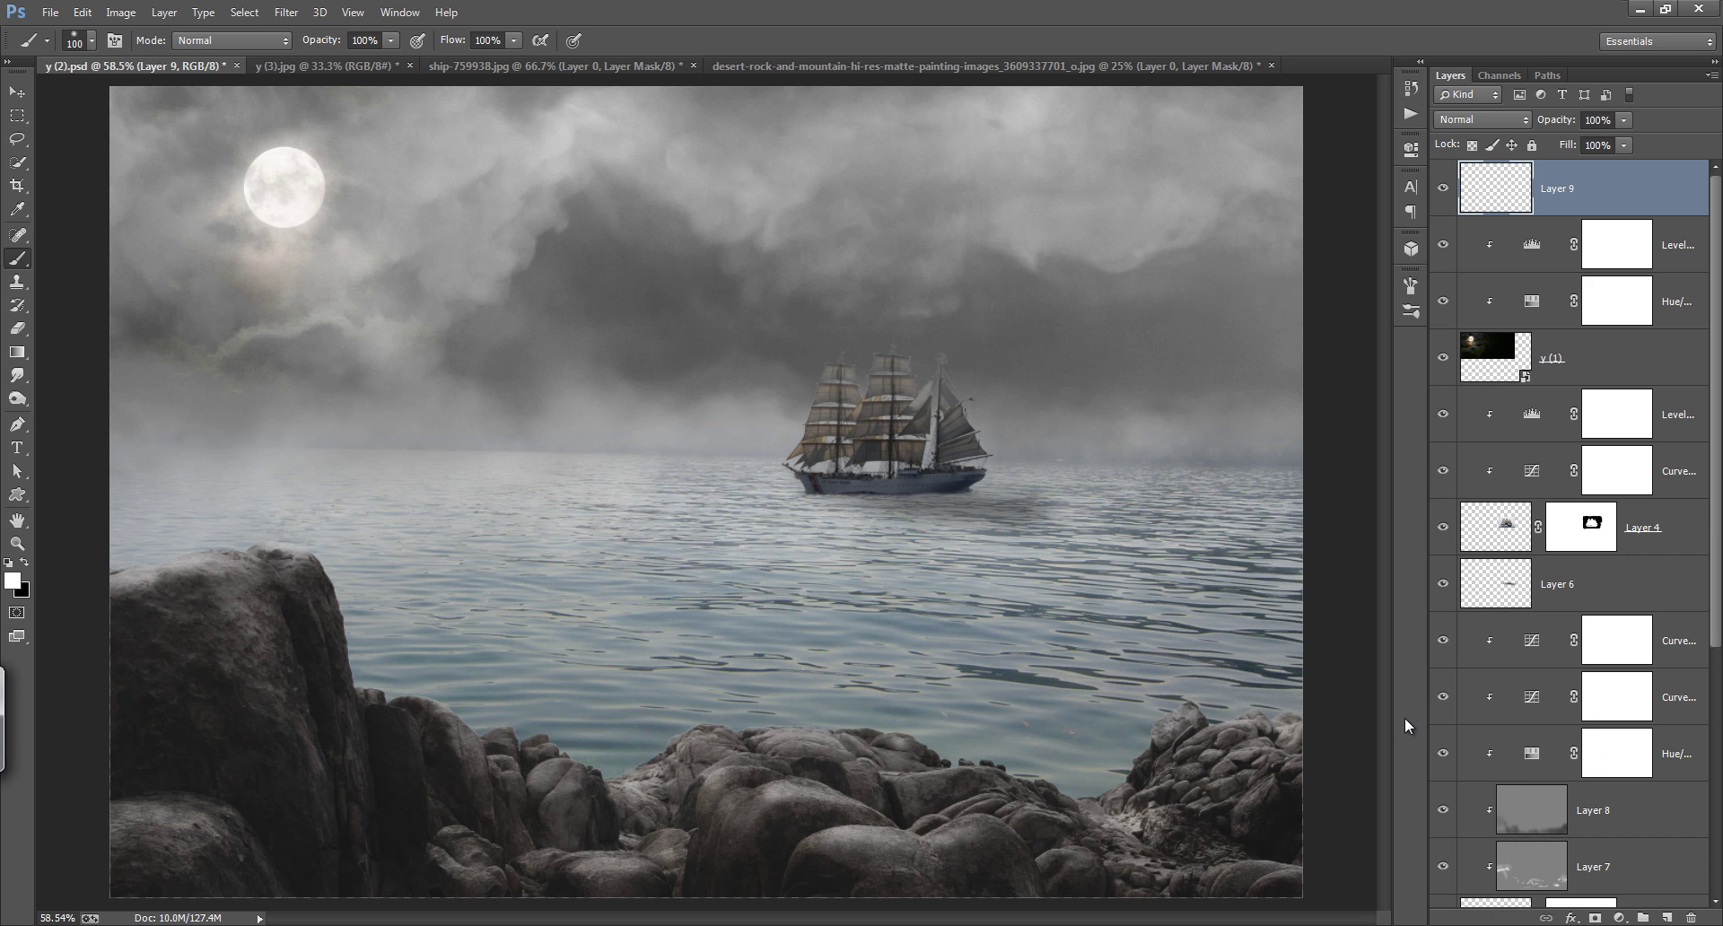
{"action": "key", "text": "x"}
Step: Add a reversed radial Gradient Fill layer, centred on the scene and enlarged
{"action": "left_click", "coordinate": [1619, 918]}
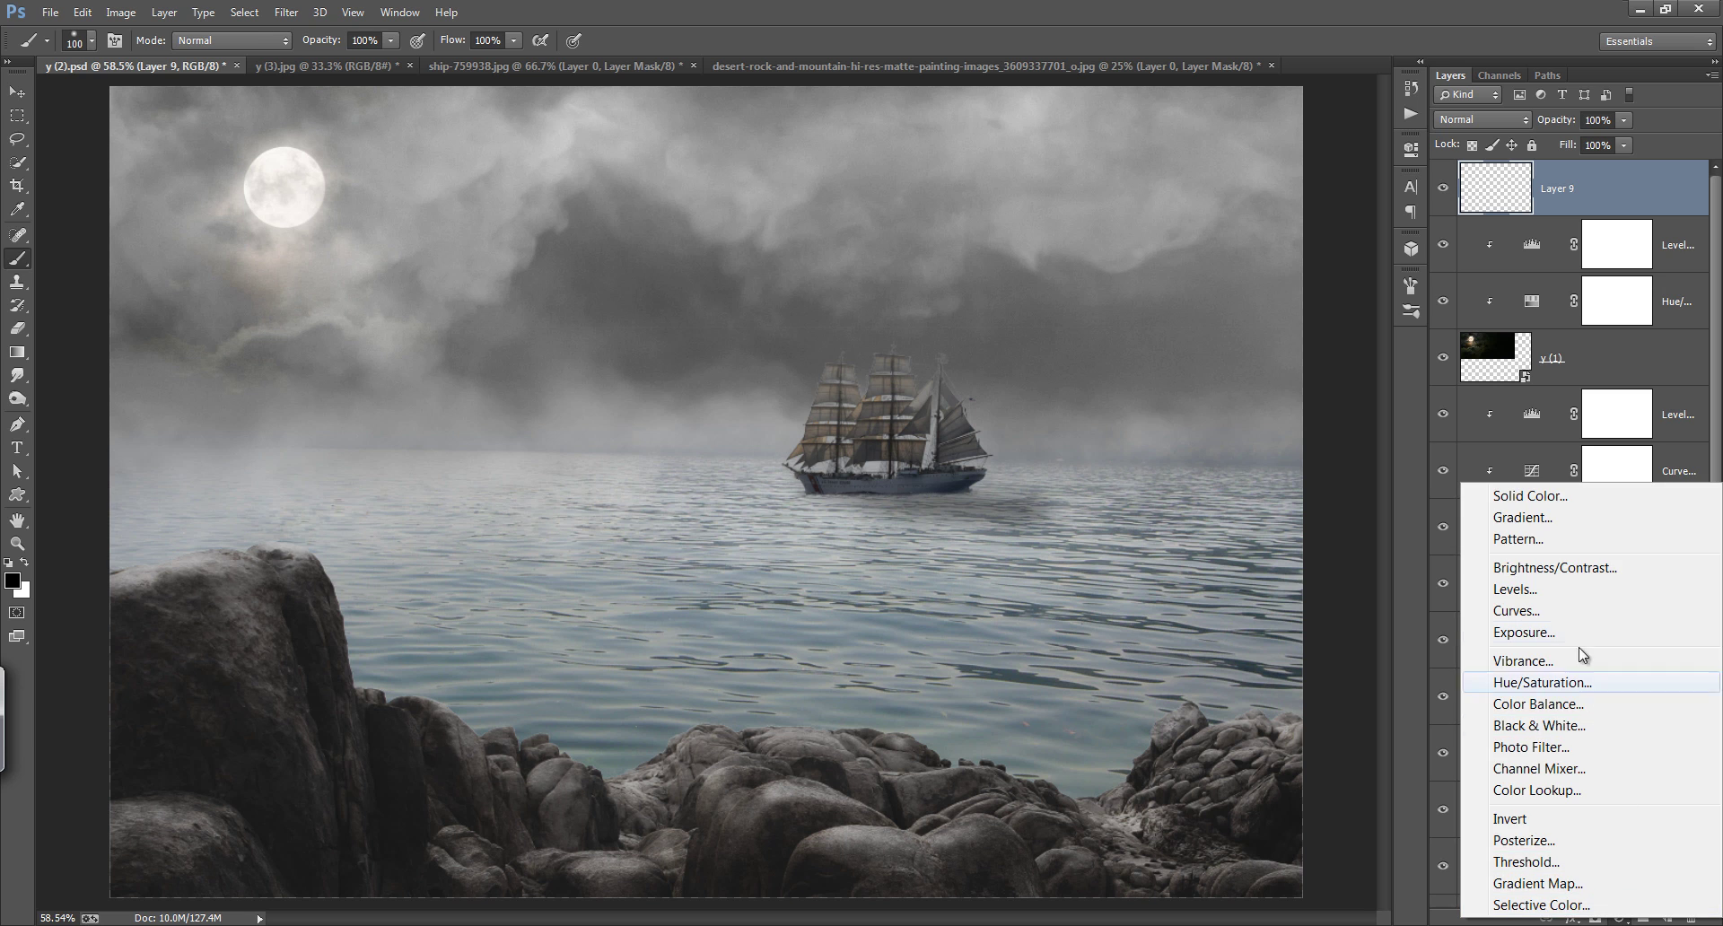
{"action": "left_click", "coordinate": [1559, 519]}
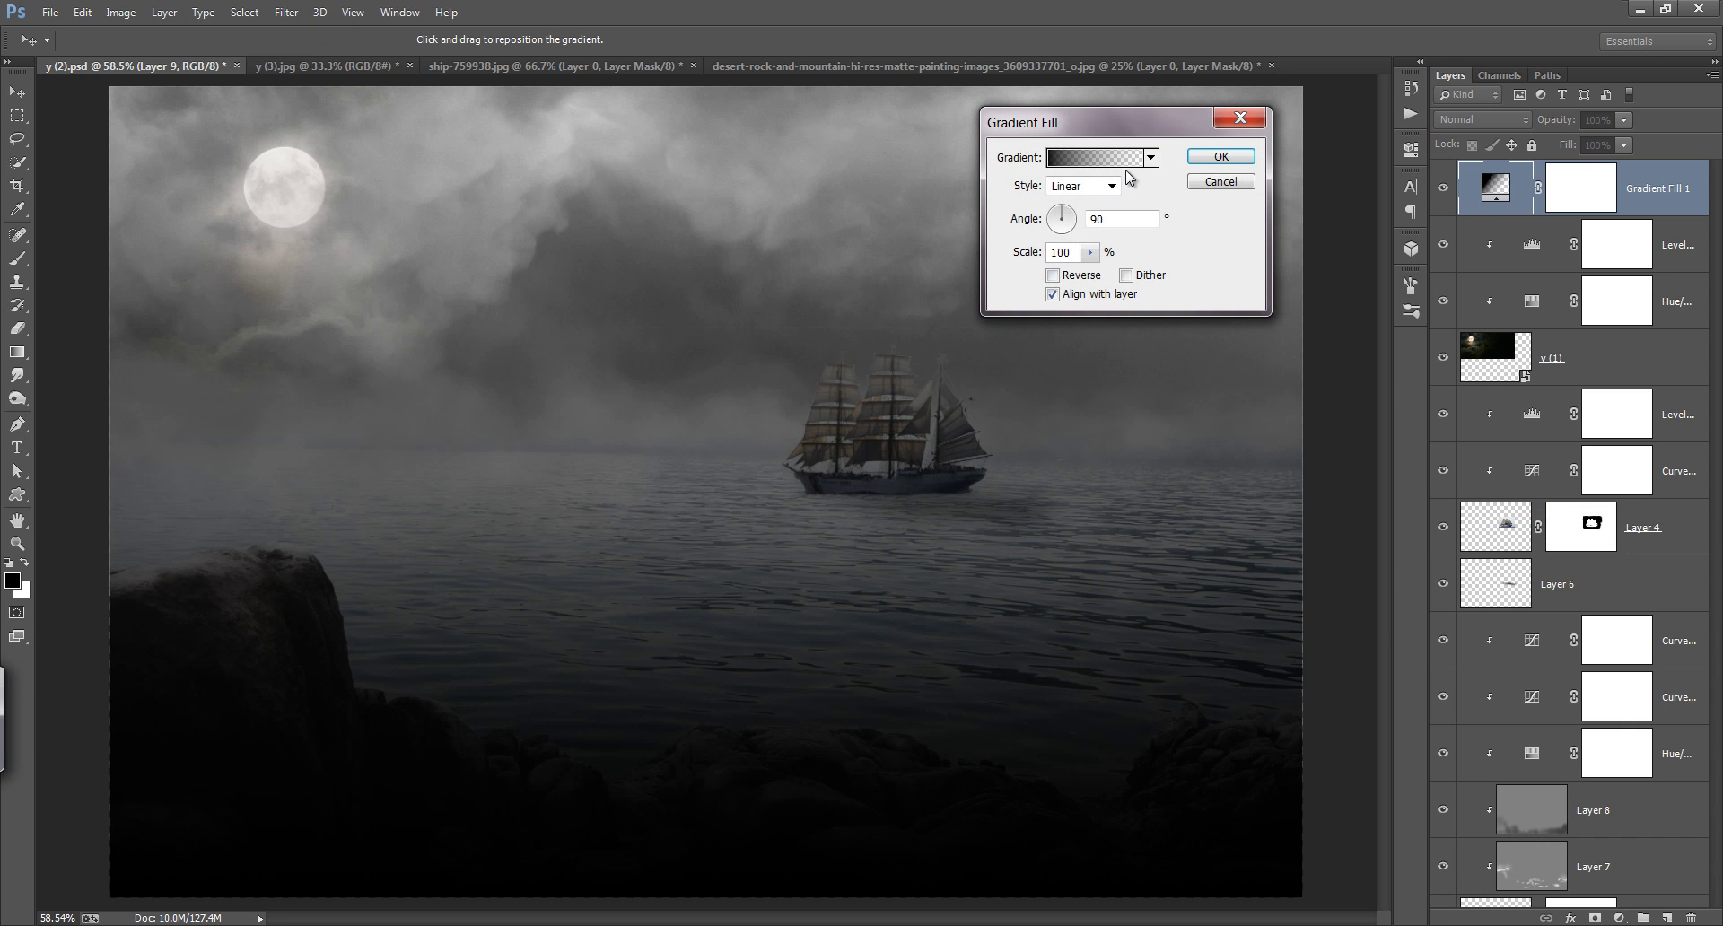
{"action": "left_click", "coordinate": [1111, 186]}
{"action": "left_click", "coordinate": [1098, 229]}
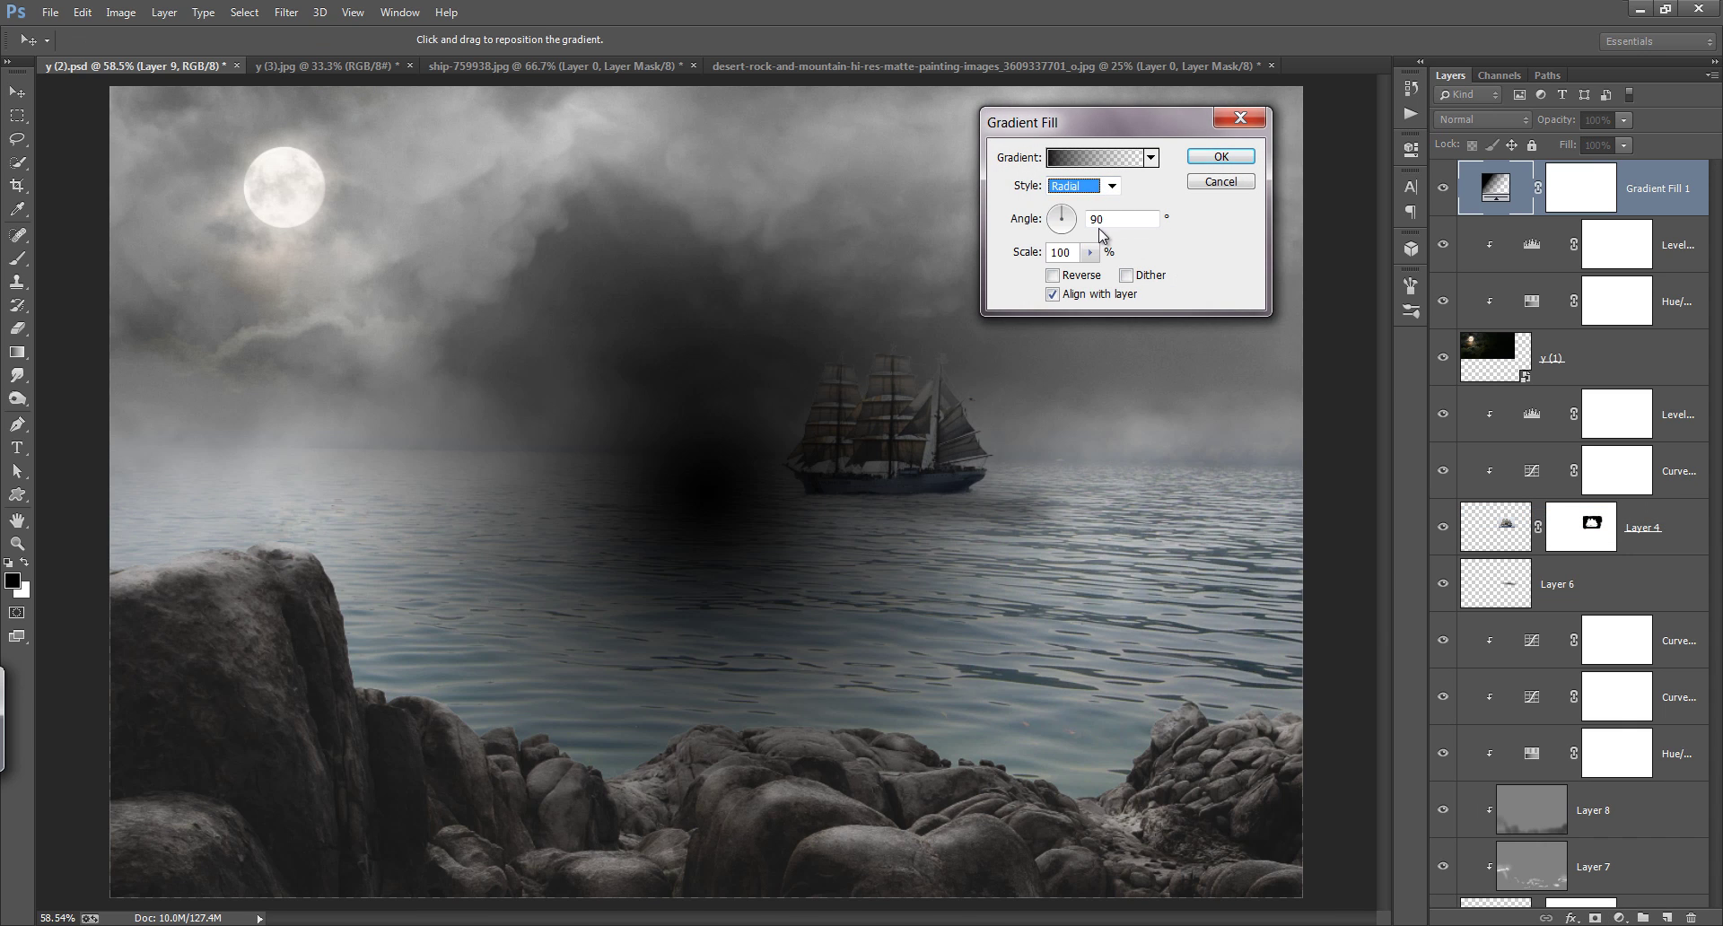
{"action": "left_click", "coordinate": [1053, 276]}
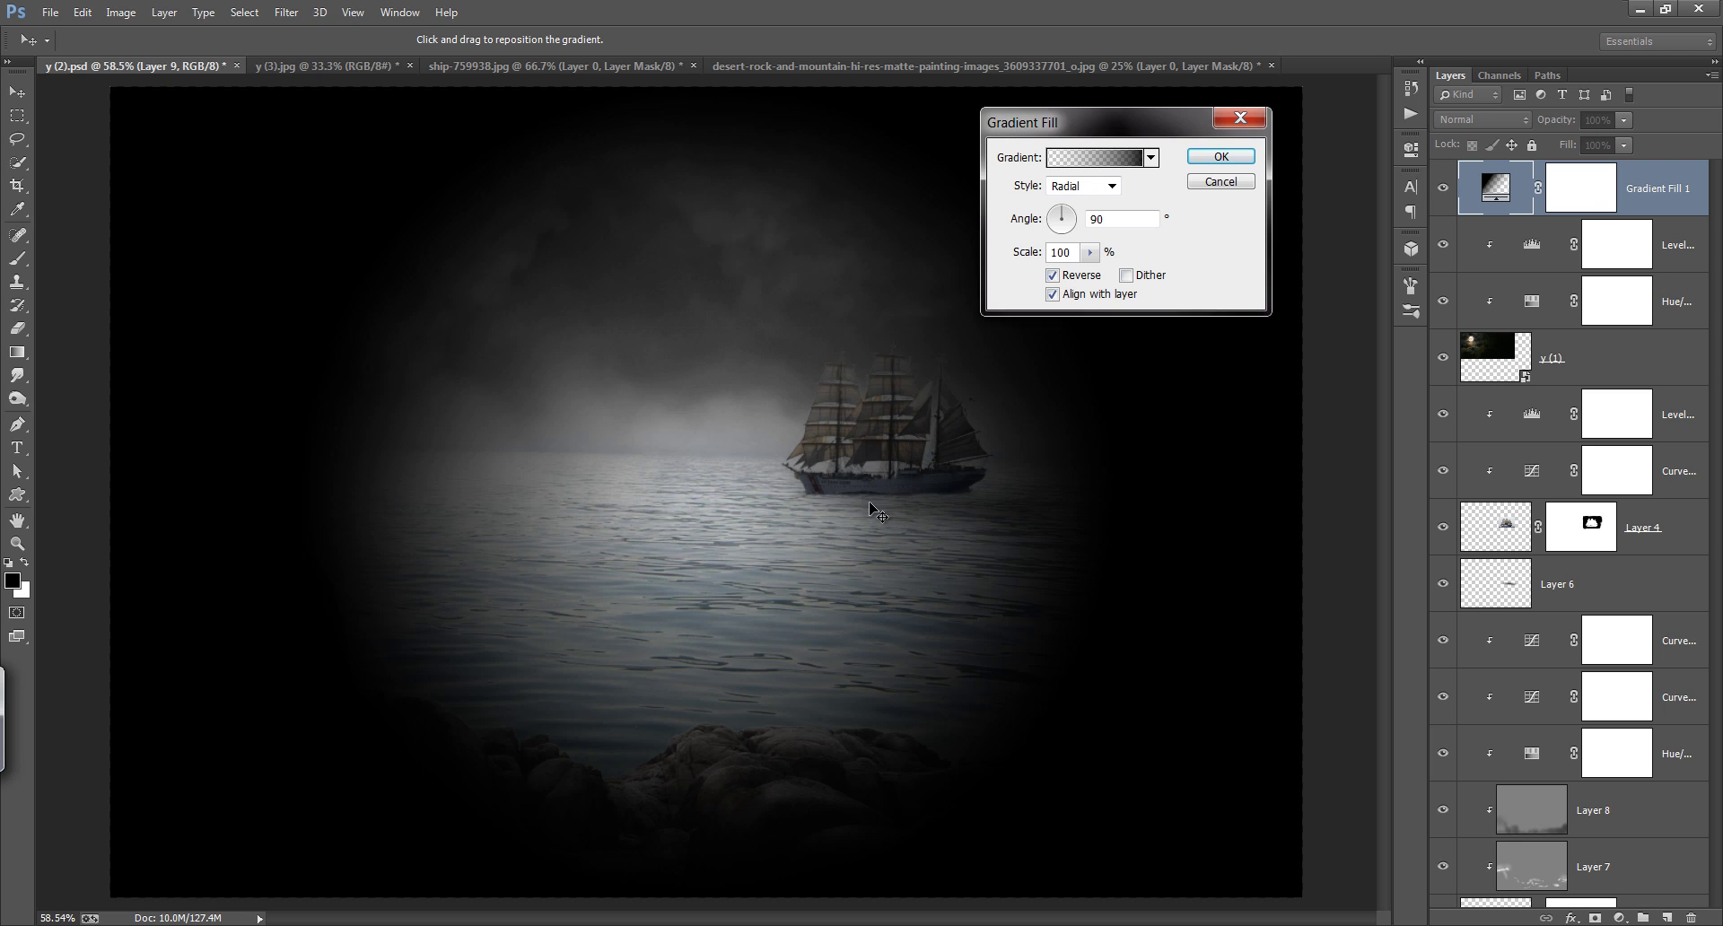
{"action": "mouse_move", "coordinate": [871, 508]}
{"action": "left_mouse_down"}
{"action": "mouse_move", "coordinate": [654, 269]}
{"action": "mouse_move", "coordinate": [778, 398]}
{"action": "left_mouse_up"}
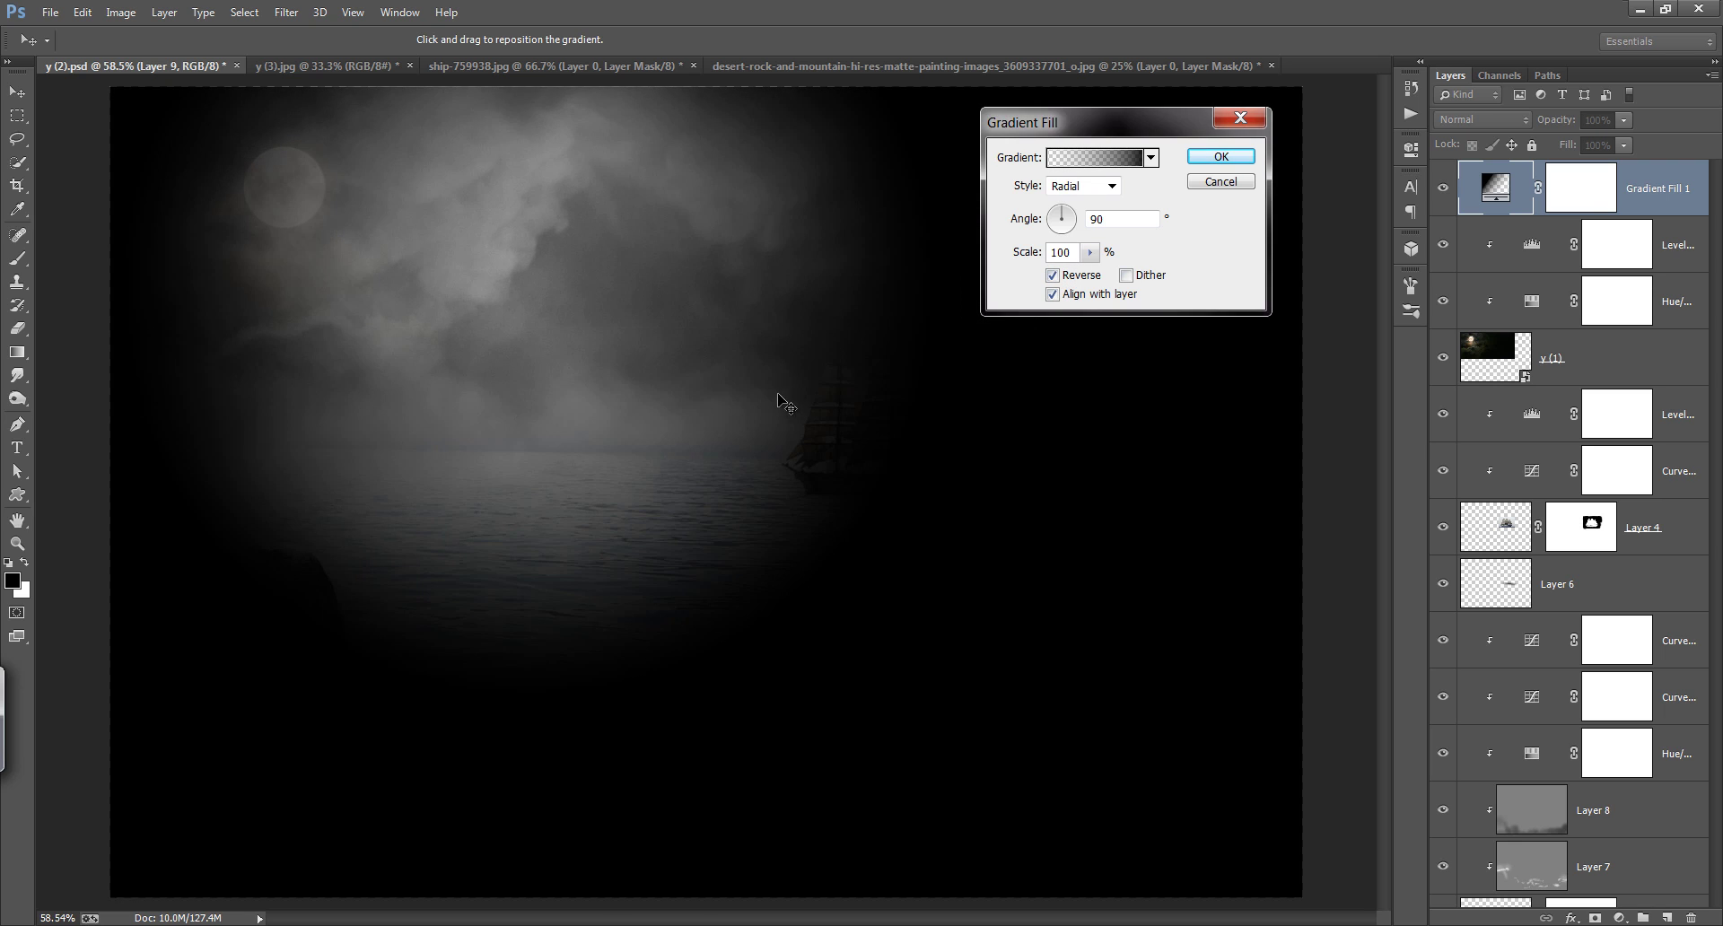
{"action": "left_click", "coordinate": [1090, 253]}
{"action": "left_click_drag", "start_coordinate": [1101, 281], "coordinate": [1108, 283]}
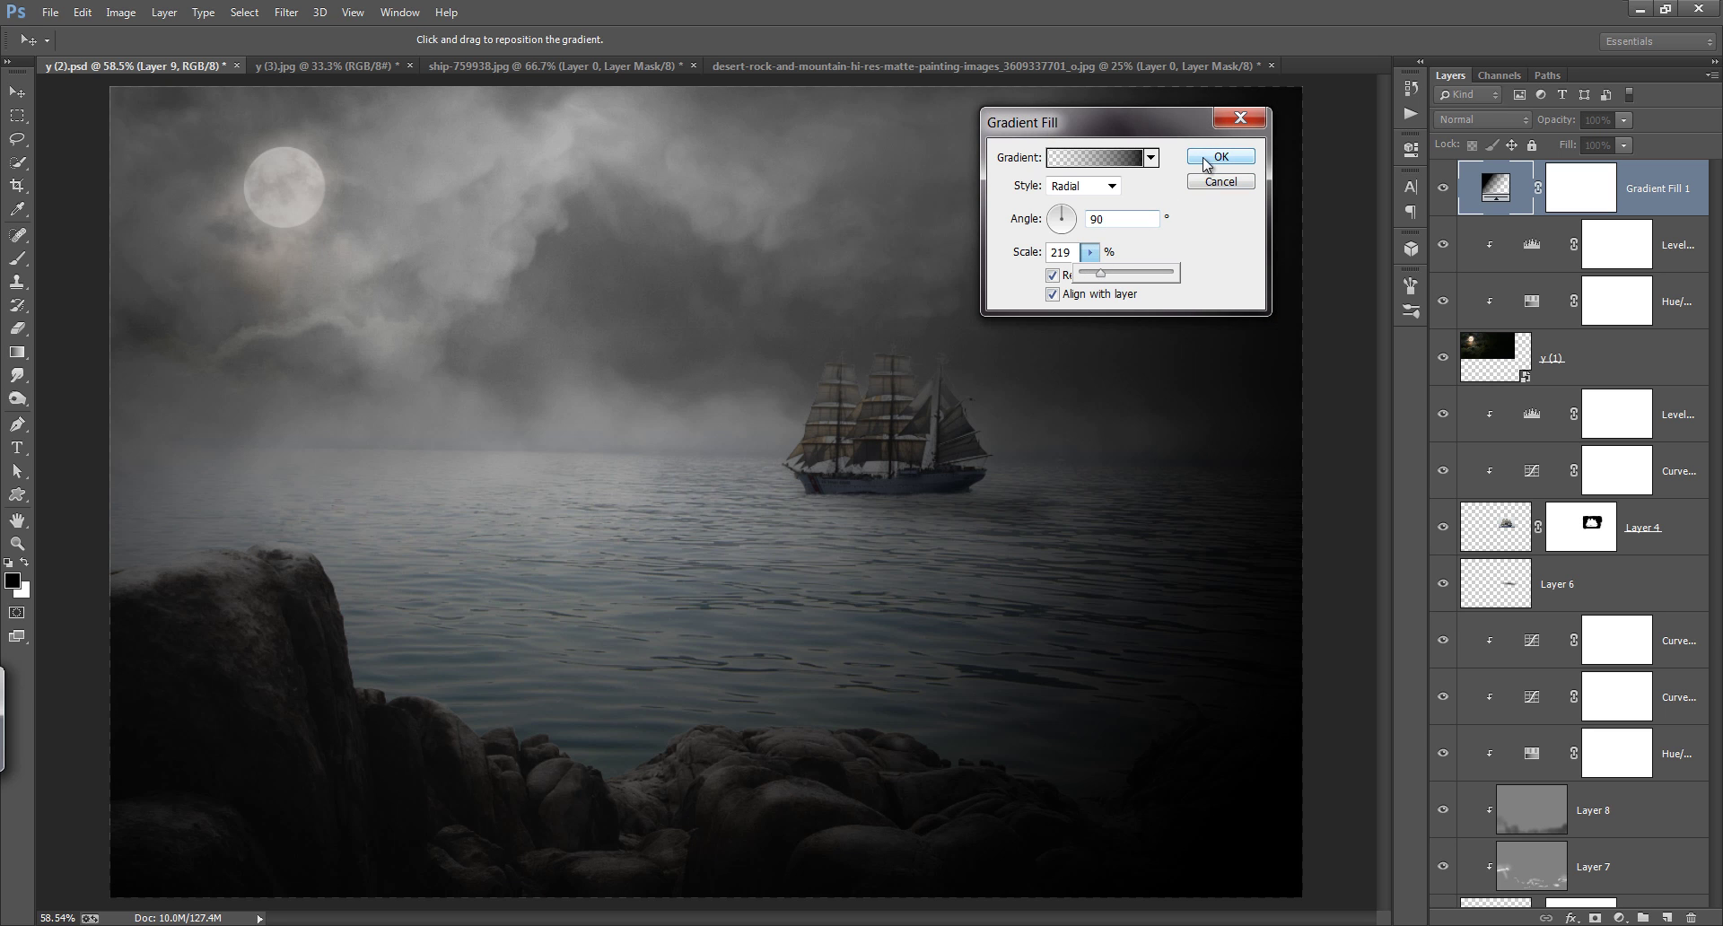
{"action": "left_click", "coordinate": [1220, 156]}
Step: Lower the gradient fill's opacity and reduce its scale to 189%
{"action": "left_click_drag", "start_coordinate": [1552, 125], "coordinate": [1509, 128]}
{"action": "left_click", "coordinate": [1443, 189]}
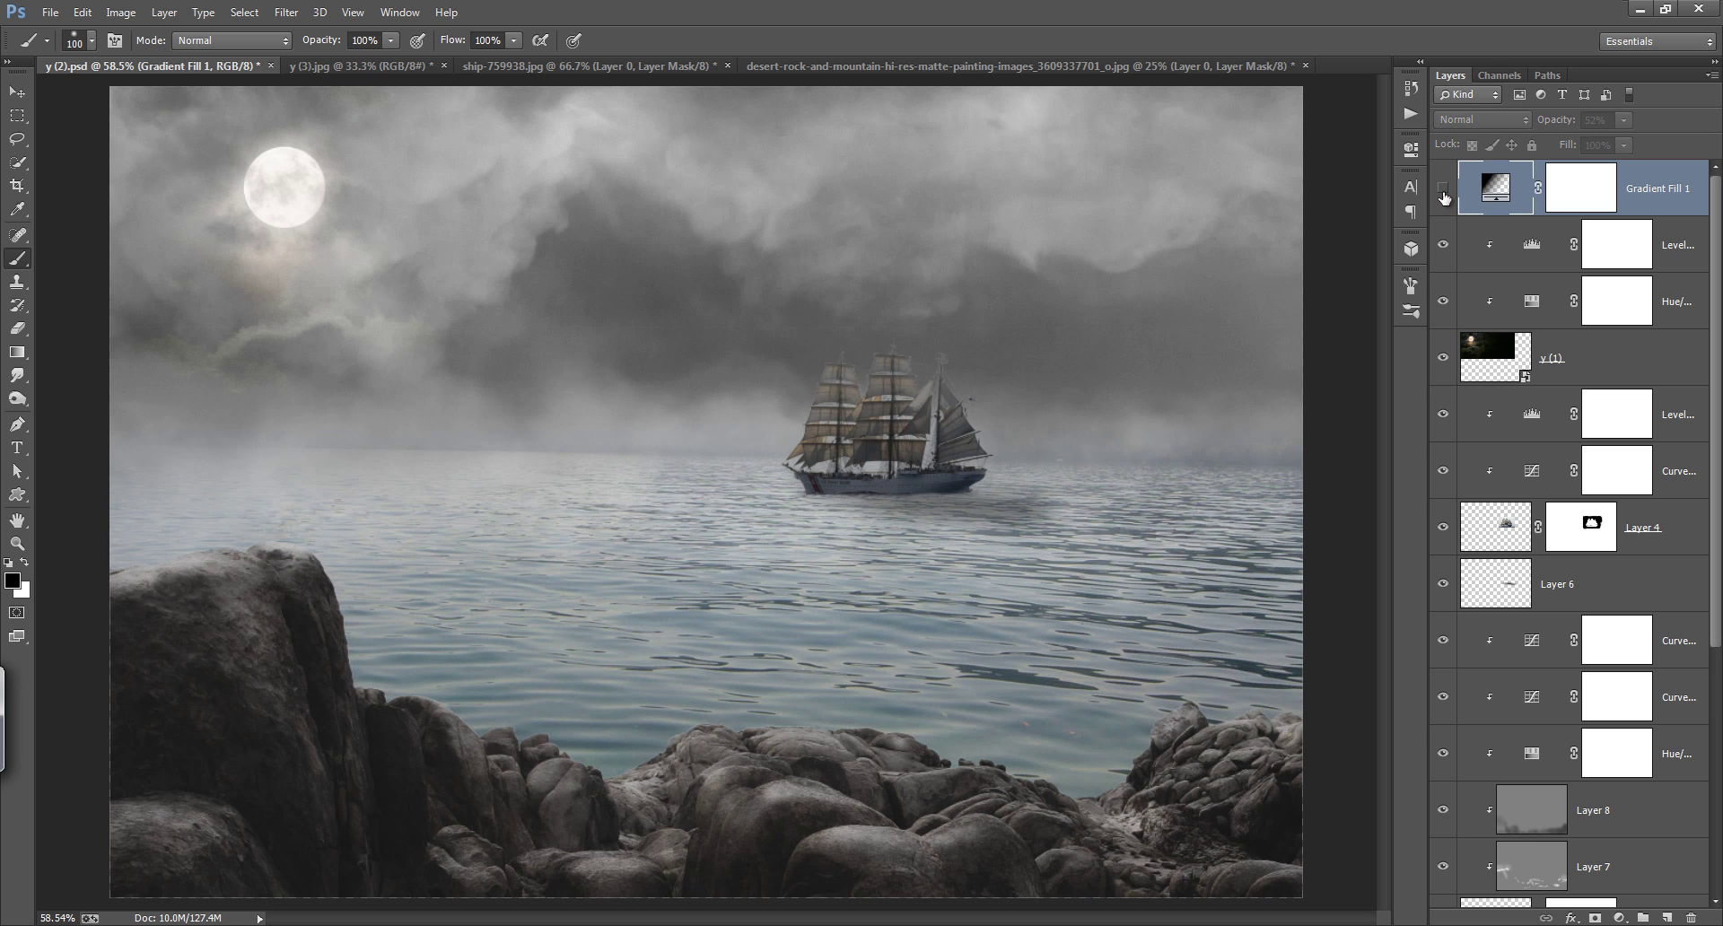
{"action": "left_click", "coordinate": [1443, 191]}
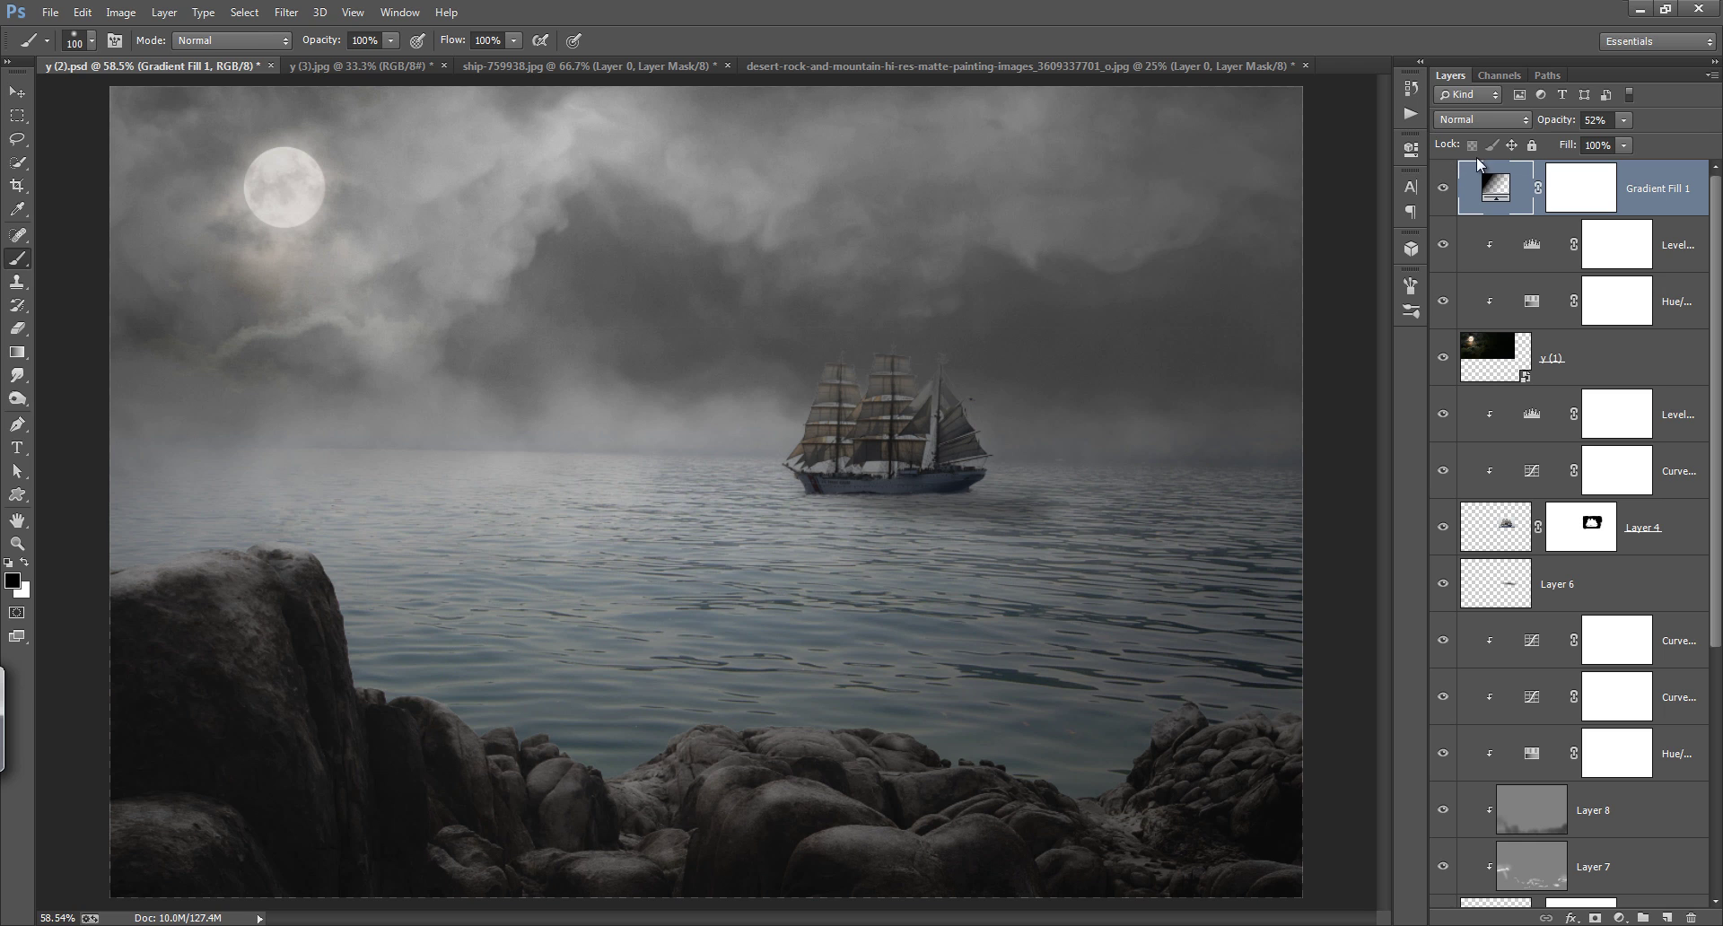
{"action": "double_click", "coordinate": [1484, 188]}
{"action": "left_click", "coordinate": [1090, 252]}
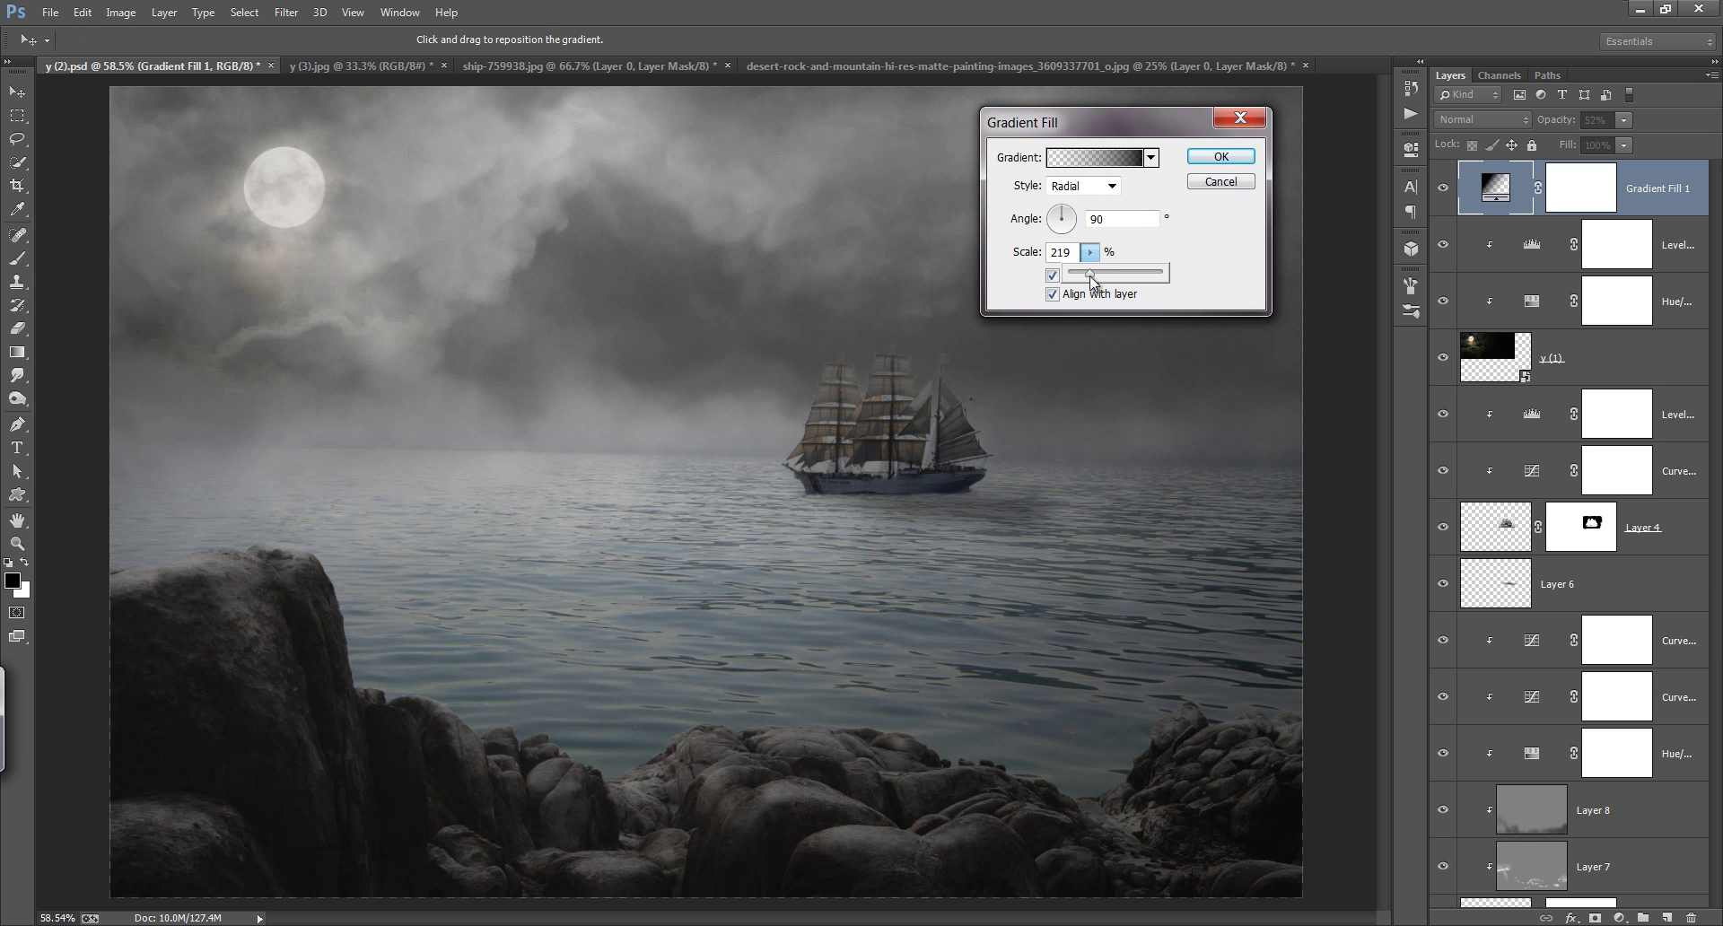
{"action": "left_click", "coordinate": [762, 375]}
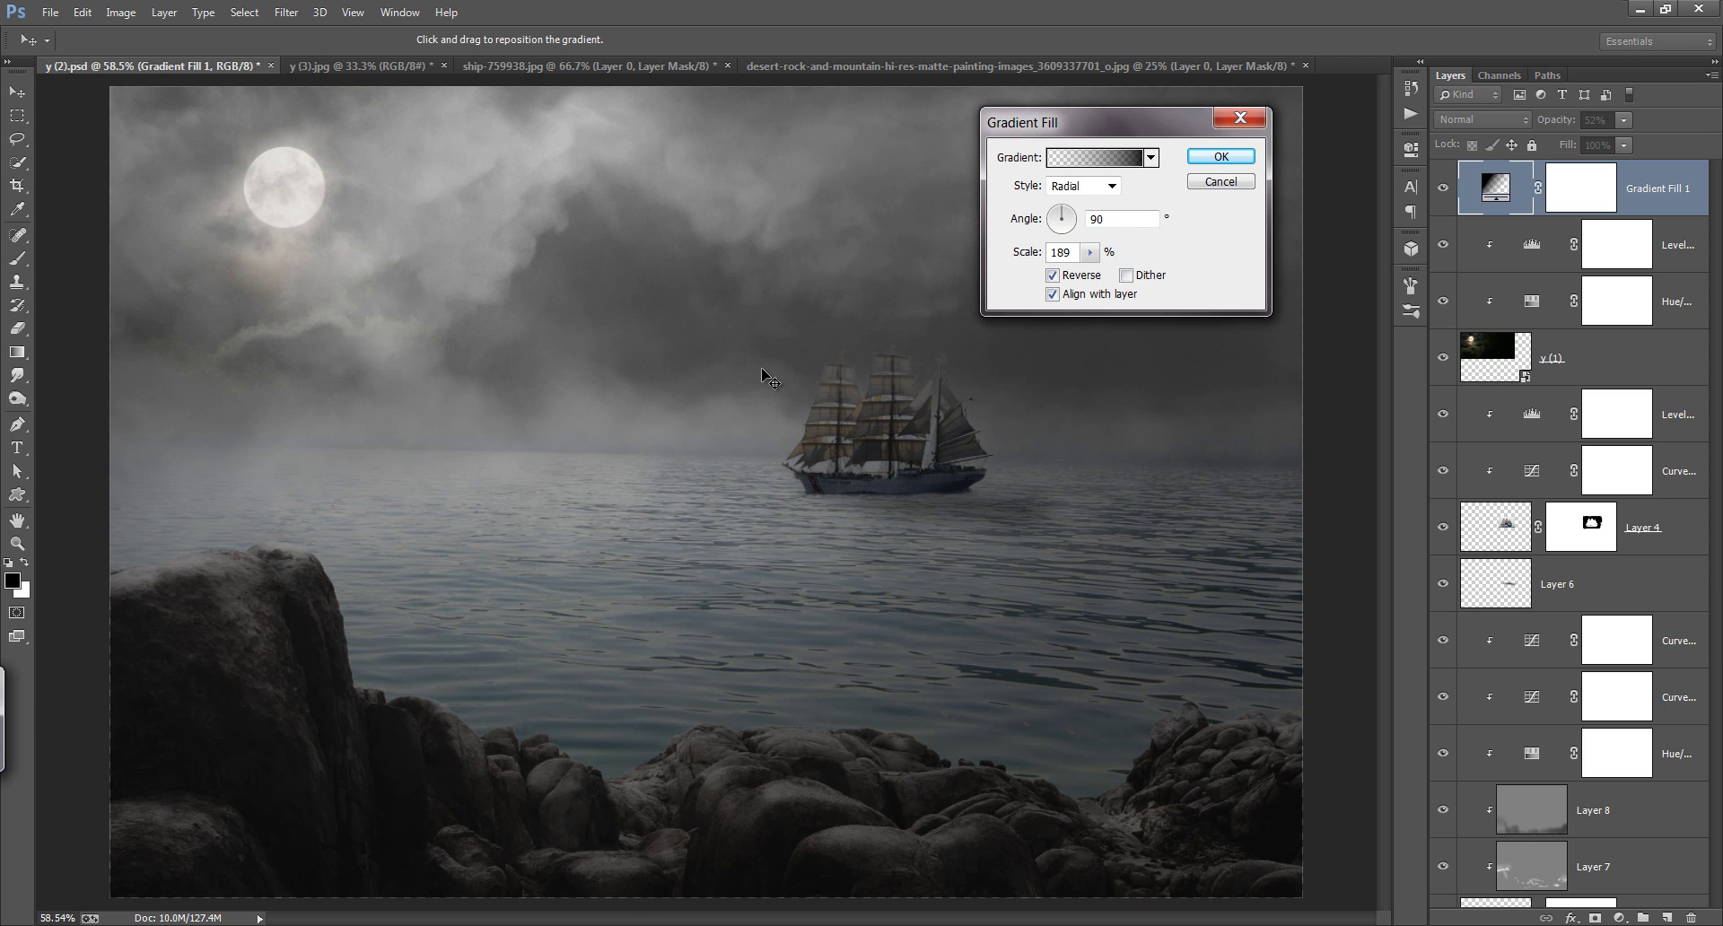
{"action": "left_click", "coordinate": [1243, 162]}
Step: Drop the vignette to 27% opacity, then add a new empty layer with a 300 px brush
{"action": "left_click", "coordinate": [1443, 189]}
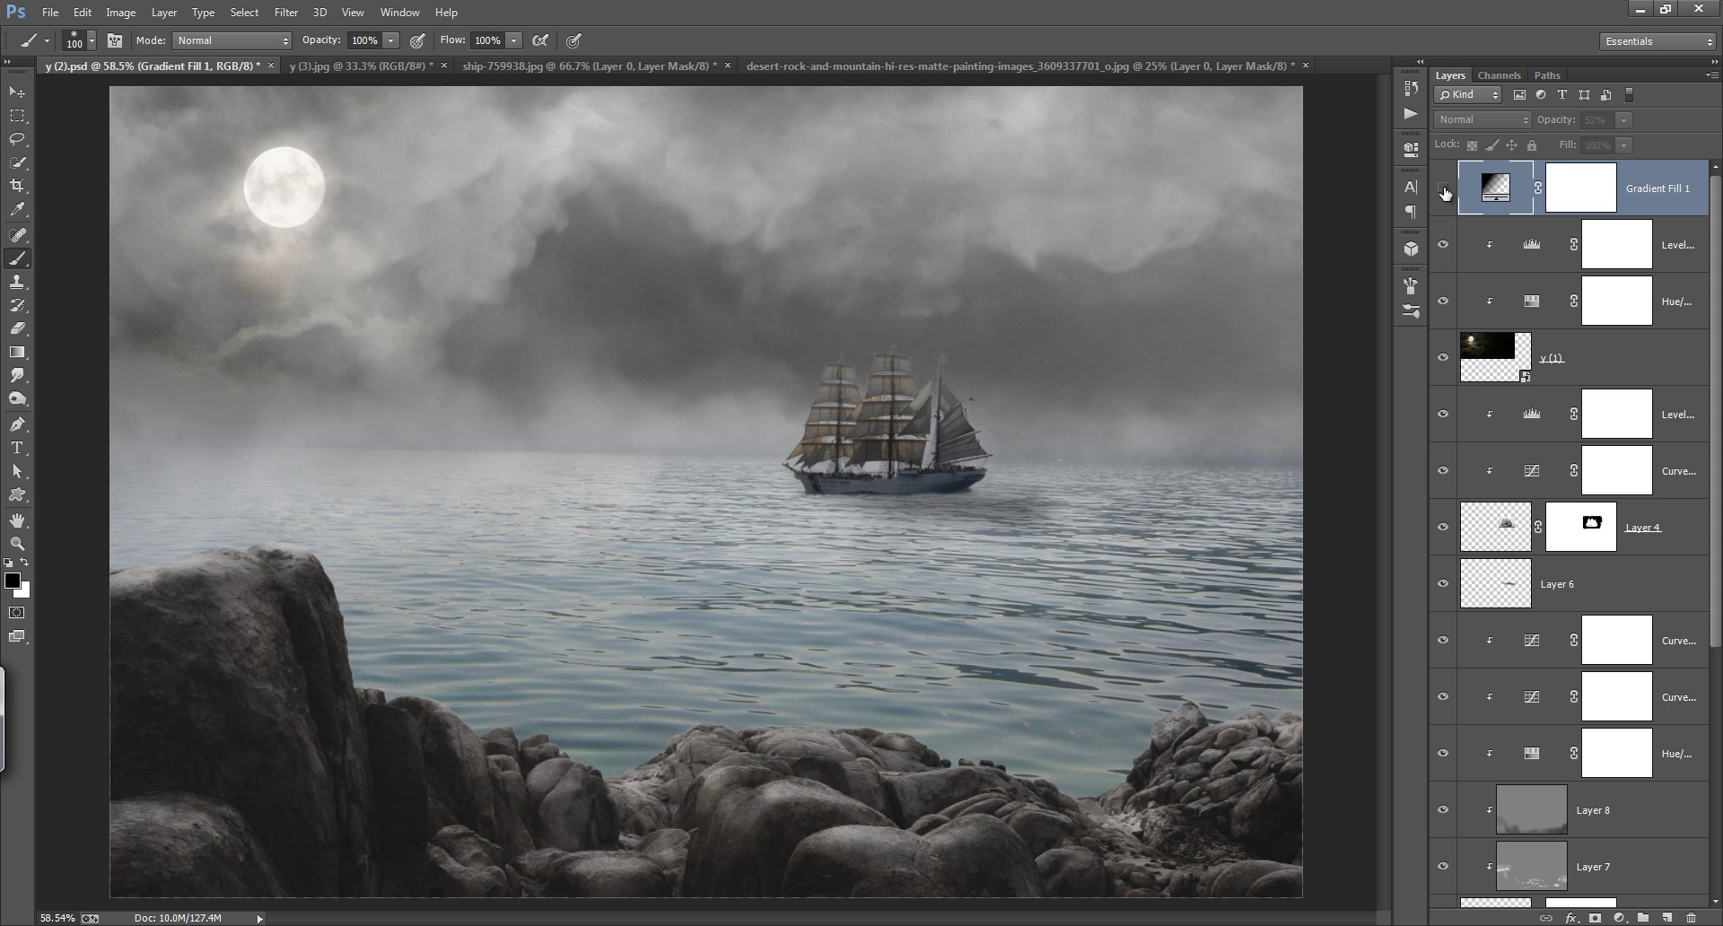
{"action": "left_click", "coordinate": [1443, 188]}
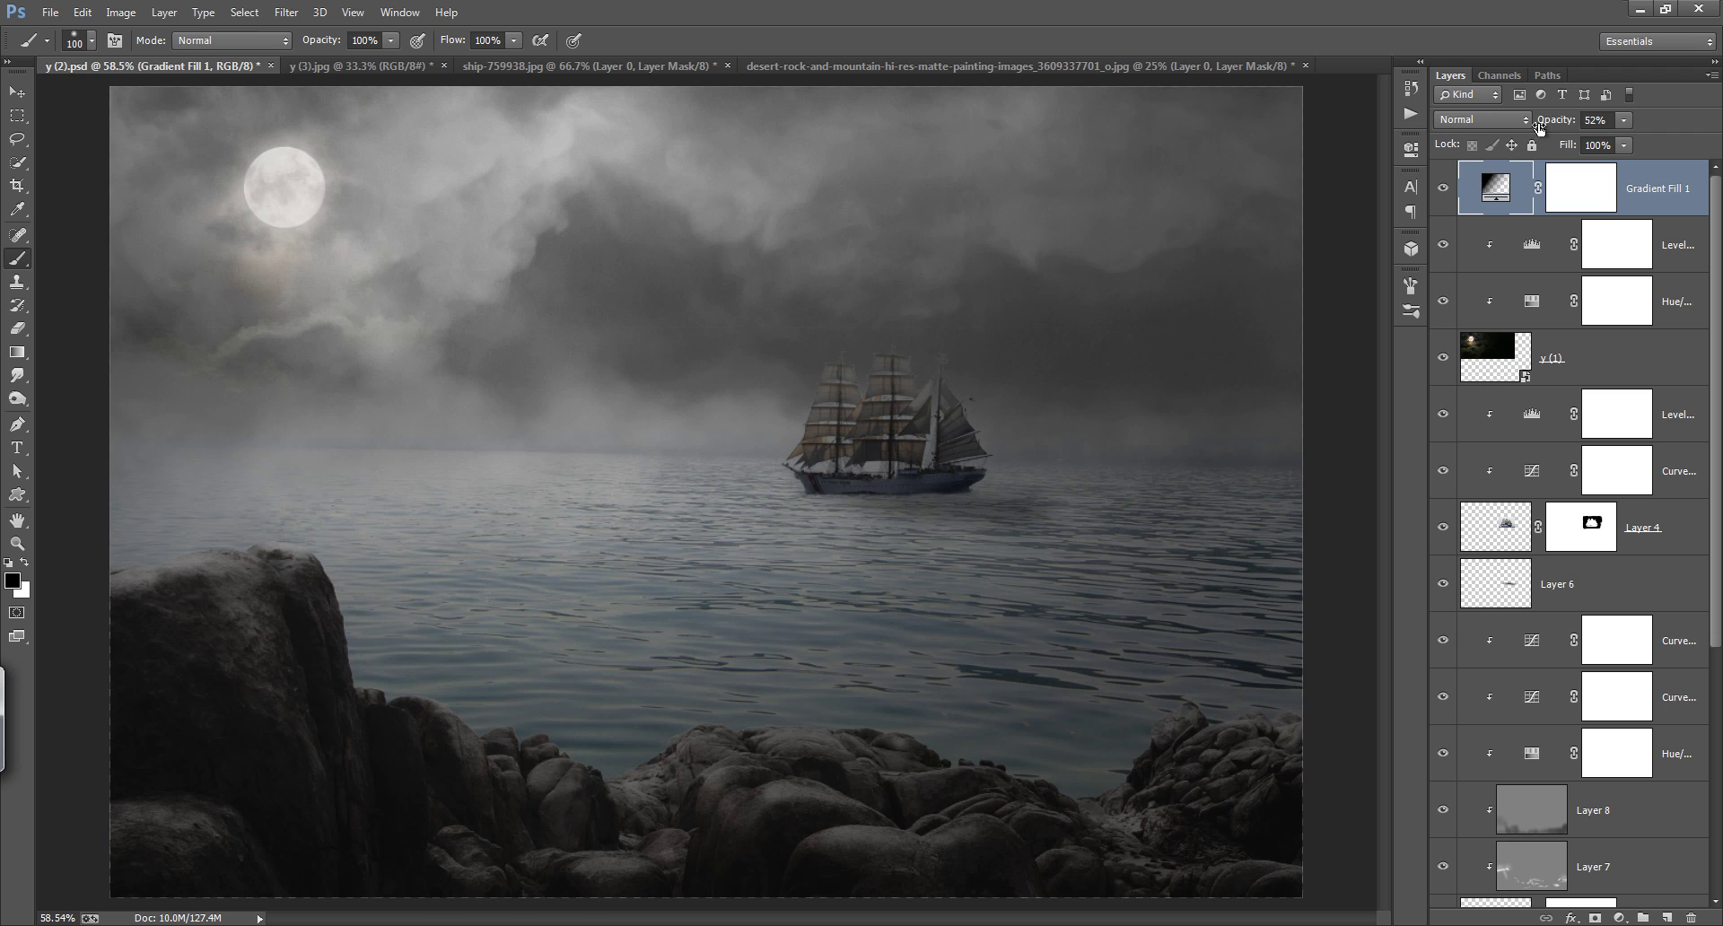
{"action": "left_click_drag", "start_coordinate": [1548, 126], "coordinate": [1525, 127]}
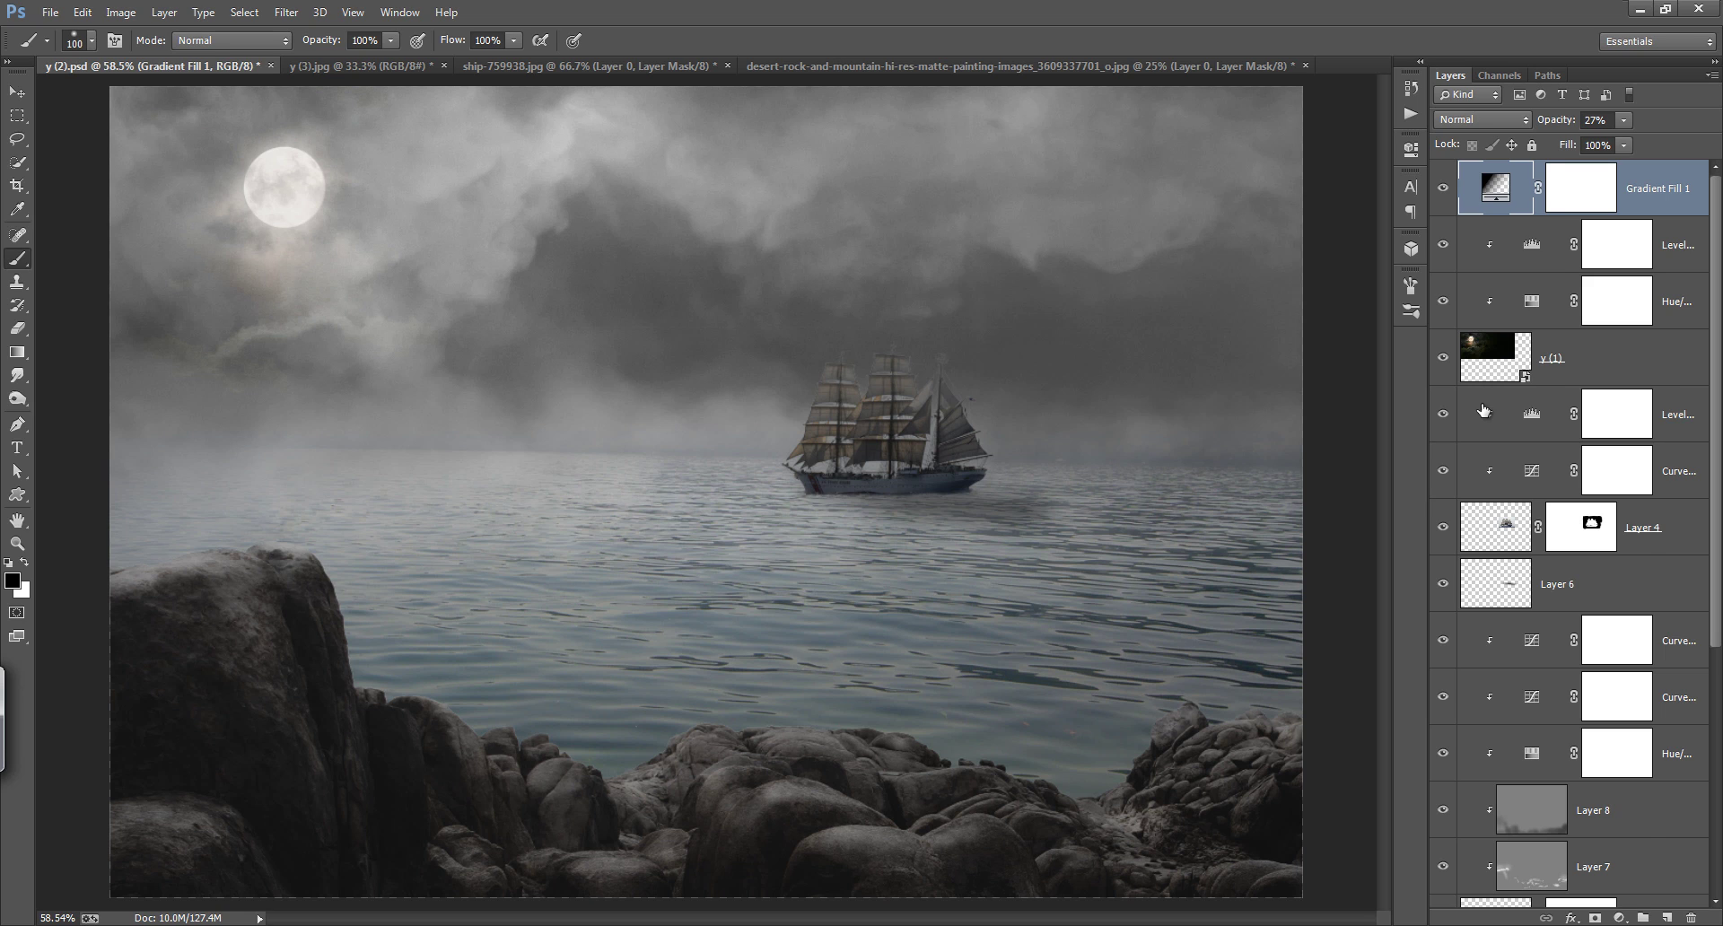
{"action": "key", "text": "ctrl+shift+alt+n"}
{"action": "key", "text": "bracketright"}
{"action": "key", "text": "bracketright"}
{"action": "key", "text": "bracketright"}
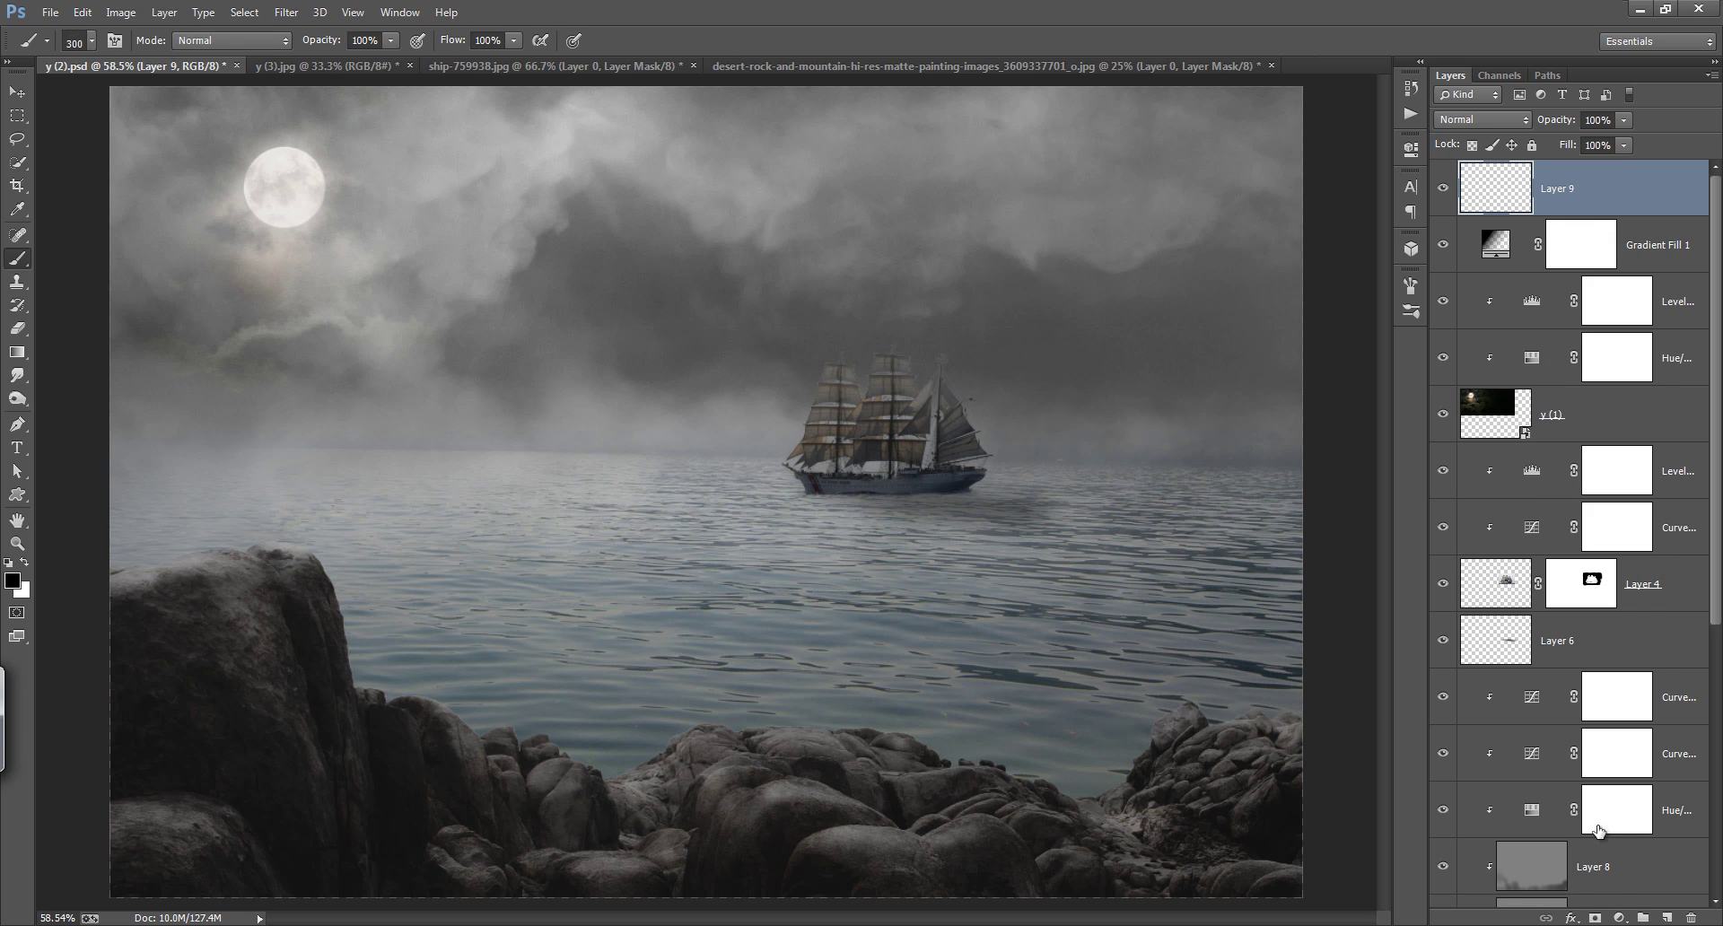
Step: Brush a small flock of birds just below and right of the moon using a bird brush
{"action": "left_click_drag", "start_coordinate": [422, 312], "coordinate": [391, 323]}
{"action": "left_click", "coordinate": [73, 45]}
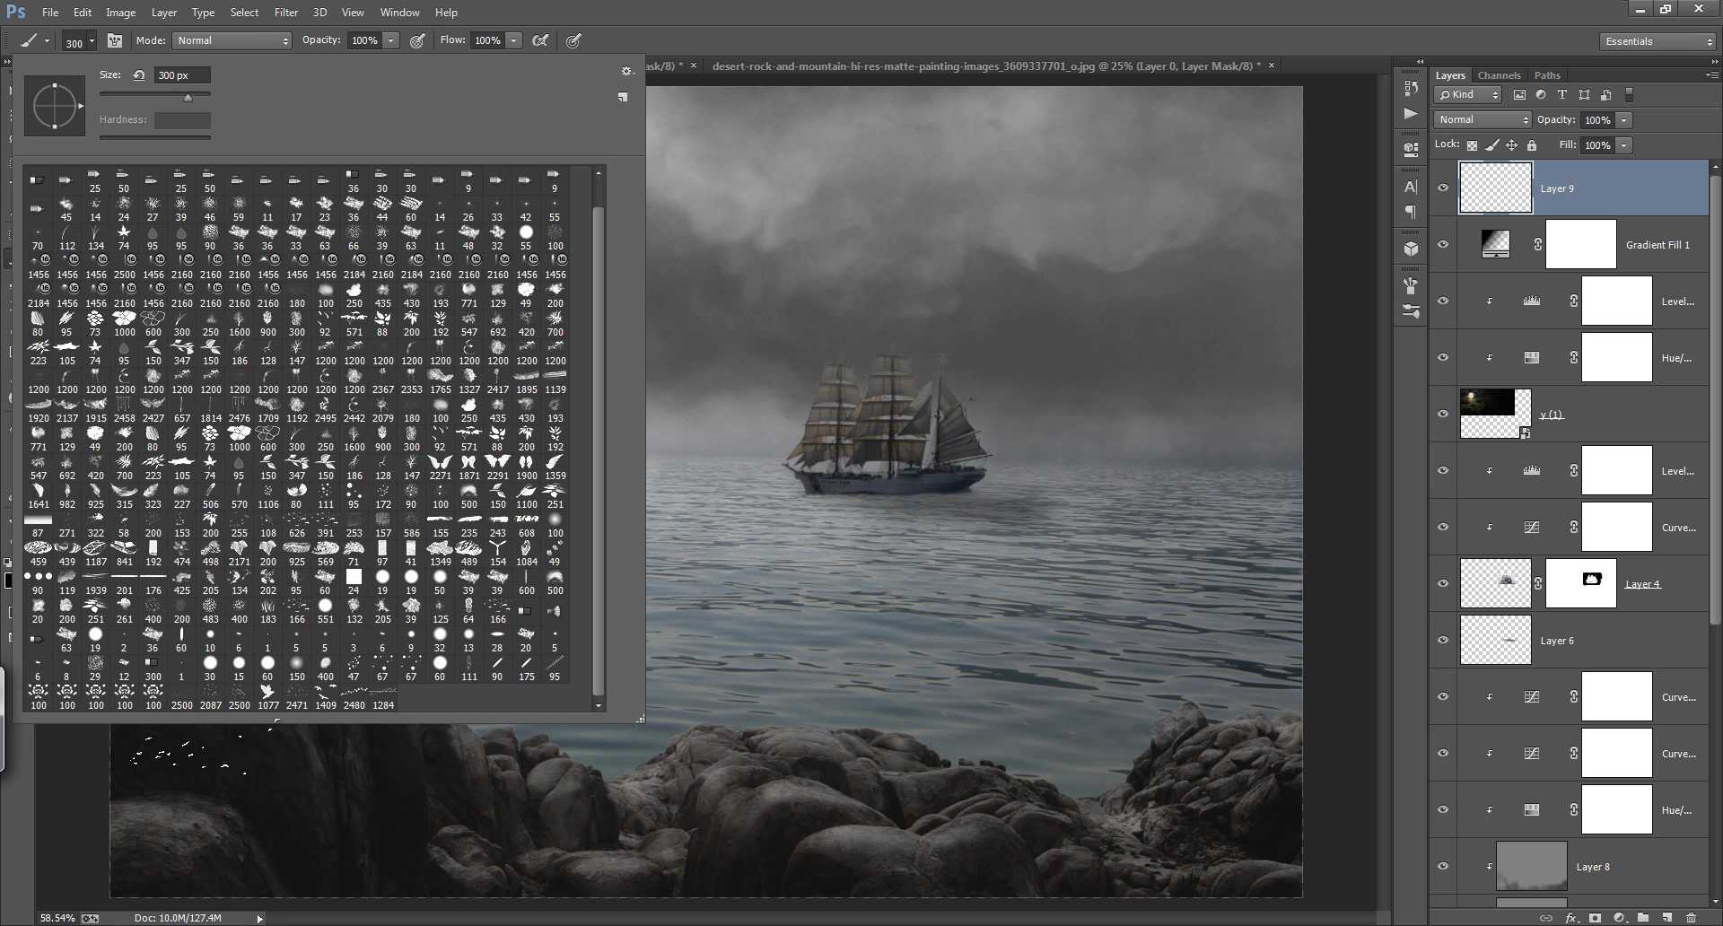
{"action": "left_click", "coordinate": [824, 23]}
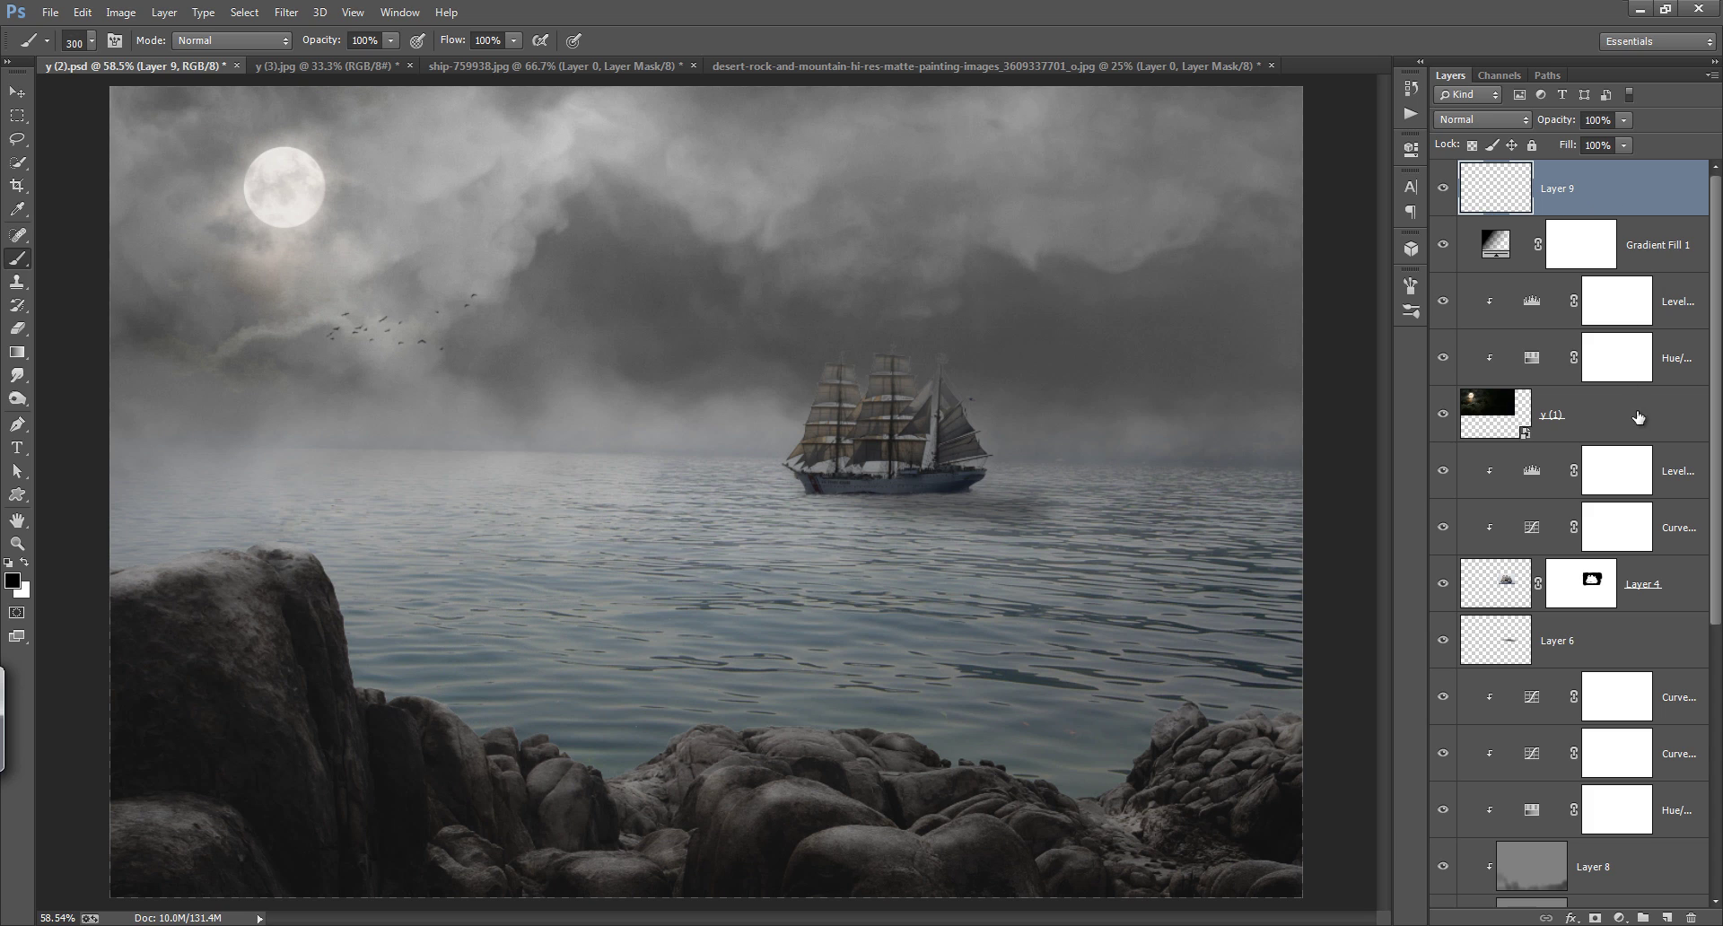
Step: Stamp a merged copy of visible layers, convert it to a smart object, and launch Color Efex Pro 4
{"action": "key", "text": "ctrl+alt+shift+e"}
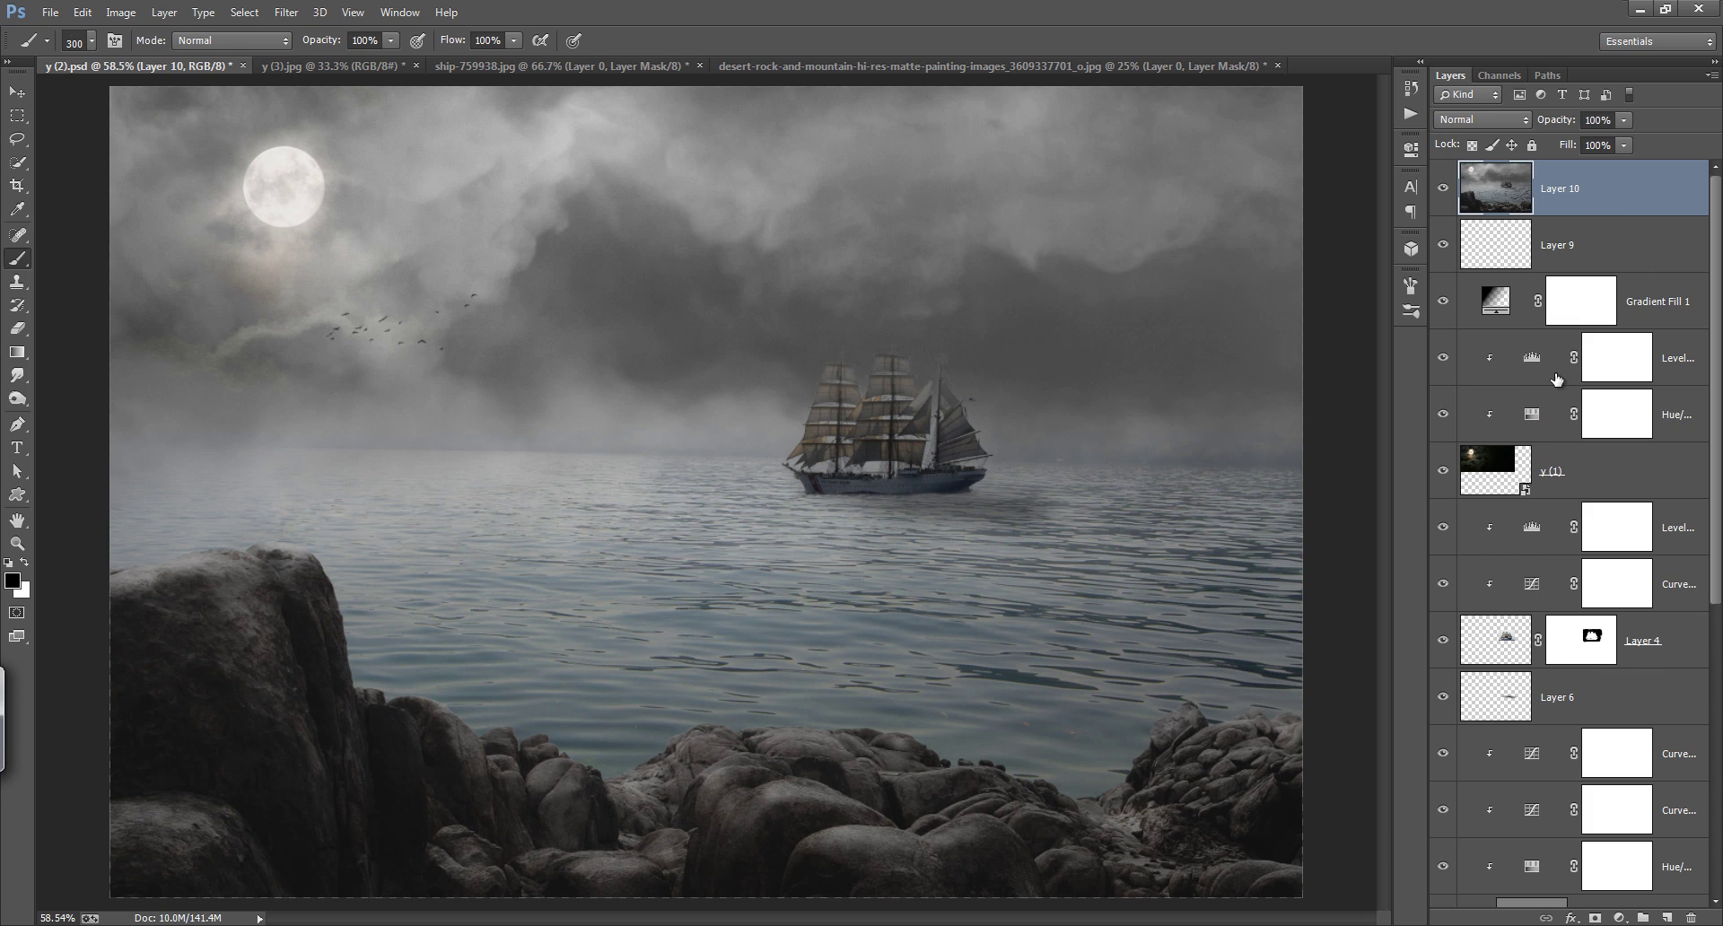
{"action": "right_click", "coordinate": [1634, 196]}
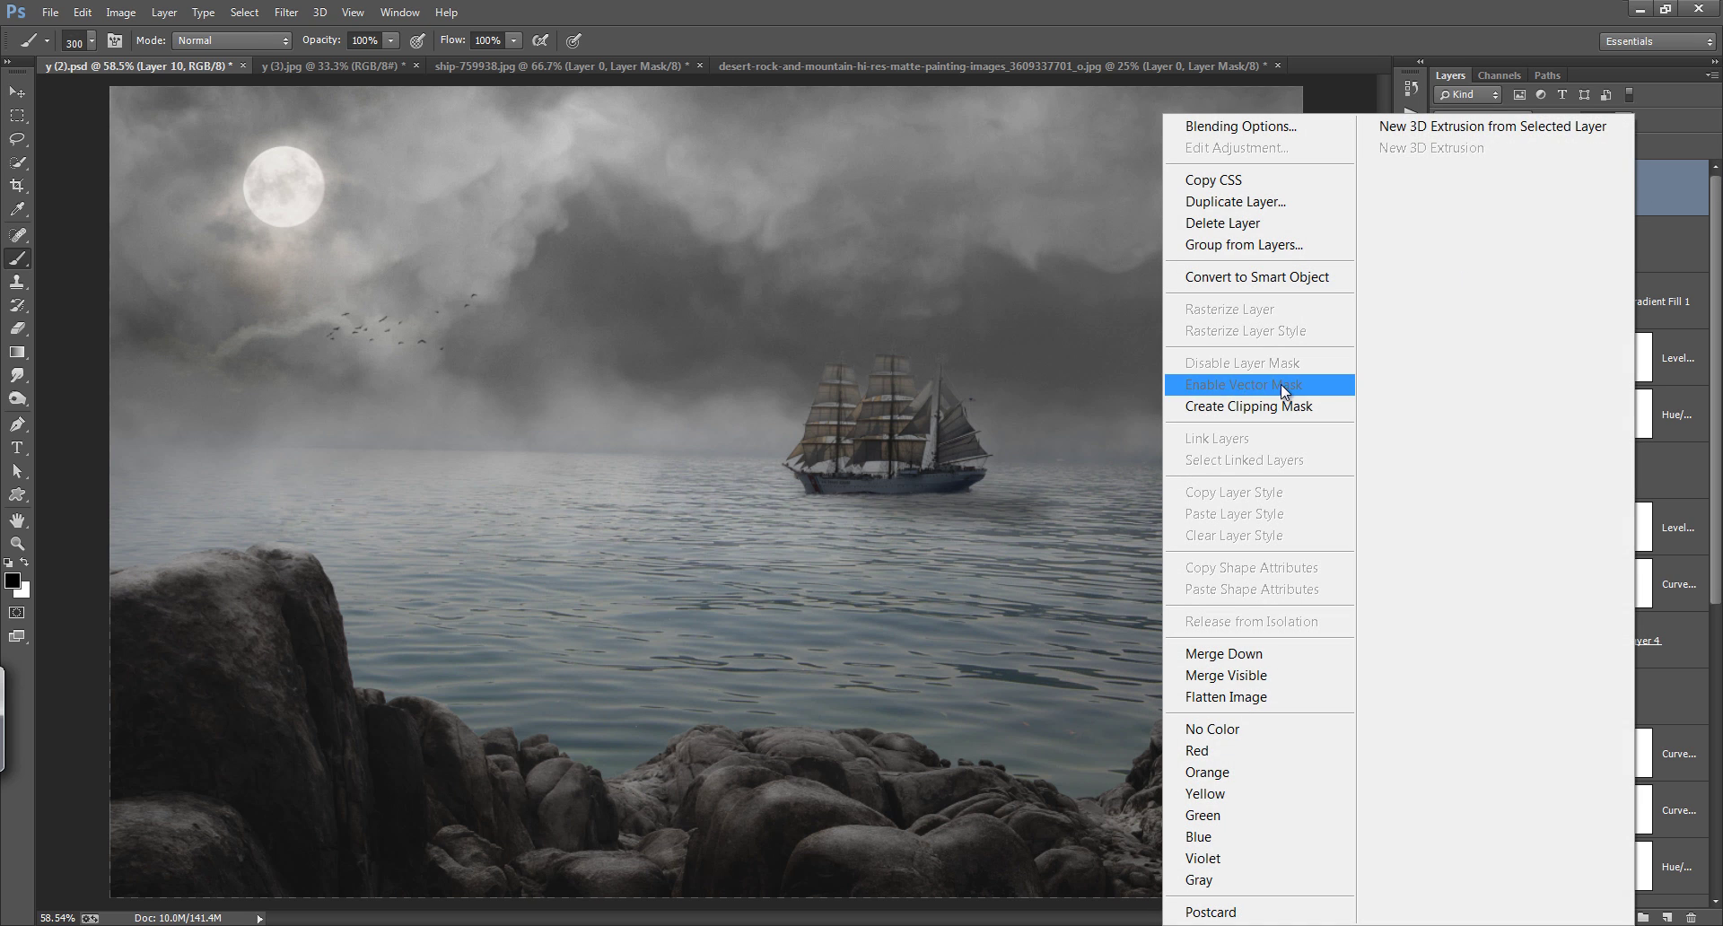
{"action": "left_click", "coordinate": [1286, 278]}
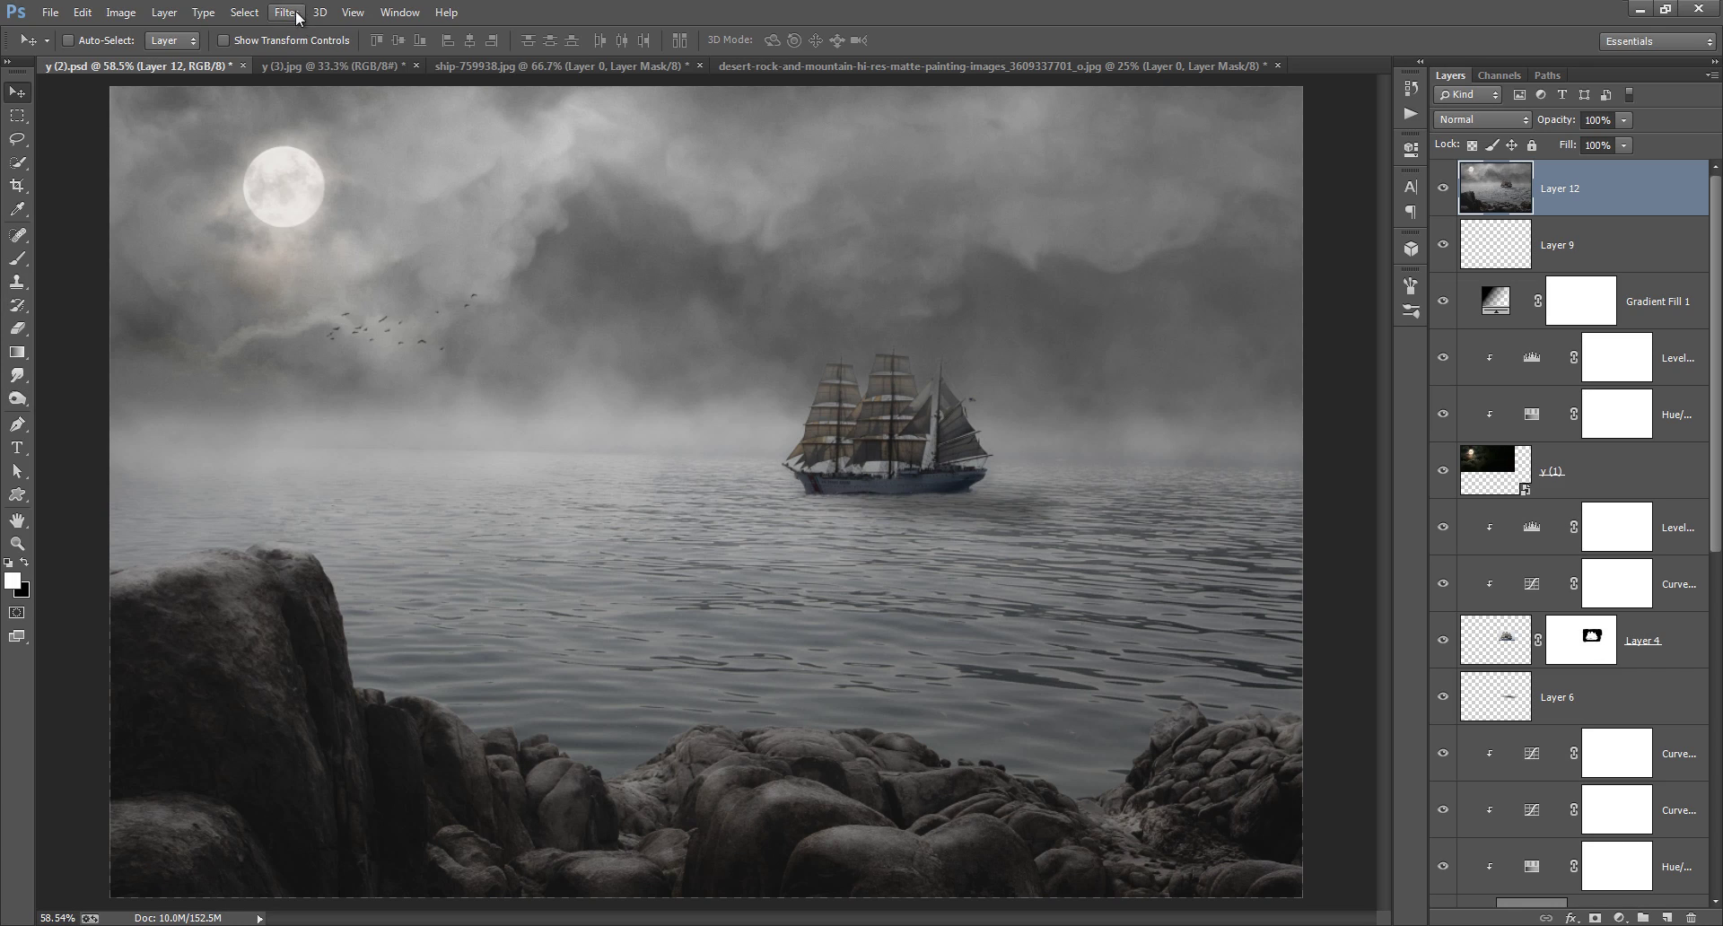
{"action": "left_click", "coordinate": [286, 12]}
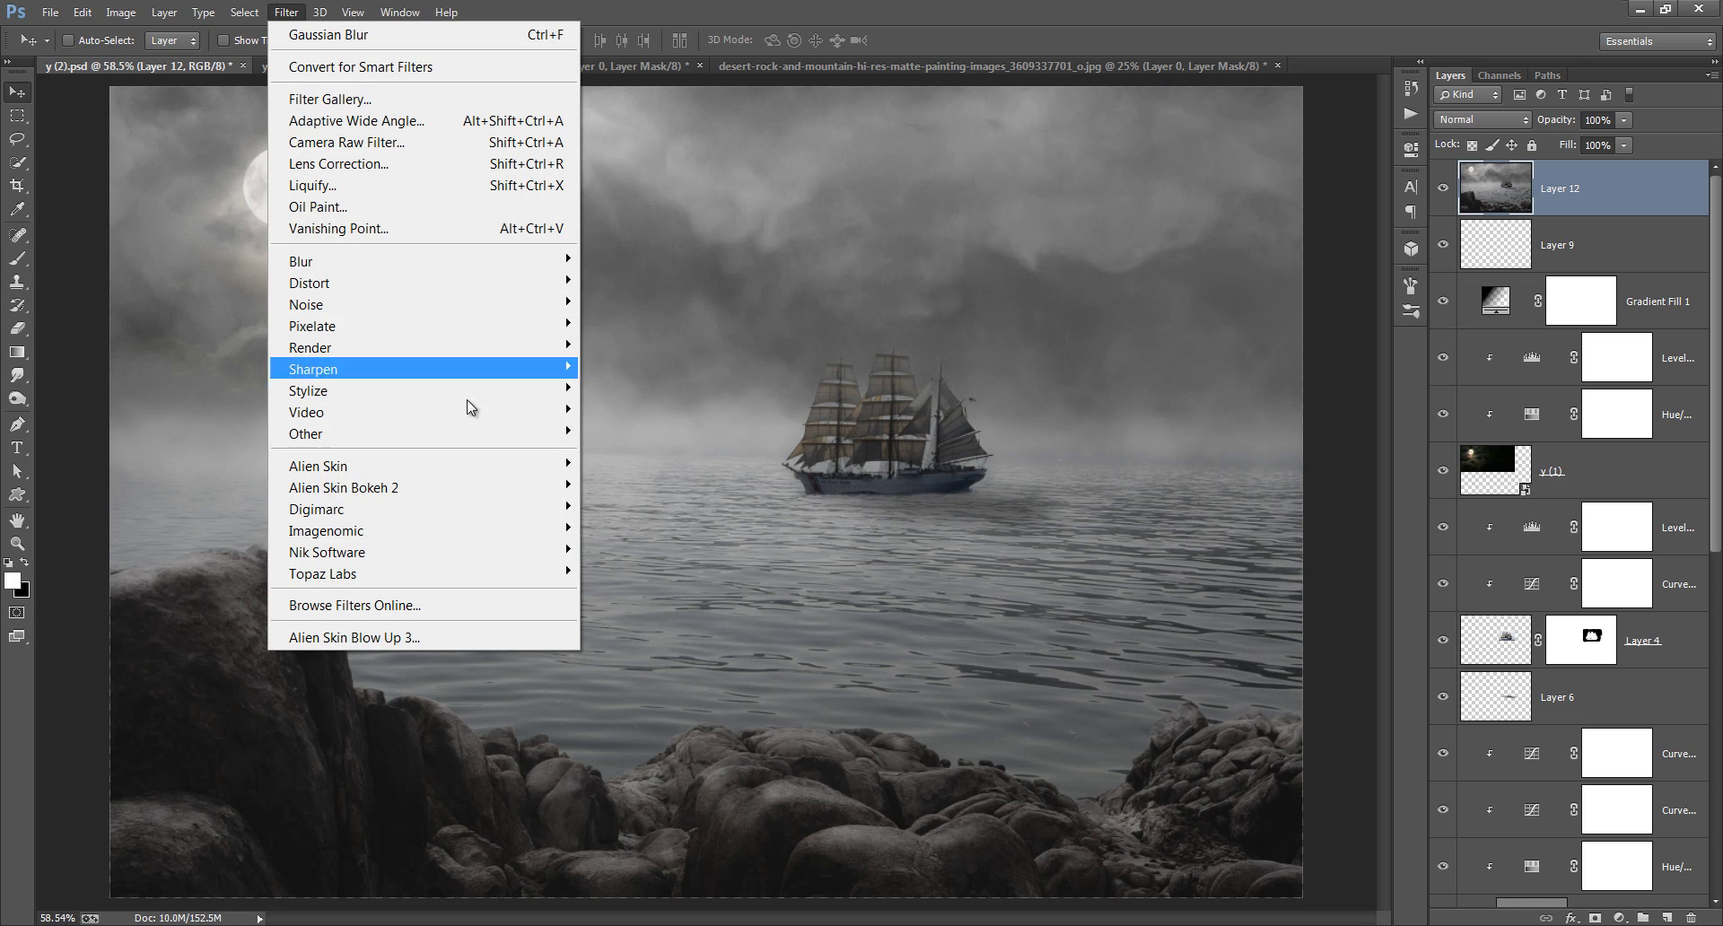
{"action": "mouse_move", "coordinate": [404, 551]}
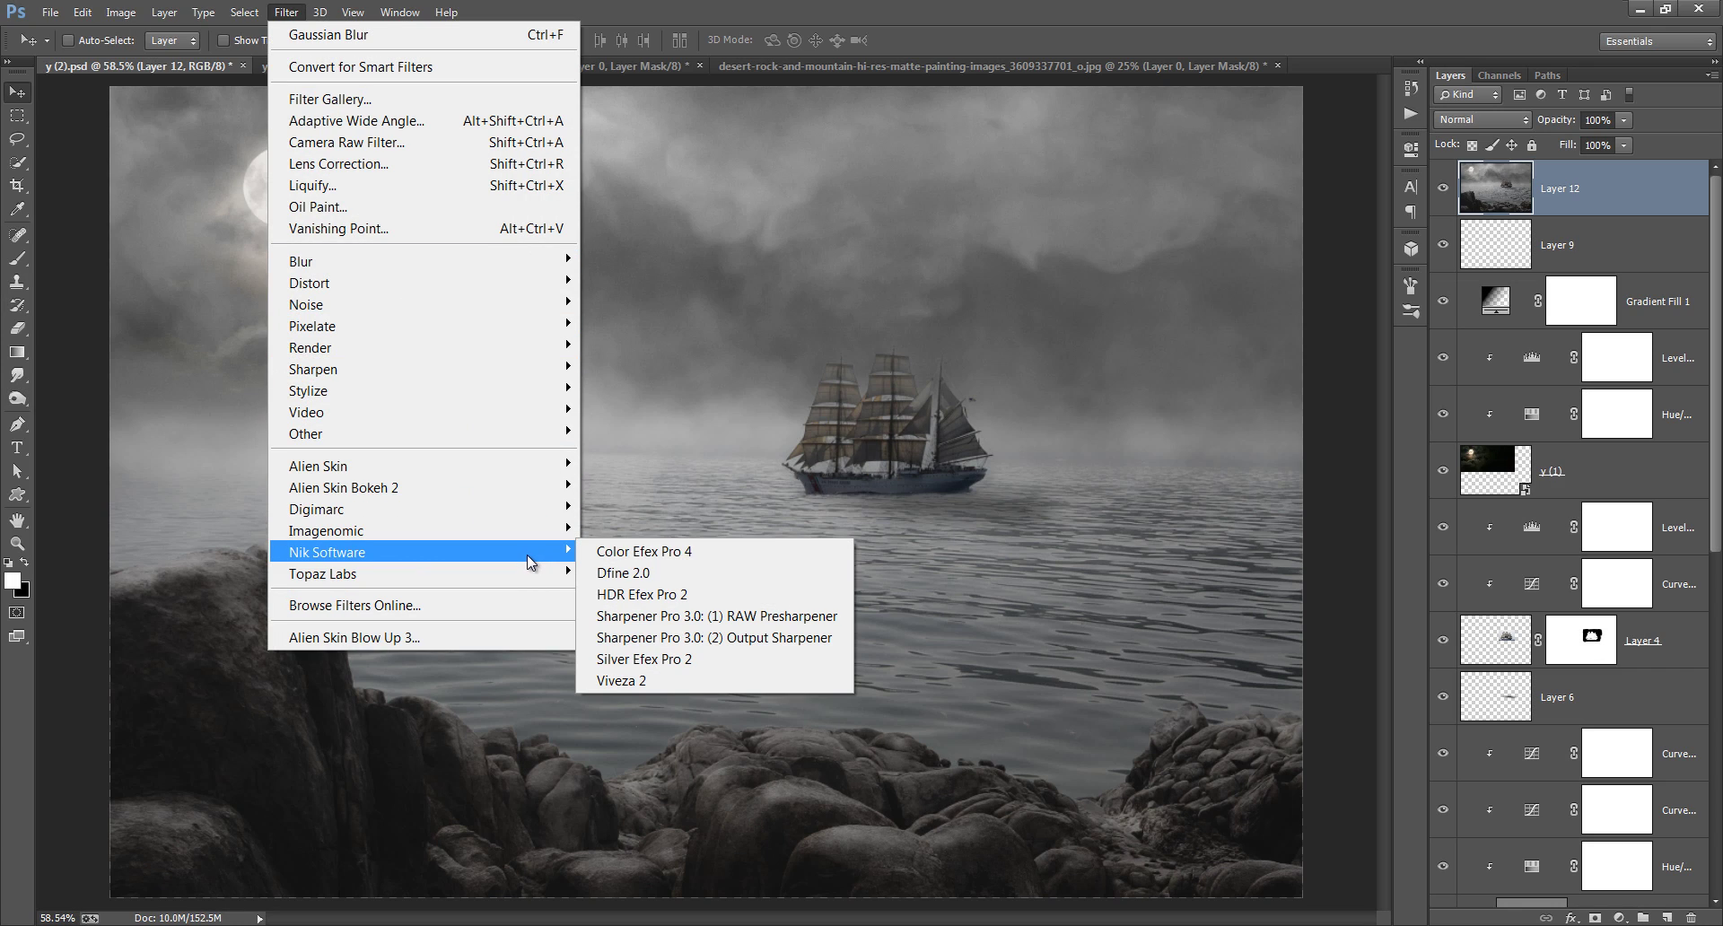
{"action": "left_click", "coordinate": [639, 551]}
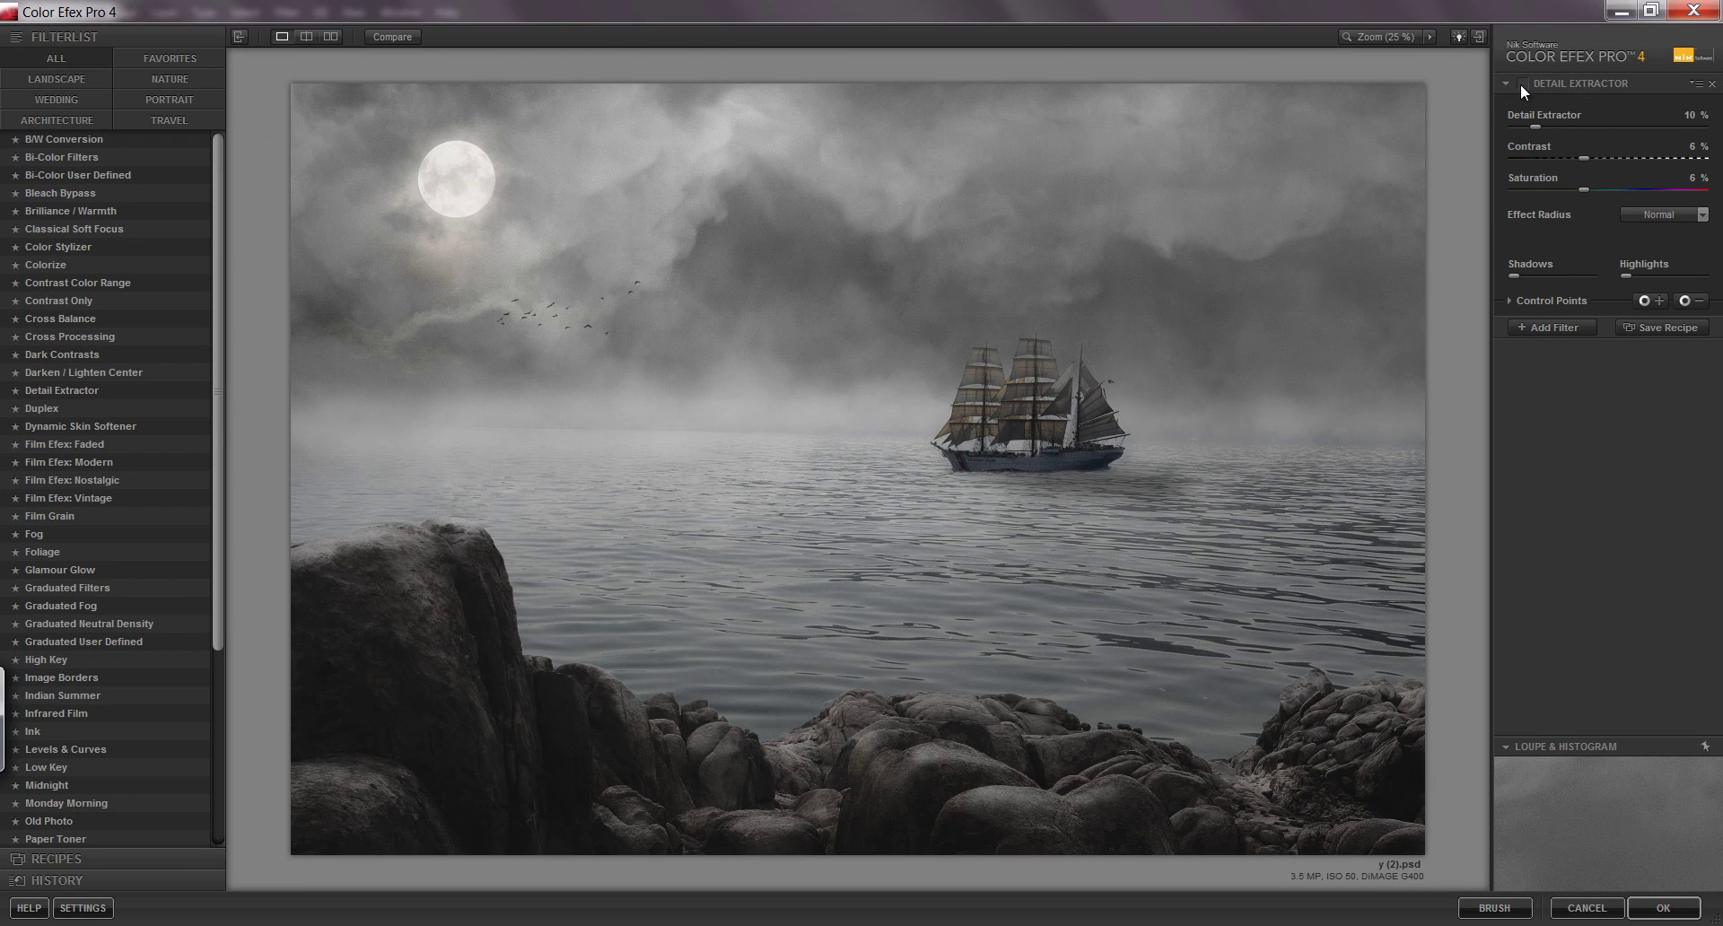
Step: Add a Cross Processing filter with method Y02 after Detail Extractor
{"action": "left_click", "coordinate": [1556, 329]}
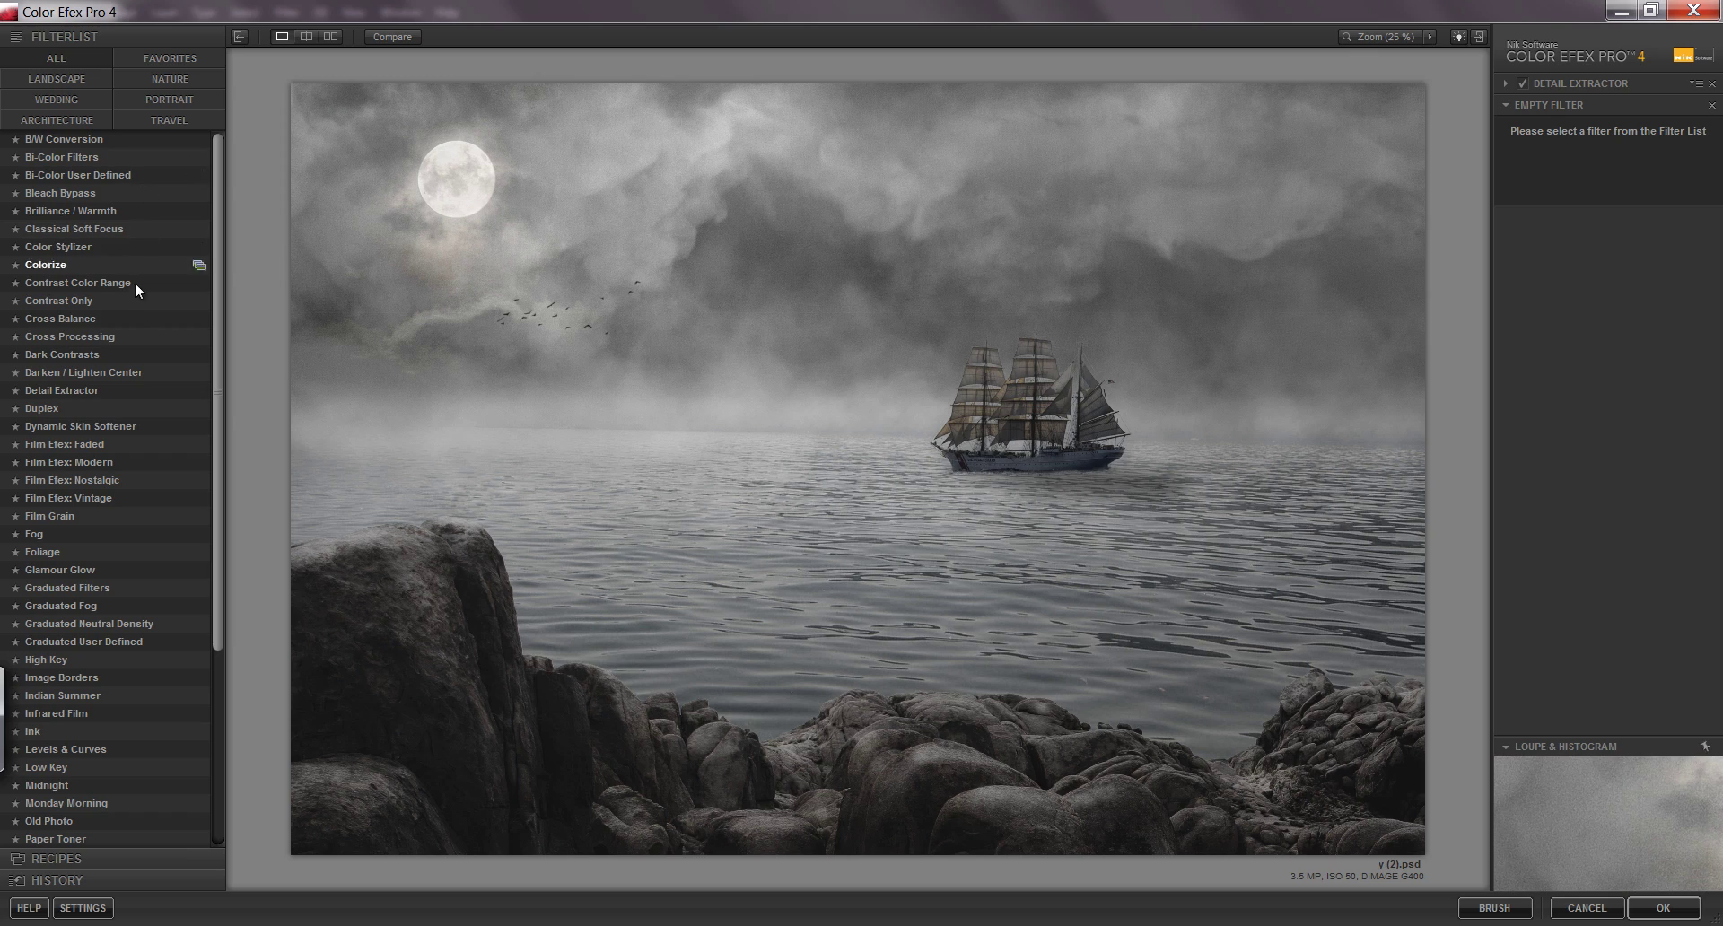
{"action": "left_click", "coordinate": [116, 338]}
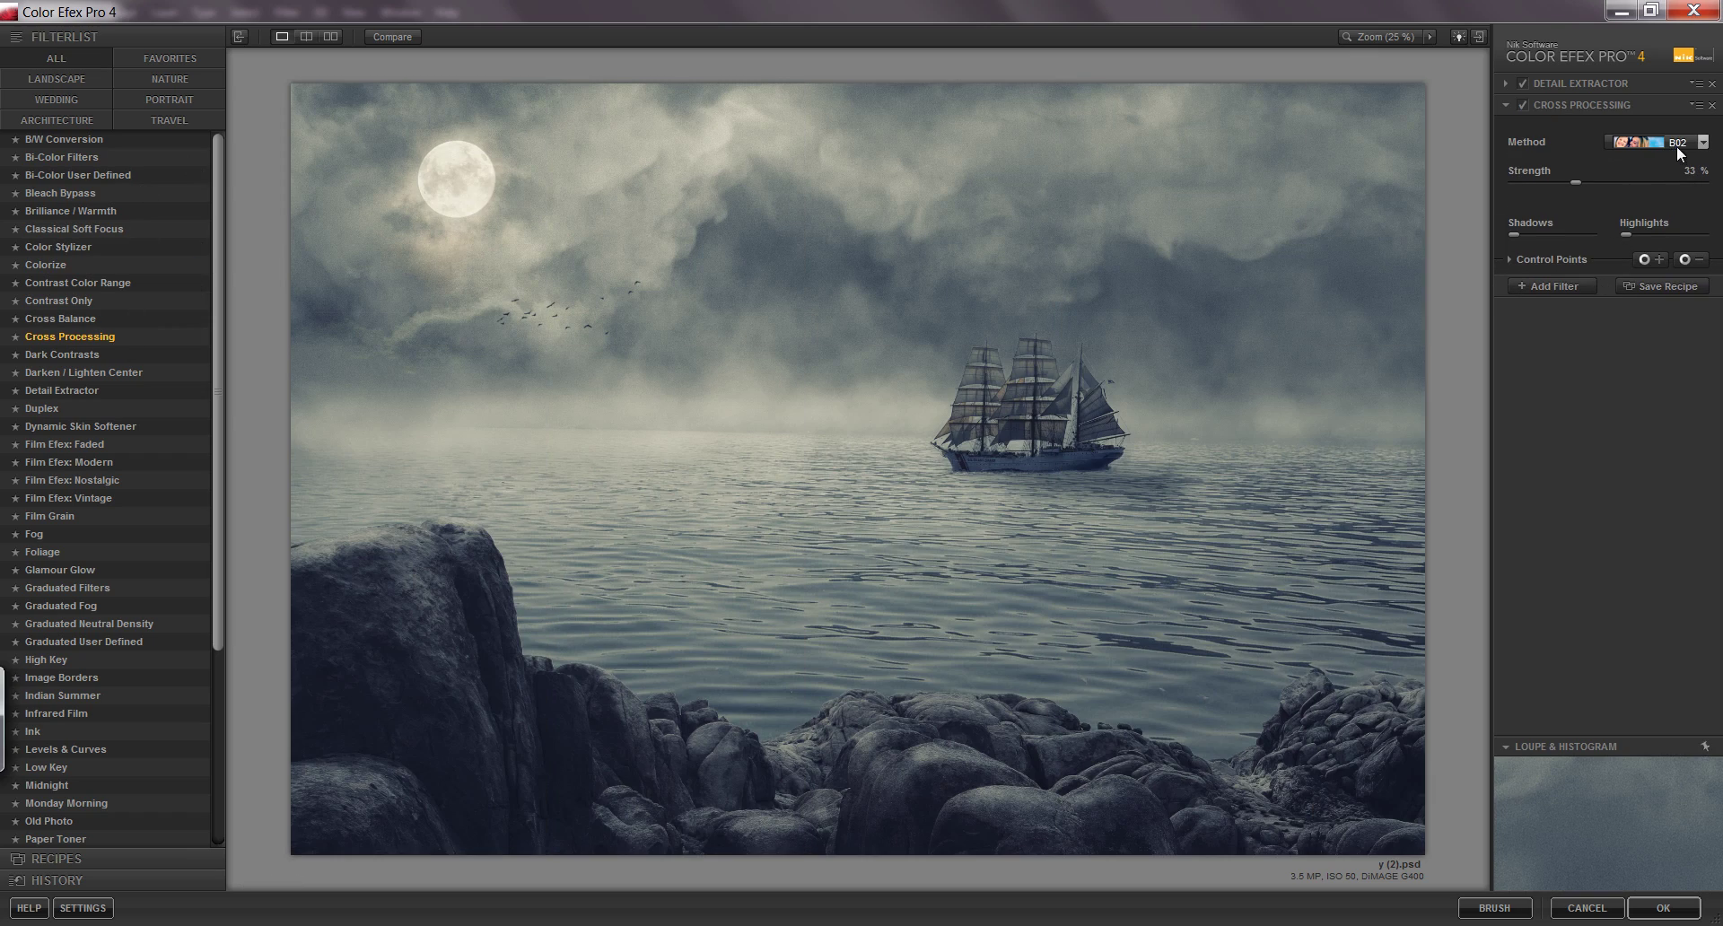
{"action": "left_click", "coordinate": [1702, 142]}
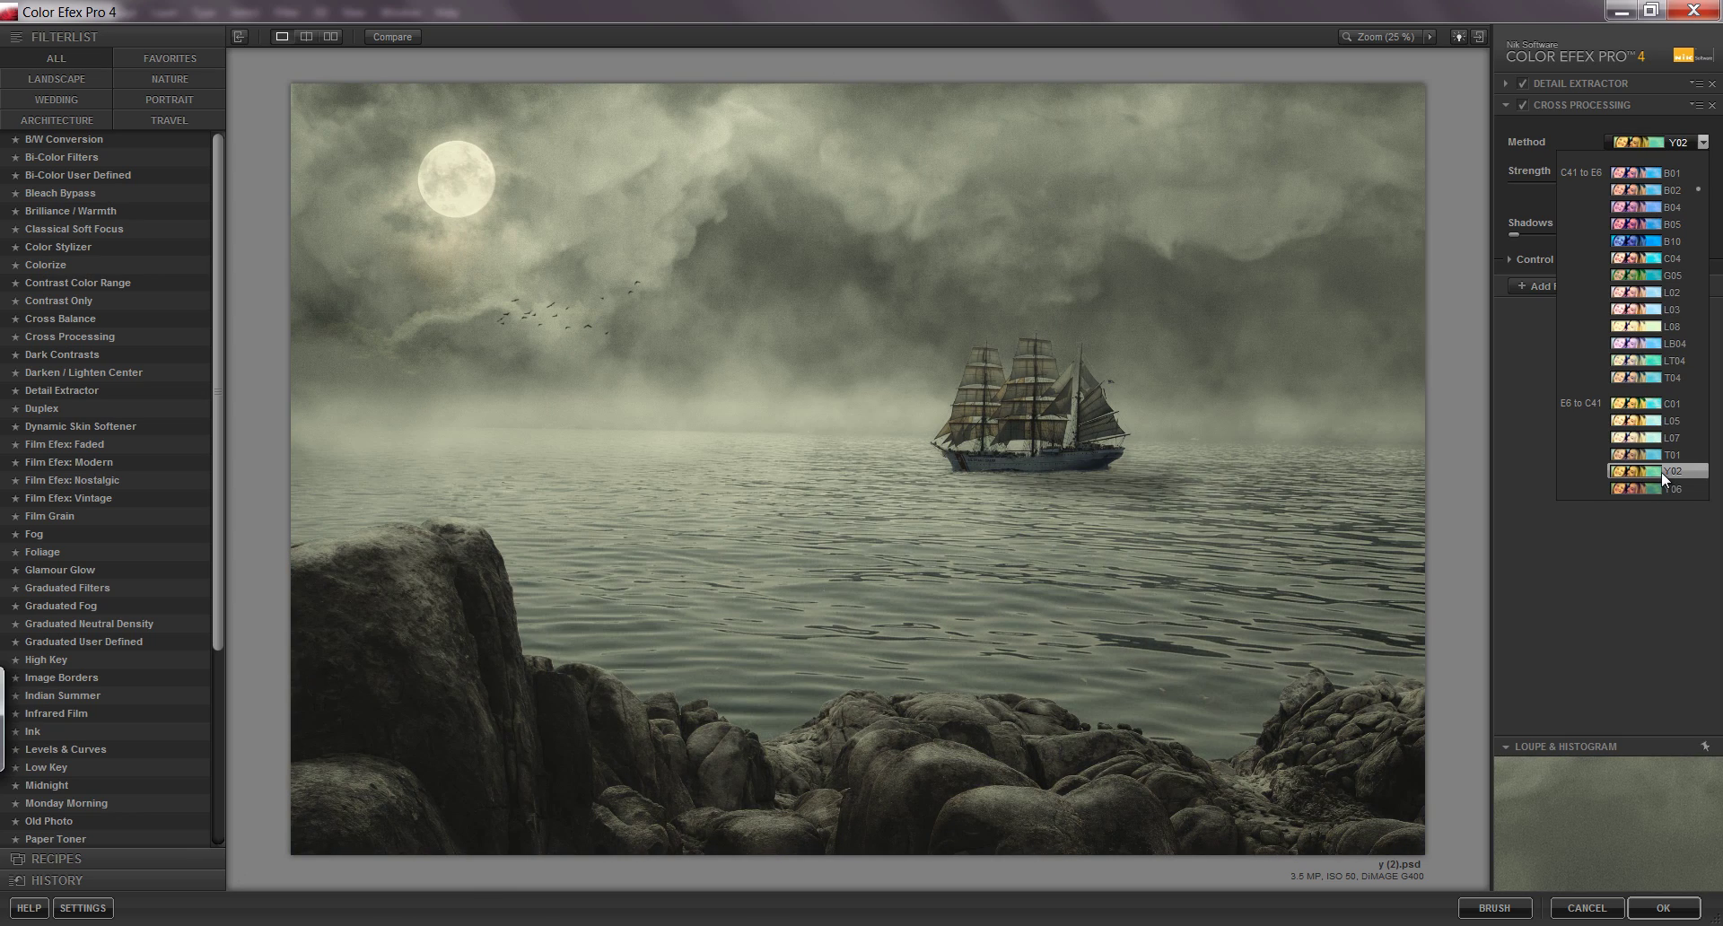
{"action": "left_click", "coordinate": [1661, 466]}
Step: Add Contrast Only and Fog at 14% intensity, then apply the filter stack
{"action": "left_click", "coordinate": [1570, 284]}
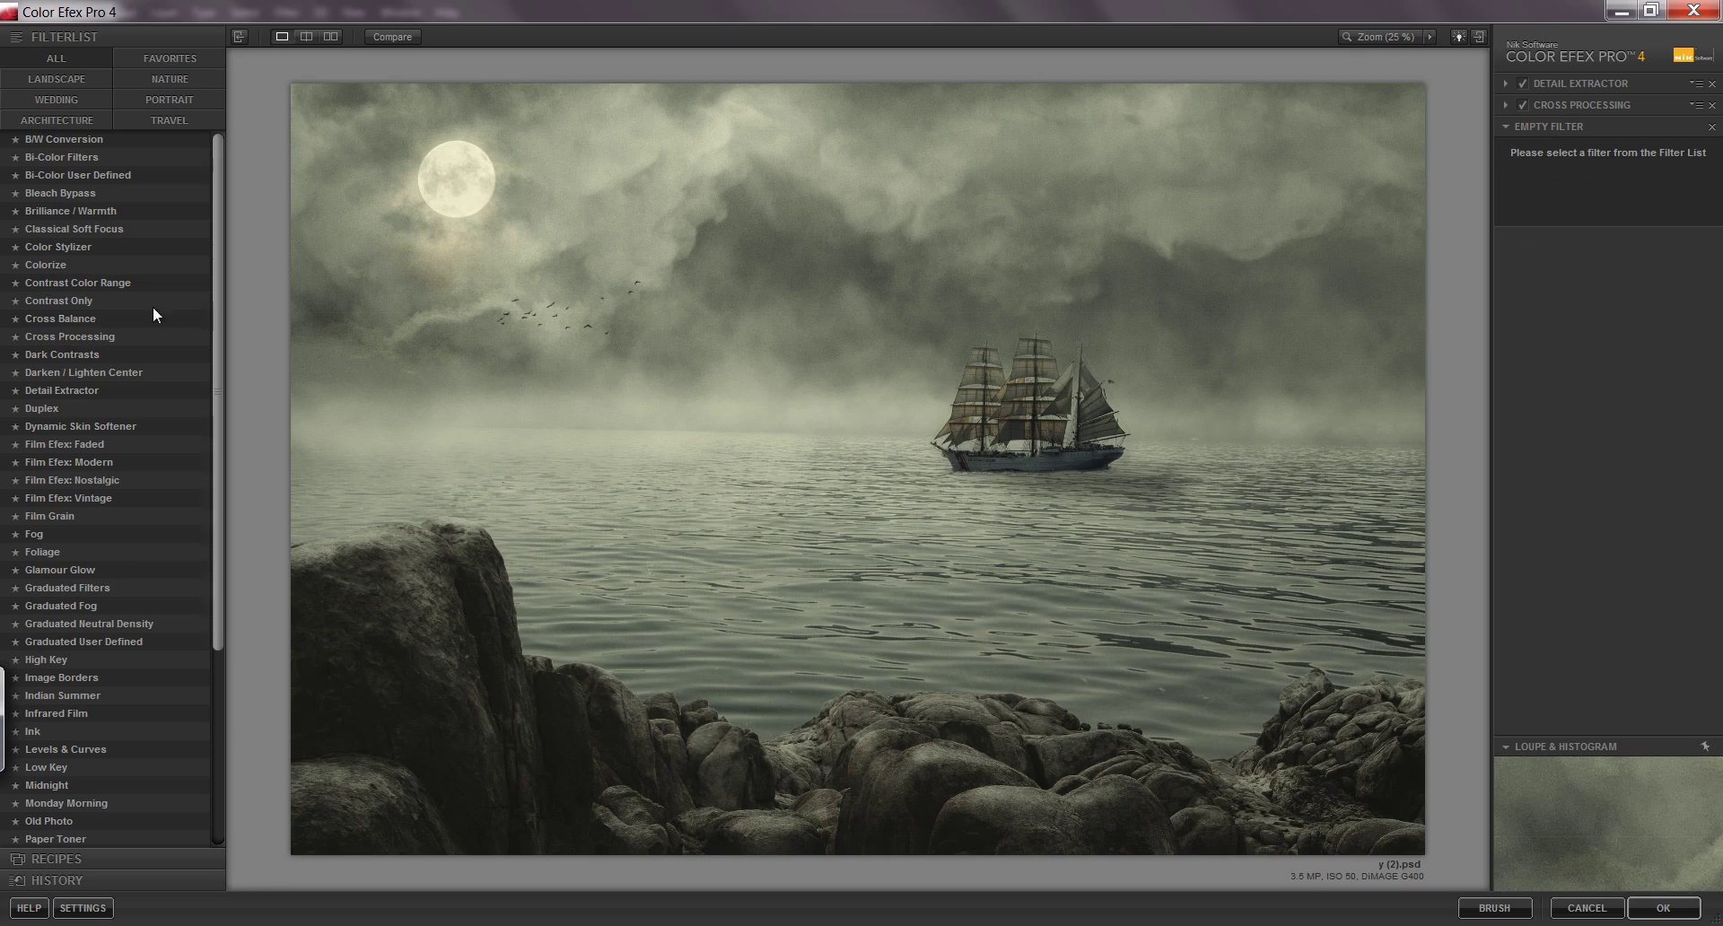
{"action": "left_click", "coordinate": [88, 300]}
{"action": "mouse_move", "coordinate": [1656, 233]}
{"action": "left_mouse_down"}
{"action": "mouse_move", "coordinate": [1590, 226]}
{"action": "mouse_move", "coordinate": [1688, 250]}
{"action": "mouse_move", "coordinate": [1627, 233]}
{"action": "mouse_move", "coordinate": [1597, 264]}
{"action": "left_mouse_up"}
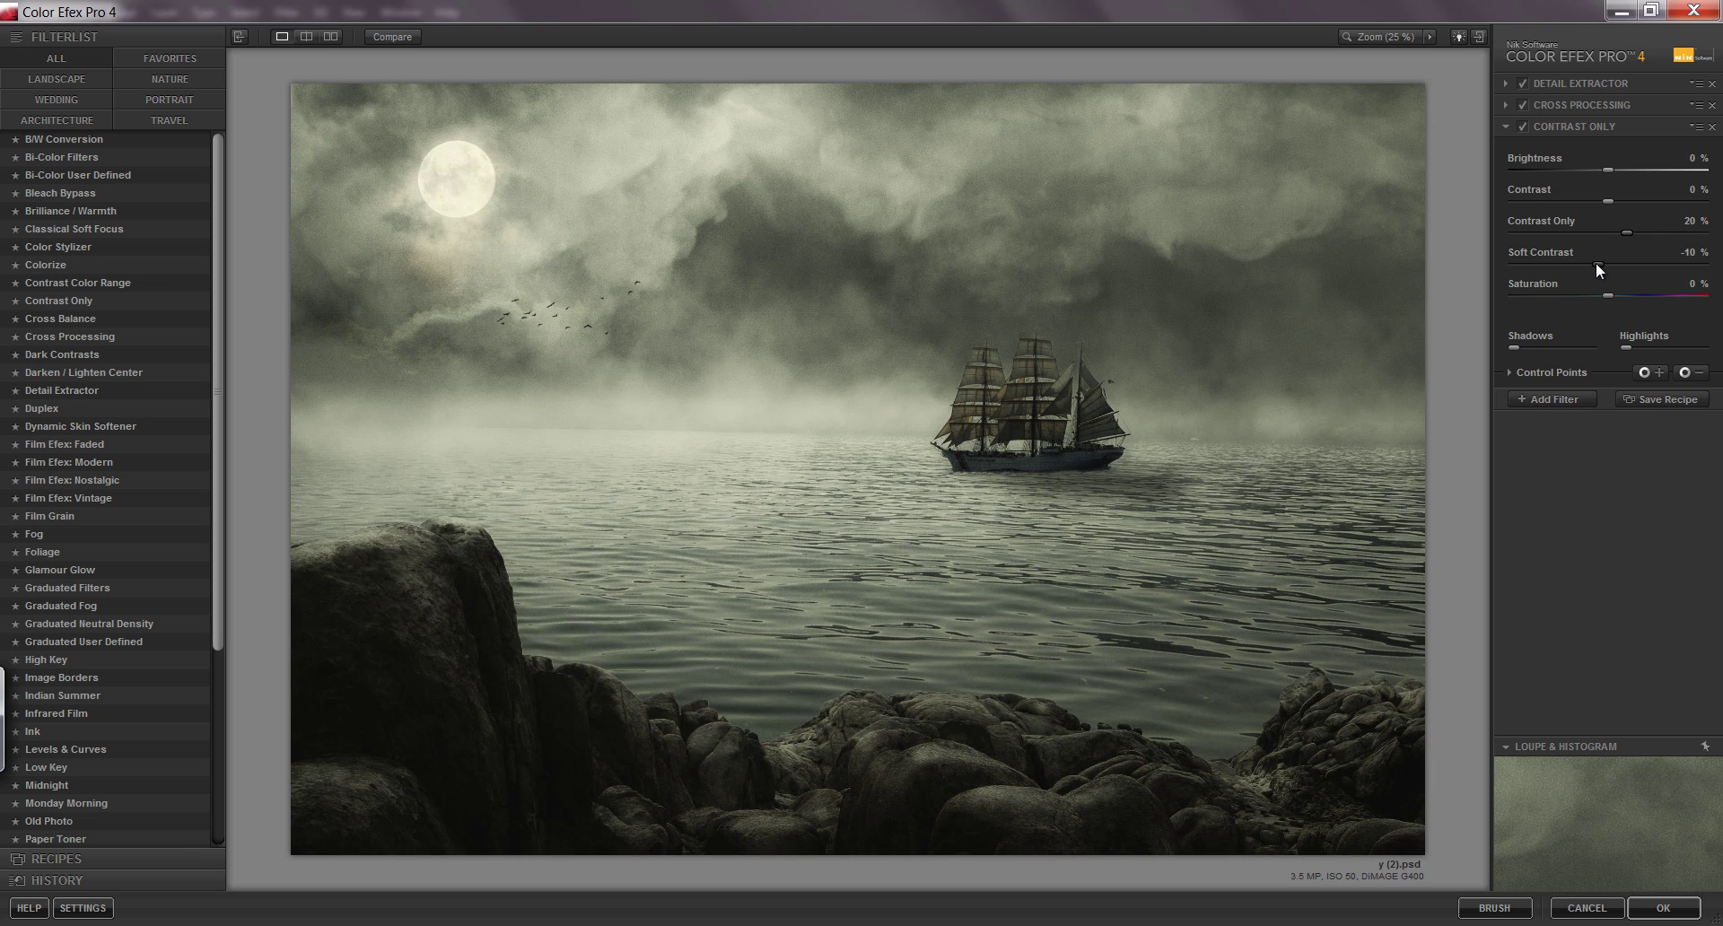
{"action": "left_click", "coordinate": [1587, 400]}
{"action": "left_click", "coordinate": [54, 534]}
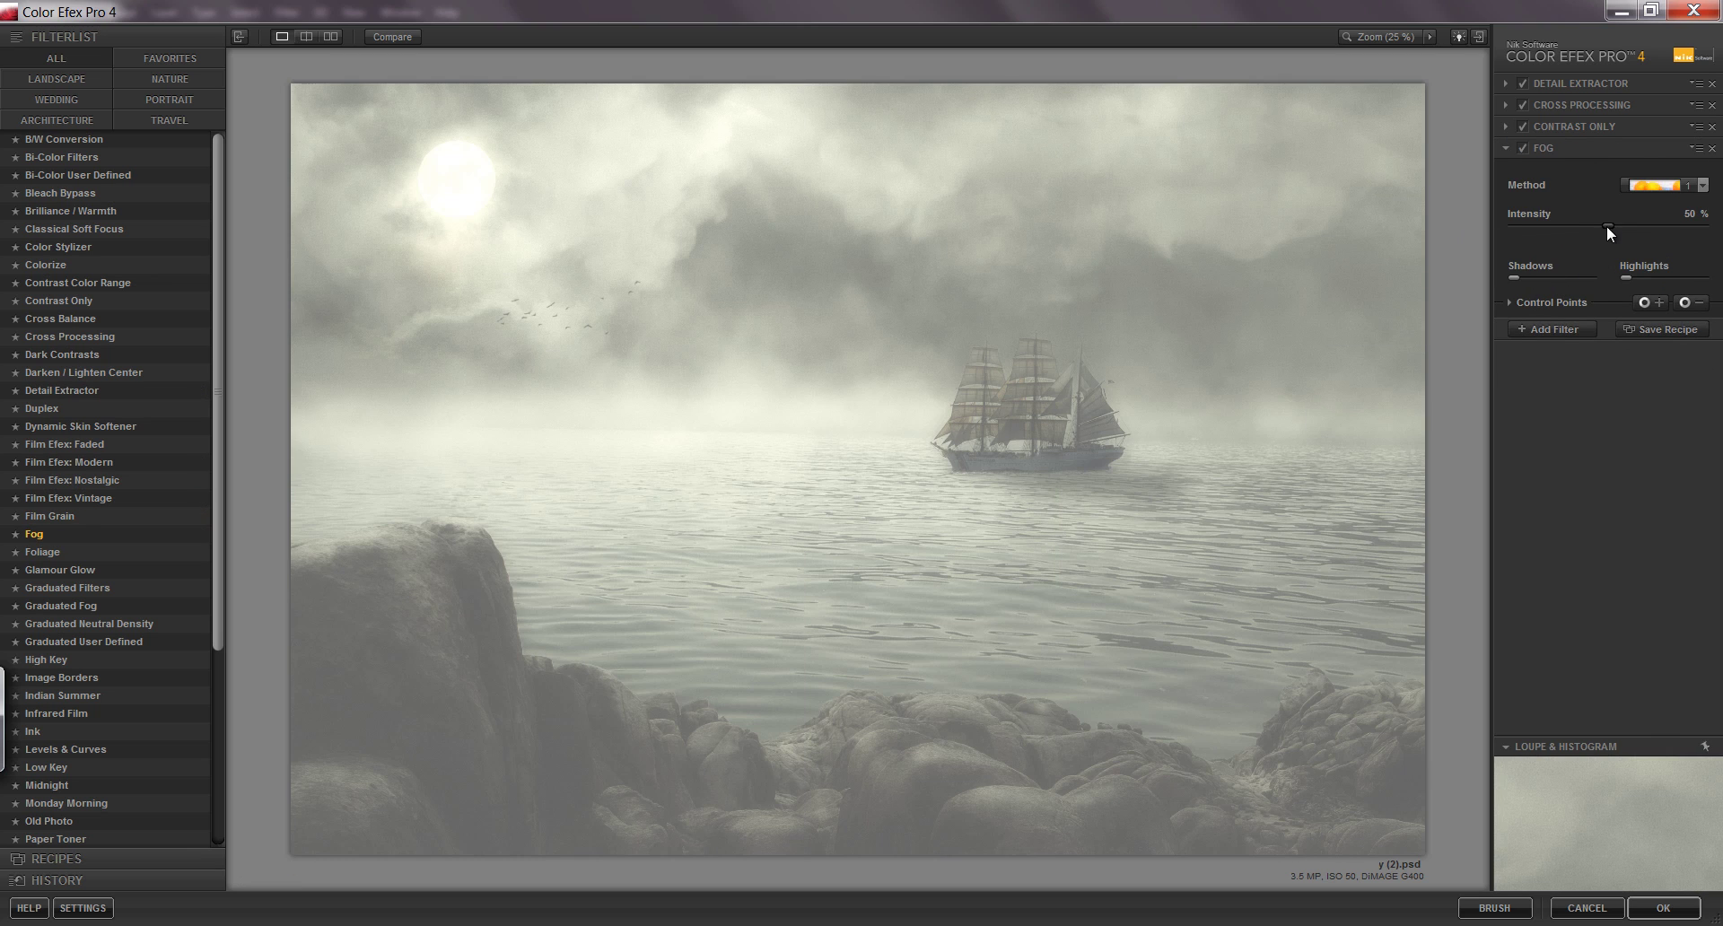
{"action": "left_click_drag", "start_coordinate": [1606, 224], "coordinate": [1537, 229]}
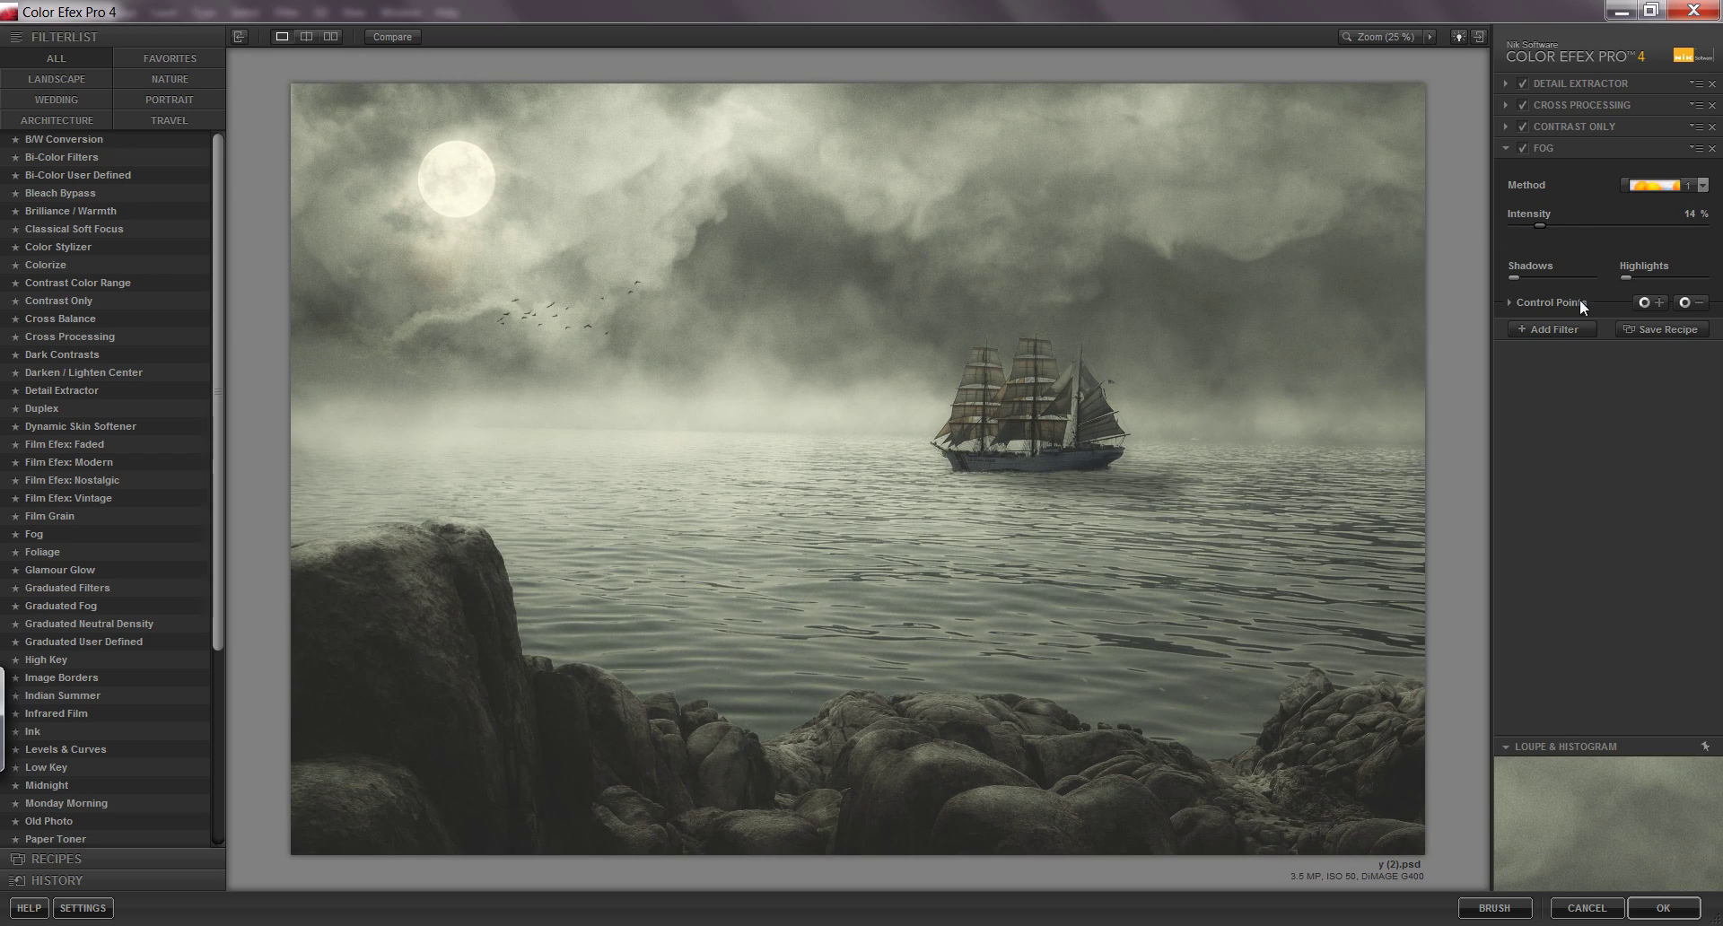
{"action": "left_click", "coordinate": [1662, 907]}
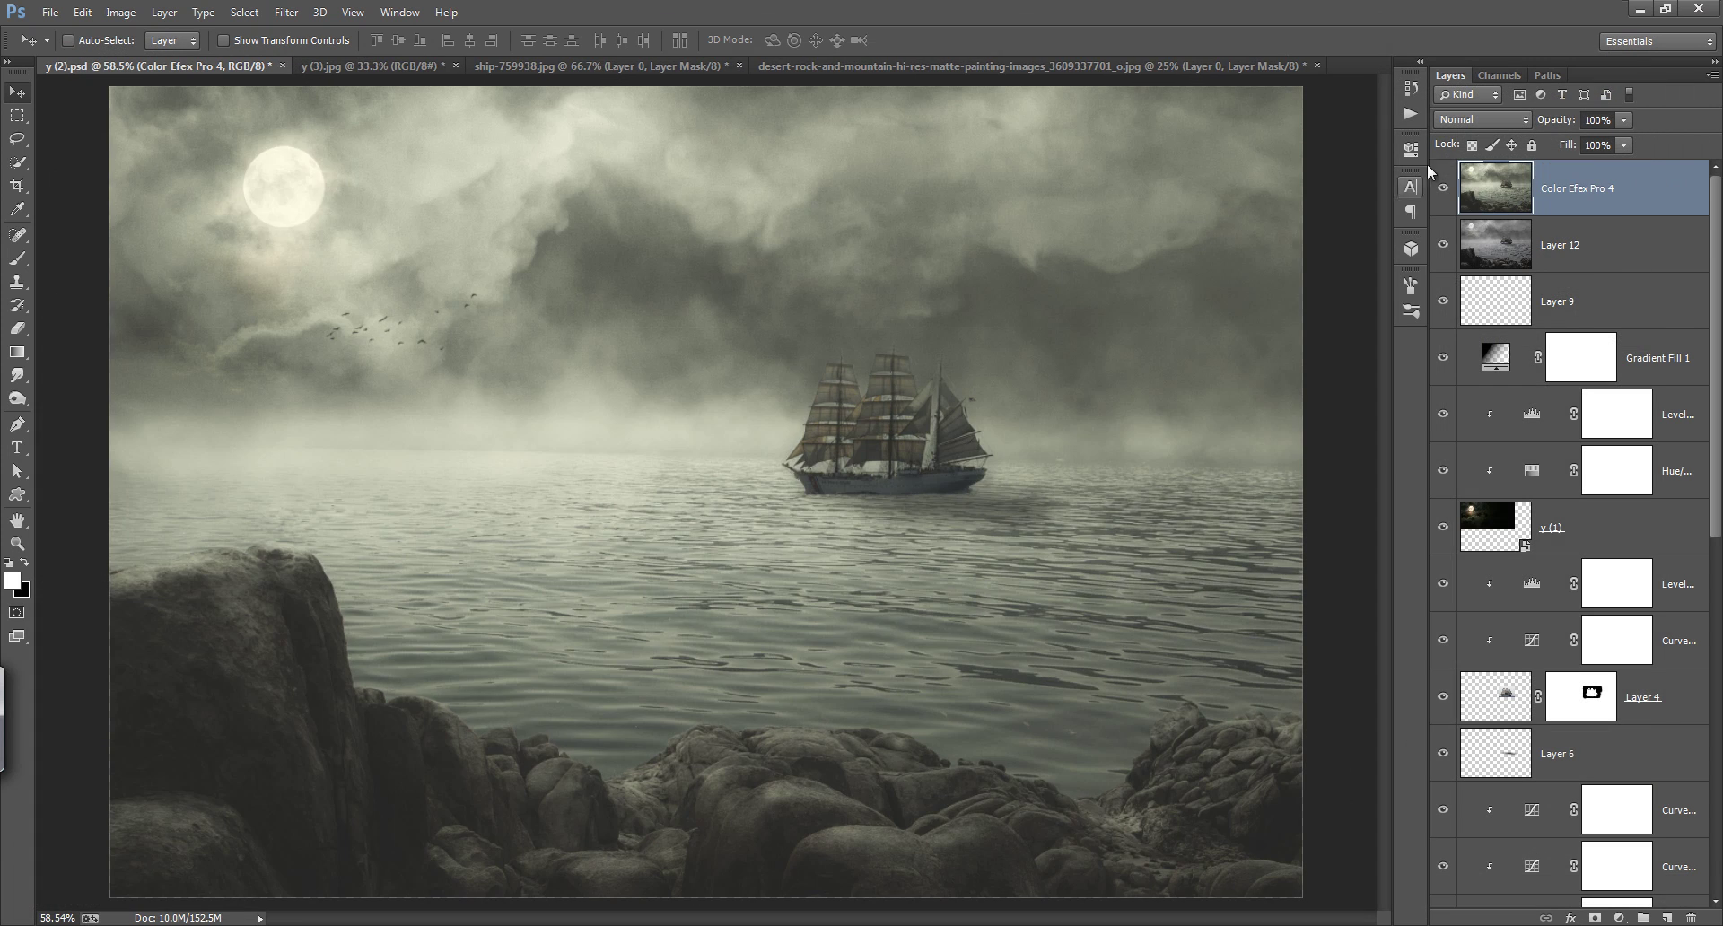
Step: Crop a strip off the bottom of the canvas, comparing the Color Efex Pro 4 layer before and after
{"action": "left_click", "coordinate": [1443, 188]}
{"action": "left_click", "coordinate": [1443, 189]}
{"action": "left_click", "coordinate": [17, 185]}
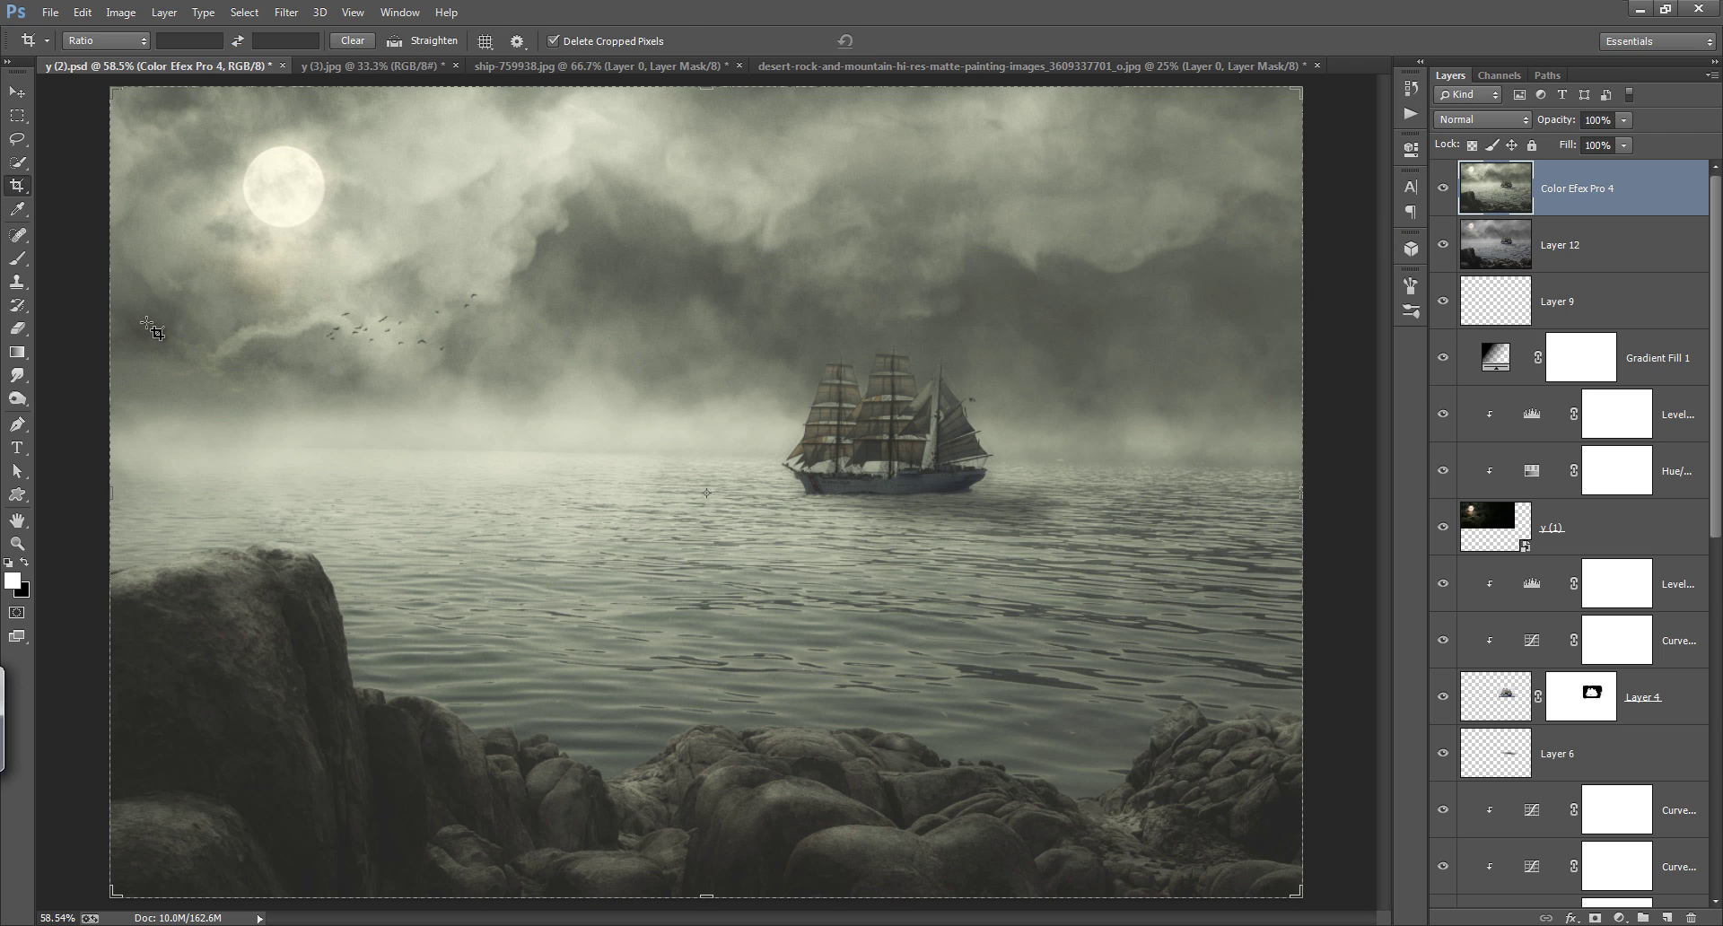
{"action": "left_click_drag", "start_coordinate": [707, 896], "coordinate": [707, 864]}
{"action": "left_click", "coordinate": [901, 41]}
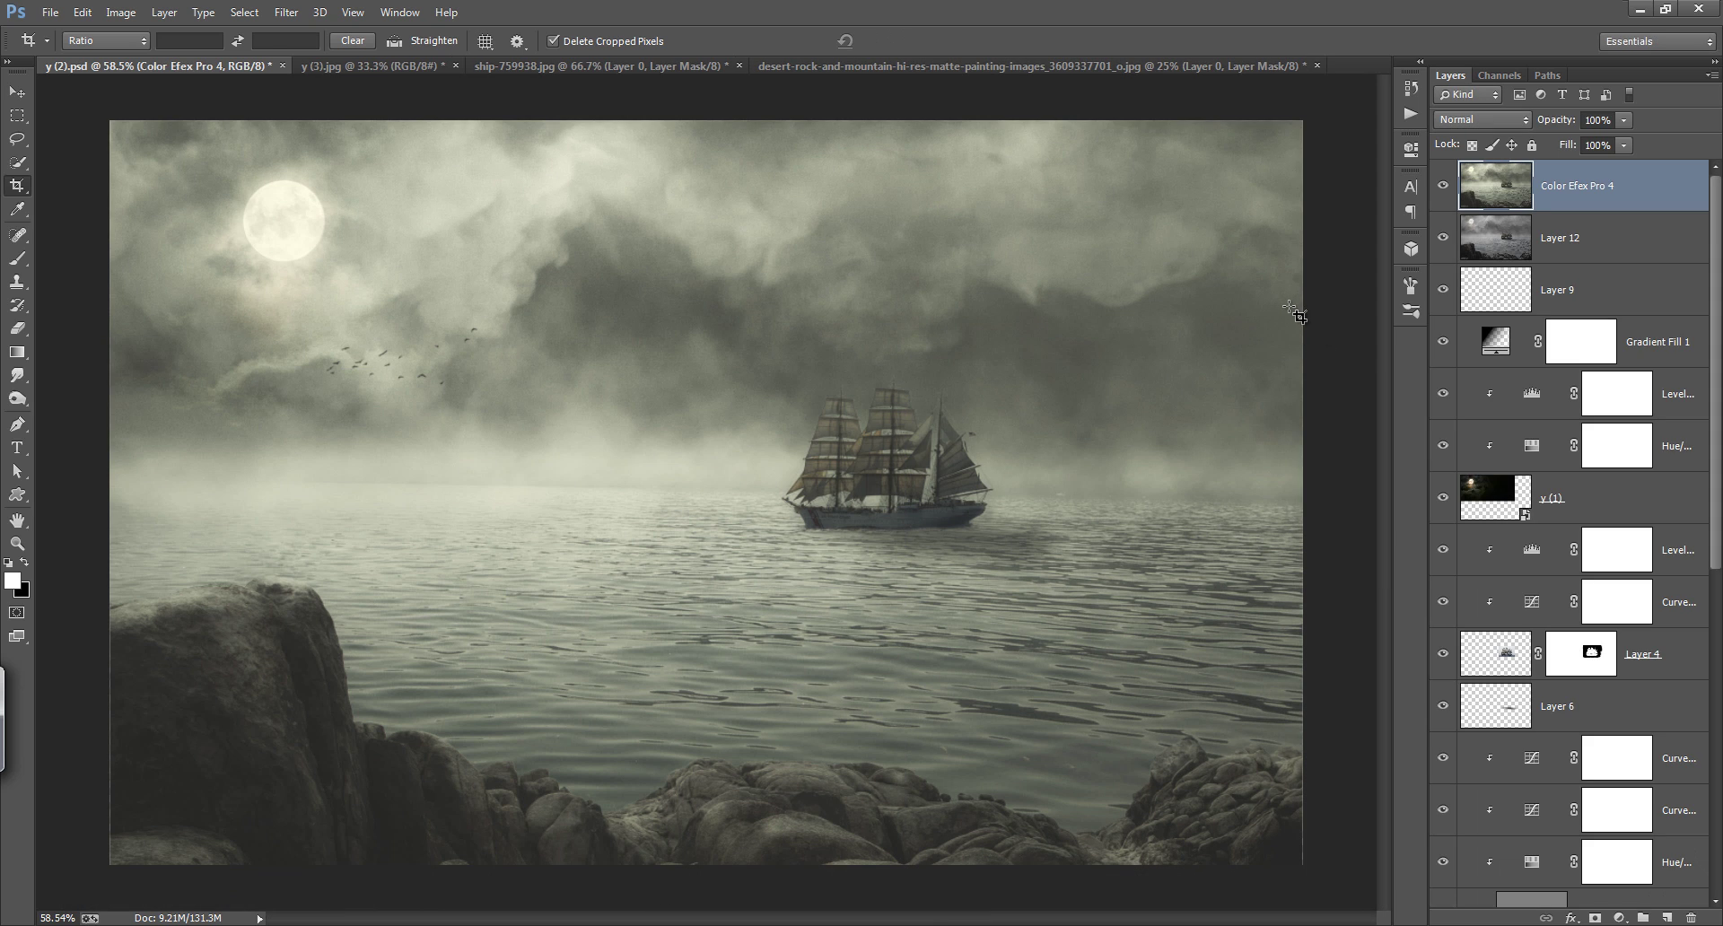
{"action": "left_click", "coordinate": [1440, 197]}
{"action": "left_click", "coordinate": [1440, 198]}
Step: Duplicate the Color Efex Pro 4 layer and set the copy to Soft Light at 59% opacity
{"action": "key", "text": "ctrl+j"}
{"action": "left_click", "coordinate": [1482, 119]}
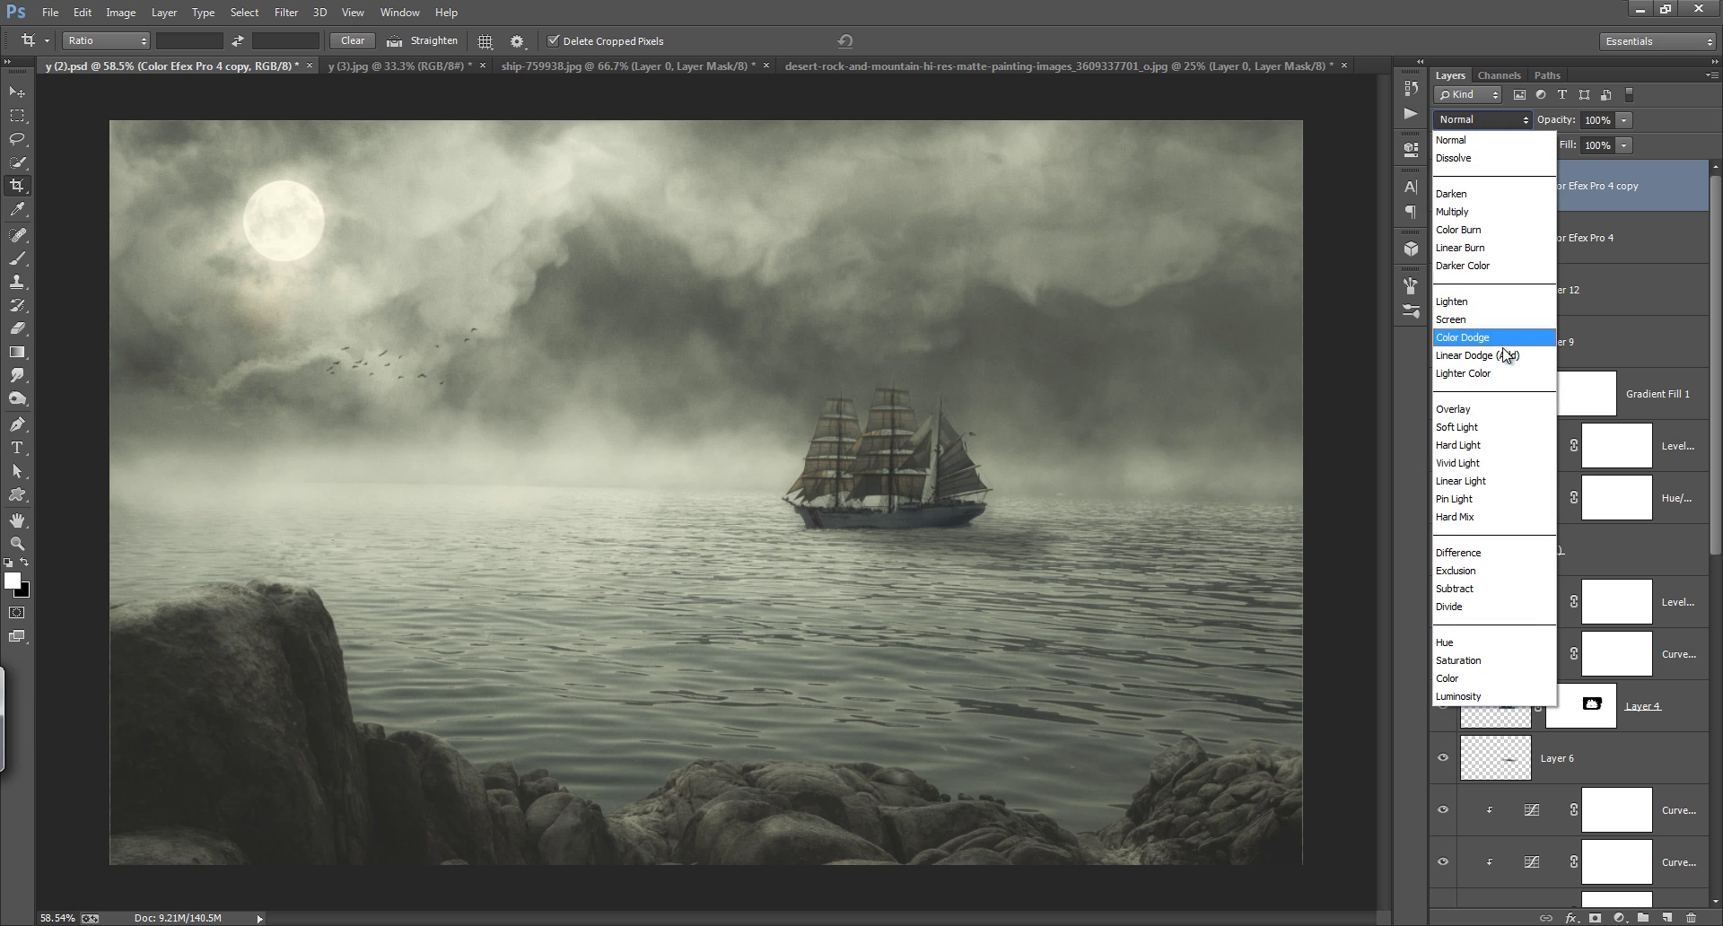
{"action": "left_click", "coordinate": [1480, 421]}
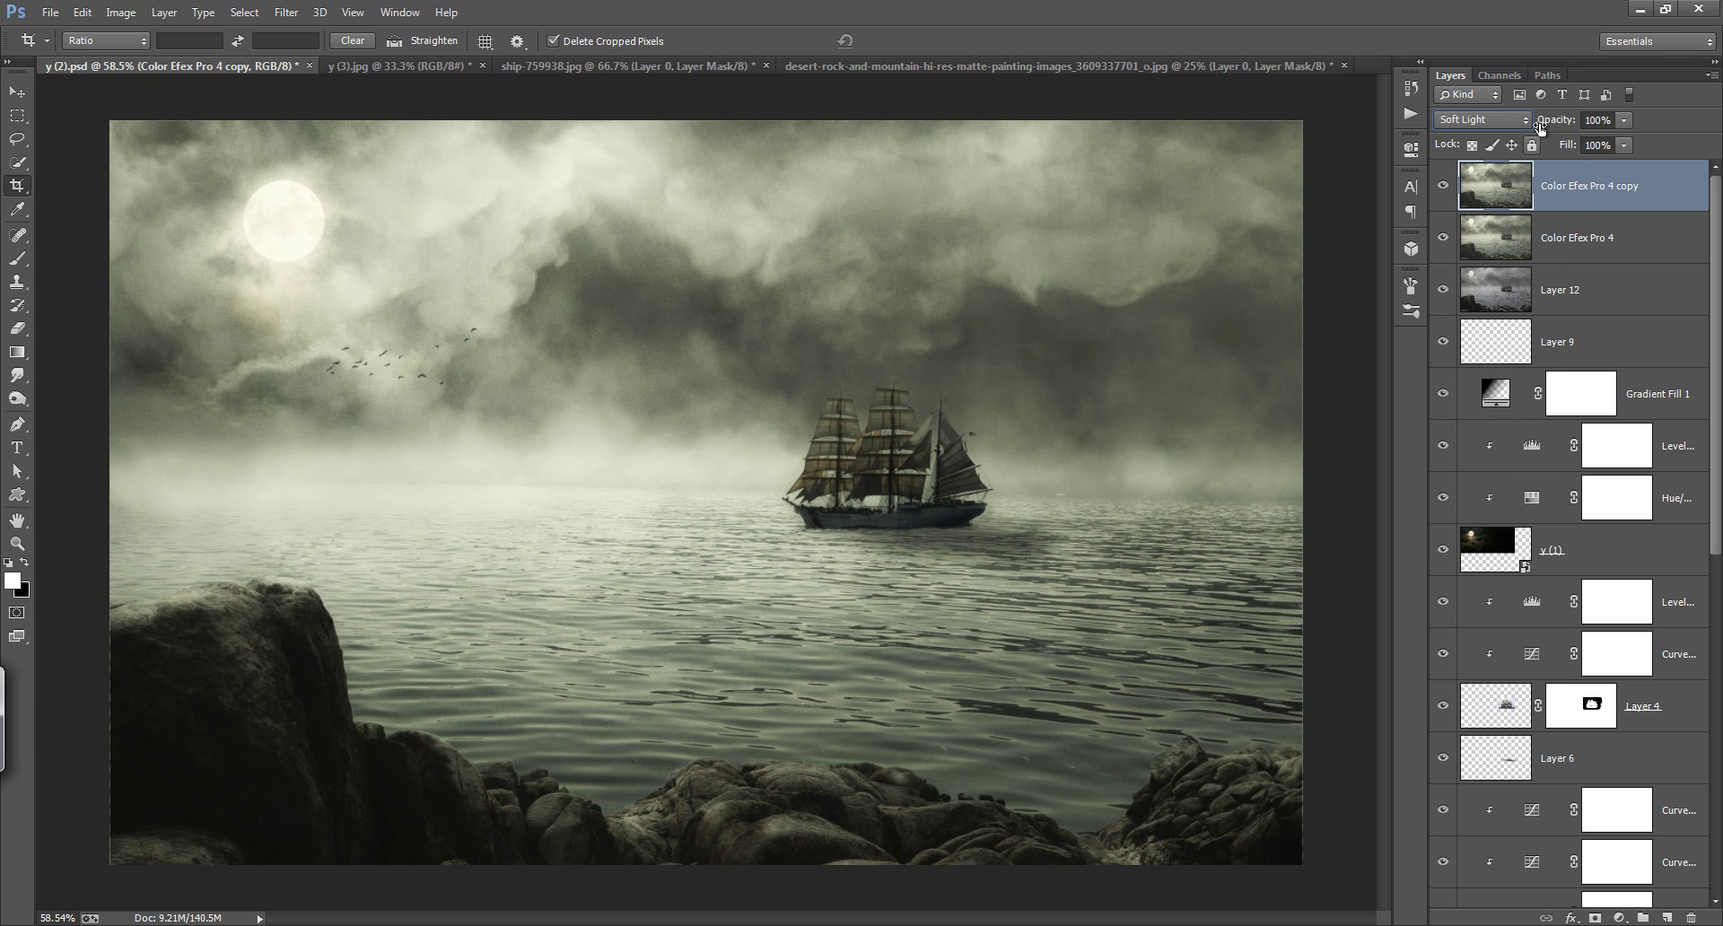
{"action": "key", "text": "Tab"}
{"action": "type", "text": "53"}
{"action": "key", "text": "Return"}
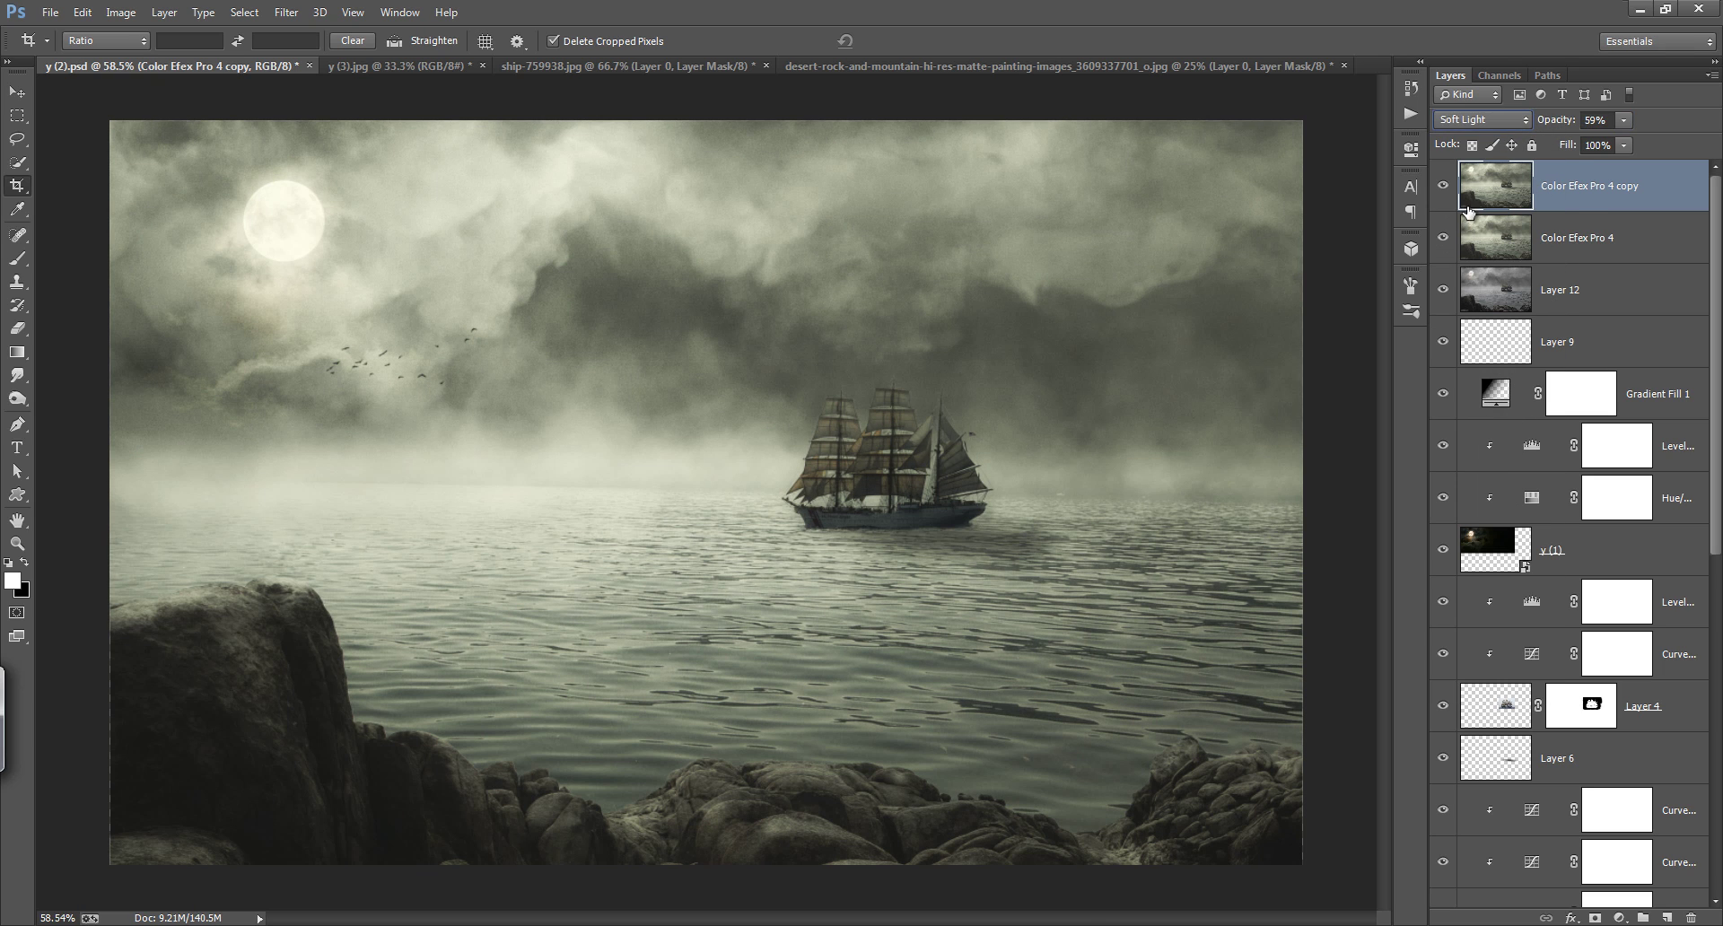
{"action": "type", "text": "59"}
{"action": "key", "text": "Return"}
Step: Compare the image with and without the Soft Light copy, then leave it hidden
{"action": "left_click", "coordinate": [1444, 186]}
{"action": "left_click", "coordinate": [1444, 187]}
{"action": "left_click", "coordinate": [1444, 185]}
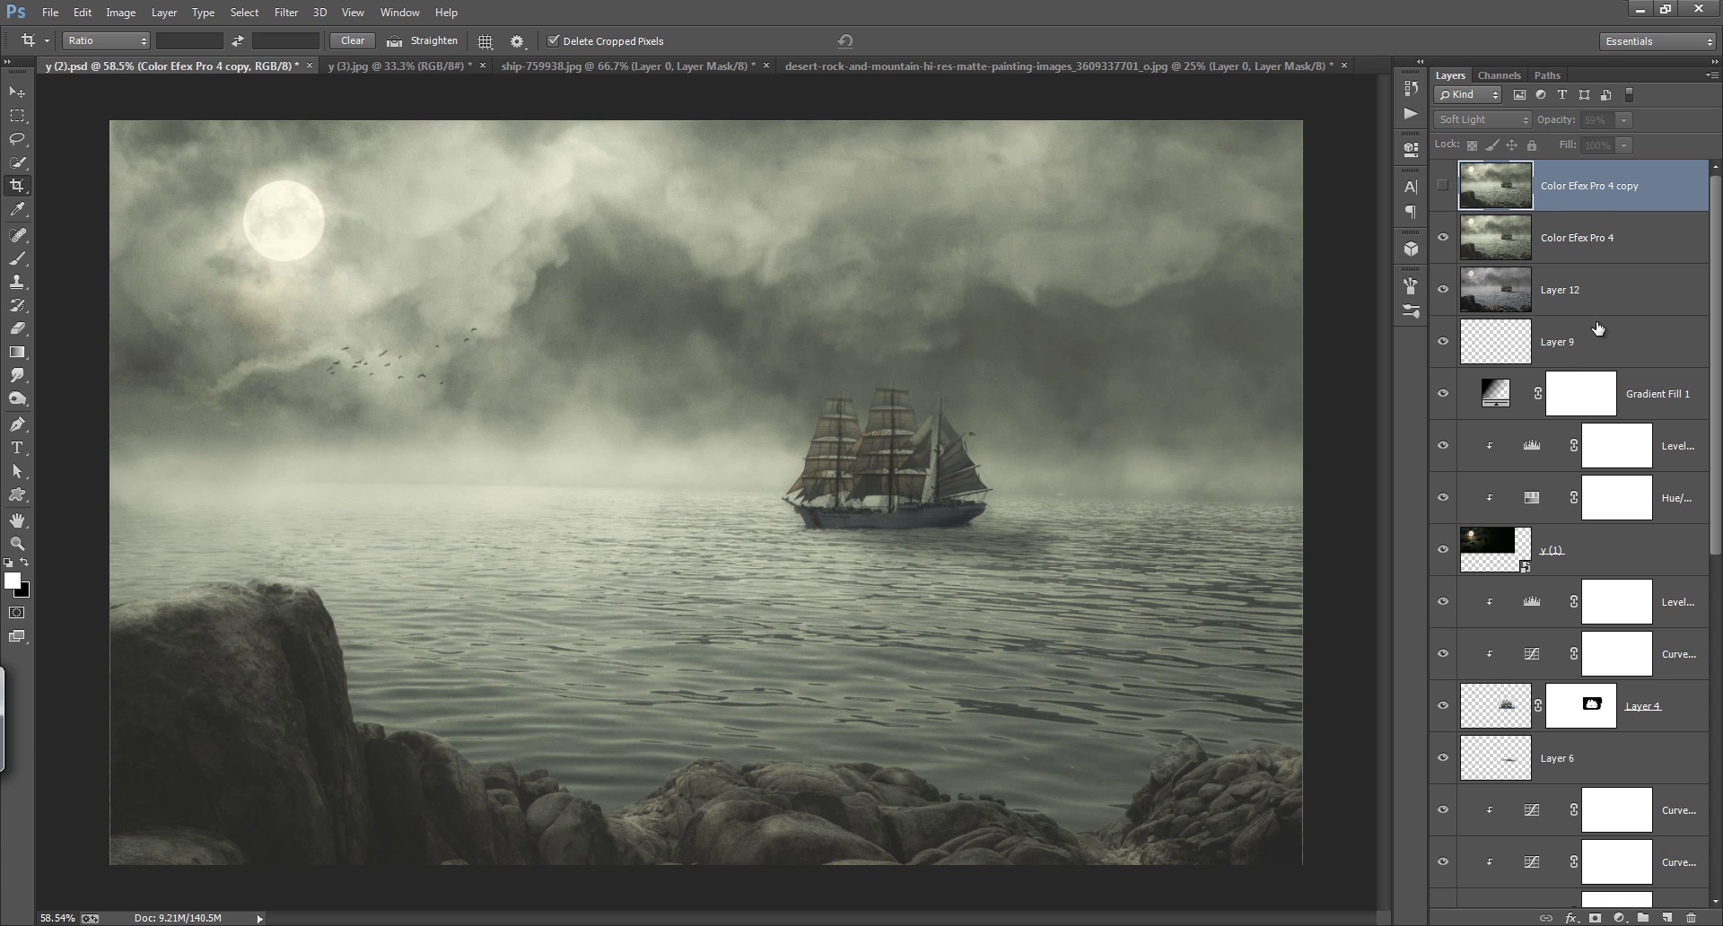
{"action": "left_click", "coordinate": [1620, 917]}
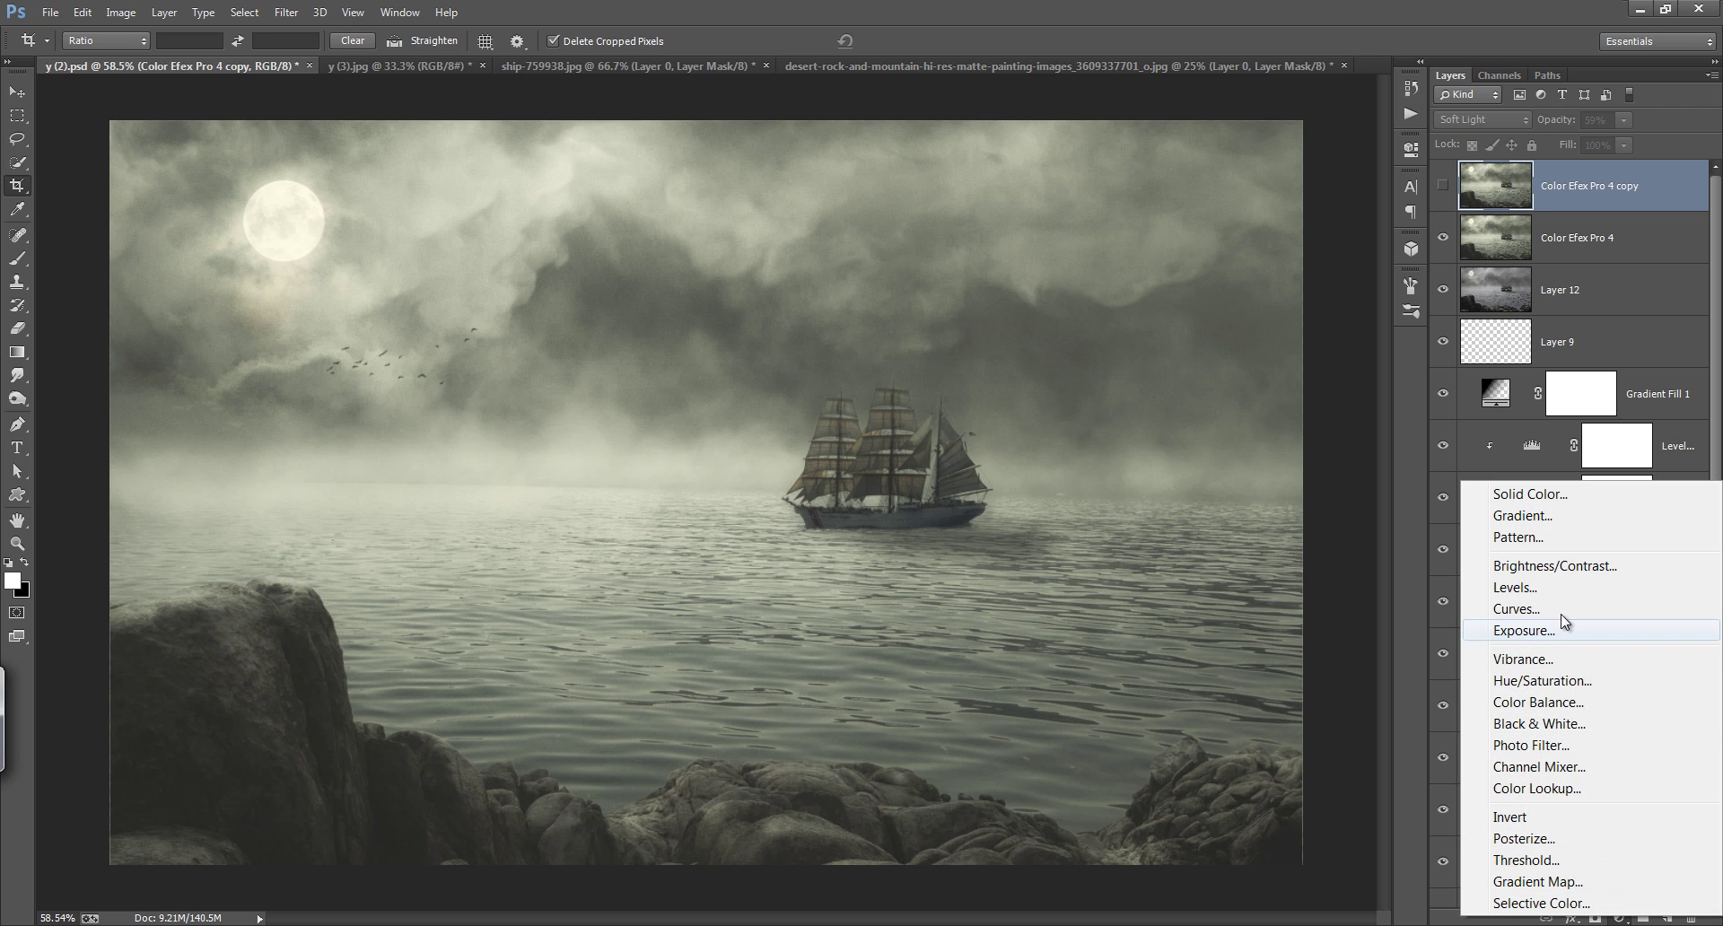
Step: Add a Curves 4 adjustment with the black point pulled in to darken the shadows
{"action": "left_click", "coordinate": [1516, 609]}
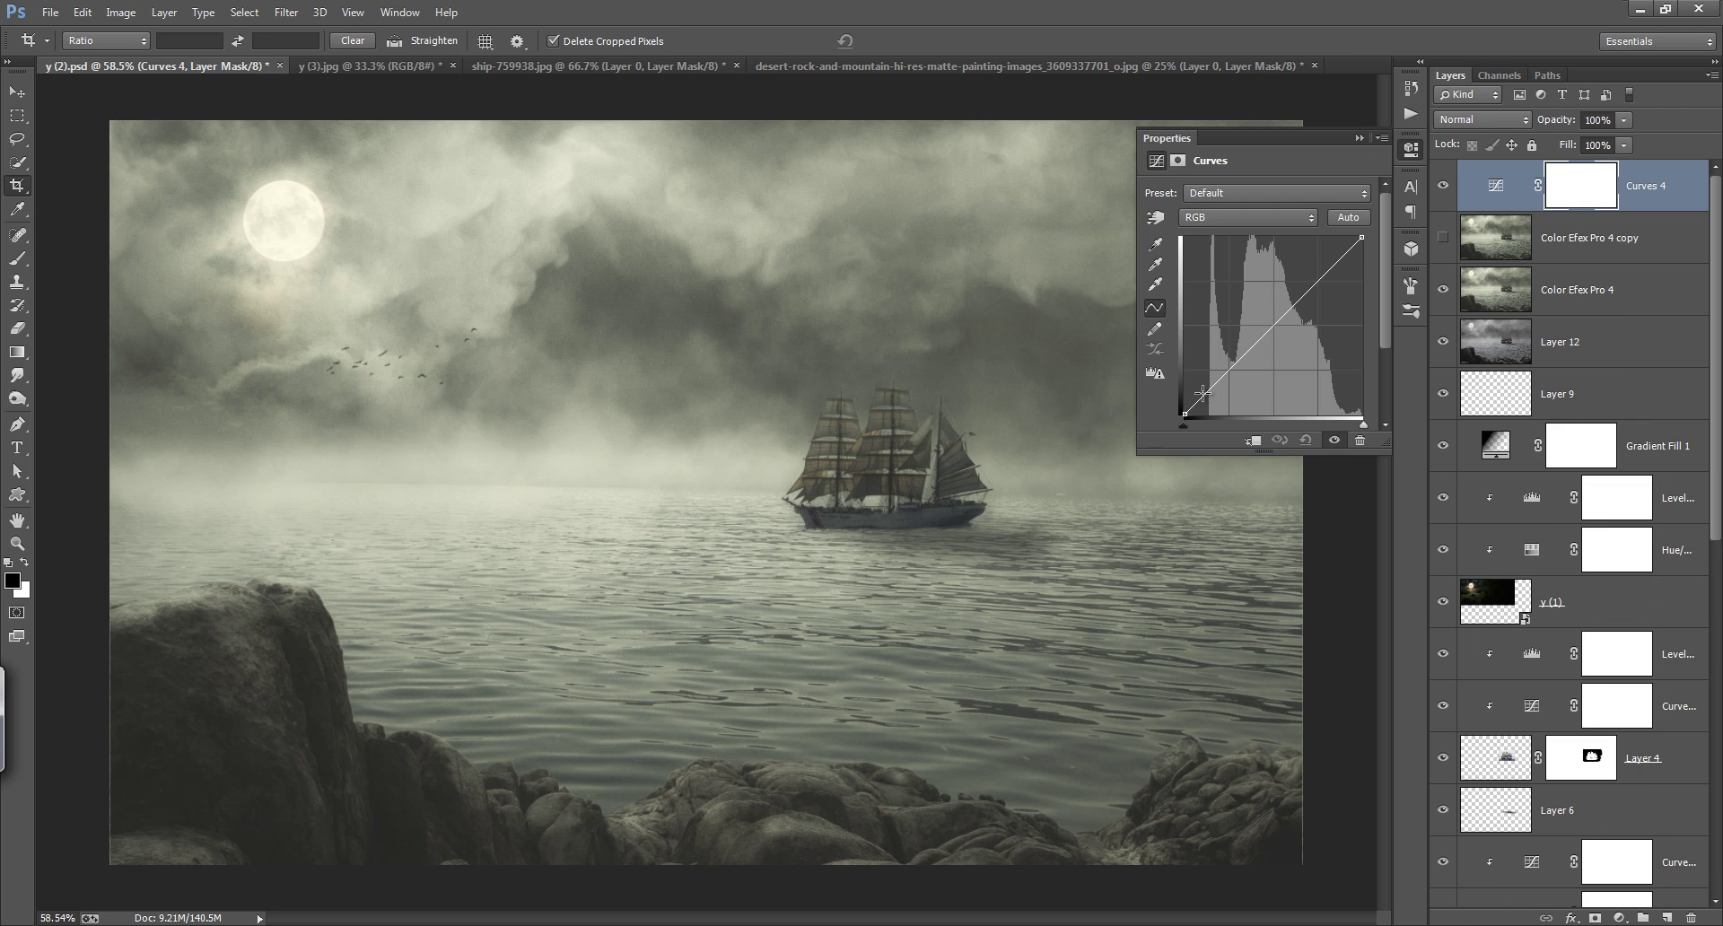
{"action": "mouse_move", "coordinate": [1184, 413]}
{"action": "left_mouse_down"}
{"action": "mouse_move", "coordinate": [1201, 427]}
{"action": "mouse_move", "coordinate": [1184, 409]}
{"action": "mouse_move", "coordinate": [1219, 393]}
{"action": "left_mouse_up"}
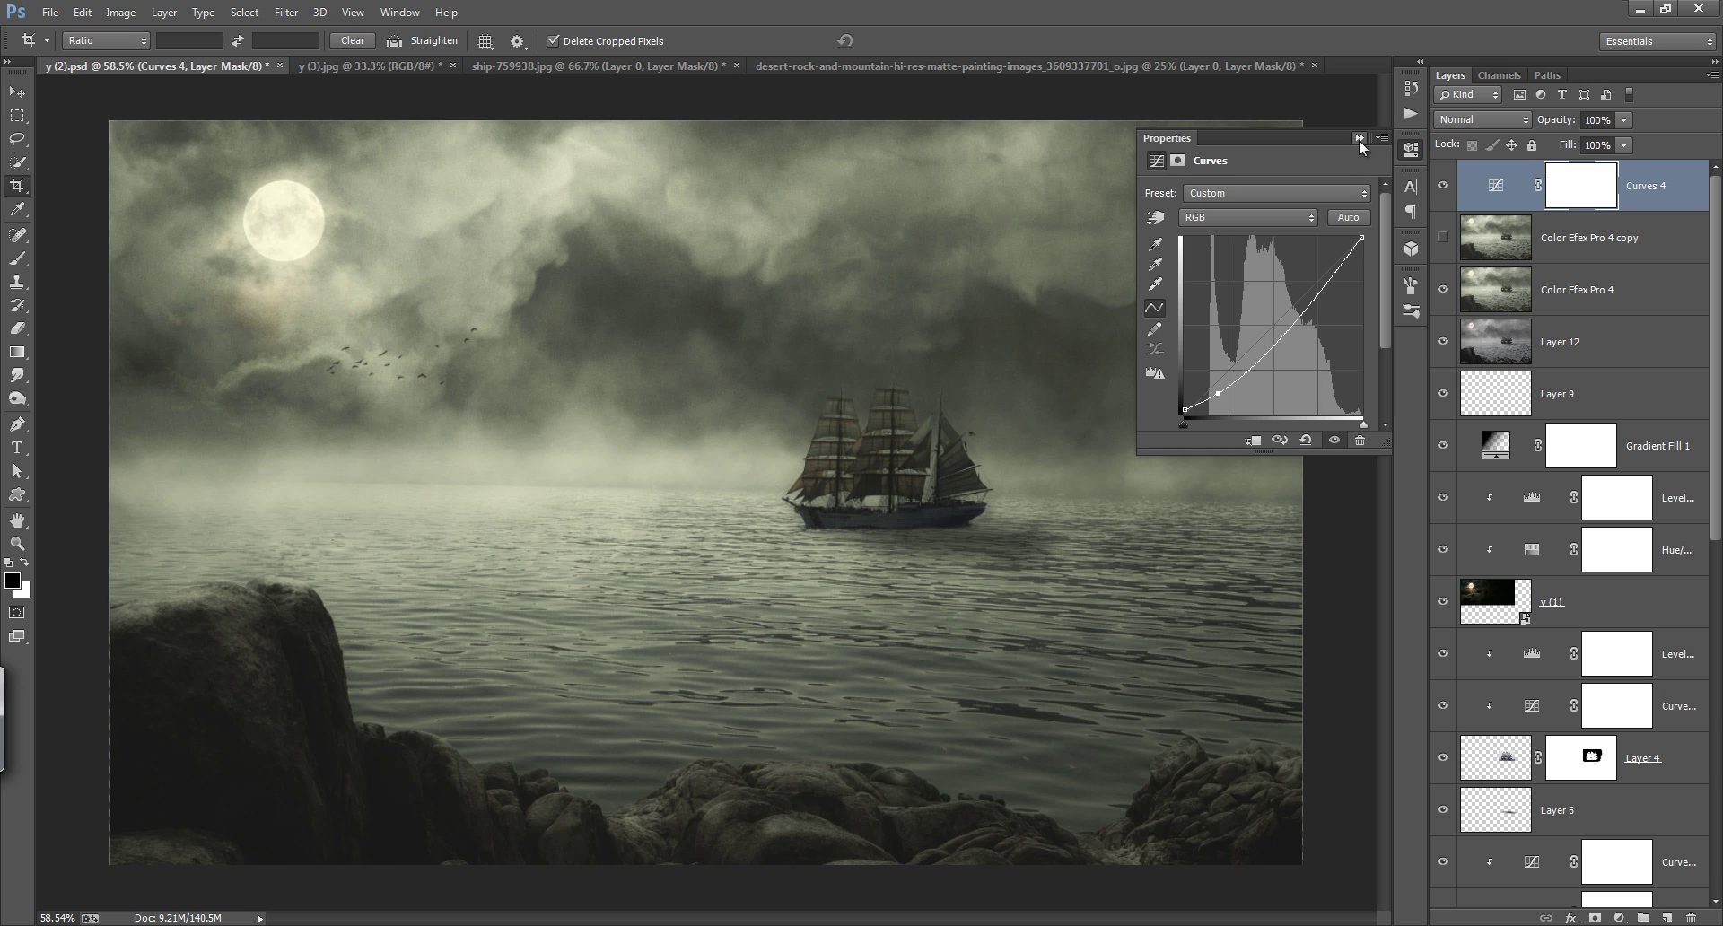
{"action": "left_click", "coordinate": [1358, 139]}
Step: Invert the Curves 4 mask and paint white over the foreground rocks to darken them
{"action": "key", "text": "ctrl+i"}
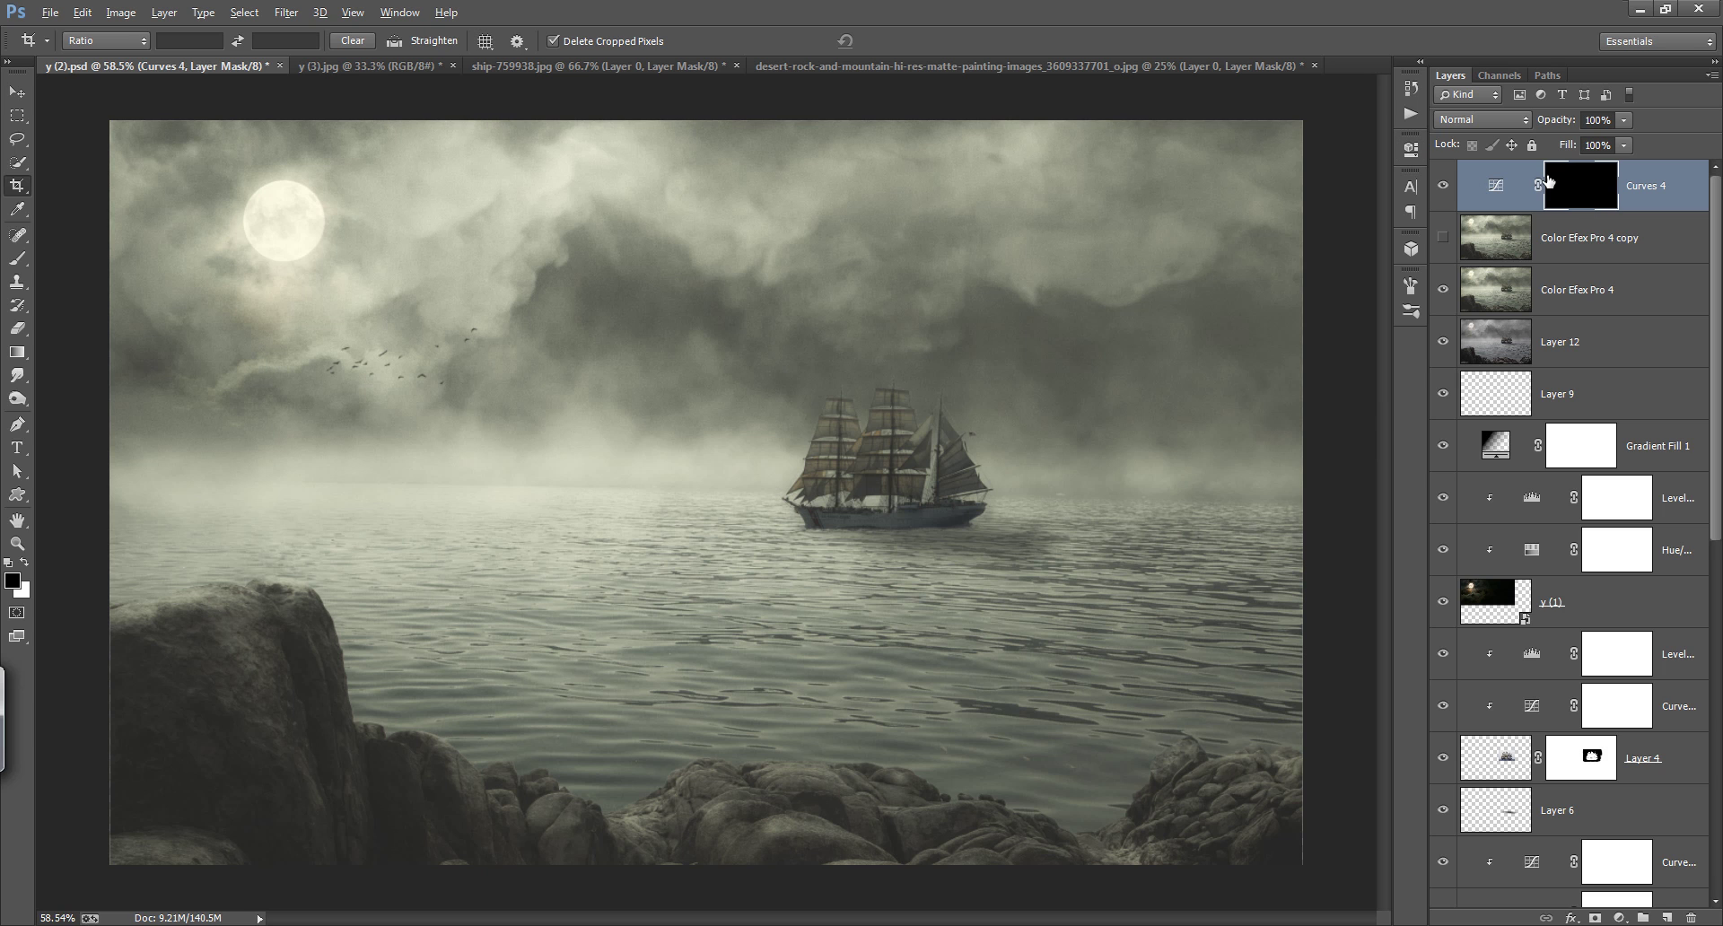
{"action": "key", "text": "b"}
{"action": "right_click", "coordinate": [539, 808]}
{"action": "key", "text": "Escape"}
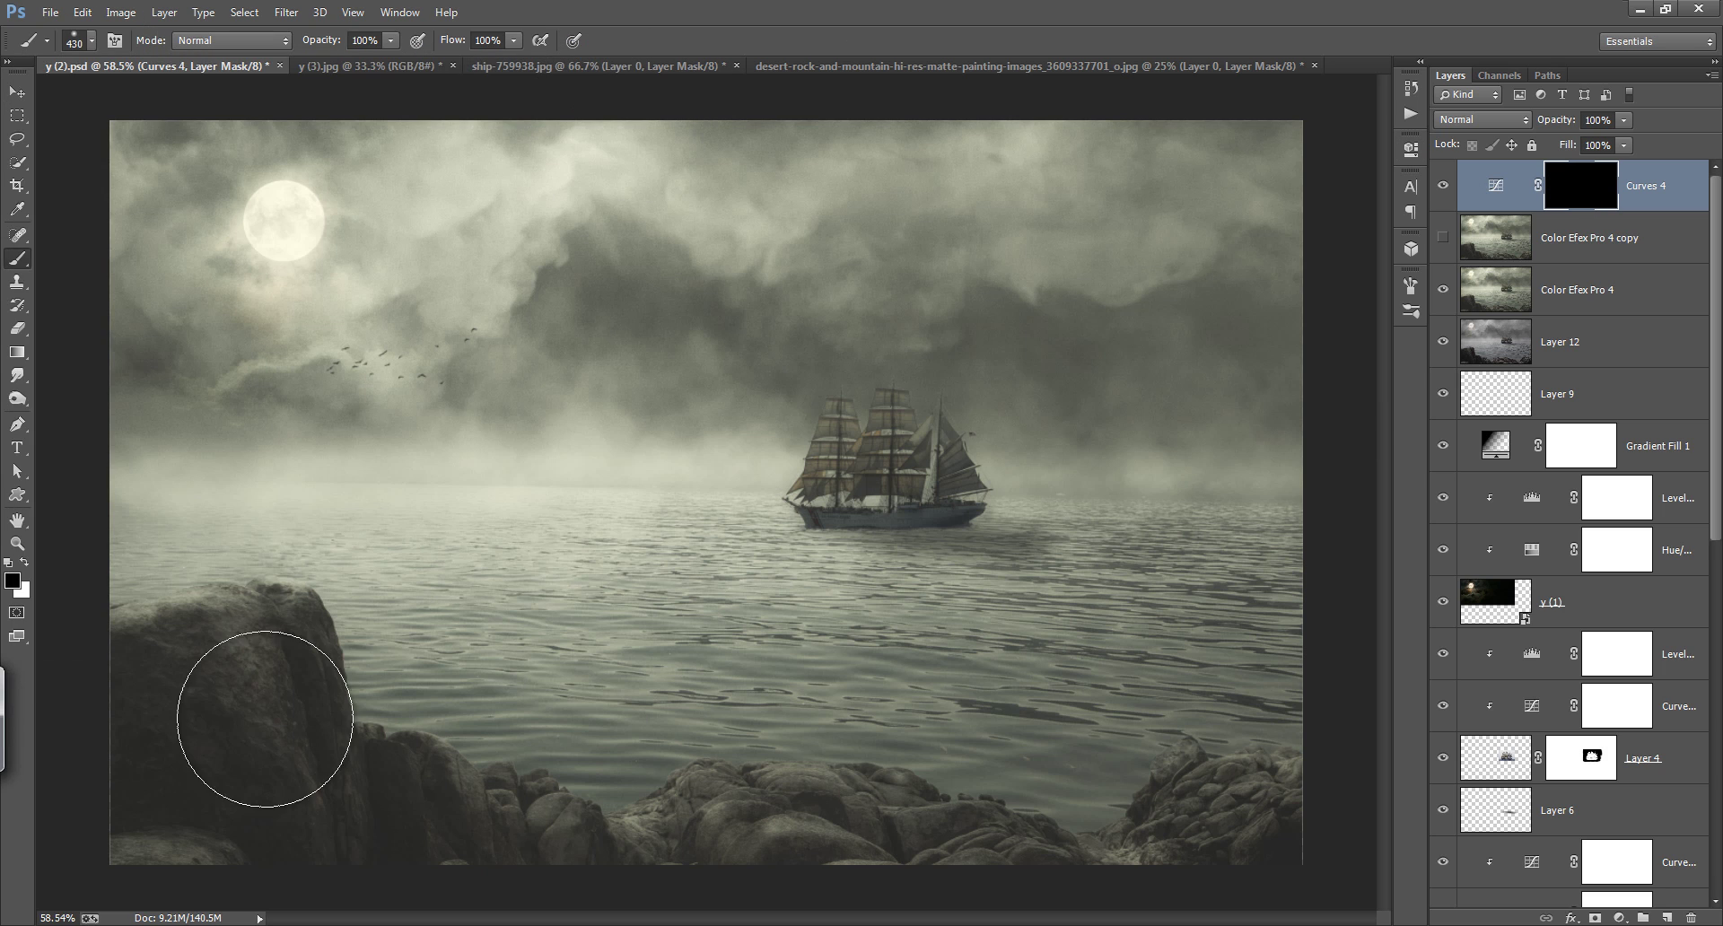
{"action": "key", "text": "x"}
{"action": "mouse_move", "coordinate": [208, 721]}
{"action": "left_mouse_down"}
{"action": "mouse_move", "coordinate": [250, 789]}
{"action": "mouse_move", "coordinate": [308, 826]}
{"action": "mouse_move", "coordinate": [877, 846]}
{"action": "mouse_move", "coordinate": [1280, 814]}
{"action": "mouse_move", "coordinate": [711, 826]}
{"action": "mouse_move", "coordinate": [365, 634]}
{"action": "left_mouse_up"}
{"action": "left_click_drag", "start_coordinate": [1557, 119], "coordinate": [1535, 121]}
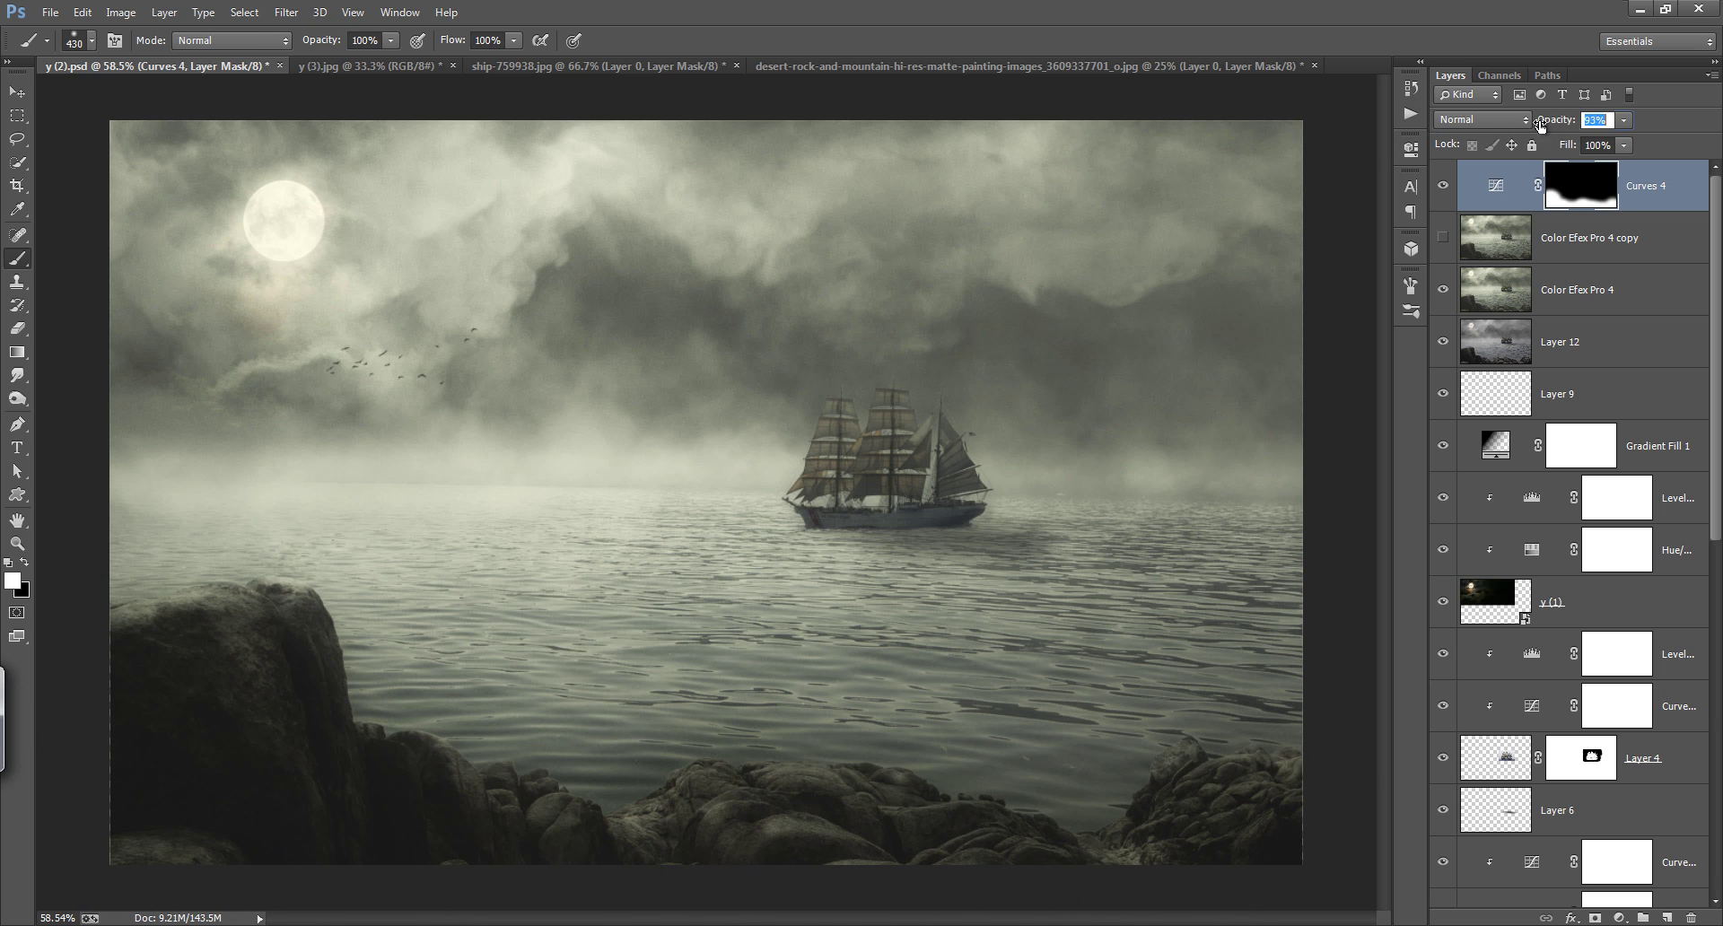
{"action": "left_click", "coordinate": [1444, 187]}
{"action": "left_click", "coordinate": [1443, 186]}
Step: Add a brightening Curves 5 with an inverted mask painted white over the moon, clouds and fog
{"action": "left_click", "coordinate": [1620, 917]}
{"action": "left_click", "coordinate": [1517, 613]}
{"action": "left_click_drag", "start_coordinate": [1298, 315], "coordinate": [1288, 302]}
{"action": "left_click", "coordinate": [1412, 149]}
{"action": "key", "text": "ctrl+i"}
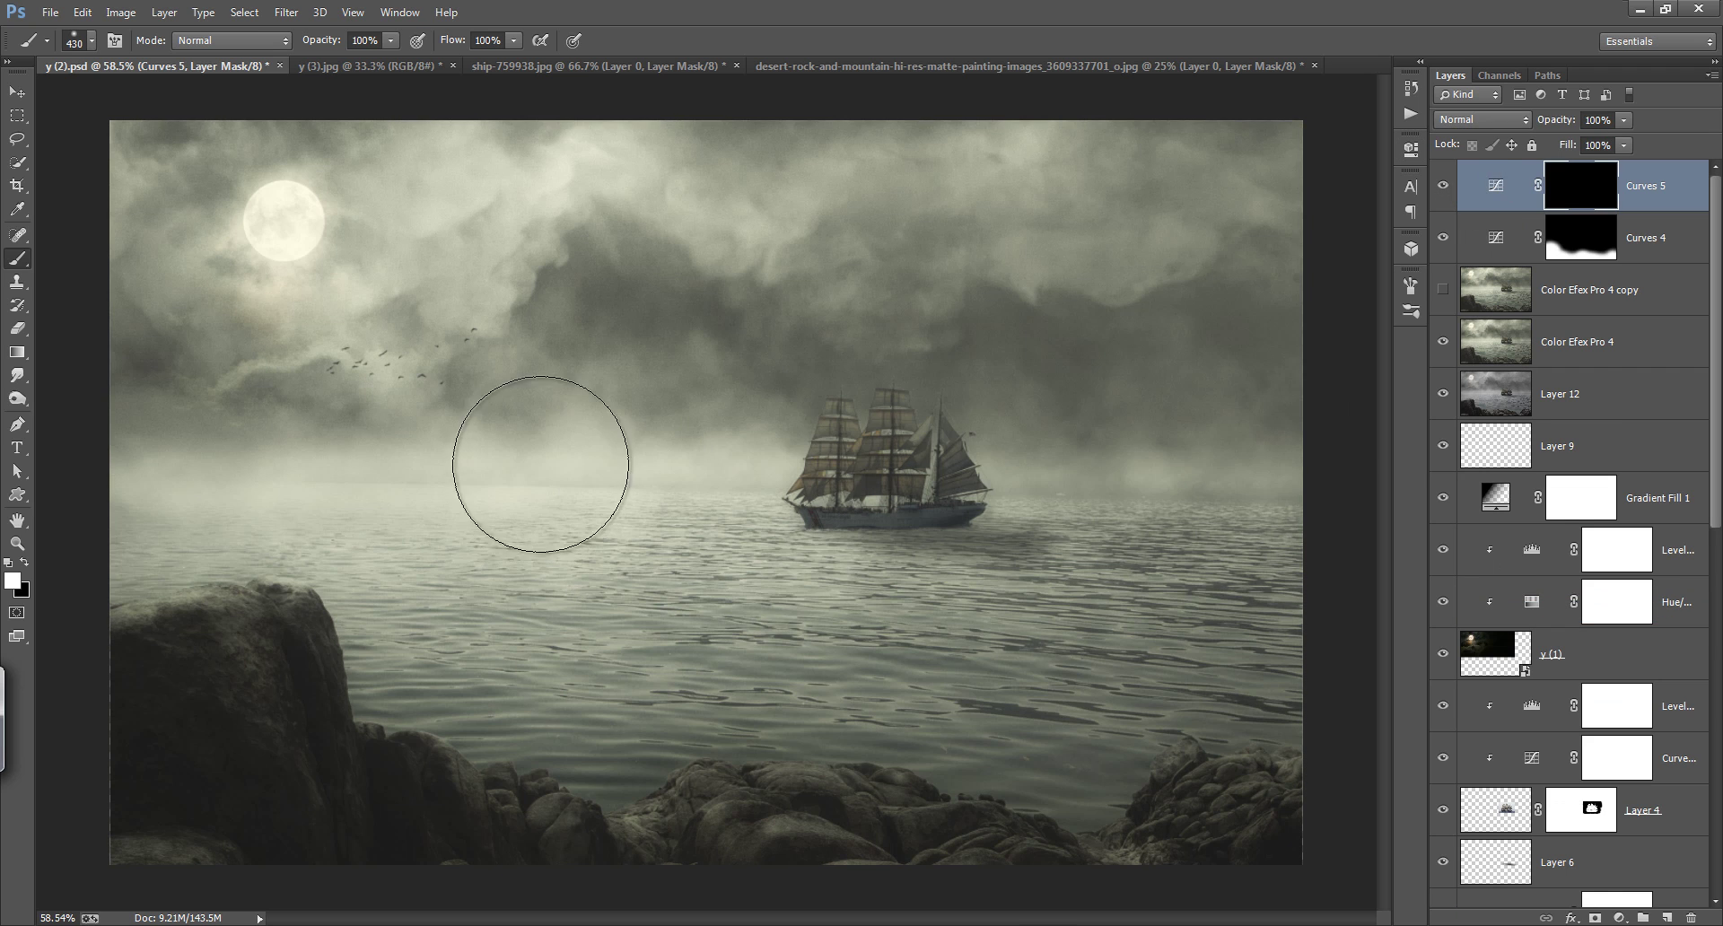
{"action": "mouse_move", "coordinate": [502, 453]}
{"action": "left_mouse_down"}
{"action": "mouse_move", "coordinate": [180, 454]}
{"action": "mouse_move", "coordinate": [403, 384]}
{"action": "mouse_move", "coordinate": [434, 472]}
{"action": "mouse_move", "coordinate": [503, 511]}
{"action": "left_mouse_up"}
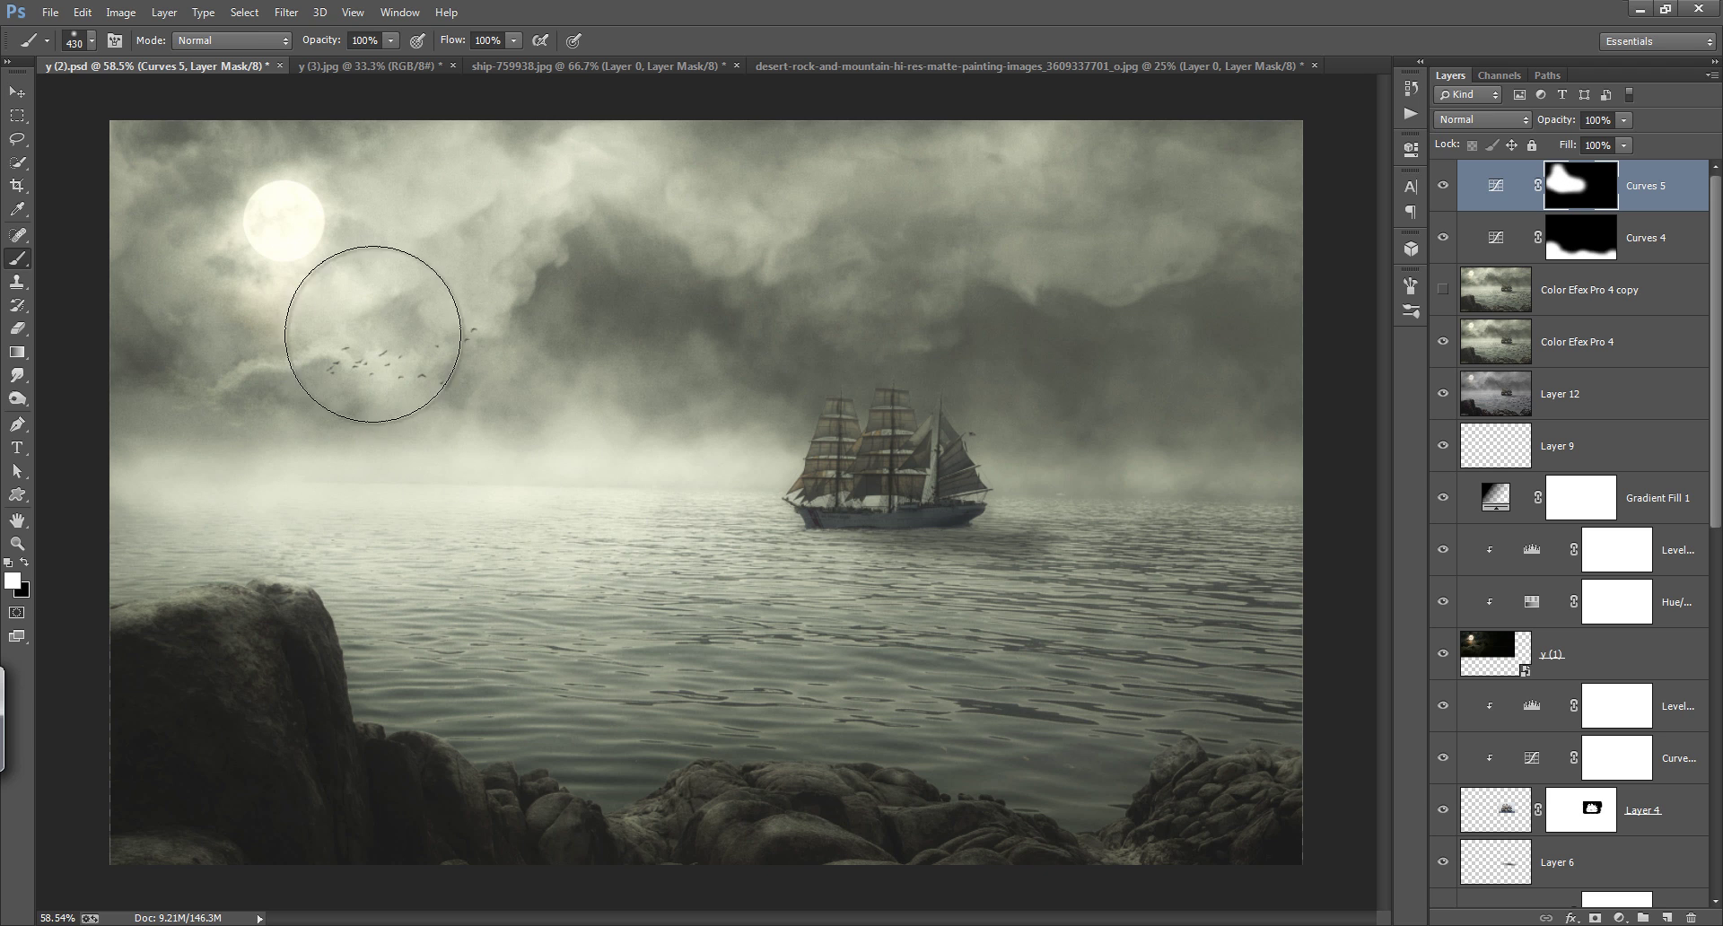
{"action": "left_click_drag", "start_coordinate": [374, 331], "coordinate": [543, 349]}
{"action": "mouse_move", "coordinate": [694, 516]}
{"action": "left_mouse_down"}
{"action": "mouse_move", "coordinate": [807, 604]}
{"action": "mouse_move", "coordinate": [1307, 492]}
{"action": "mouse_move", "coordinate": [1238, 434]}
{"action": "left_mouse_up"}
{"action": "mouse_move", "coordinate": [729, 564]}
{"action": "left_mouse_down"}
{"action": "mouse_move", "coordinate": [1215, 299]}
{"action": "mouse_move", "coordinate": [1273, 347]}
{"action": "left_mouse_up"}
Step: Add Curves 6 with a raised black point, compare it, and stamp the visible layers
{"action": "left_click", "coordinate": [1632, 917]}
{"action": "left_click", "coordinate": [1517, 610]}
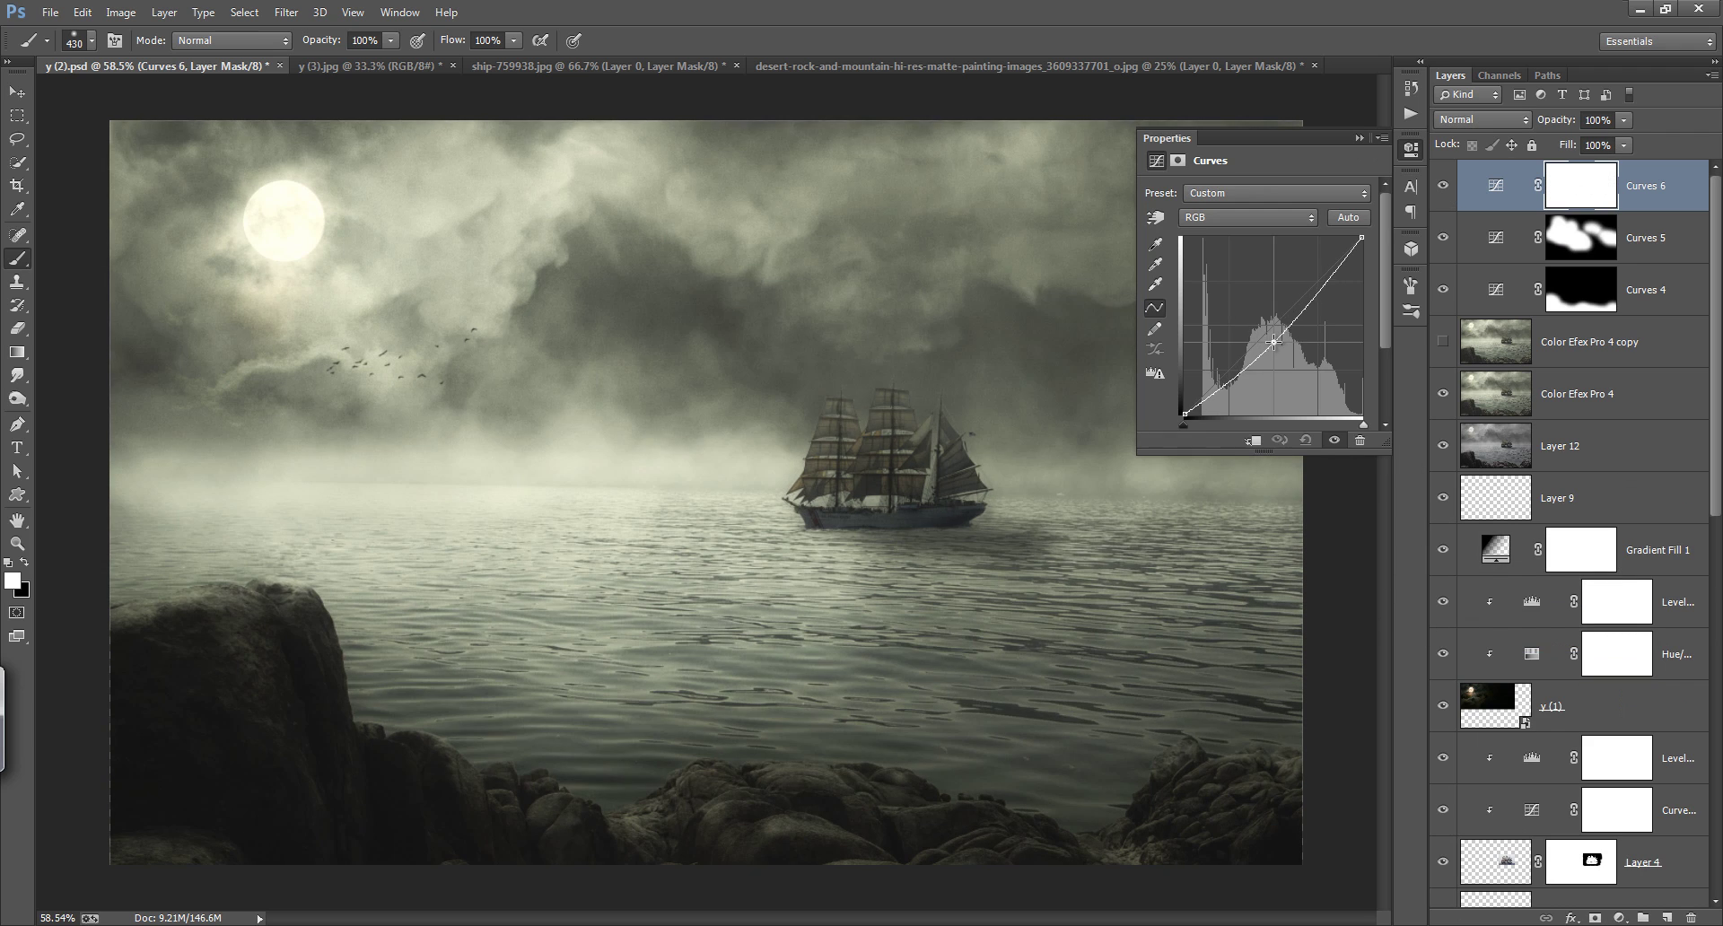
{"action": "left_click_drag", "start_coordinate": [1176, 405], "coordinate": [1182, 397]}
{"action": "left_click", "coordinate": [1359, 138]}
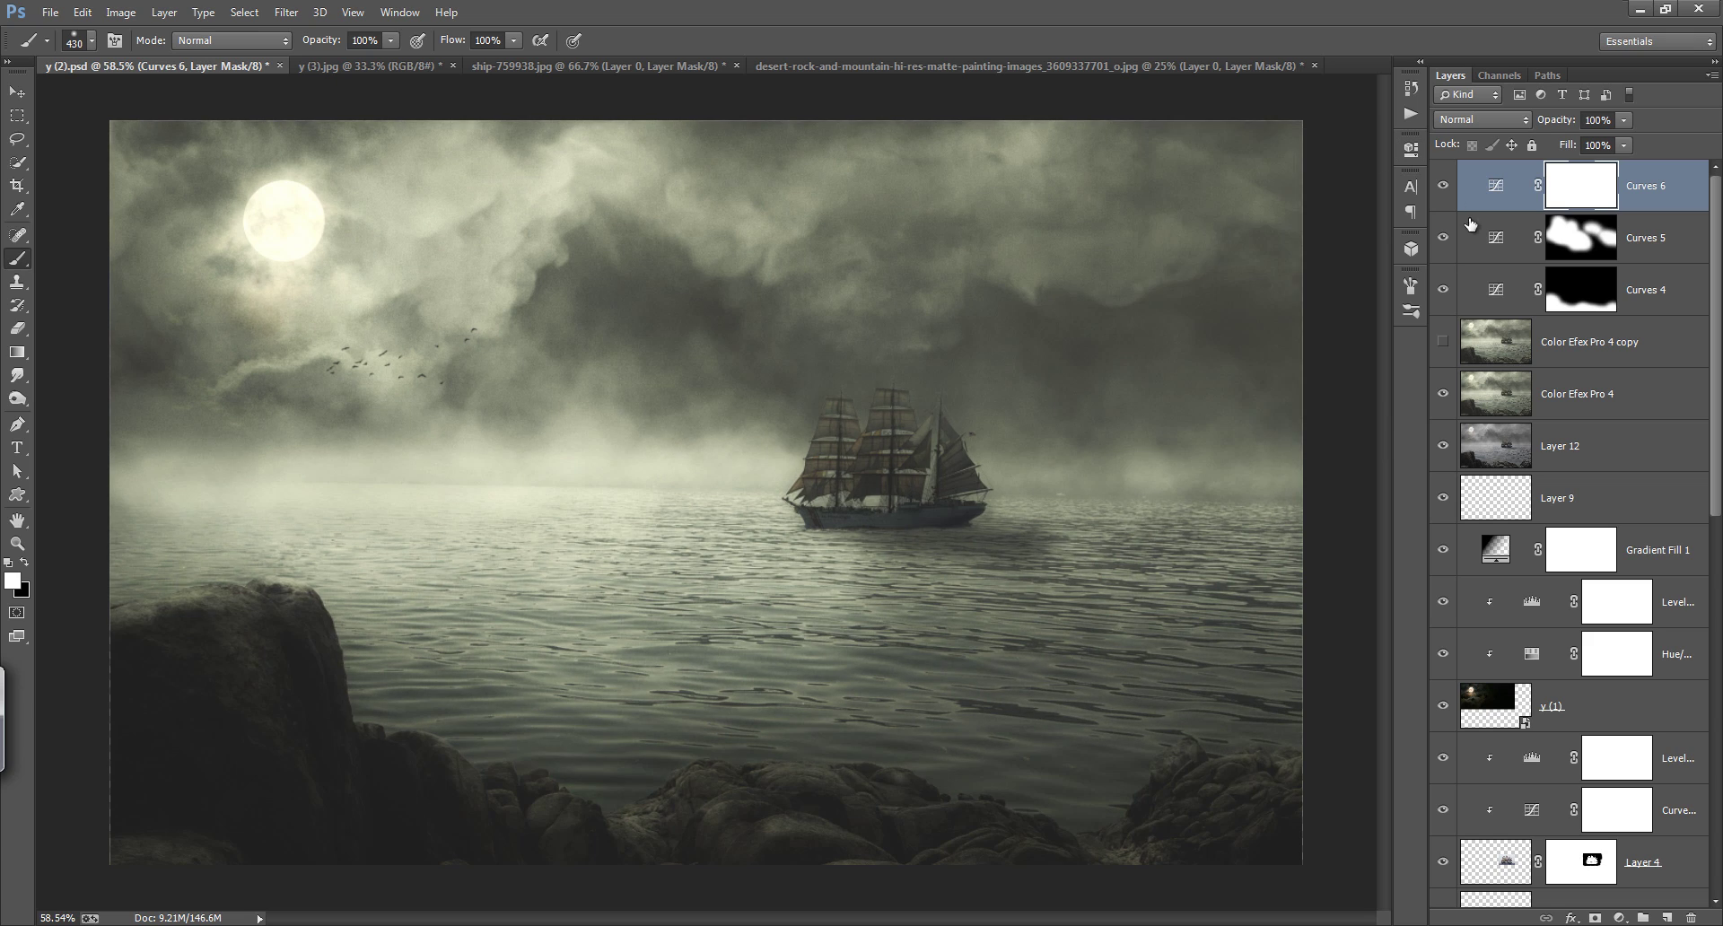
{"action": "left_click", "coordinate": [1443, 186]}
{"action": "left_click", "coordinate": [1443, 186]}
{"action": "left_click", "coordinate": [1443, 185]}
{"action": "left_click", "coordinate": [1443, 185]}
{"action": "left_click", "coordinate": [1443, 185]}
{"action": "left_click", "coordinate": [1443, 186]}
{"action": "left_click", "coordinate": [1442, 186]}
{"action": "left_click", "coordinate": [1443, 186]}
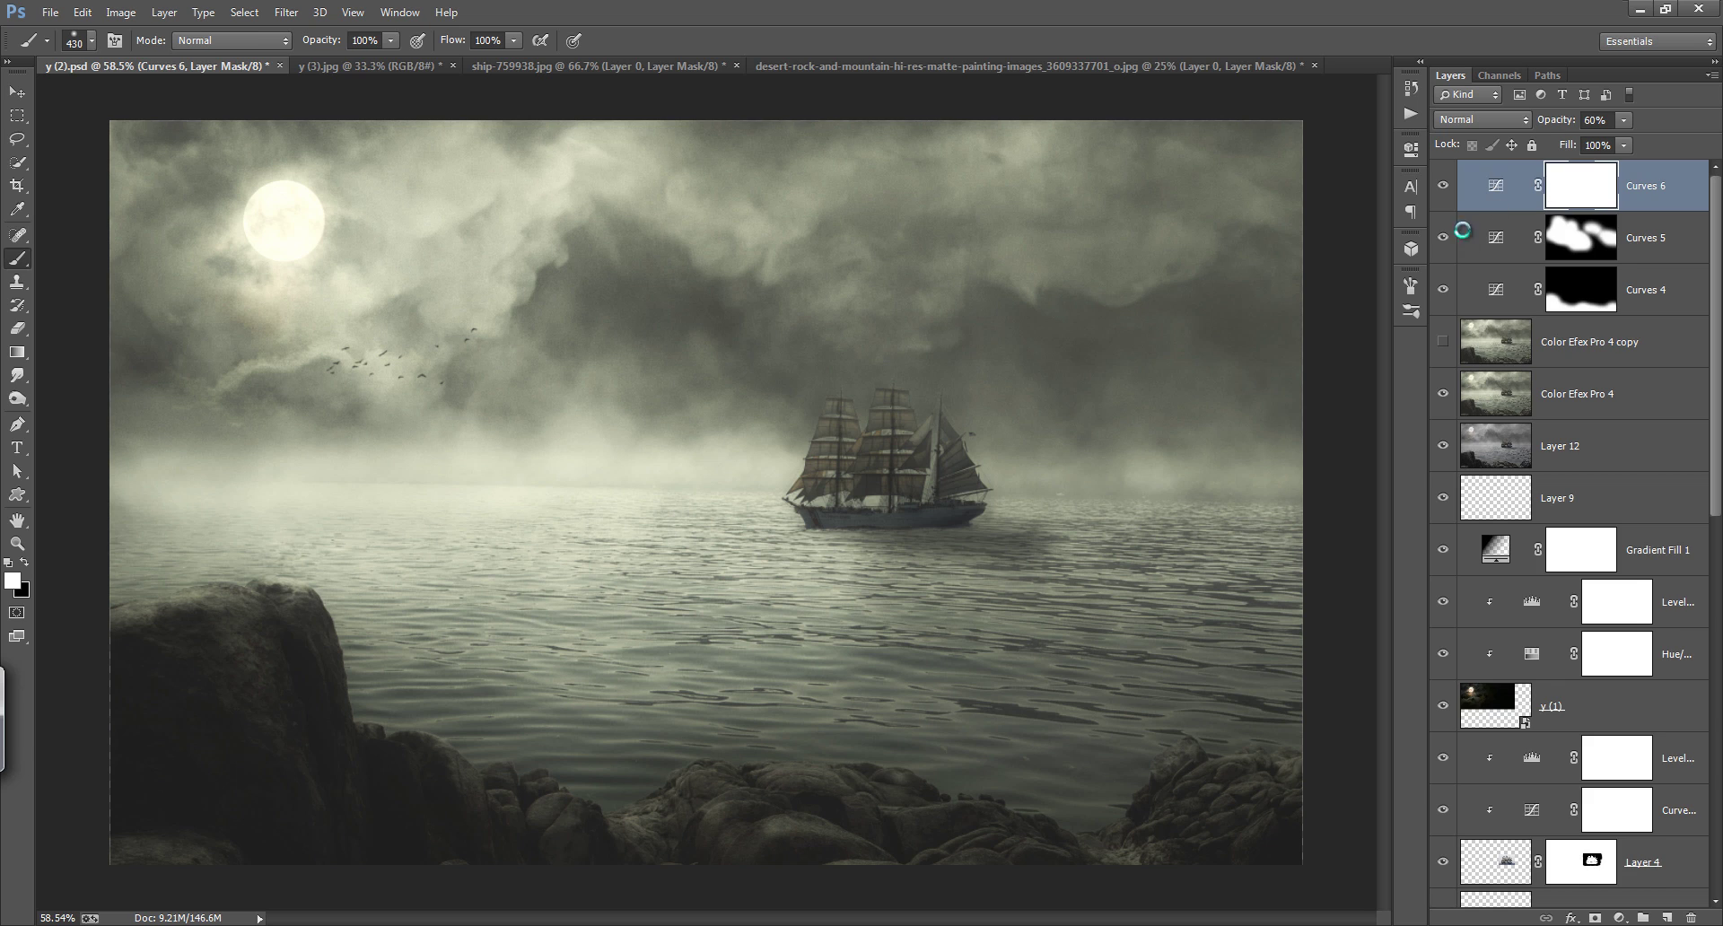
{"action": "key", "text": "ctrl+shift+alt+e"}
Step: Open the merged layer in Camera Raw with Clarity +24 and sharpening amount 28
{"action": "key", "text": "v"}
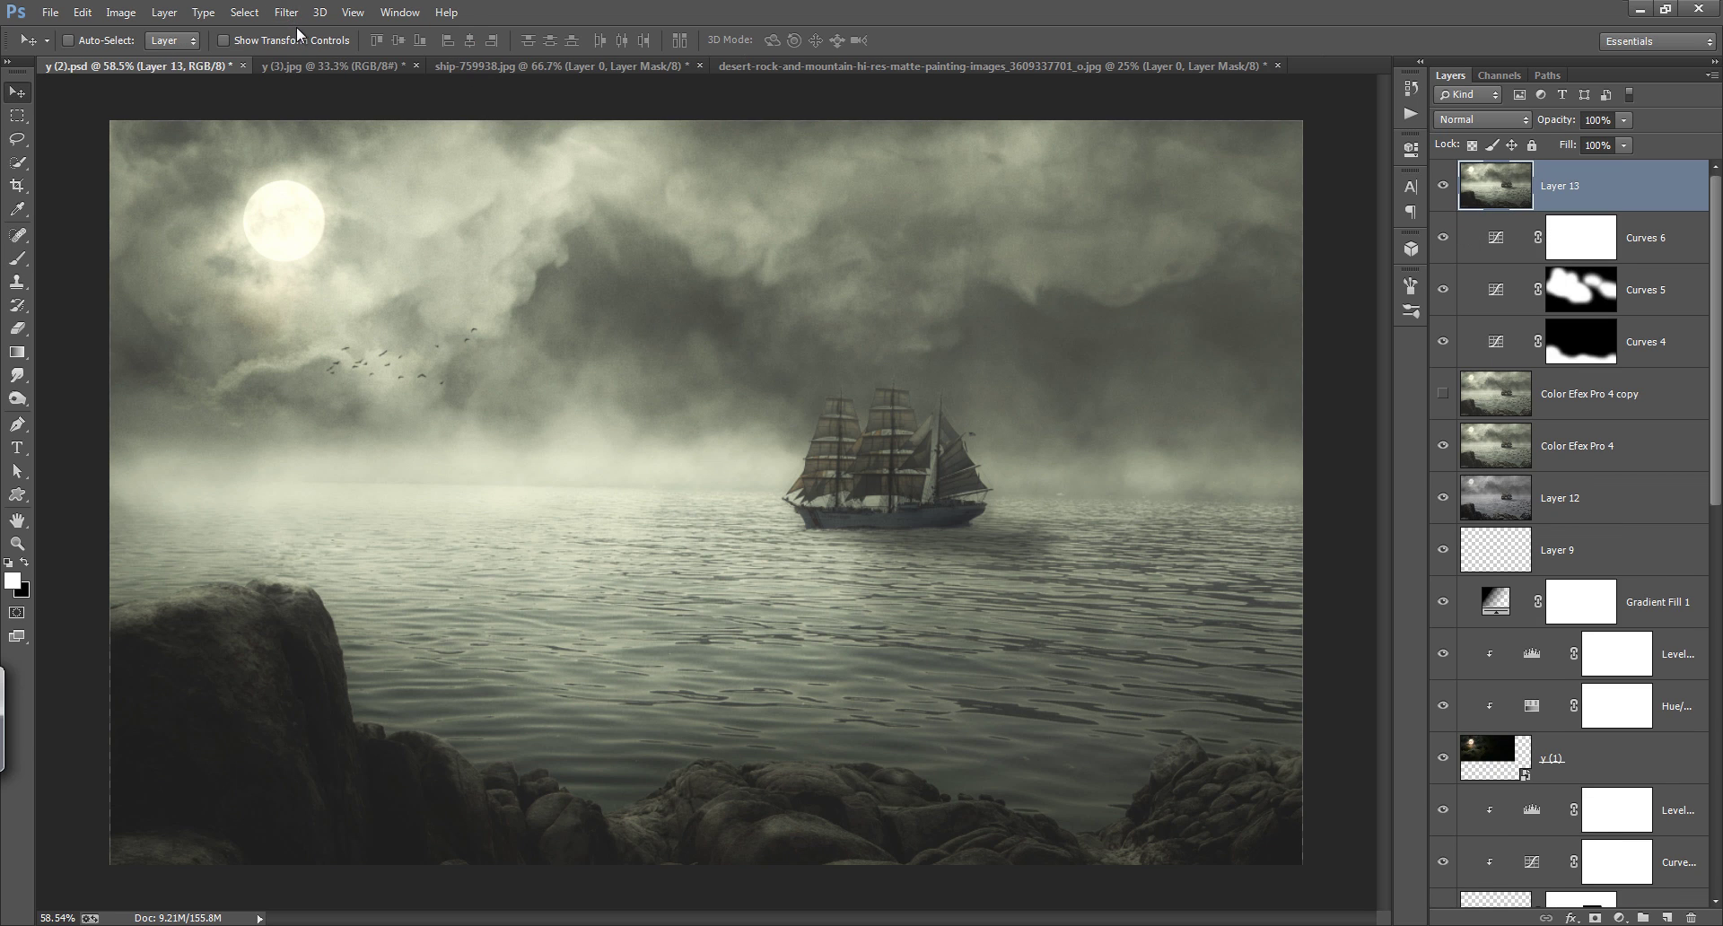
{"action": "left_click", "coordinate": [286, 13]}
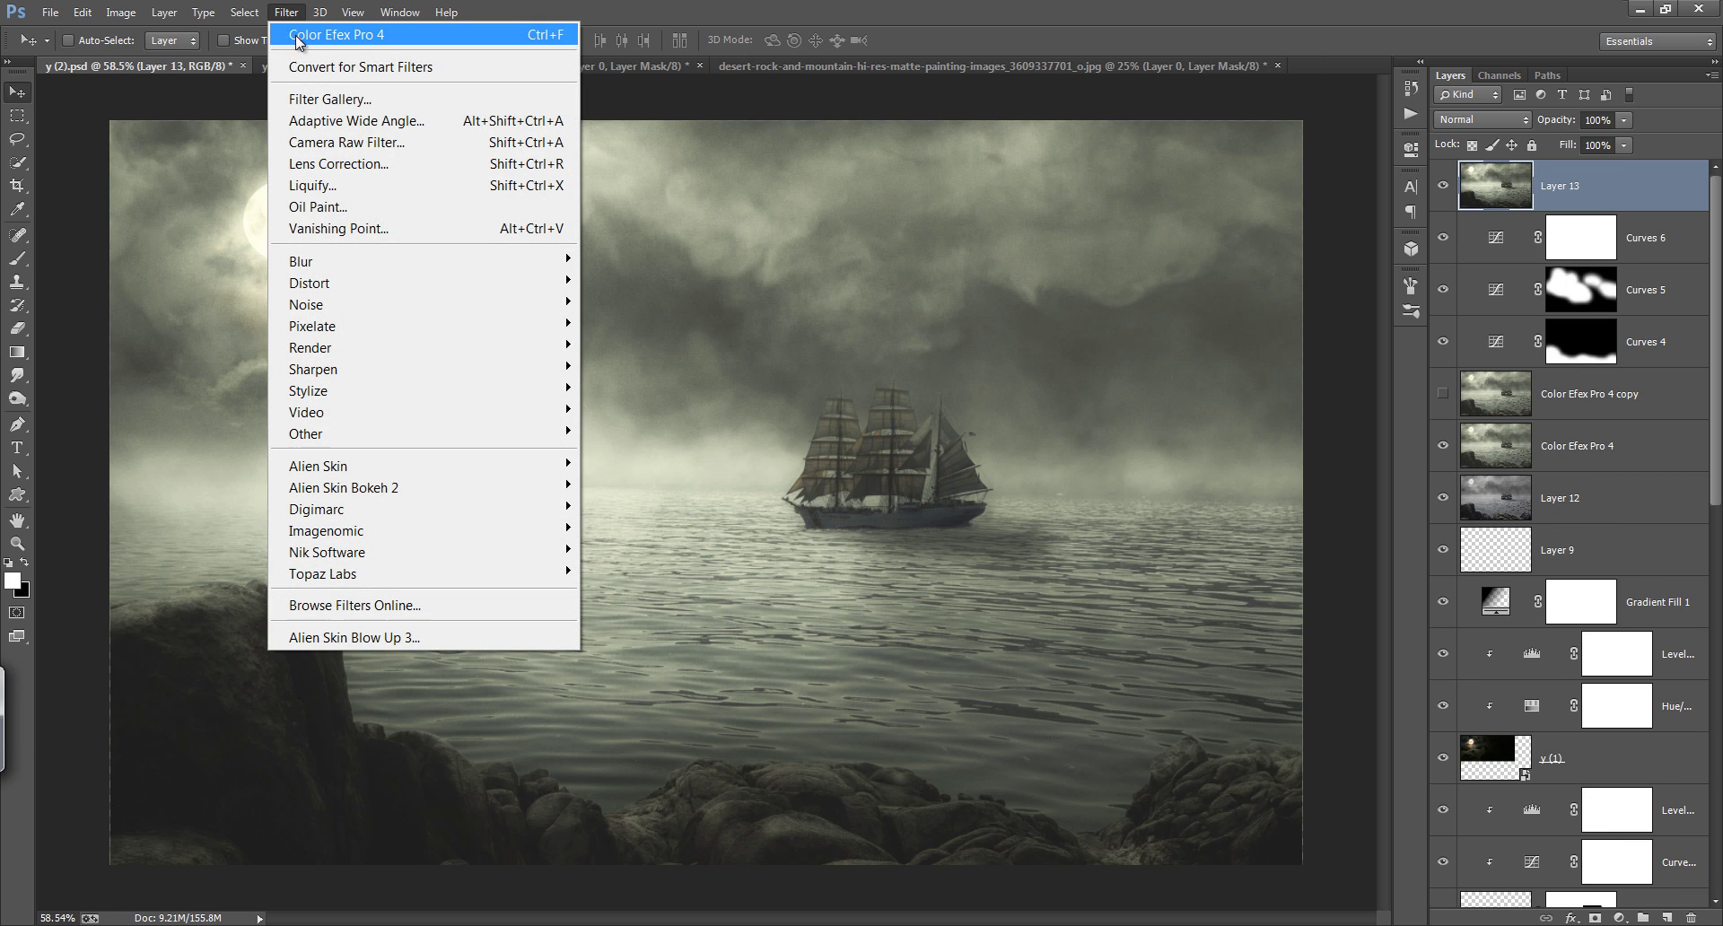
{"action": "left_click", "coordinate": [359, 142]}
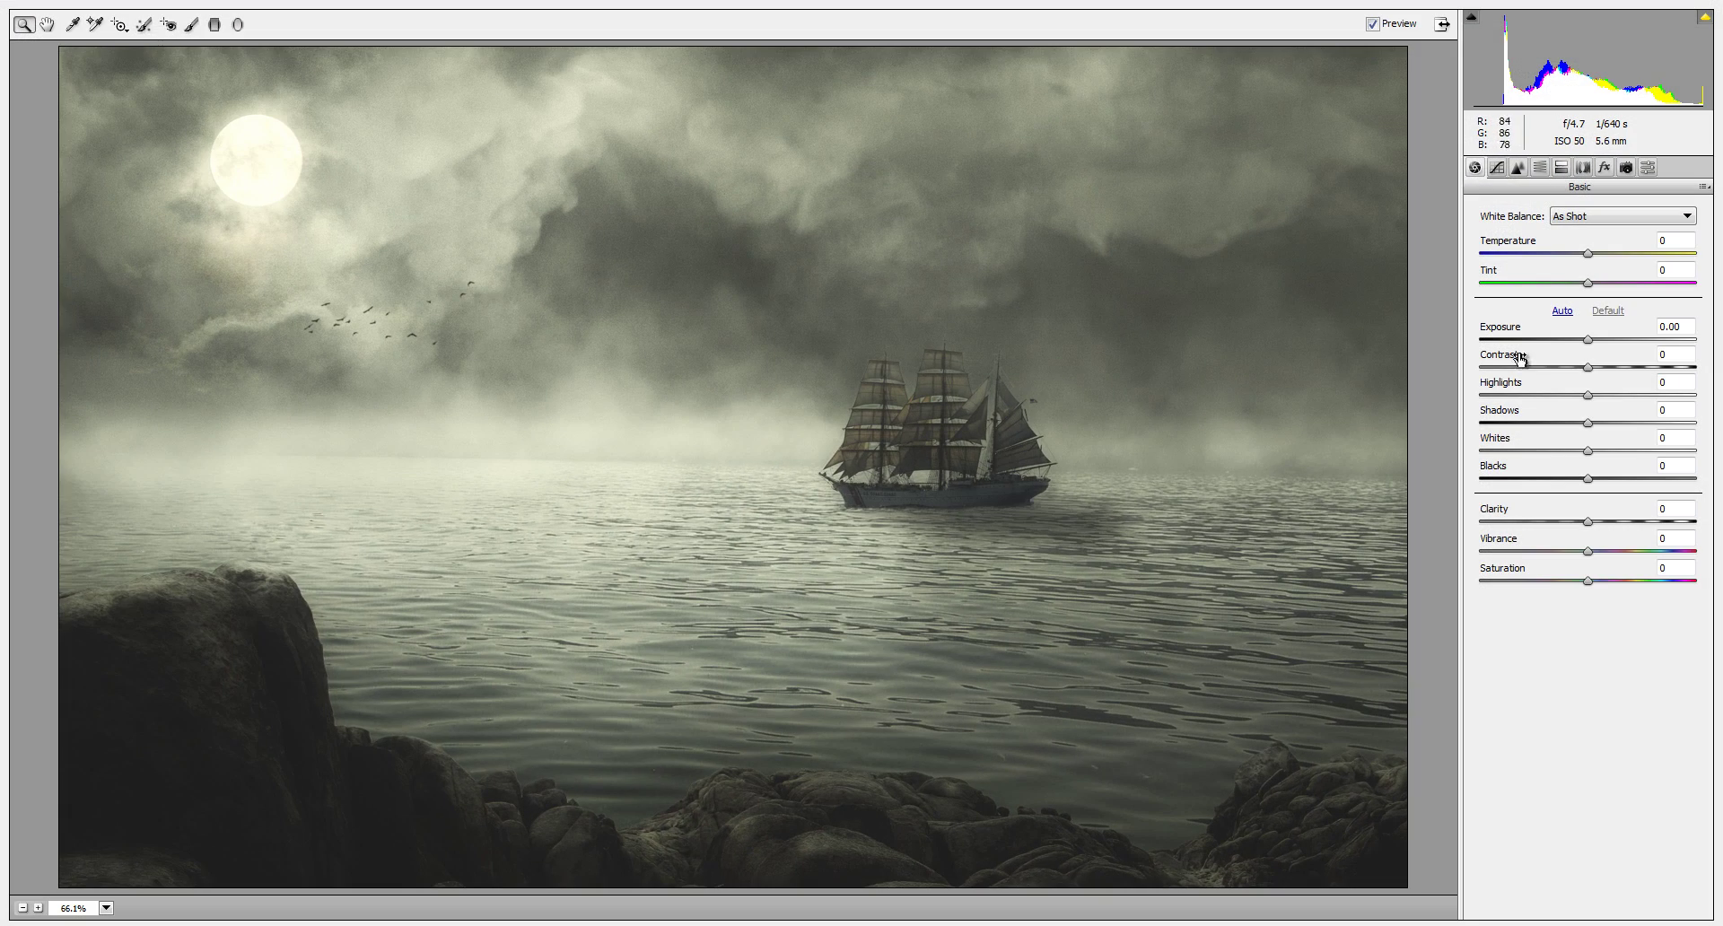
{"action": "left_click_drag", "start_coordinate": [1589, 522], "coordinate": [1617, 526]}
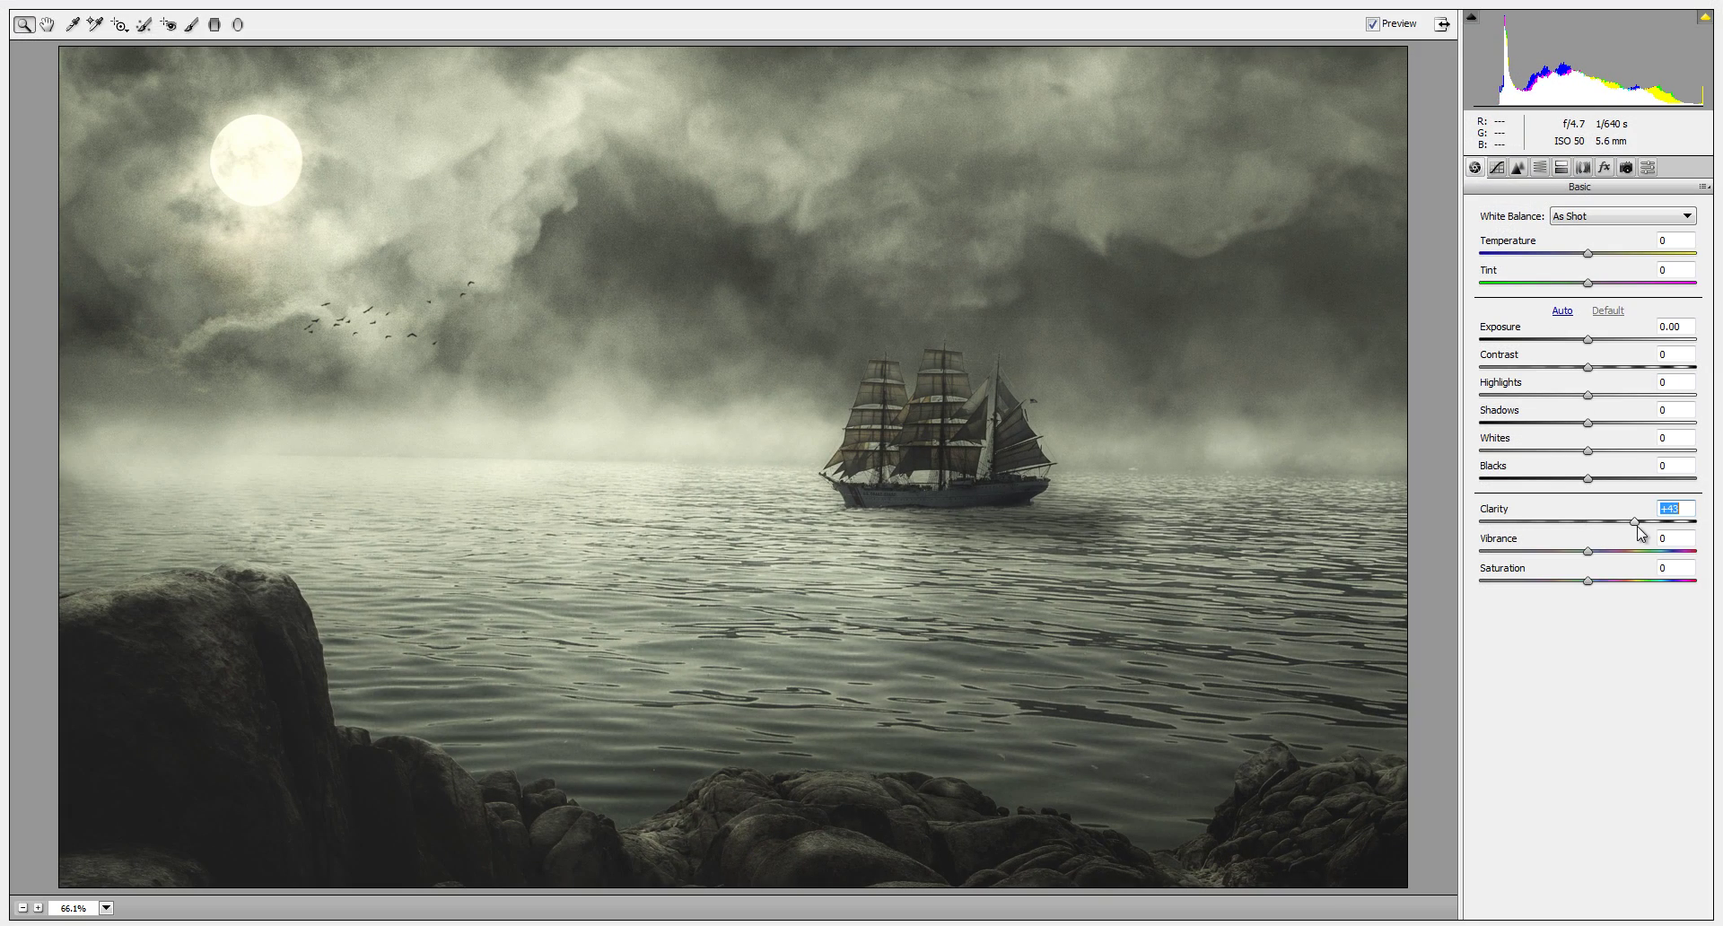
{"action": "left_click", "coordinate": [1517, 167]}
{"action": "left_click_drag", "start_coordinate": [1485, 243], "coordinate": [1521, 252]}
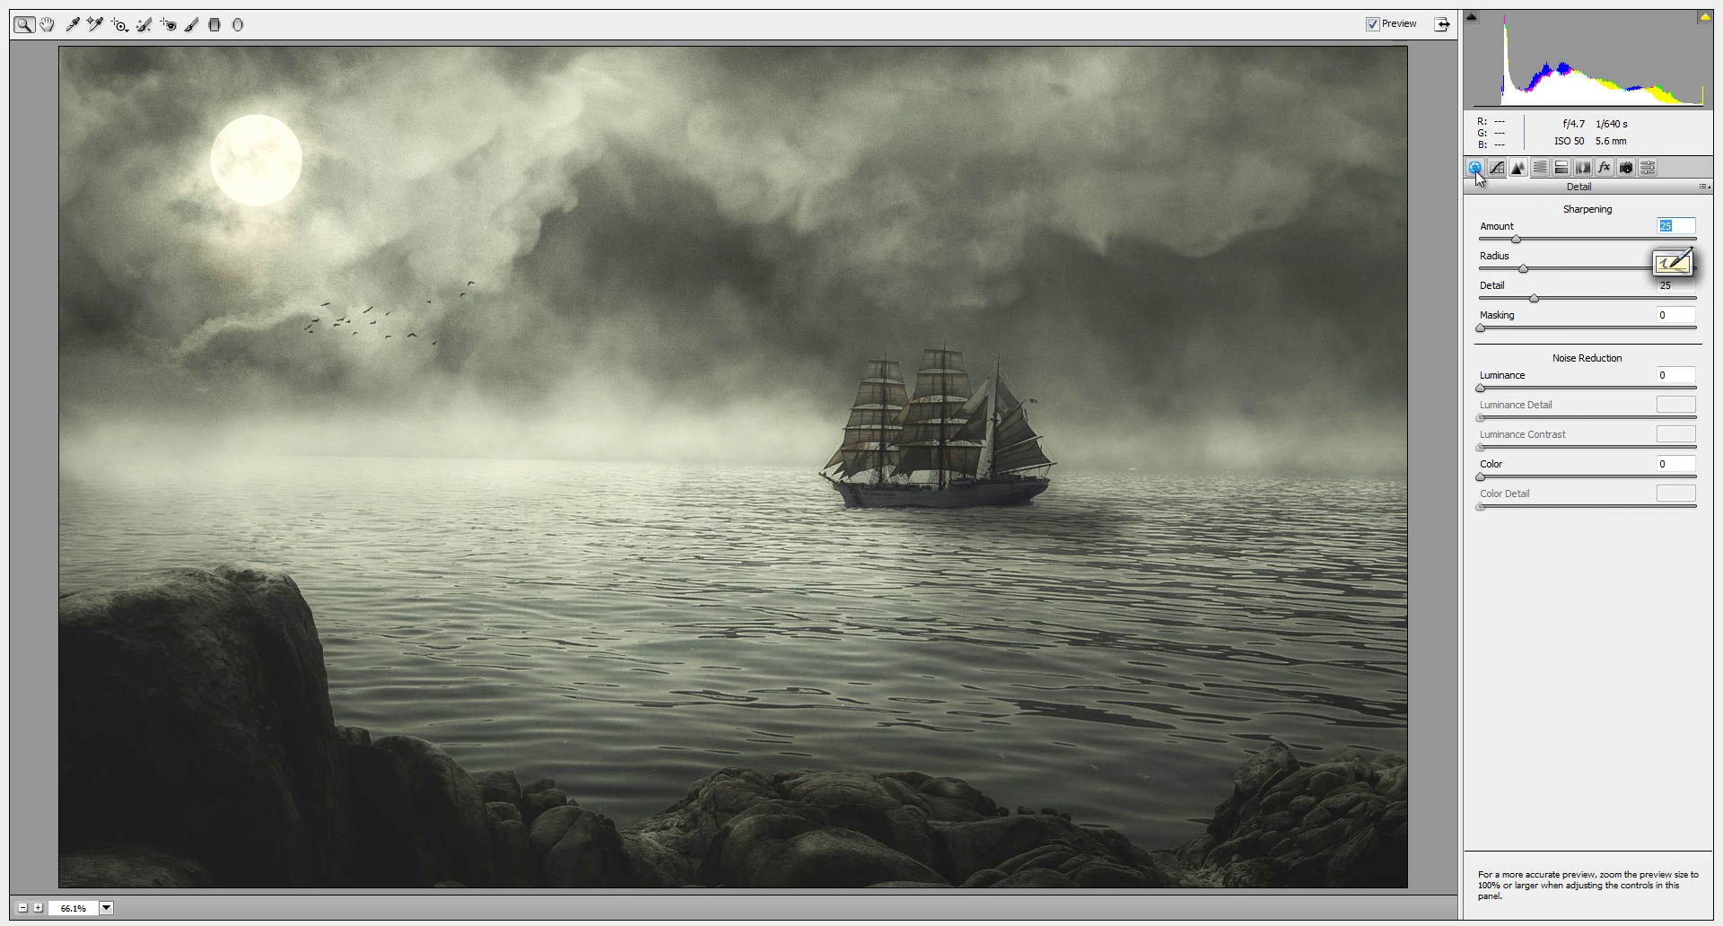
{"action": "left_click", "coordinate": [1475, 169]}
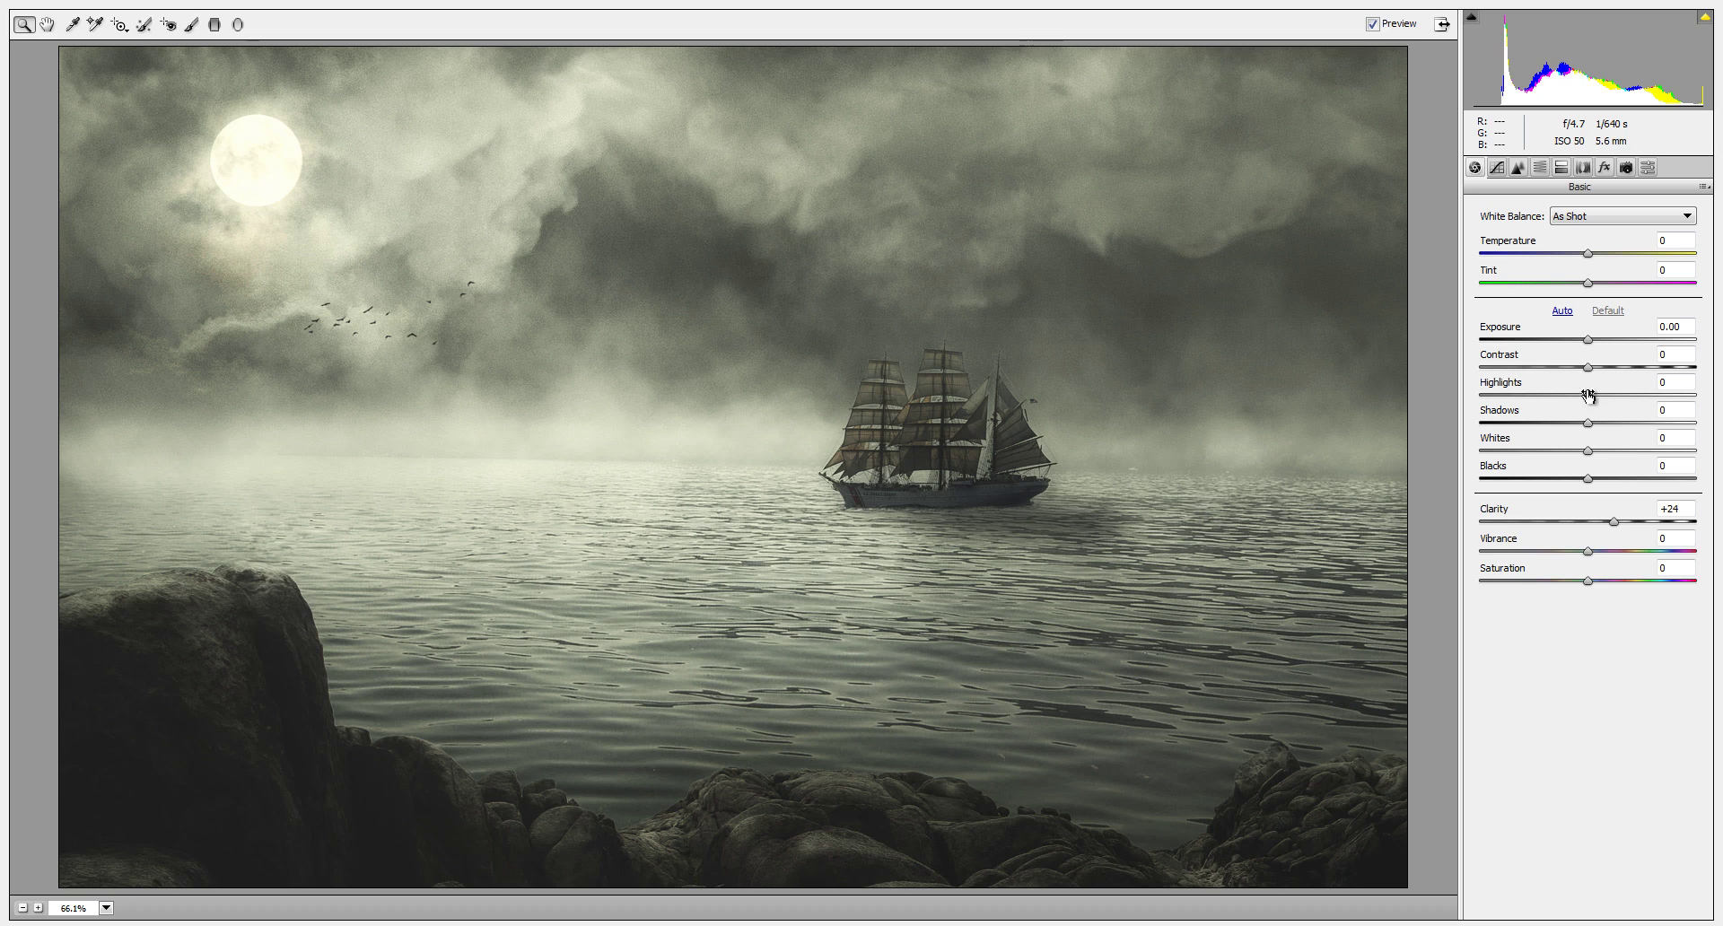
Step: Lift the blacks on the tone curve, set Exposure to -0.25 and cool the temperature
{"action": "left_click_drag", "start_coordinate": [1589, 341], "coordinate": [1573, 343]}
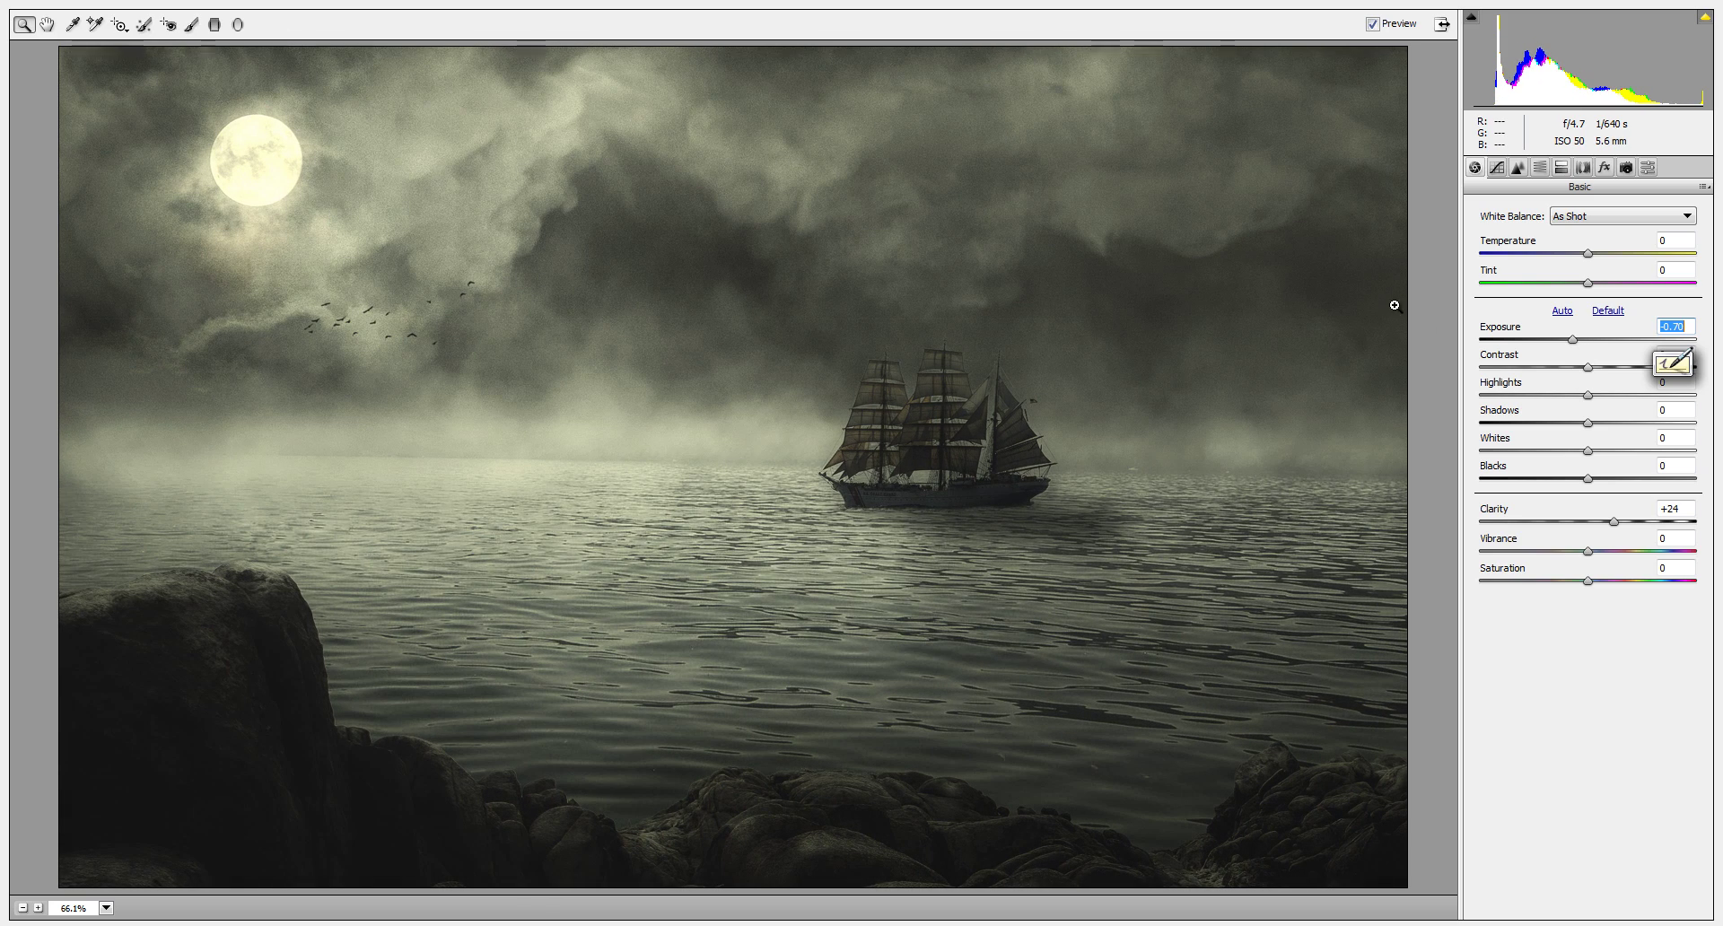
{"action": "left_click", "coordinate": [1496, 167]}
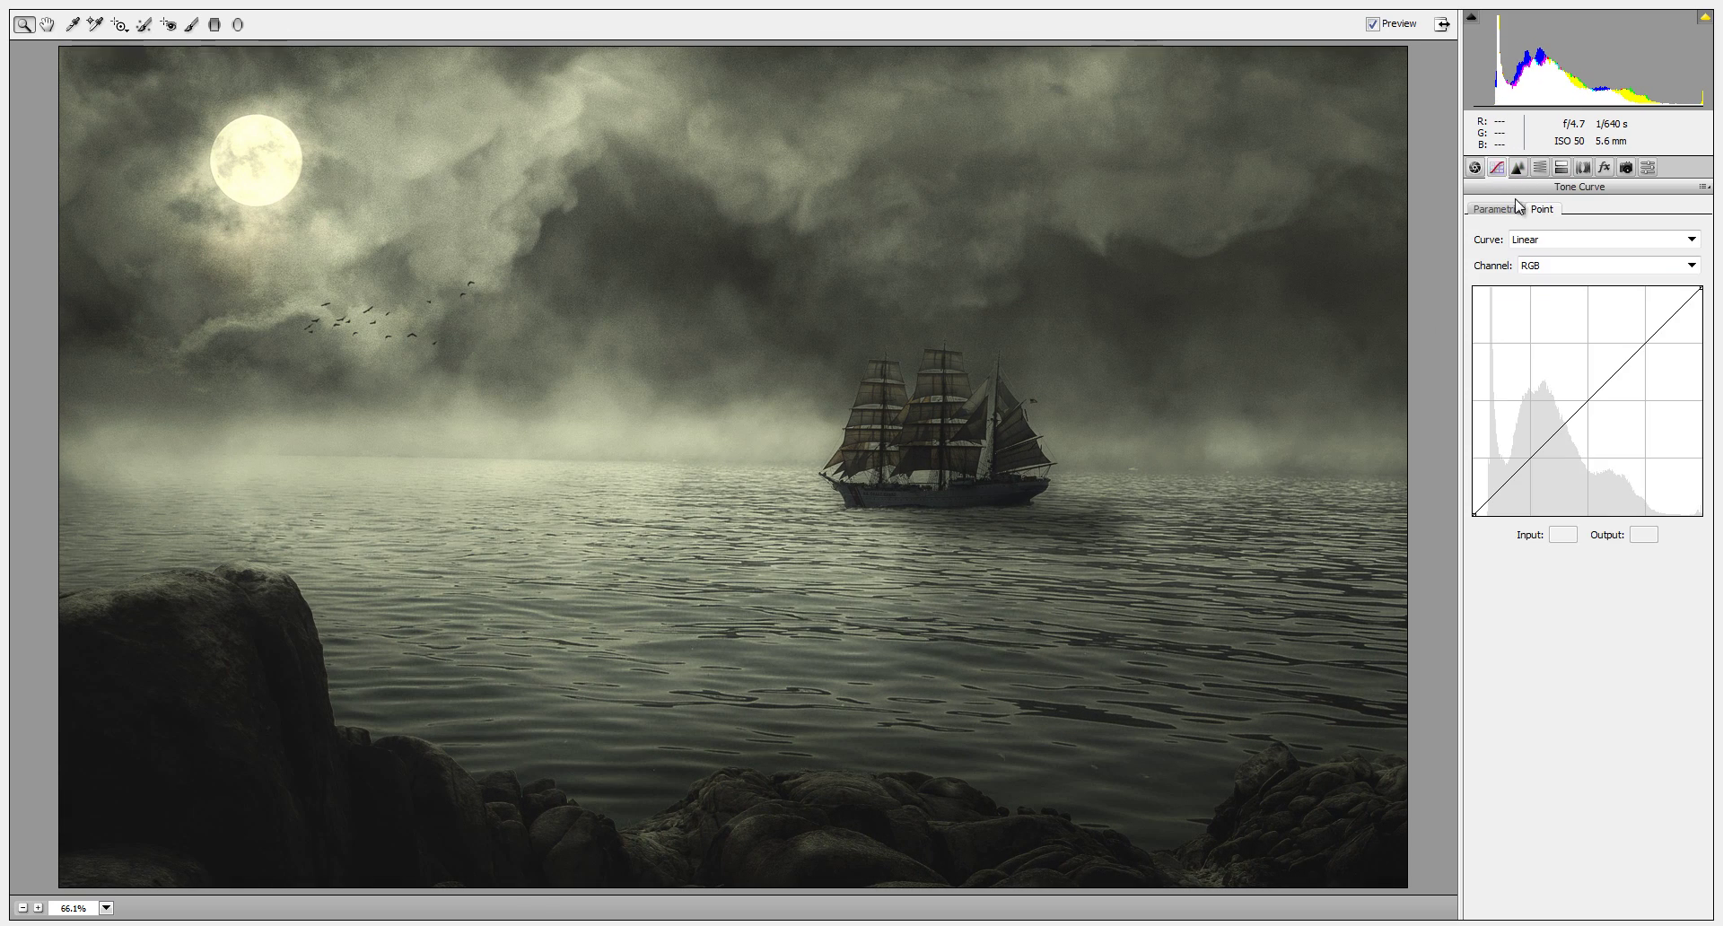
{"action": "left_click_drag", "start_coordinate": [1473, 515], "coordinate": [1470, 502]}
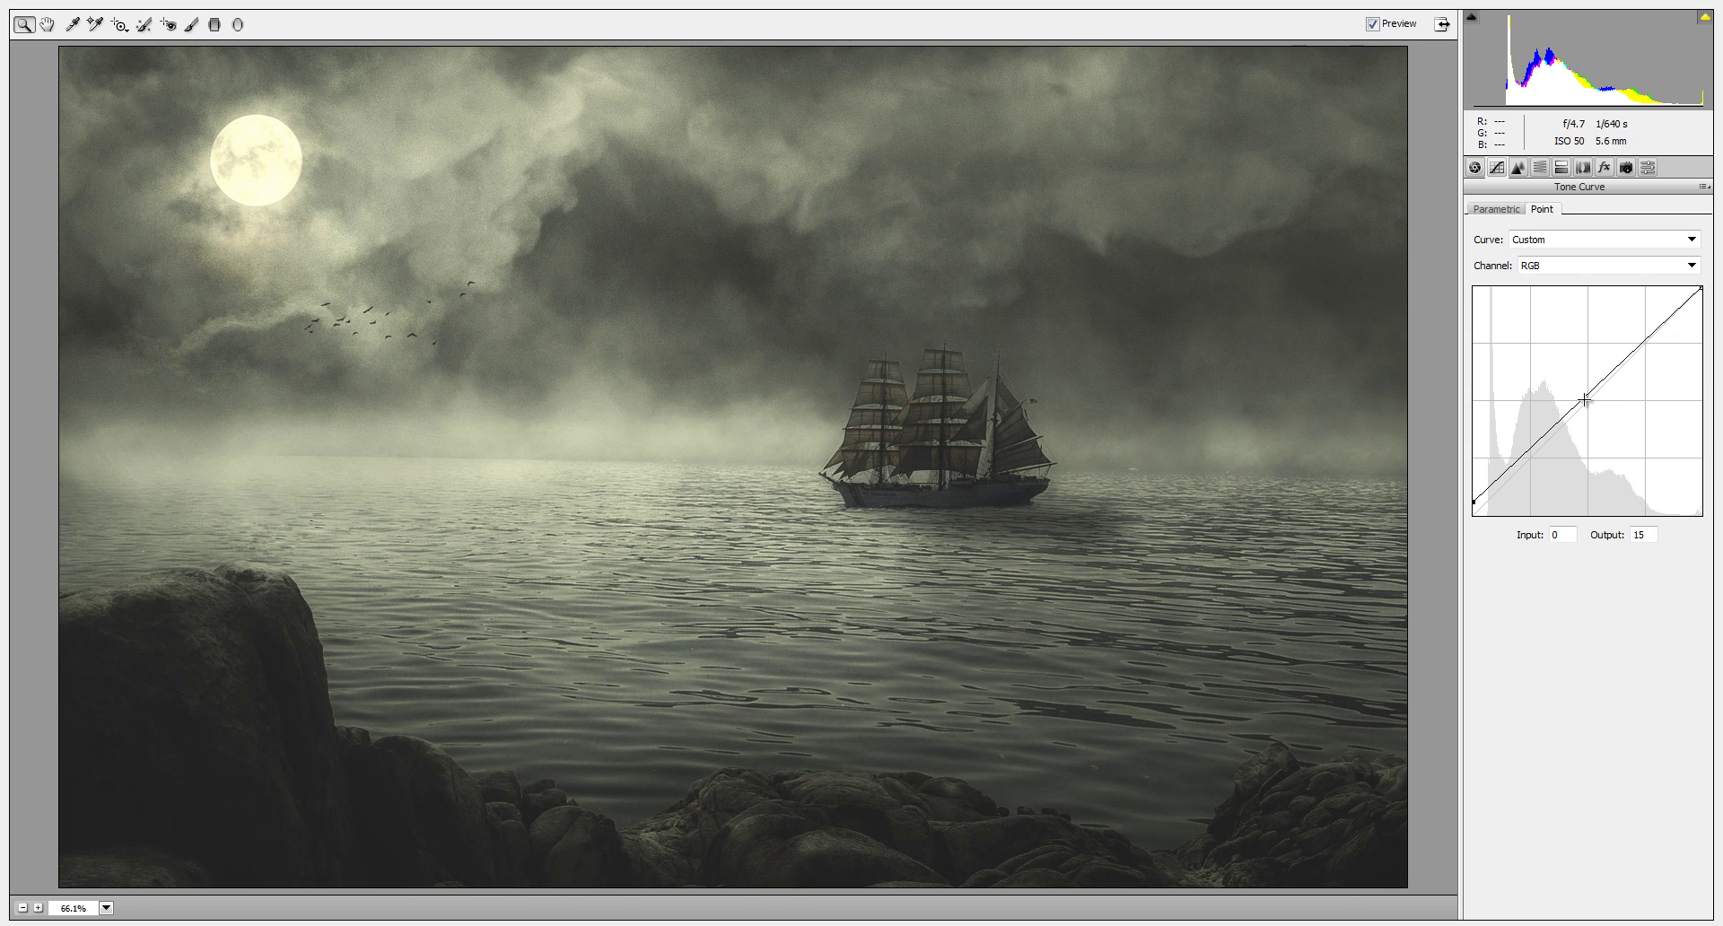
{"action": "left_click_drag", "start_coordinate": [1586, 400], "coordinate": [1587, 409]}
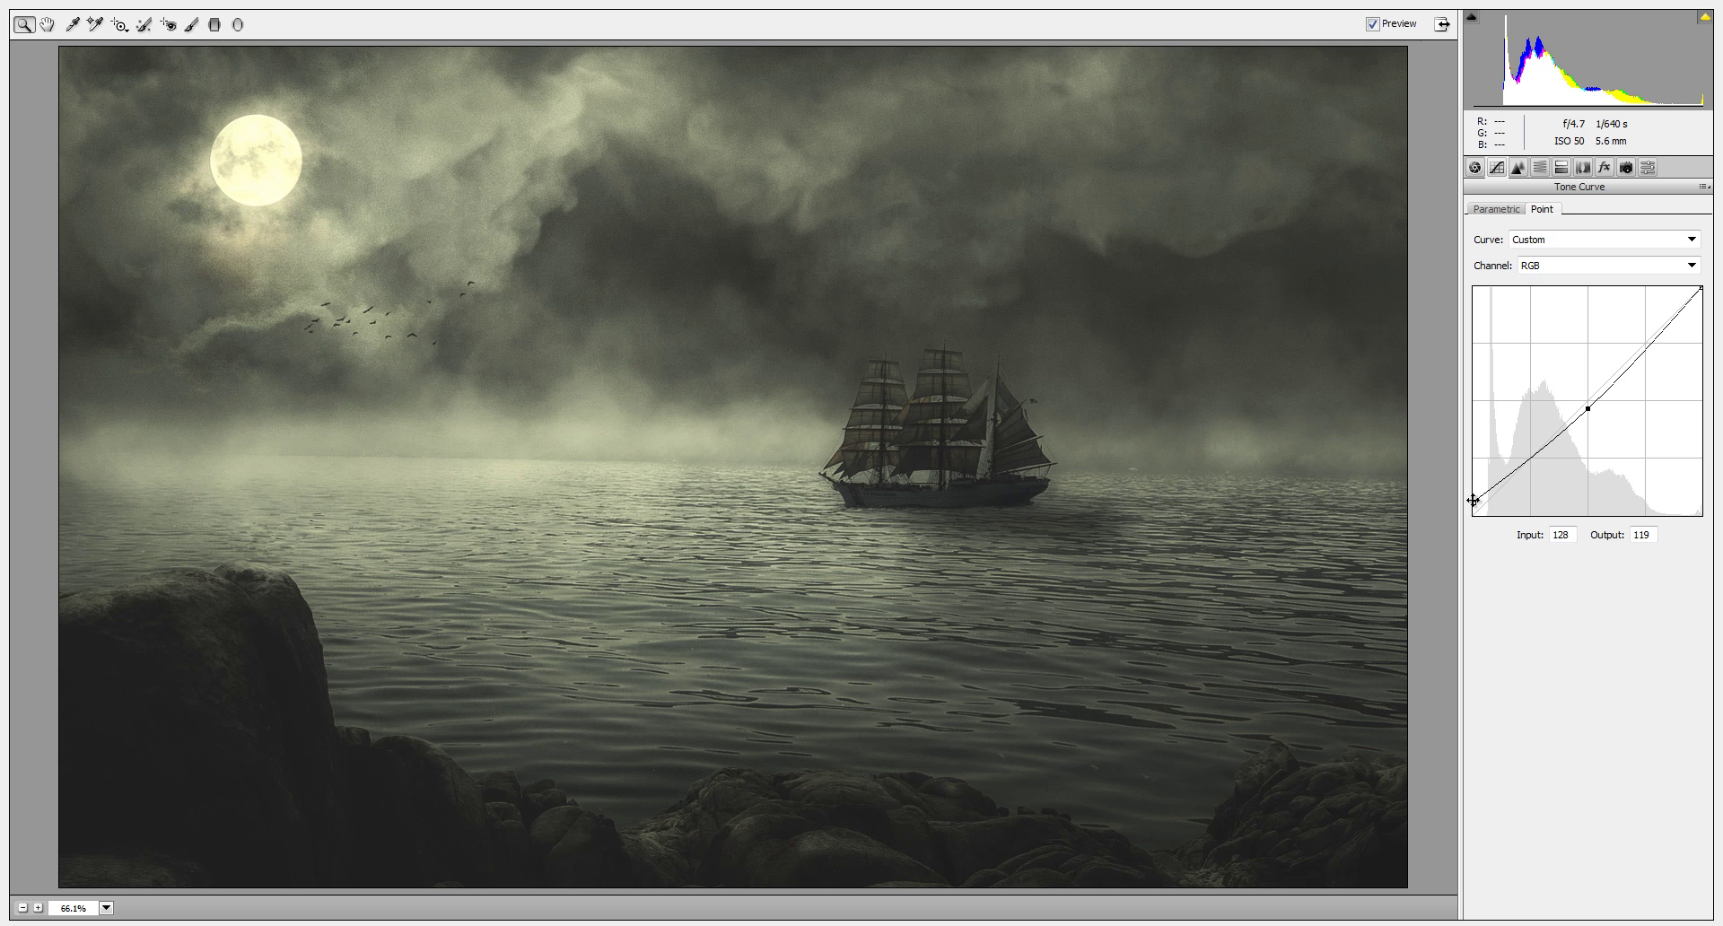
{"action": "left_click", "coordinate": [1475, 167]}
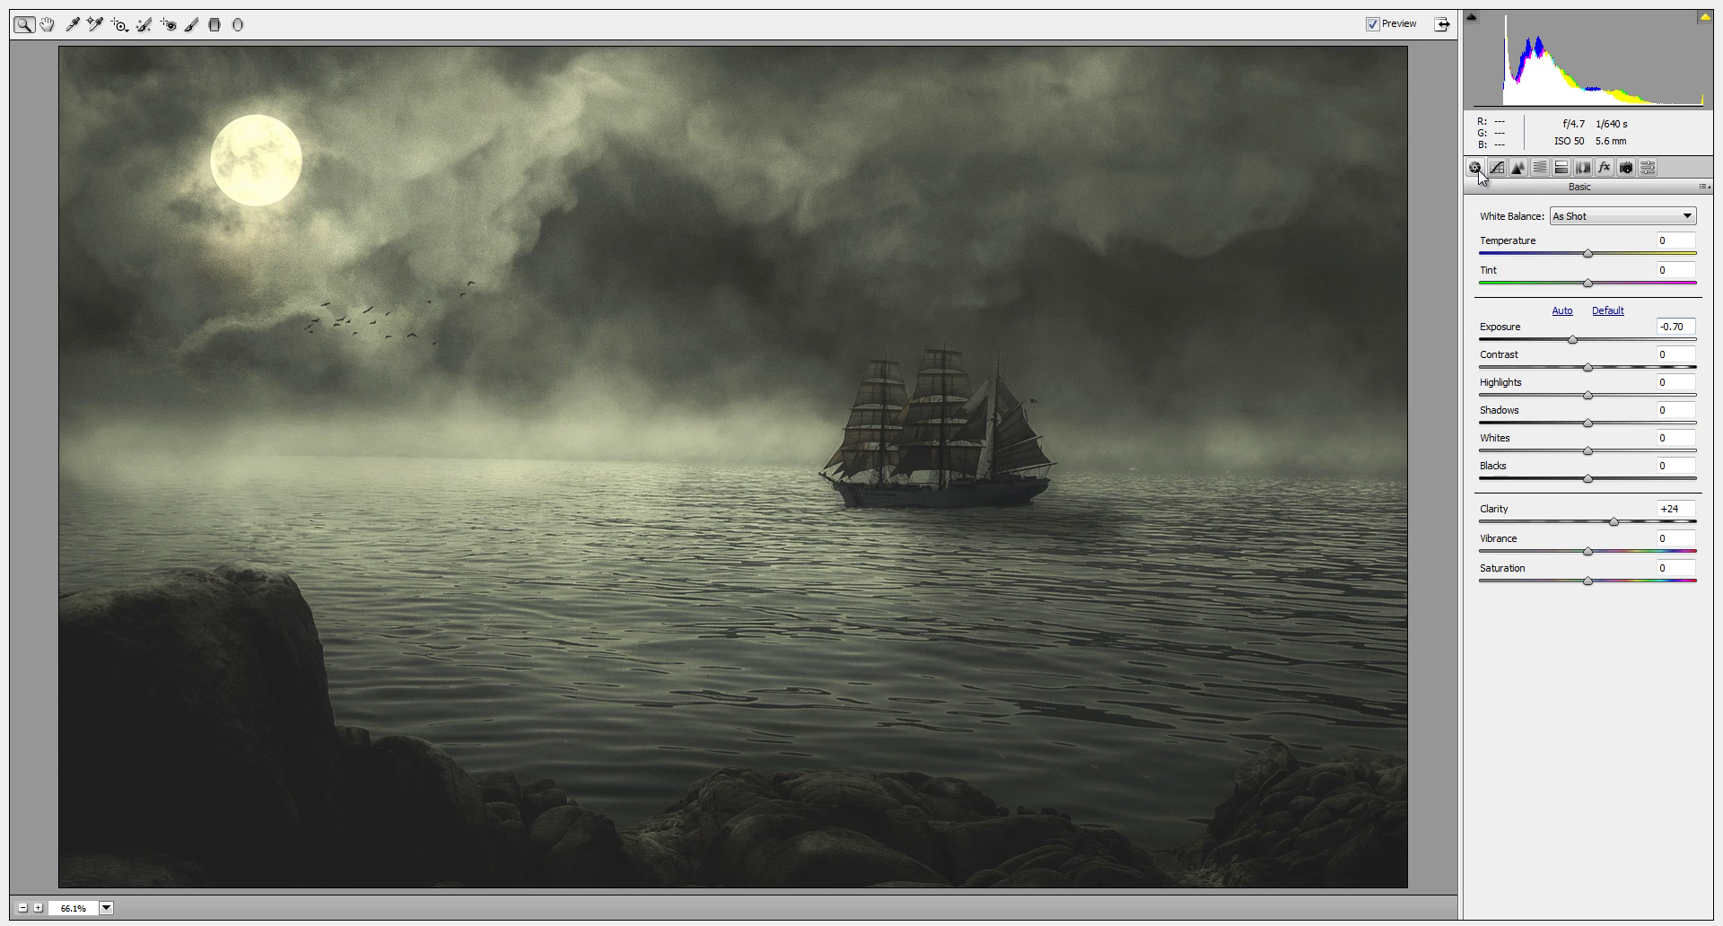
{"action": "left_click_drag", "start_coordinate": [1575, 341], "coordinate": [1582, 341]}
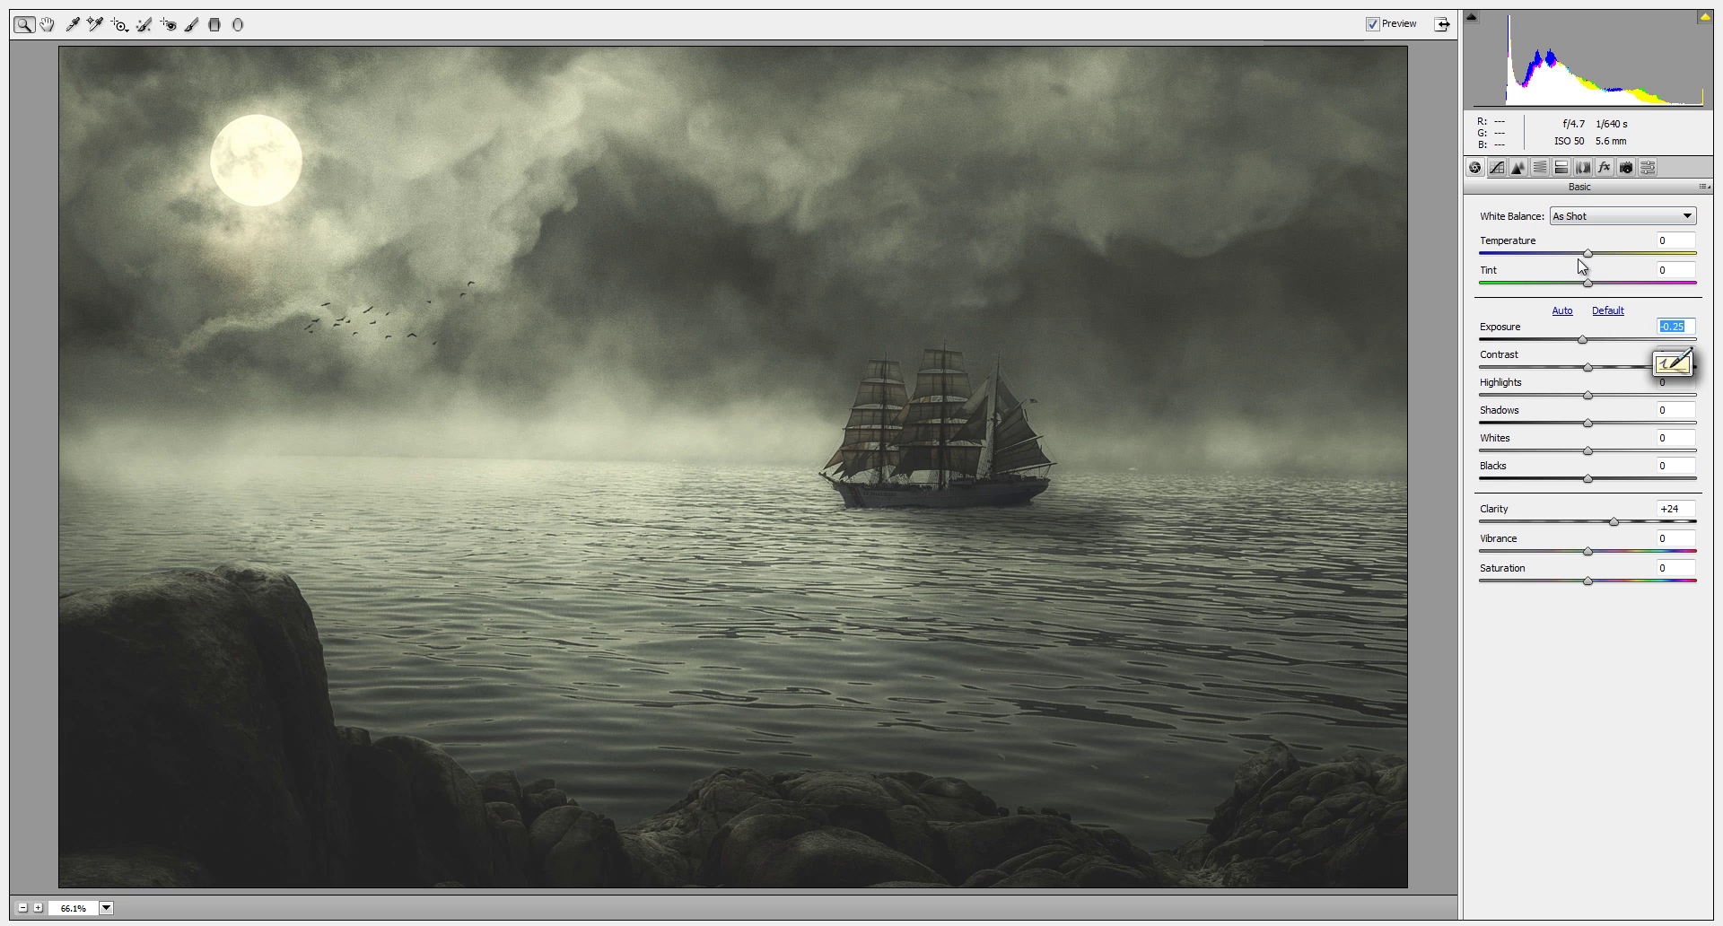
{"action": "left_click_drag", "start_coordinate": [1590, 259], "coordinate": [1582, 263]}
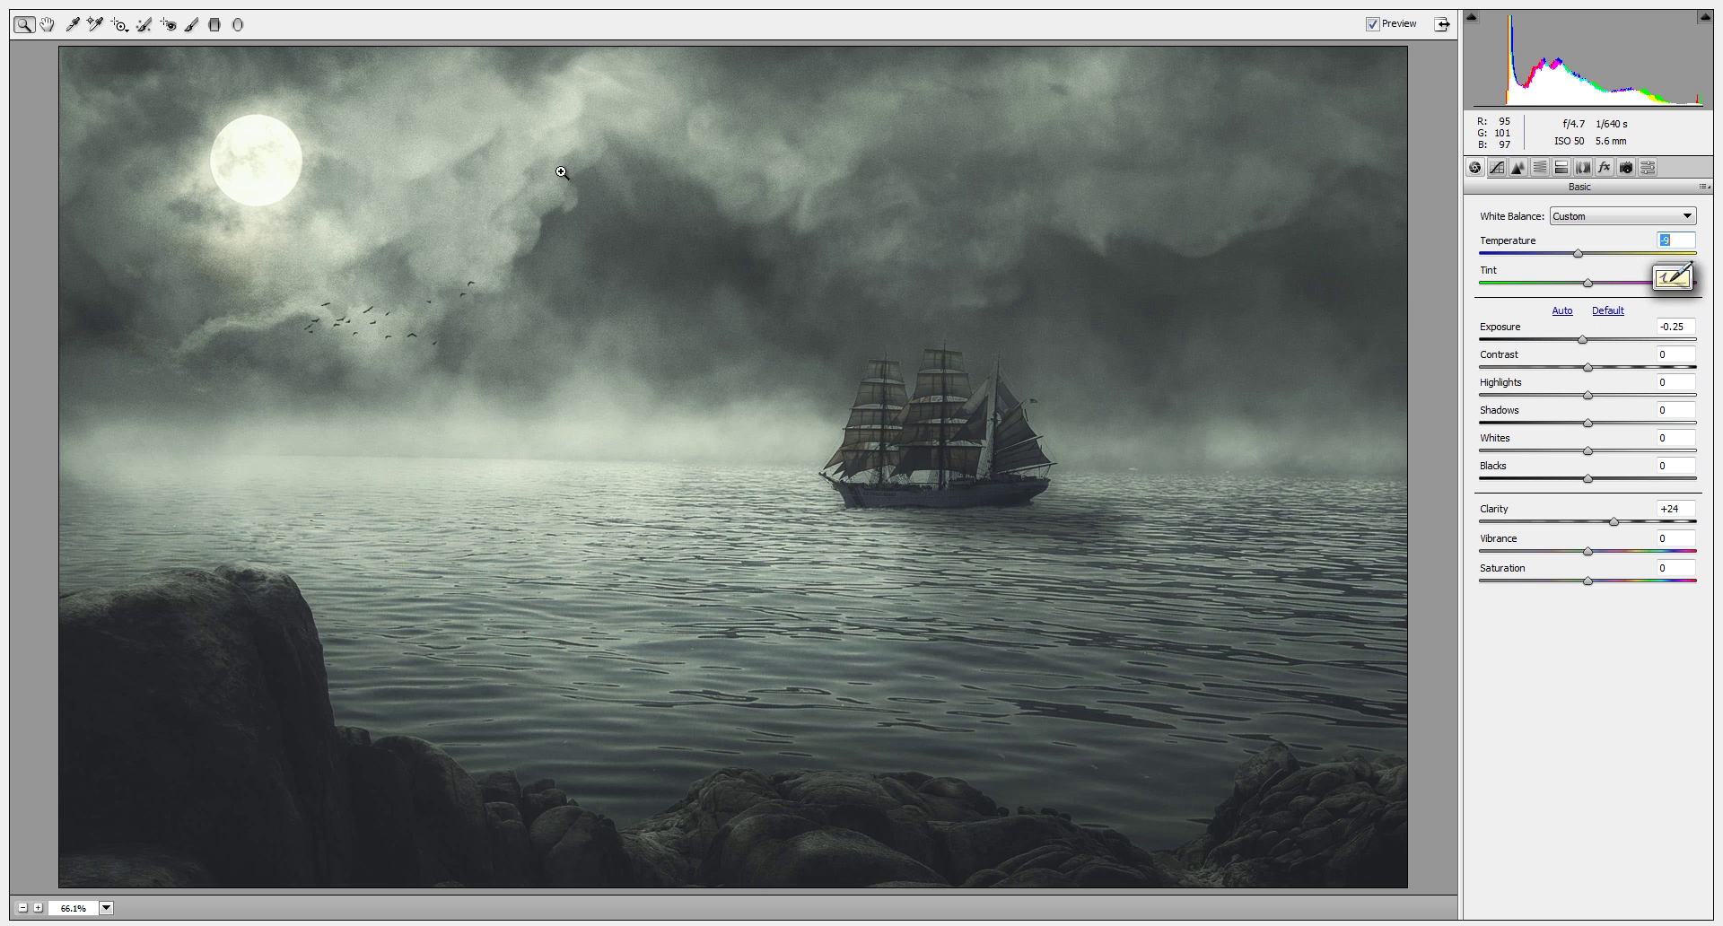
Step: Paint a small Auto Mask adjustment brush over the ship's sails and hull
{"action": "left_click", "coordinate": [191, 24]}
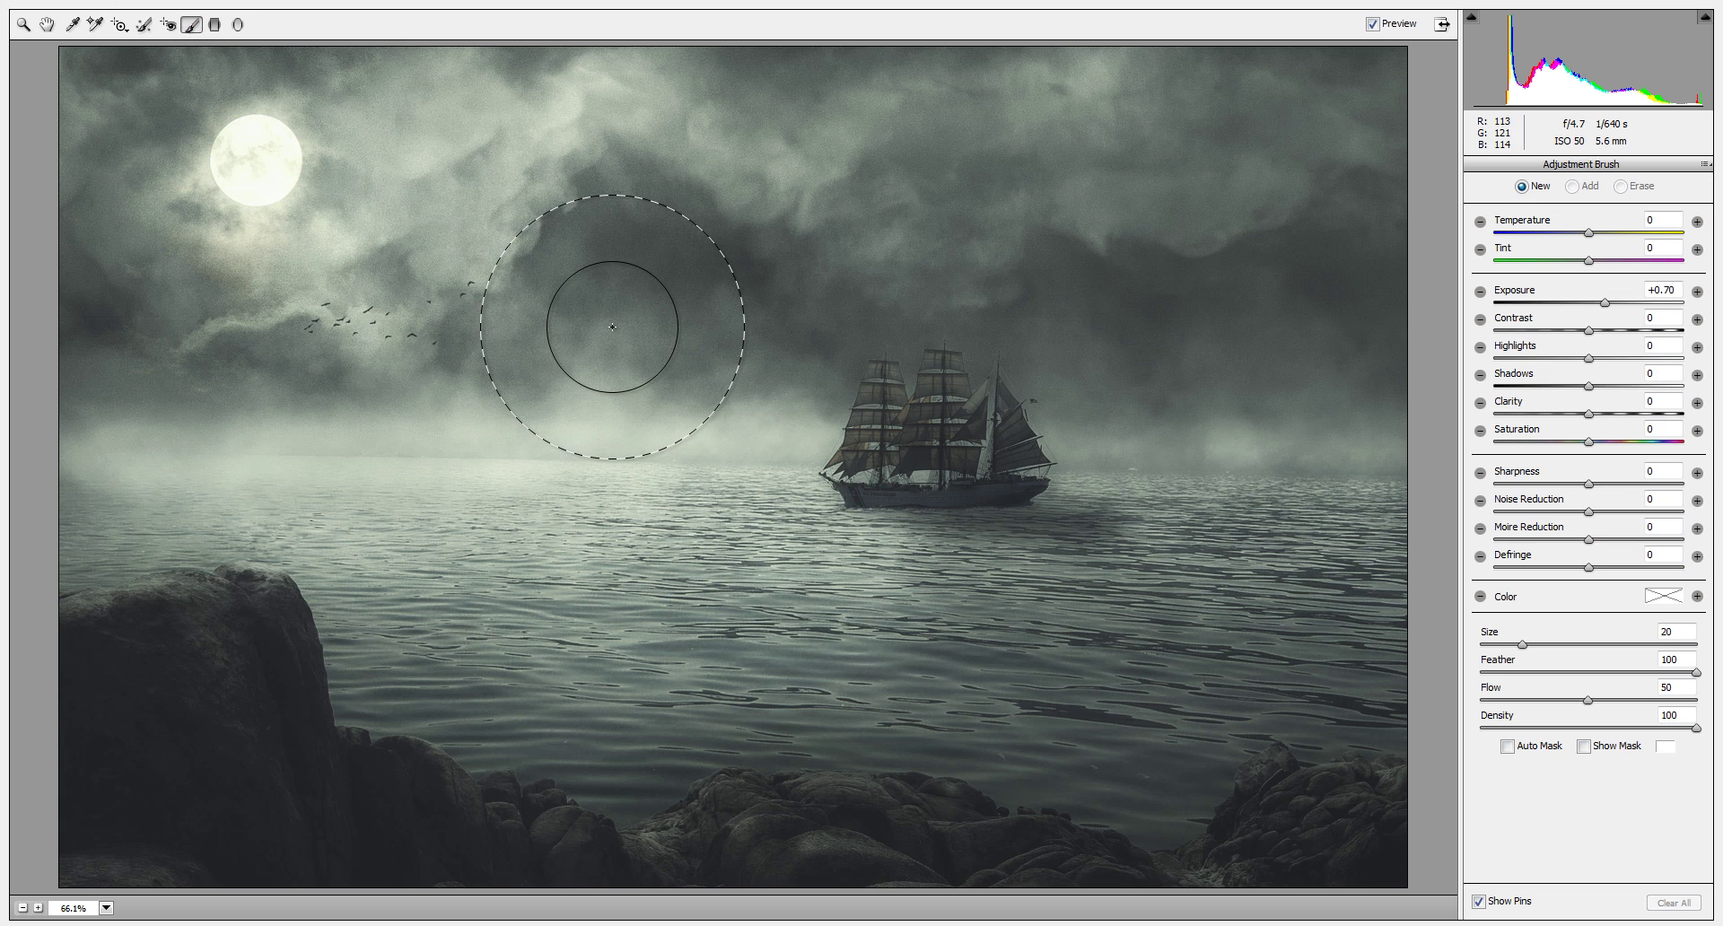
{"action": "key", "text": "bracketleft"}
{"action": "key", "text": "bracketleft"}
{"action": "key", "text": "bracketleft"}
{"action": "key", "text": "bracketleft"}
{"action": "key", "text": "bracketleft"}
{"action": "key", "text": "bracketleft"}
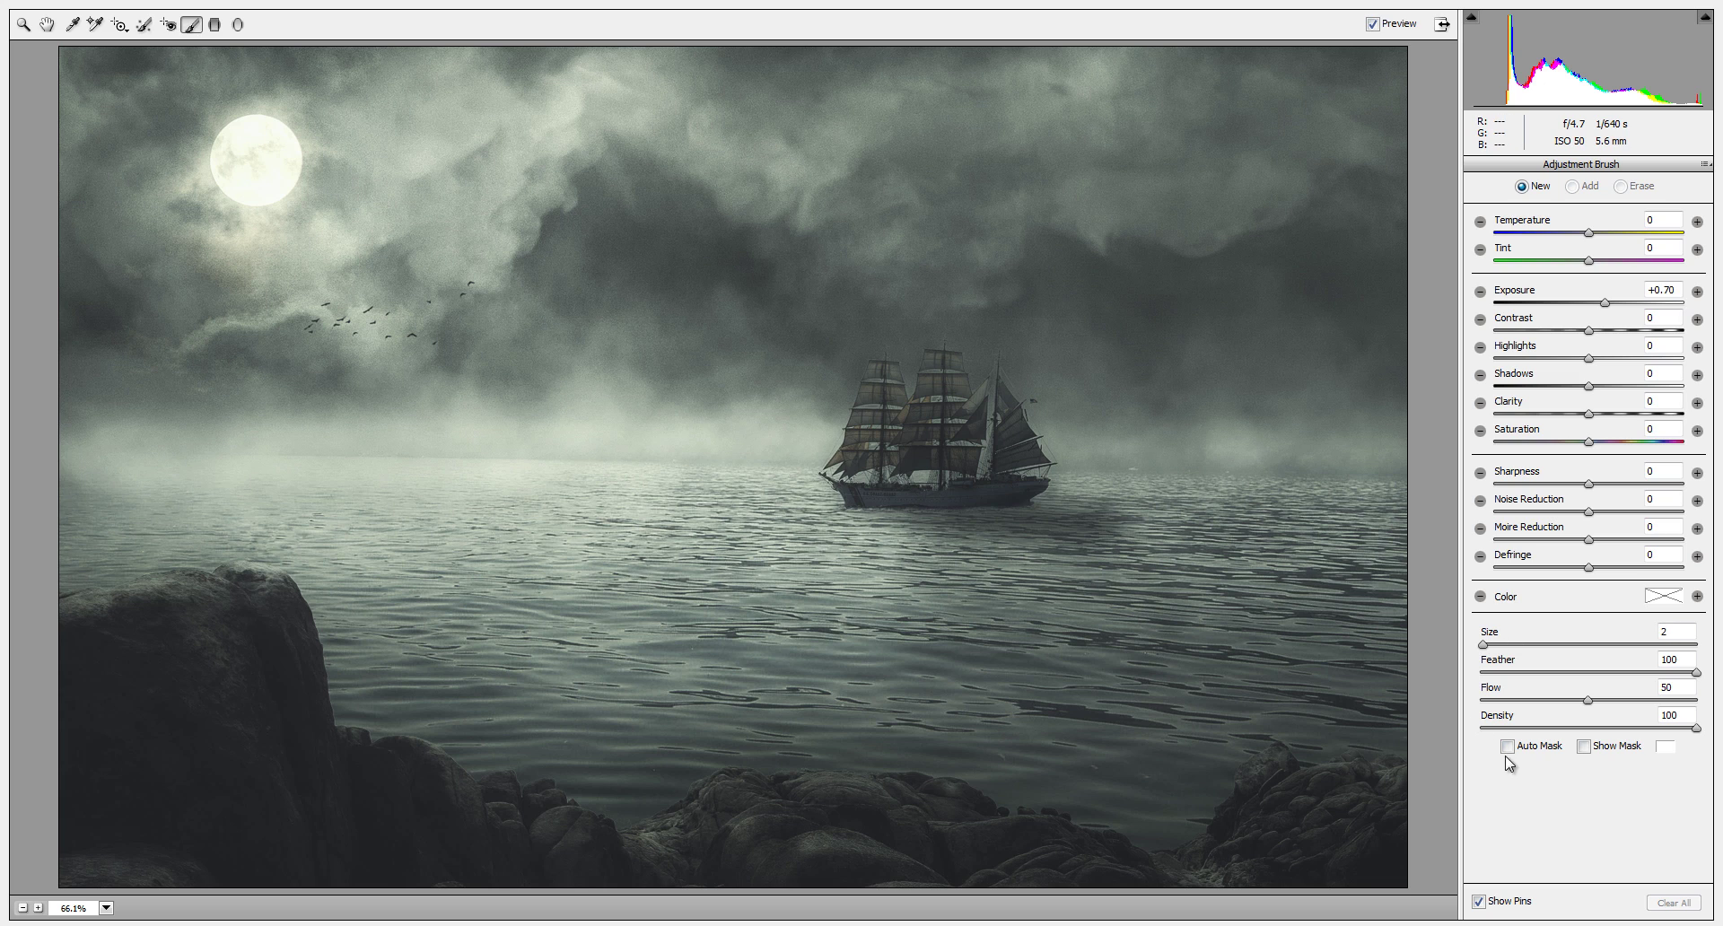
{"action": "left_click", "coordinate": [1507, 747]}
{"action": "key", "text": "bracketright"}
{"action": "key", "text": "bracketright"}
{"action": "left_click_drag", "start_coordinate": [888, 356], "coordinate": [895, 391]}
{"action": "left_click_drag", "start_coordinate": [880, 394], "coordinate": [879, 443]}
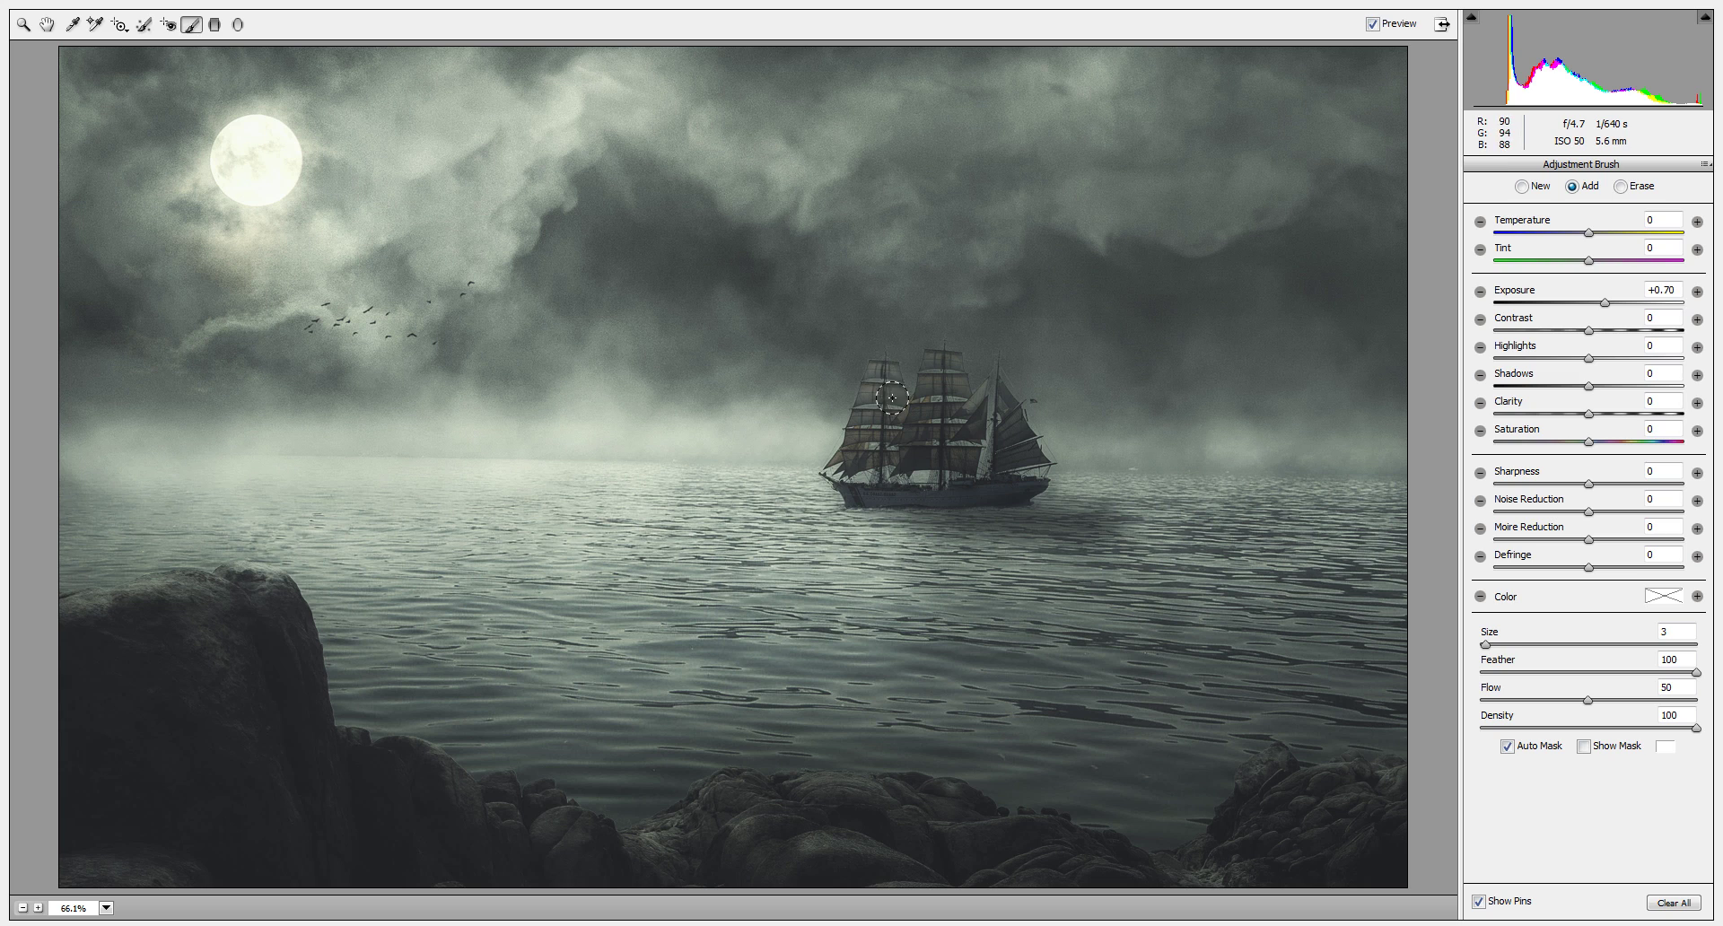
{"action": "key", "text": "bracketleft"}
{"action": "mouse_move", "coordinate": [944, 363]}
{"action": "left_mouse_down"}
{"action": "mouse_move", "coordinate": [921, 440]}
{"action": "mouse_move", "coordinate": [1014, 424]}
{"action": "mouse_move", "coordinate": [1060, 467]}
{"action": "left_mouse_up"}
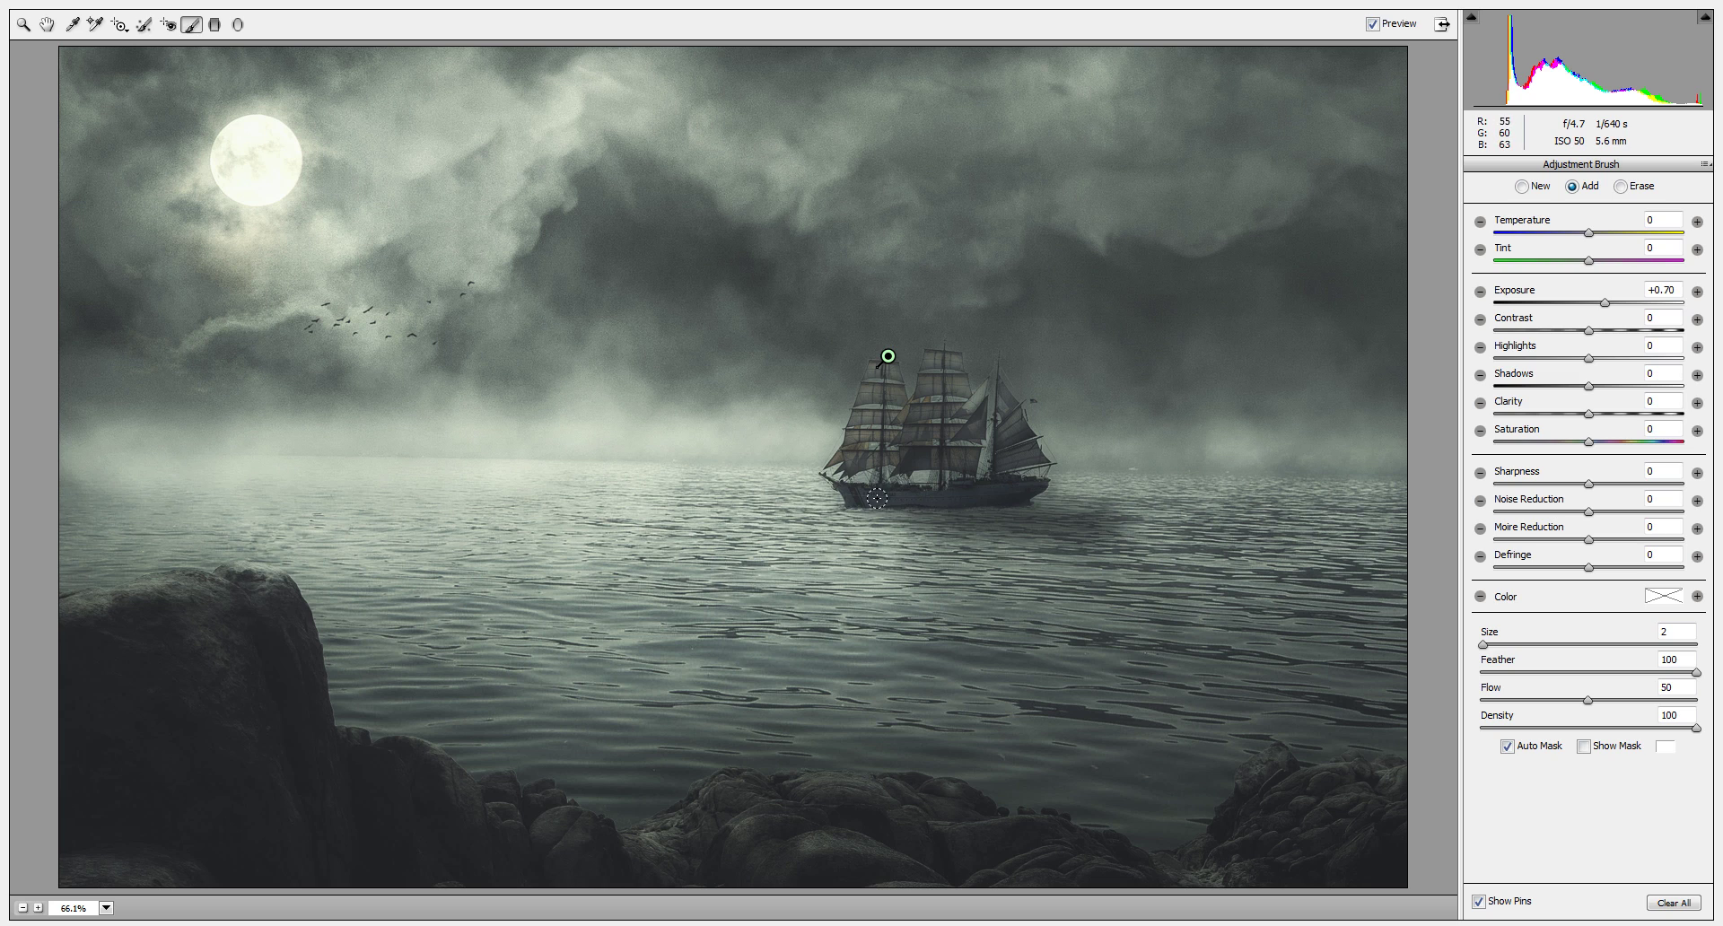
{"action": "left_click_drag", "start_coordinate": [868, 494], "coordinate": [959, 496]}
Step: Set the ship brush's exposure to +0.40 and apply the Camera Raw grade to Layer 13
{"action": "key", "text": "k"}
{"action": "key", "text": "k"}
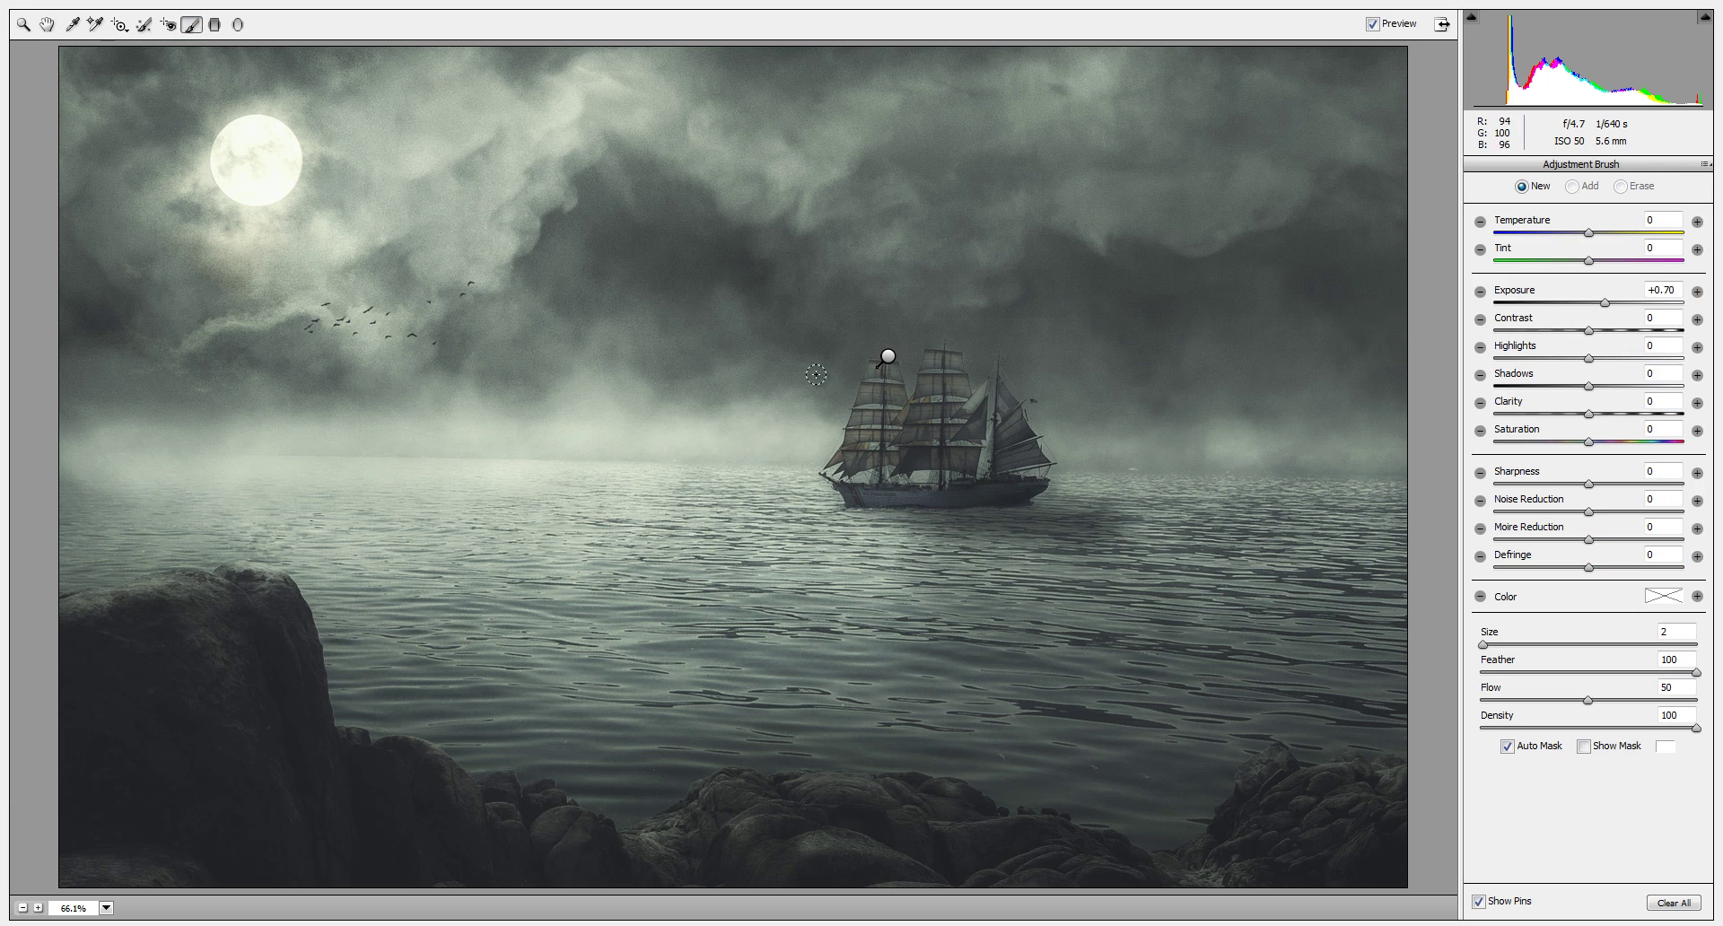
{"action": "left_click", "coordinate": [887, 356]}
{"action": "left_click_drag", "start_coordinate": [1605, 303], "coordinate": [1599, 304]}
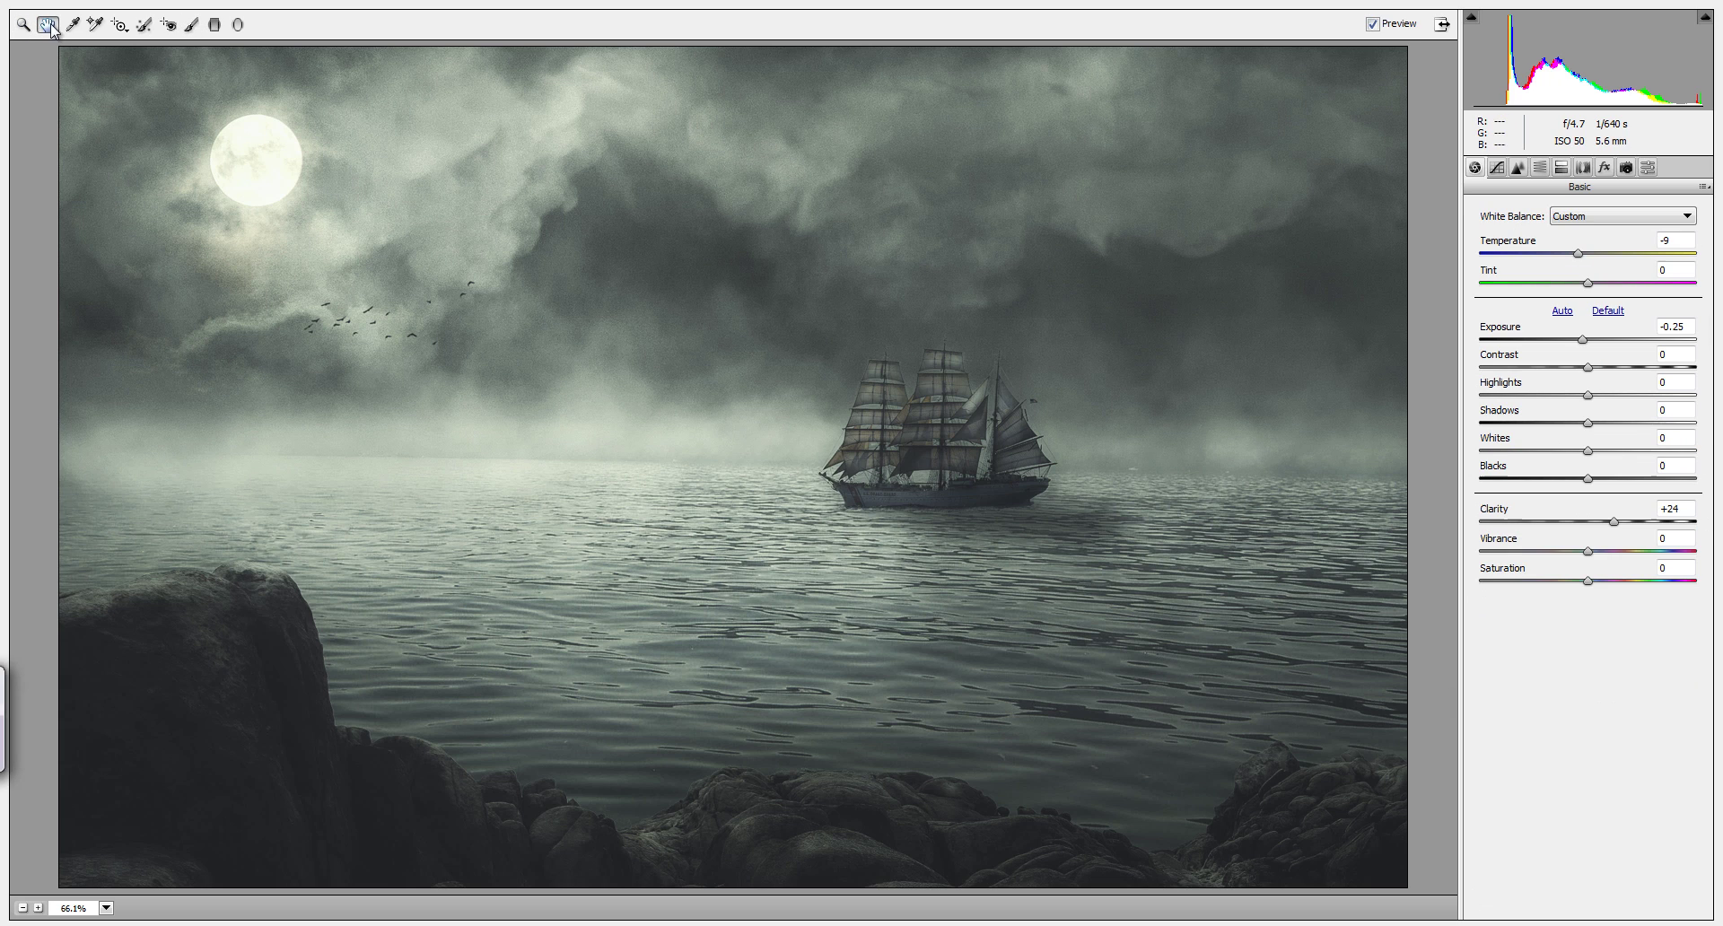
{"action": "key", "text": "h"}
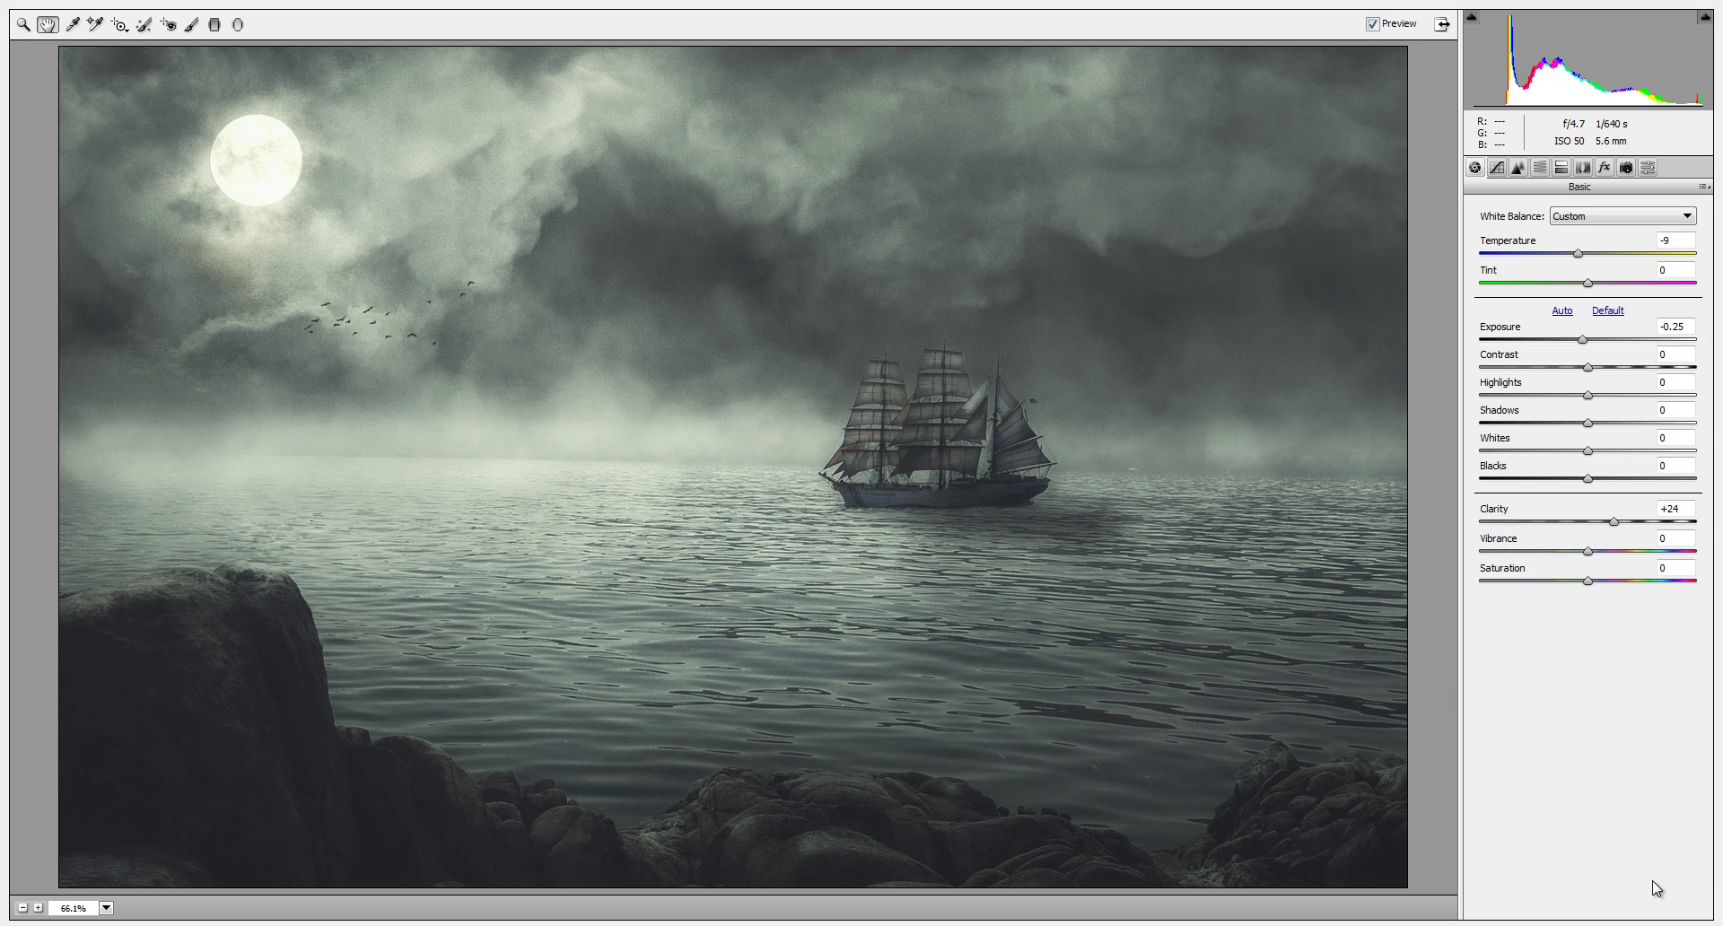
{"action": "key", "text": "Return"}
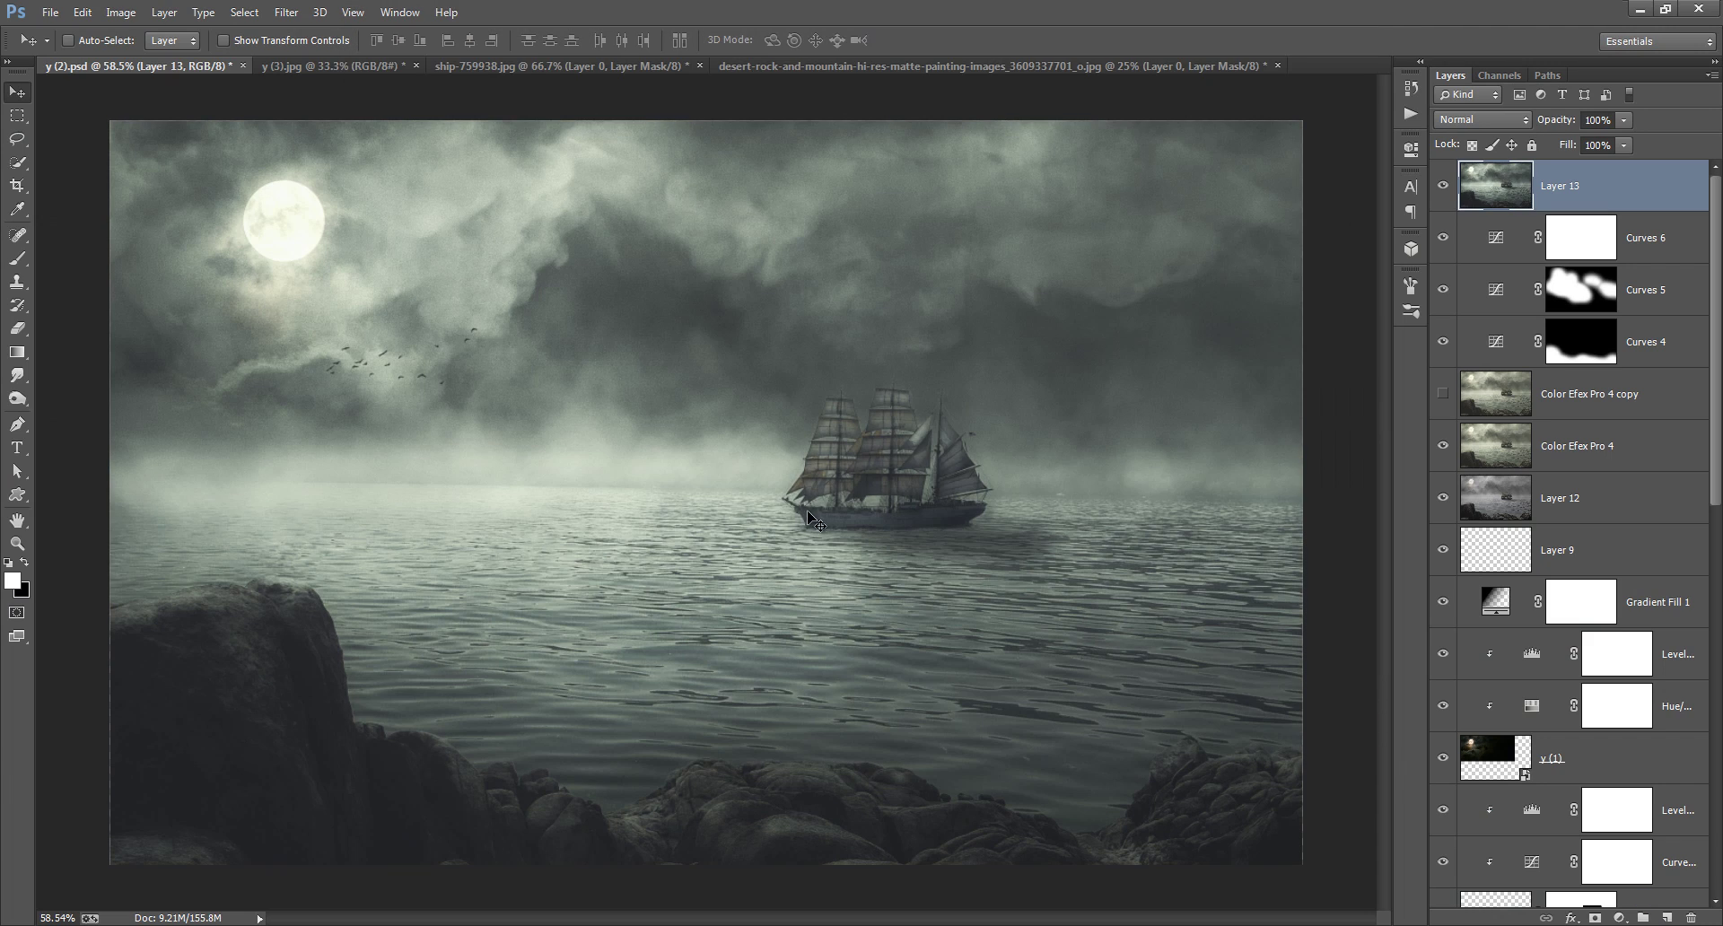
Step: Apply Color Efex Pro 4 Cross Balance with the Daylight To Tungsten (3) preset at 24% strength
{"action": "left_click", "coordinate": [1443, 187]}
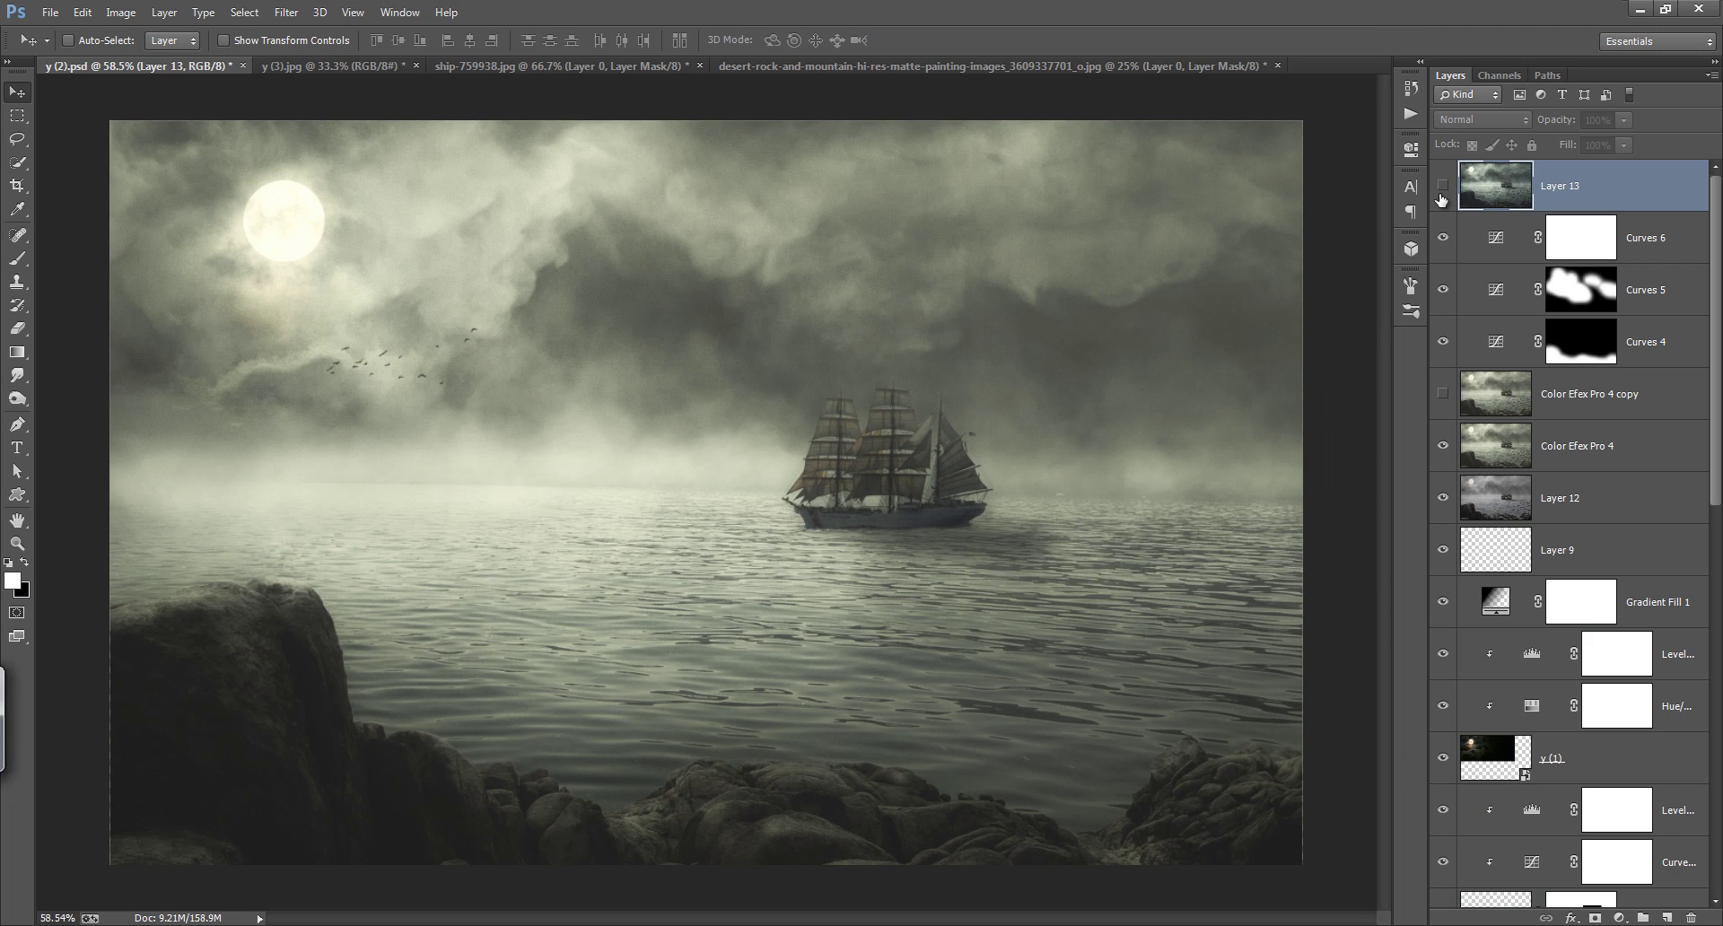
{"action": "left_click", "coordinate": [1442, 187]}
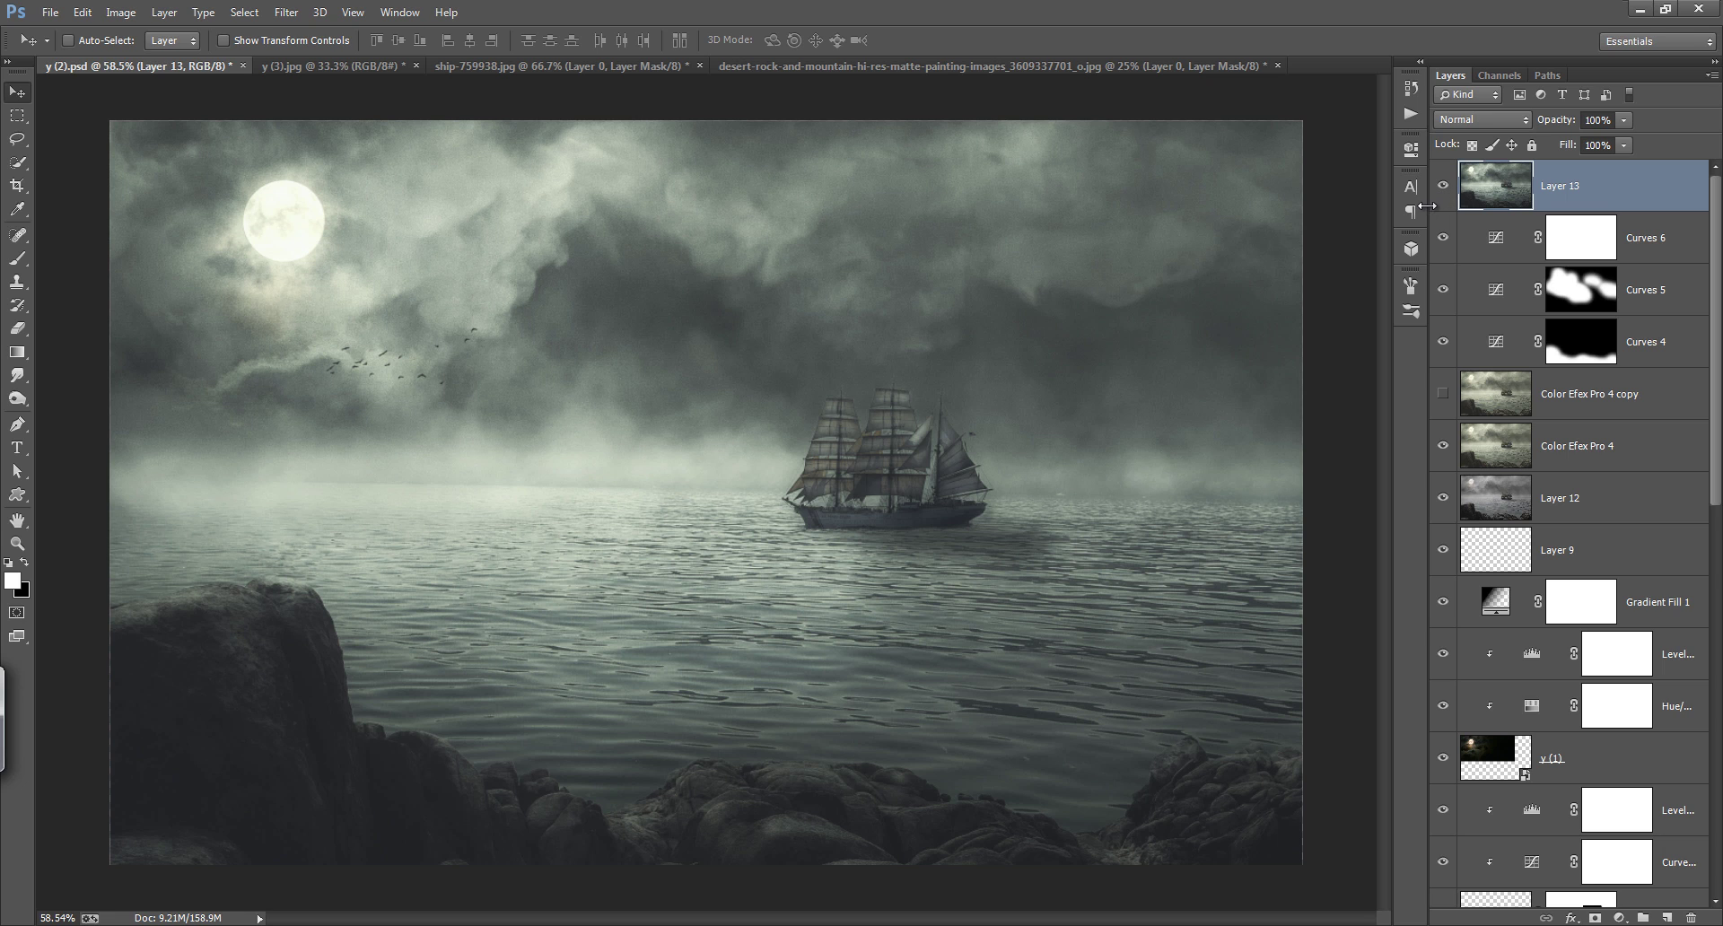
{"action": "left_click", "coordinate": [1443, 189]}
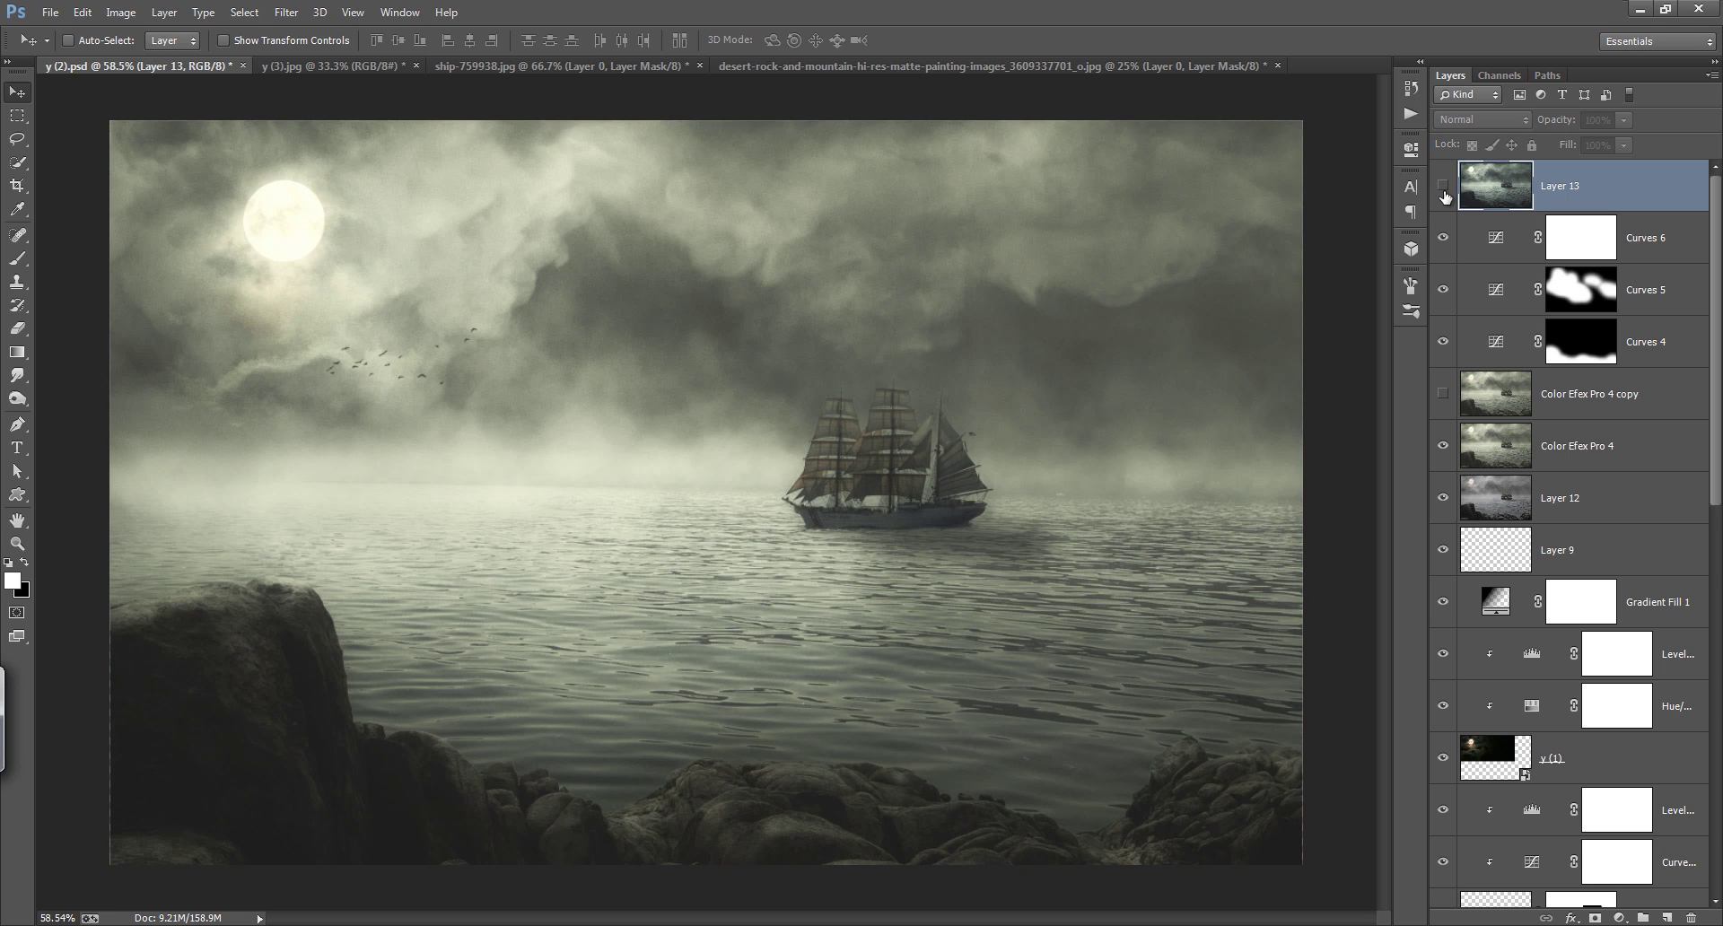
{"action": "left_click", "coordinate": [1443, 189]}
{"action": "left_click", "coordinate": [285, 12]}
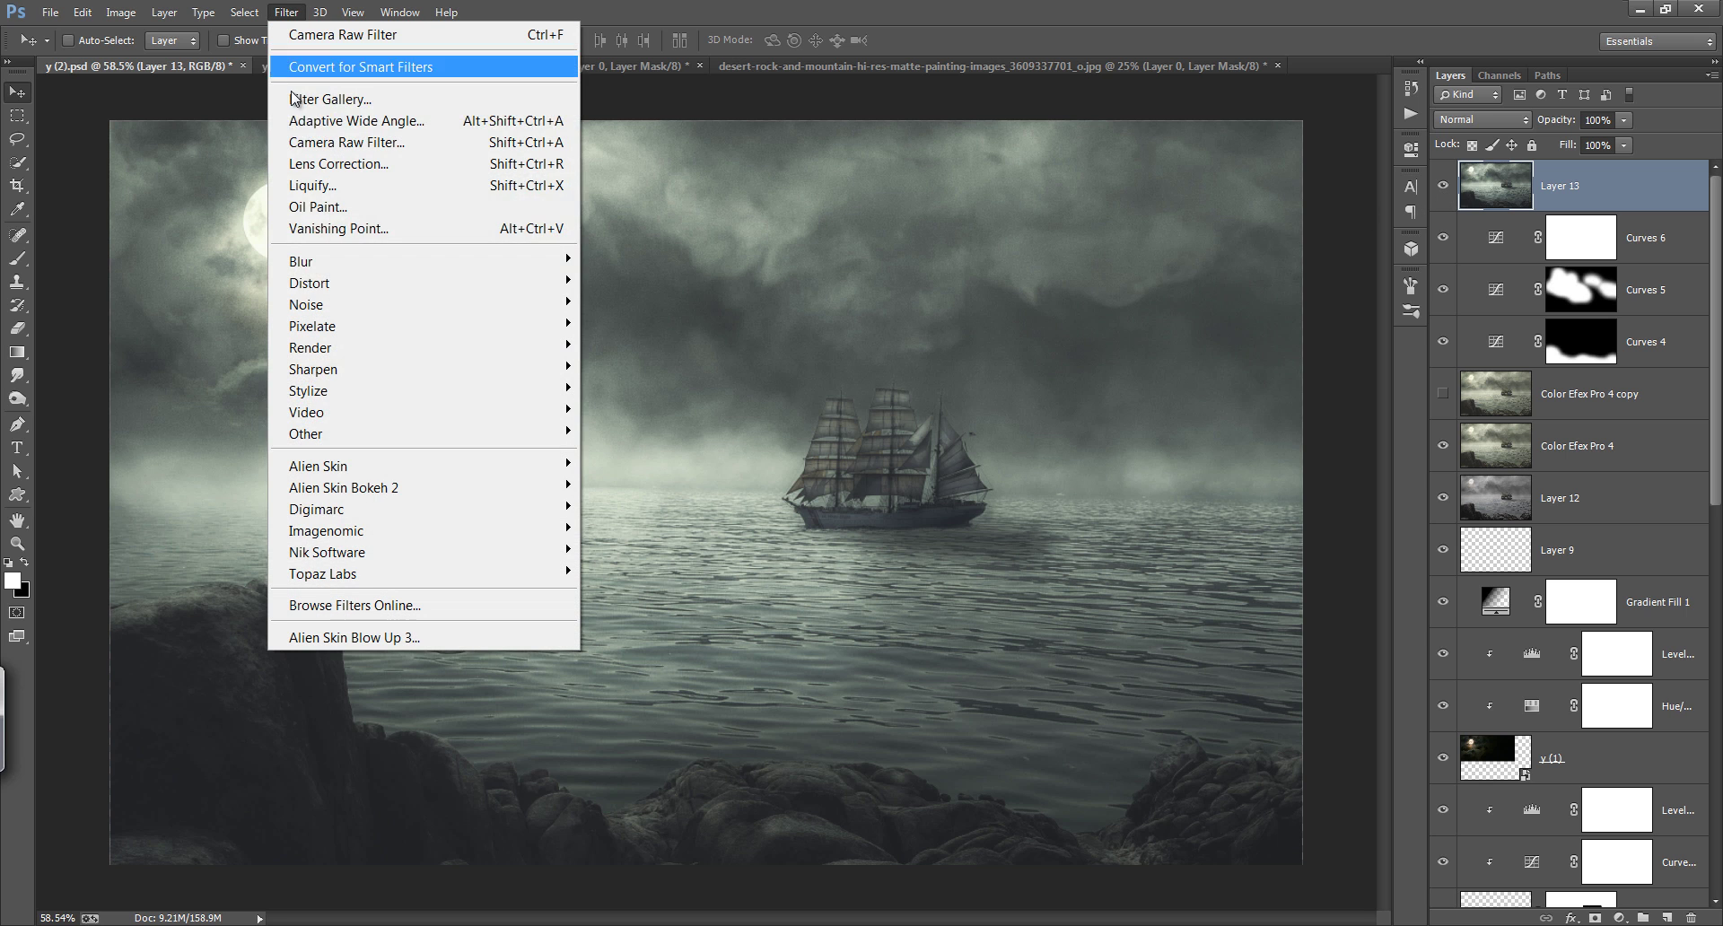
{"action": "mouse_move", "coordinate": [327, 552]}
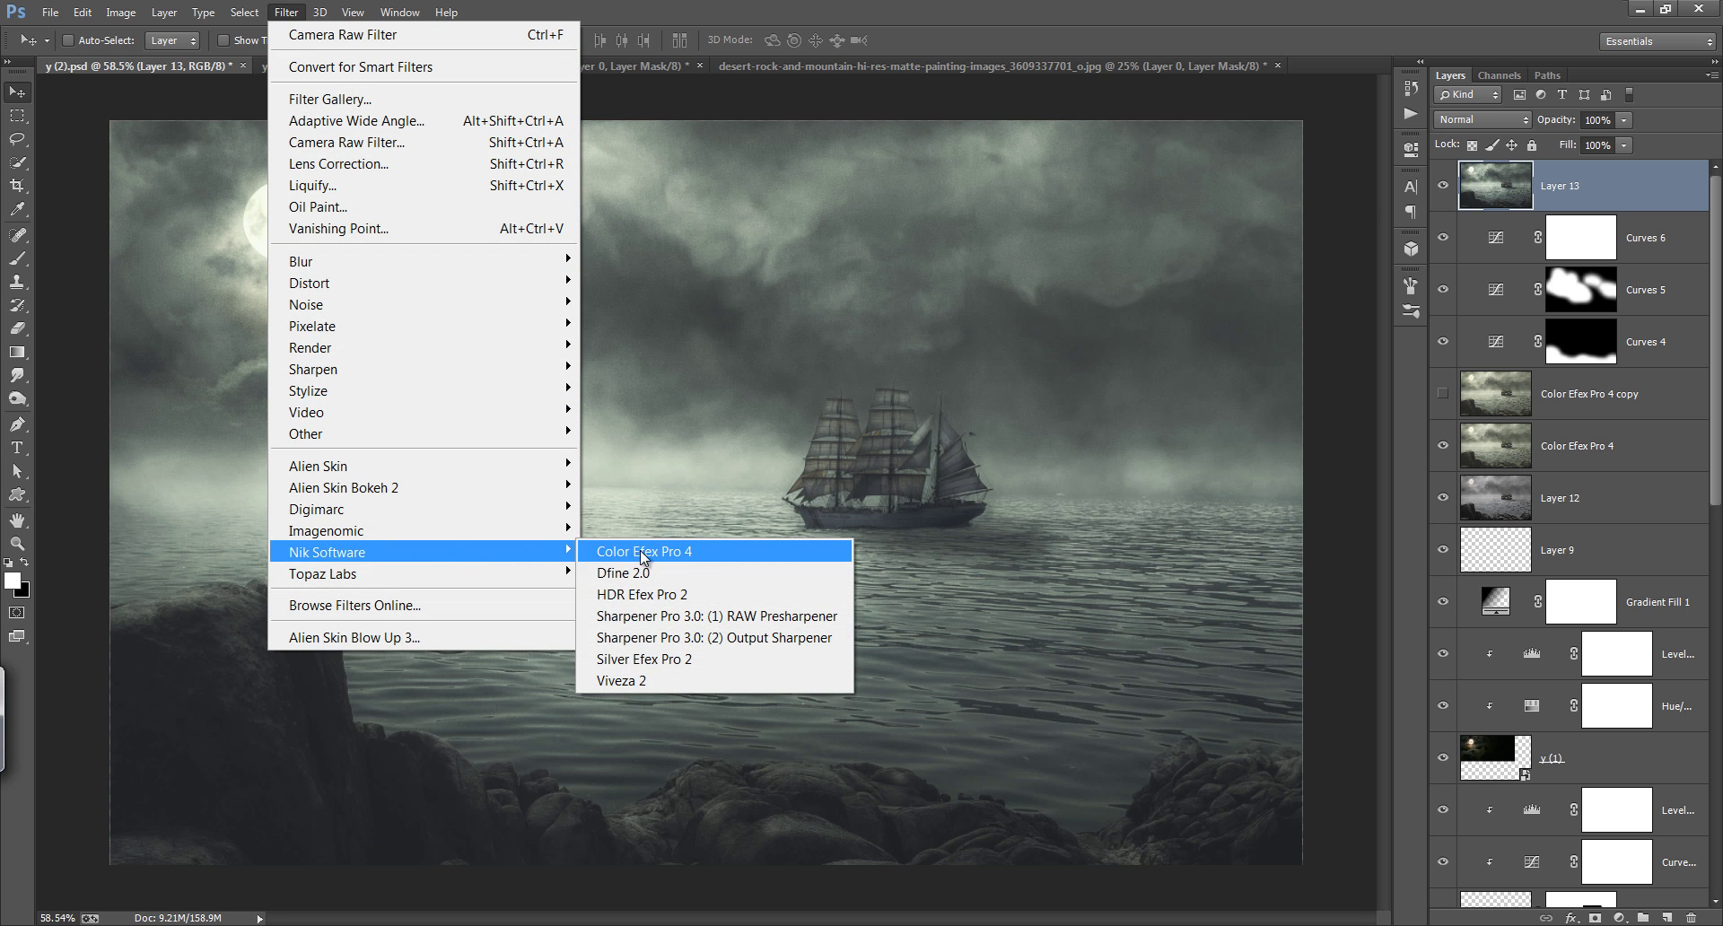
{"action": "left_click", "coordinate": [642, 551]}
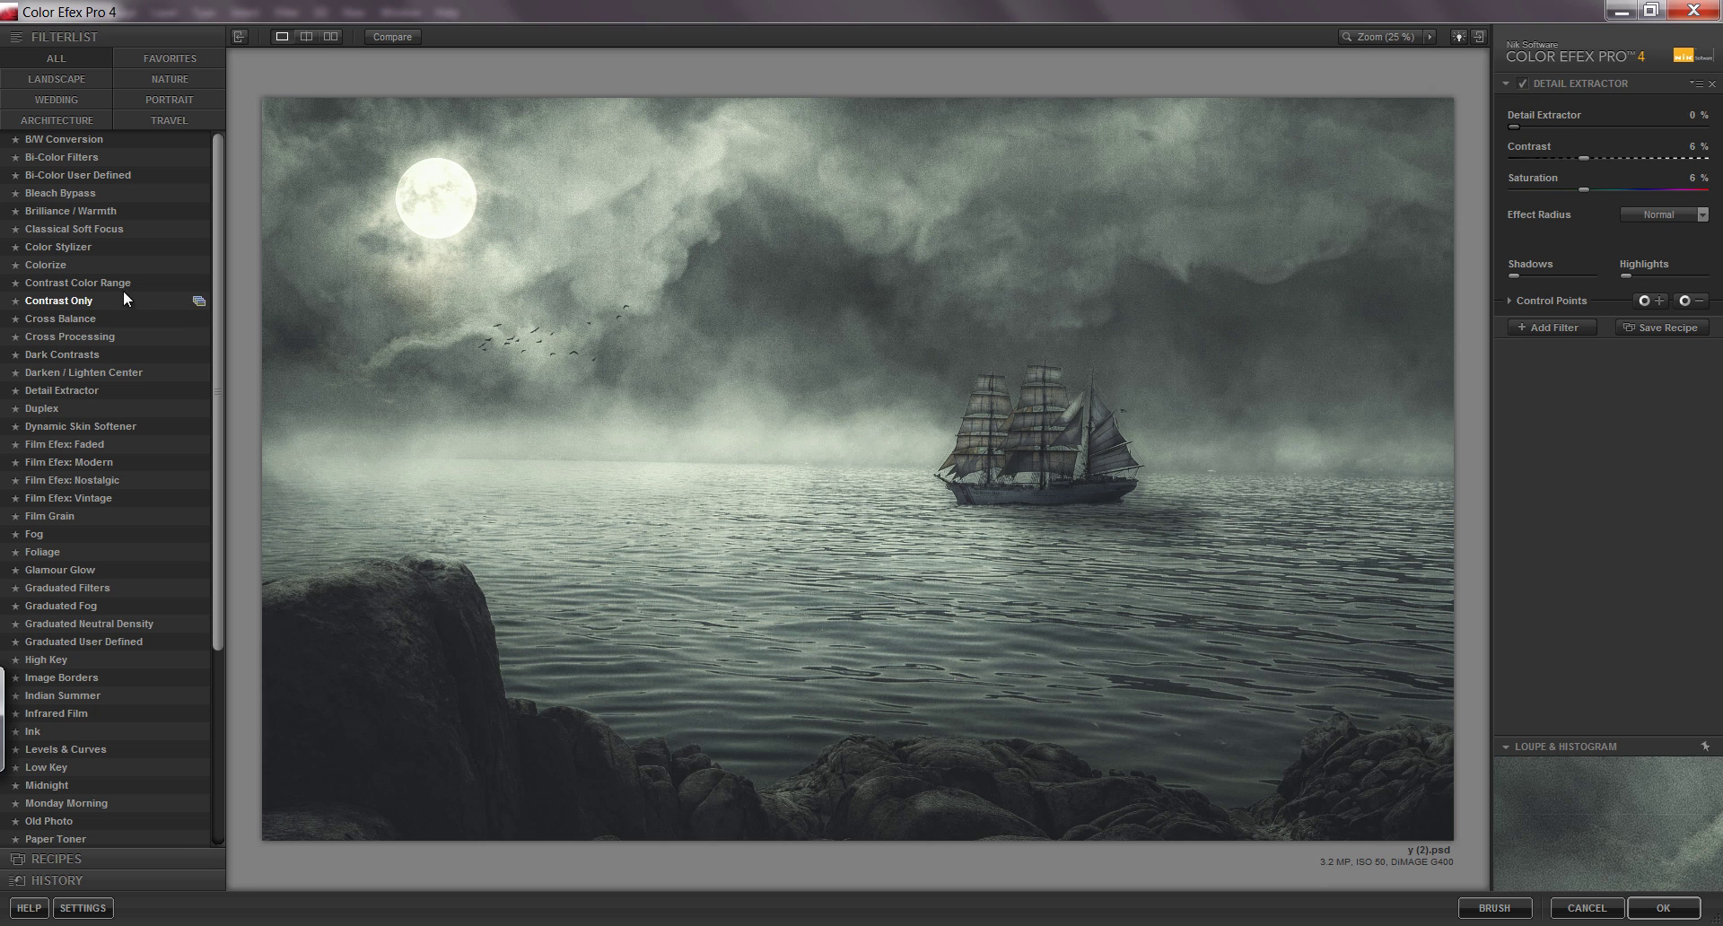
{"action": "left_click", "coordinate": [109, 336]}
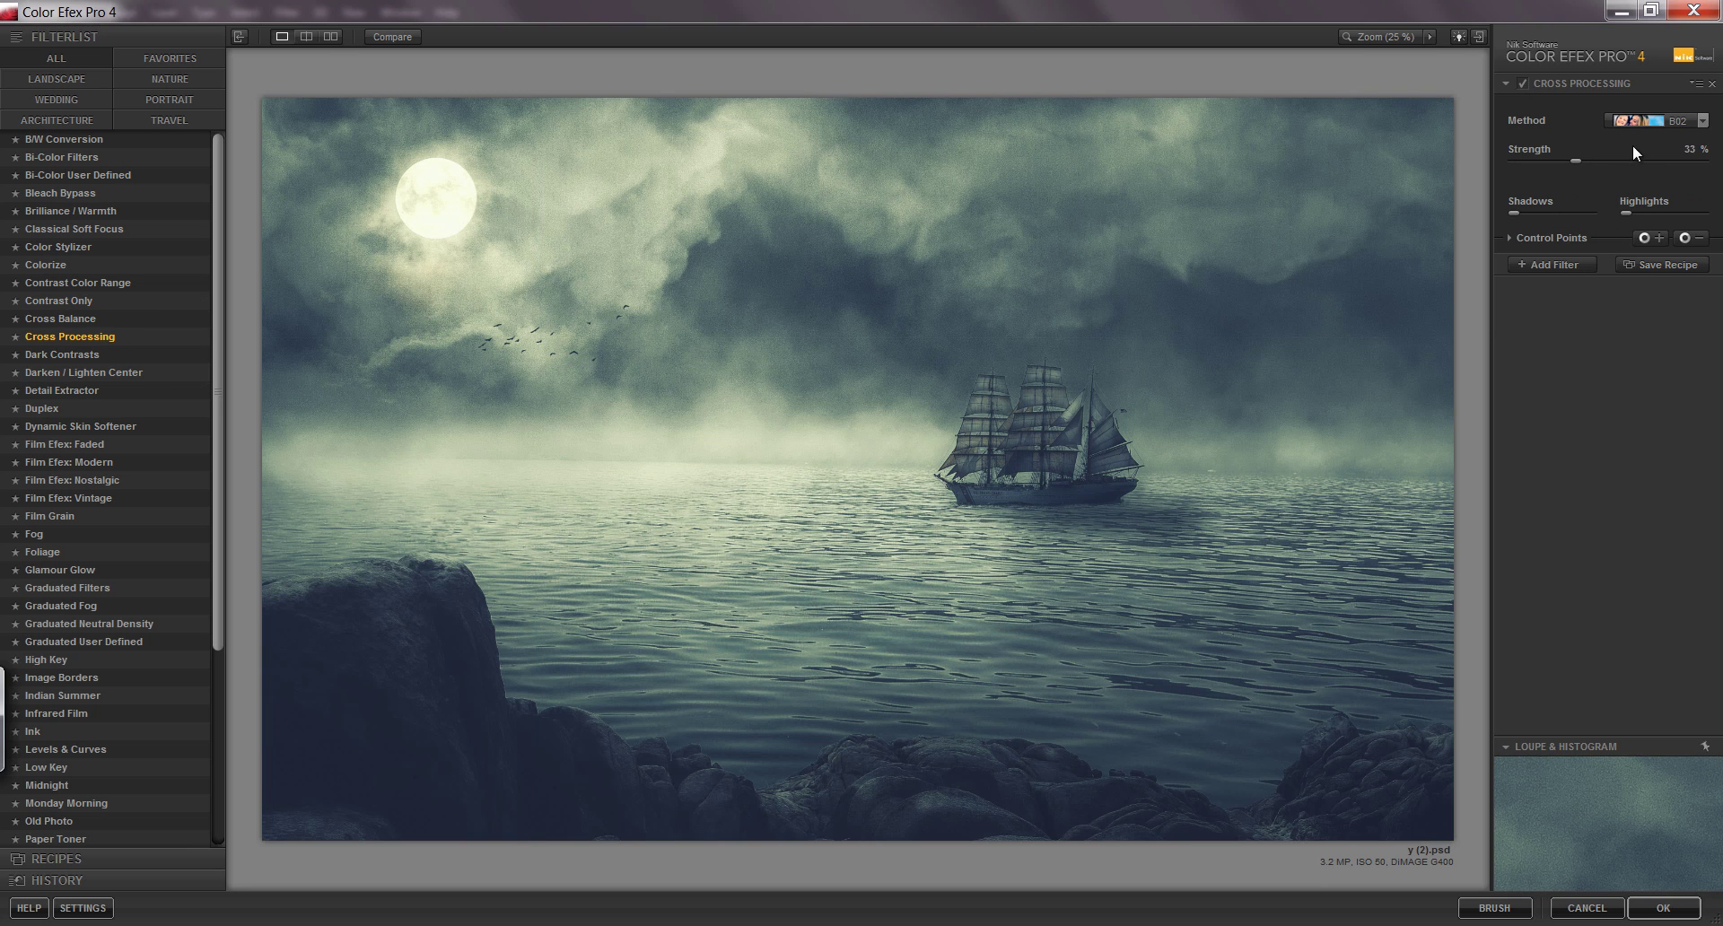
{"action": "left_click", "coordinate": [101, 319]}
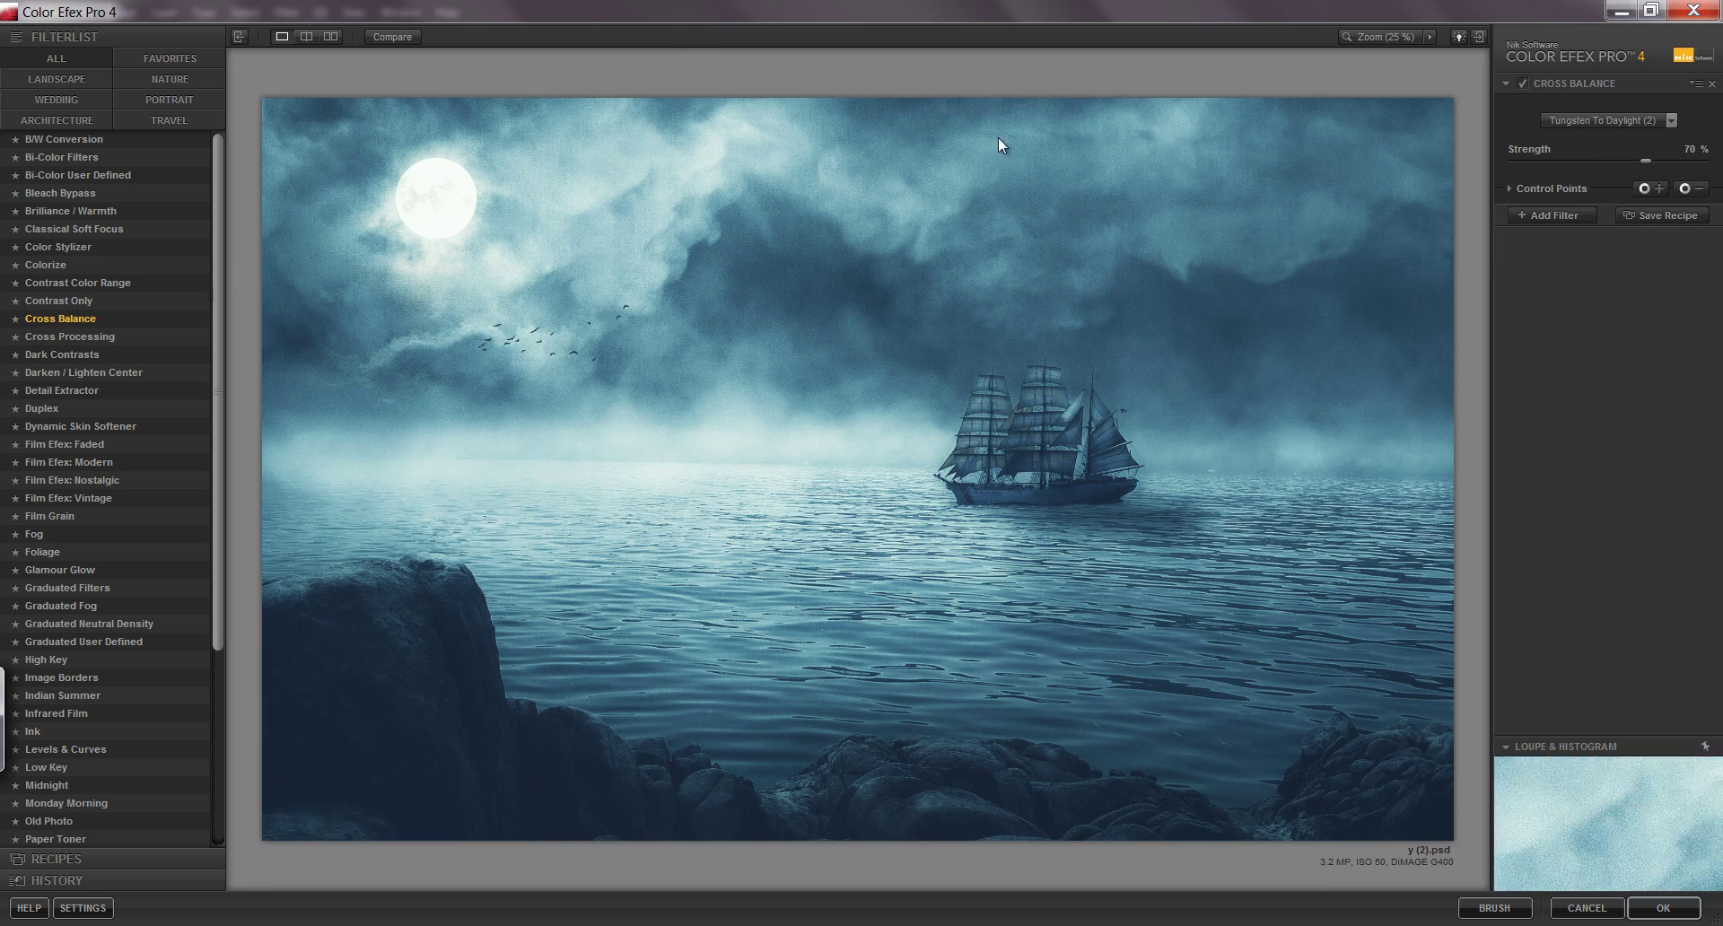
{"action": "left_click", "coordinate": [1600, 120]}
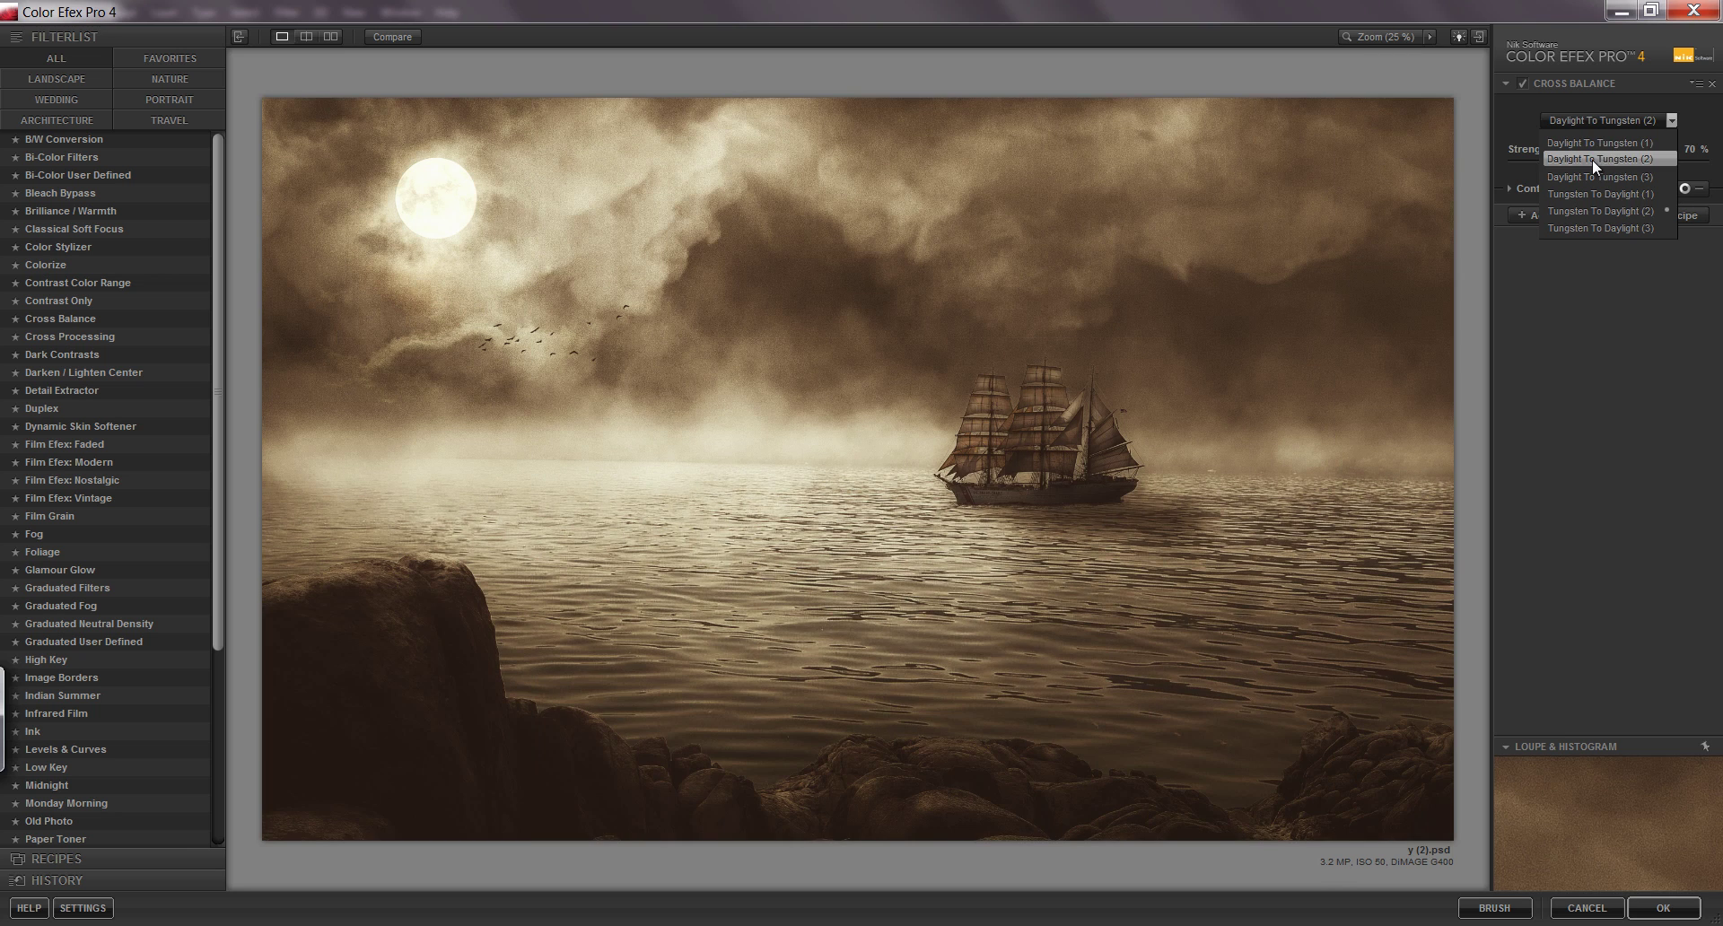
{"action": "left_click", "coordinate": [1594, 177]}
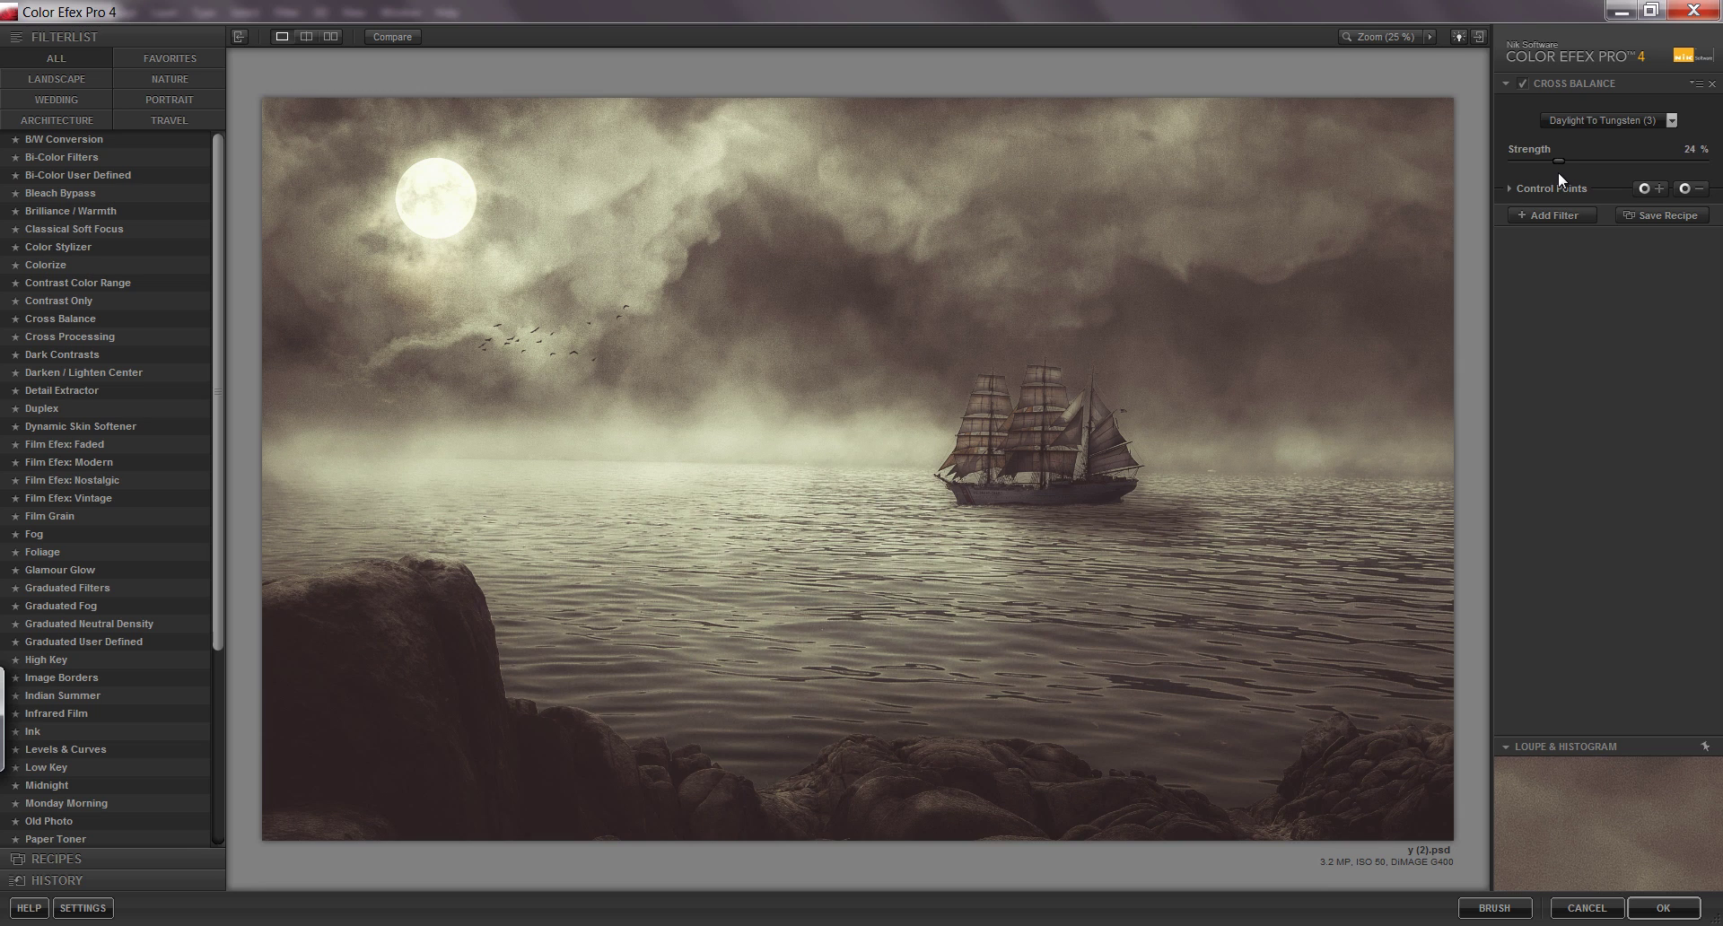
{"action": "left_click", "coordinate": [1662, 908]}
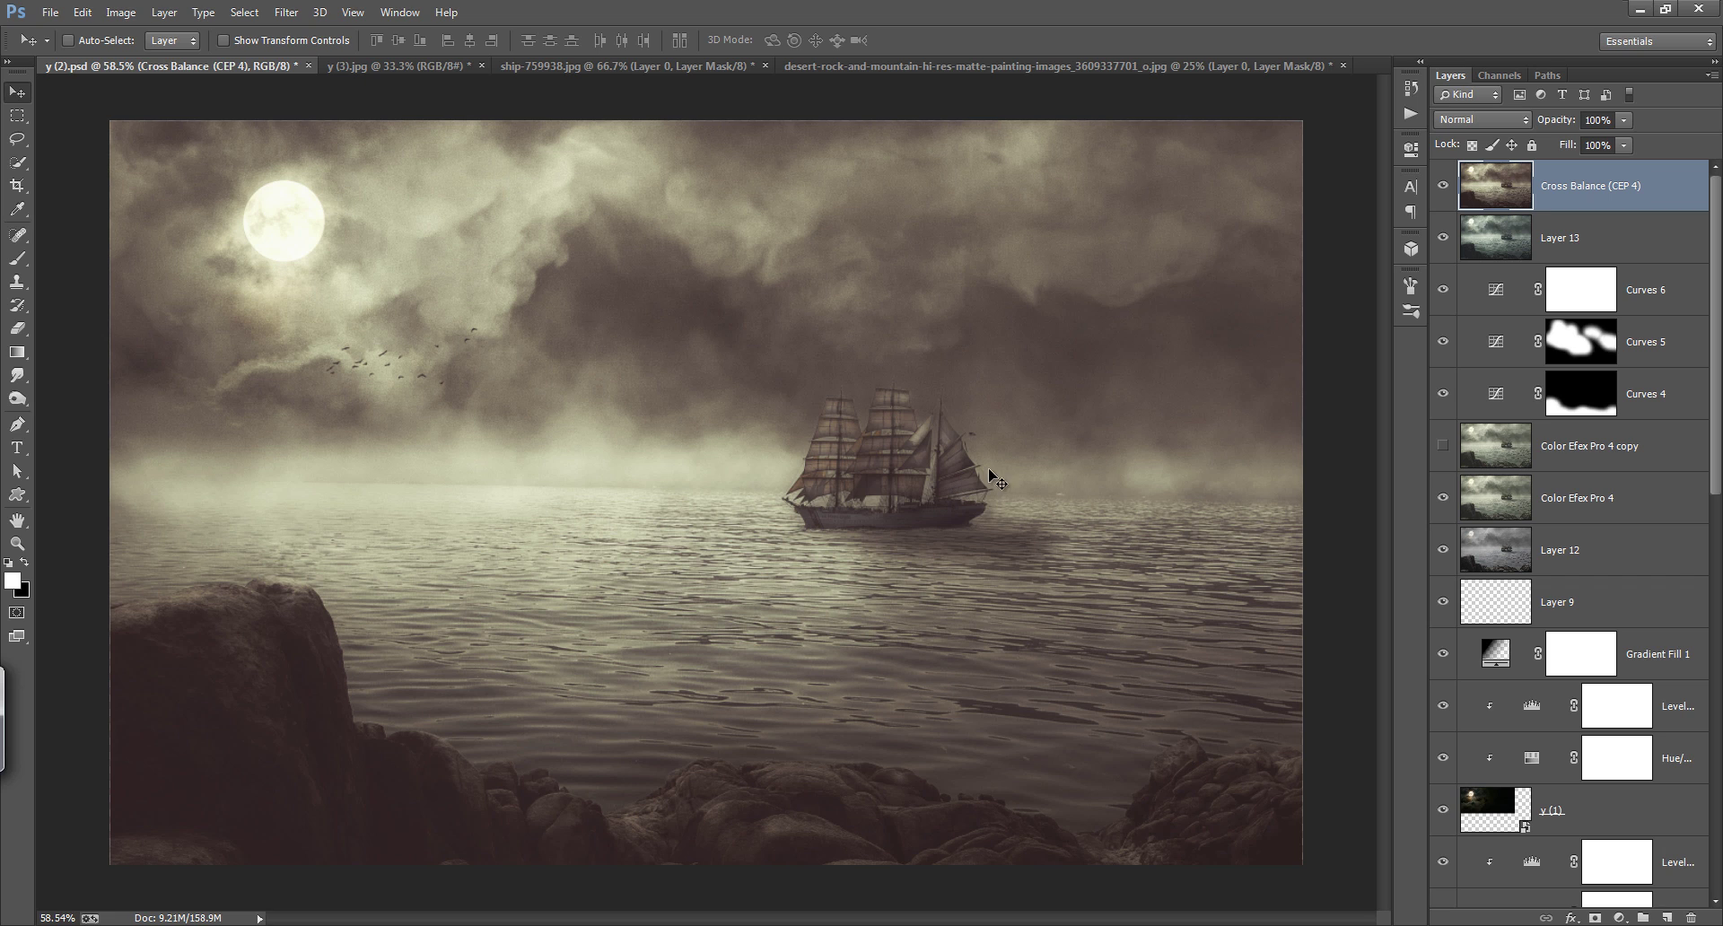
Step: Add an empty Layer 14 and pick a soft 430 px brush
{"action": "left_click", "coordinate": [1666, 917]}
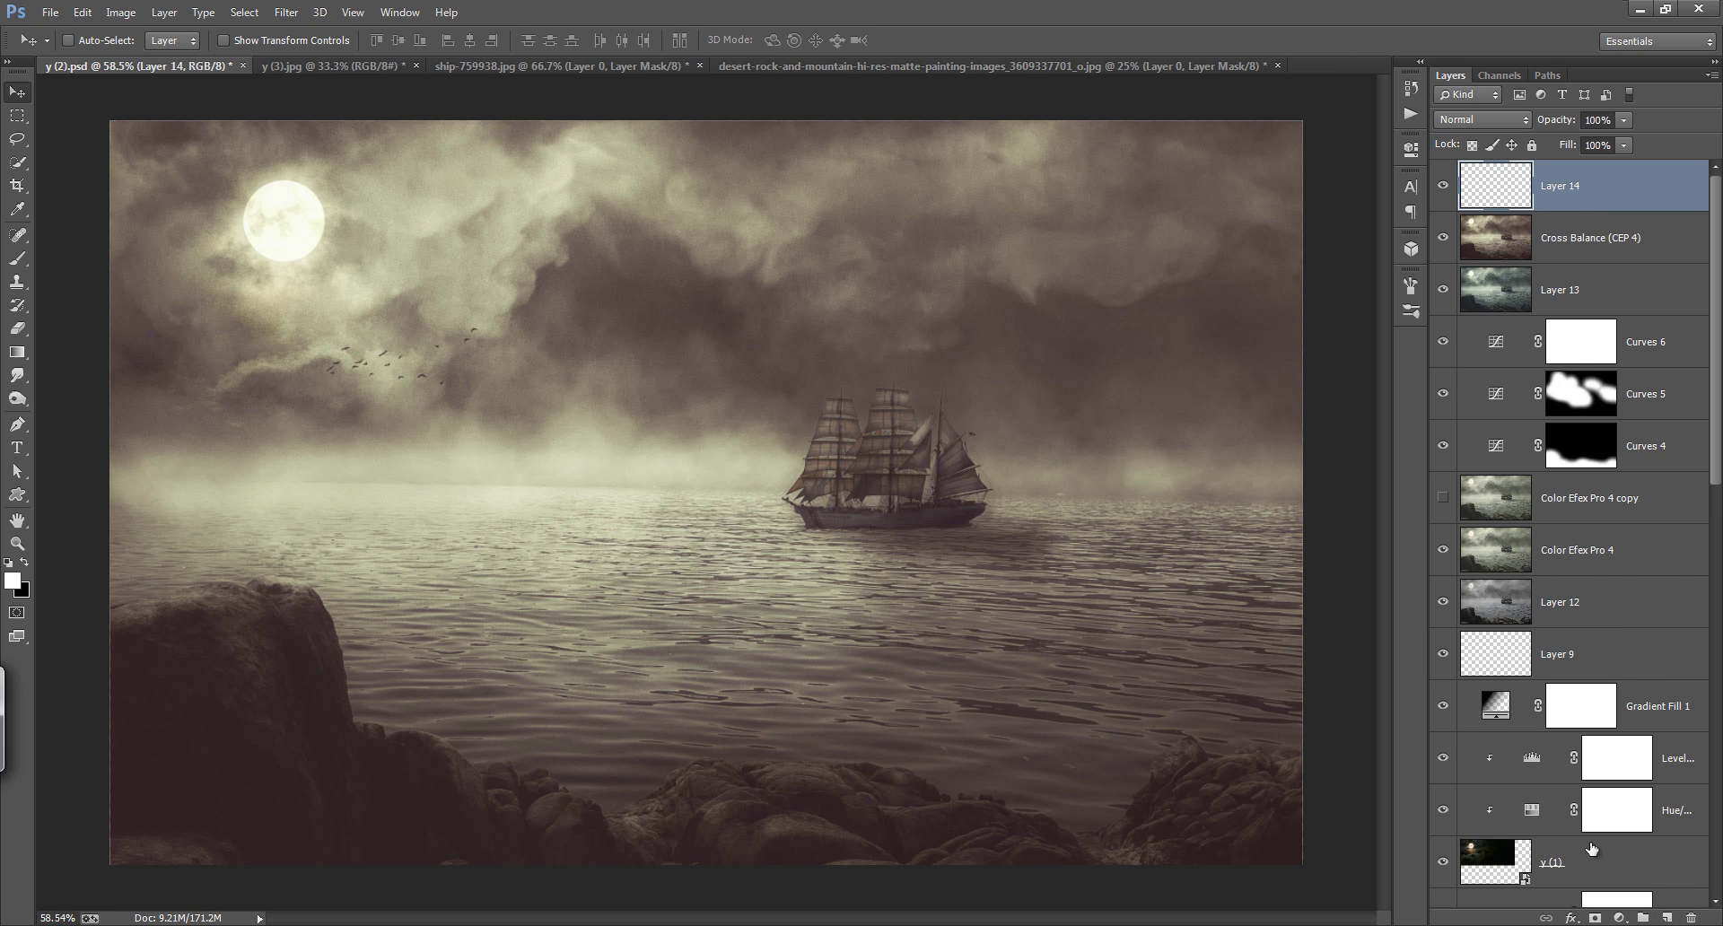
{"action": "key", "text": "b"}
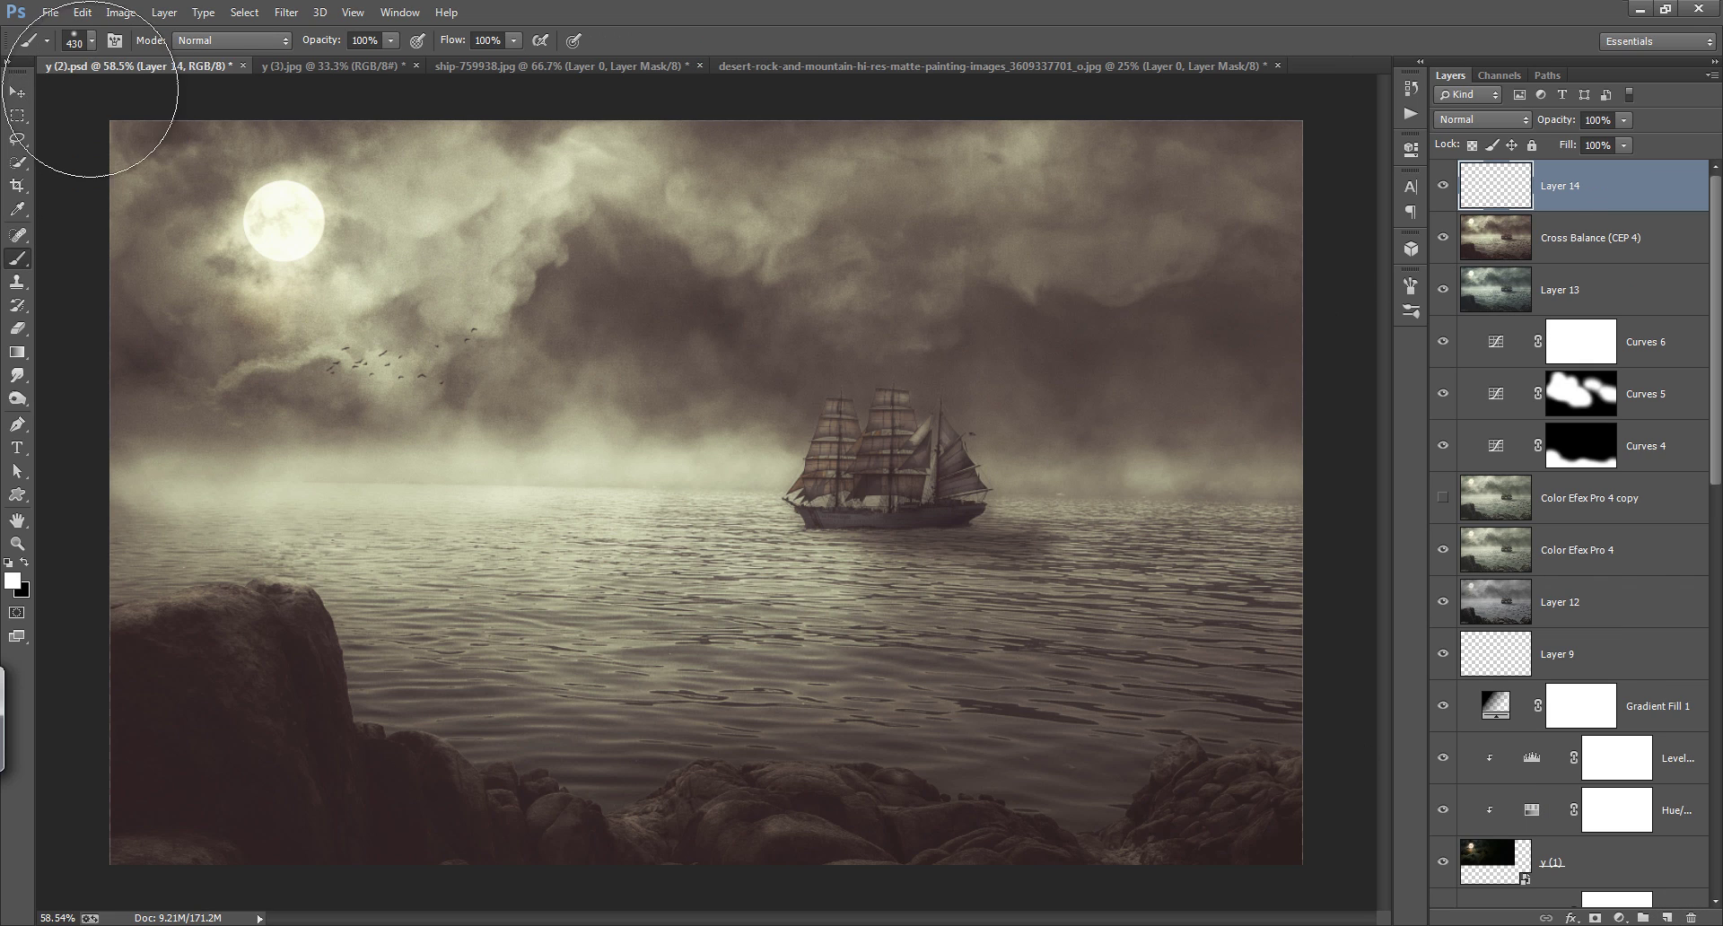
{"action": "left_click", "coordinate": [92, 42]}
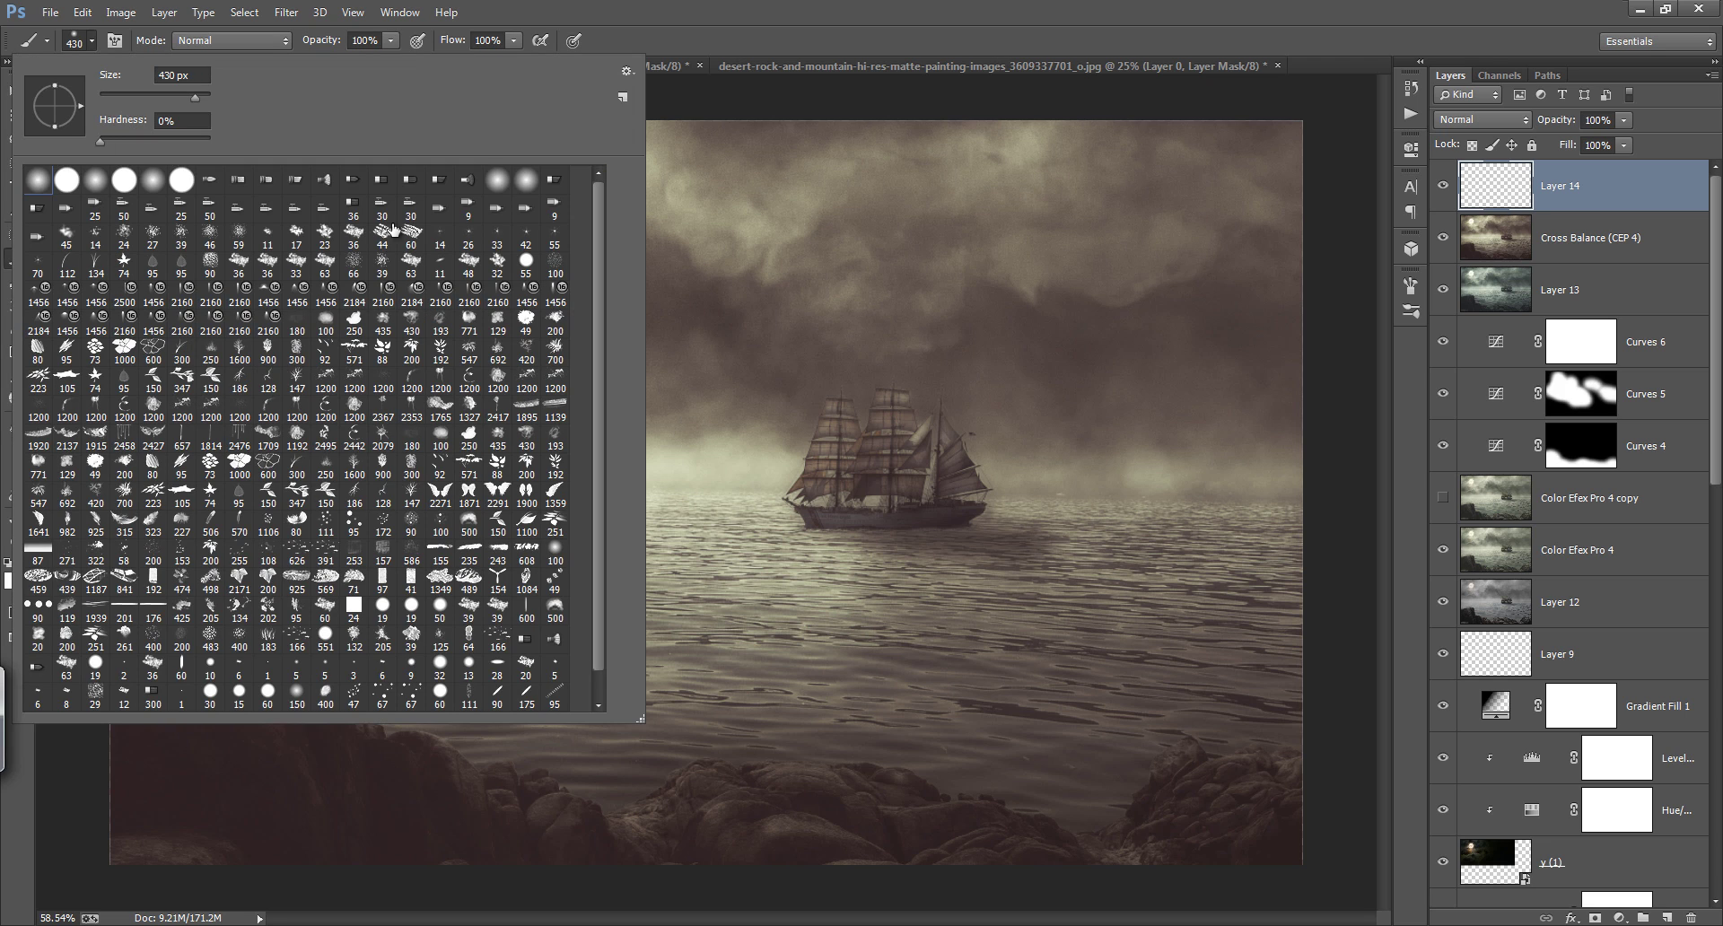
{"action": "scroll", "coordinate": [594, 292], "scroll_direction": "down", "scroll_amount": 1}
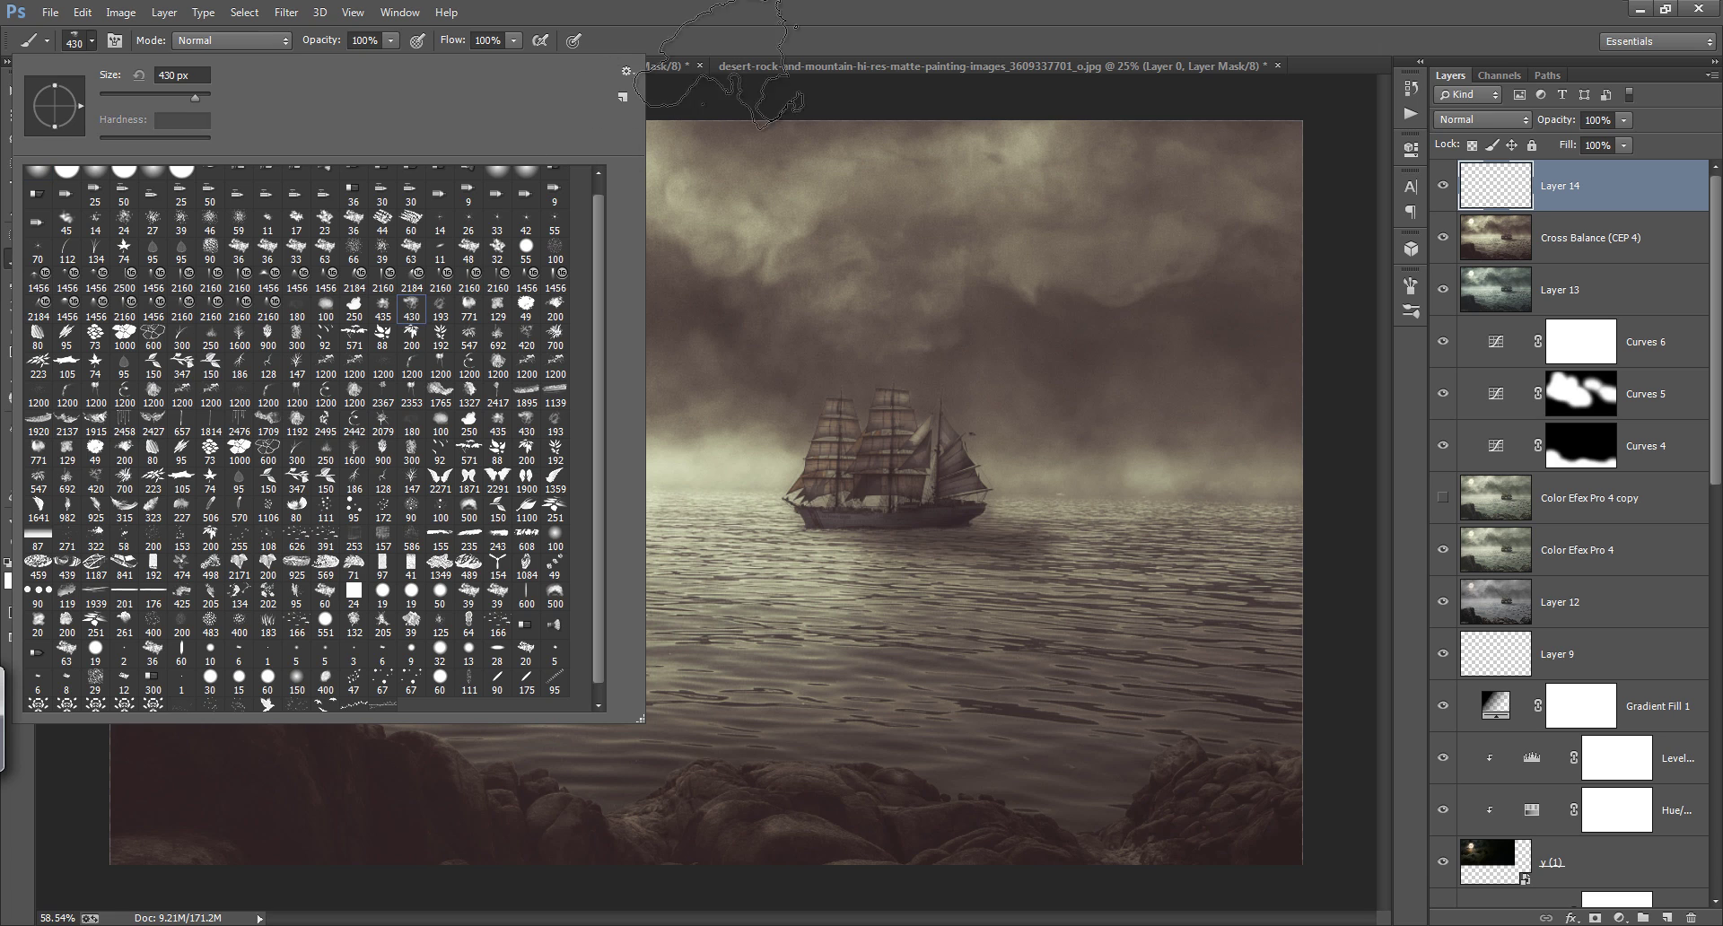
{"action": "left_click", "coordinate": [755, 41]}
{"action": "left_click", "coordinate": [1494, 121]}
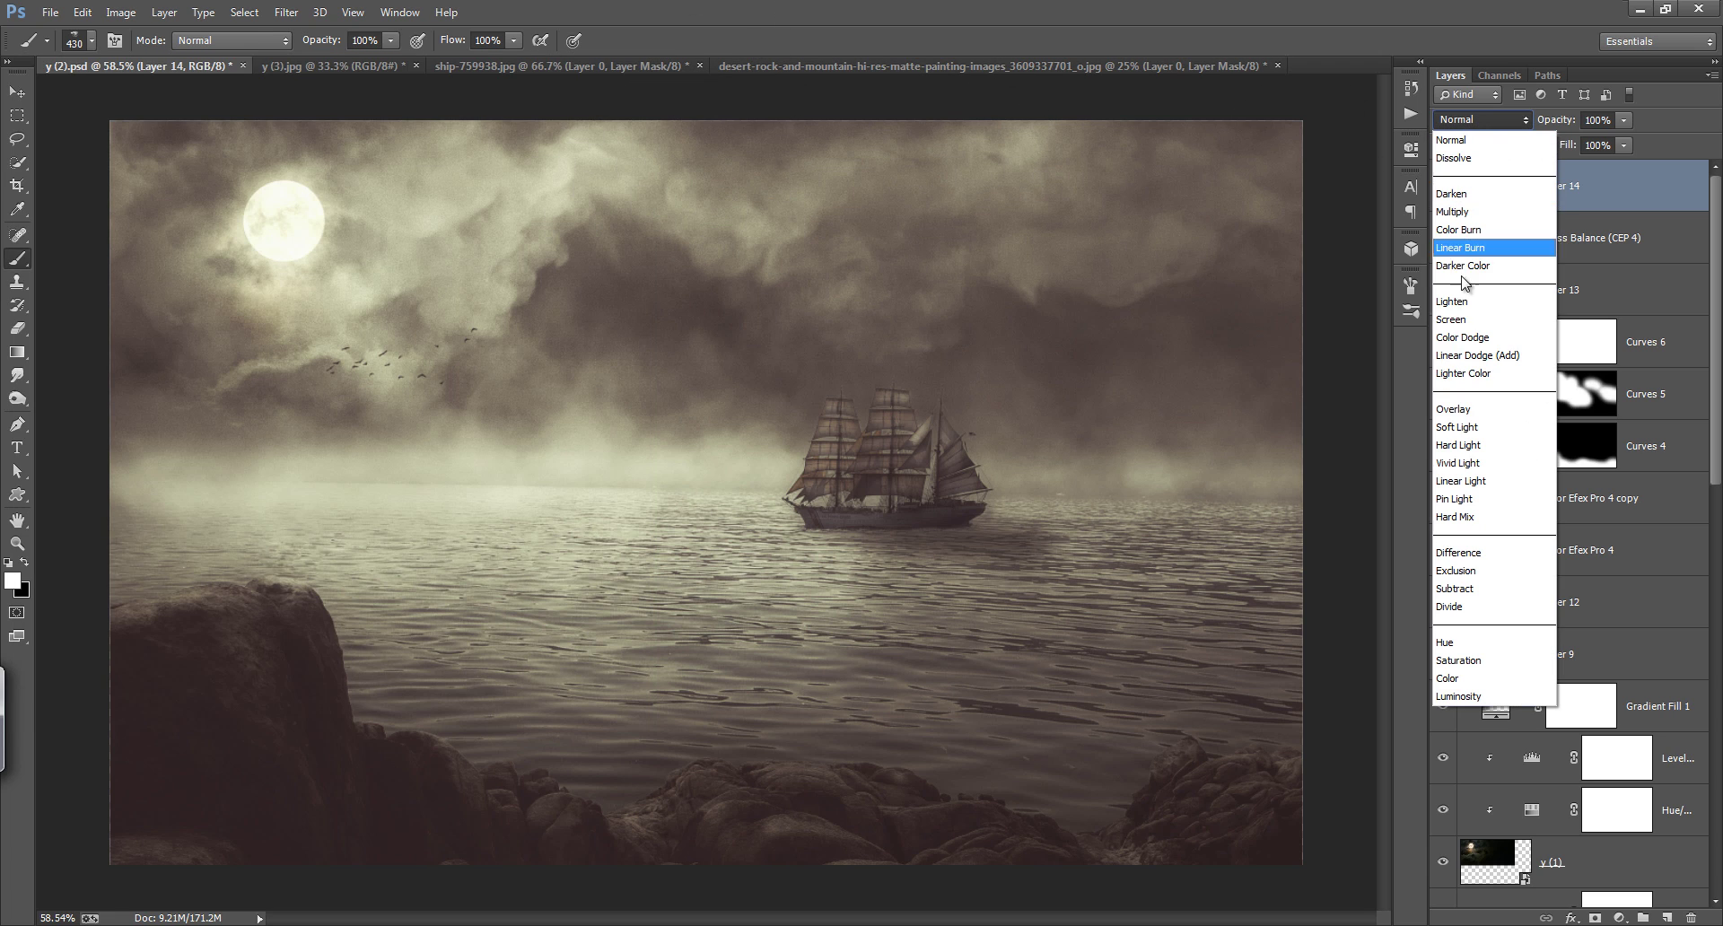